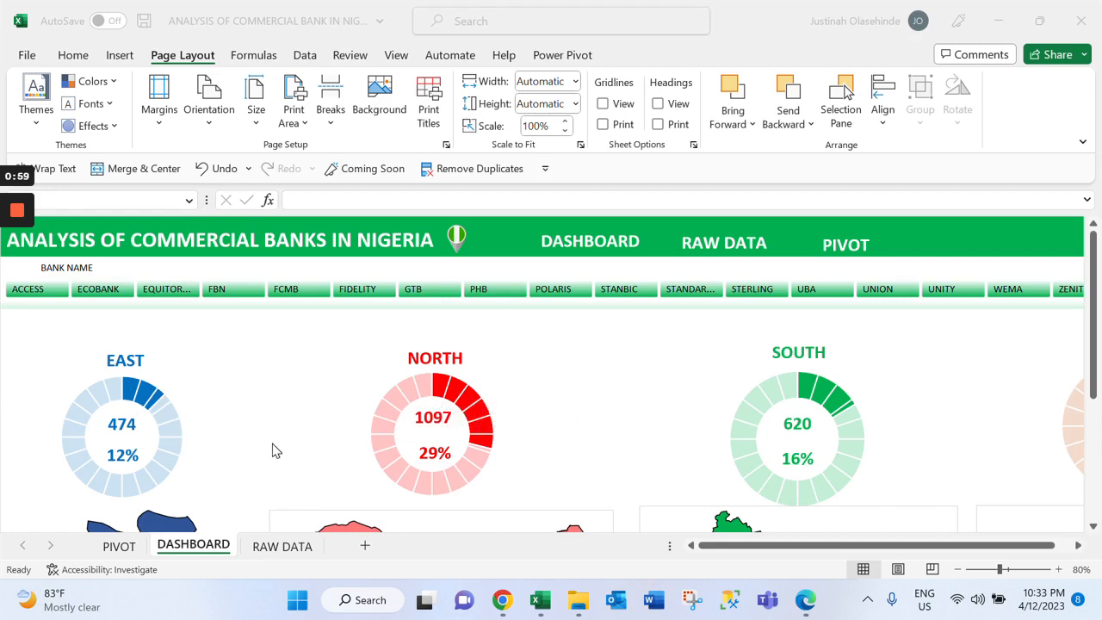
Switch to Chrome and look through the branch tables on the Nigerian banks sort codes page
left_click(504, 605)
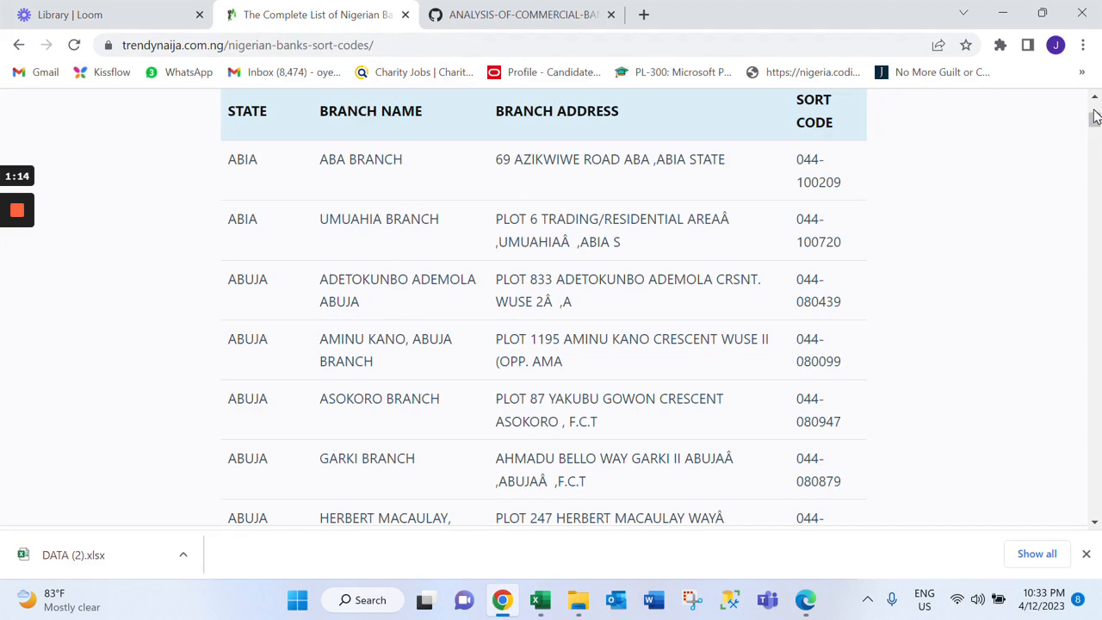
scroll(1095, 116, "up", 4)
left_click_drag(1096, 116, 1097, 134)
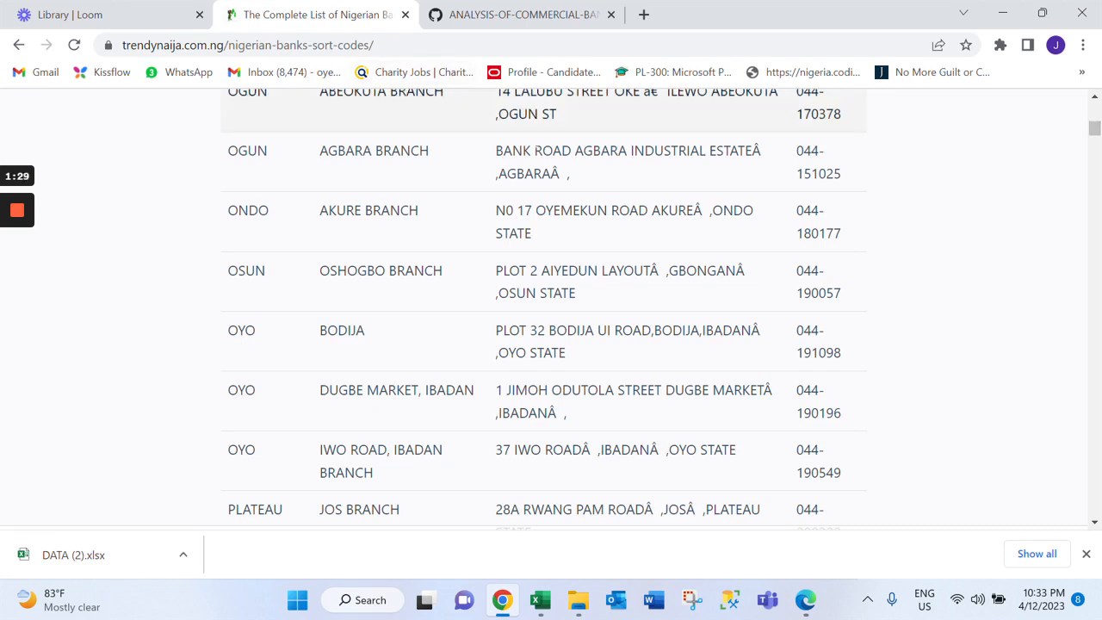
left_click_drag(1095, 129, 1095, 252)
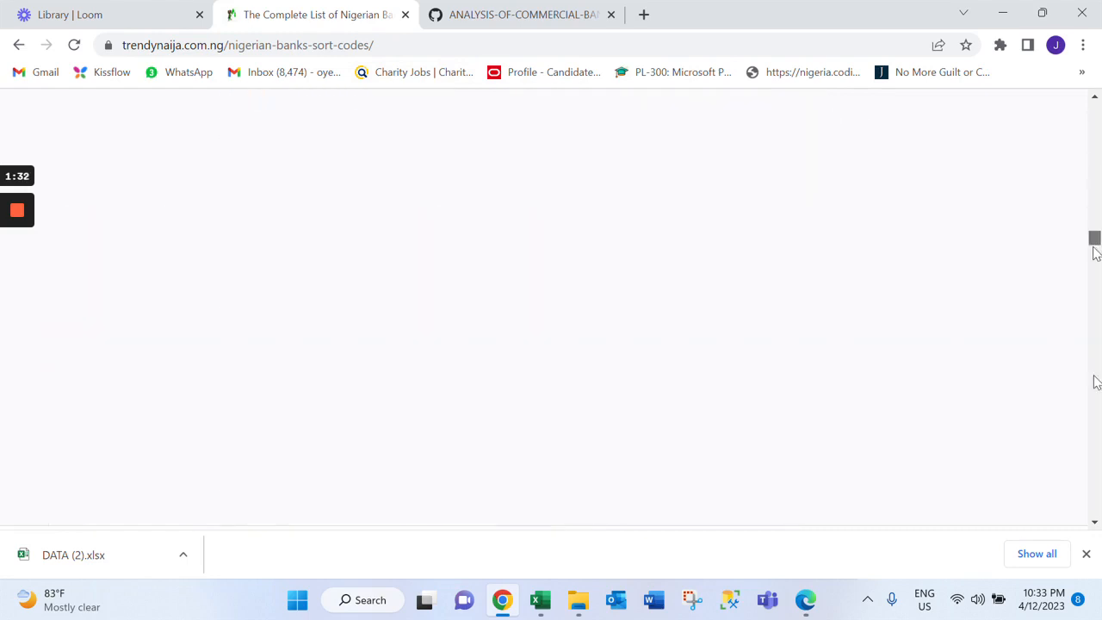
left_click_drag(1095, 252, 1098, 224)
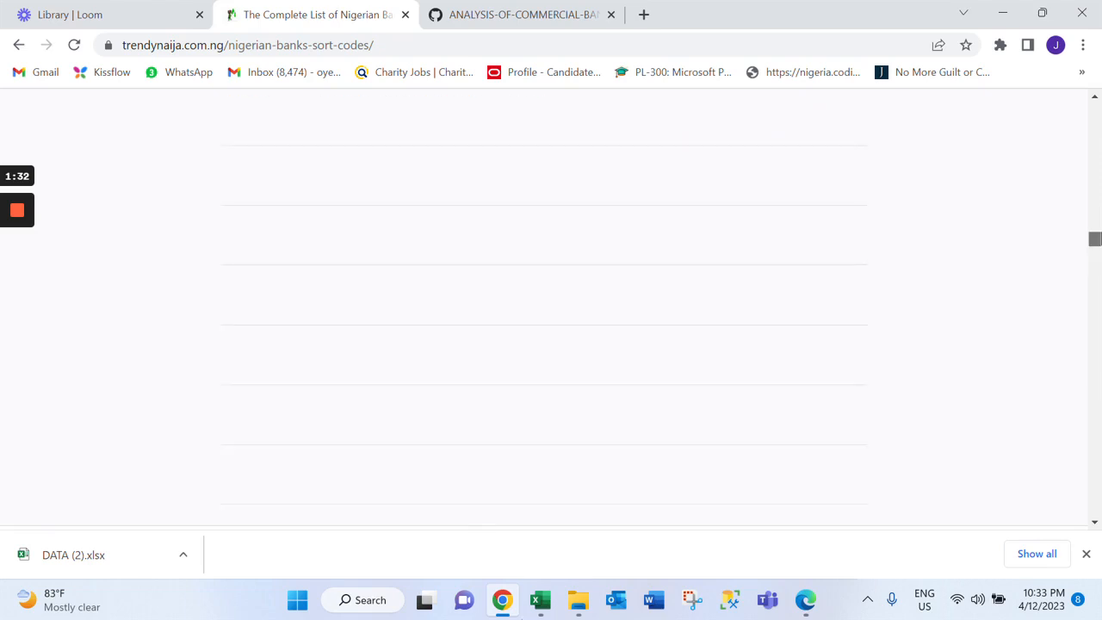
left_click_drag(1095, 238, 1095, 116)
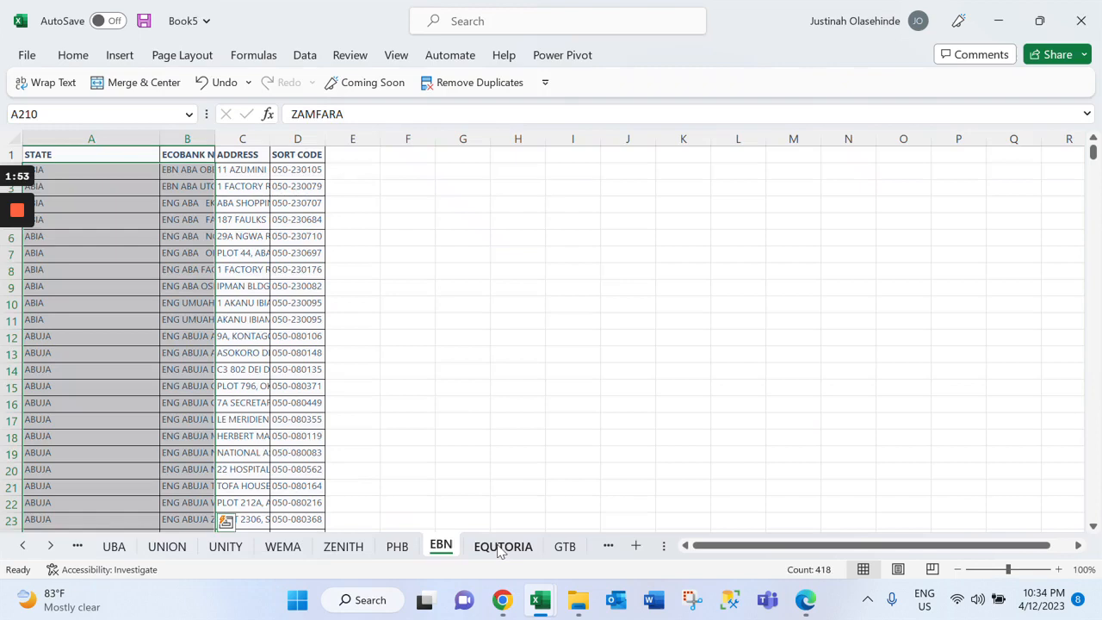
Look through the individual bank sheets of the Book5 workbook, including ZENITH and UBA, and show the CONSOLIDATED sheet
left_click(329, 548)
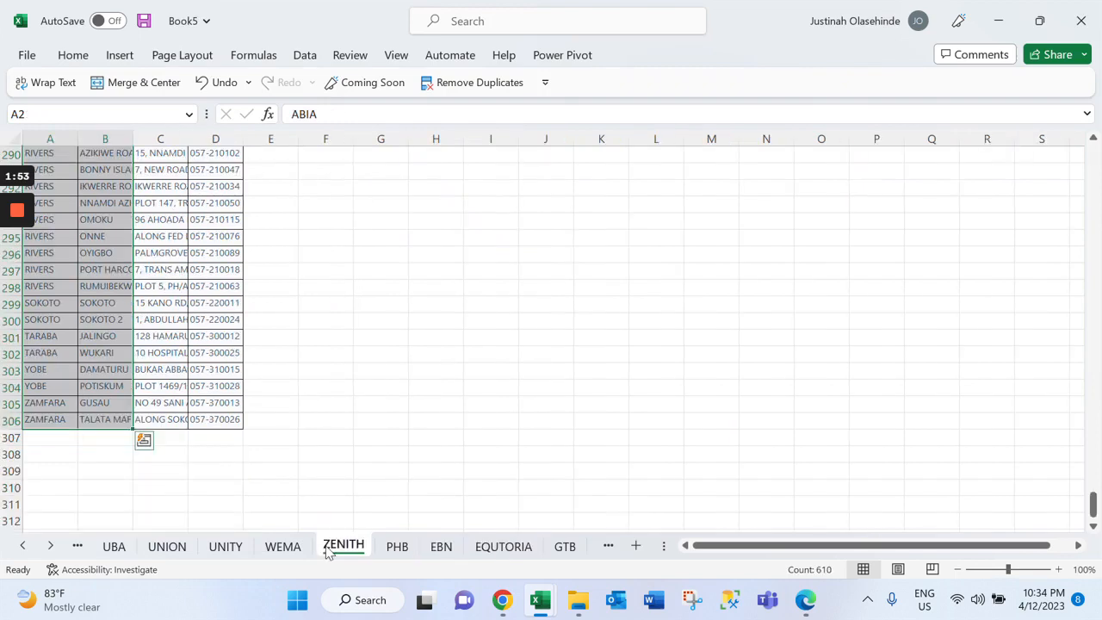
left_click(113, 545)
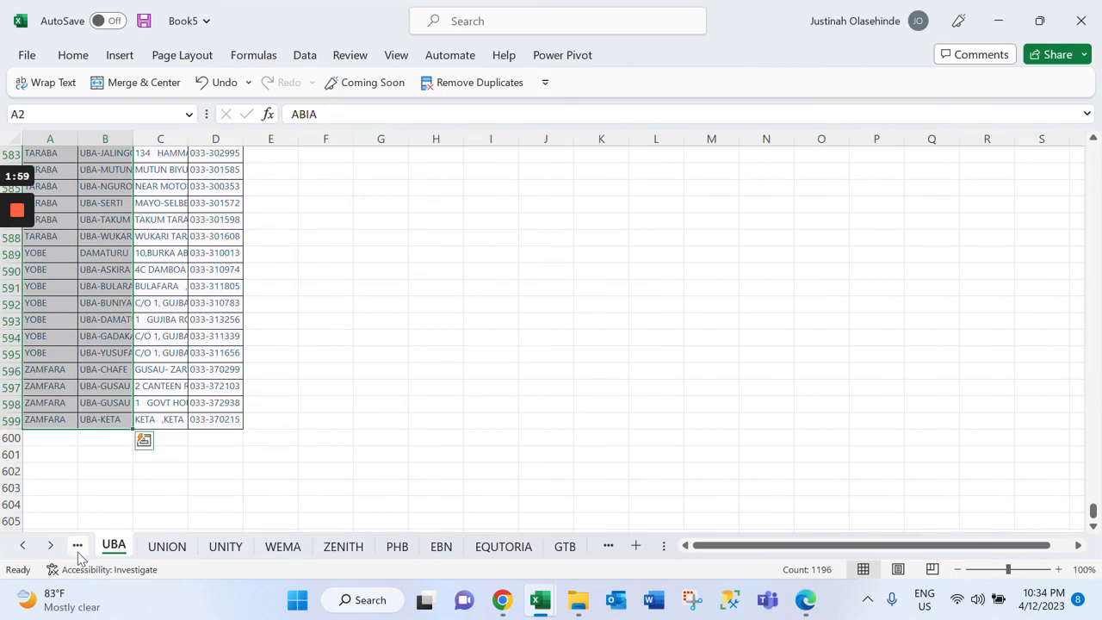
left_click(23, 546)
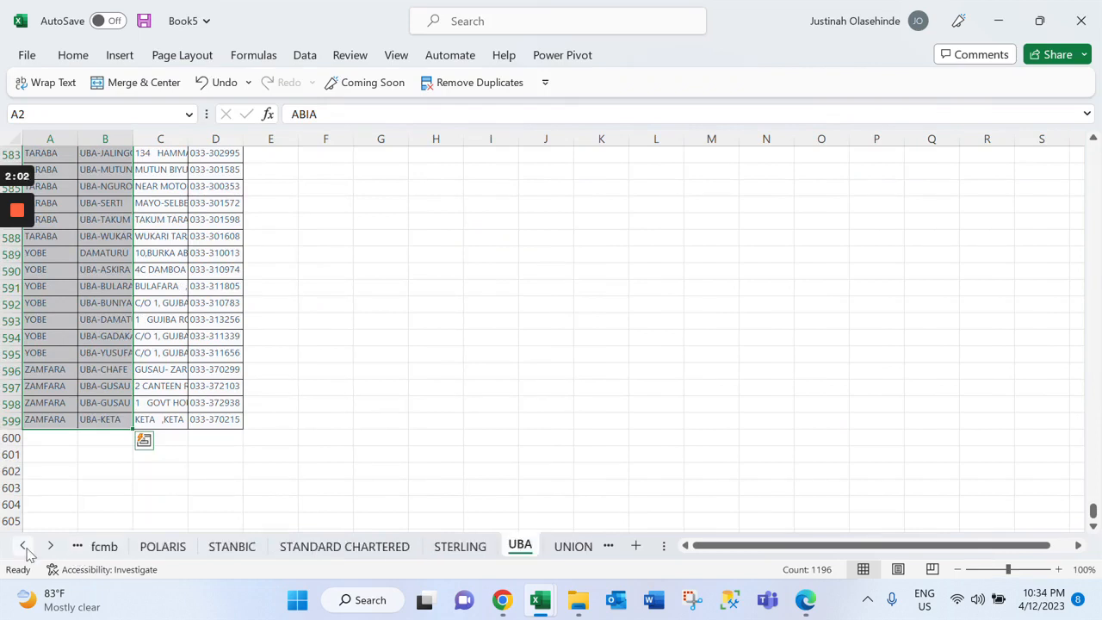
left_click(23, 546)
left_click(23, 545)
left_click(23, 545)
left_click(206, 546)
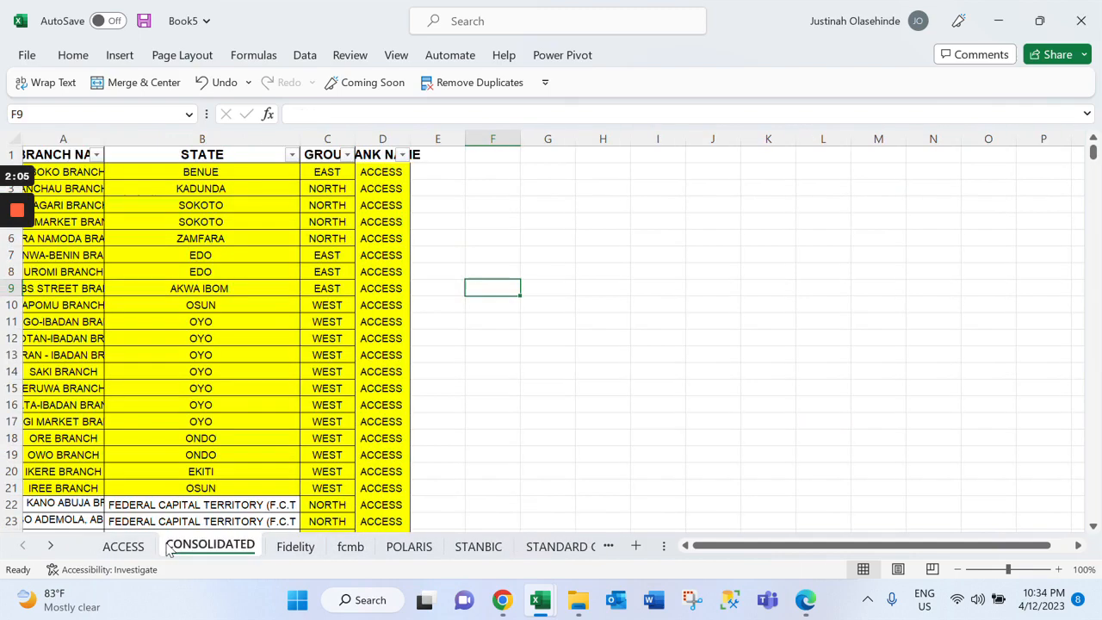
Examine the STATE and GROUP columns of the CONSOLIDATED sheet by selecting each one
left_click(202, 139)
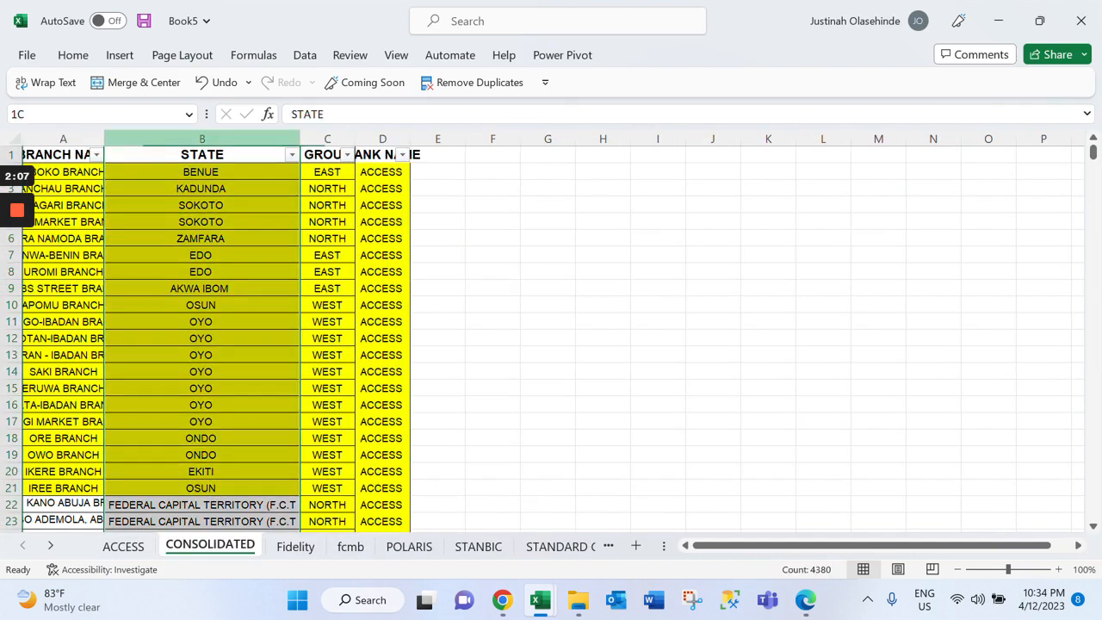
left_click(325, 155)
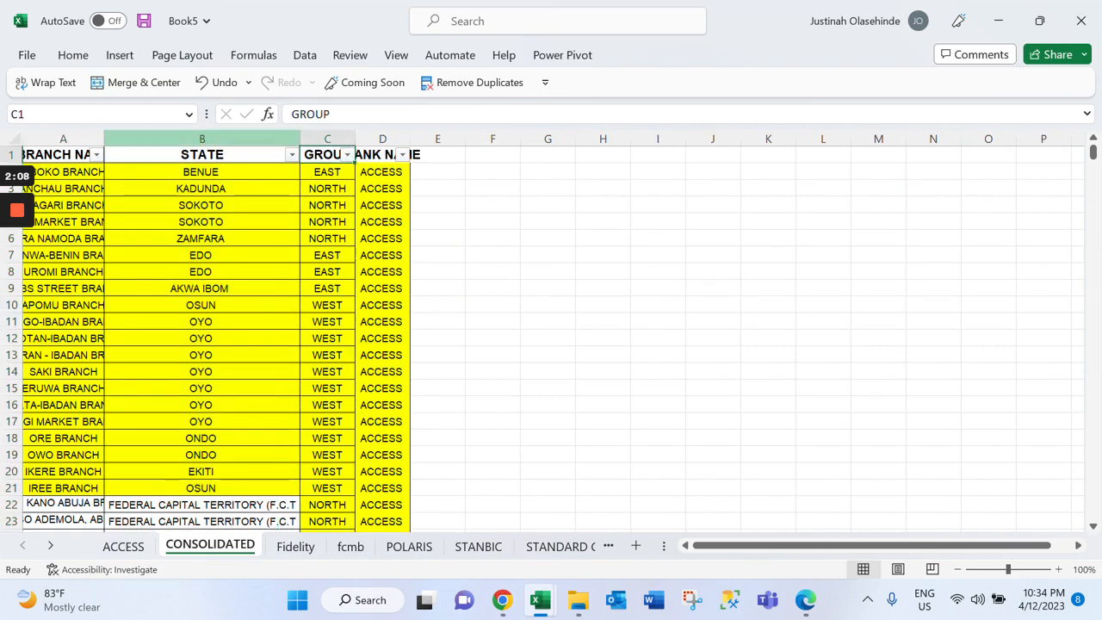
left_click(202, 139)
left_click(327, 138)
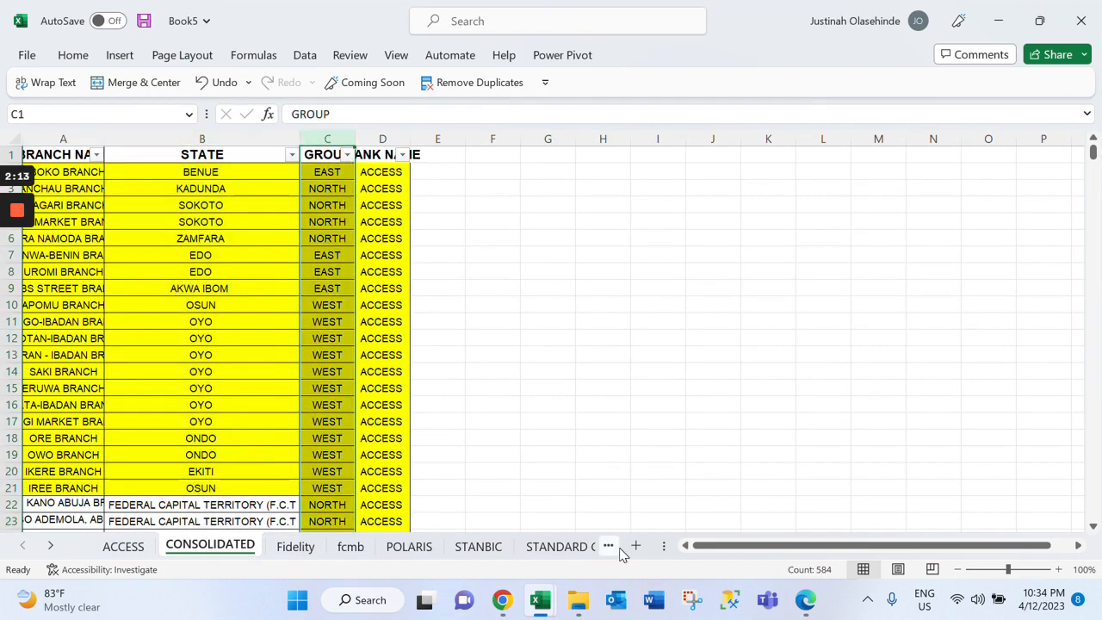
Close the Book5 workbook
left_click(541, 600)
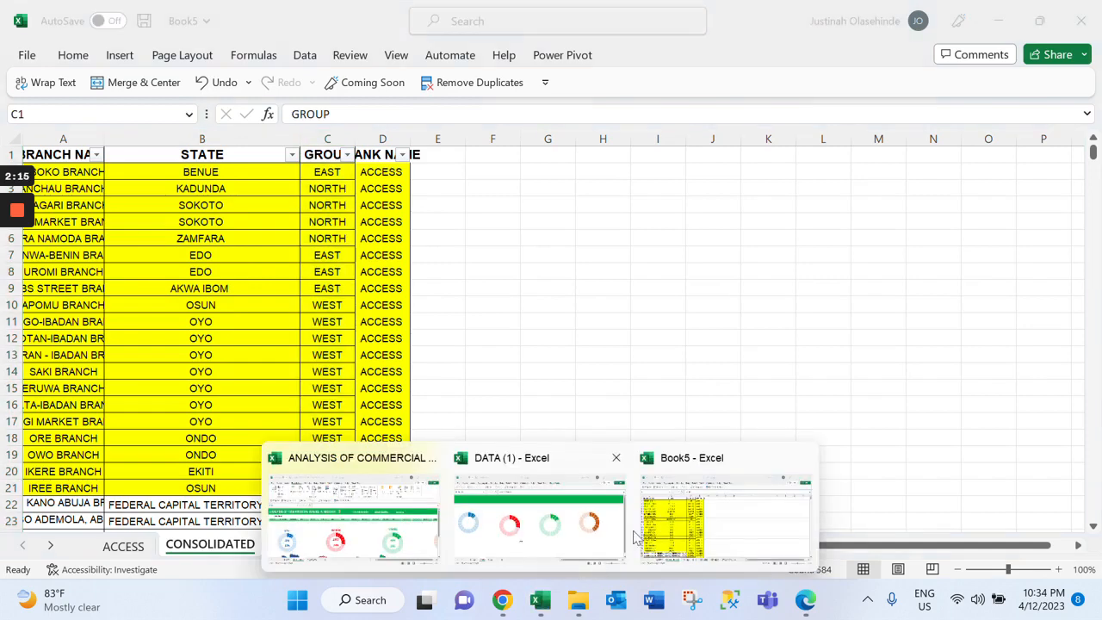
mouse_move(688, 491)
left_click(801, 461)
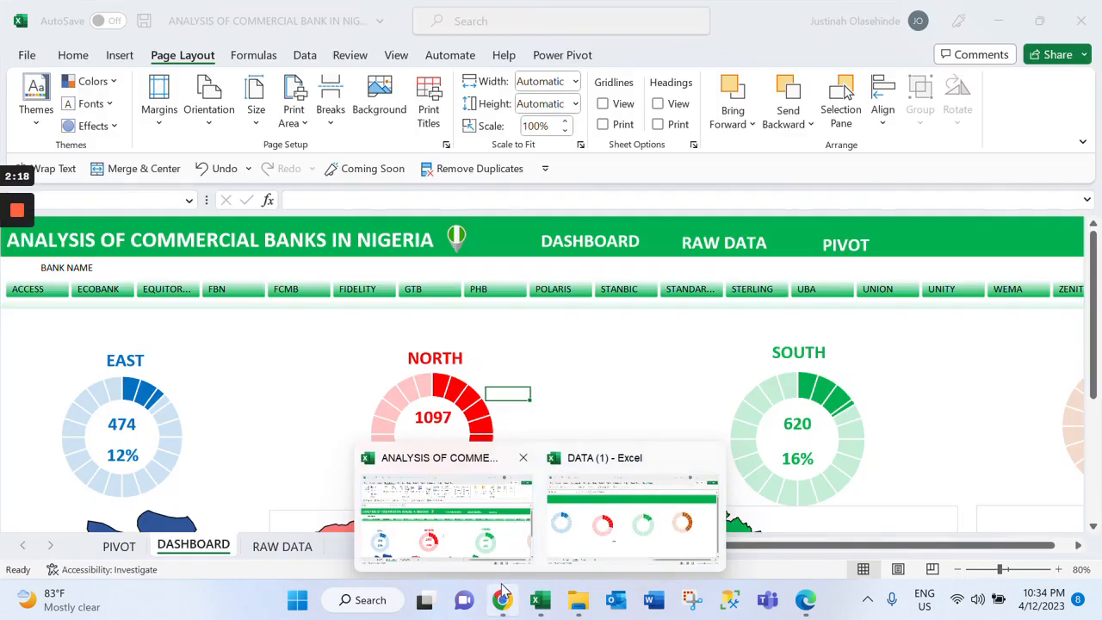
Bring up the commercial bank analysis workbook and show its RAW DATA sheet
left_click(486, 544)
left_click(282, 551)
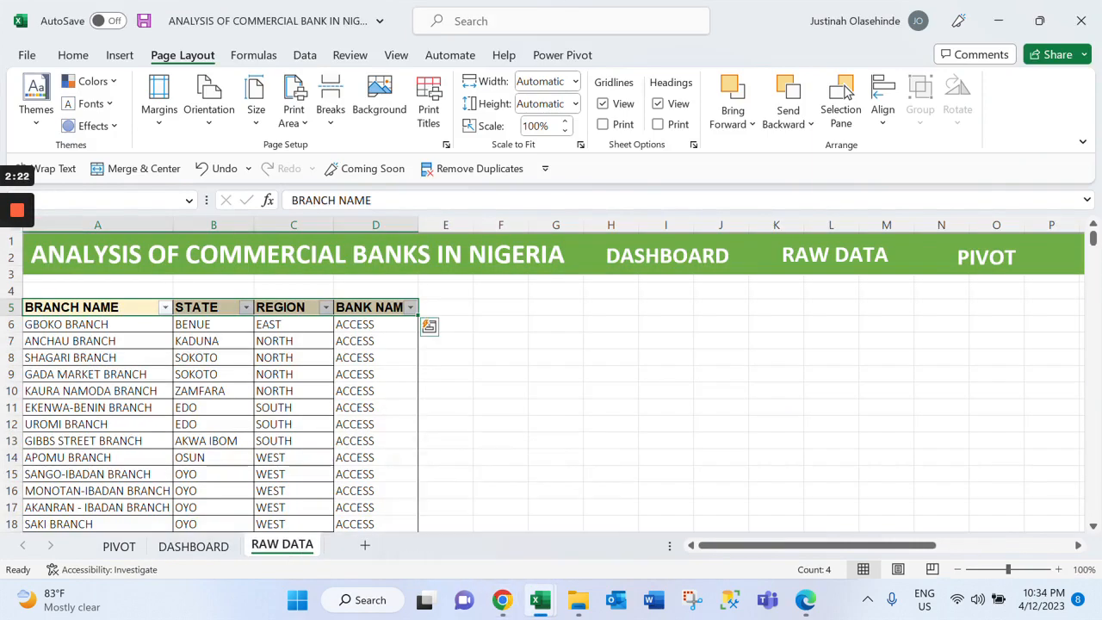
left_click(501, 374)
Switch to Chrome and open the DATA.xlsx file page in the ANALYSIS-OF-COMMERCIAL-BANK GitHub repository
left_click(502, 600)
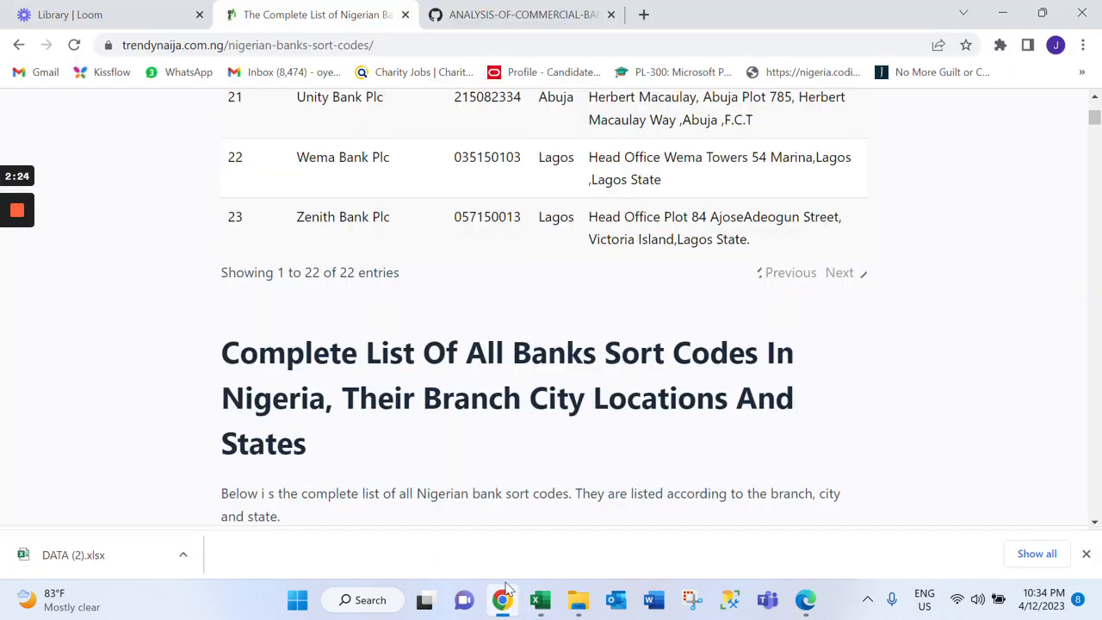
left_click(508, 599)
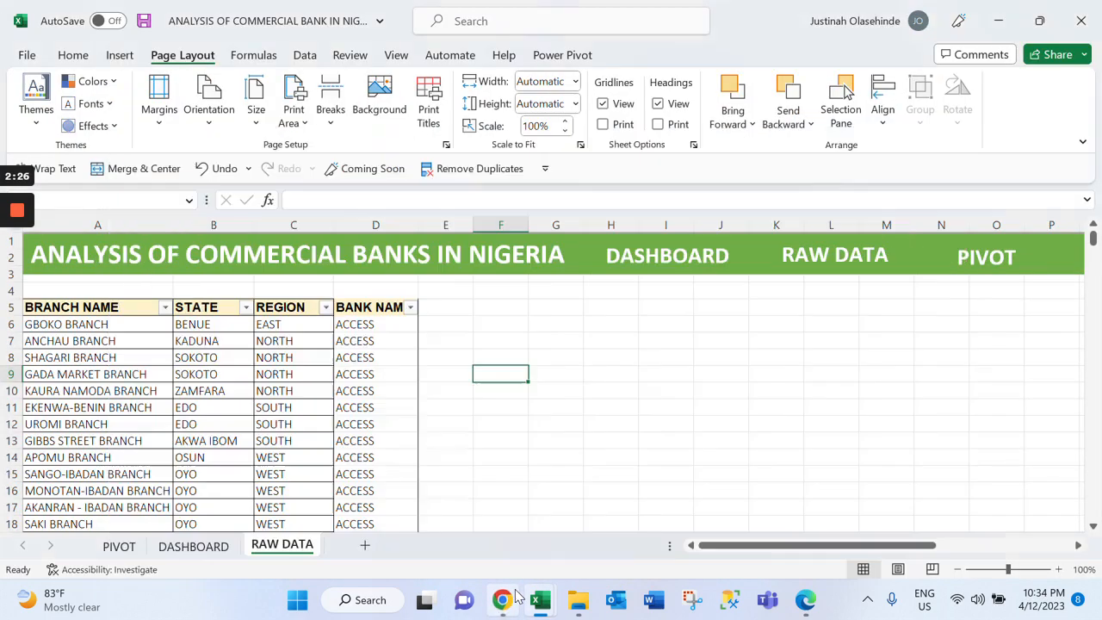
left_click(508, 599)
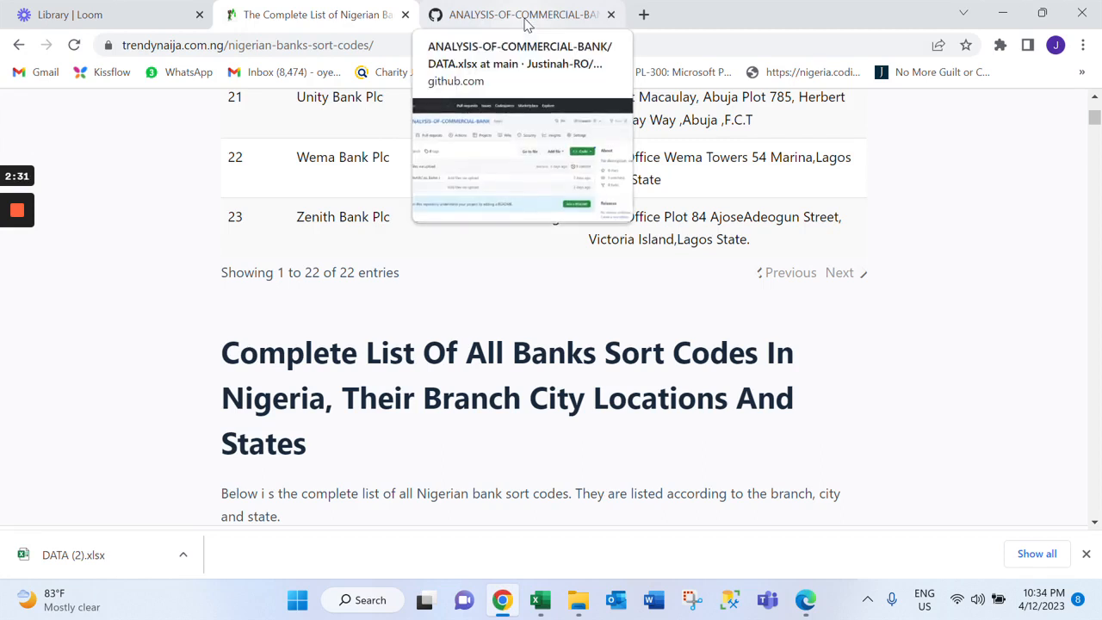
left_click(527, 18)
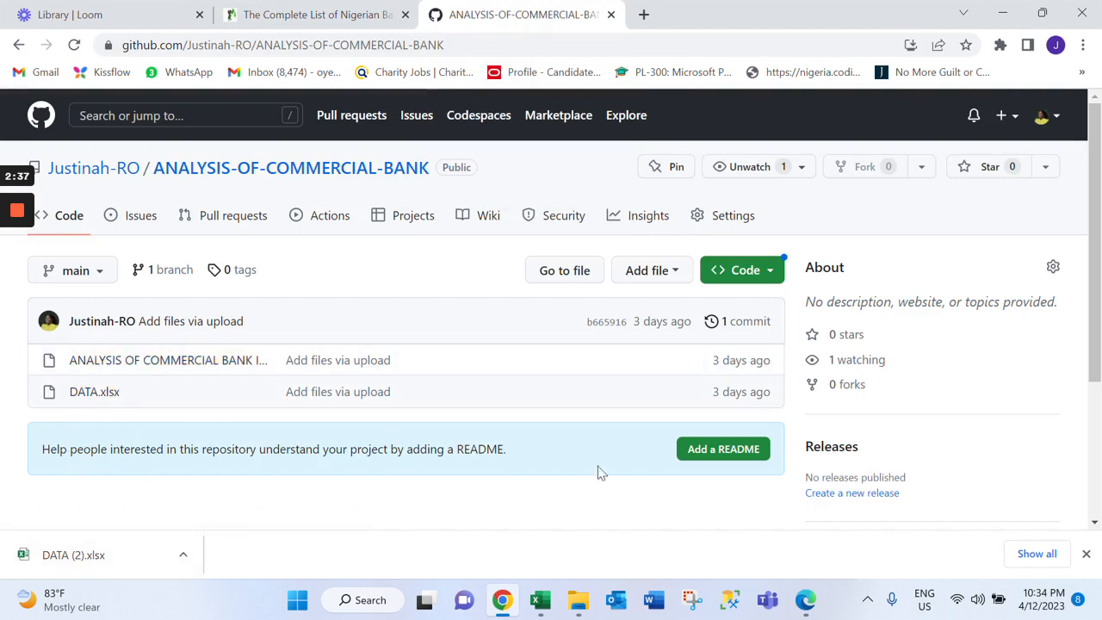
left_click(92, 397)
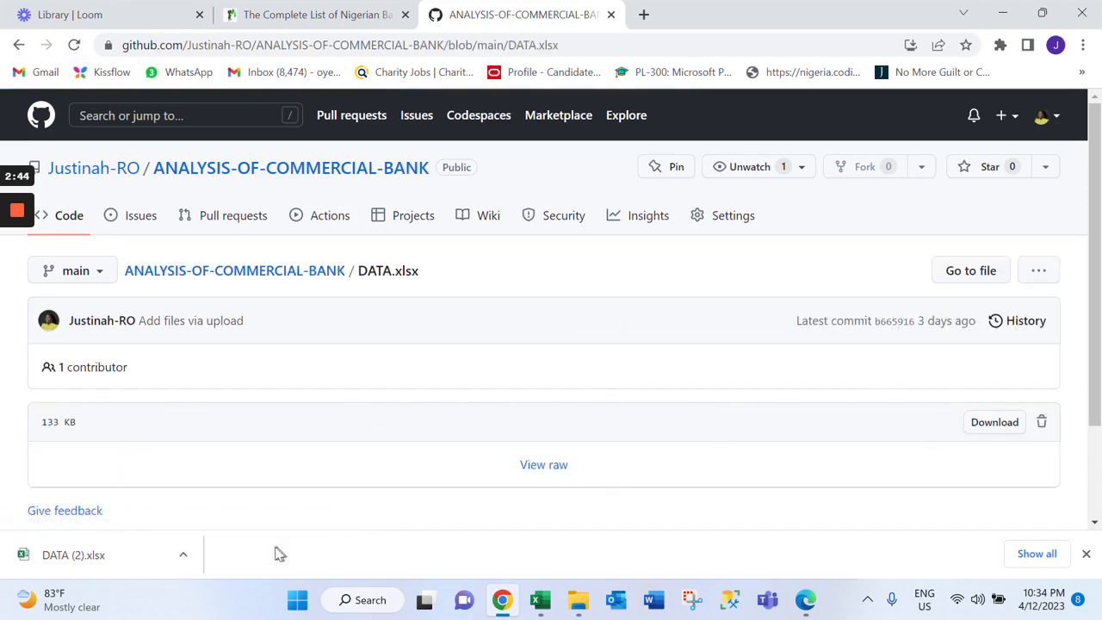
Open the downloaded DATA (2).xlsx for editing and fit the BRANCH NAME column's width to its contents
left_click(76, 561)
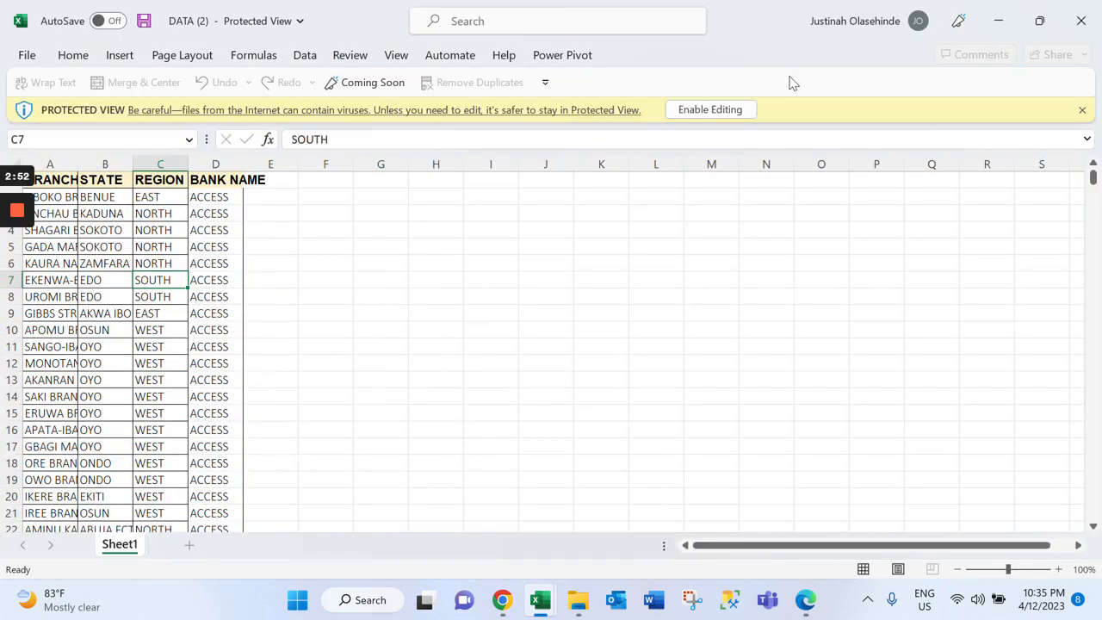
left_click(710, 110)
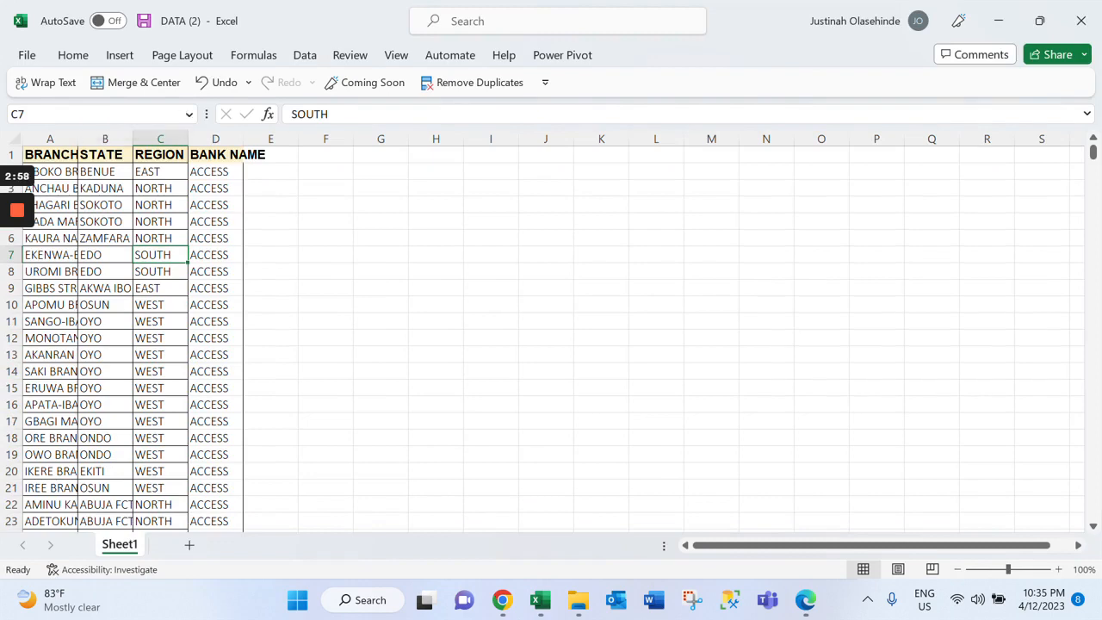
double_click(77, 139)
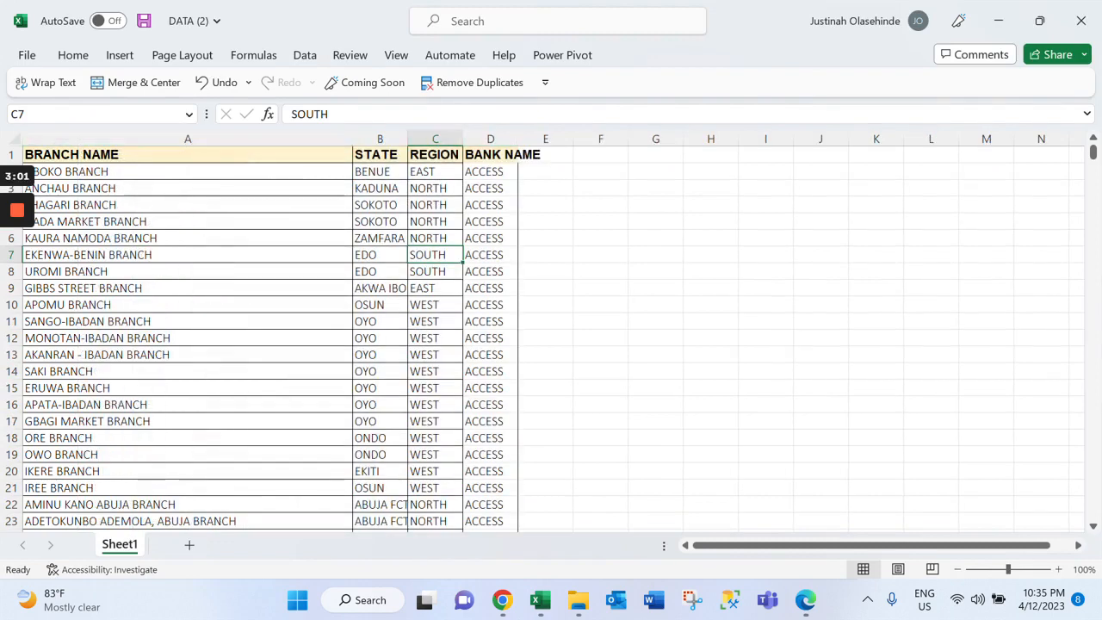
Add filters to the data table's header row
left_click(491, 155)
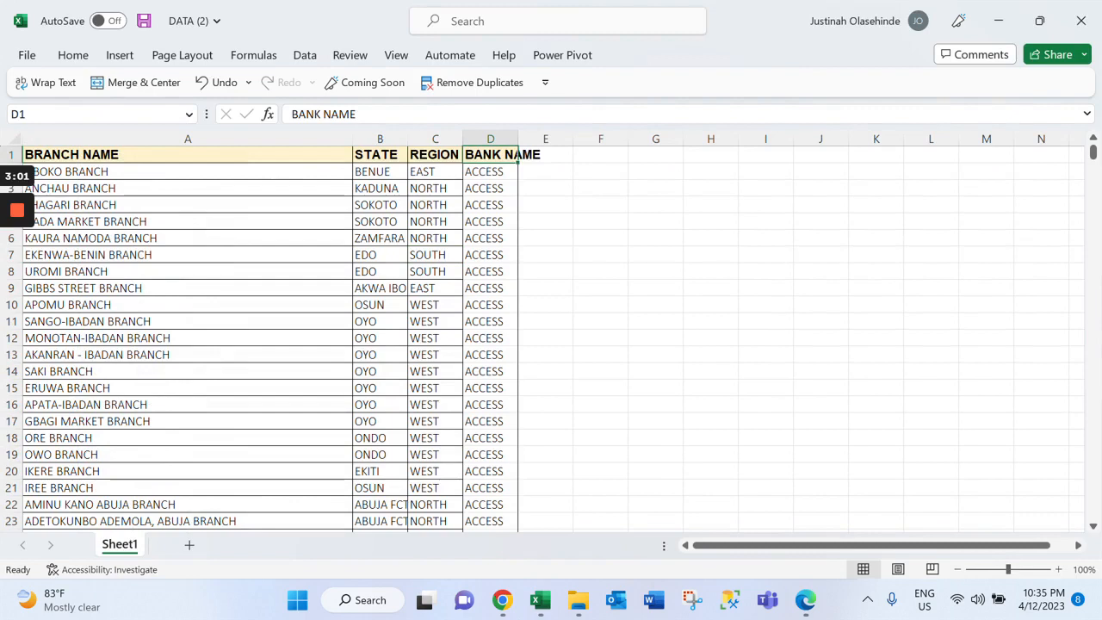
left_click(307, 56)
left_click(561, 103)
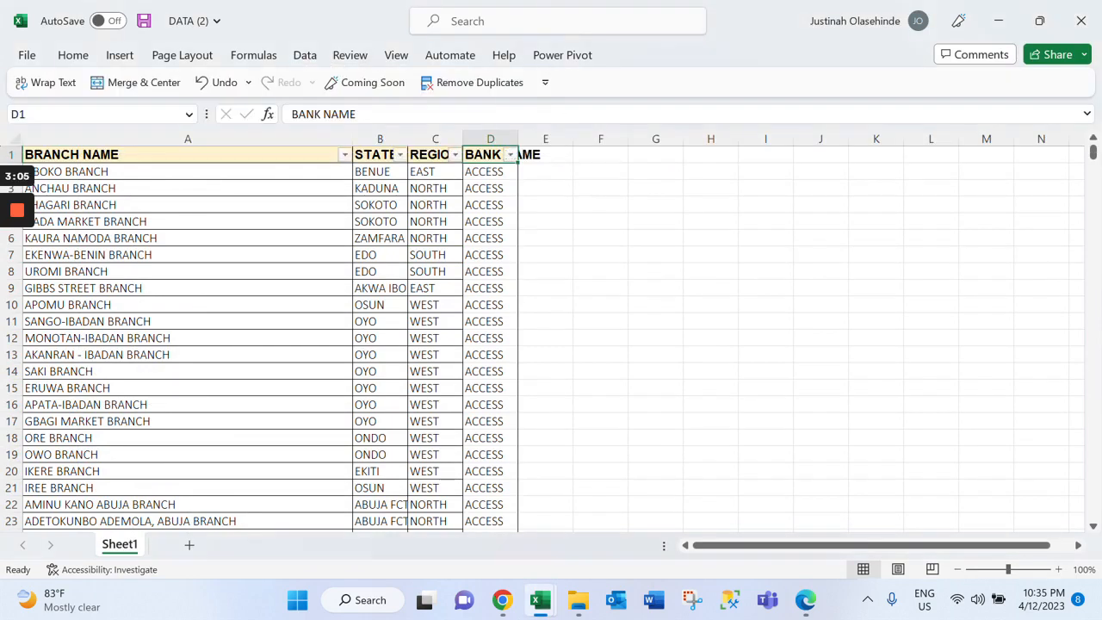
Review the REGION column's filter options without applying one, and select the data range A1:D16
left_click(435, 155)
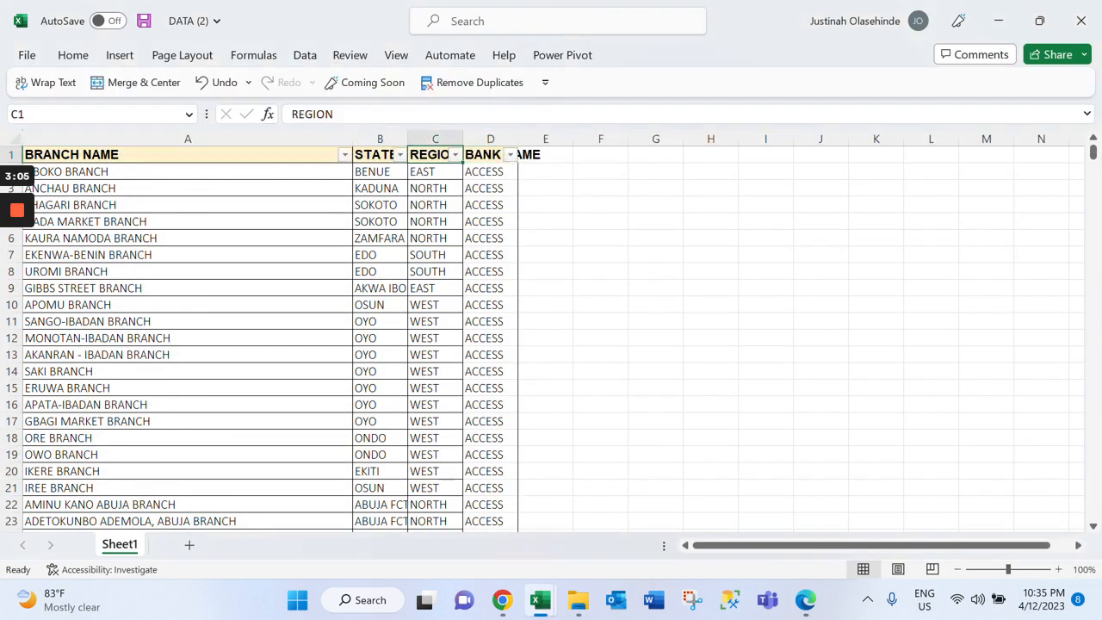
left_click(454, 154)
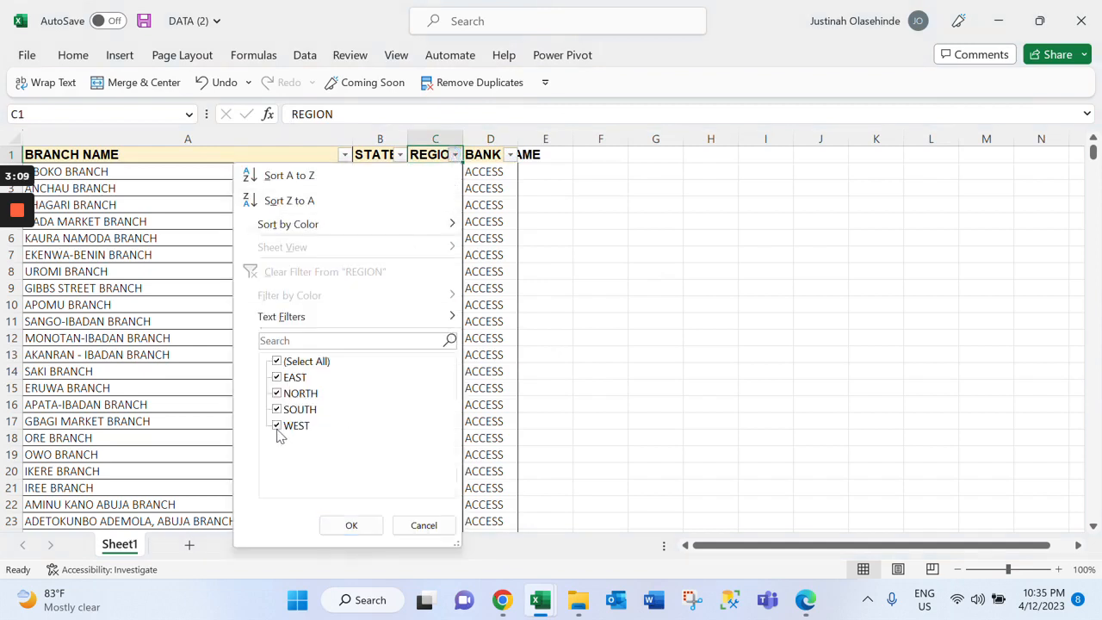
left_click(569, 303)
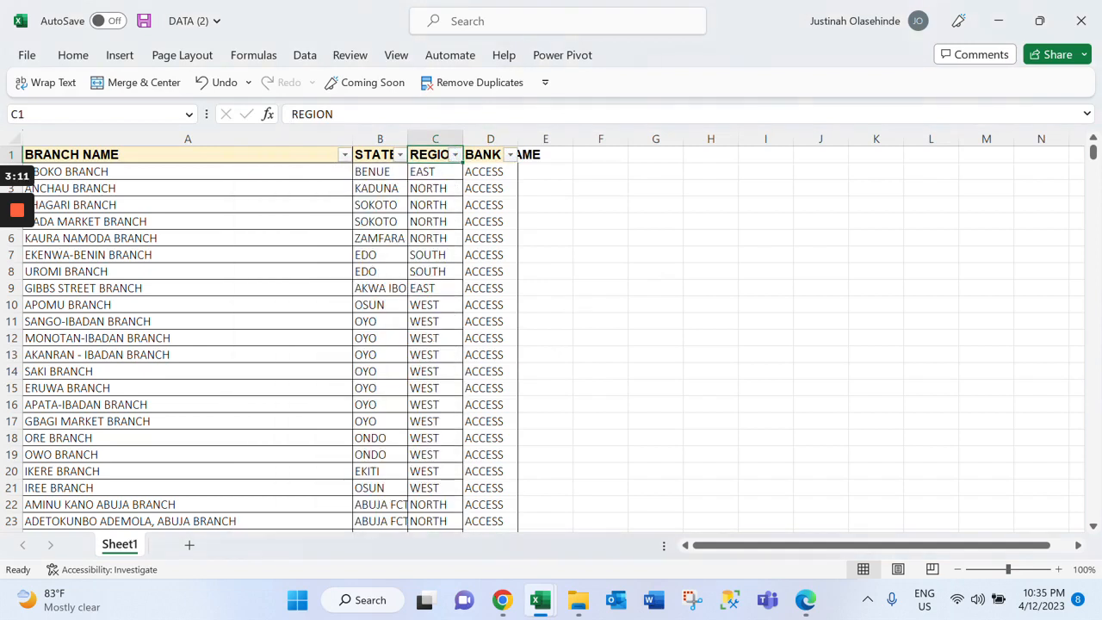
left_click(187, 255)
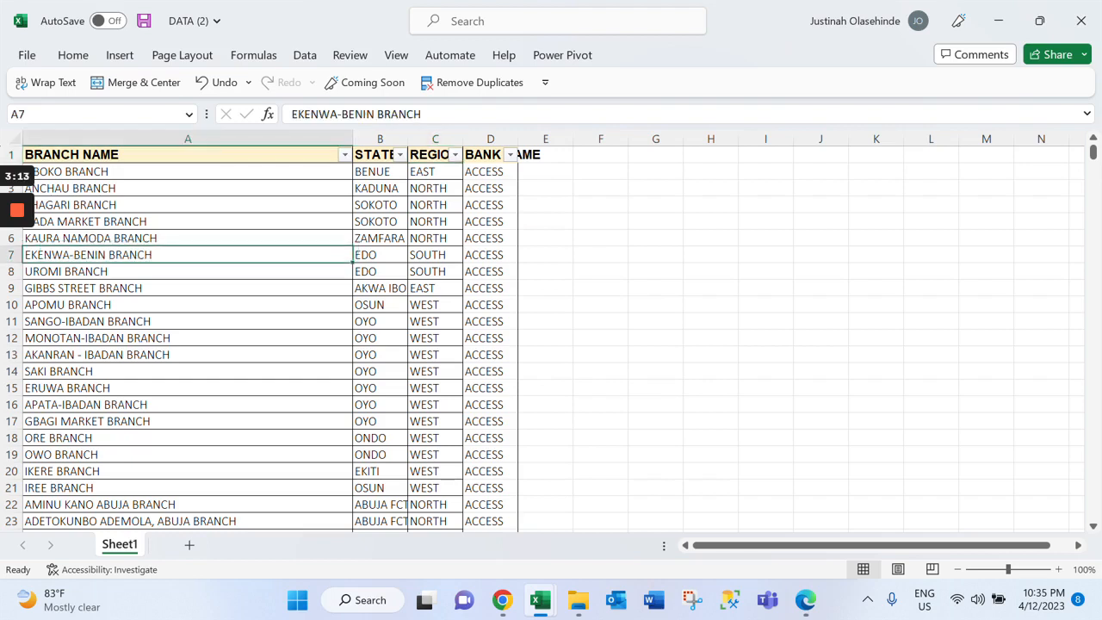
left_click_drag(188, 155, 491, 405)
Return to the commercial bank analysis workbook and show the DASHBOARD sheet
mouse_move(540, 600)
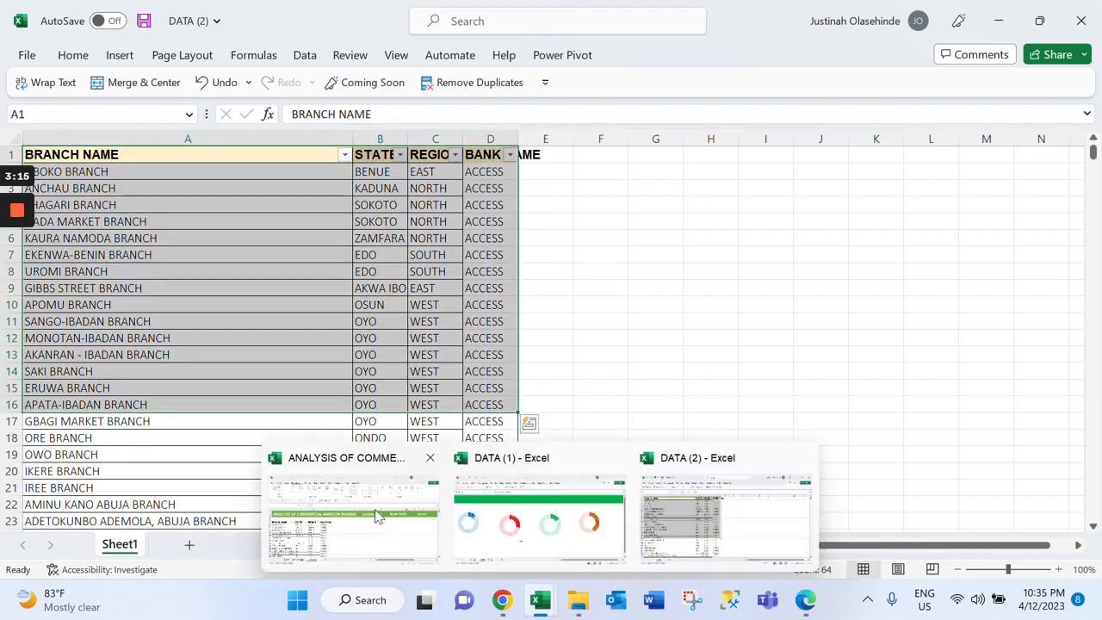
left_click(377, 515)
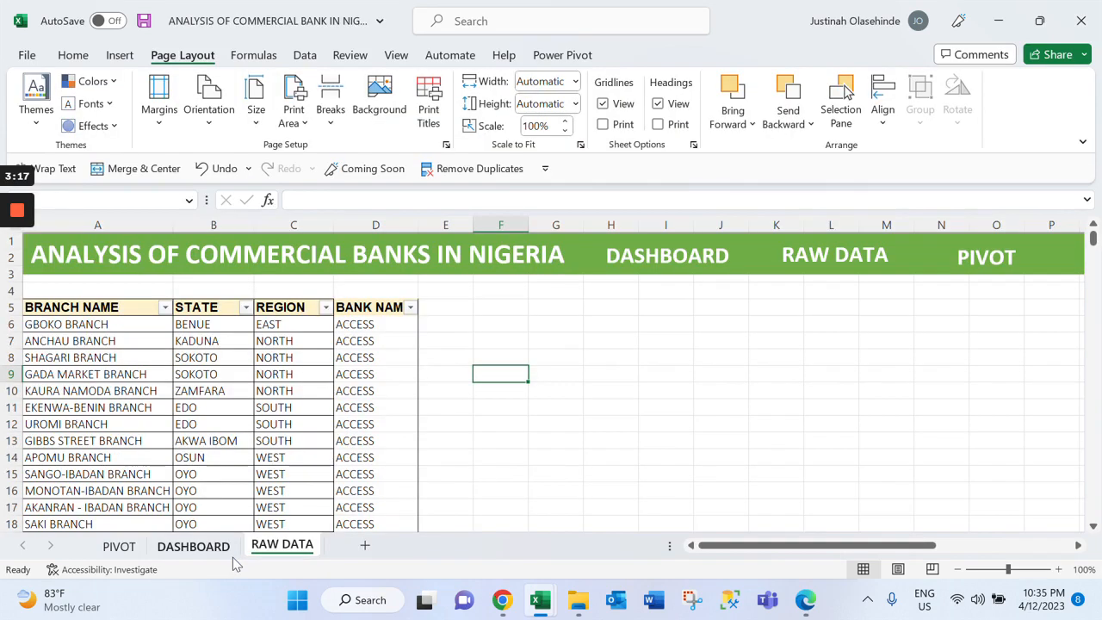
left_click(193, 546)
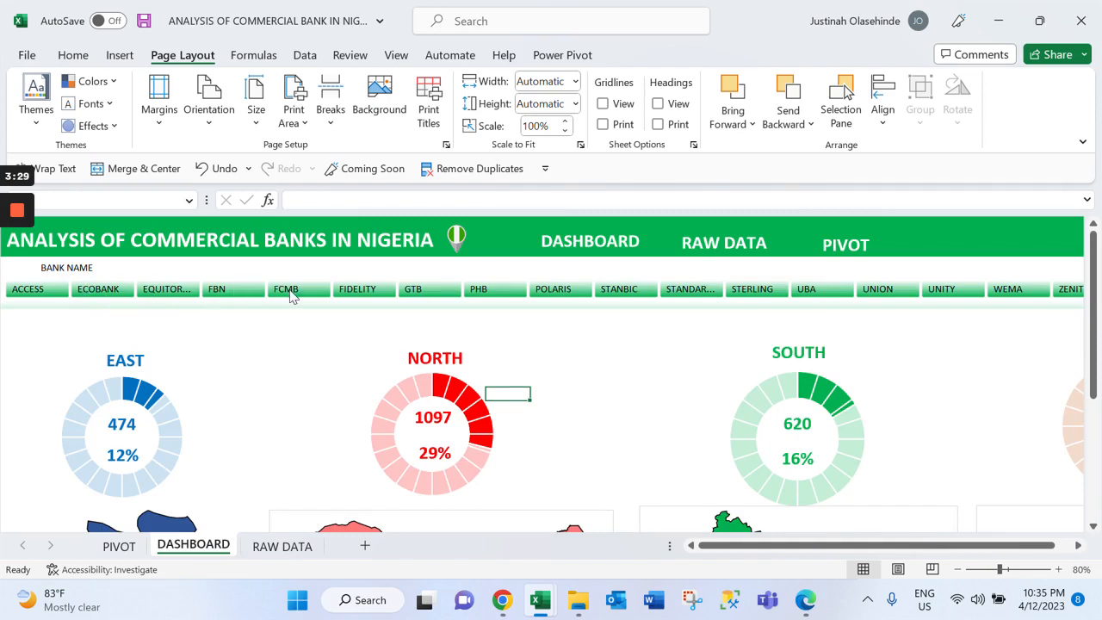
Toggle ACCESS in the BANK NAME slicer and back again, and examine the regional state maps below the charts
left_click(50, 295)
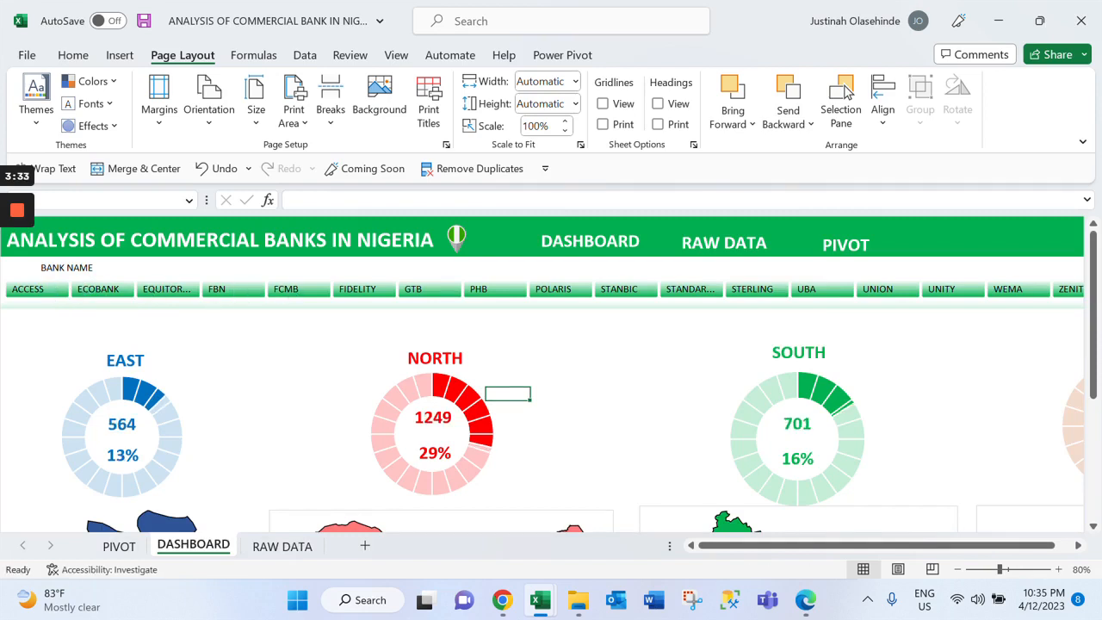
left_click(50, 296)
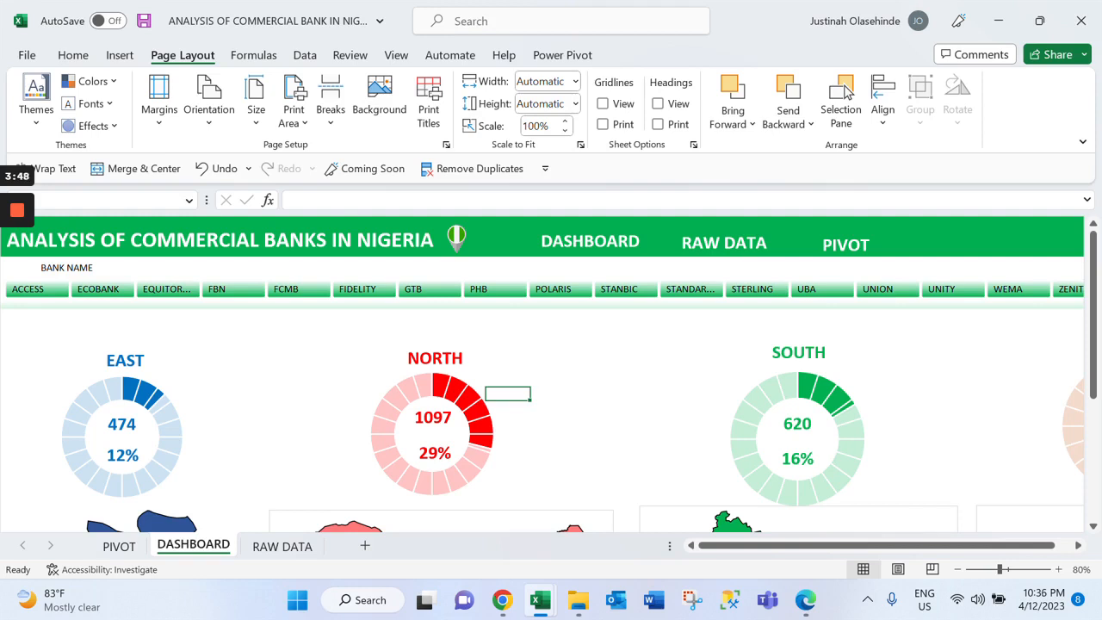
left_click_drag(1100, 325, 1099, 425)
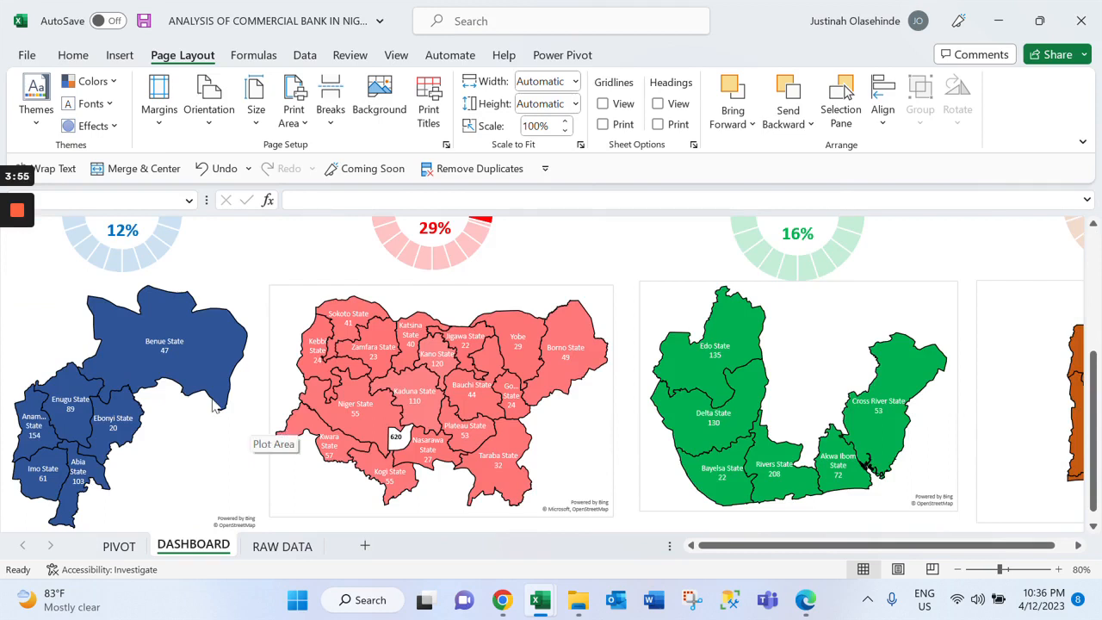
Toggle UBA, UNION, UNITY and ZENITH in the dashboard's BANK NAME slicer, and clear the slicer's filter to restore all banks
mouse_move(178, 365)
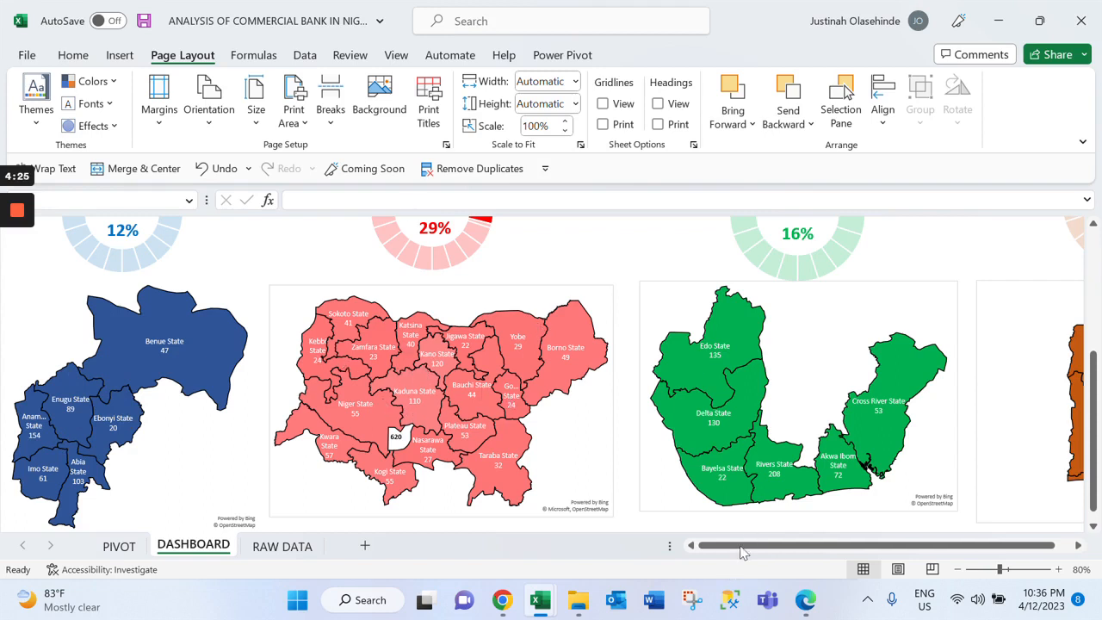
left_click_drag(758, 546, 919, 482)
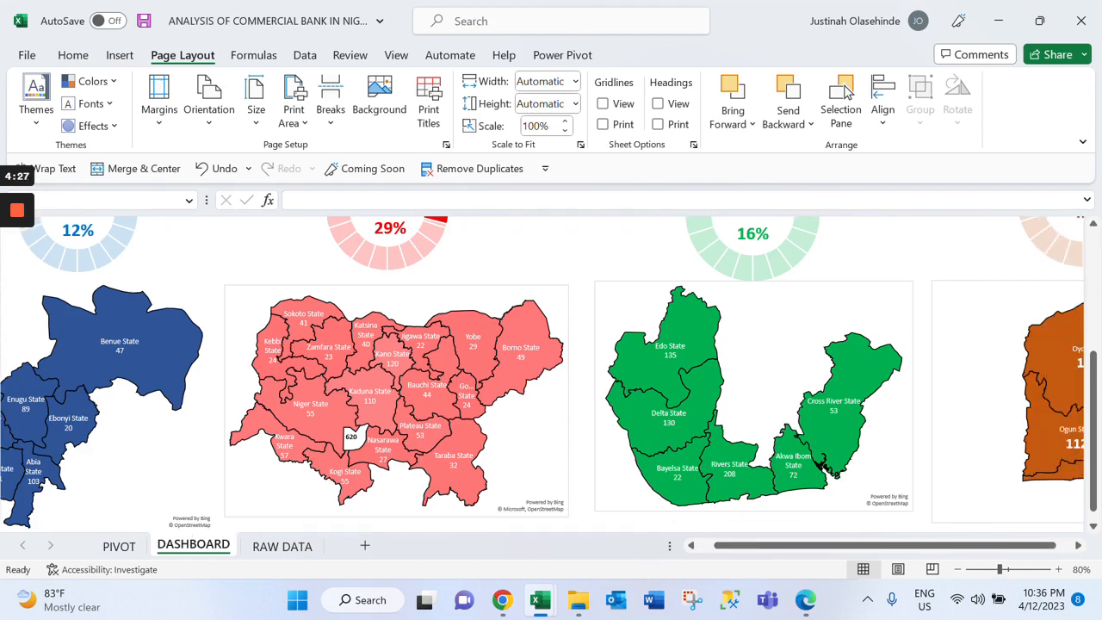
left_click(1078, 546)
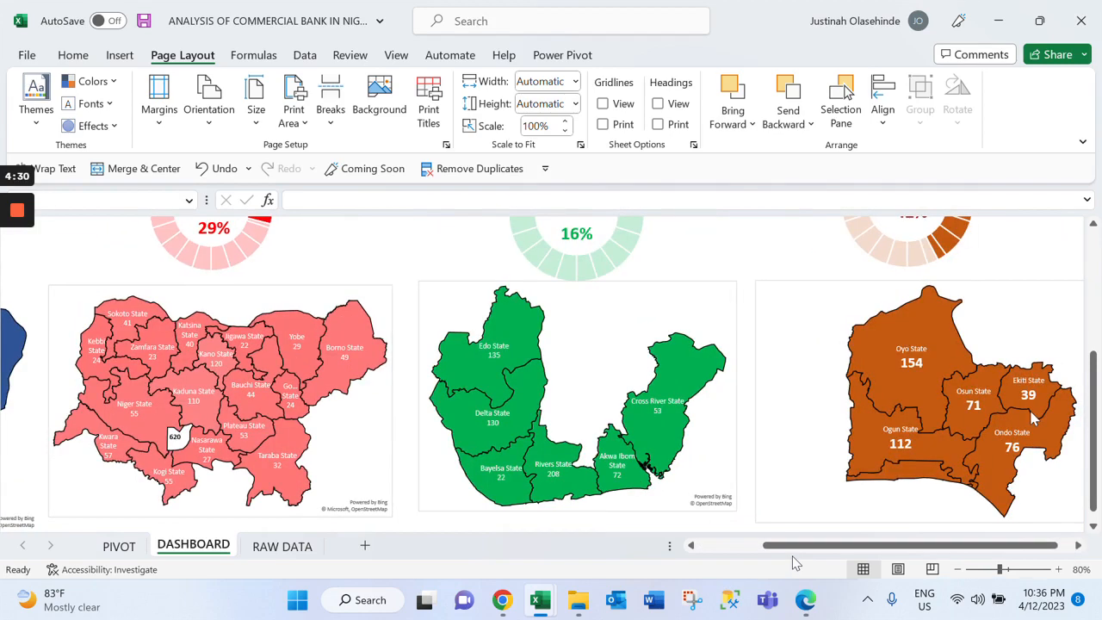
left_click_drag(1094, 366, 1094, 241)
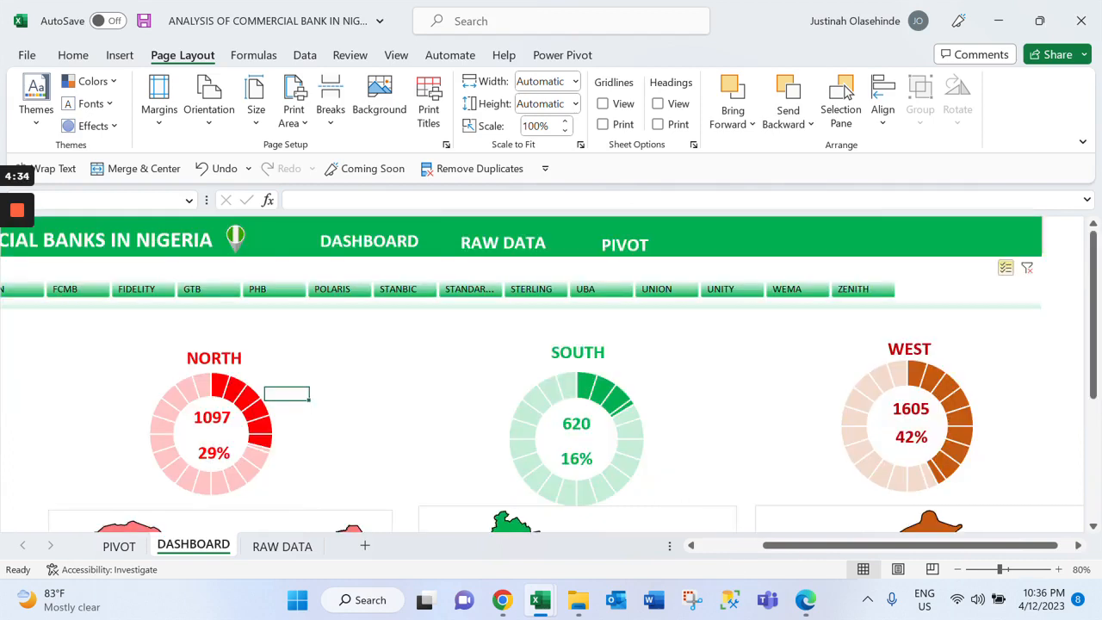
left_click(585, 293)
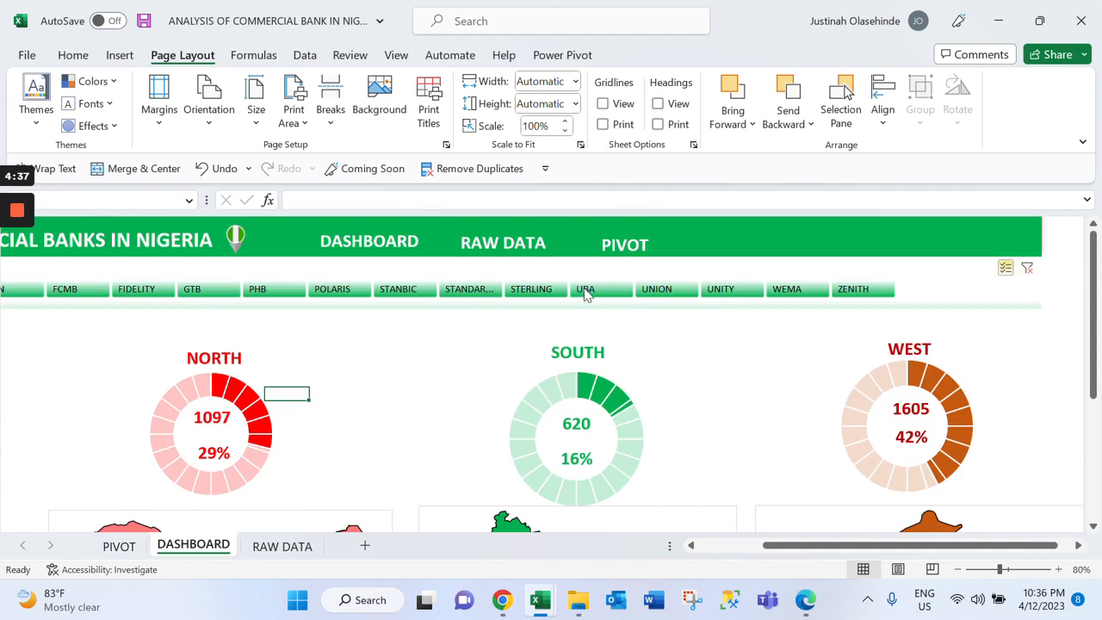
left_click(686, 291)
left_click(729, 290)
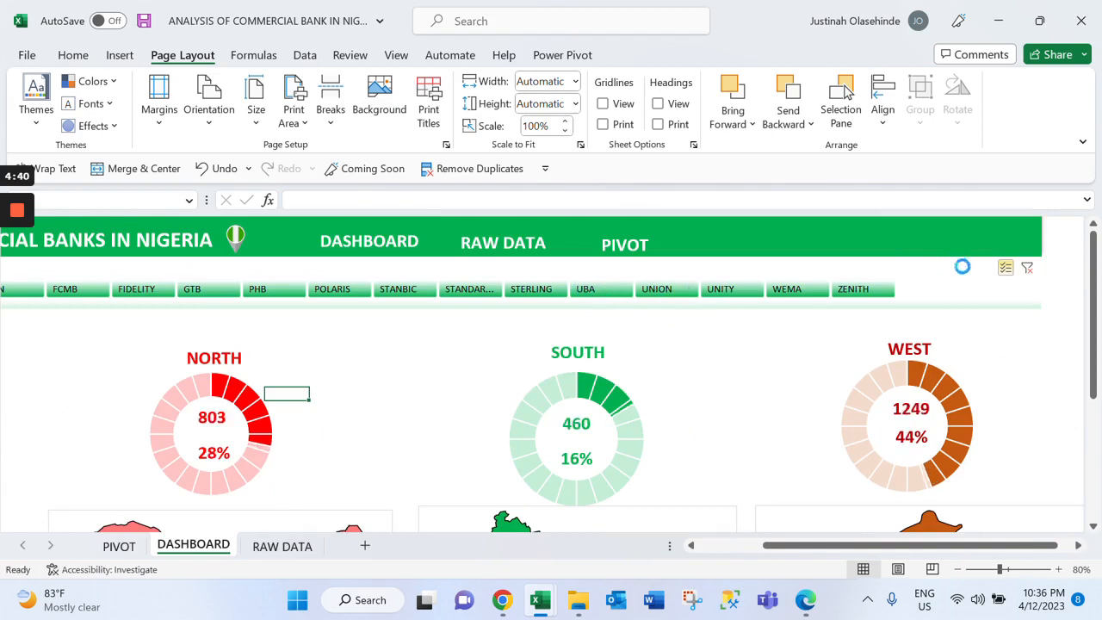
left_click(1028, 269)
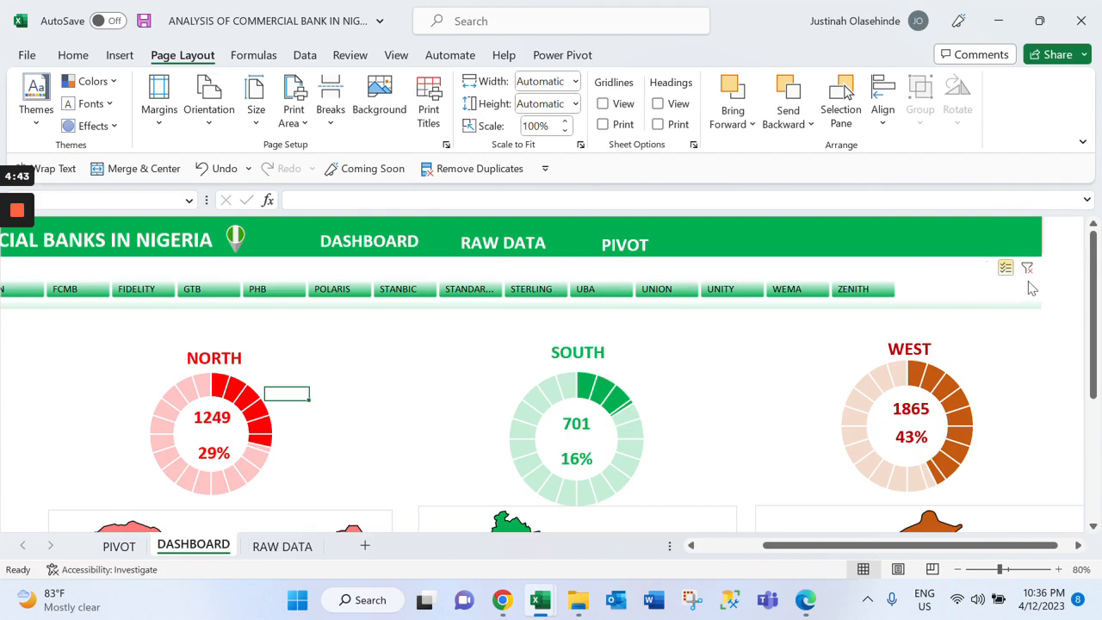
left_click(1029, 277)
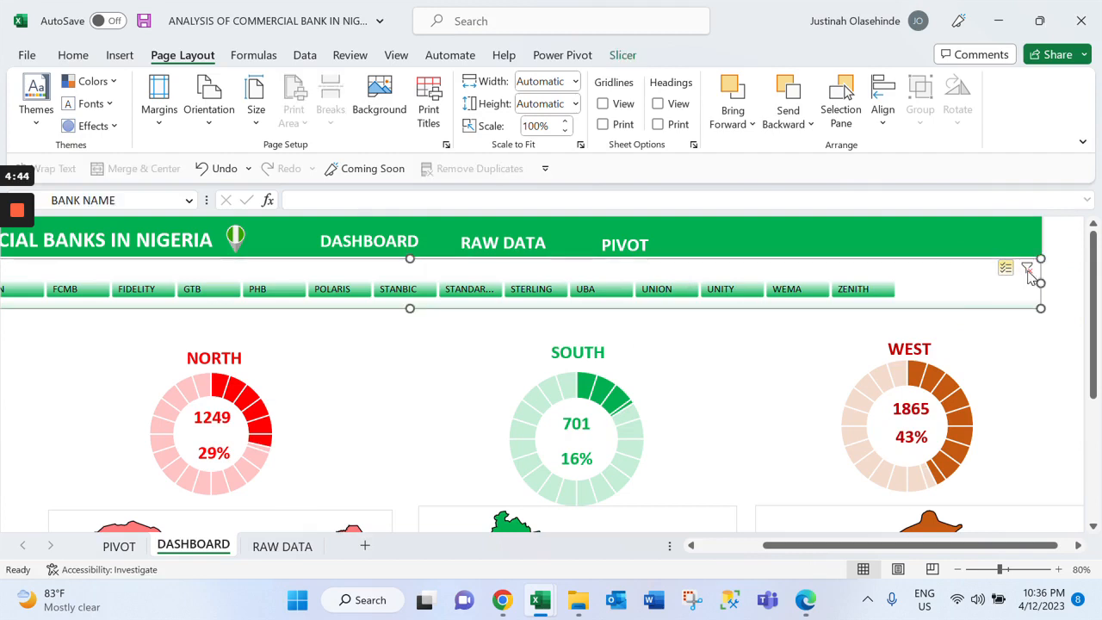
left_click(852, 291)
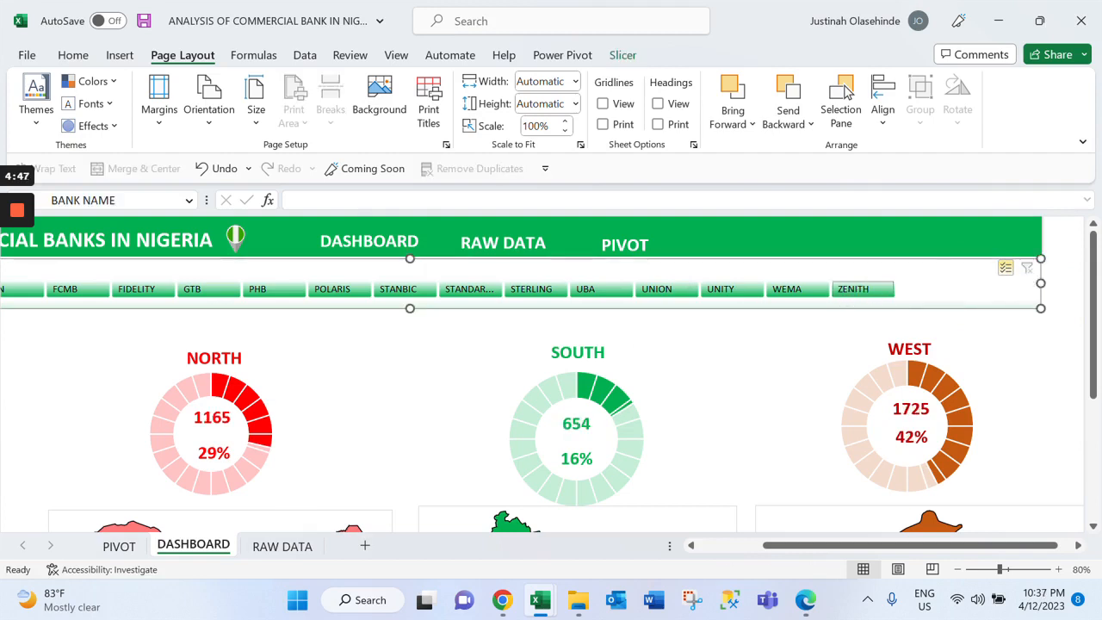
left_click(1027, 269)
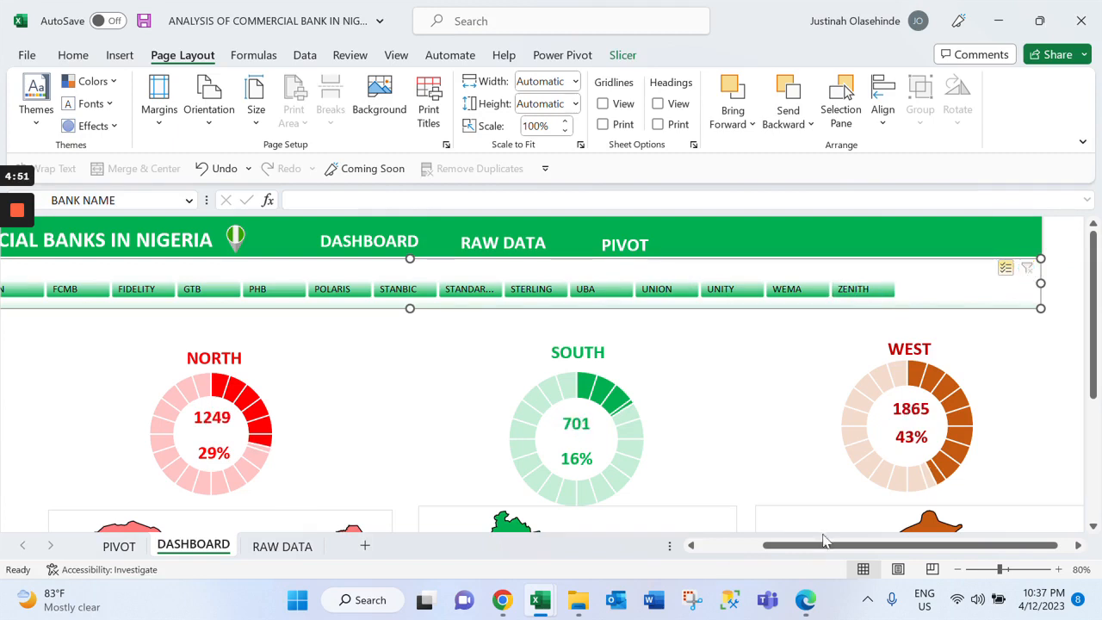
left_click_drag(825, 545, 627, 561)
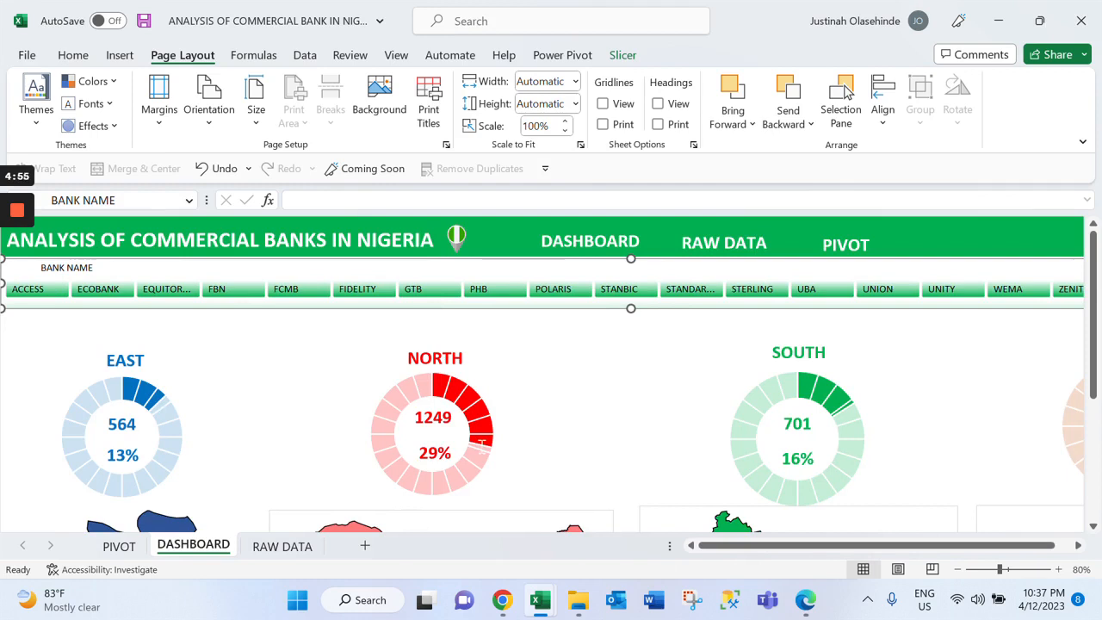
left_click(837, 549)
left_click_drag(837, 548, 853, 552)
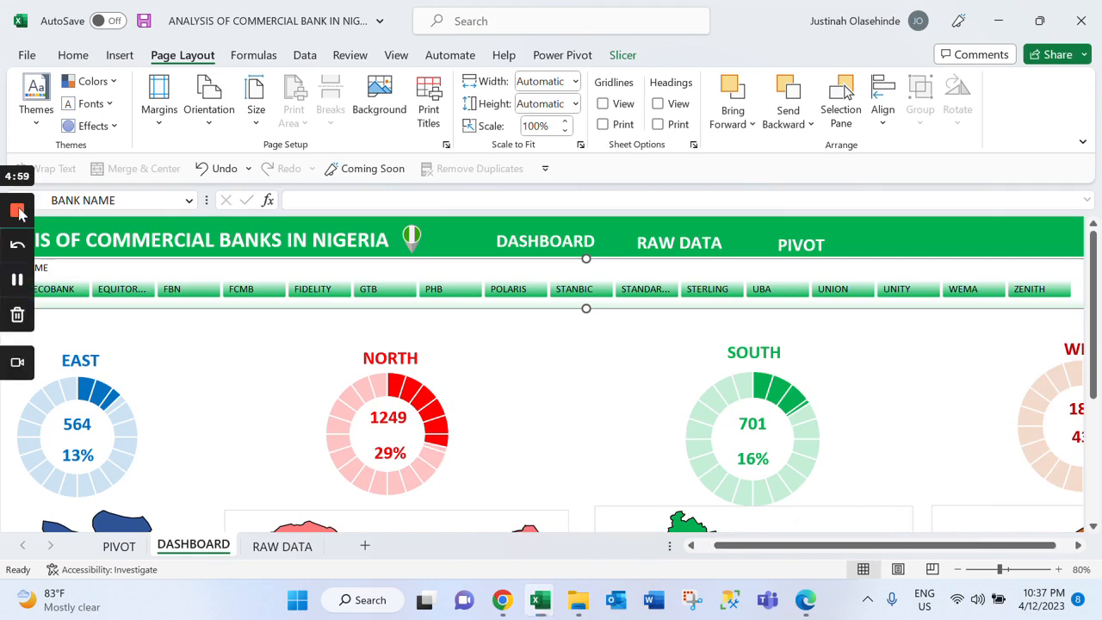
left_click(18, 211)
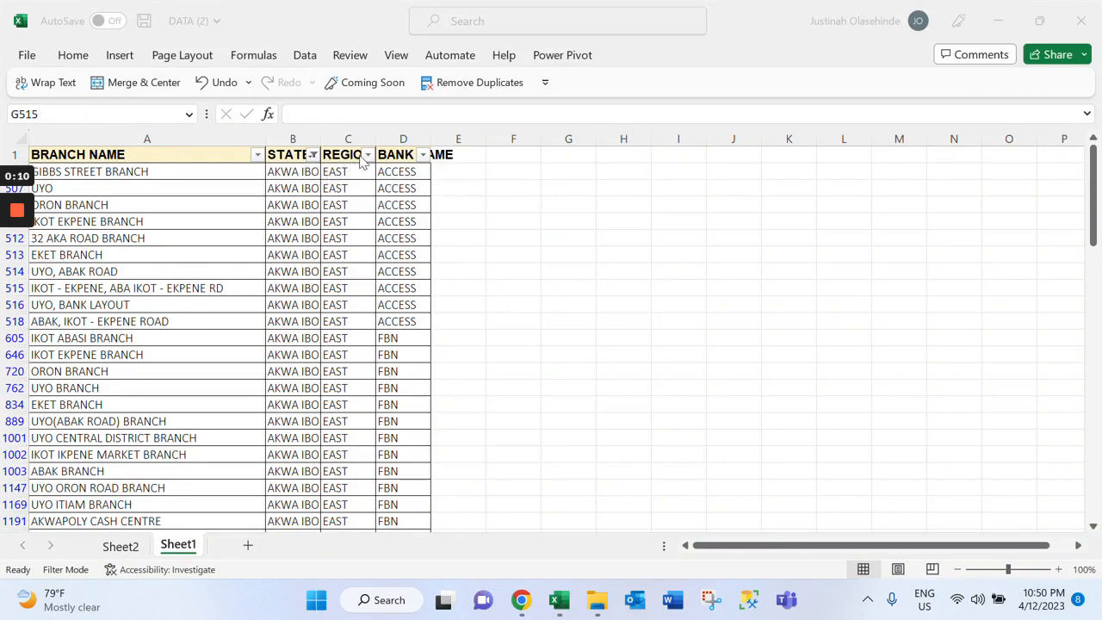
Filter the STATE column of the branch data on Sheet1 to AKWA IBOM only
left_click(313, 154)
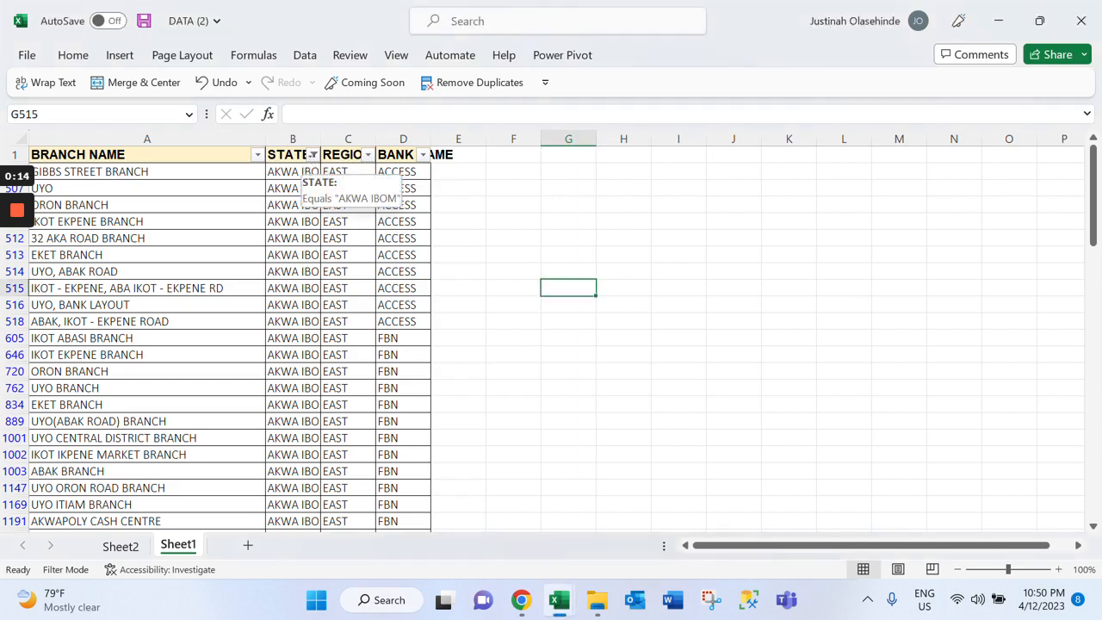
left_click(312, 155)
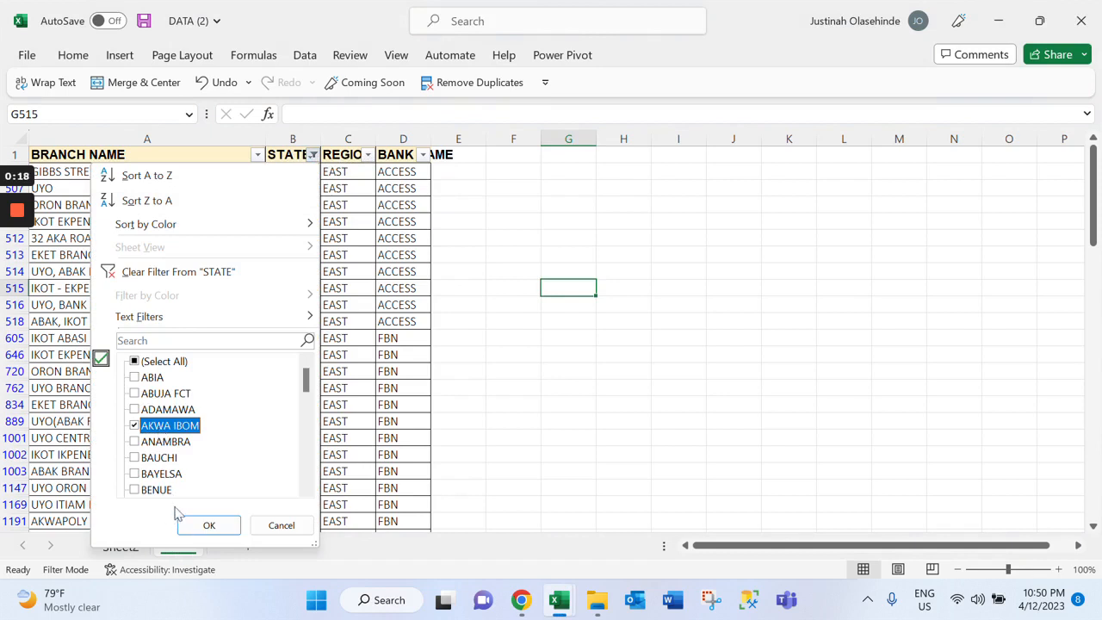
left_click(198, 528)
Set the REGION of the first filtered AKWA IBOM row, cell C9, to SOUTH and fill it down the remaining filtered rows
left_click(348, 188)
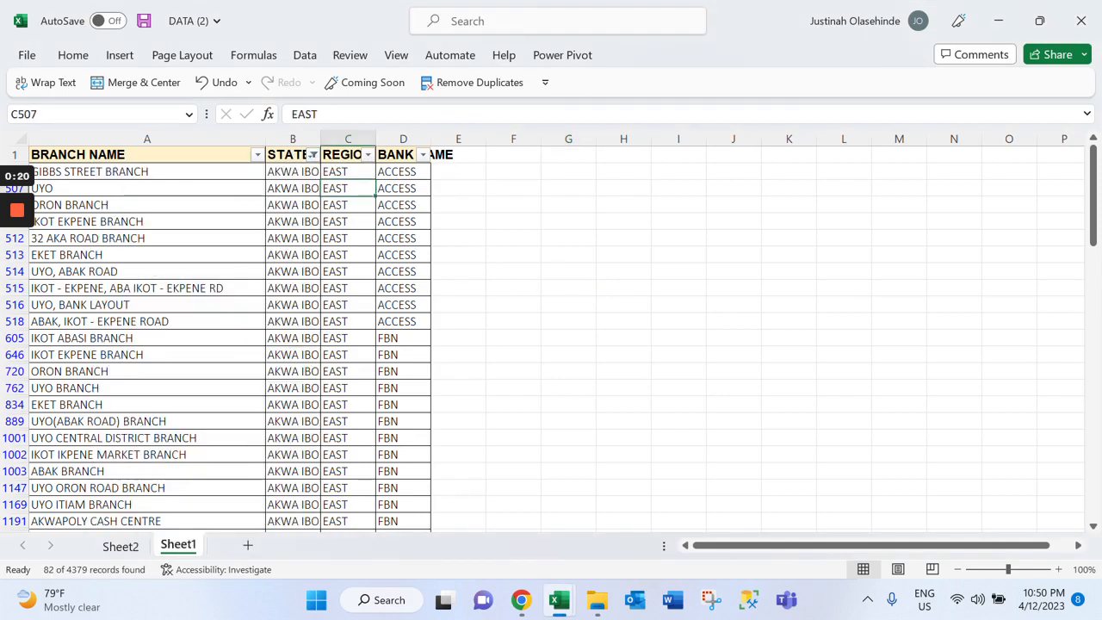
left_click(347, 172)
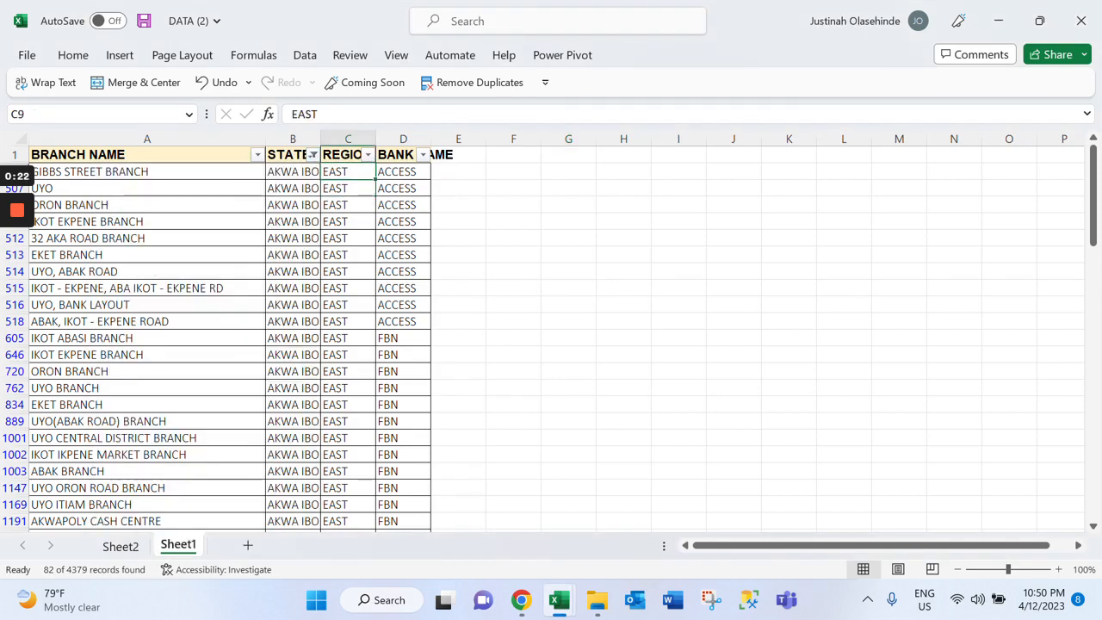
type("SPUTH")
key("BackSpace")
key("BackSpace")
key("BackSpace")
key("BackSpace")
type("OUTH")
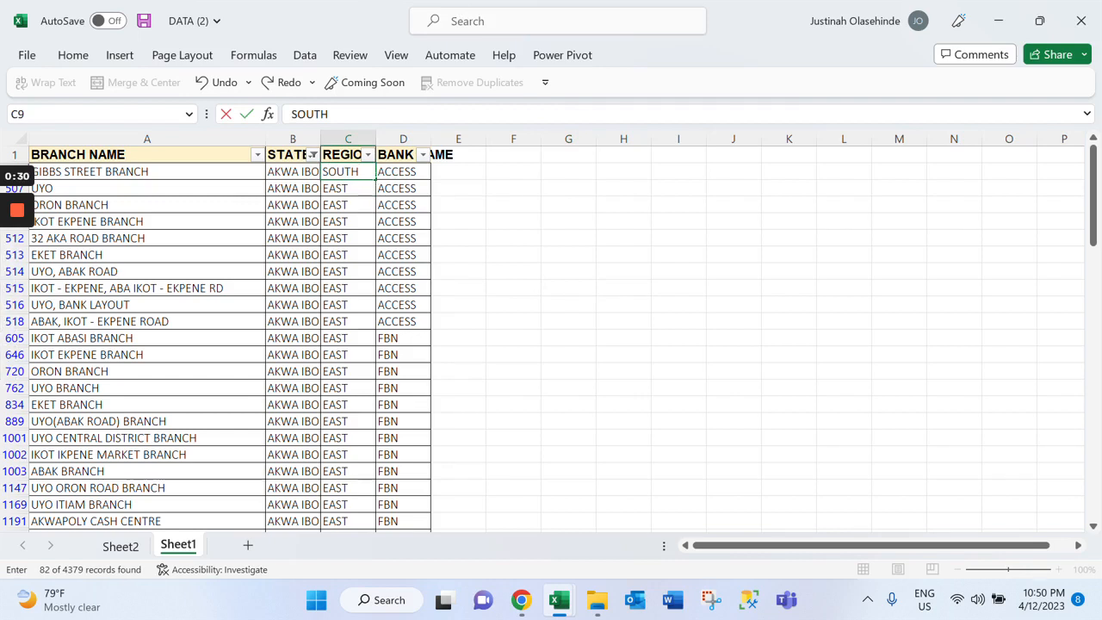
double_click(376, 180)
left_click_drag(403, 255, 403, 304)
left_click(403, 255)
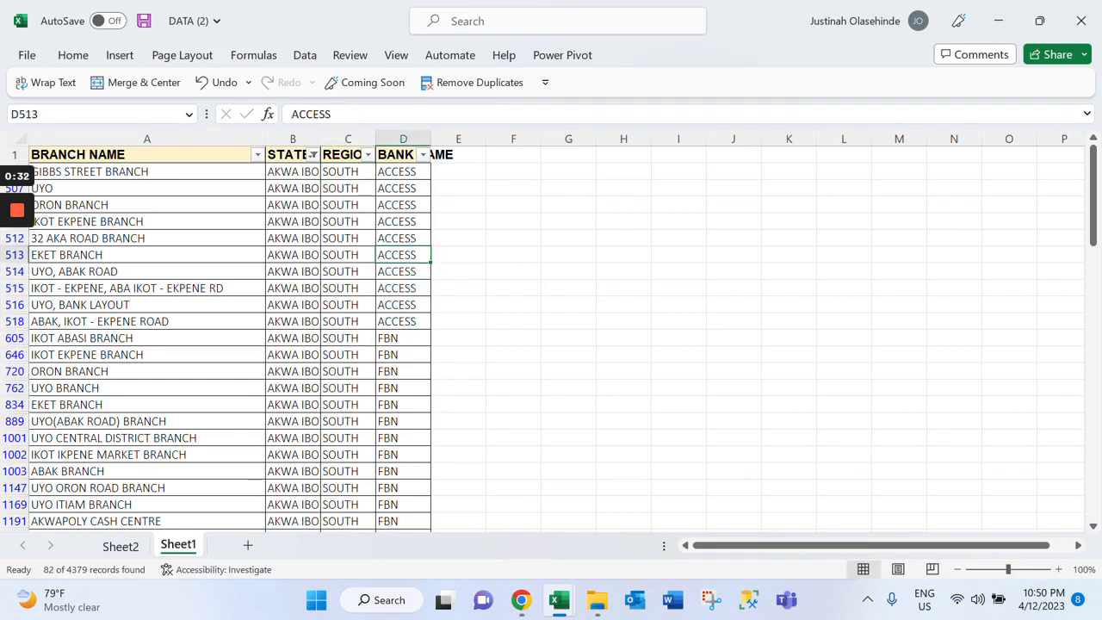
Save the workbook and clear the STATE filter from the branch data
key("ctrl+s")
left_click(305, 56)
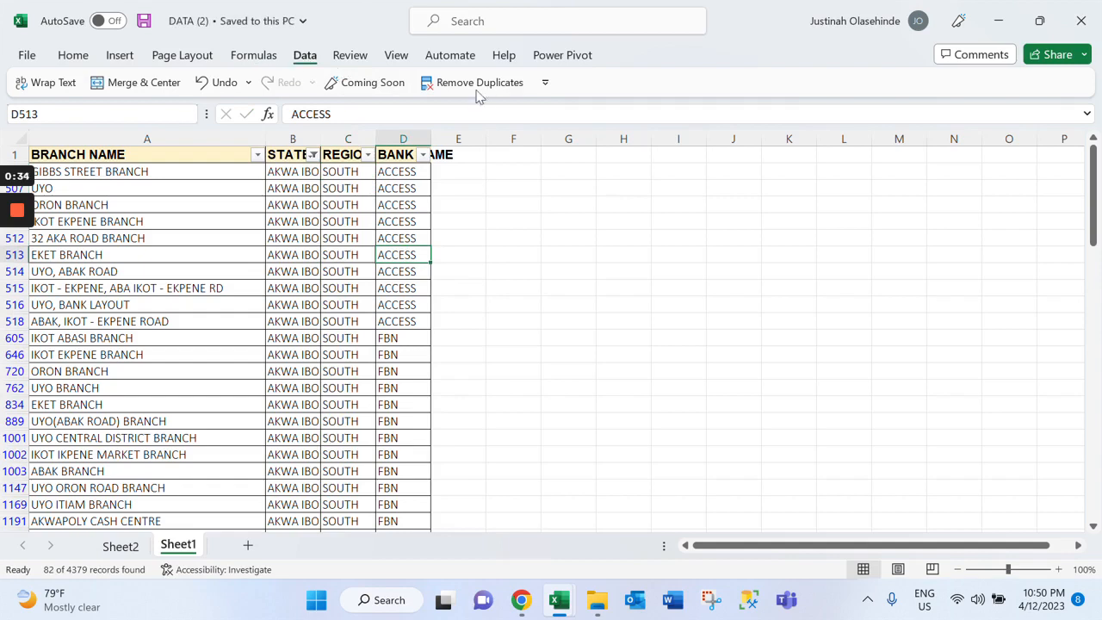
left_click(604, 80)
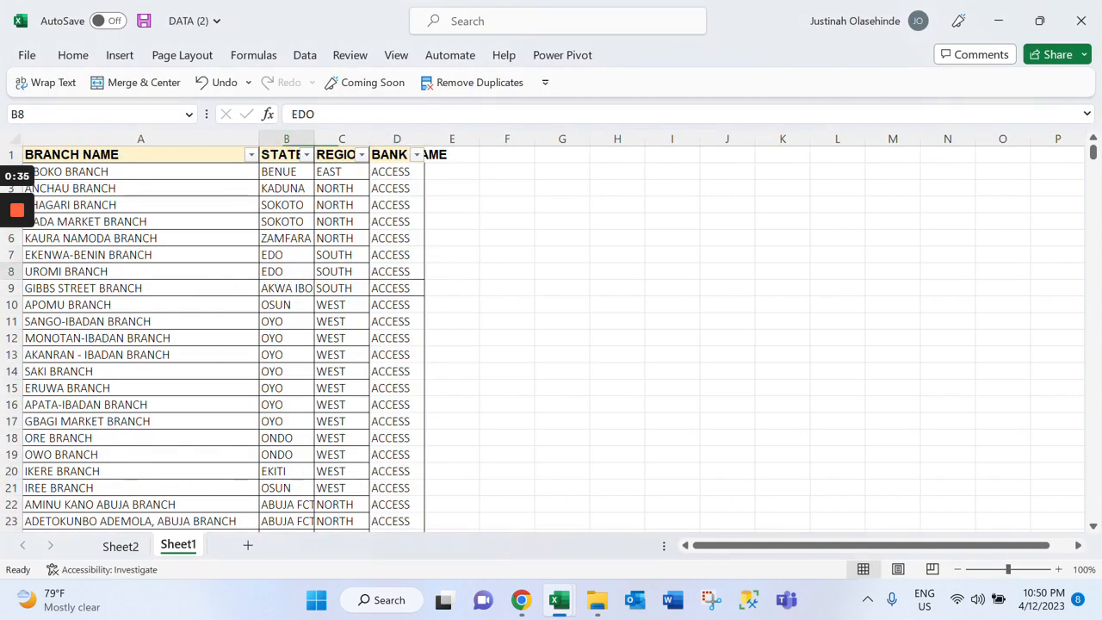
Insert a PivotTable on a new worksheet from the branch data range A1:D4380 on Sheet1
left_click(112, 155)
scroll(224, 335, "down", 1)
scroll(223, 336, "up", 1)
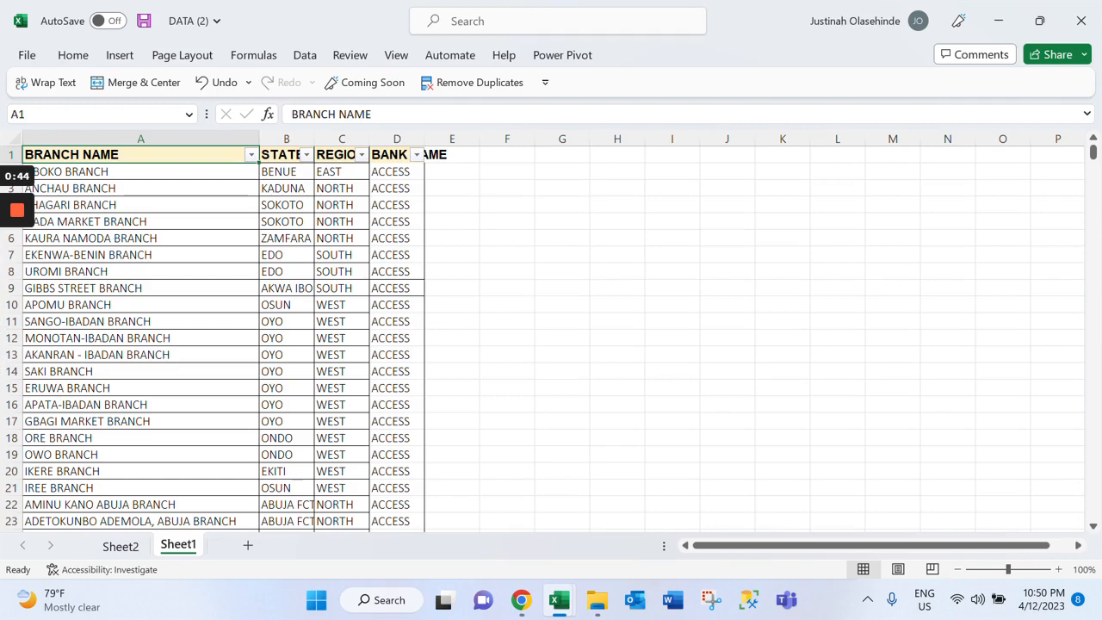
key("shift+Right")
key("shift+Right")
key("shift+Right")
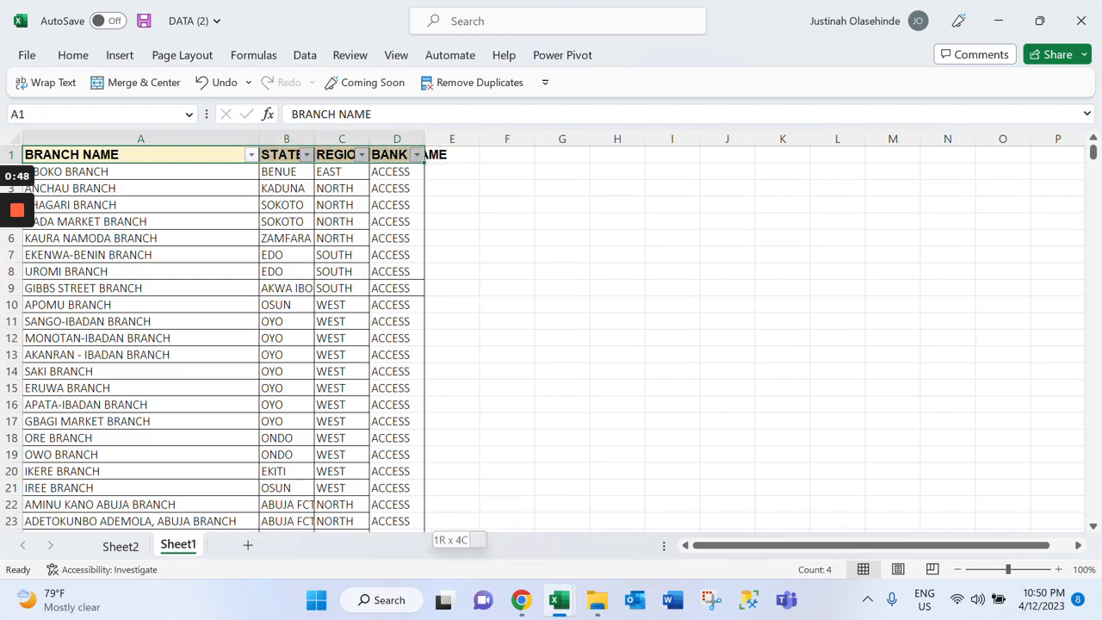
key("ctrl+shift+Down")
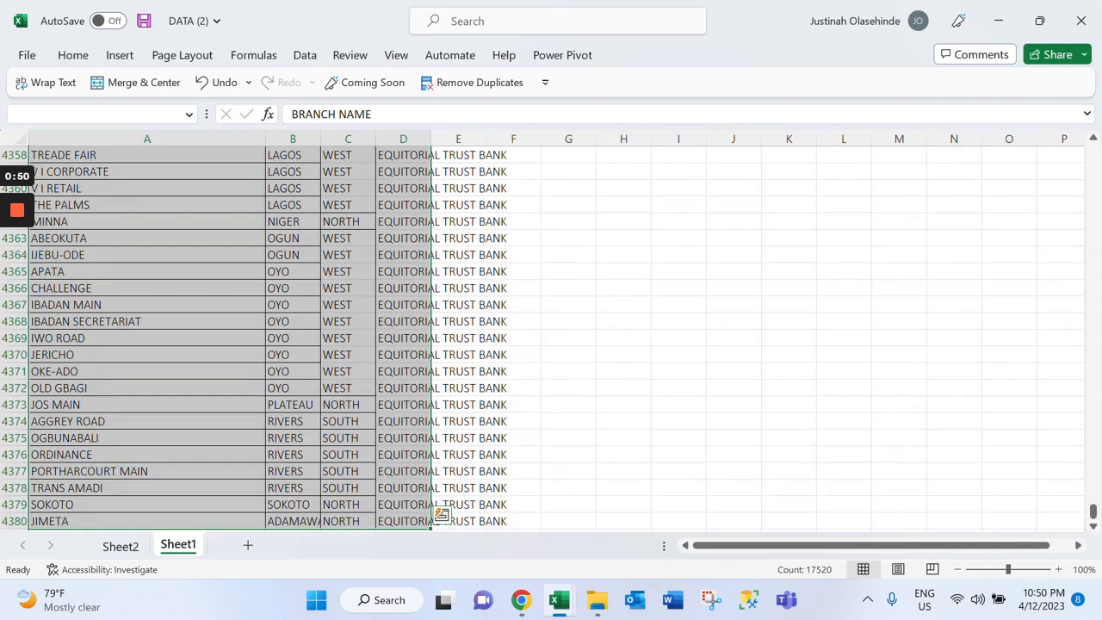
scroll(442, 514, "up", 20)
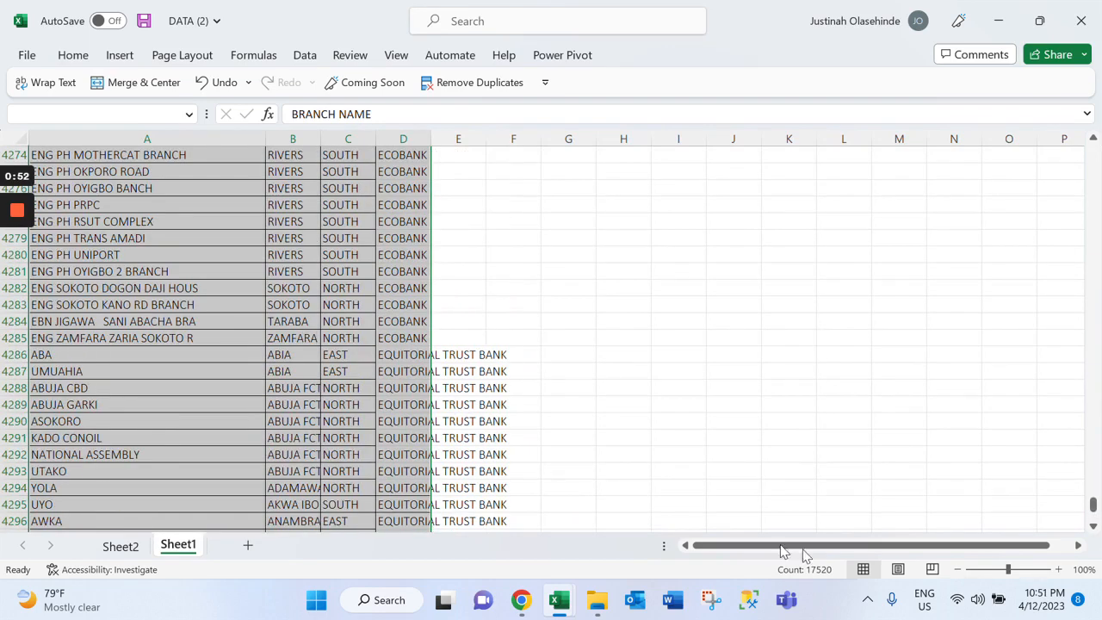
left_click_drag(1096, 499, 1093, 152)
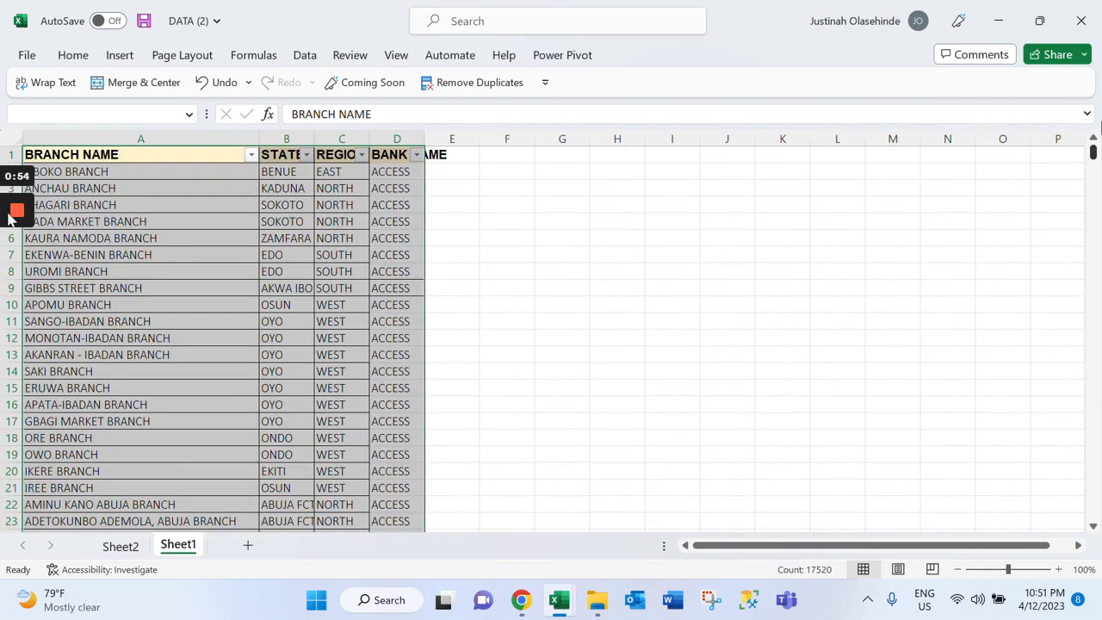
left_click(120, 54)
left_click(50, 112)
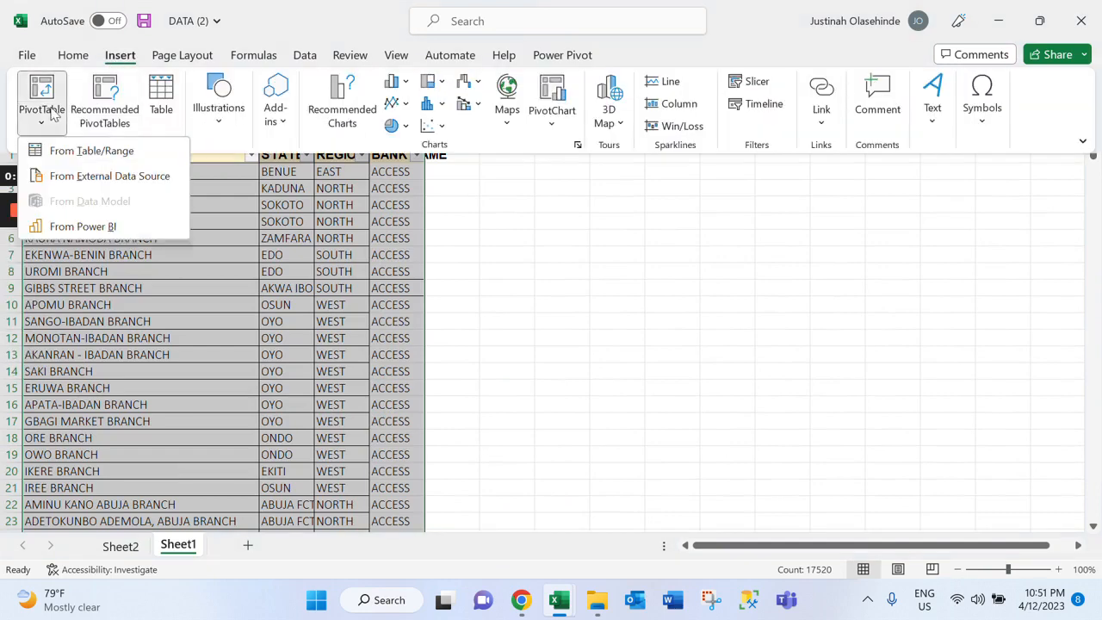
left_click(66, 154)
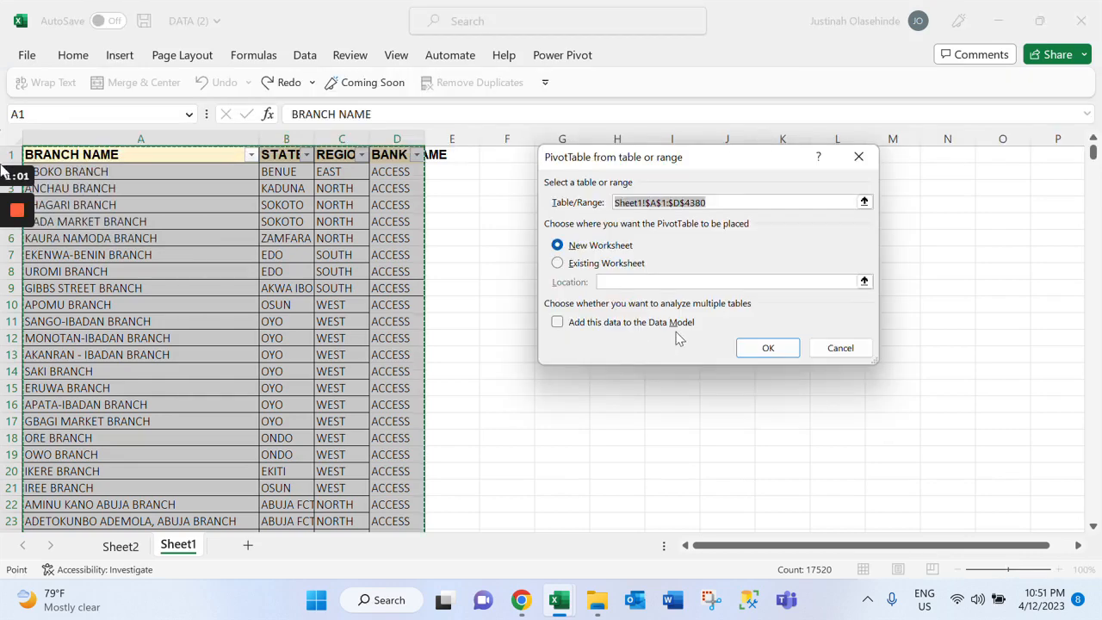
left_click(767, 347)
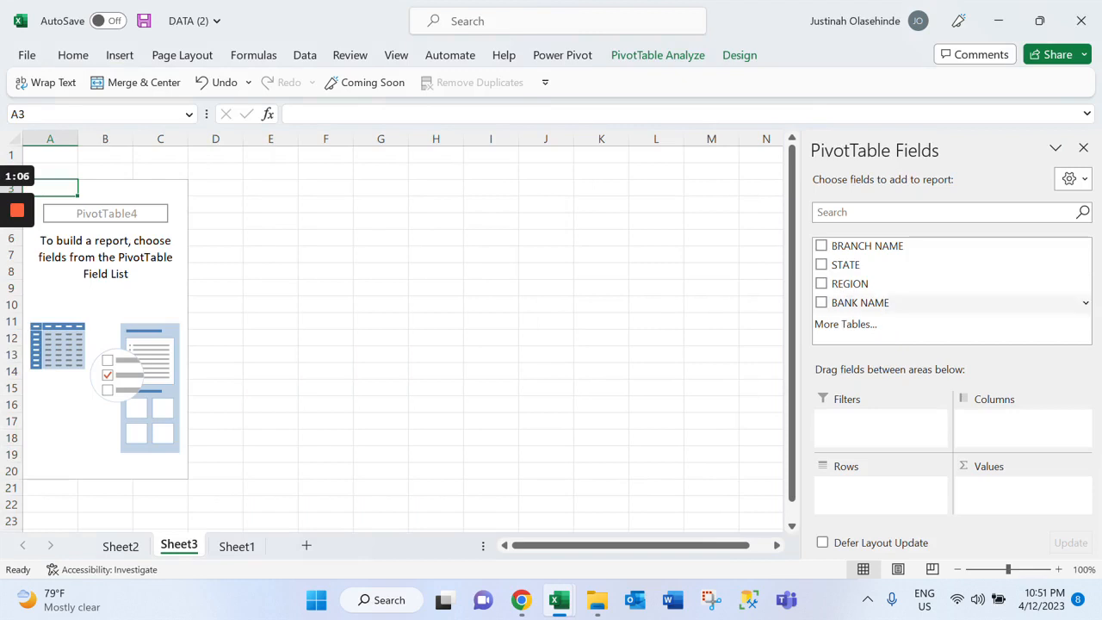
Lay out the PivotTable with REGION as rows and the count of BANK NAME added twice as values
left_click_drag(852, 283, 881, 508)
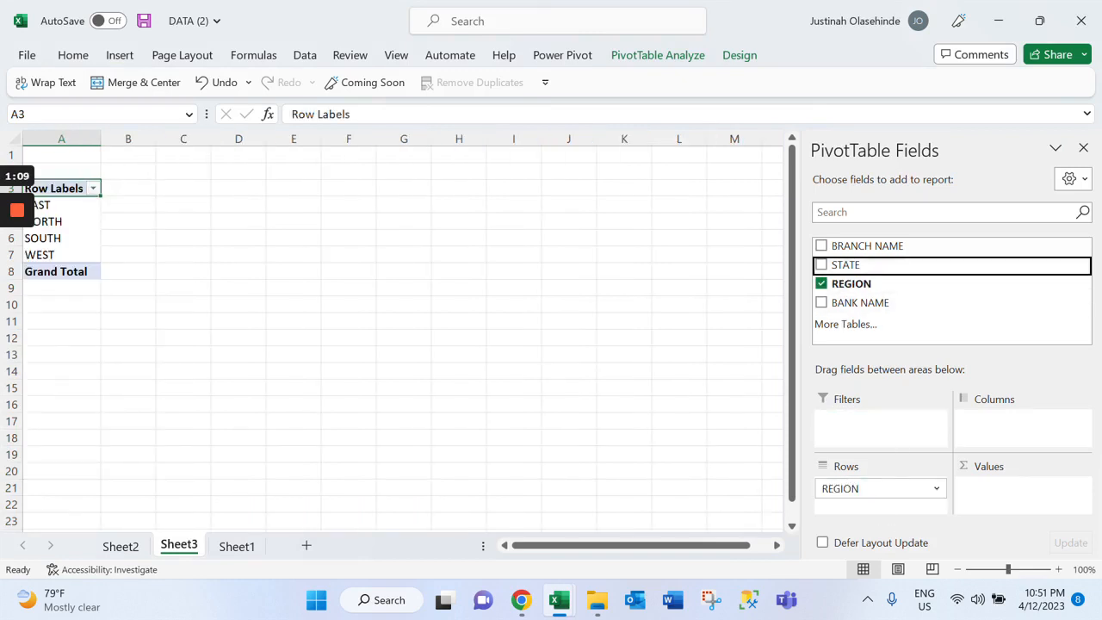
left_click_drag(861, 302, 1043, 512)
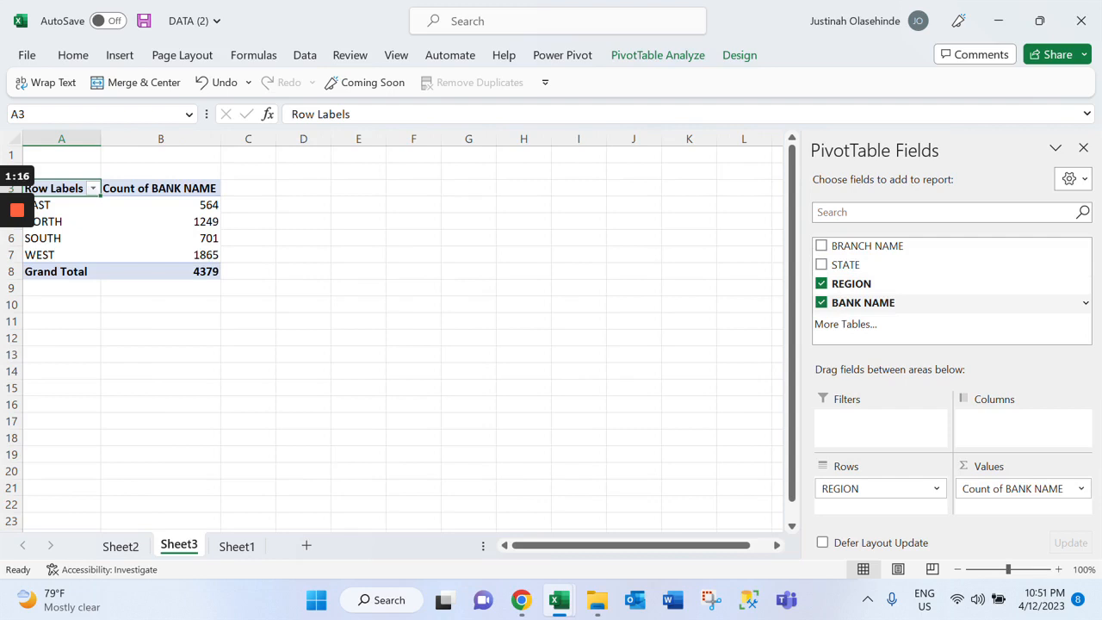
left_click_drag(863, 303, 1019, 522)
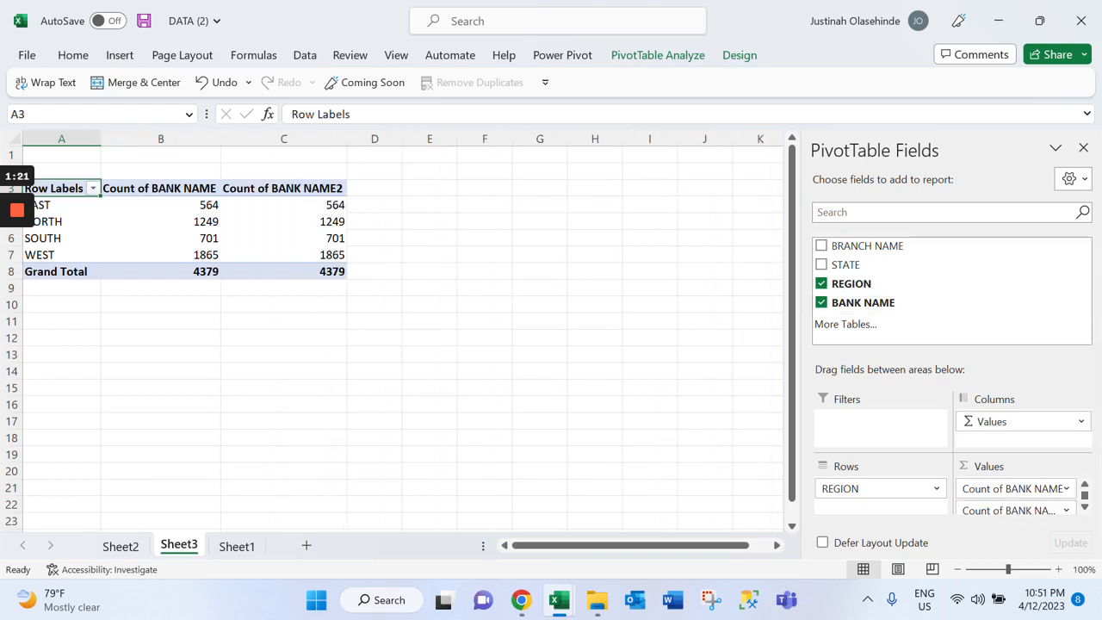
Show the PivotTable's second BANK NAME count as % of Column Total
left_click_drag(284, 205, 284, 271)
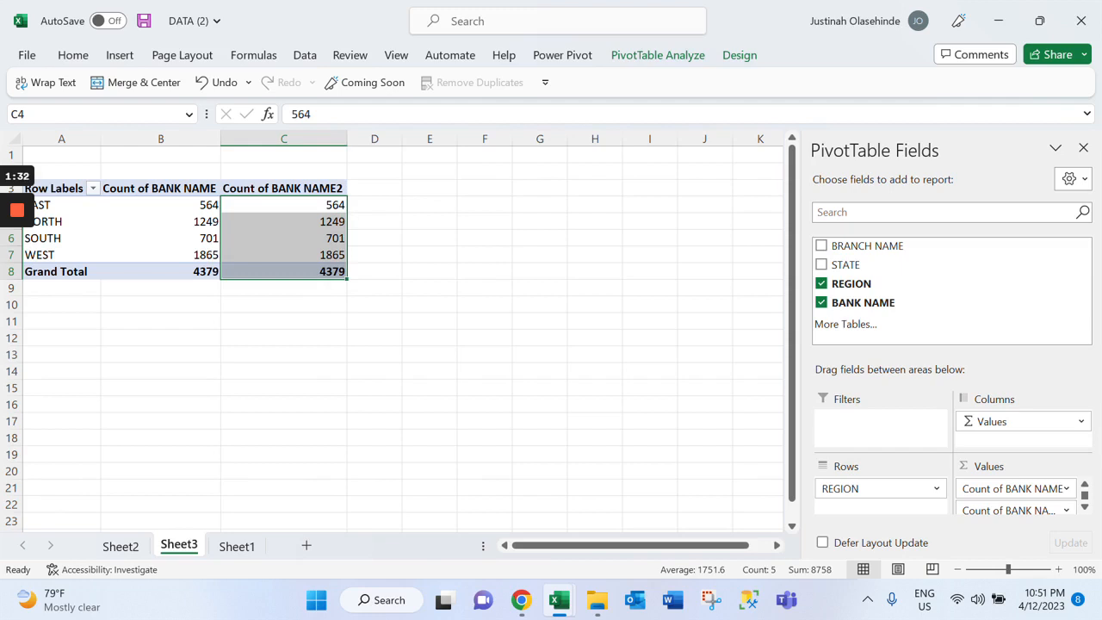
right_click(332, 224)
mouse_move(440, 459)
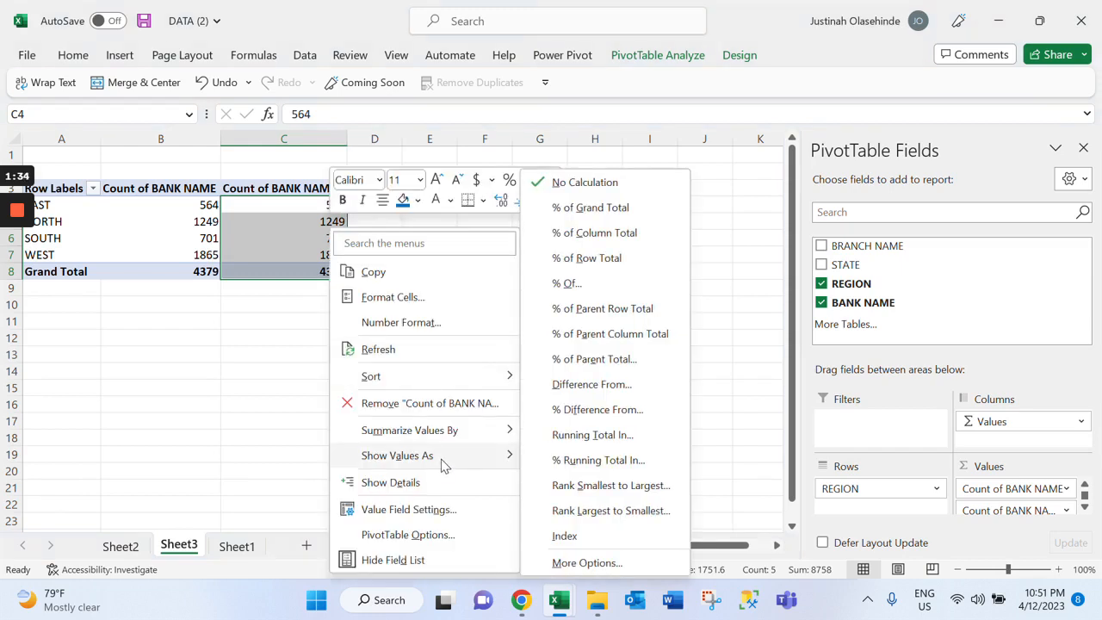
left_click(585, 233)
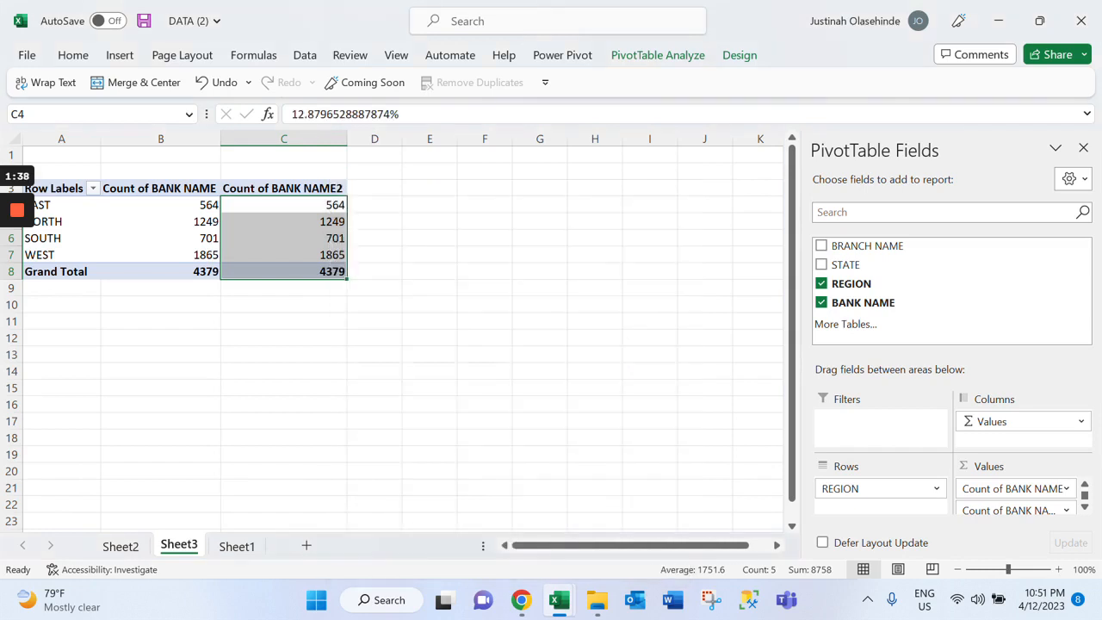
Format the region PivotTable's second BANK NAME count column as percentages with no decimal places
left_click(74, 56)
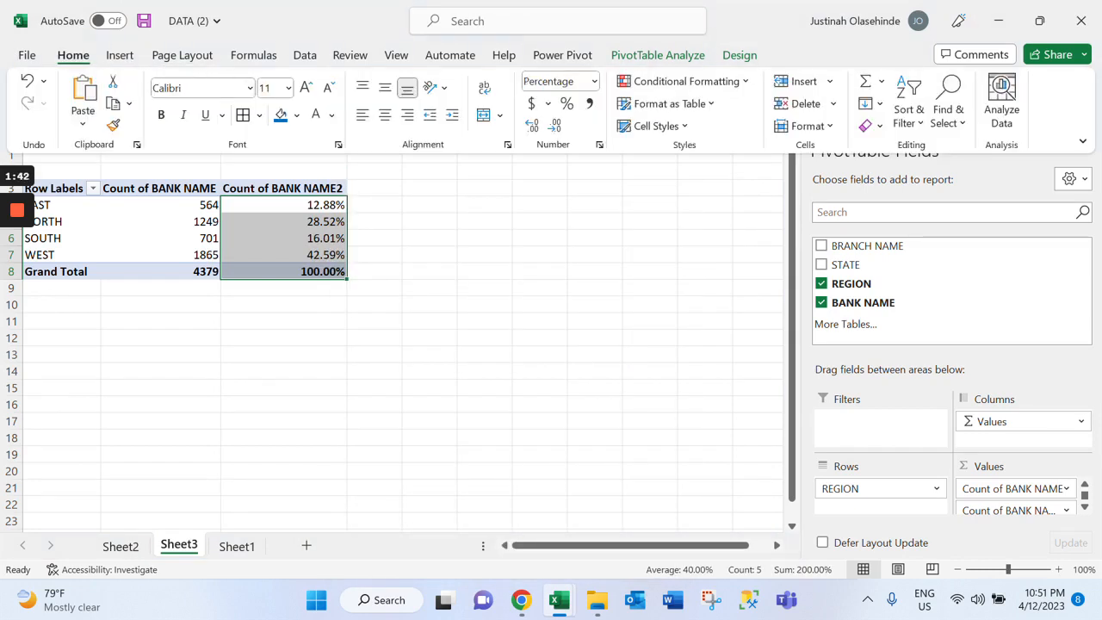
left_click(555, 127)
left_click(555, 128)
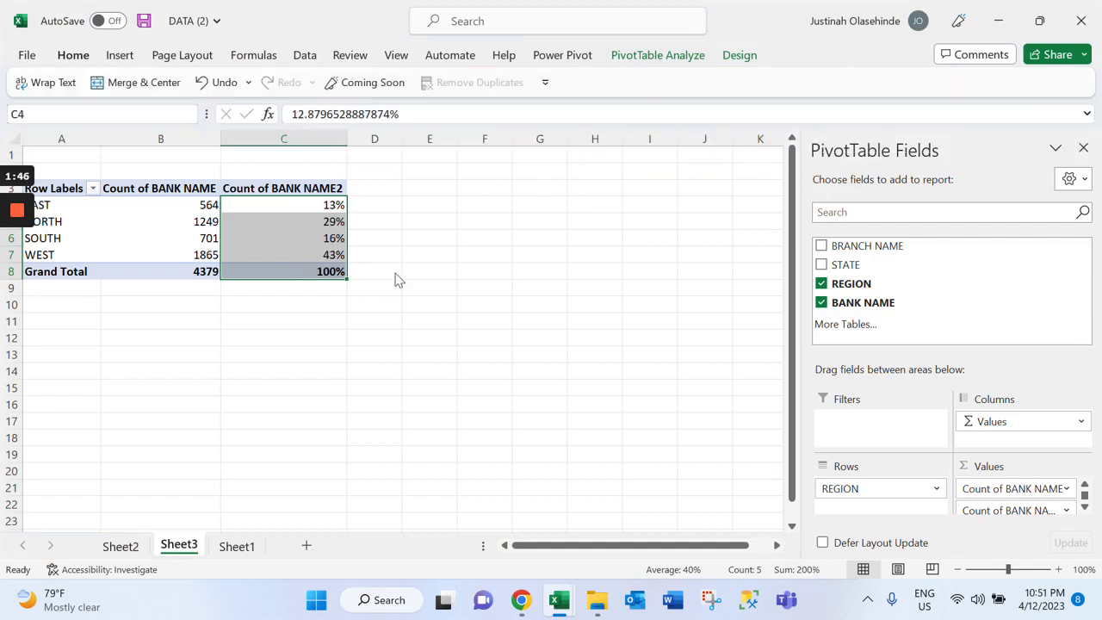
scroll(399, 280, "down", 4)
left_click(161, 305)
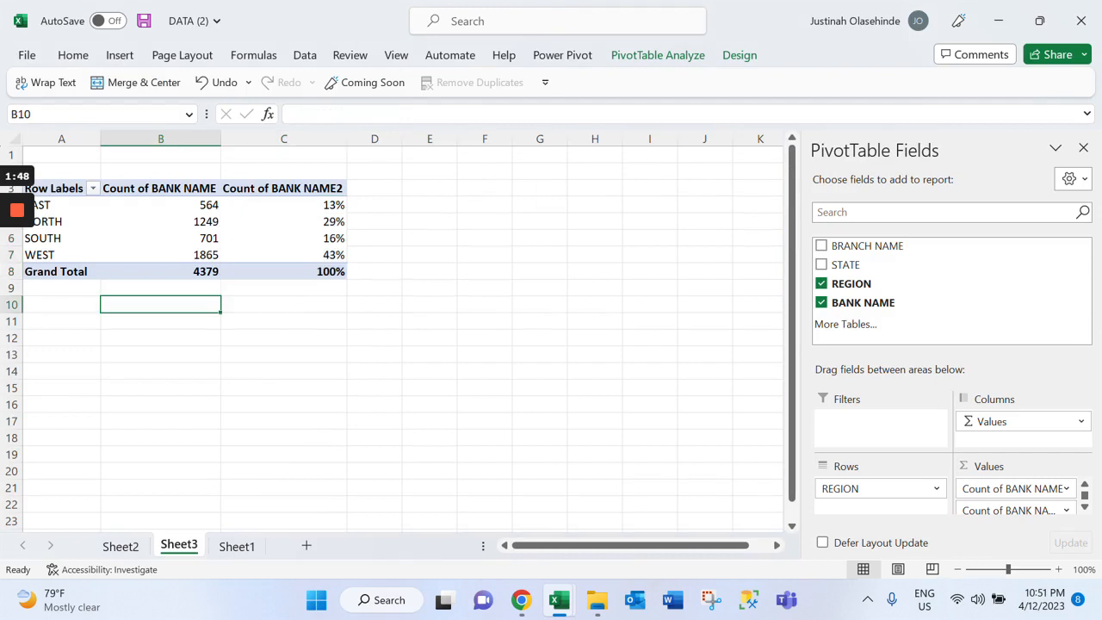
Copy the whole region PivotTable on Sheet3 and paste the duplicate at cell A11
left_click(62, 322)
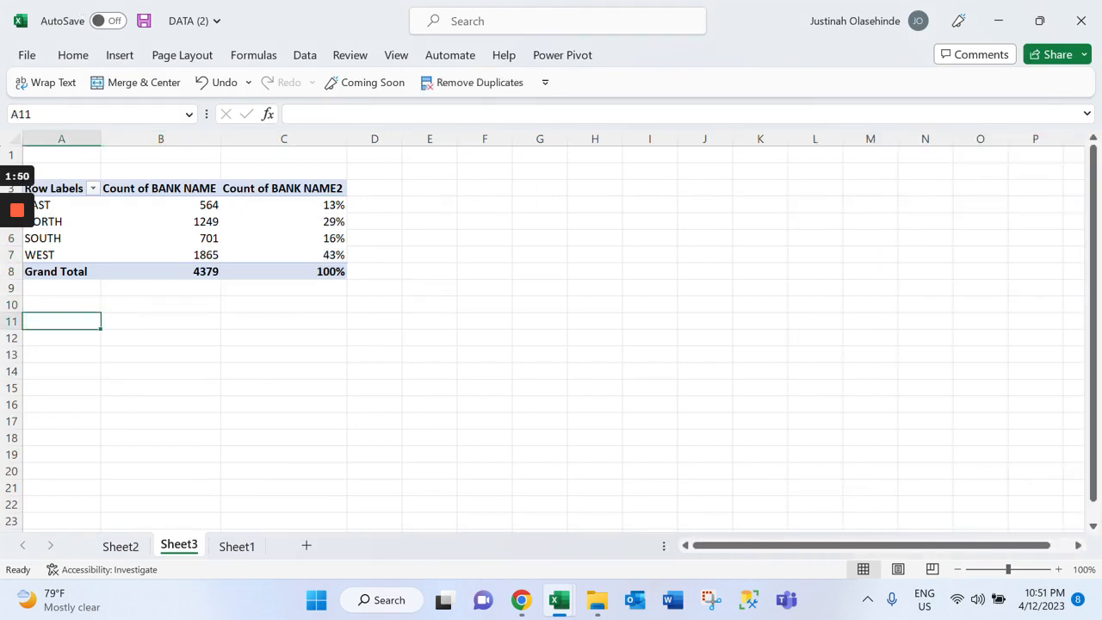
left_click_drag(62, 188, 284, 271)
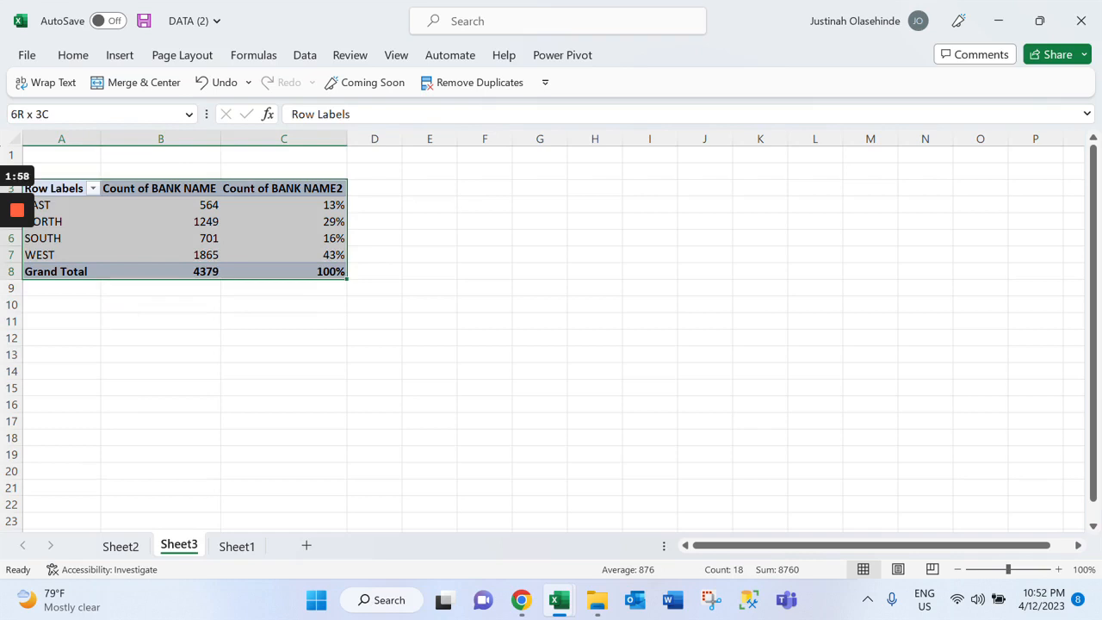
key("ctrl+c")
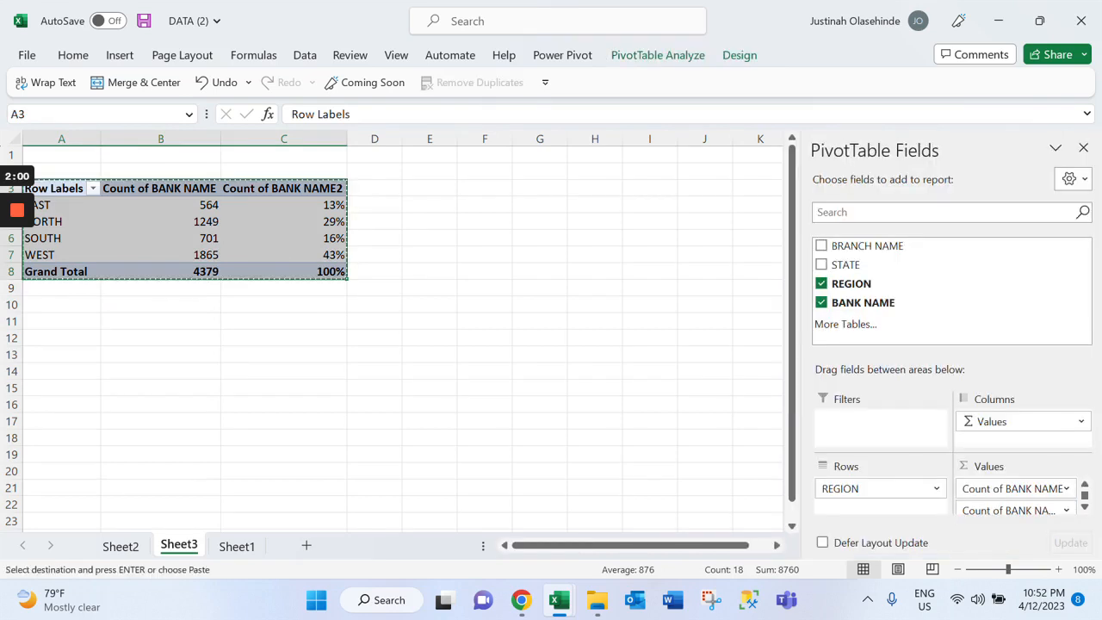
left_click(61, 321)
key("ctrl+v")
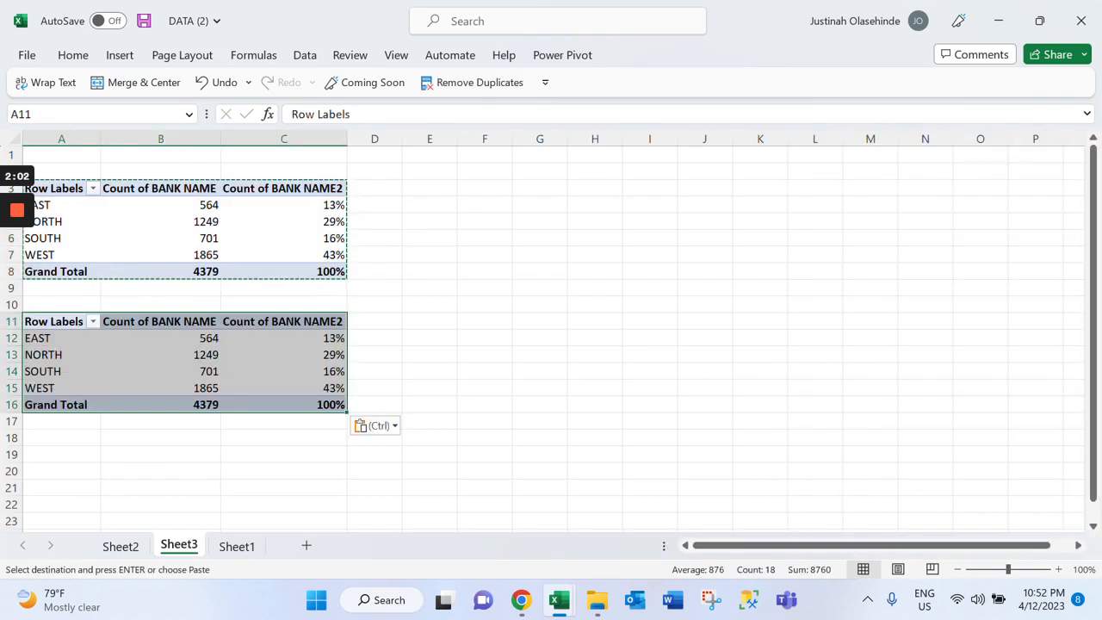
Remove the percentage count from the duplicated PivotTable and add STATE to its rows beneath REGION
left_click_drag(1038, 509, 990, 285)
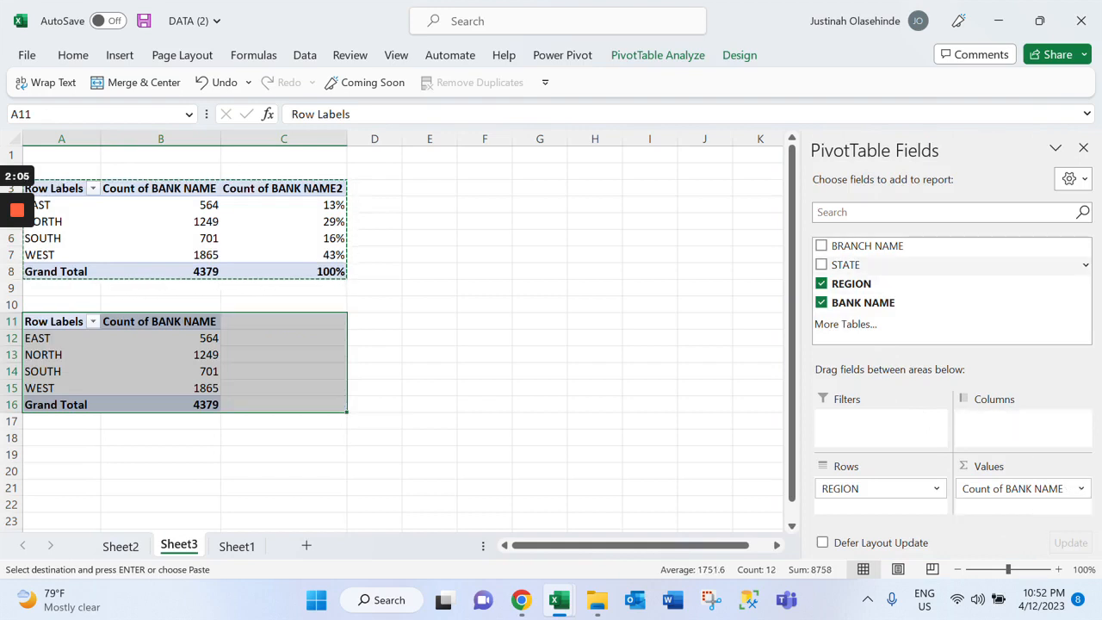
left_click(821, 264)
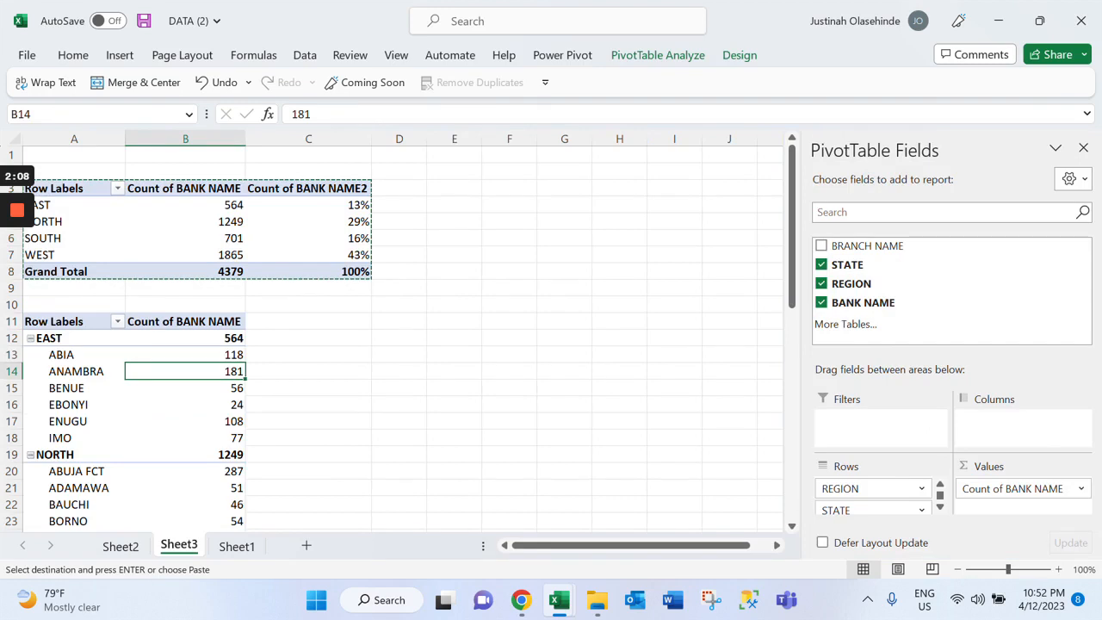
scroll(396, 335, "down", 9)
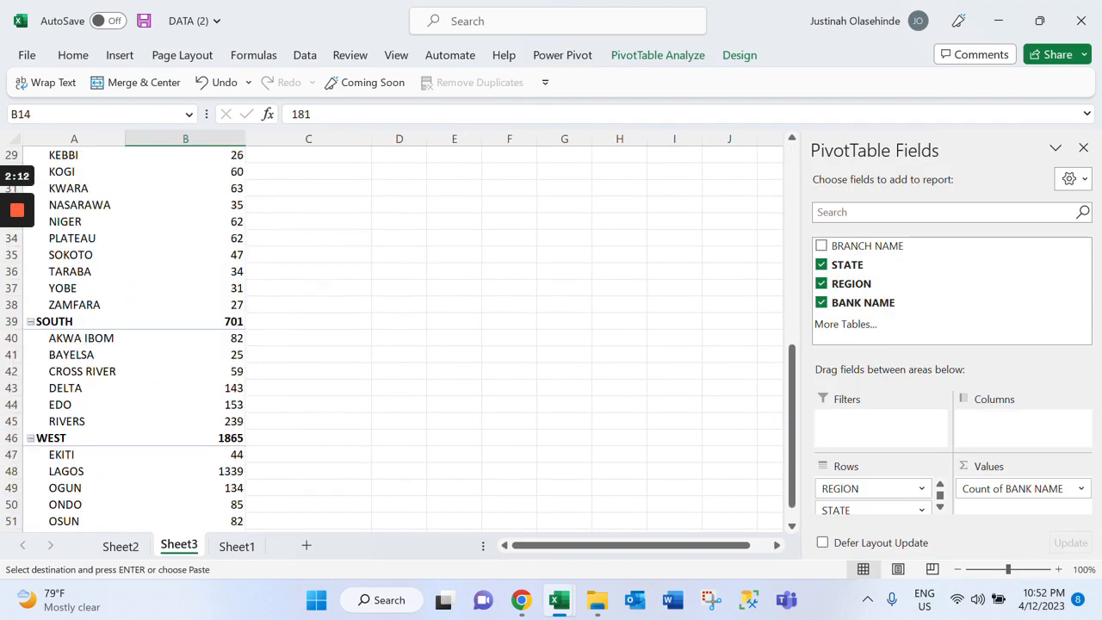
scroll(396, 335, "up", 9)
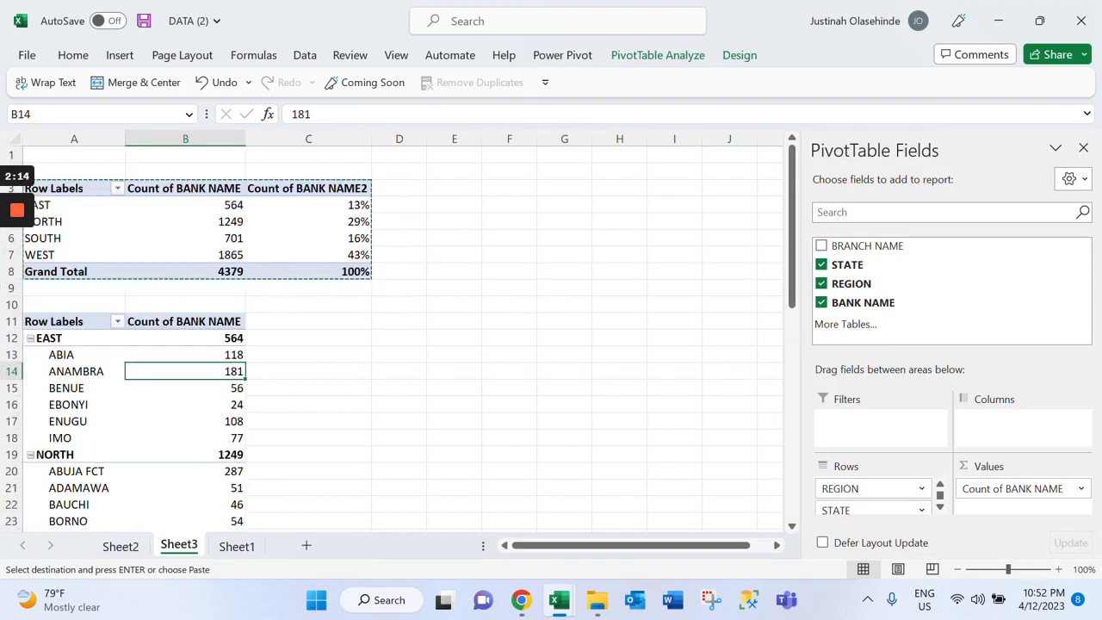
left_click(454, 238)
left_click(454, 205)
left_click_drag(309, 205, 309, 271)
left_click(399, 205)
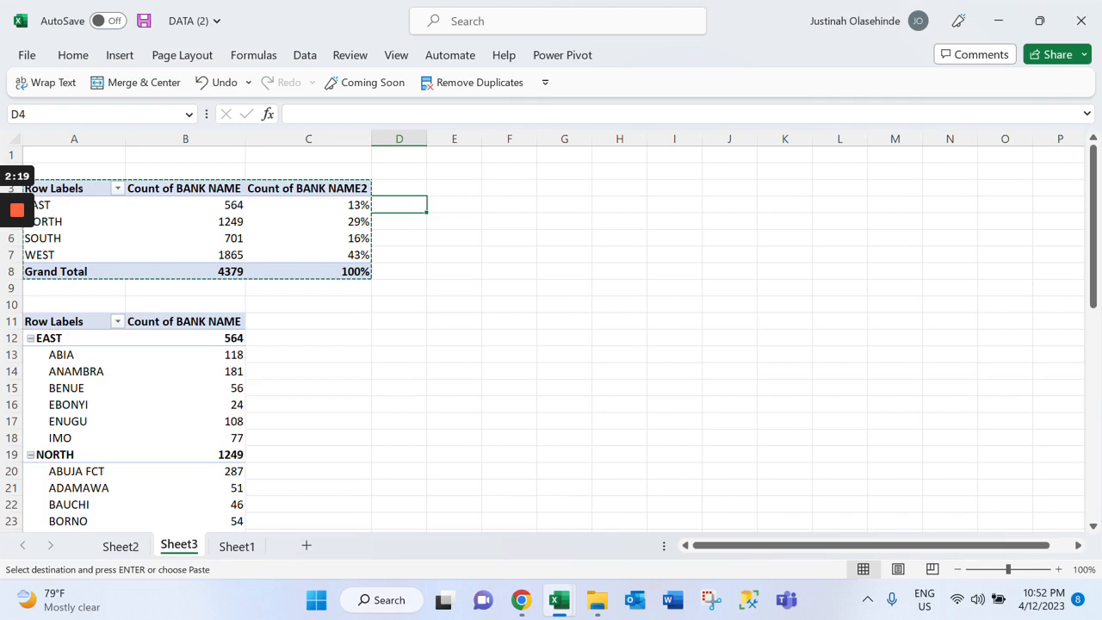
left_click(509, 221)
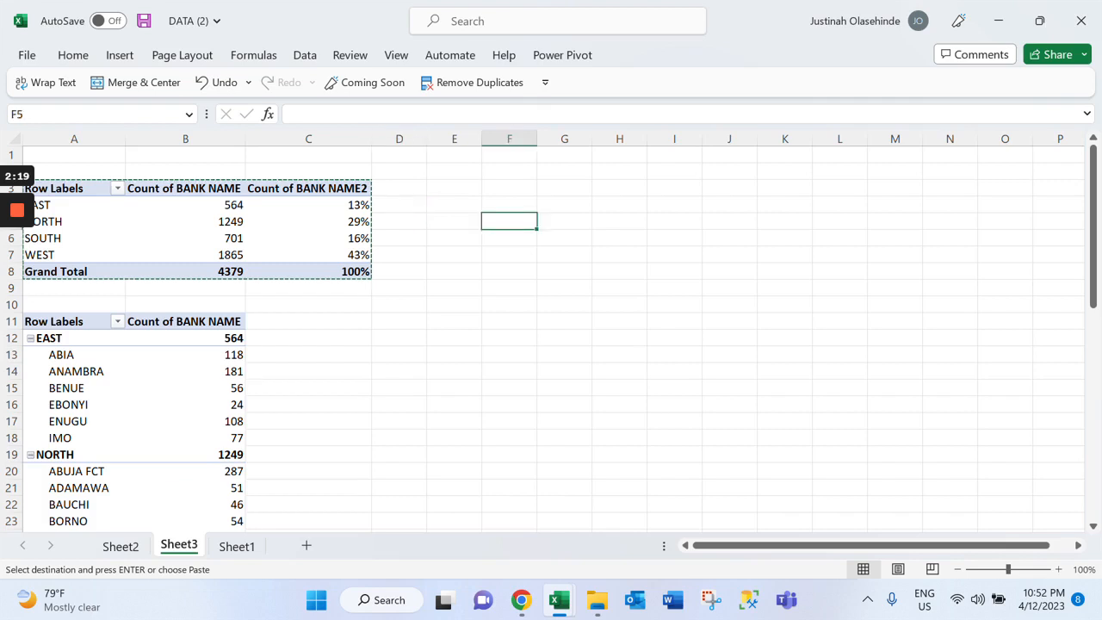
Calculate each region's remaining percentage beside the first PivotTable by entering =1-C4 in D4 and filling it down to D8
left_click(399, 205)
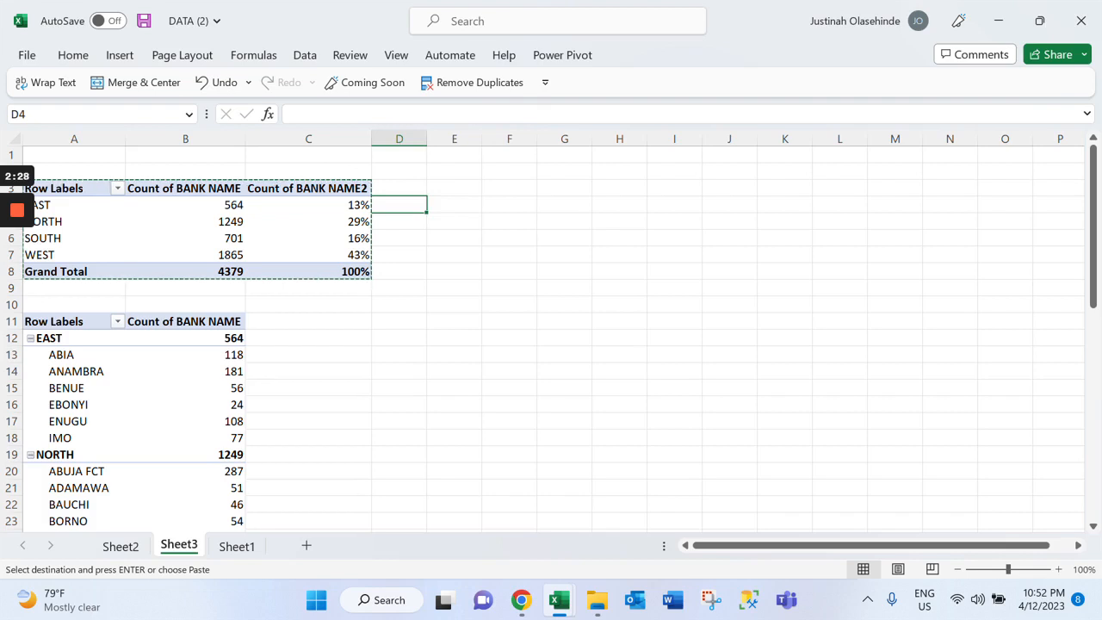
type("=1")
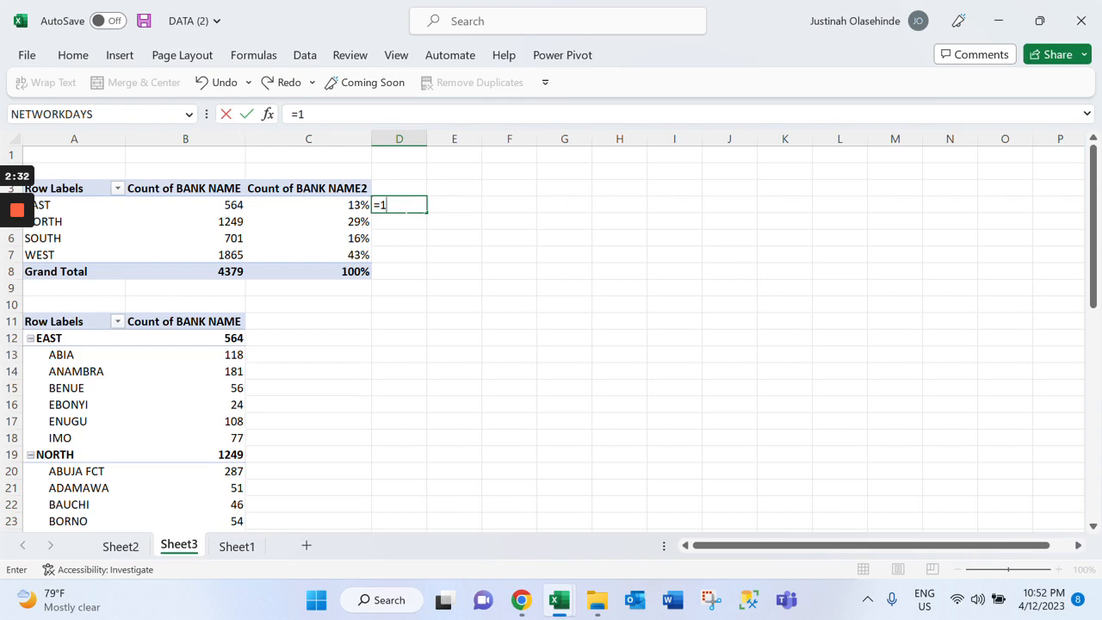
type("-")
left_click(323, 205)
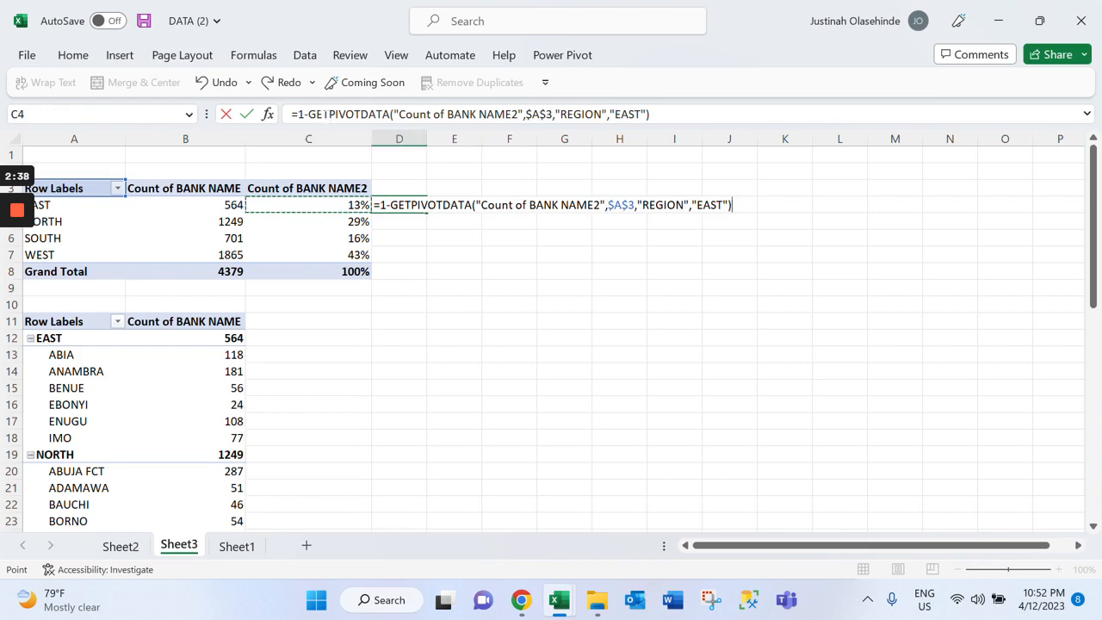
left_click_drag(398, 205, 733, 205)
key("BackSpace")
key("BackSpace")
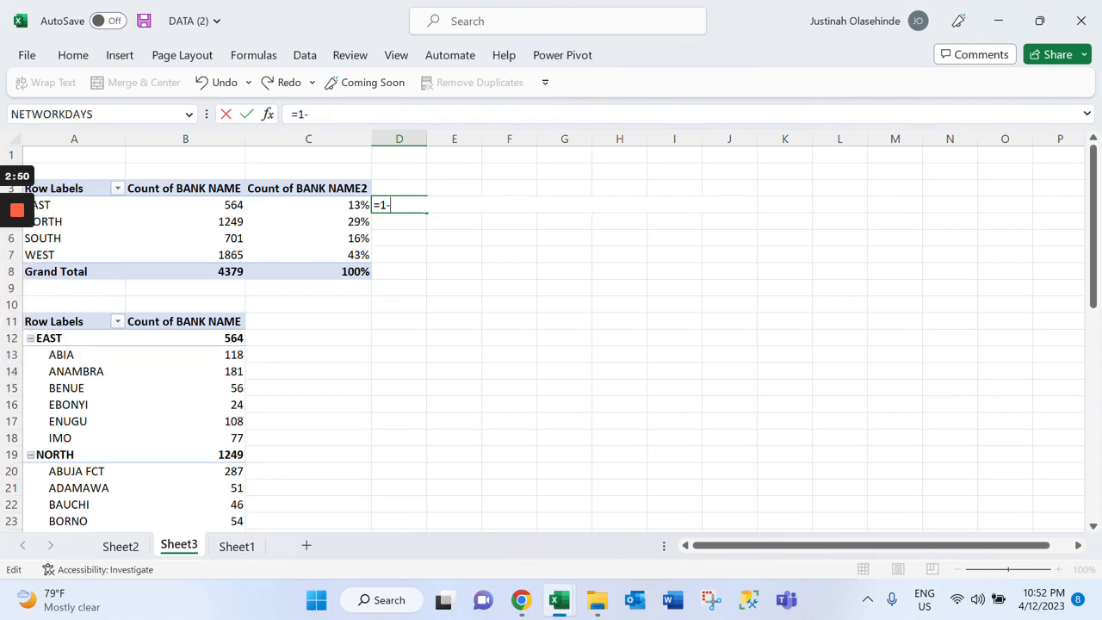
type("C4")
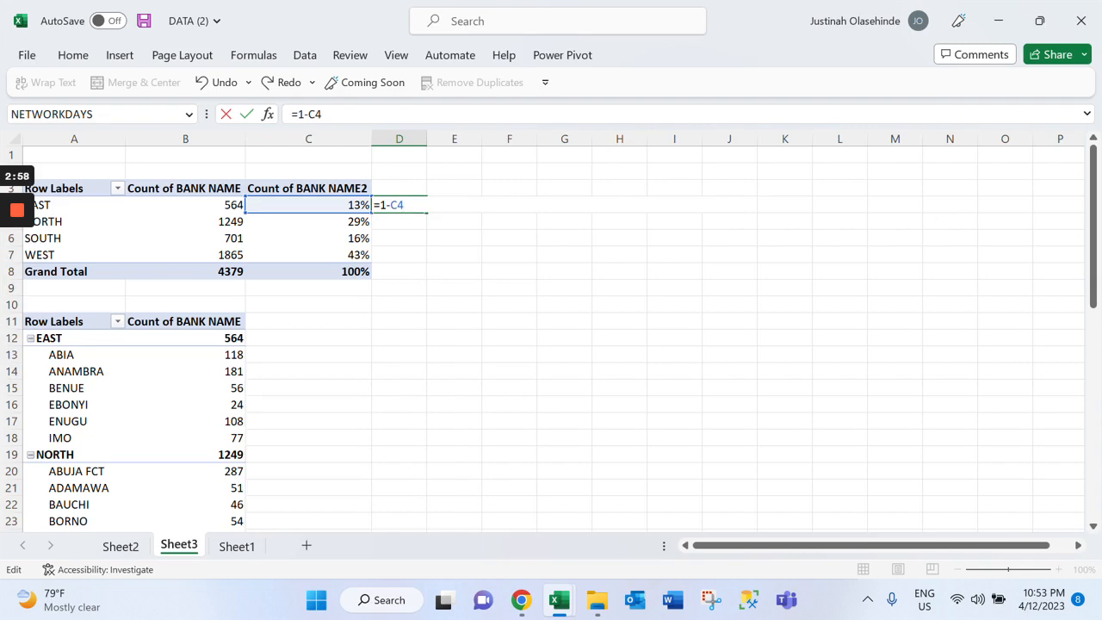
key("Return")
key("Up")
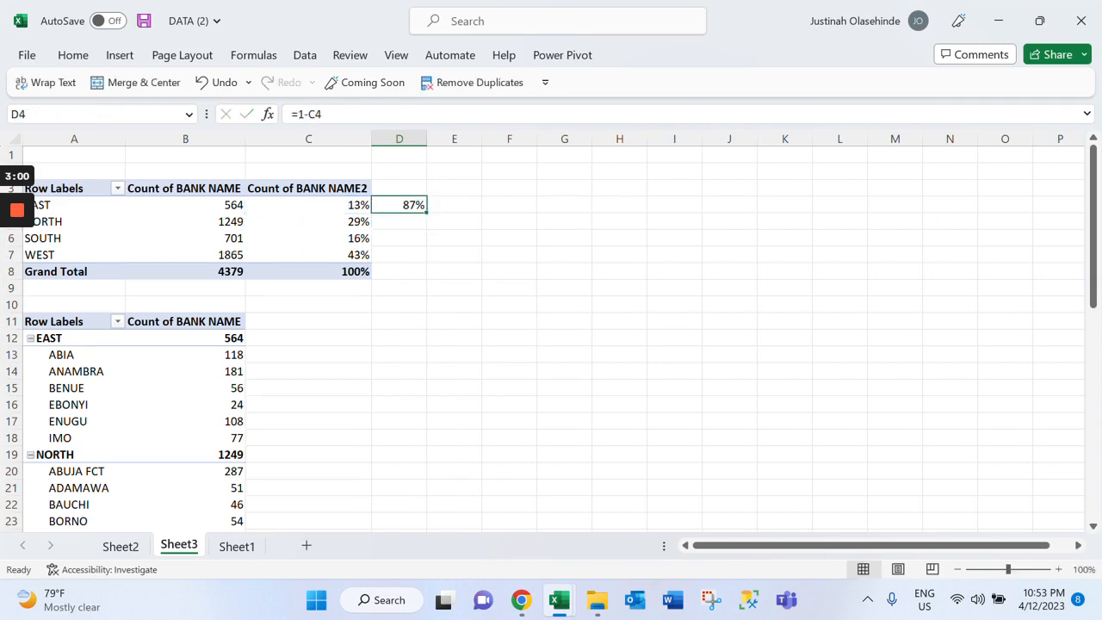
double_click(426, 212)
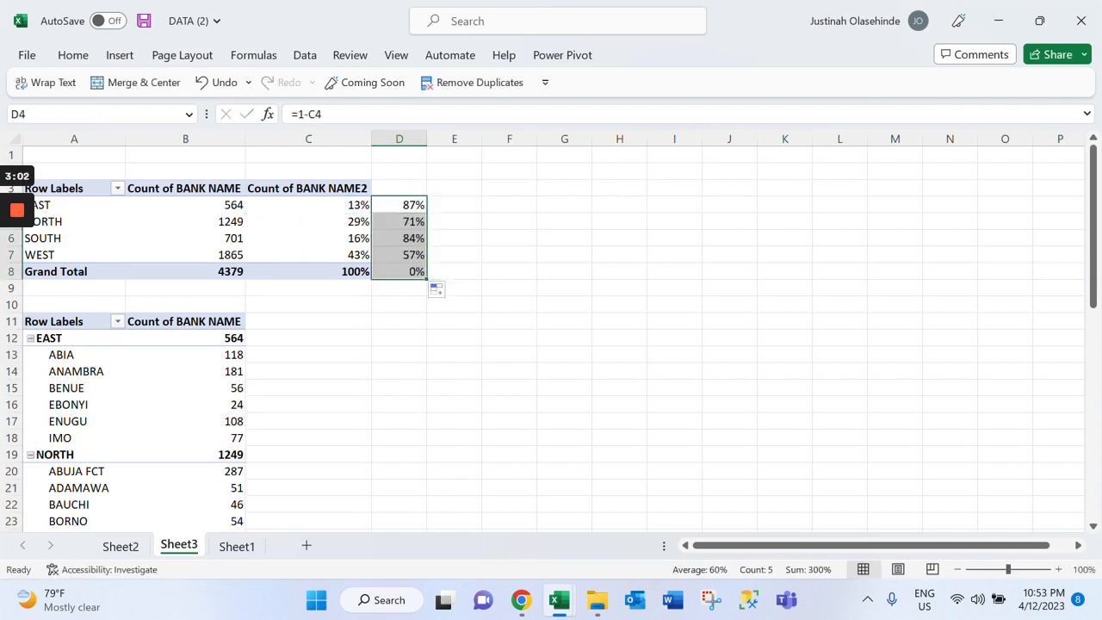
scroll(551, 336, "down", 4)
scroll(551, 335, "up", 4)
left_click(399, 355)
scroll(399, 354, "down", 1)
scroll(398, 354, "up", 1)
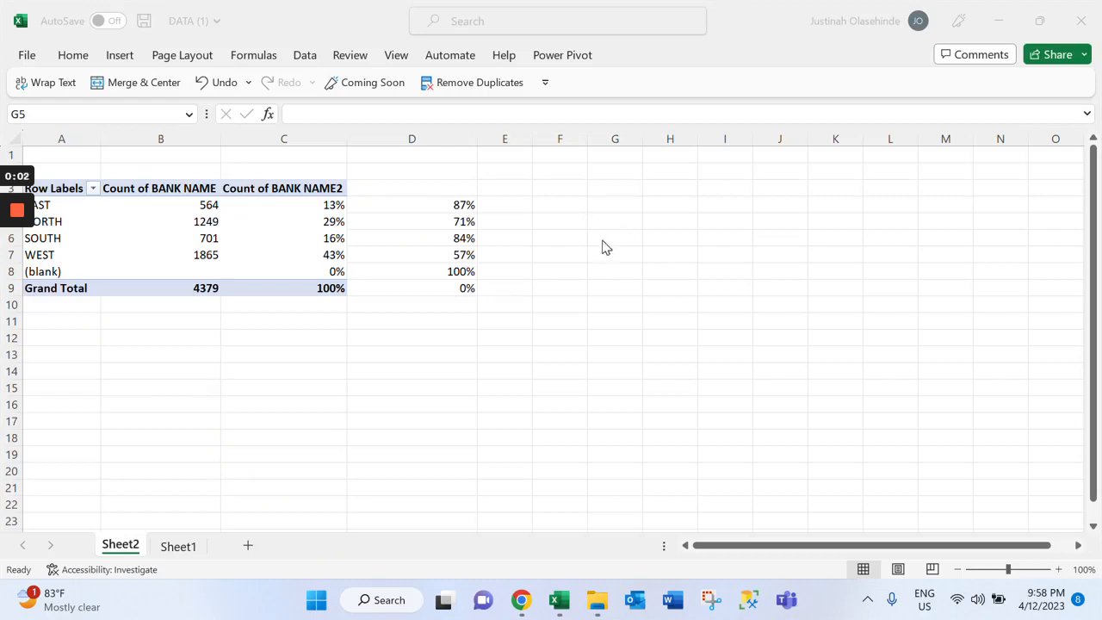
left_click(612, 222)
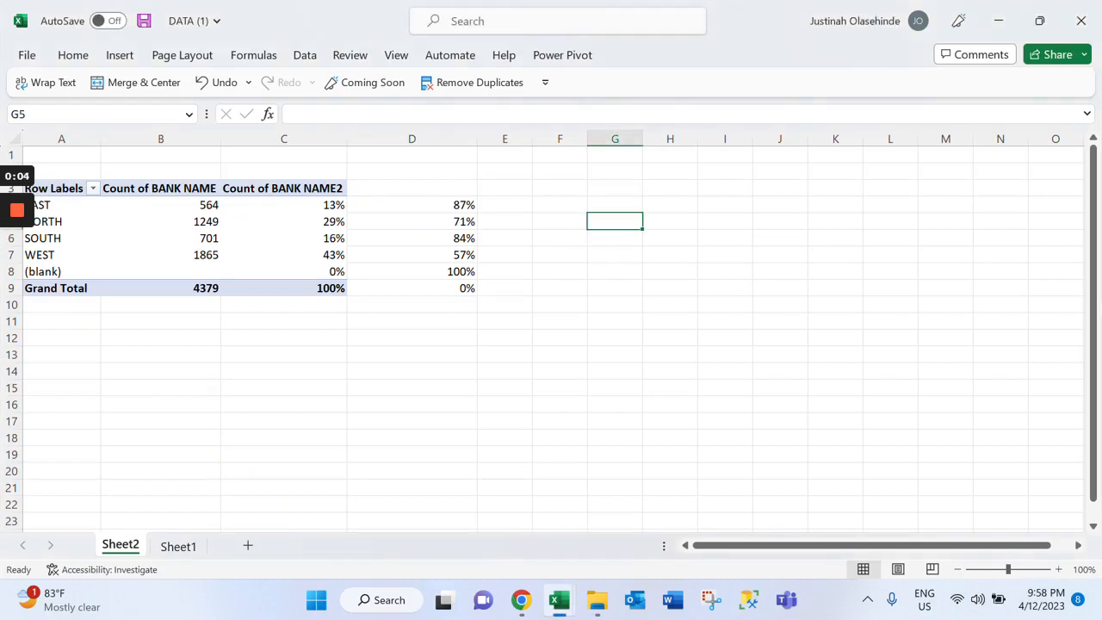
left_click(615, 271)
left_click(615, 238)
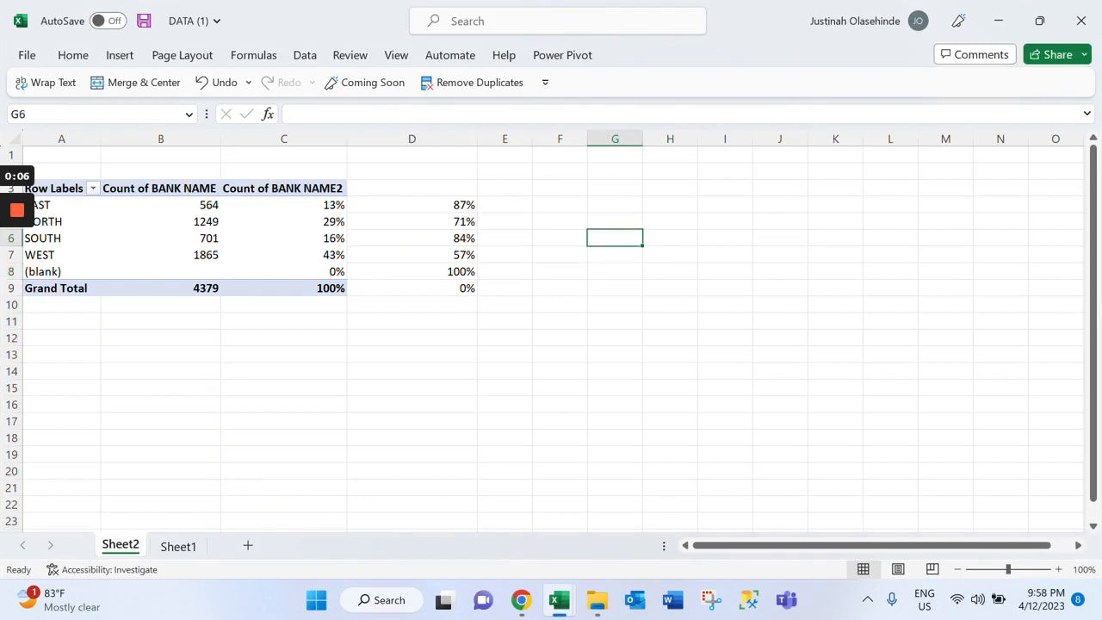
Insert an empty doughnut chart on Sheet2 and place it clear of the table, over about F3:M18
left_click(614, 221)
left_click(120, 55)
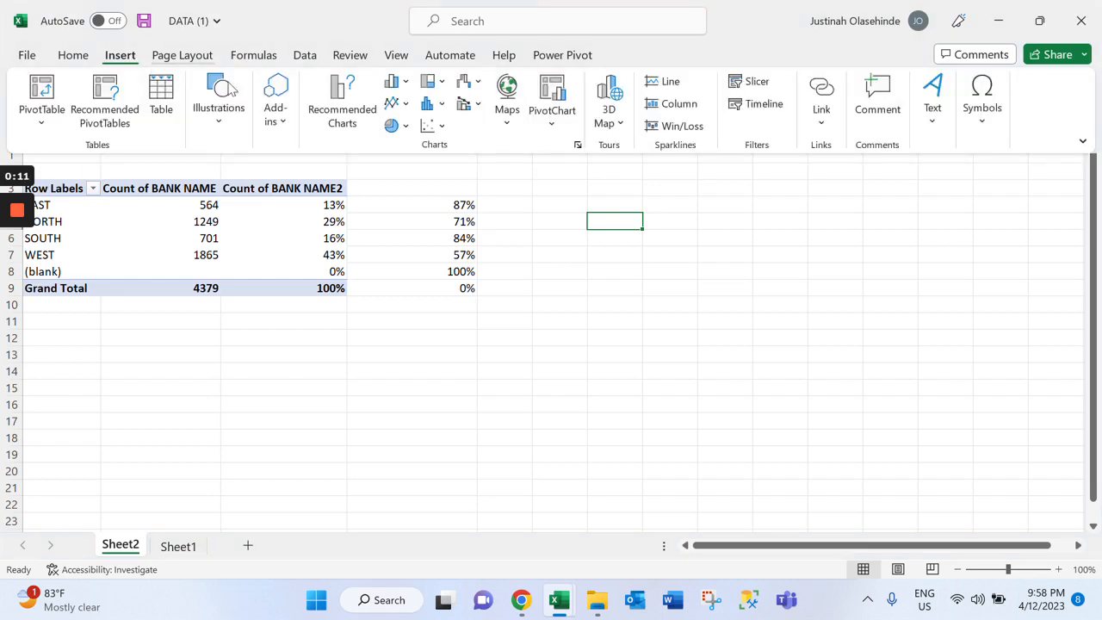
left_click(396, 125)
left_click(406, 349)
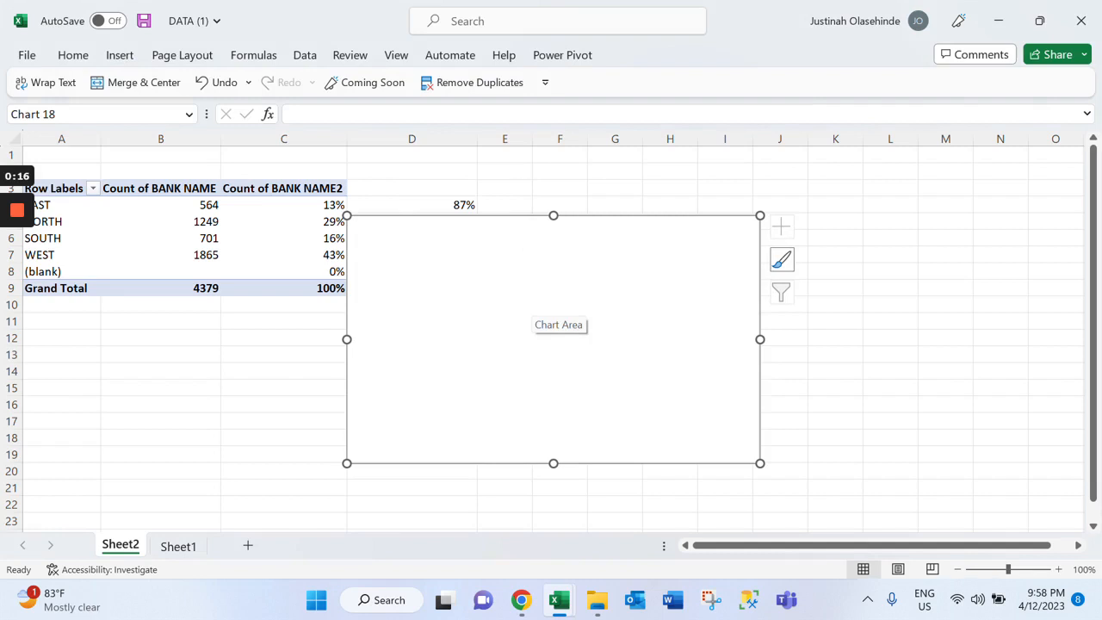
left_click_drag(556, 325, 776, 298)
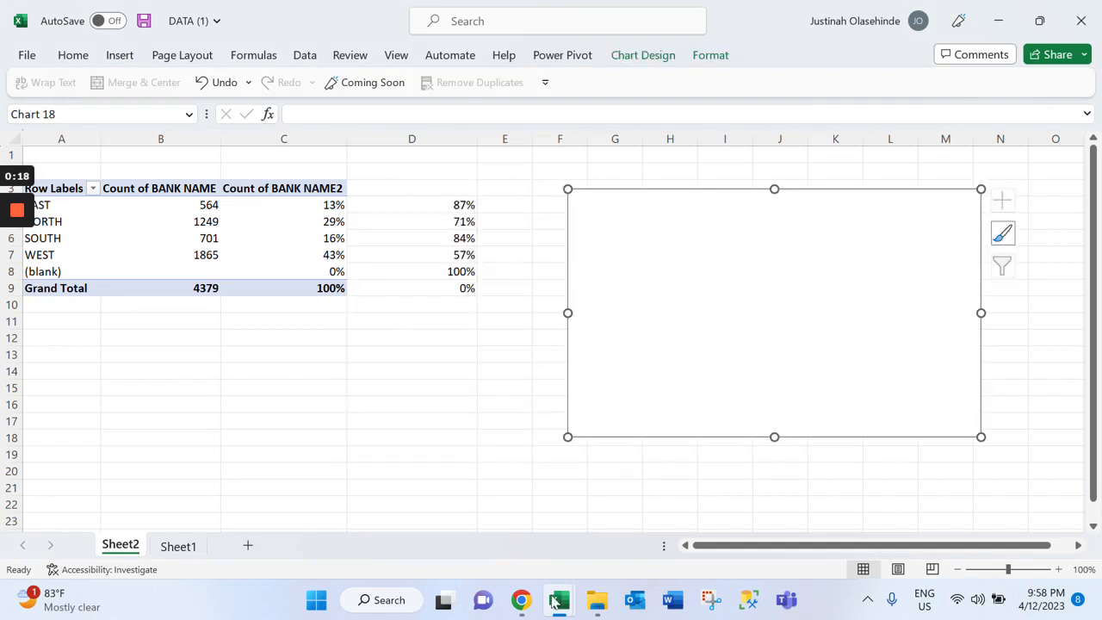
Check the regional doughnut charts in the finished commercial banks dashboard workbook and return to the DATA (1) workbook
mouse_move(556, 600)
left_click(465, 512)
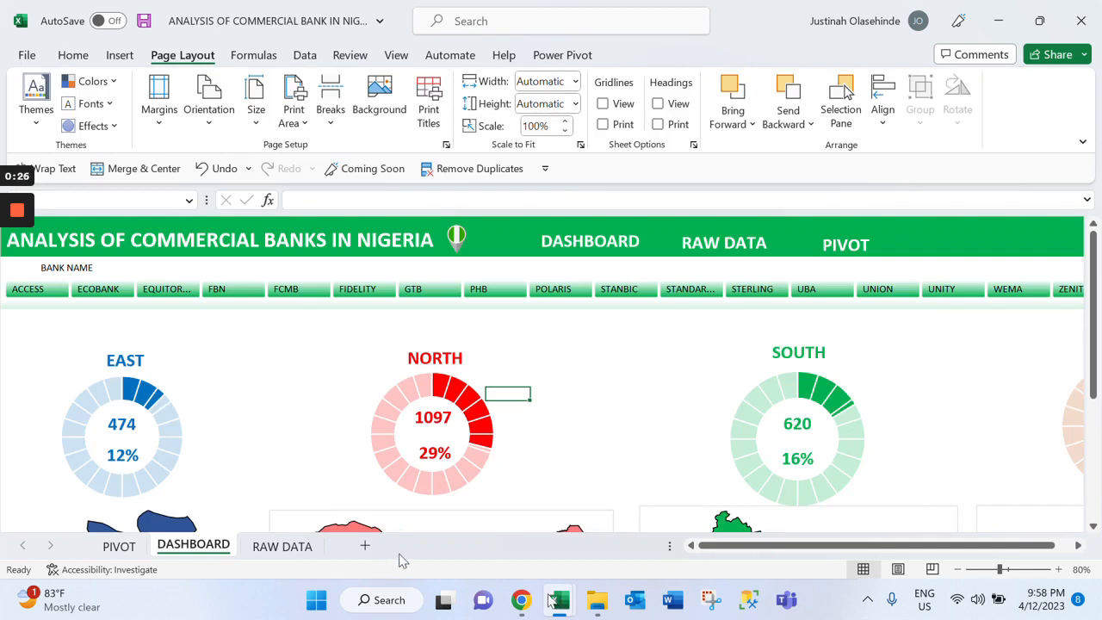
mouse_move(555, 600)
left_click(595, 549)
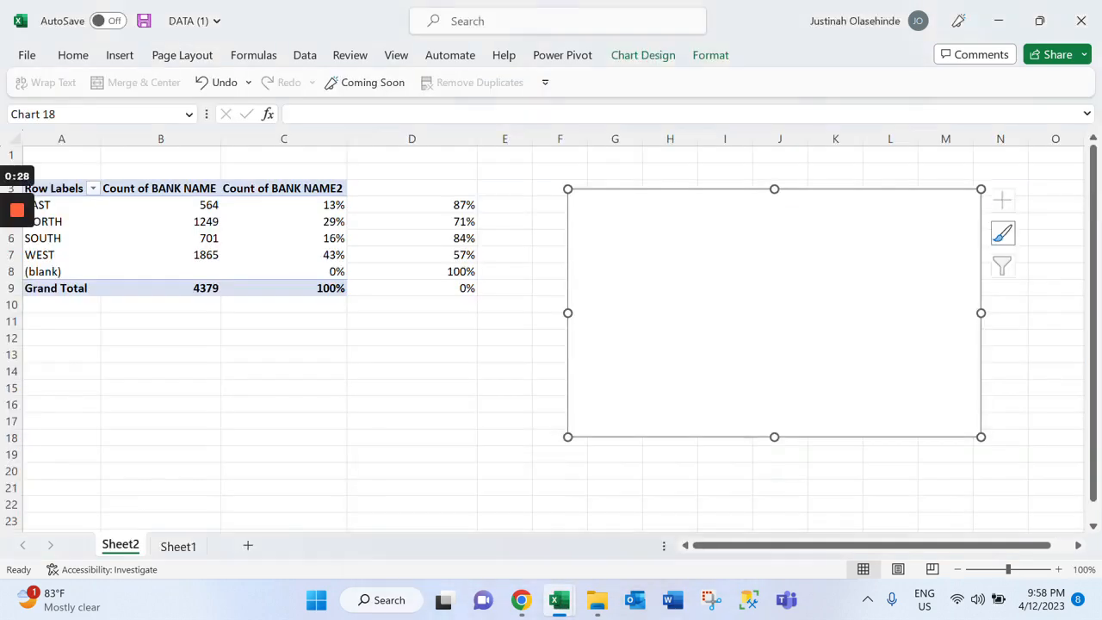
Add an unnamed series of twenty values of 1 to the doughnut chart and move the chart to about E2:M16
right_click(982, 195)
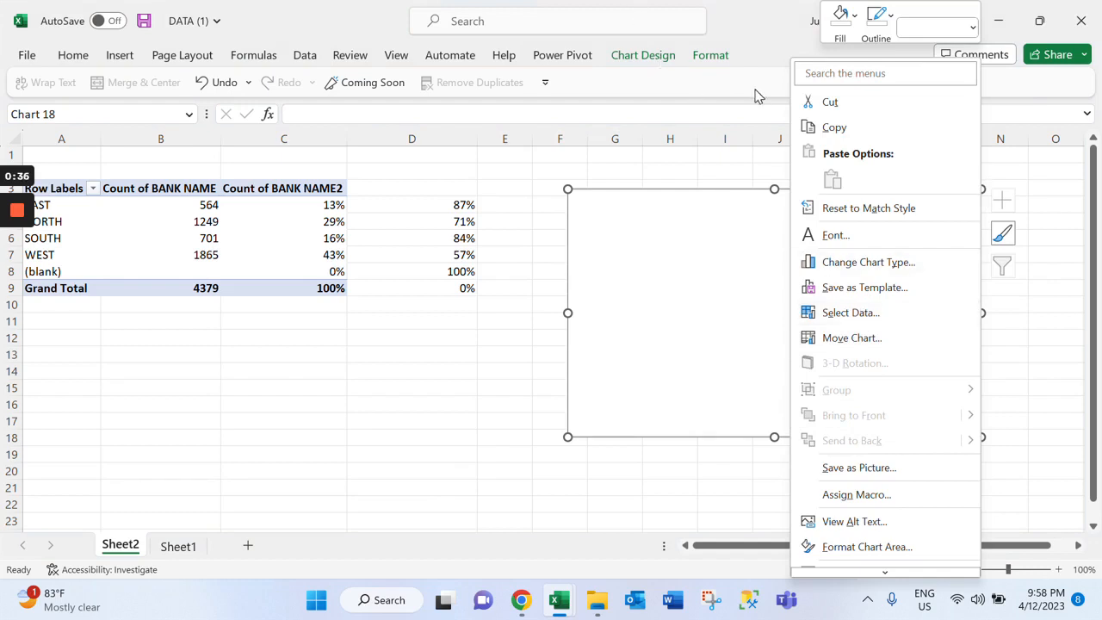
left_click(846, 317)
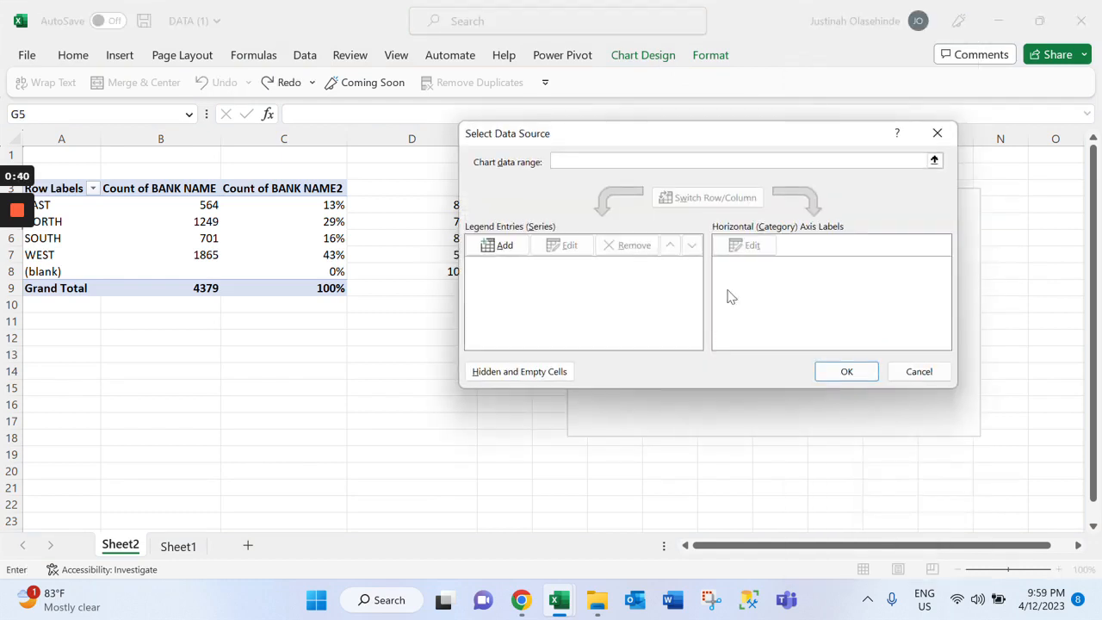
left_click(505, 247)
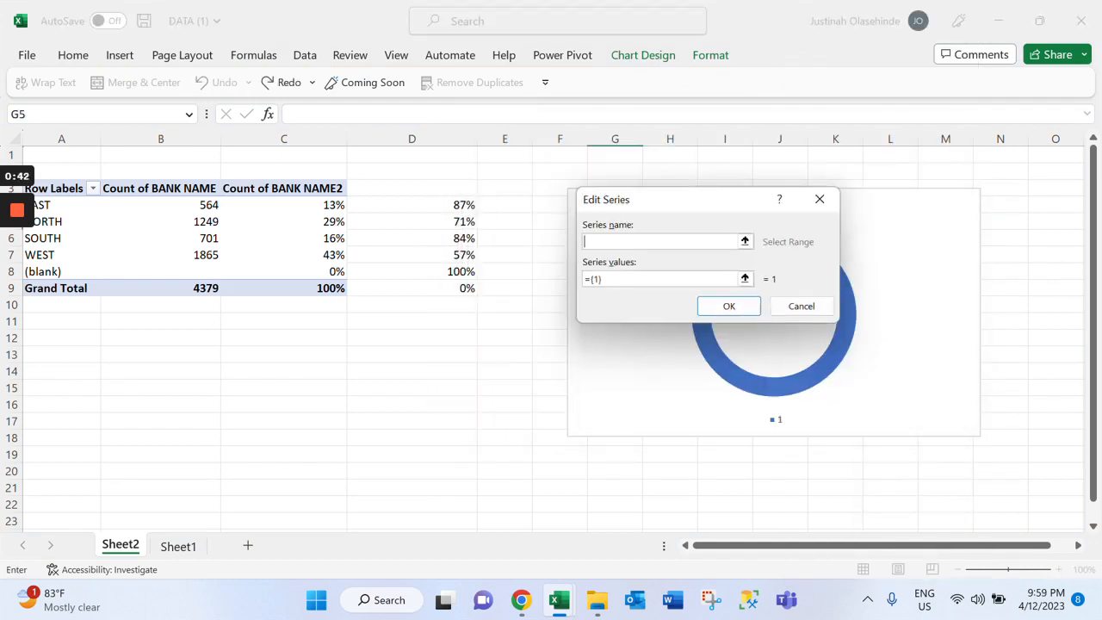
left_click(616, 279)
key("BackSpace")
type(",1,1,1,1,1,1,1,1,1,1,1,1,1,1,1,1,1,1,1,1")
left_click(733, 306)
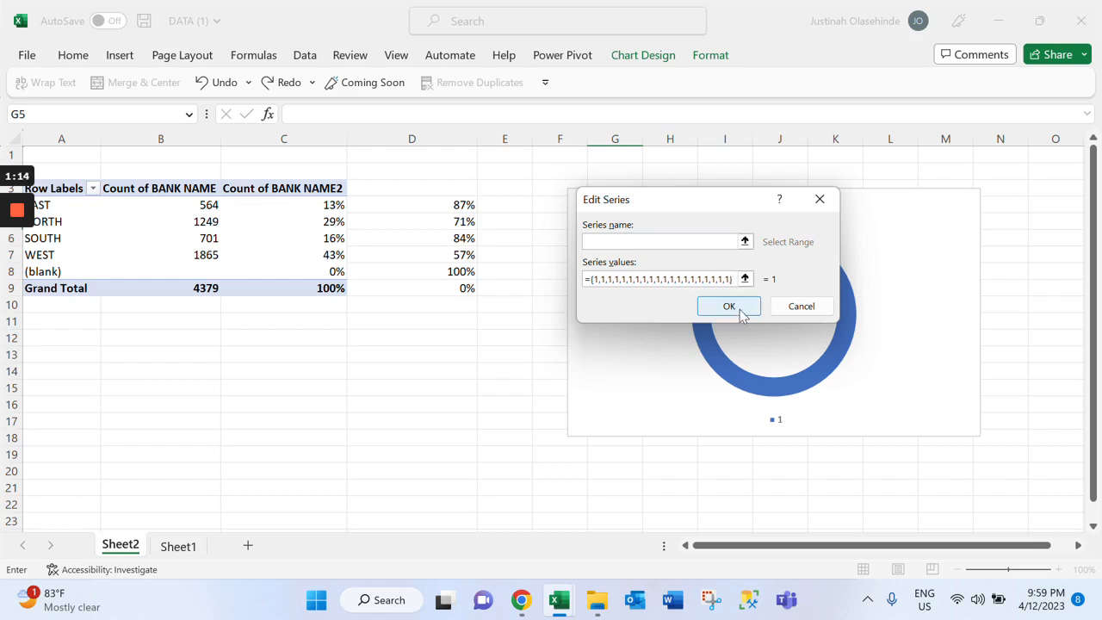
left_click(745, 317)
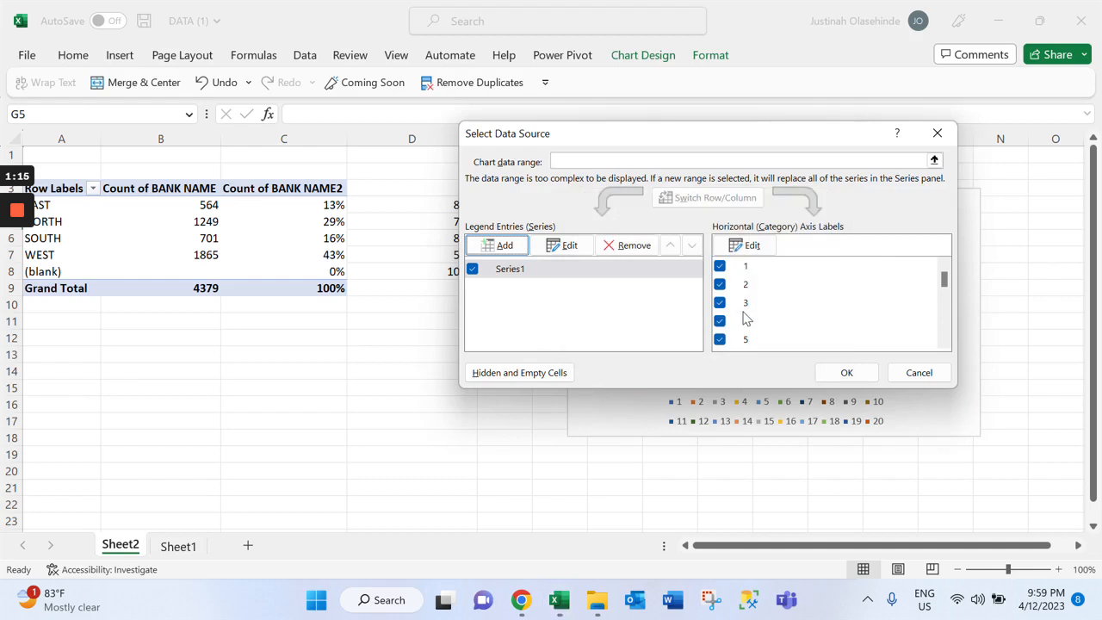
left_click(848, 372)
left_click_drag(848, 372, 789, 350)
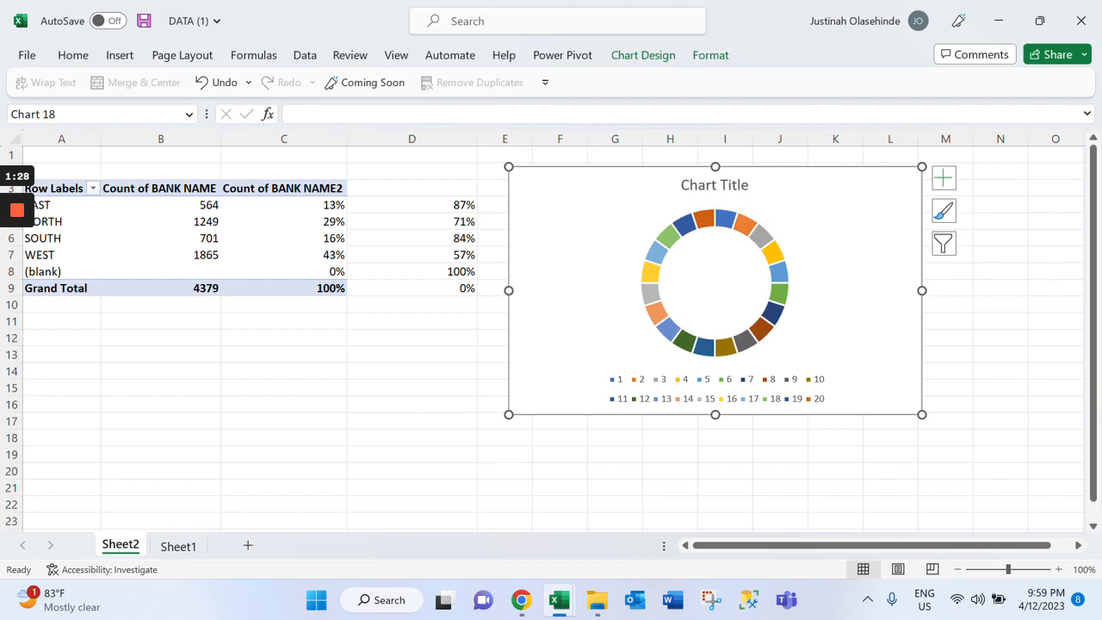
Remove the chart title and legend from the doughnut chart
left_click(943, 184)
left_click(980, 205)
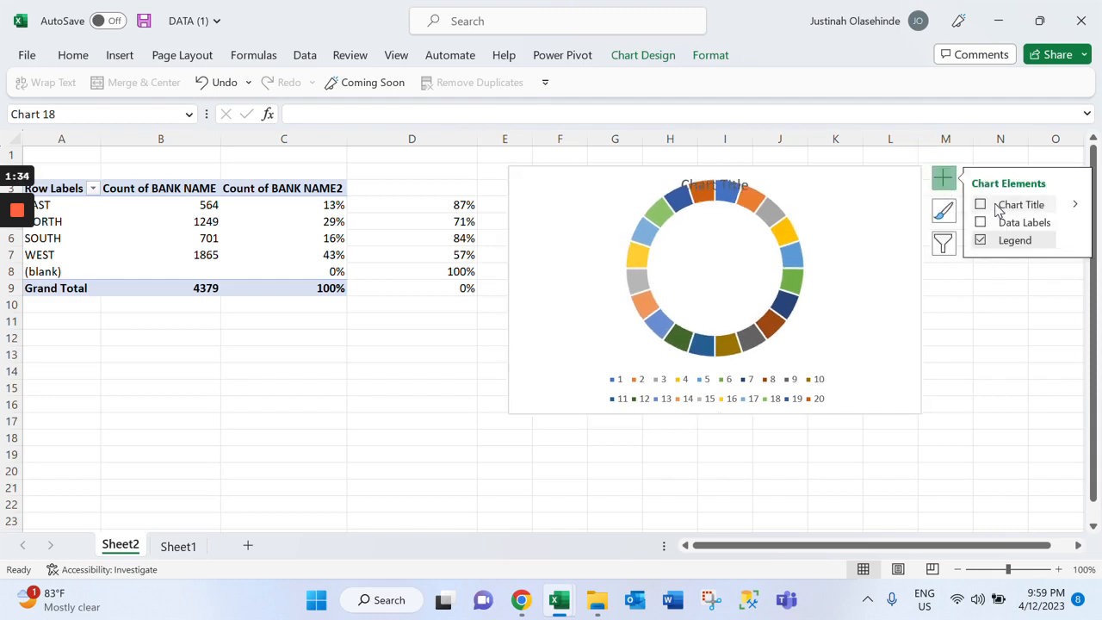
left_click(981, 240)
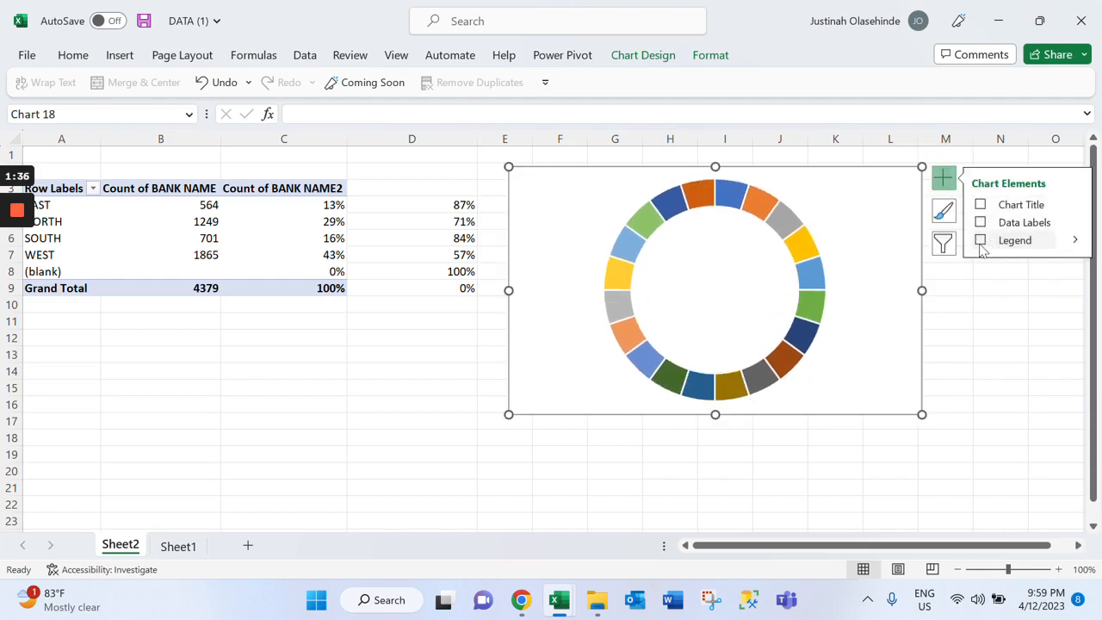
Give the doughnut chart's area no fill and no outline
left_click(720, 56)
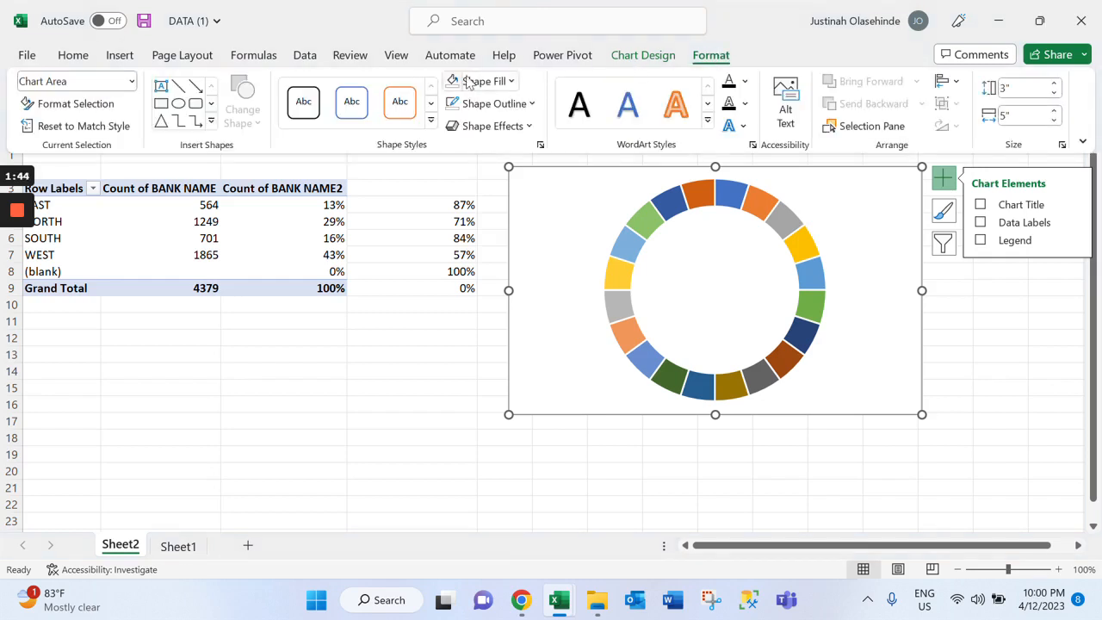
left_click(497, 84)
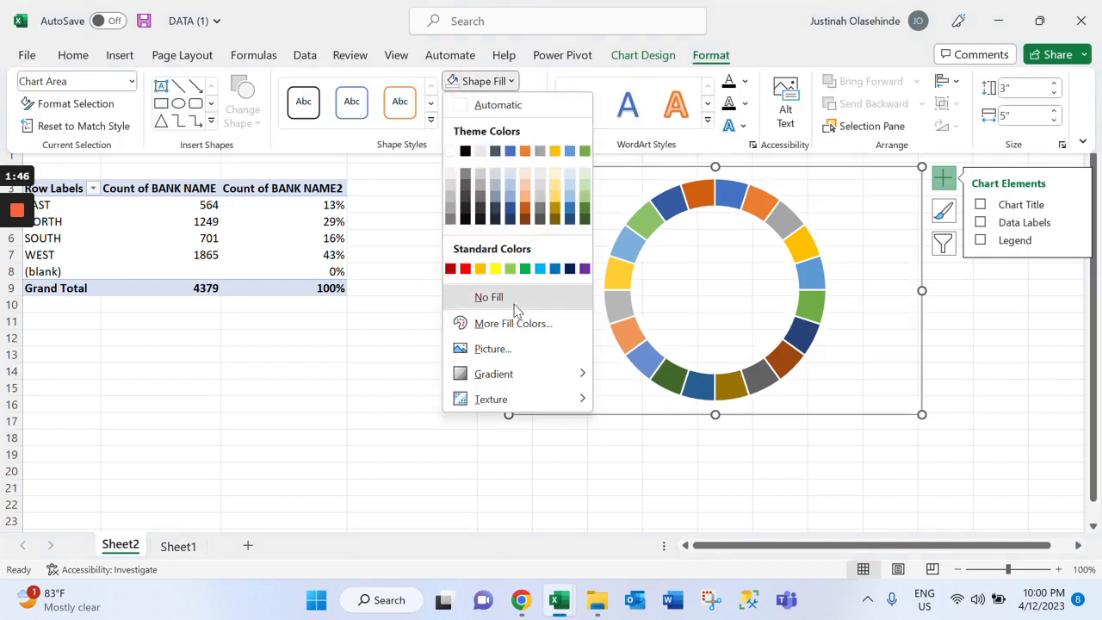
left_click(506, 297)
left_click(515, 104)
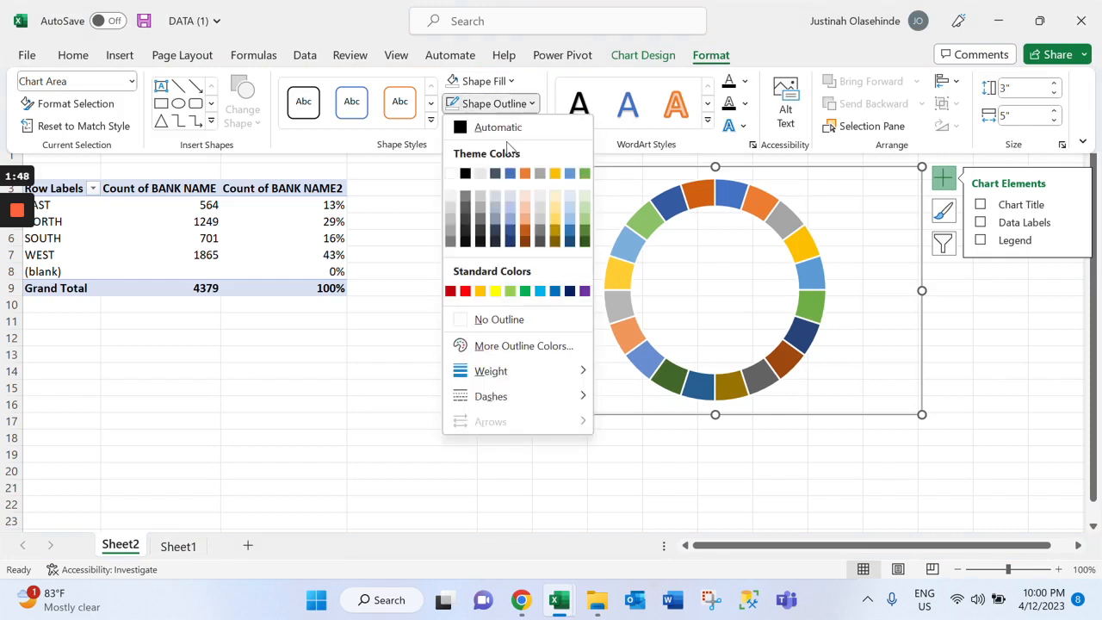
left_click(522, 322)
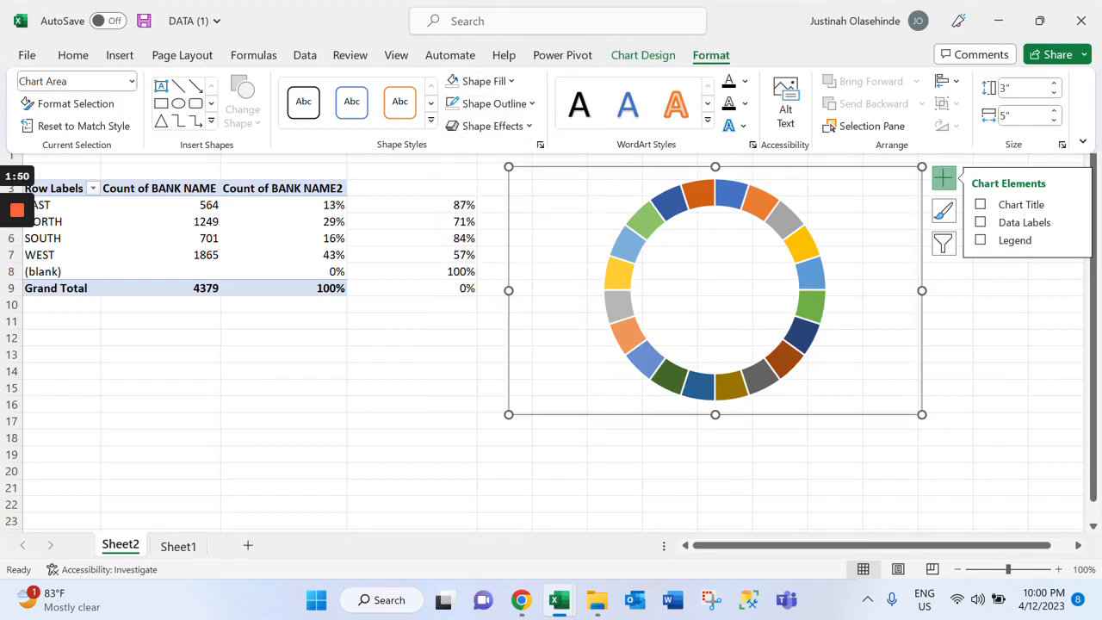
Shrink the doughnut chart and move it closer to the table, over about E2:J14
left_click(506, 168)
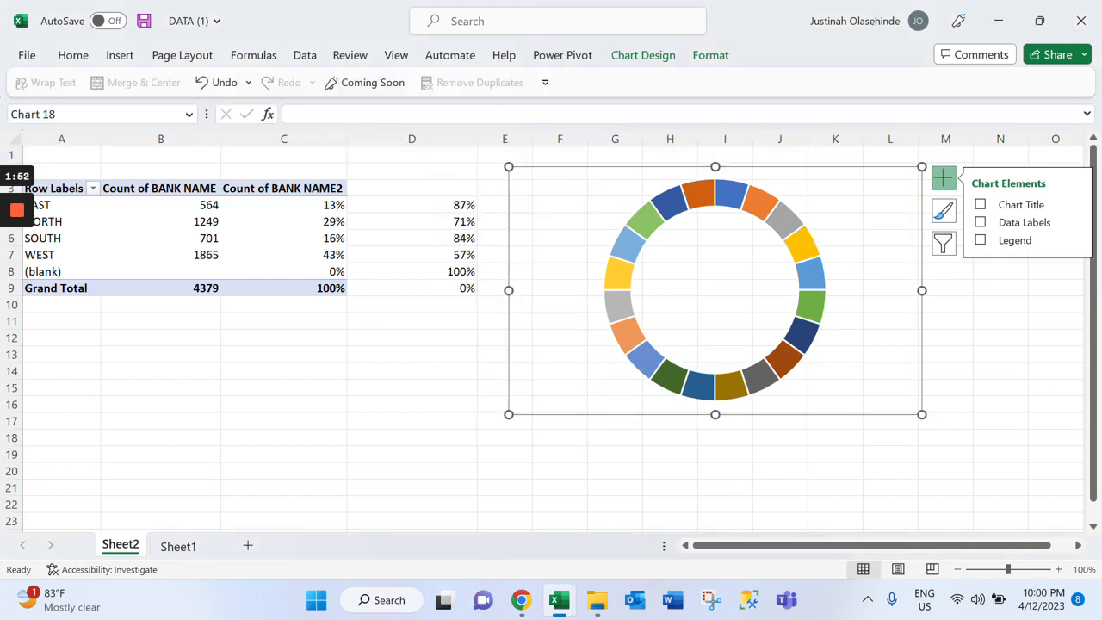
left_click_drag(510, 167, 533, 177)
left_click_drag(756, 258, 709, 258)
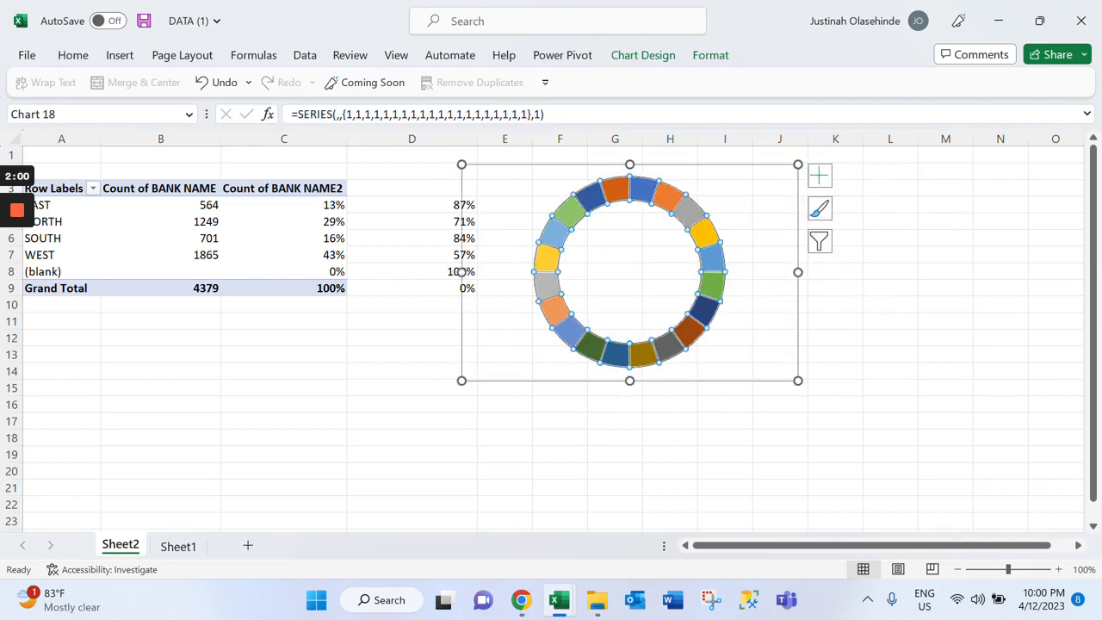
Set the doughnut hole size of the twenty-slice series to 59%
right_click(709, 236)
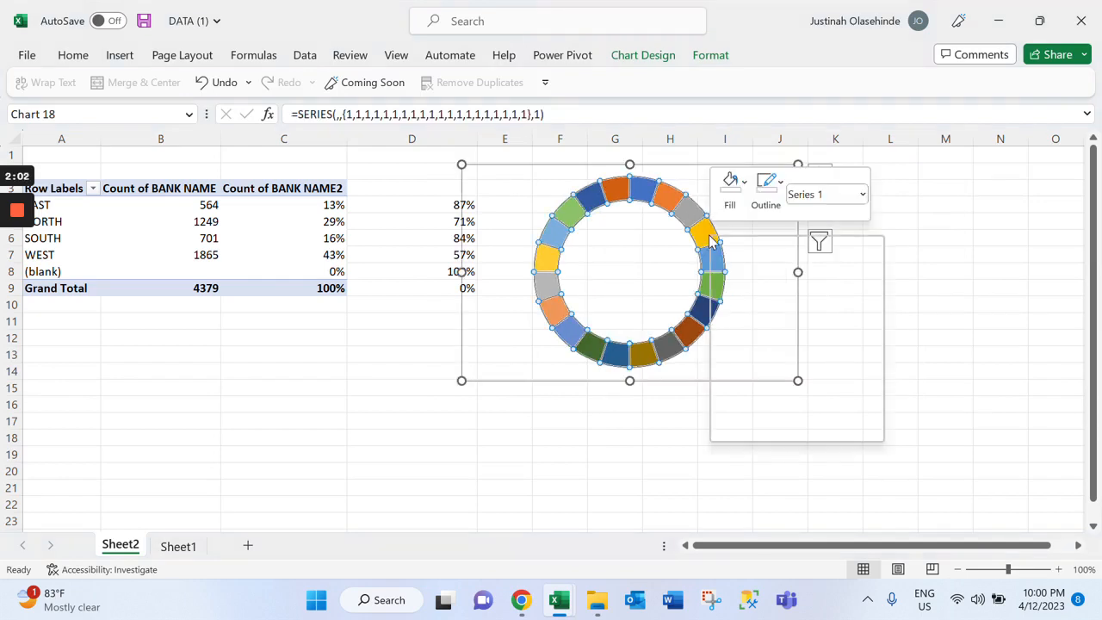
left_click(786, 429)
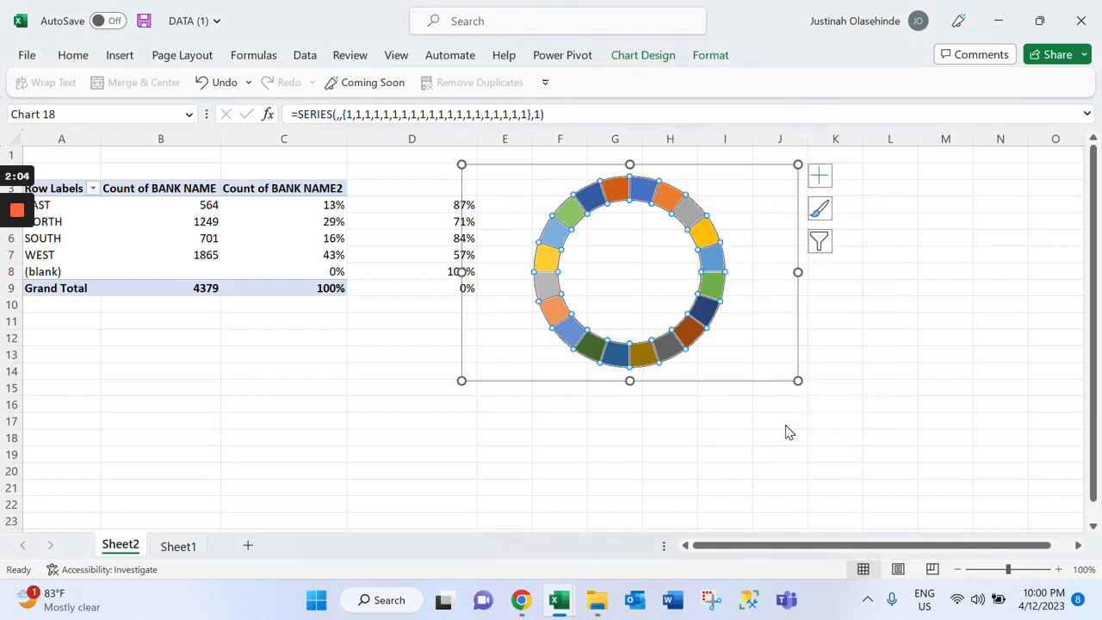
left_click(1032, 360)
left_click(1032, 360)
left_click(1033, 359)
left_click(1032, 360)
left_click(1032, 360)
left_click(1033, 359)
left_click(1032, 360)
left_click(1032, 360)
left_click(1033, 360)
left_click(1033, 360)
left_click(1032, 360)
left_click(1032, 360)
left_click(1032, 360)
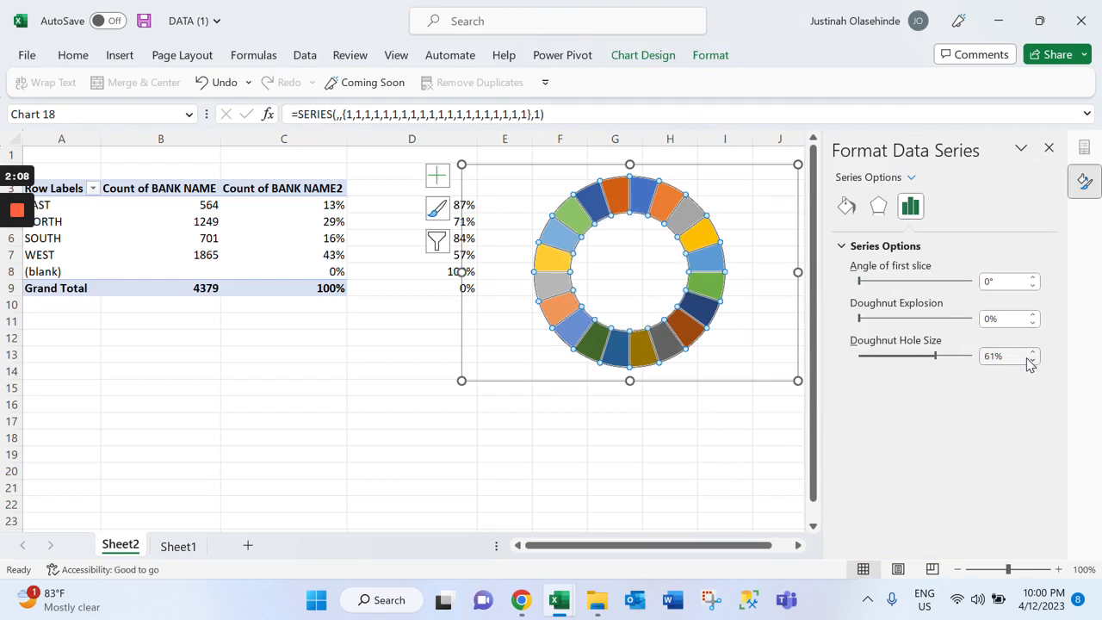
left_click(1032, 360)
left_click(1032, 360)
left_click(1032, 360)
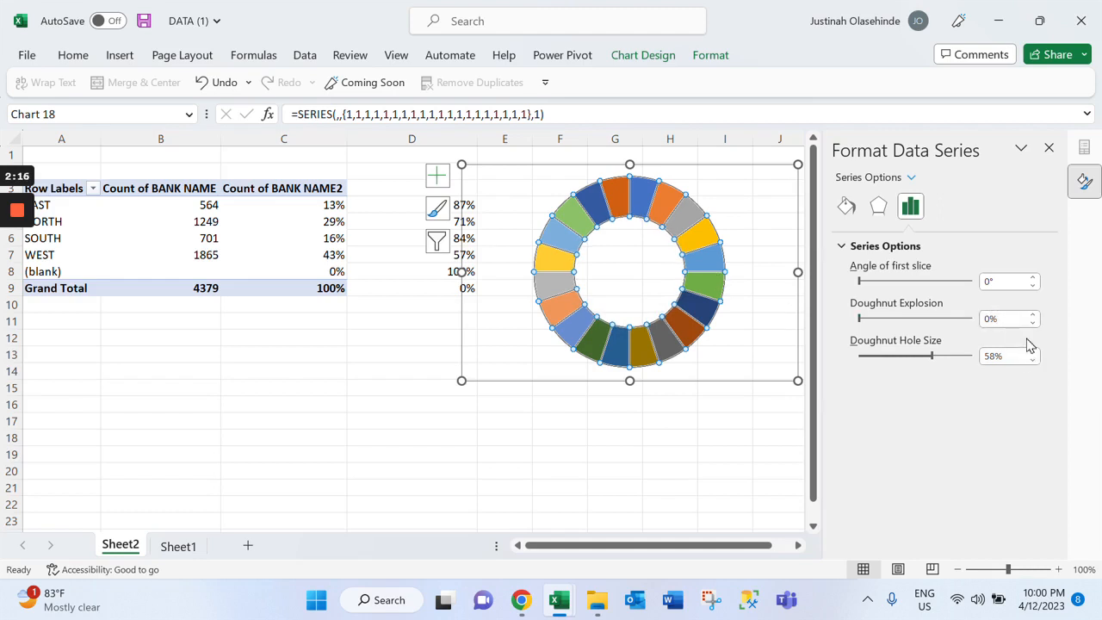
left_click(1032, 351)
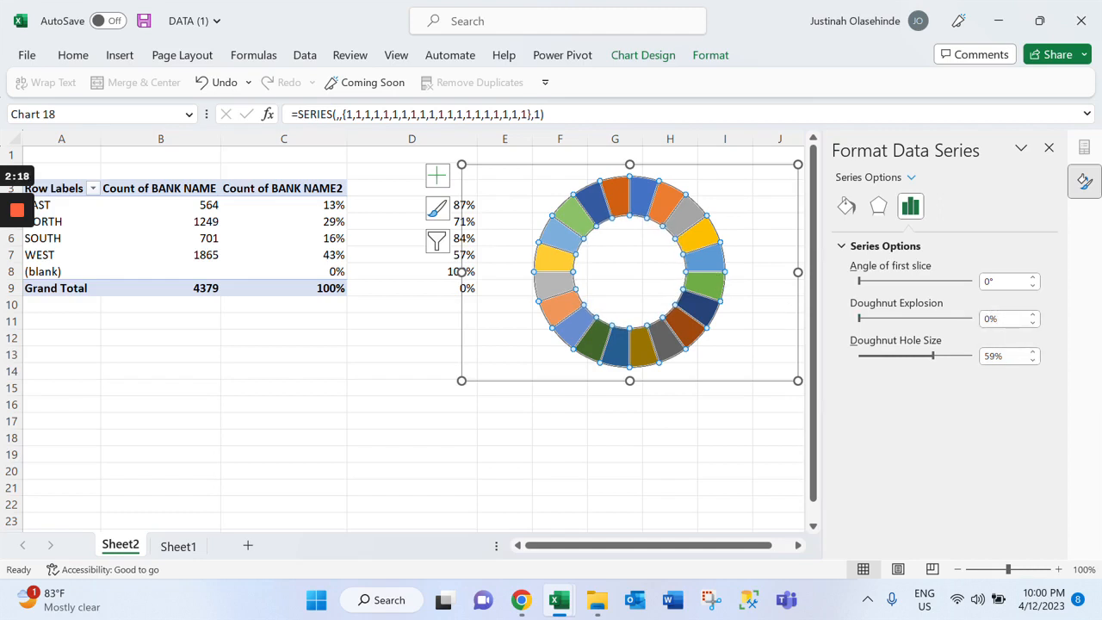
Fill all slices of the doughnut series with solid standard Blue and shrink the chart to about E1:J13
left_click(845, 206)
left_click(871, 294)
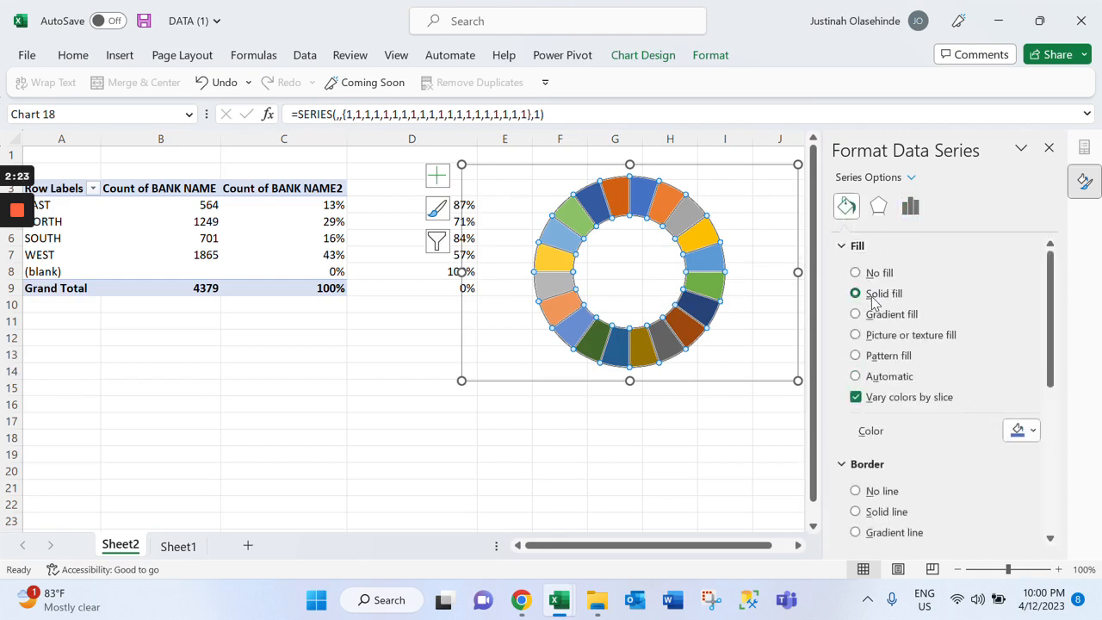
left_click(1033, 431)
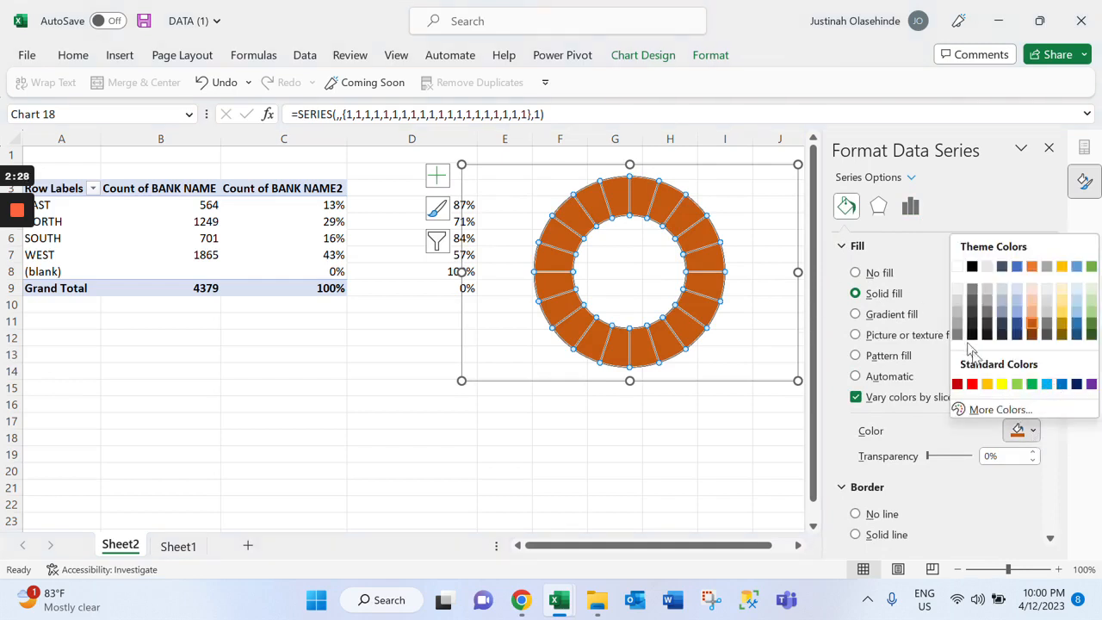
left_click(1061, 384)
left_click_drag(798, 164, 733, 177)
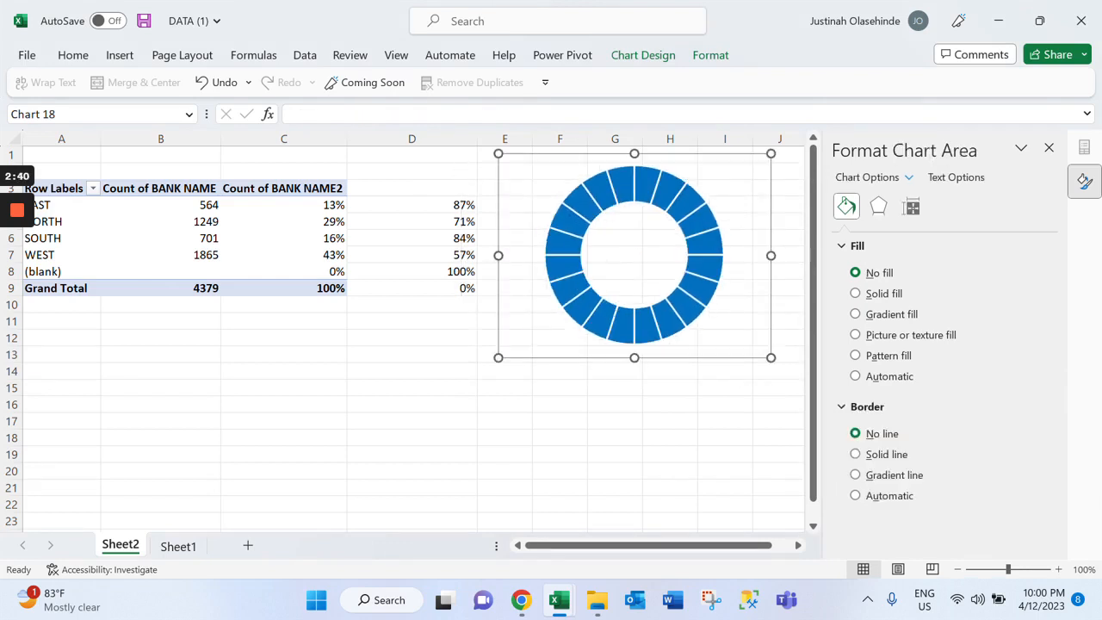
Duplicate the blue doughnut chart twice and place the copies around the table's lower edge, over about C9:D20 and A11:C23
key("ctrl+d")
left_click_drag(642, 261, 347, 376)
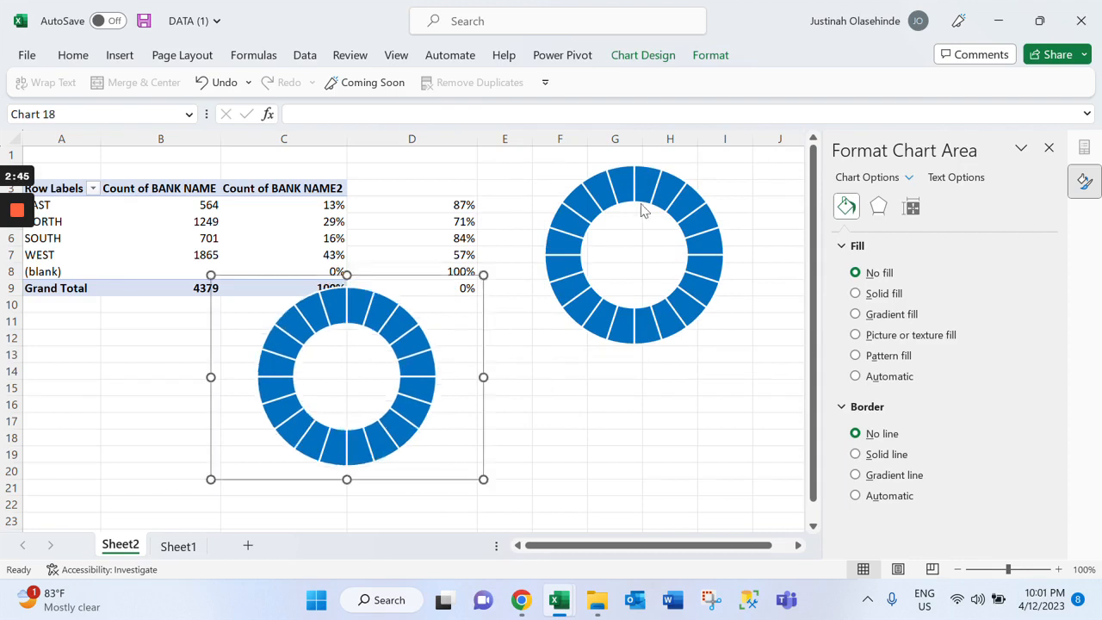
left_click(641, 209)
left_click(642, 209)
key("ctrl+d")
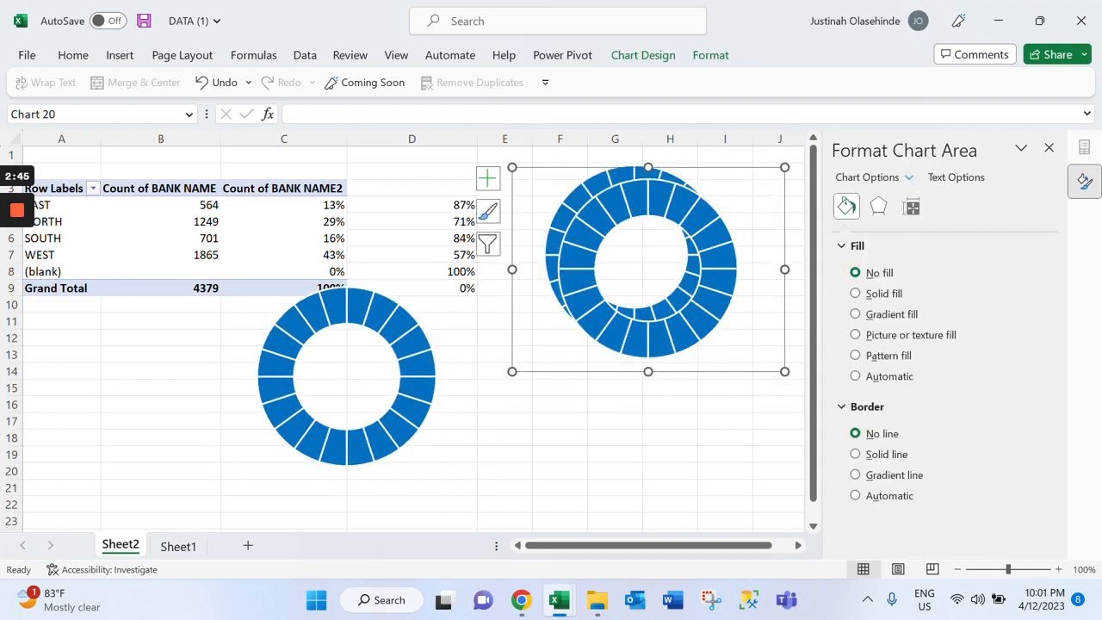
left_click_drag(648, 268, 158, 426)
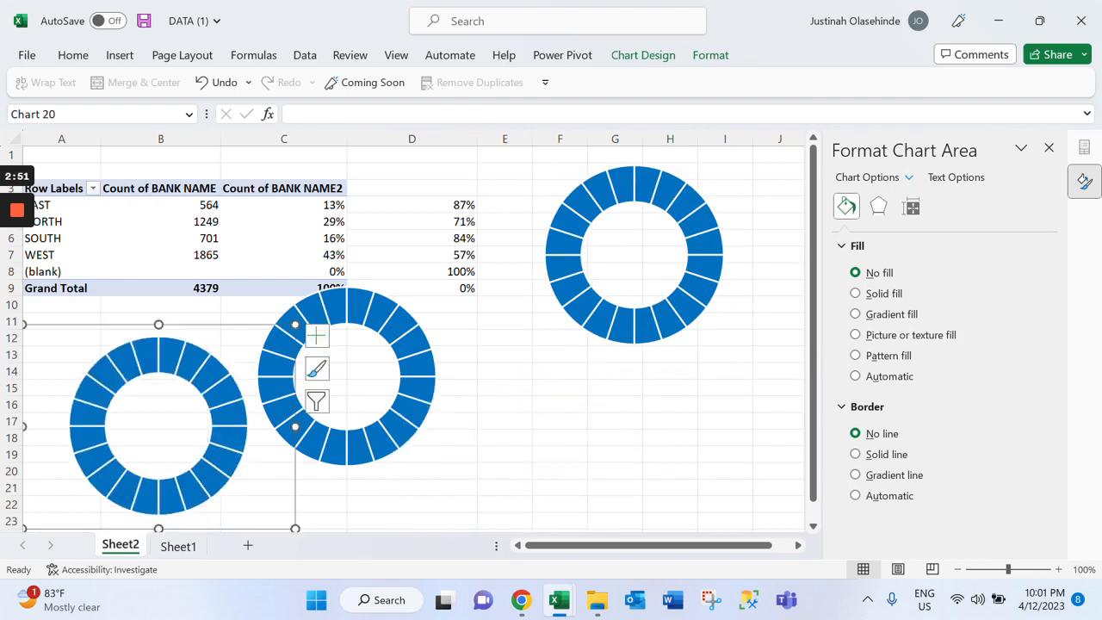
Make a third copy of the blue doughnut chart and place it beside the original, with its ring over about J3:M14
key("ctrl+d")
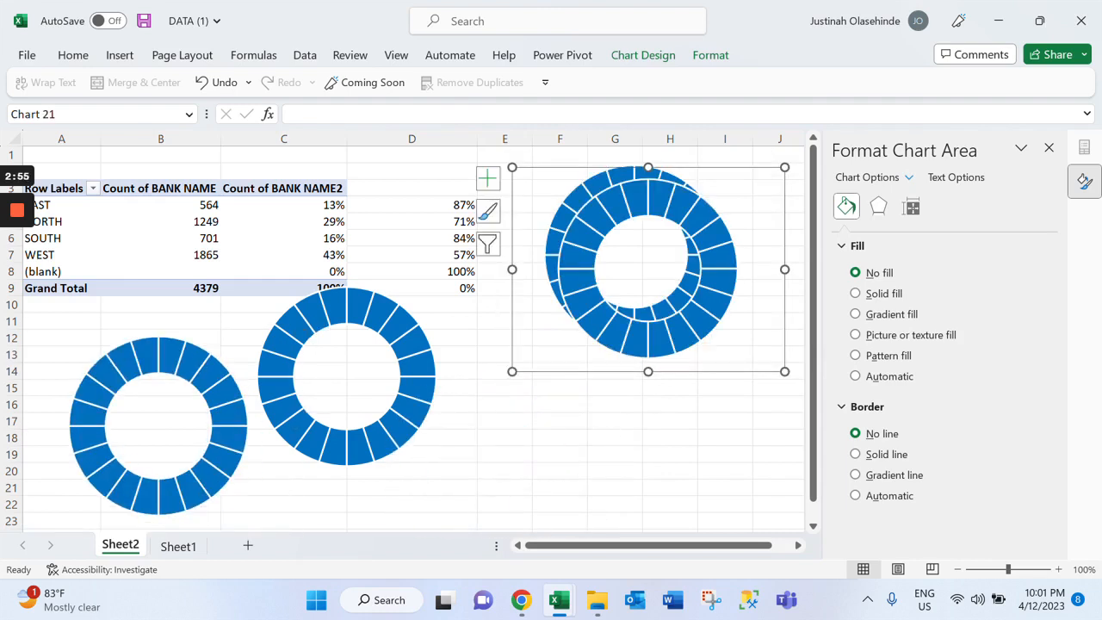
left_click_drag(648, 327, 592, 527)
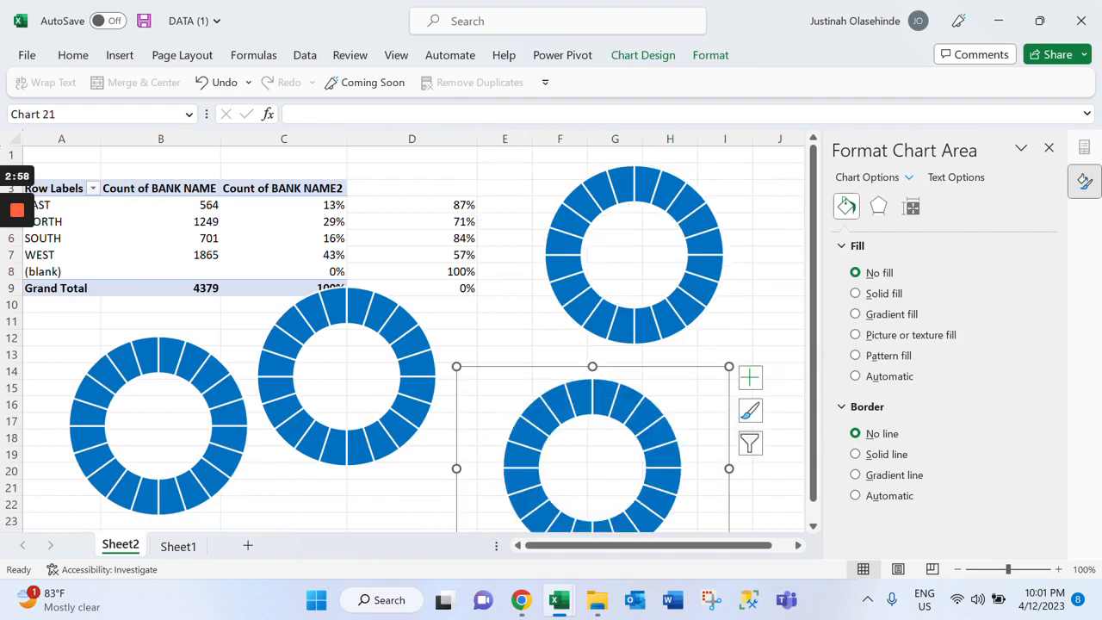
left_click(1048, 148)
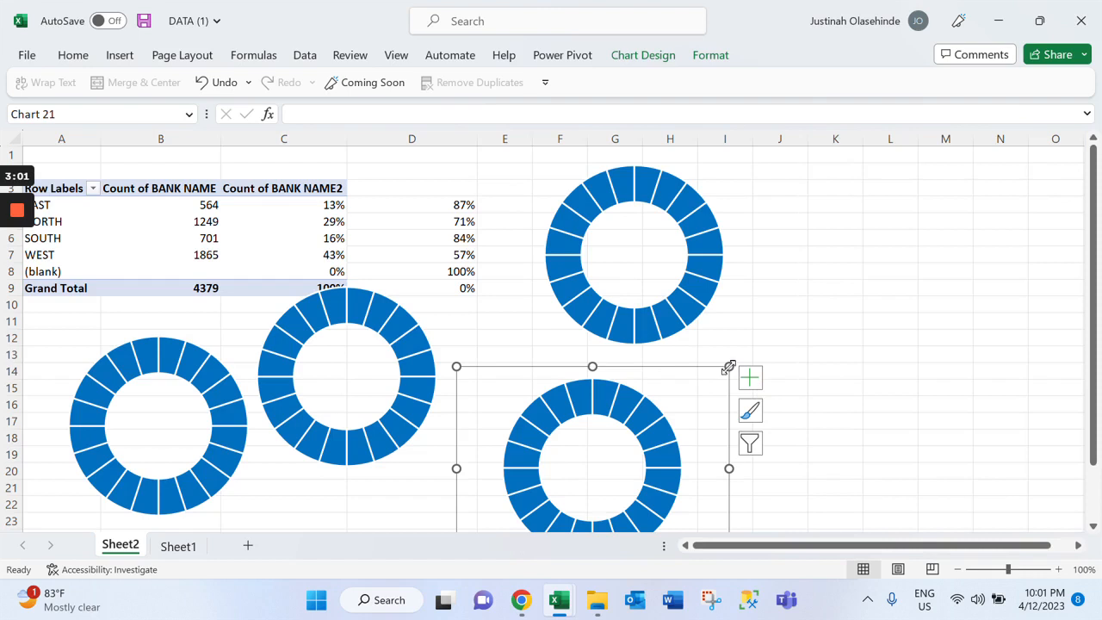
left_click_drag(727, 372, 994, 189)
left_click(455, 379)
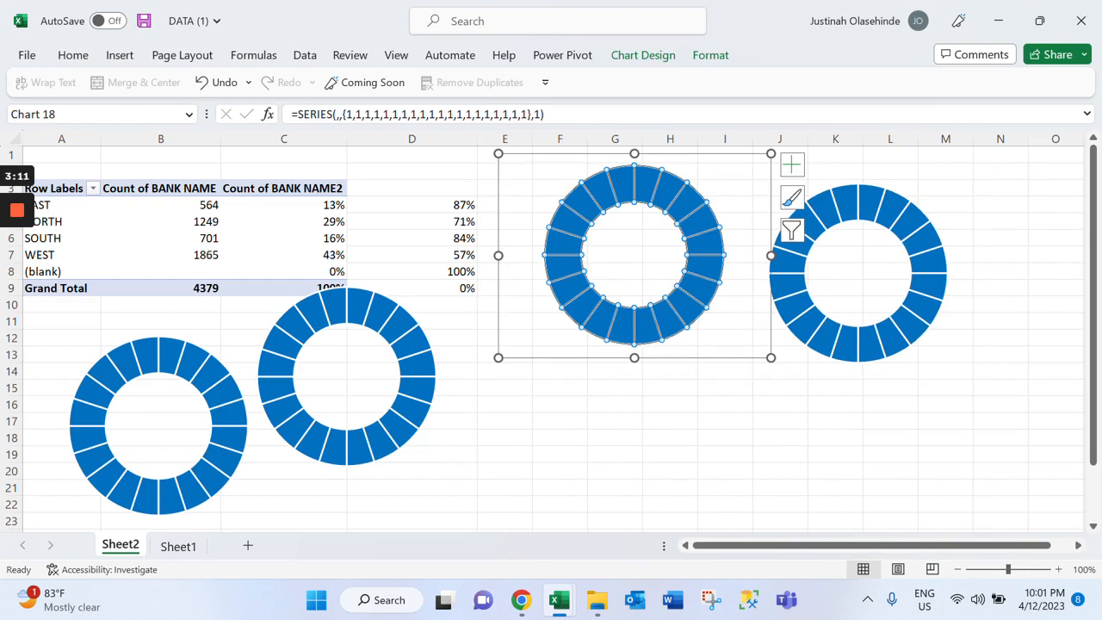
left_click(725, 437)
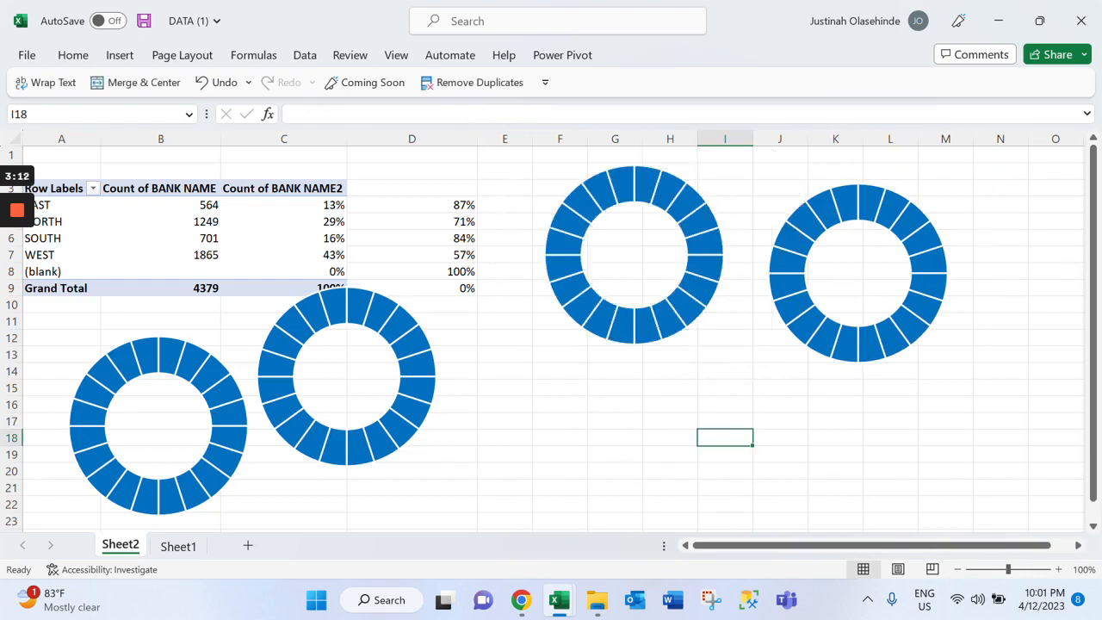
Add a series to the original doughnut chart, named from cell A4 (EAST) with the values in C4:D4
mouse_move(680, 315)
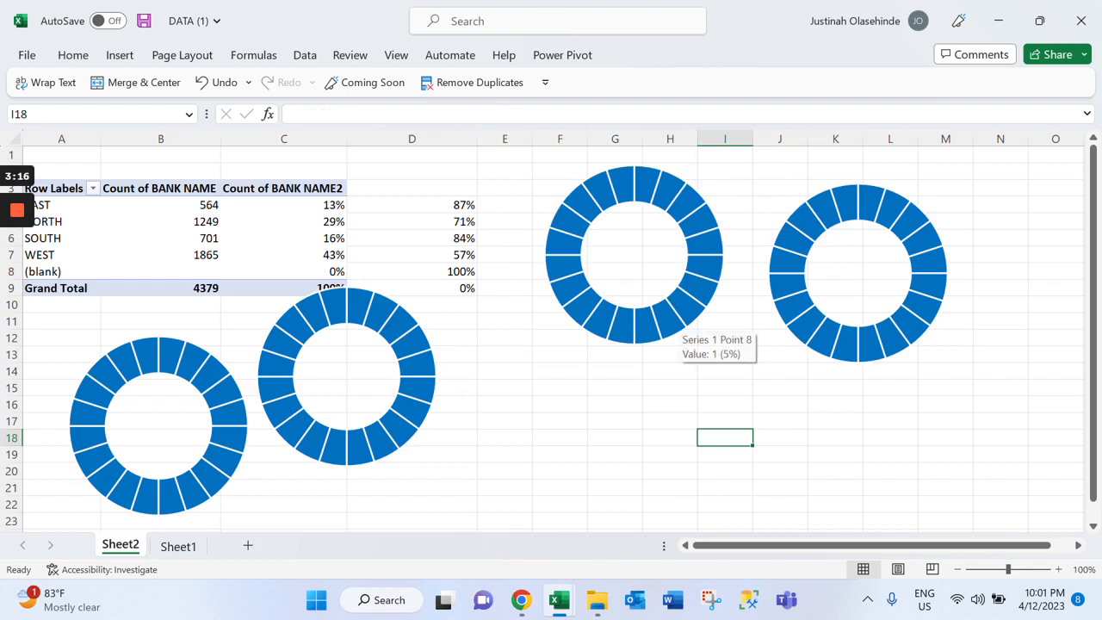
left_click(680, 317)
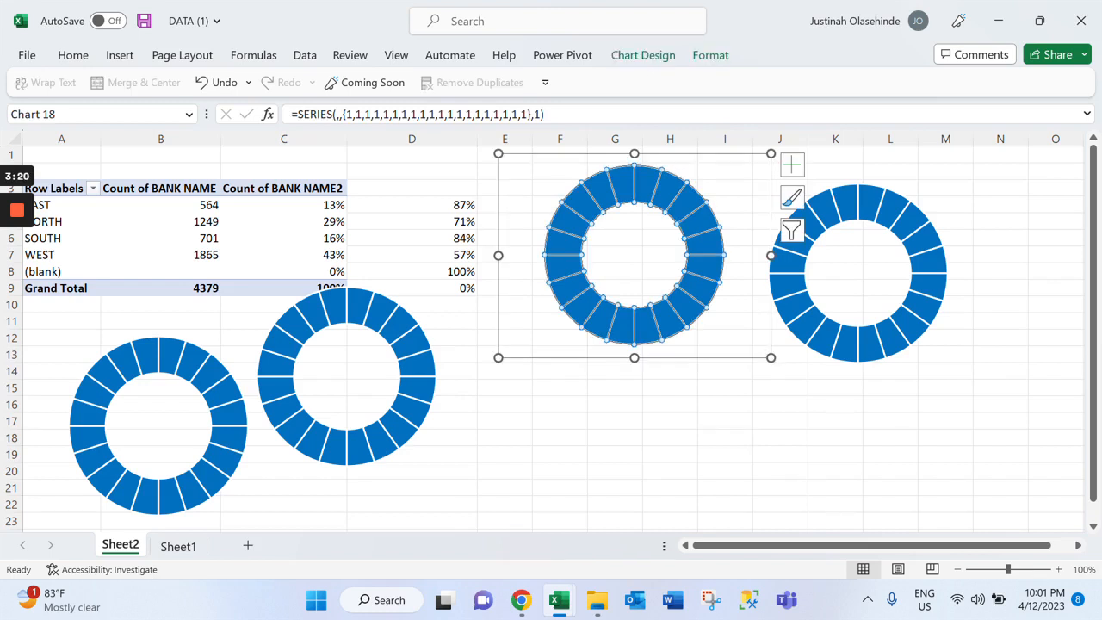
right_click(707, 296)
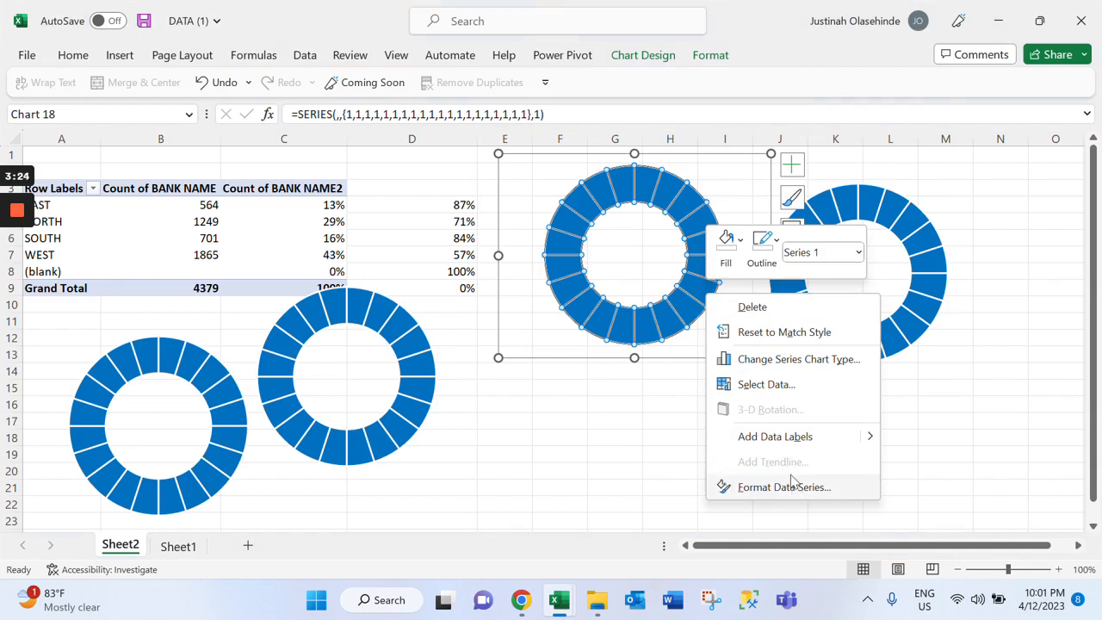
left_click(766, 384)
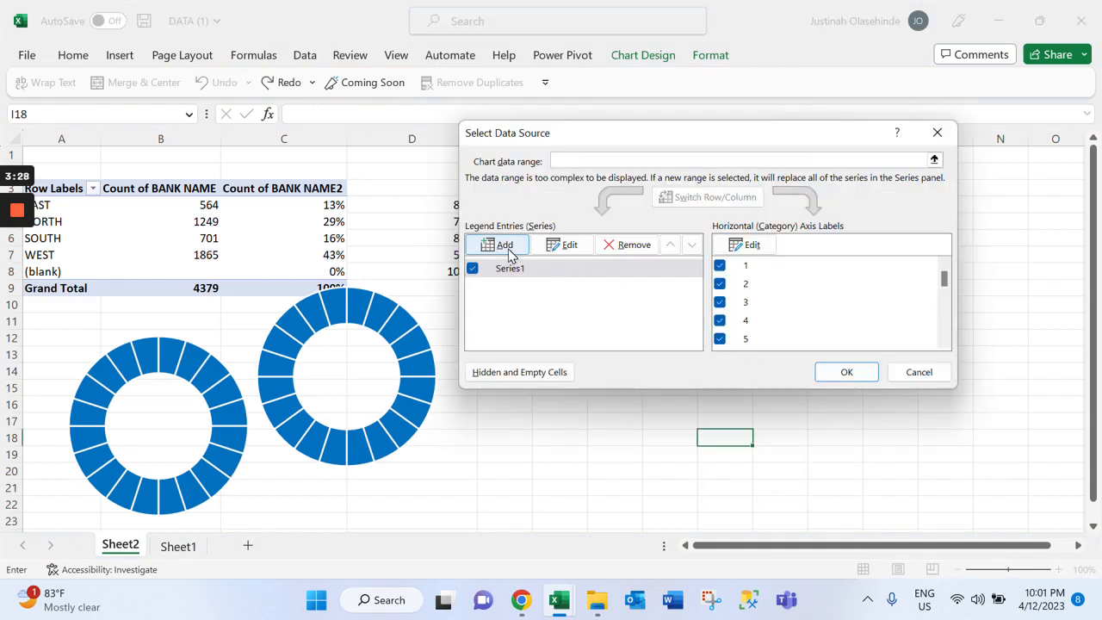
left_click(508, 250)
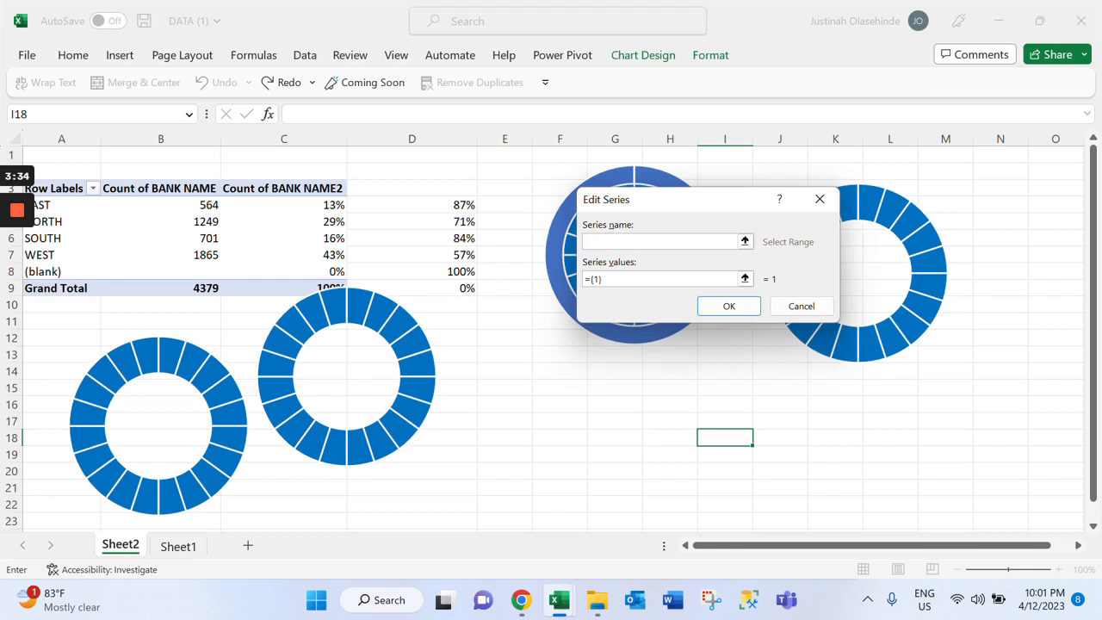
left_click(60, 207)
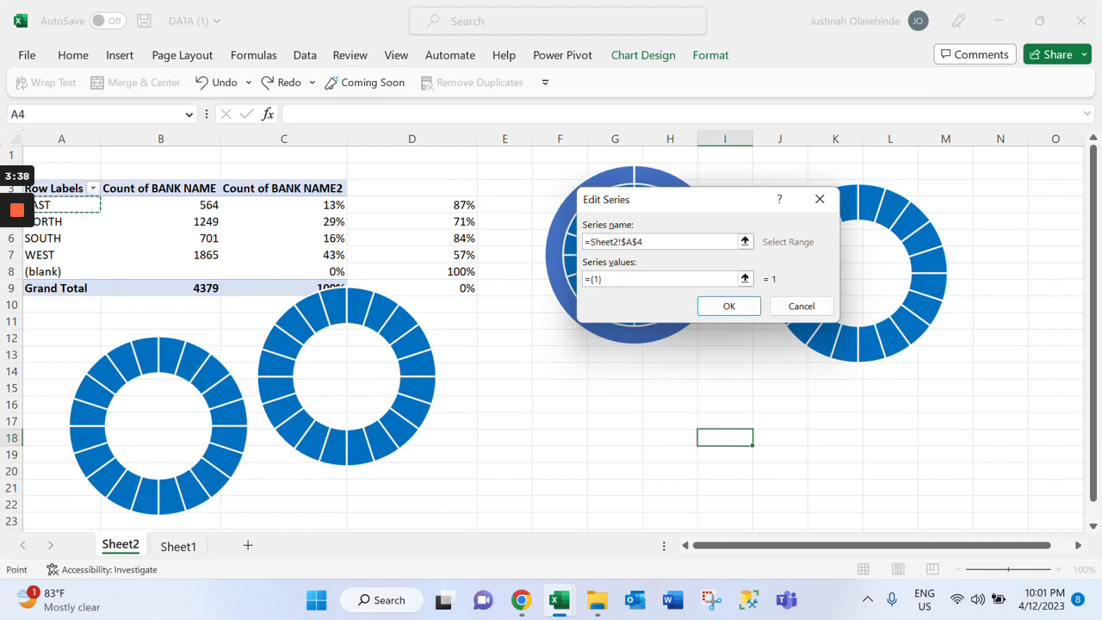
left_click(605, 280)
key("ctrl+a")
type("=")
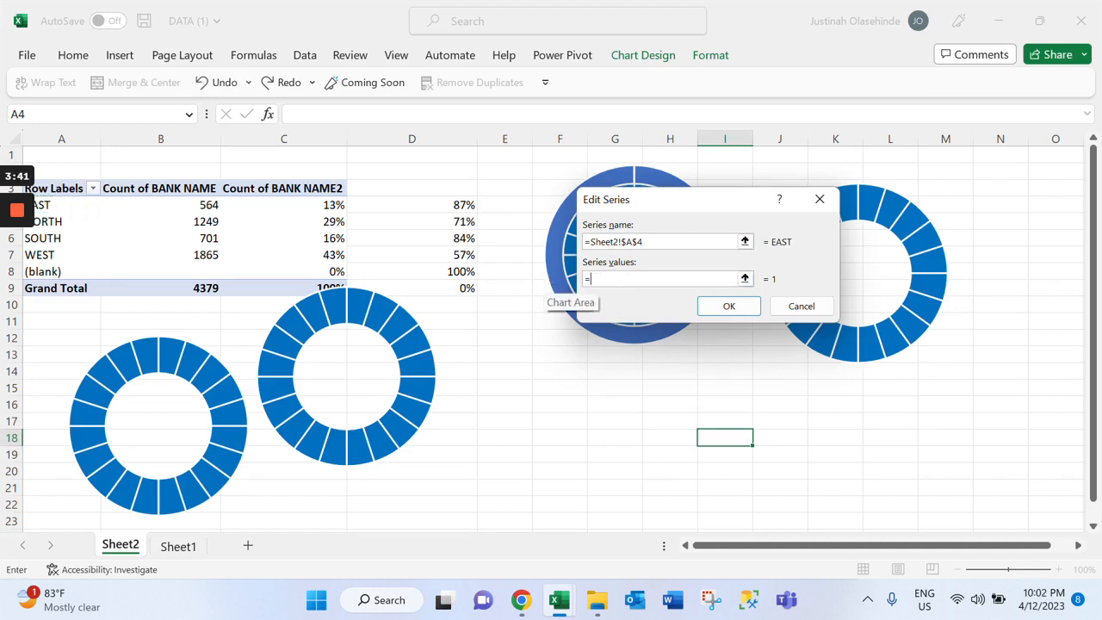
left_click(284, 205)
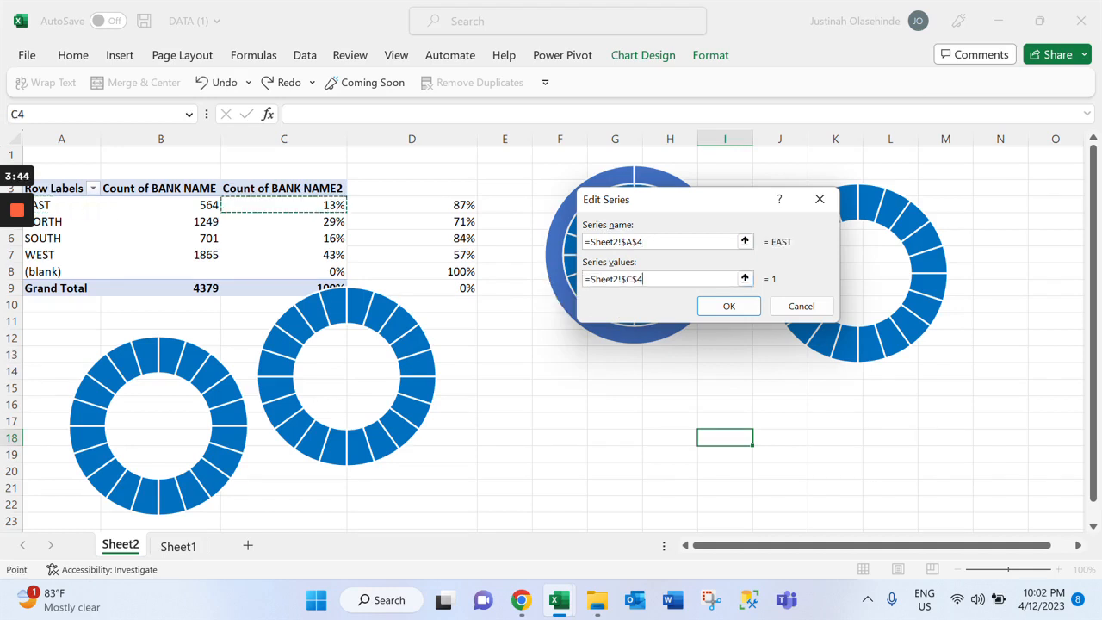
left_click_drag(284, 205, 413, 205)
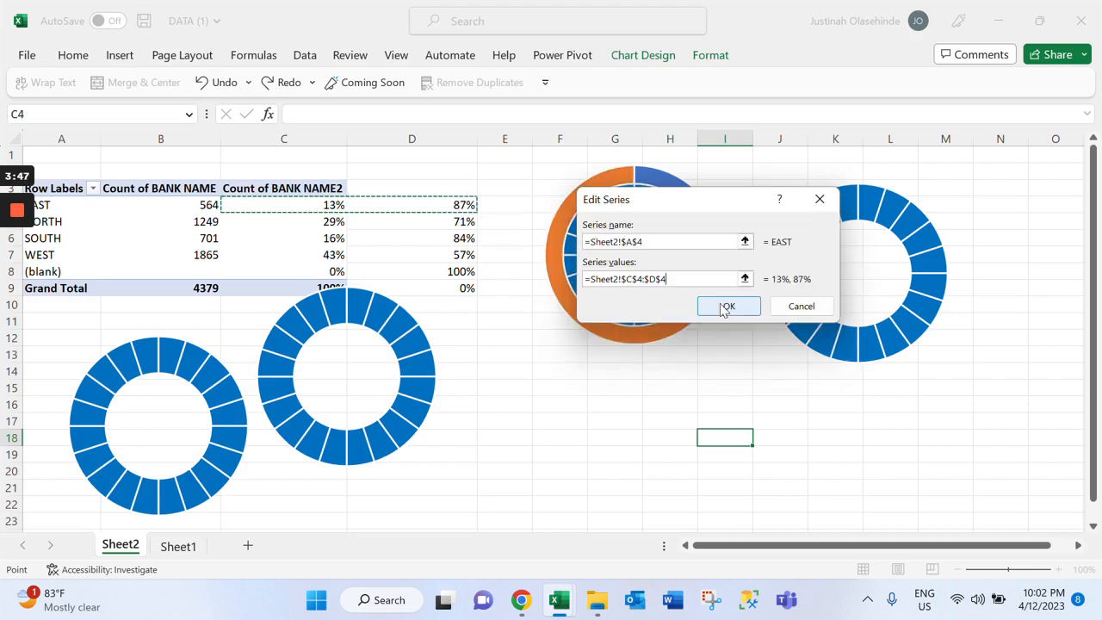
left_click(726, 307)
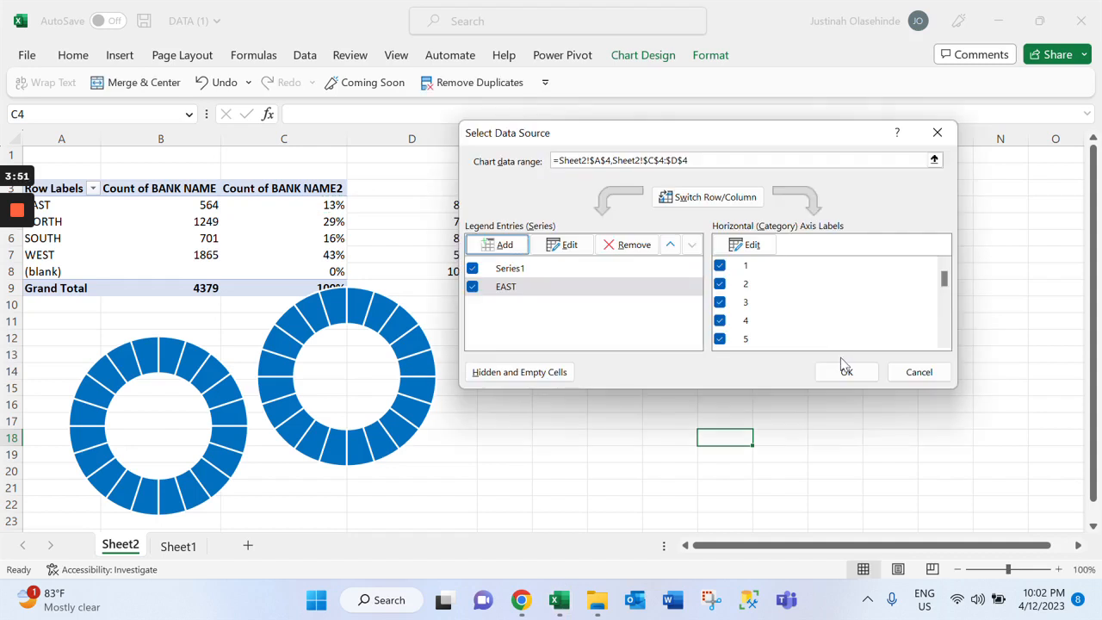
left_click(846, 370)
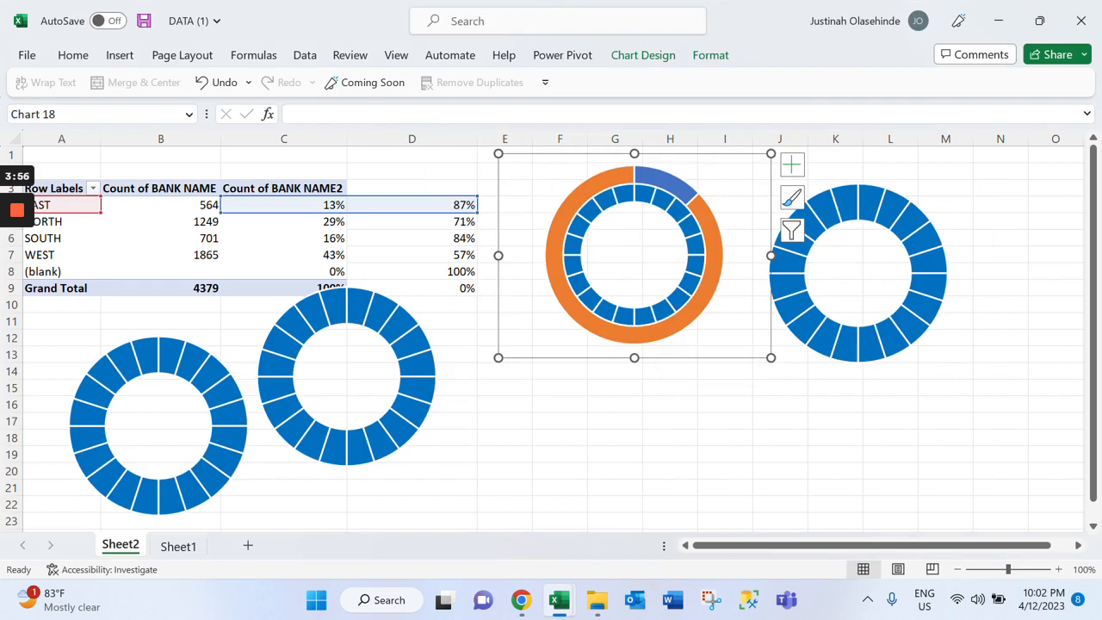
Put the EAST doughnut series on the secondary axis and shrink the chart to about E1:I12
left_click(713, 292)
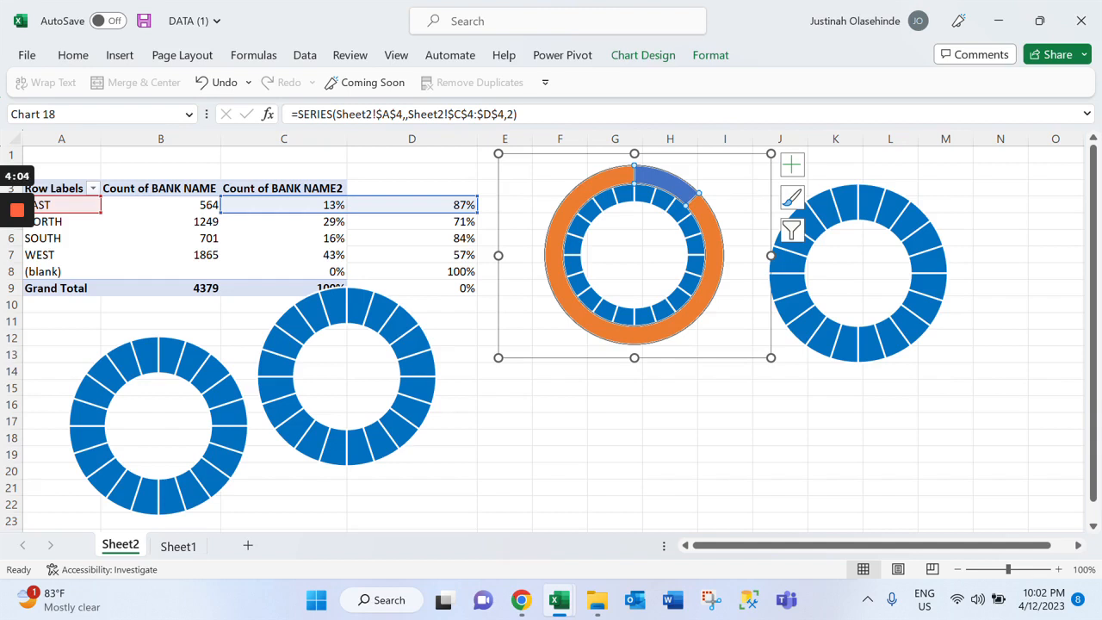
right_click(715, 291)
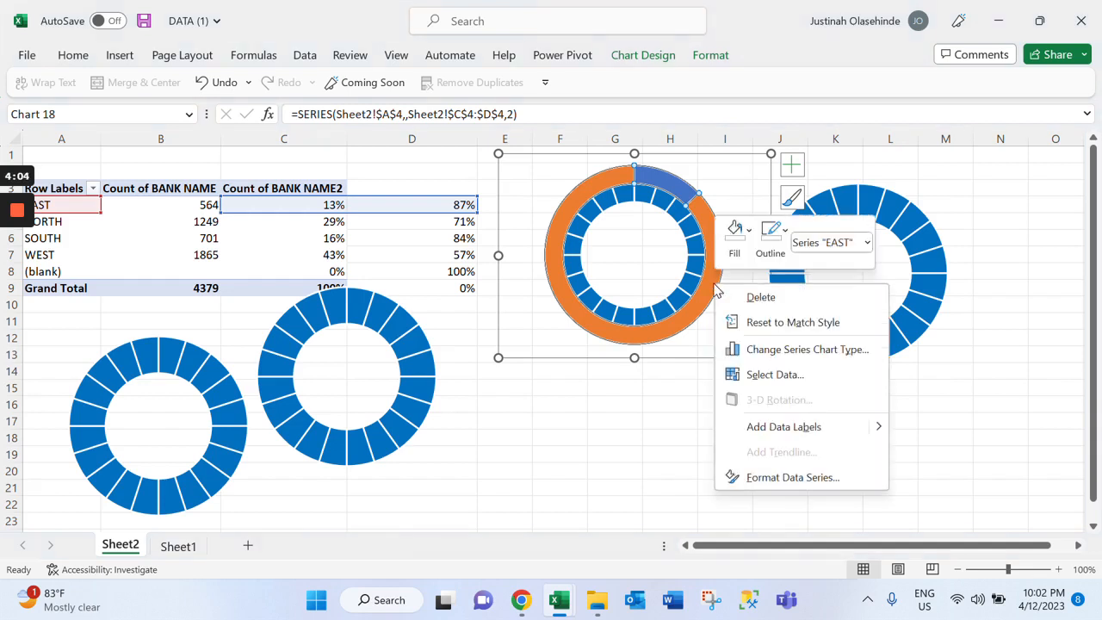
left_click(785, 350)
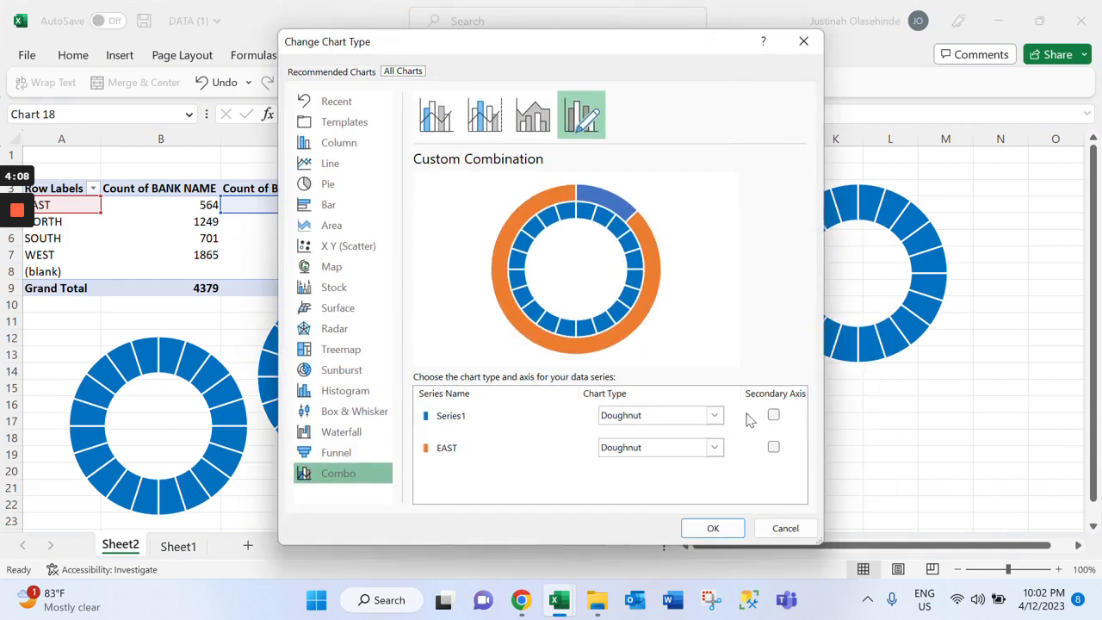
left_click(774, 456)
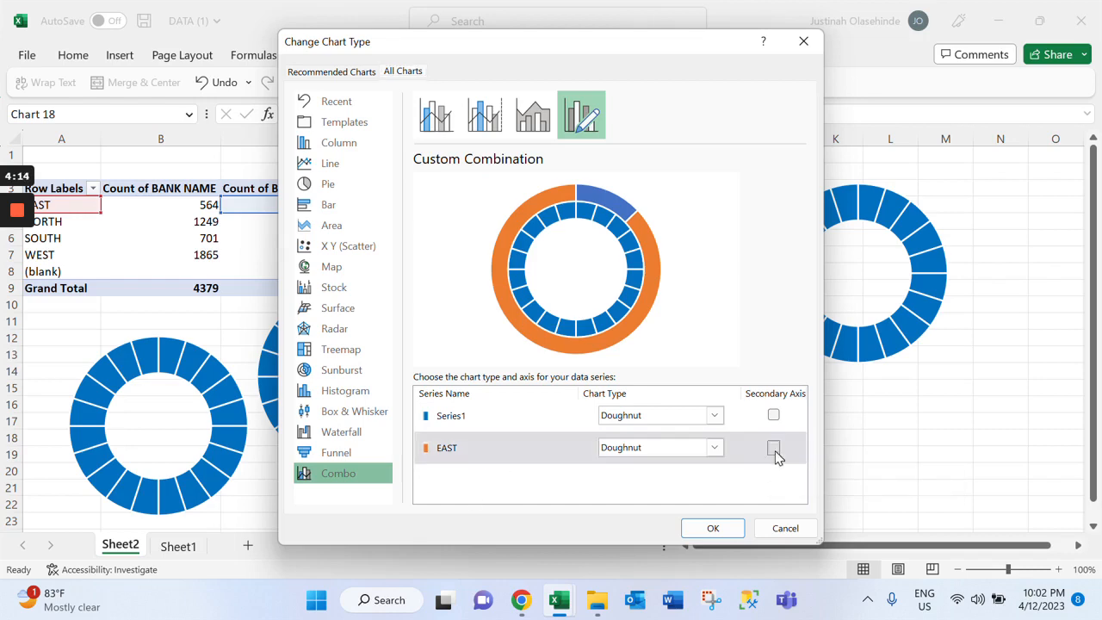
left_click(774, 448)
left_click(698, 528)
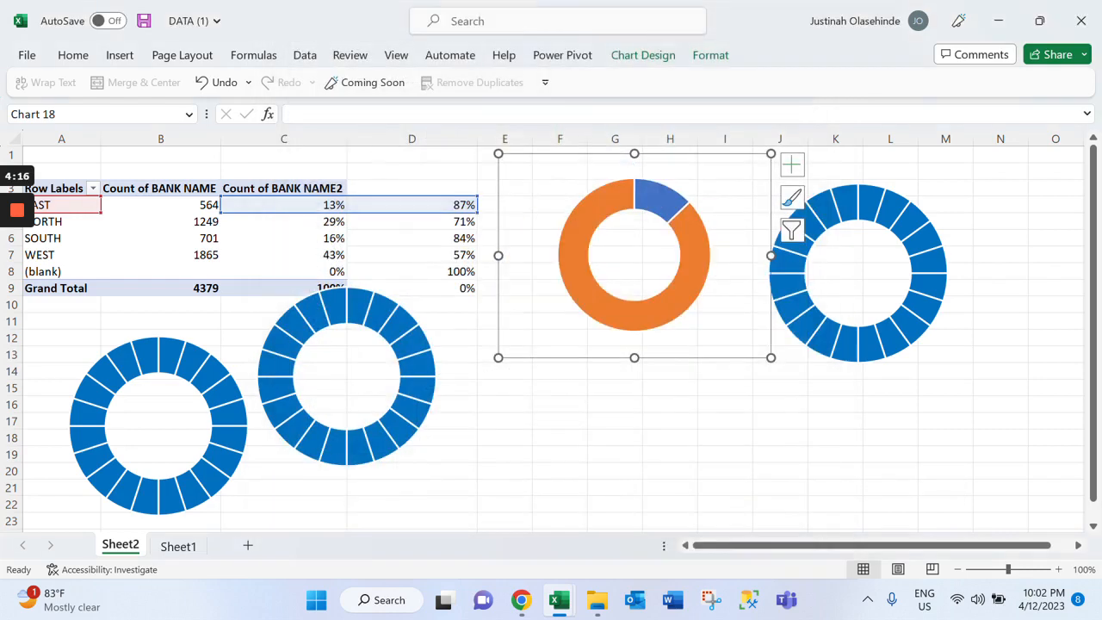
left_click_drag(771, 357, 740, 338)
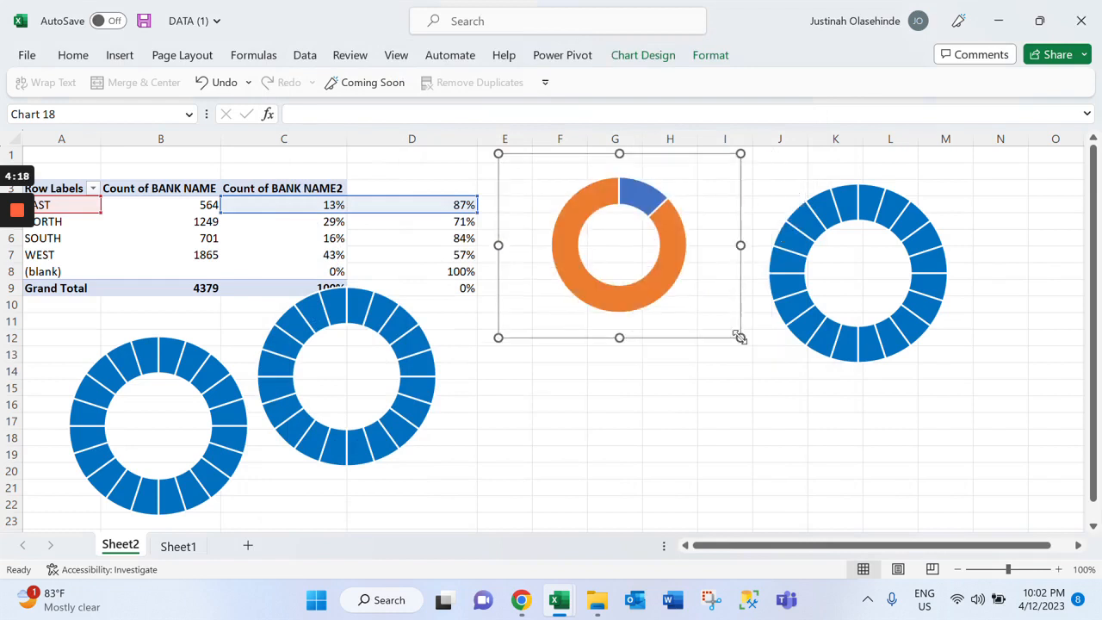
left_click(725, 404)
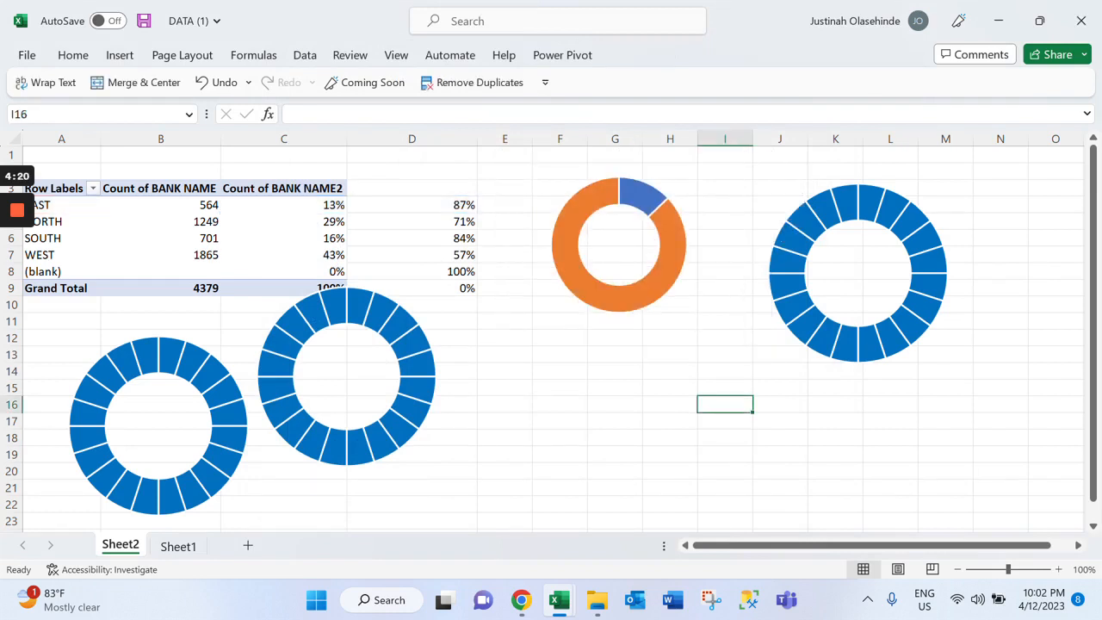
Fill the EAST series' larger 87% slice with solid white at 23% transparency
left_click(668, 268)
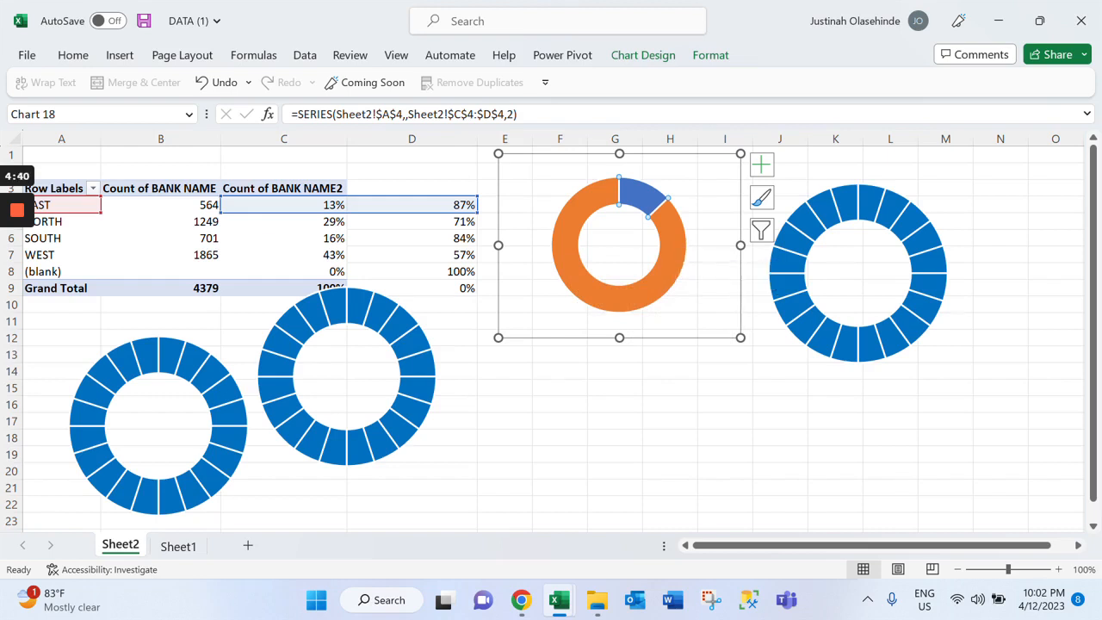
key("ctrl+1")
right_click(677, 249)
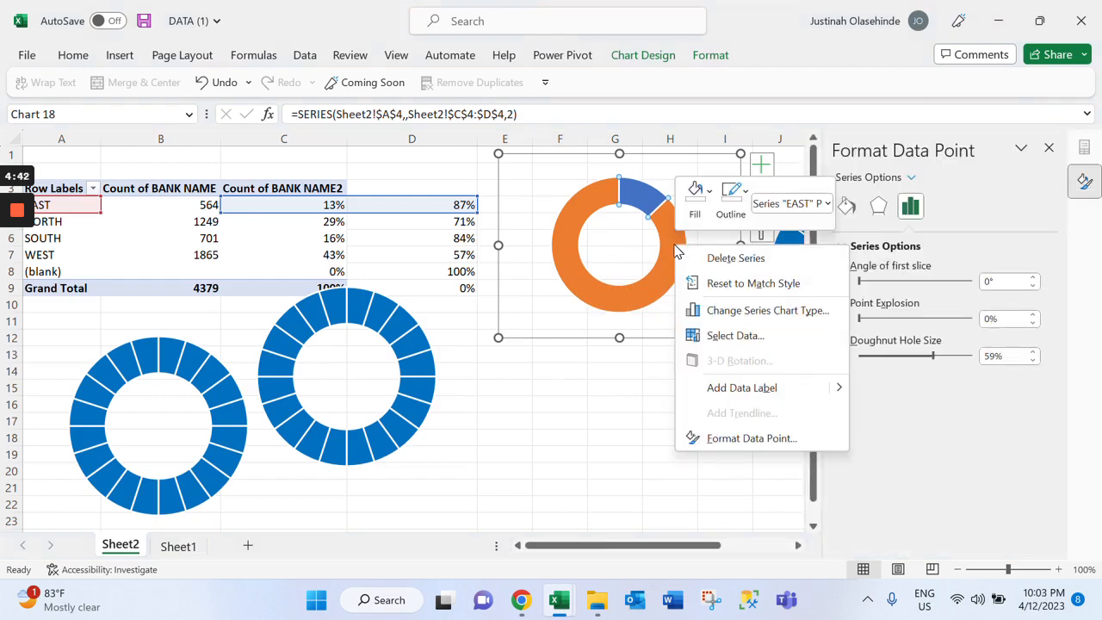
left_click(750, 438)
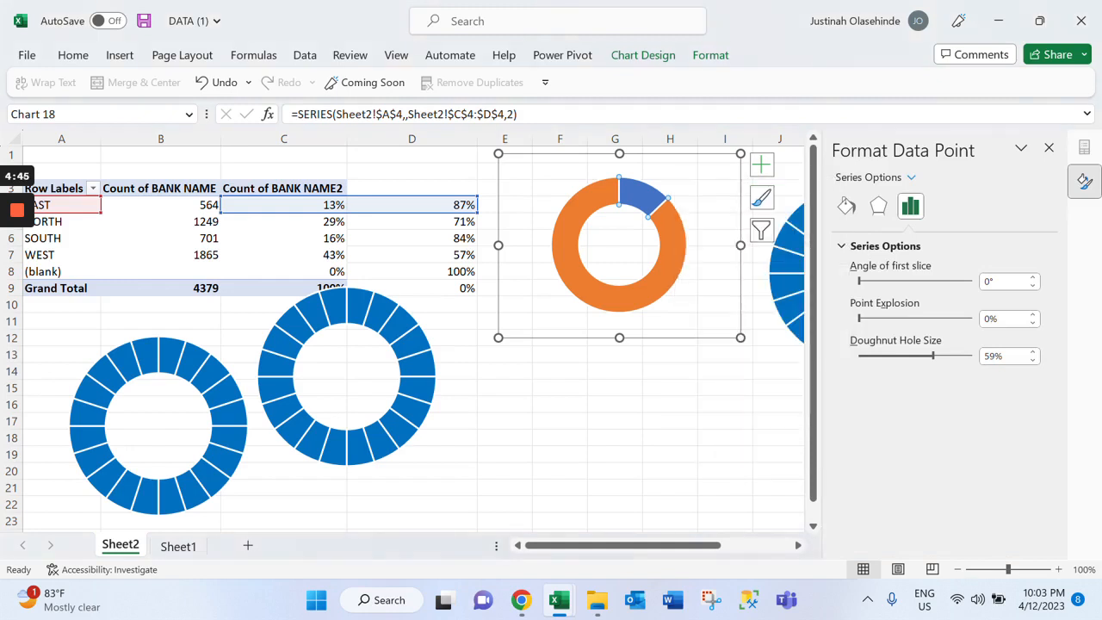
left_click(846, 206)
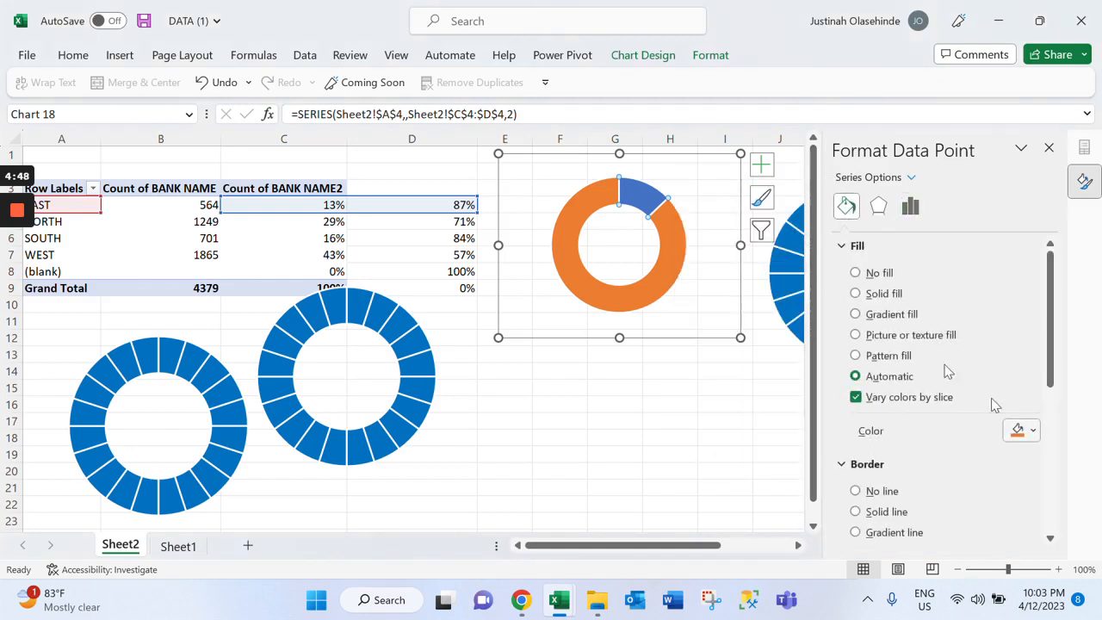
left_click(886, 295)
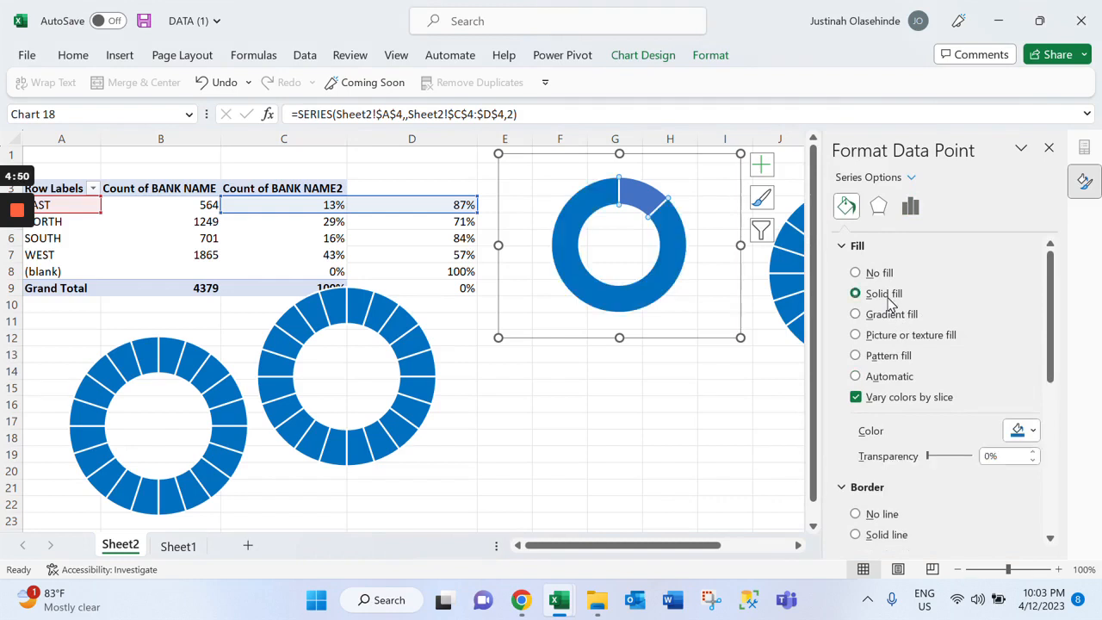
left_click(1033, 431)
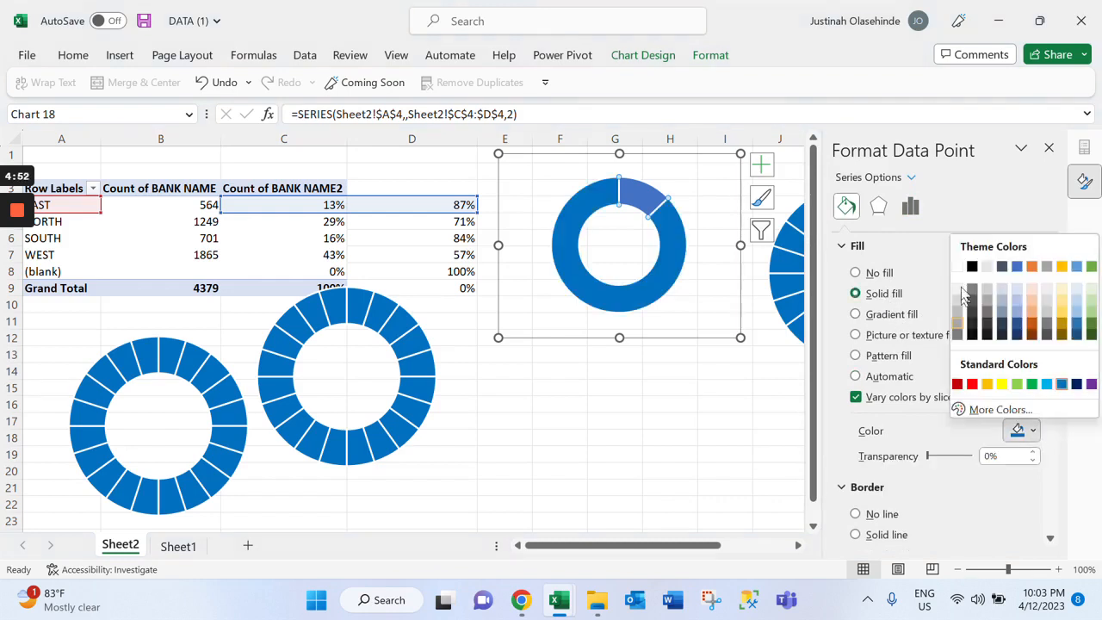
left_click(959, 266)
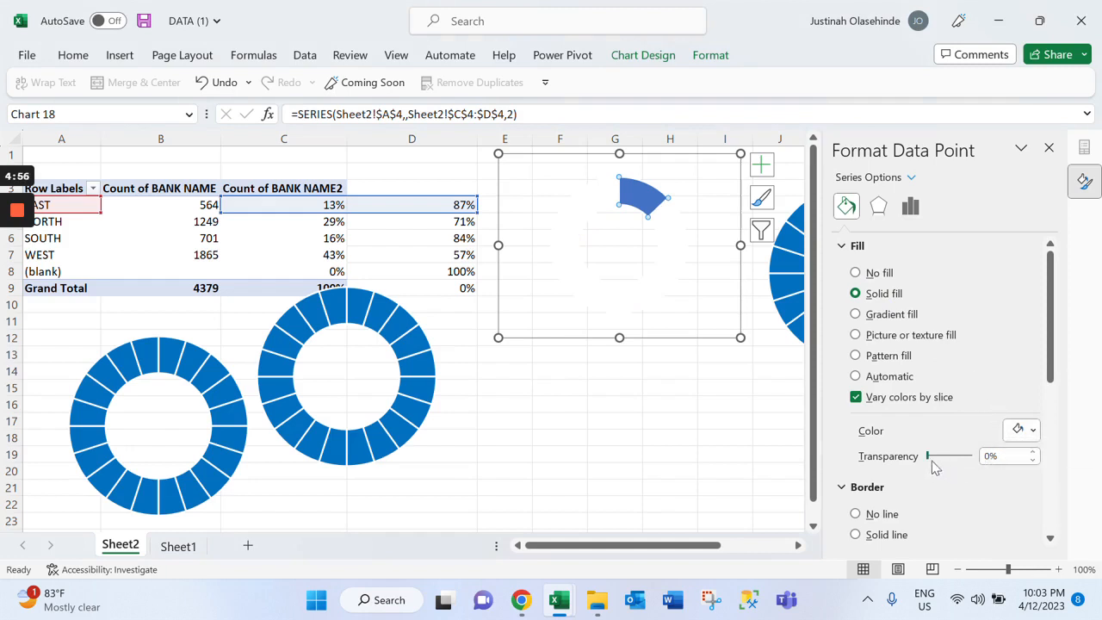
left_click_drag(929, 463, 939, 463)
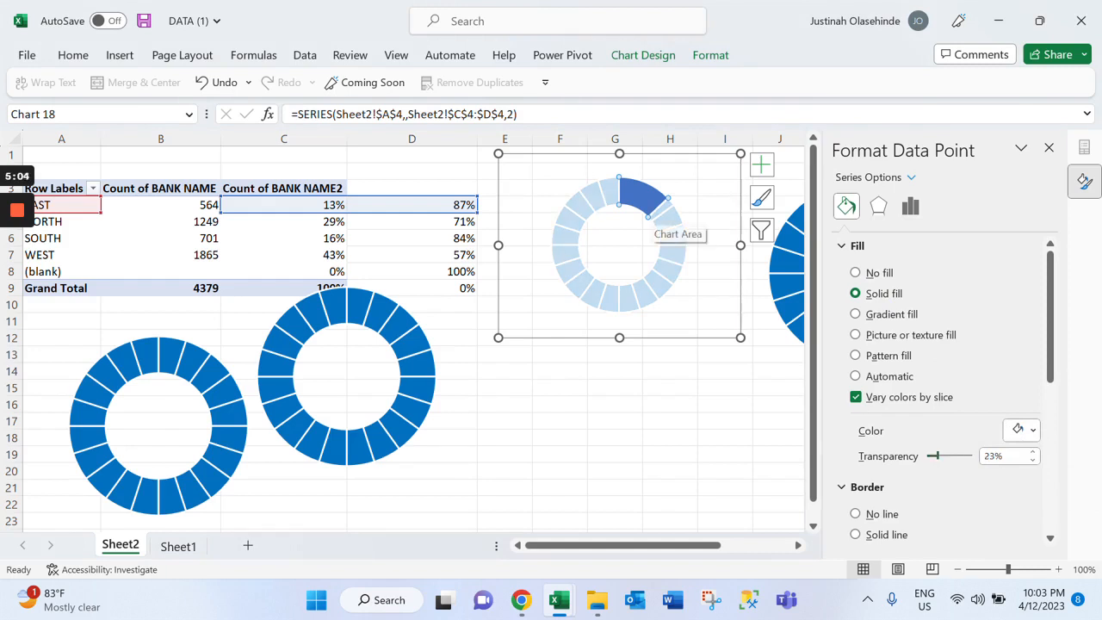
Remove the fill from the EAST series' smaller 13% slice
left_click(855, 376)
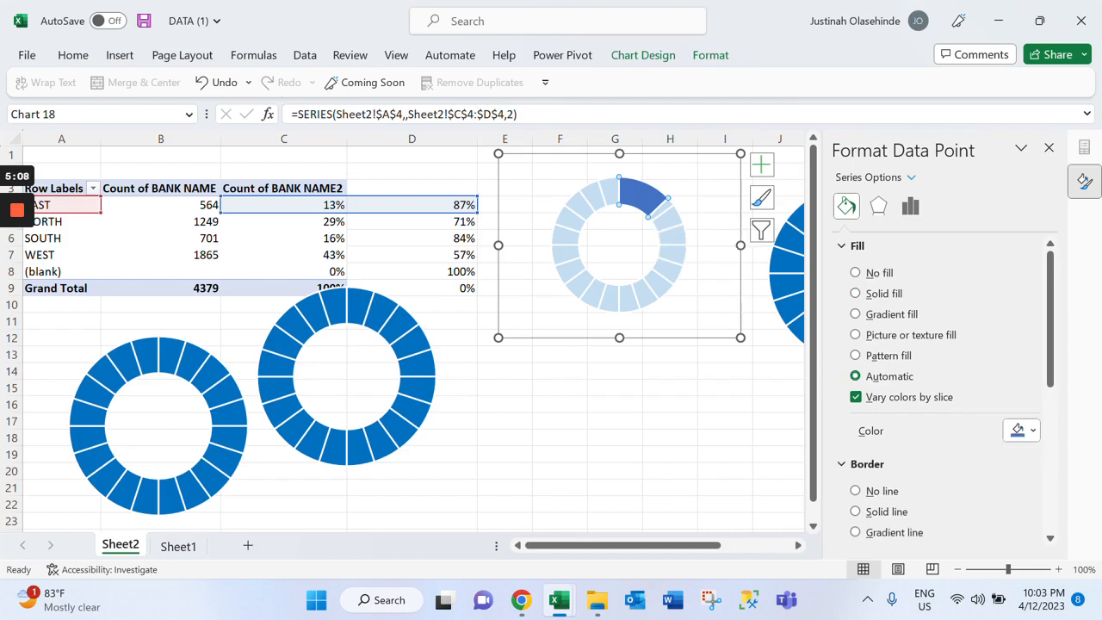
left_click(875, 273)
key("Escape")
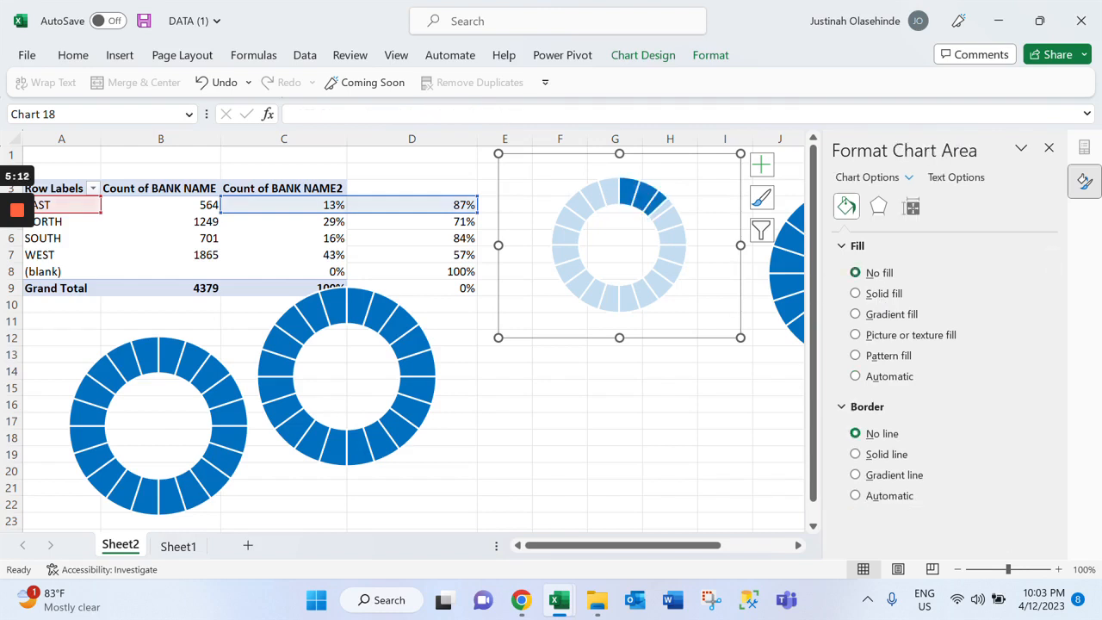
left_click(726, 387)
left_click(652, 200)
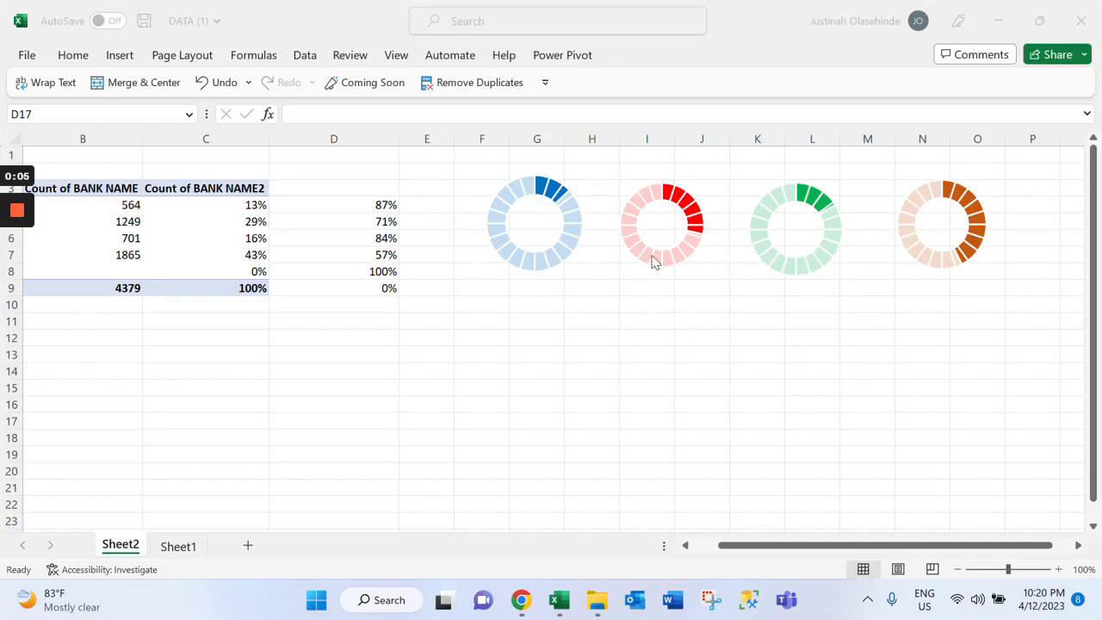
Resize the blue, red, green and orange doughnut charts together, making them slightly narrower and taller
left_click(806, 252)
left_click(807, 252)
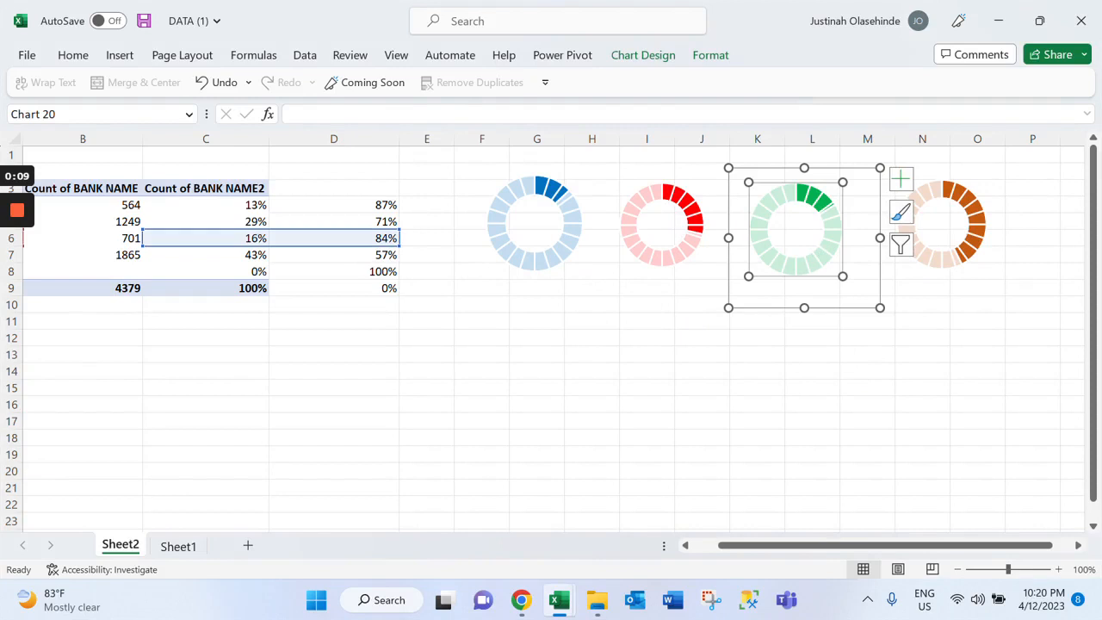
left_click(661, 237)
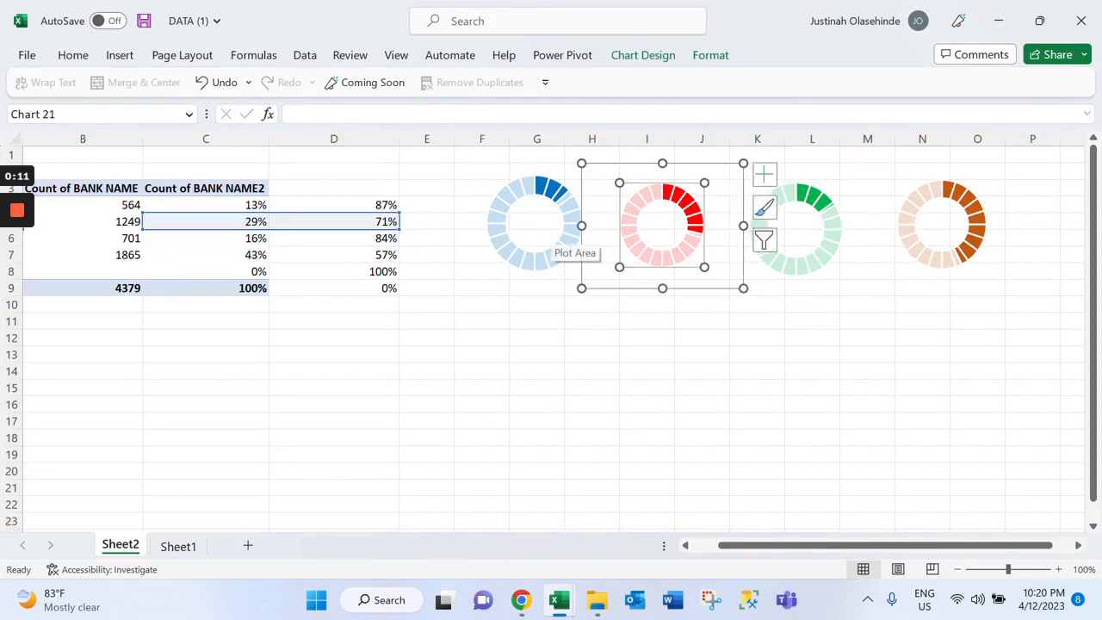
left_click(558, 246, "ctrl")
left_click(804, 250, "ctrl")
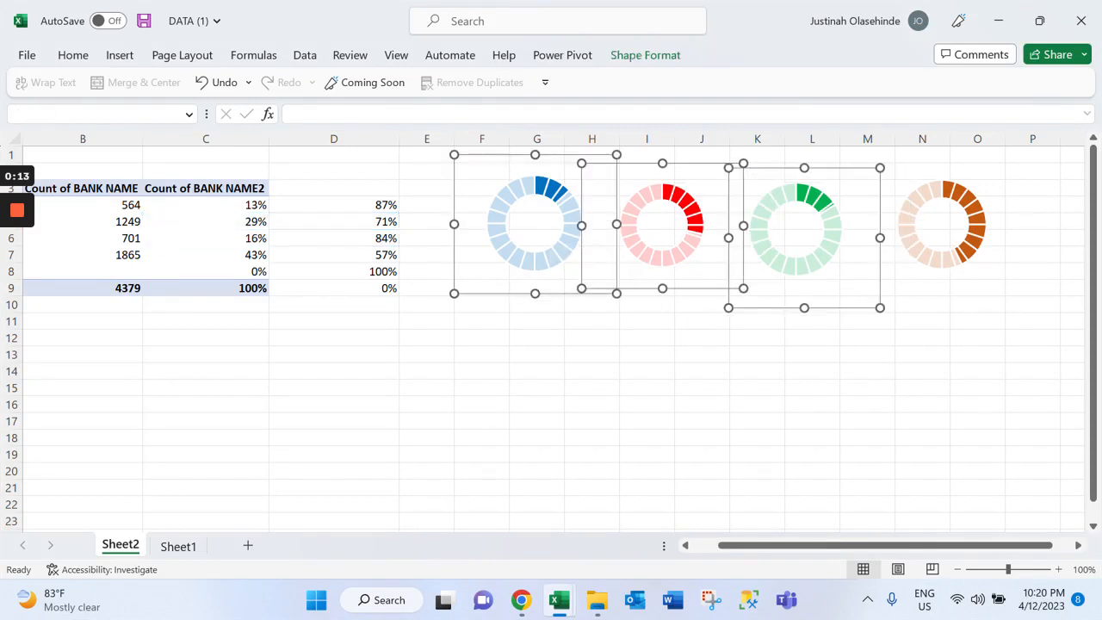
left_click(941, 245, "ctrl")
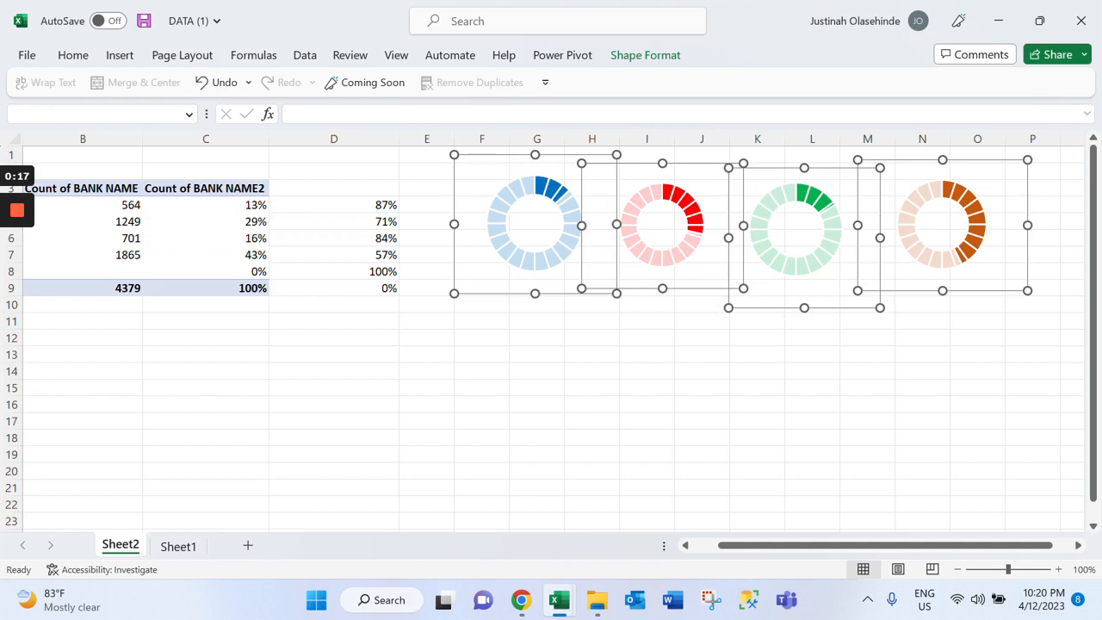
mouse_move(857, 291)
left_mouse_down()
mouse_move(863, 279)
mouse_move(860, 293)
left_mouse_up()
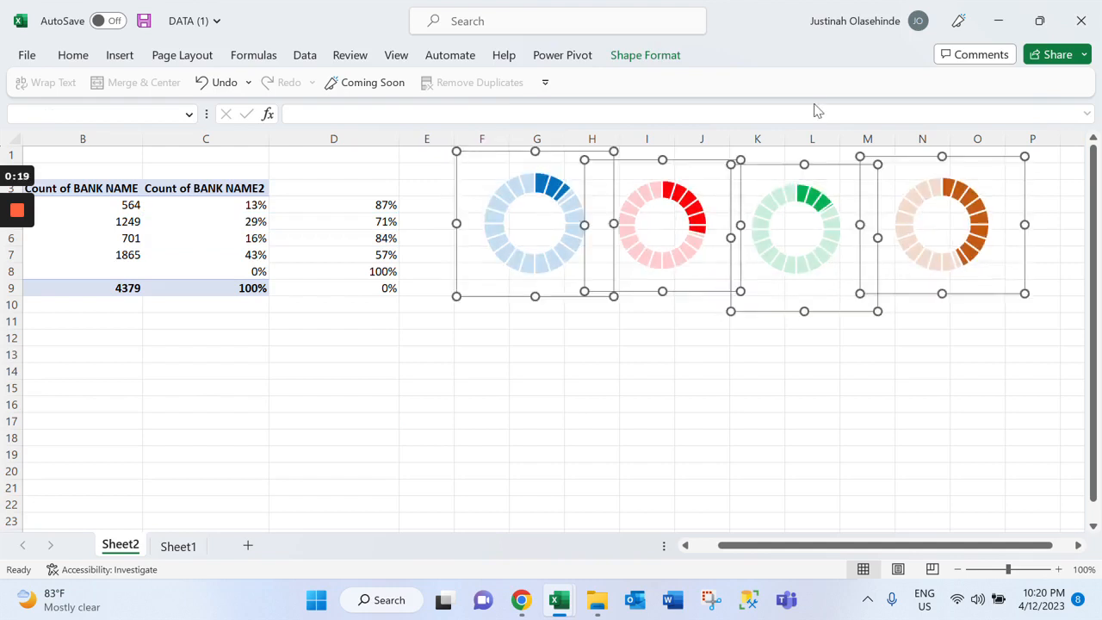
Distribute the four selected doughnut charts horizontally and vertically
left_click(643, 57)
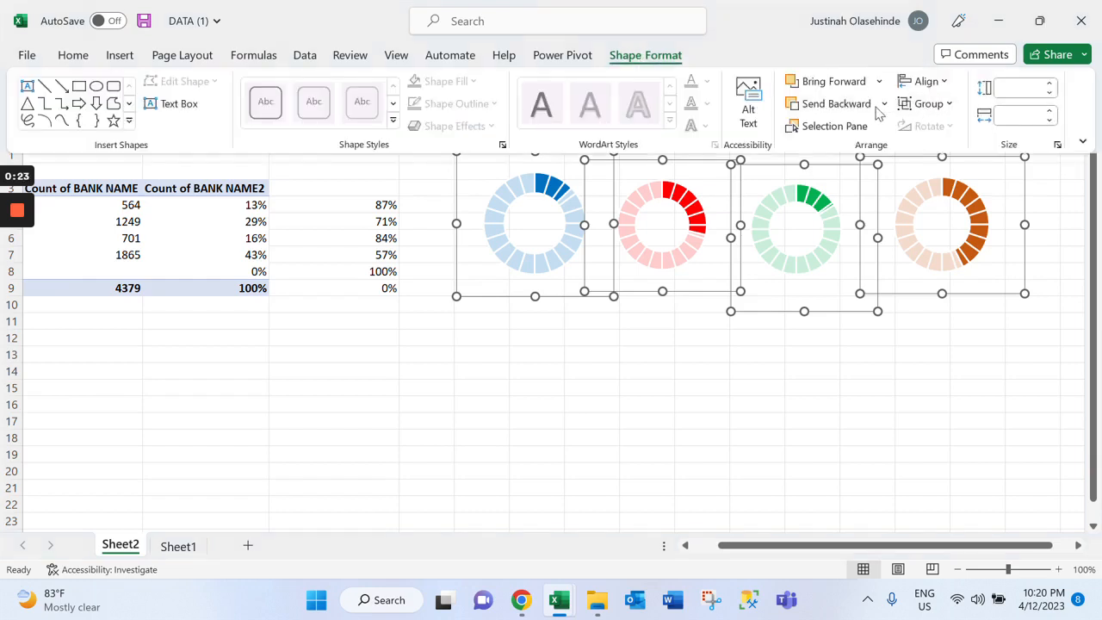
left_click(919, 82)
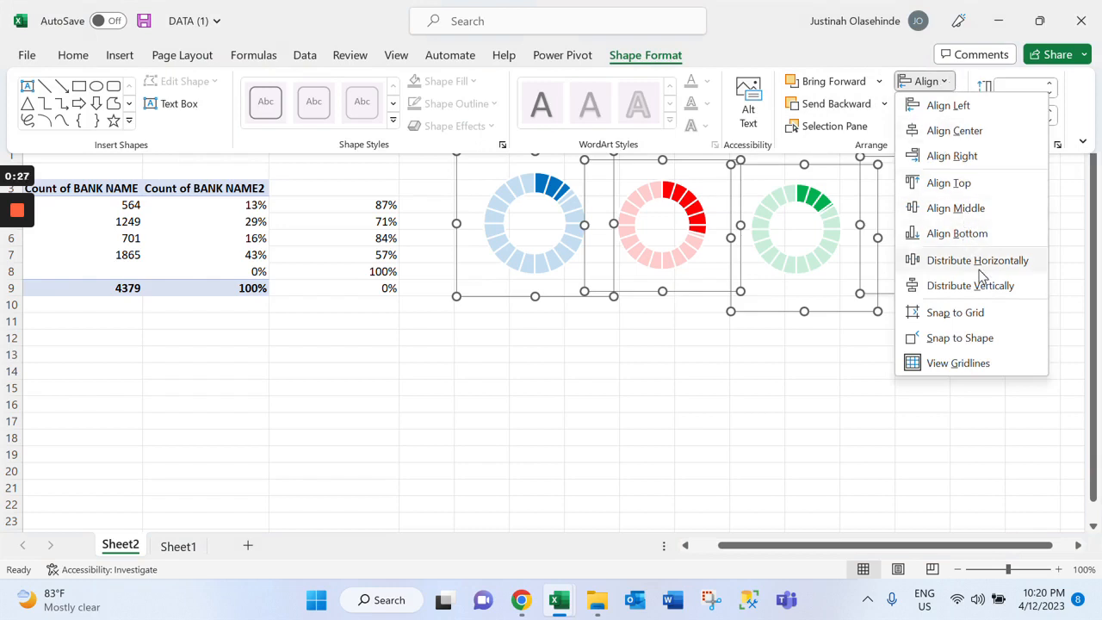
left_click(969, 260)
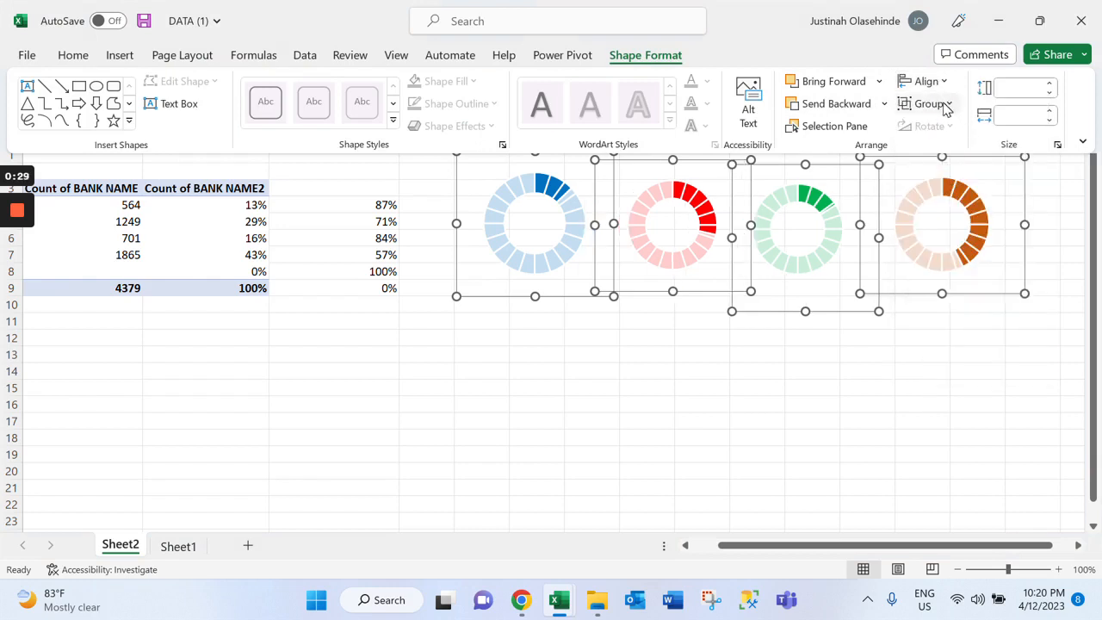
left_click(923, 80)
left_click(966, 286)
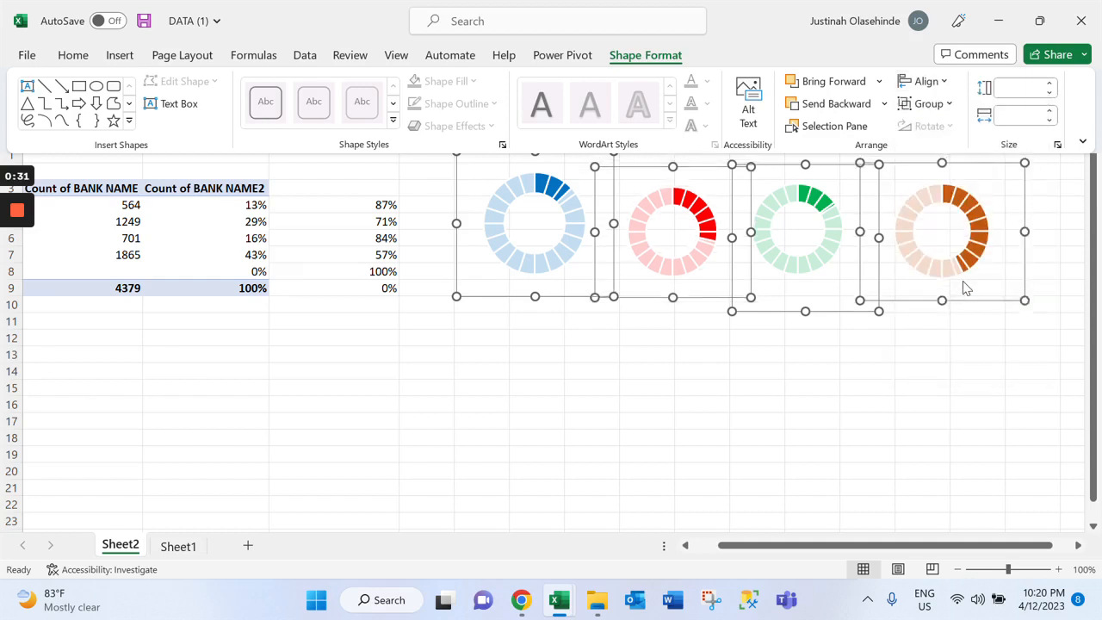
Set all four doughnut charts to a height of 2.21" and a width of 2.24"
left_click(1050, 93)
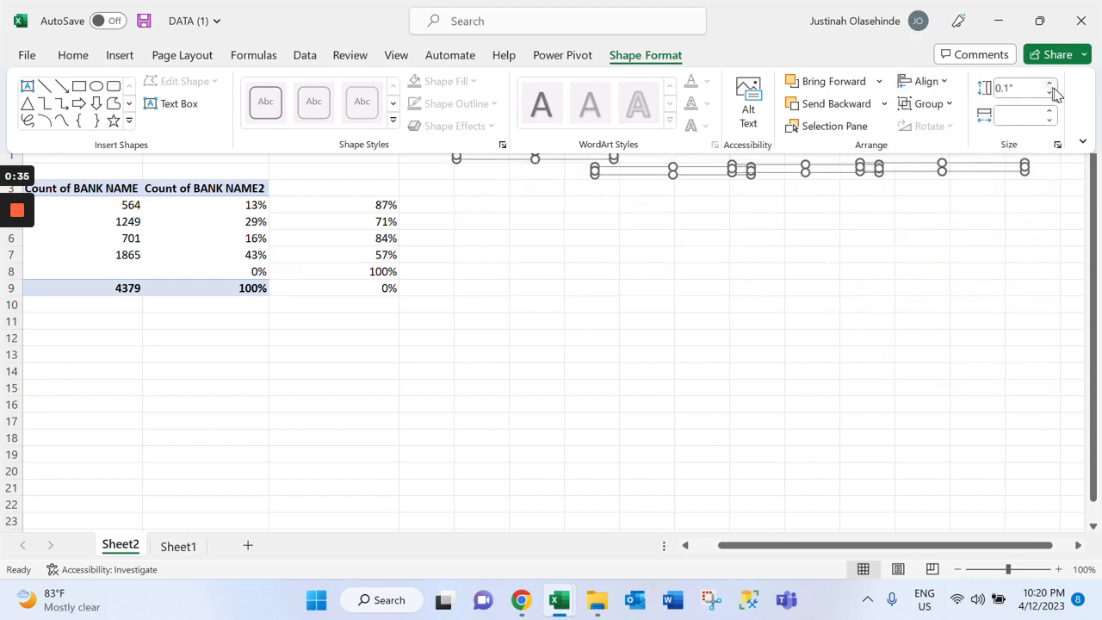
left_click(1012, 88)
type("2.21")
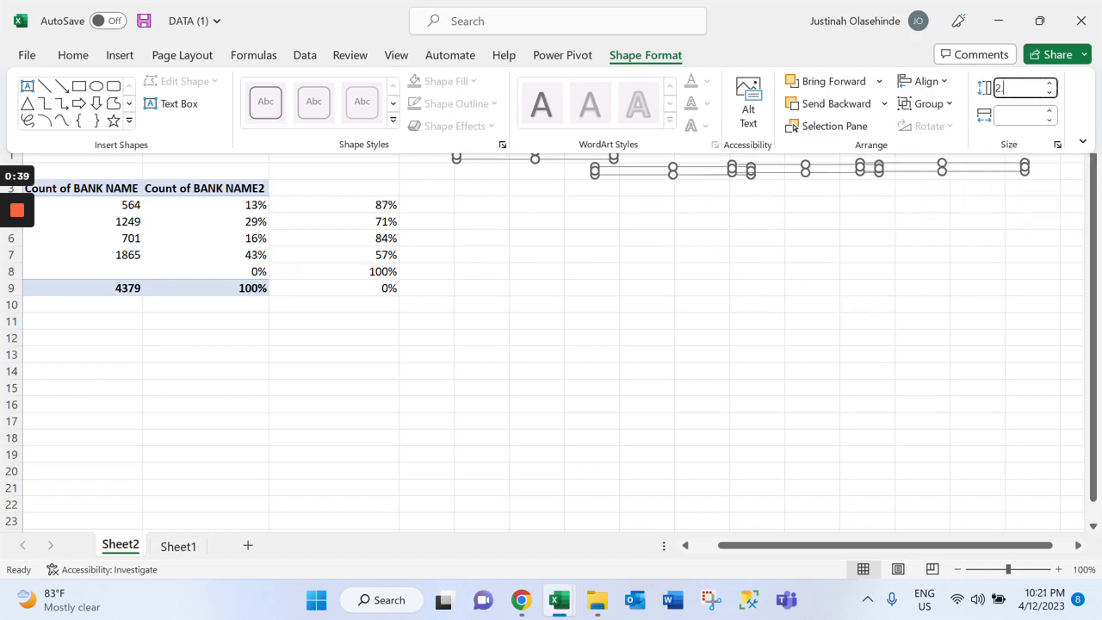
left_click(1014, 114)
type("2.24")
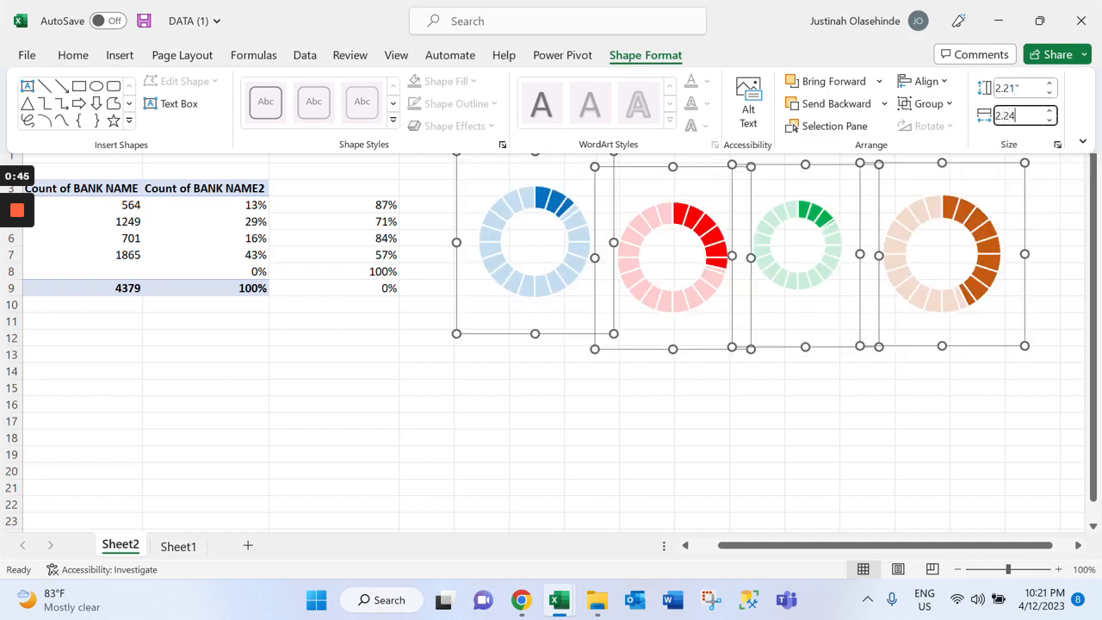
left_click(783, 387)
right_click(783, 387)
left_click(647, 374)
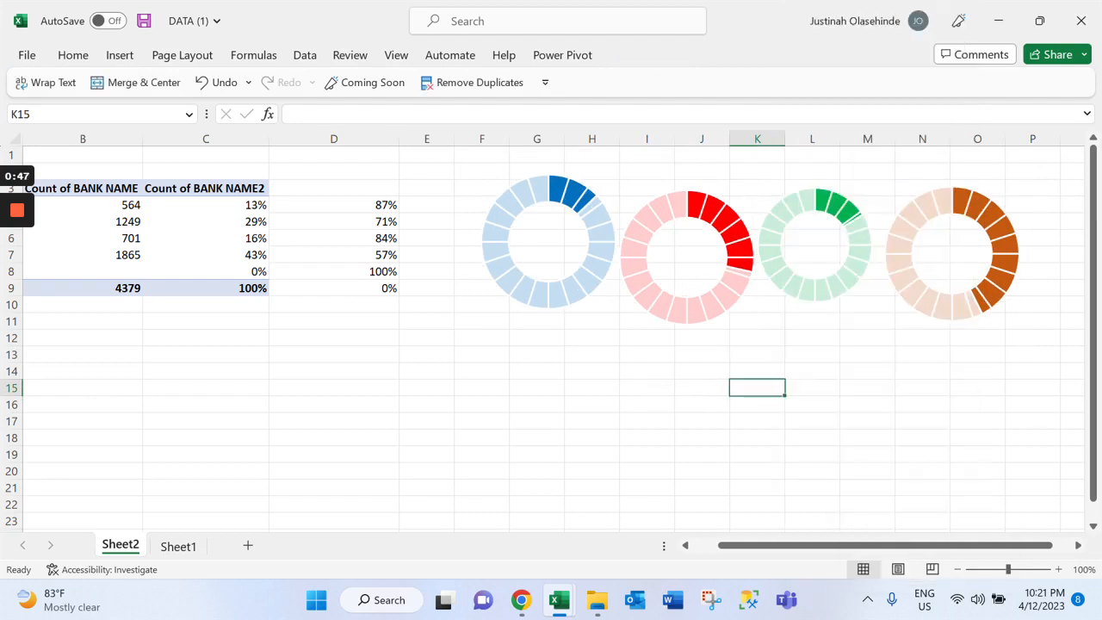
Move the blue doughnut chart left and slightly down, and shift the red chart's plot area slightly left within its frame
left_click(686, 259)
left_click(568, 195)
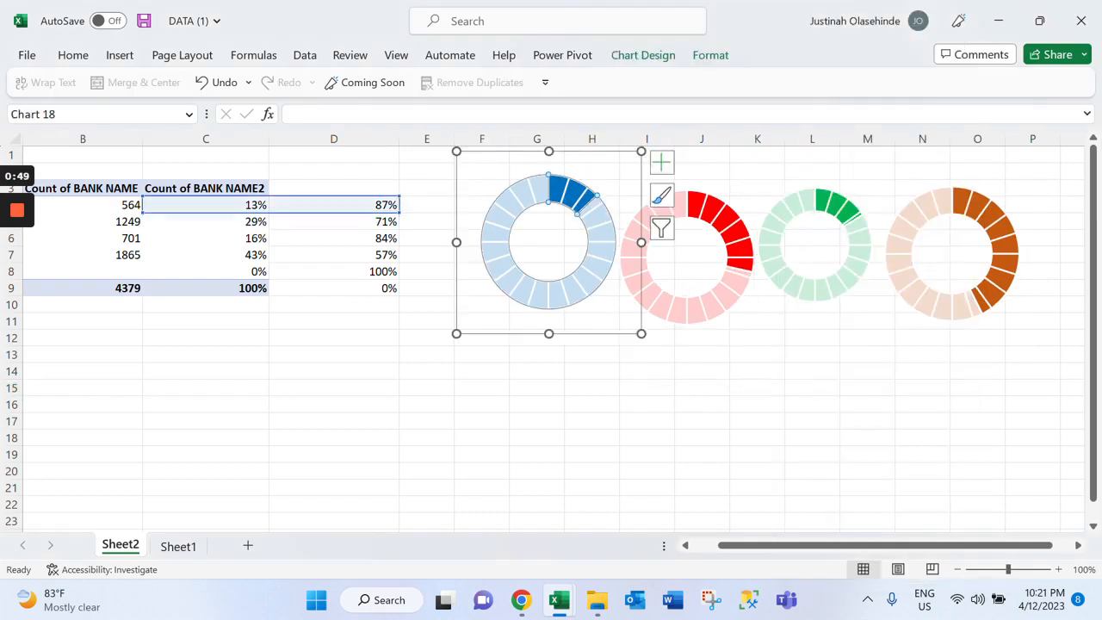
left_click(573, 196)
left_click_drag(586, 174, 552, 190)
left_click(686, 256)
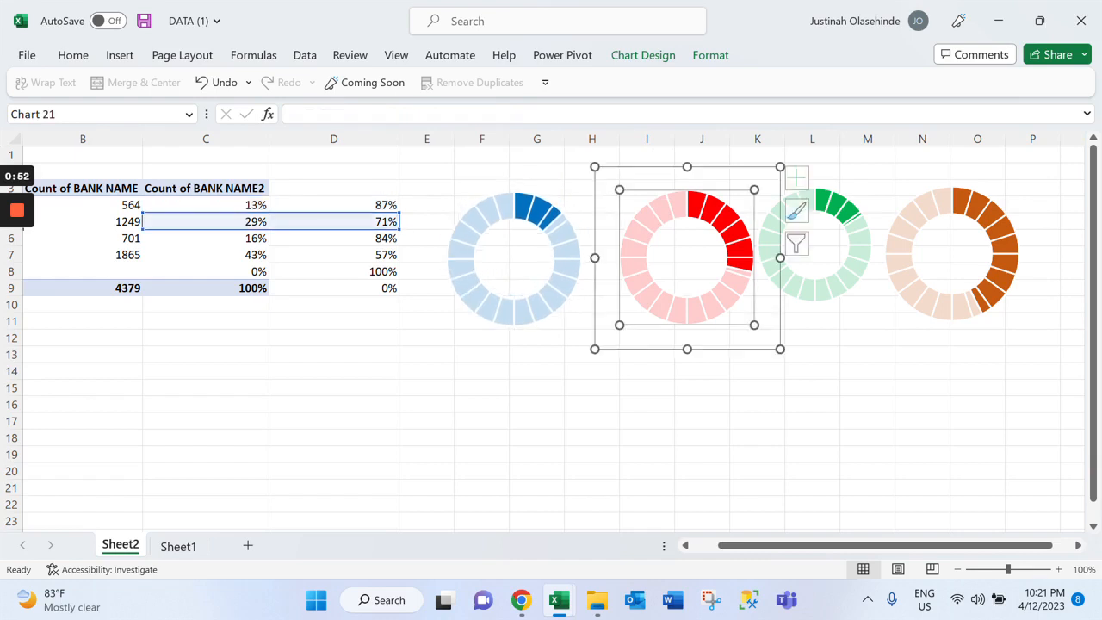
left_click_drag(686, 256, 668, 254)
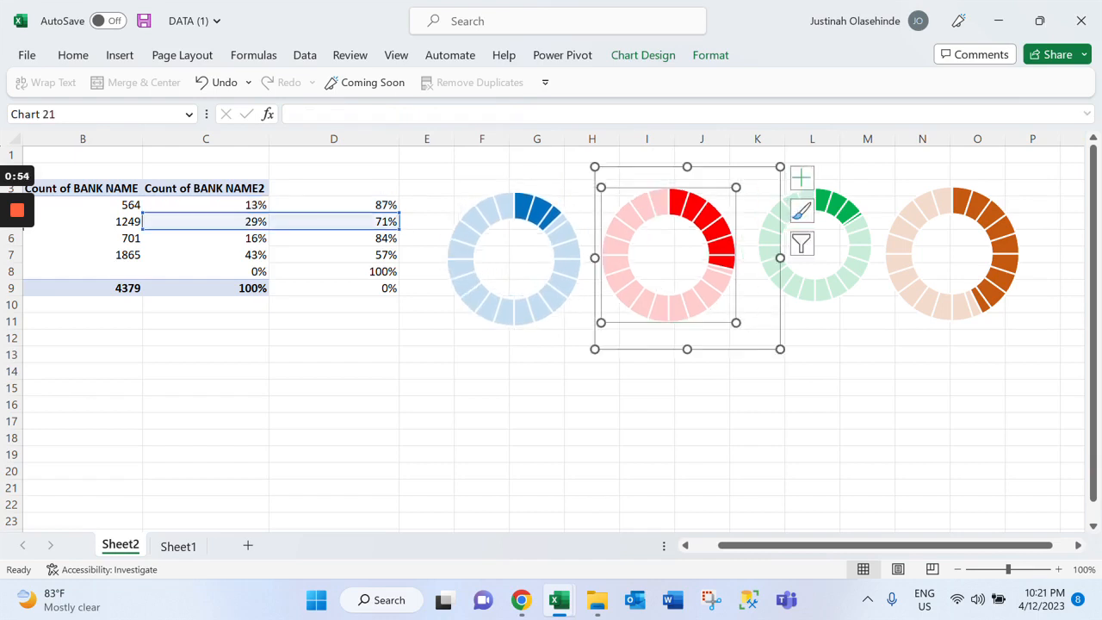
Enlarge the green doughnut's plot area within its chart frame to roughly match the other doughnuts
left_click(850, 250)
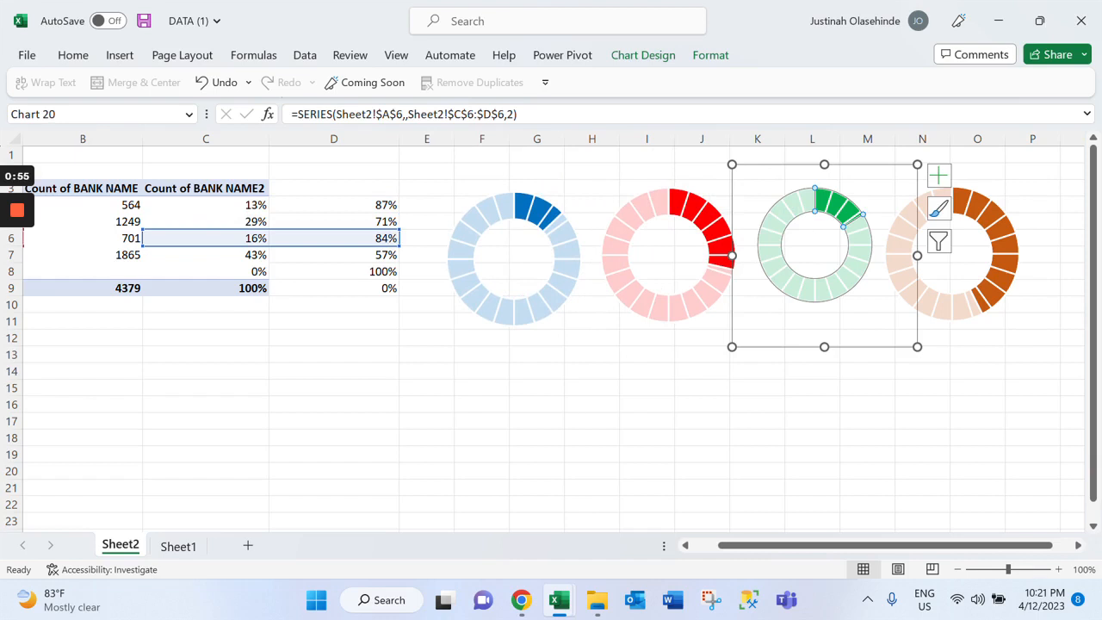
left_click(815, 244)
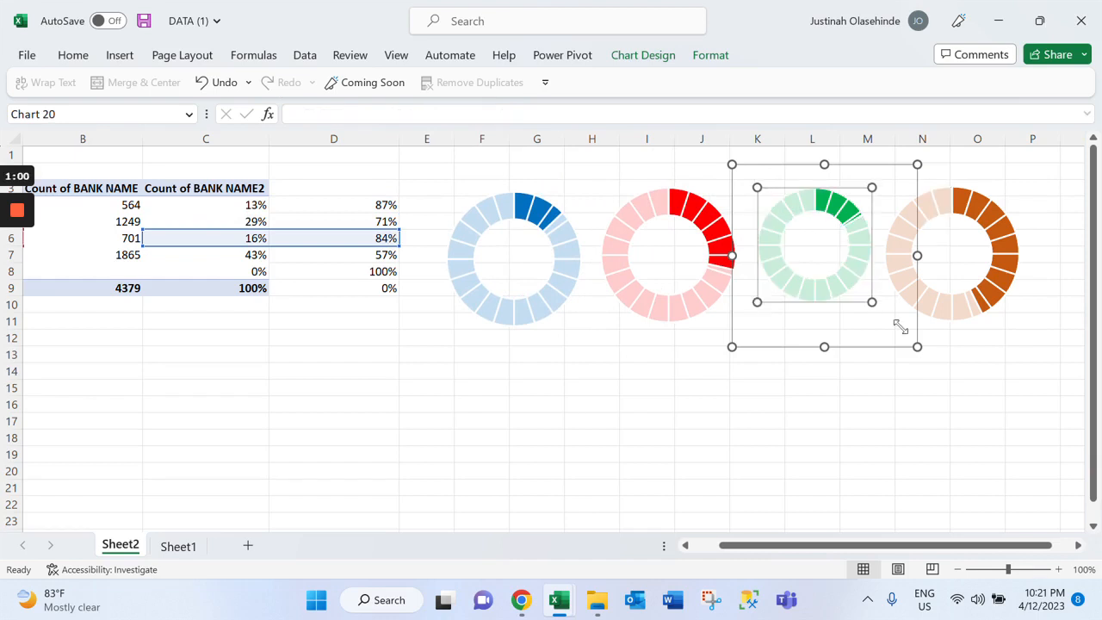
left_click_drag(871, 301, 900, 325)
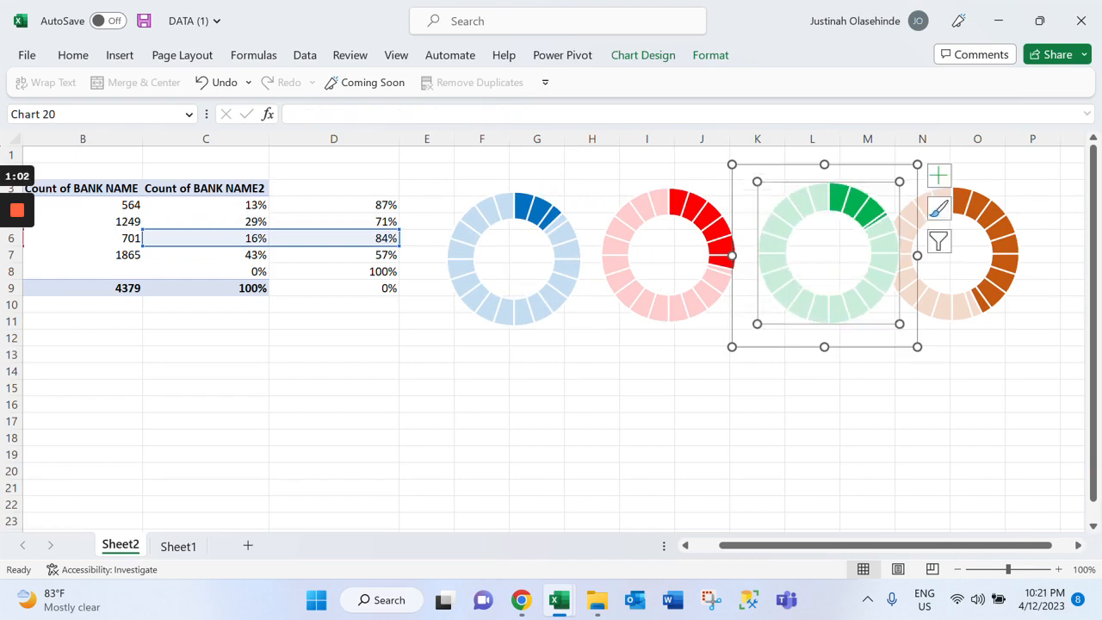
left_click(1028, 354)
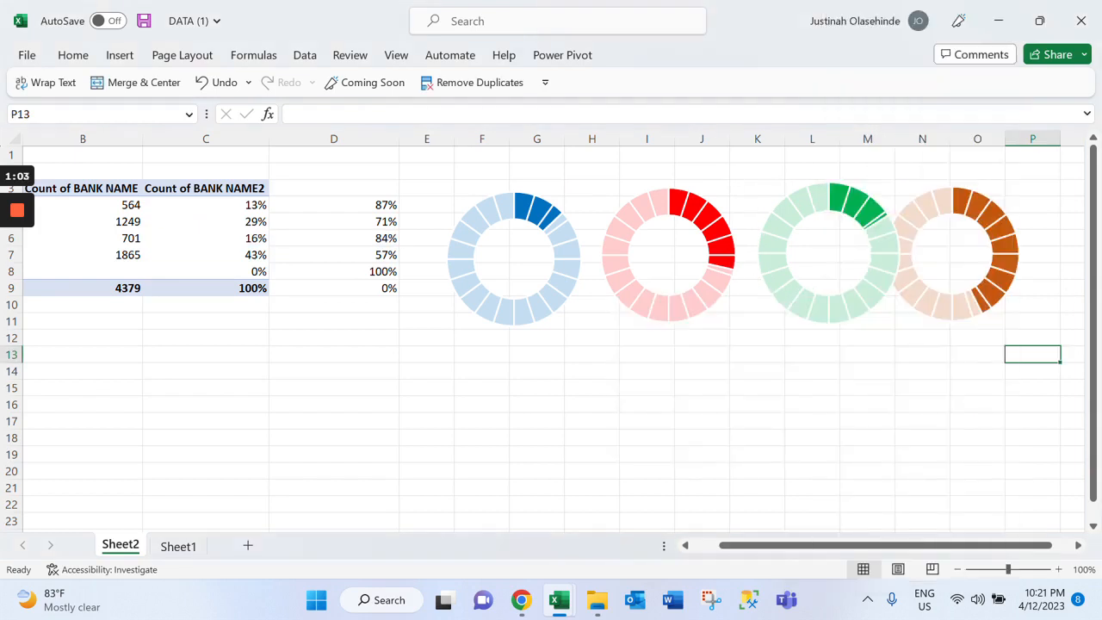
Move the orange doughnut chart slightly right so it clears the enlarged green doughnut
left_click(1001, 272)
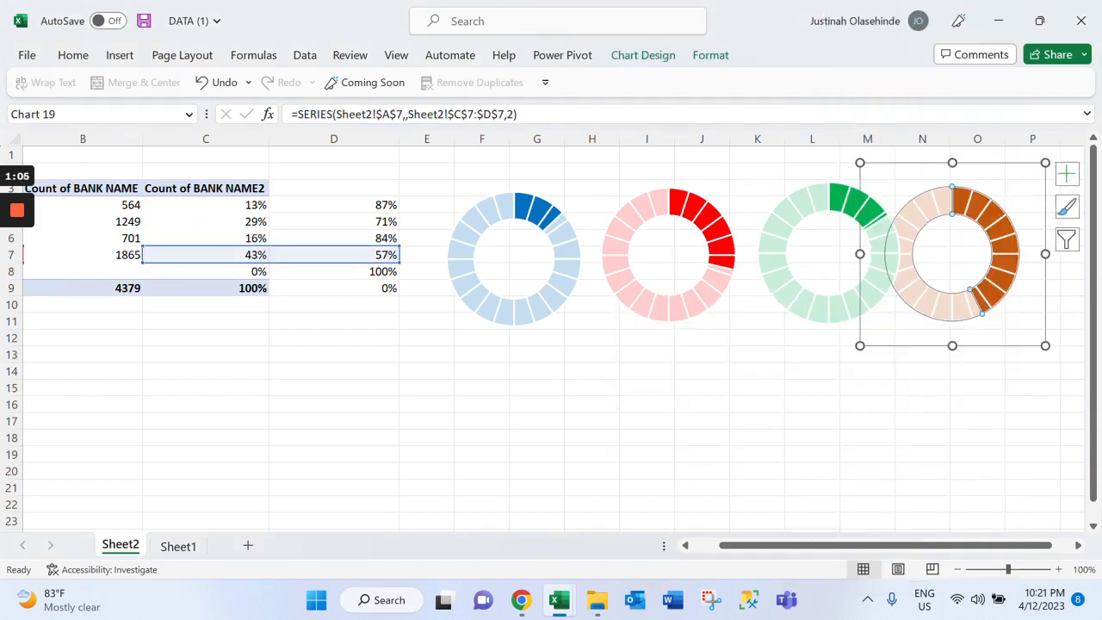
left_click_drag(1024, 320, 1044, 321)
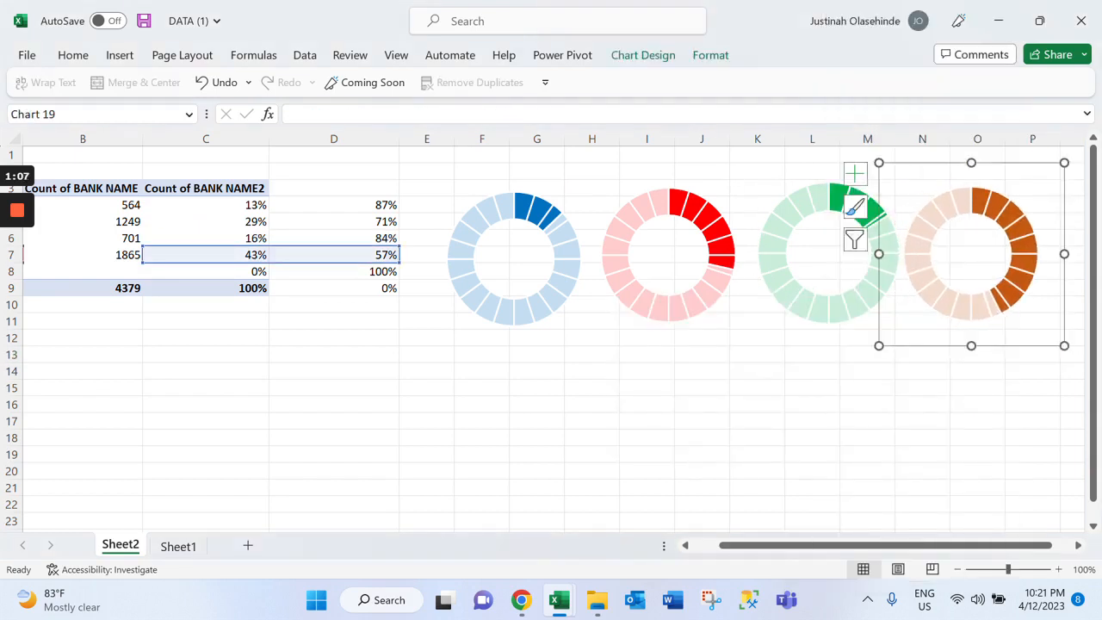
left_click(758, 371)
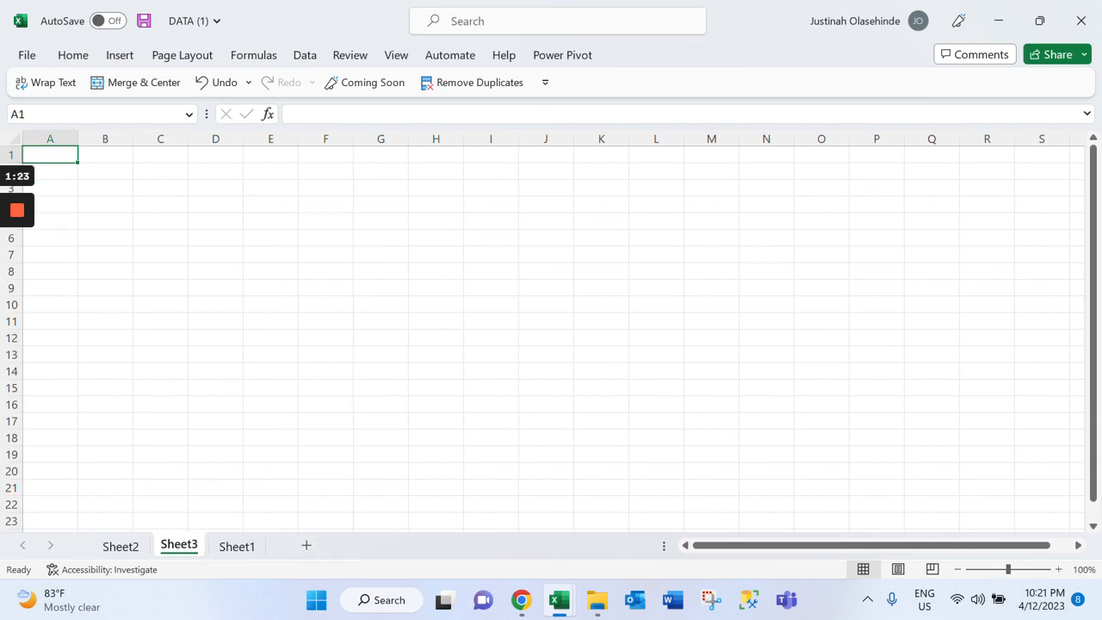
Hide the row and column headings and the gridlines on the blank Sheet3
left_click(161, 237)
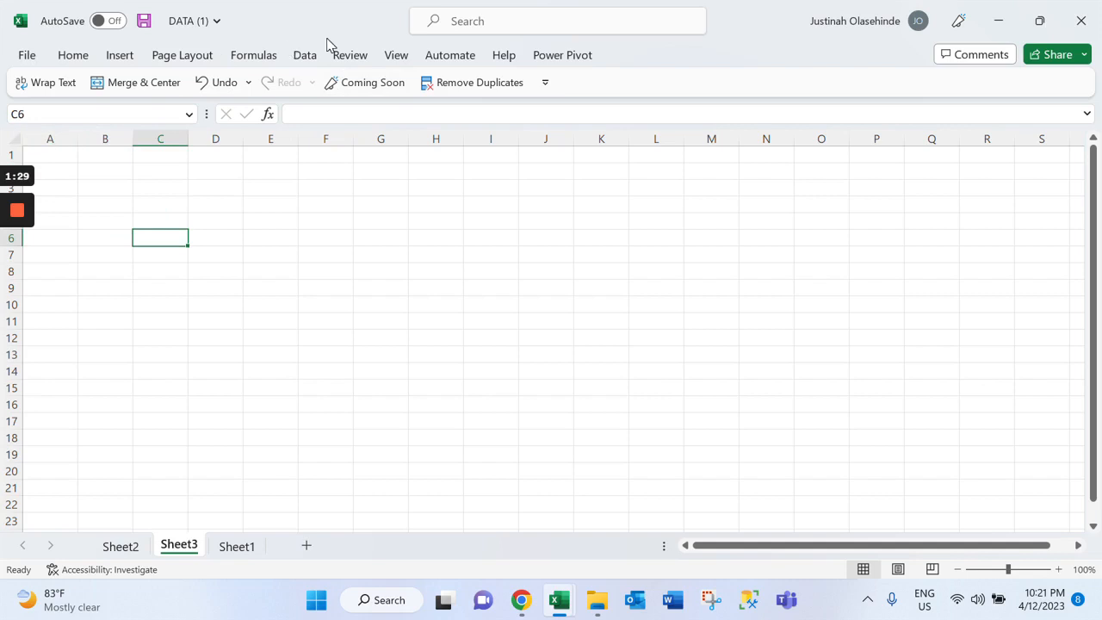
left_click(394, 55)
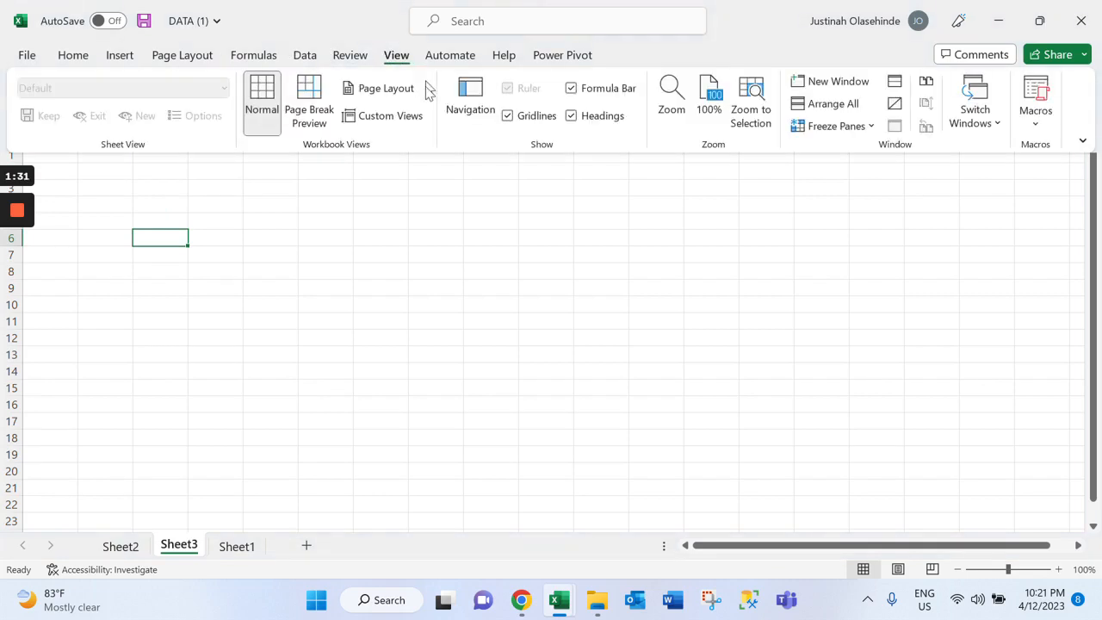
left_click(596, 115)
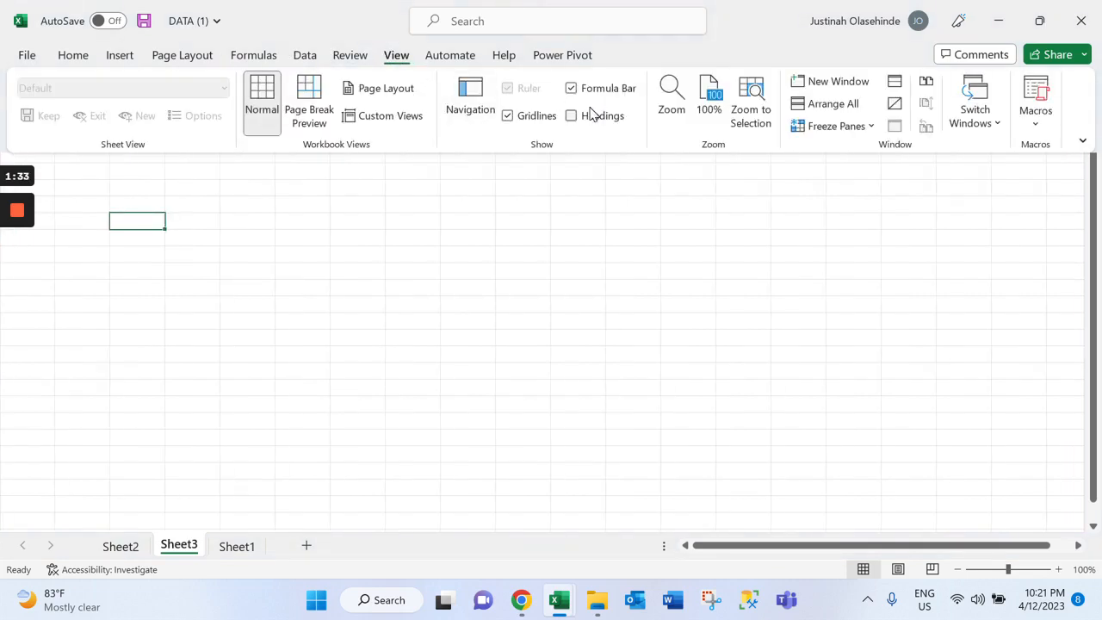
left_click(535, 121)
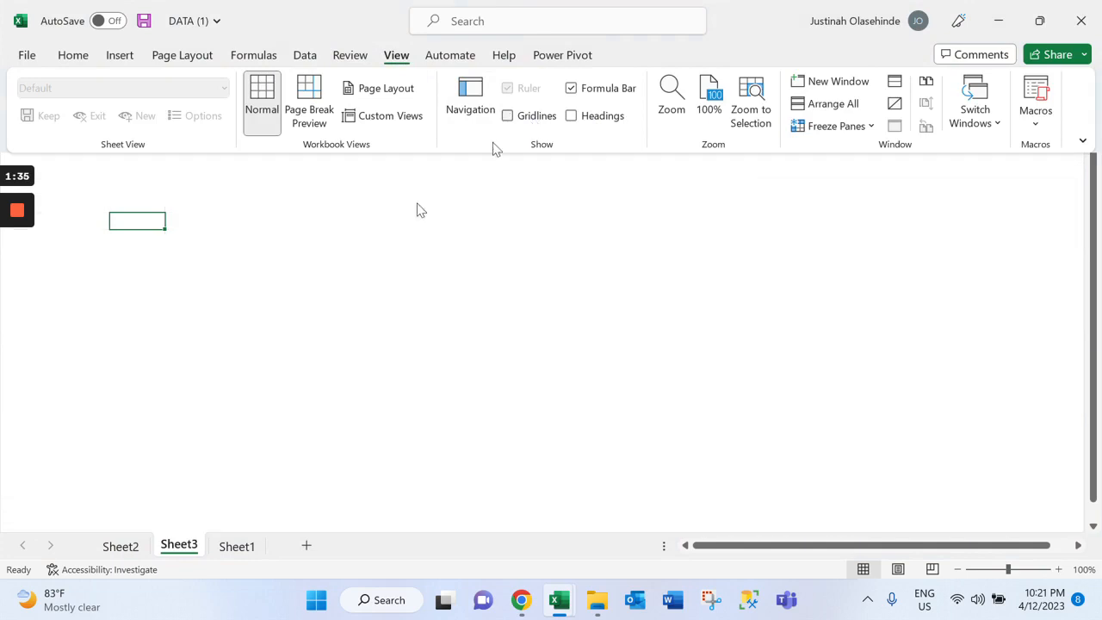
left_click(323, 233)
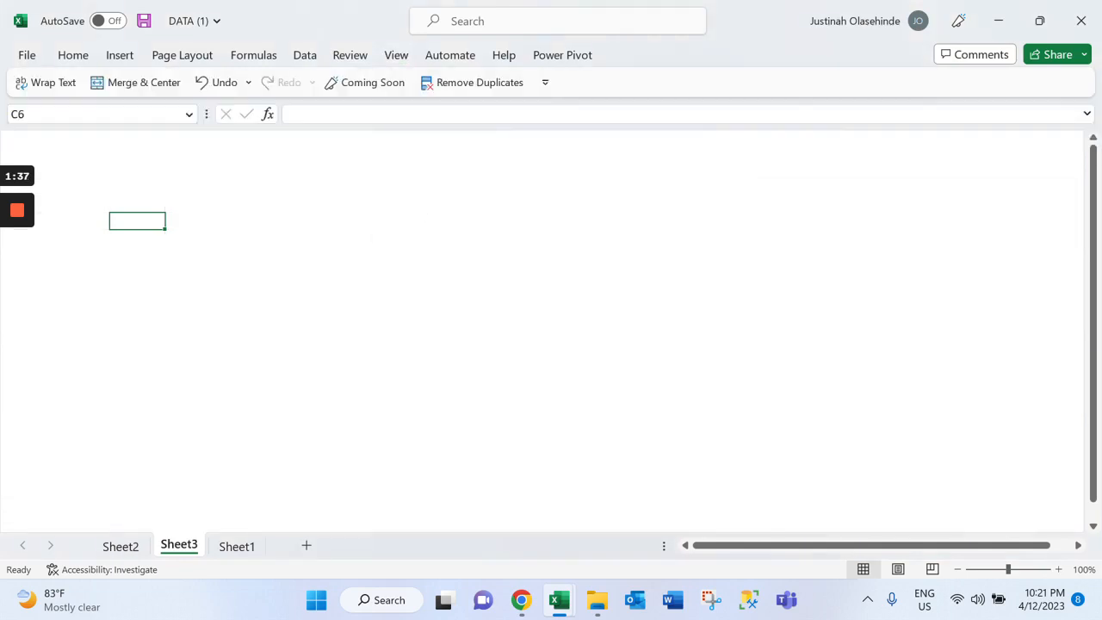
Draw a rectangle banner across the full width at the top of Sheet3, about 0.65" high and 13.23" wide
left_click(109, 62)
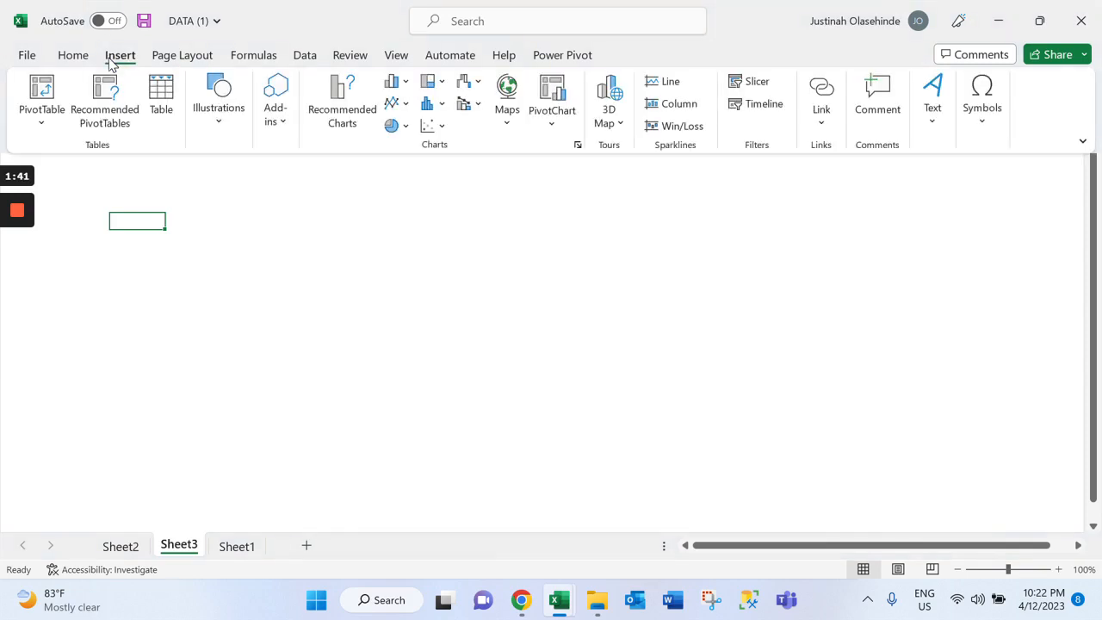
left_click(228, 125)
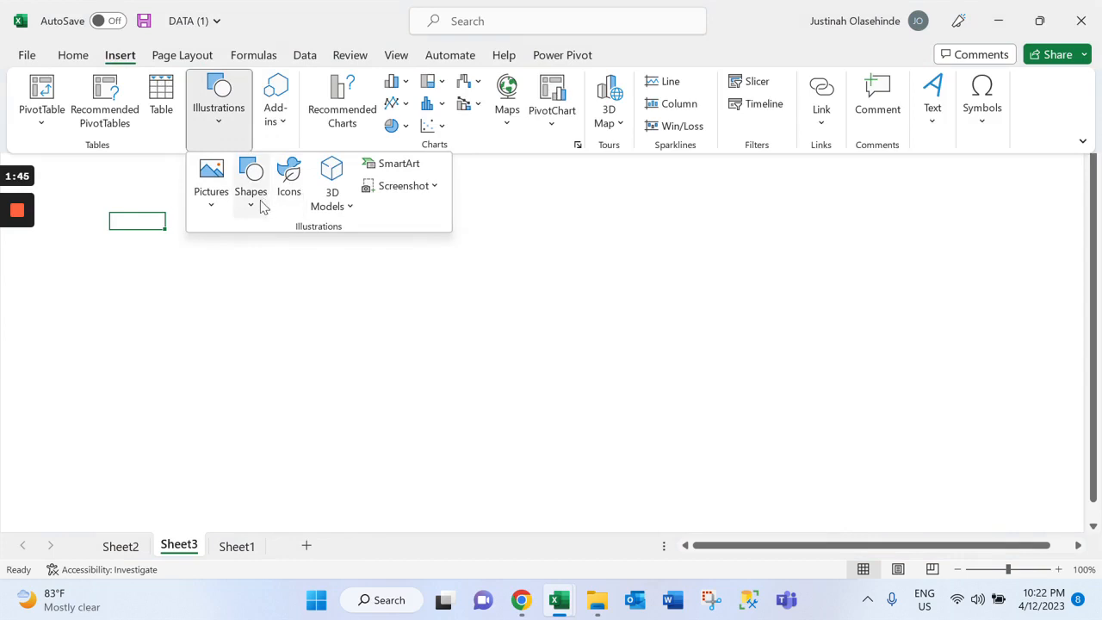
left_click(119, 71)
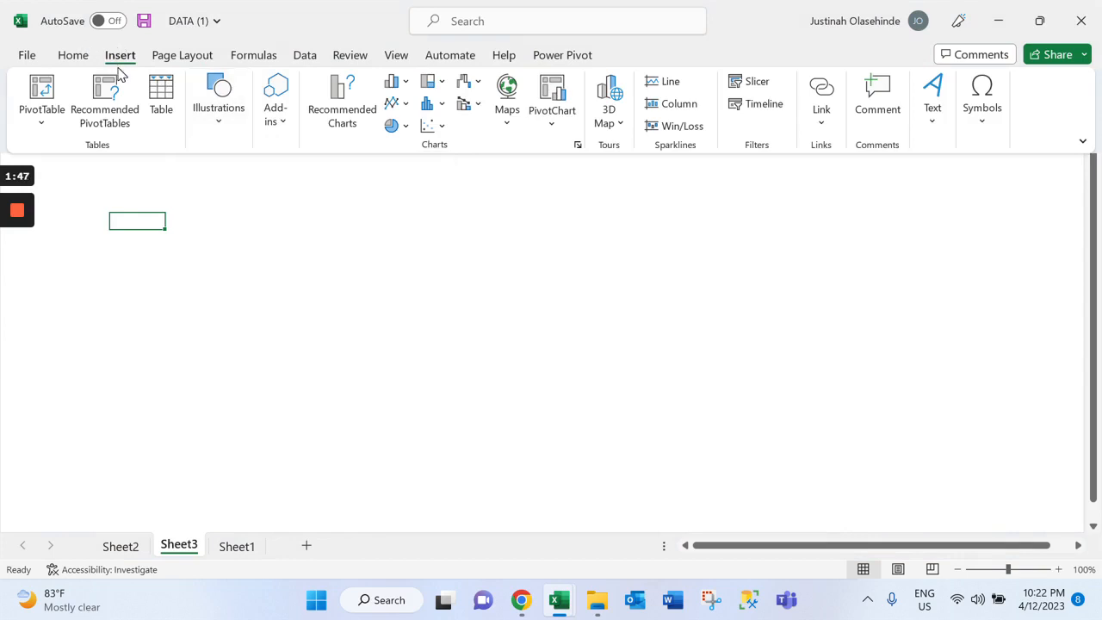
left_click(231, 129)
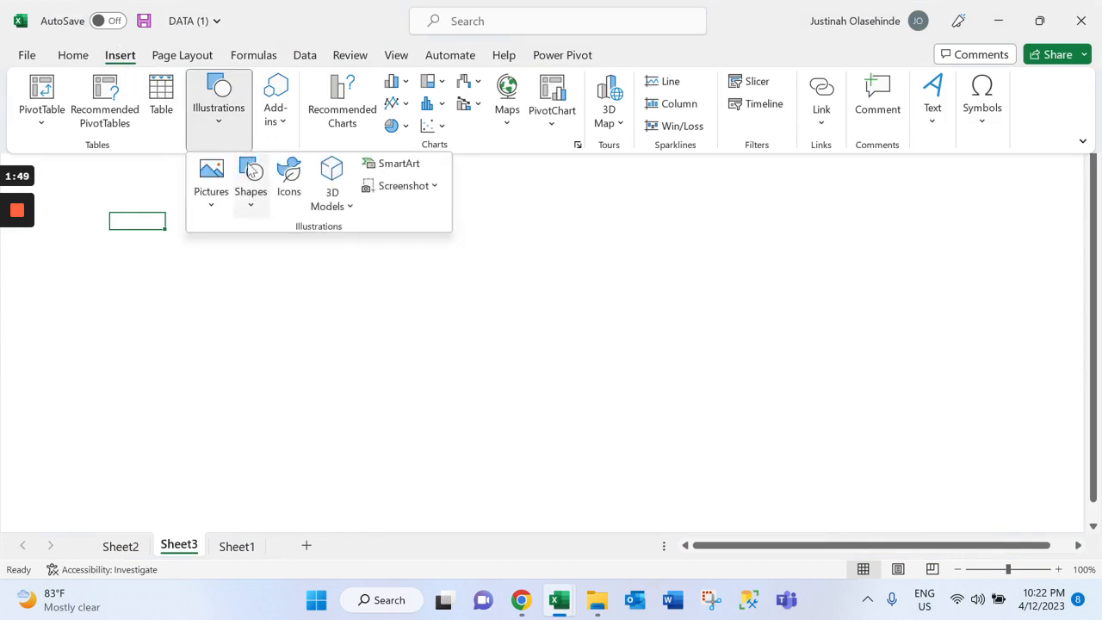
left_click(247, 217)
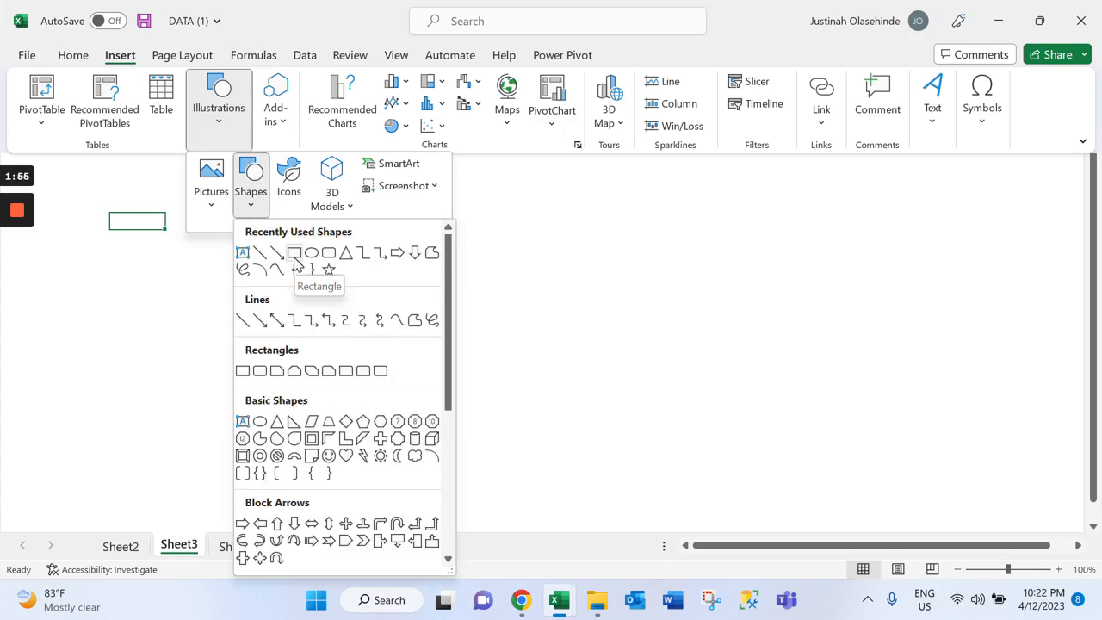
left_click(294, 254)
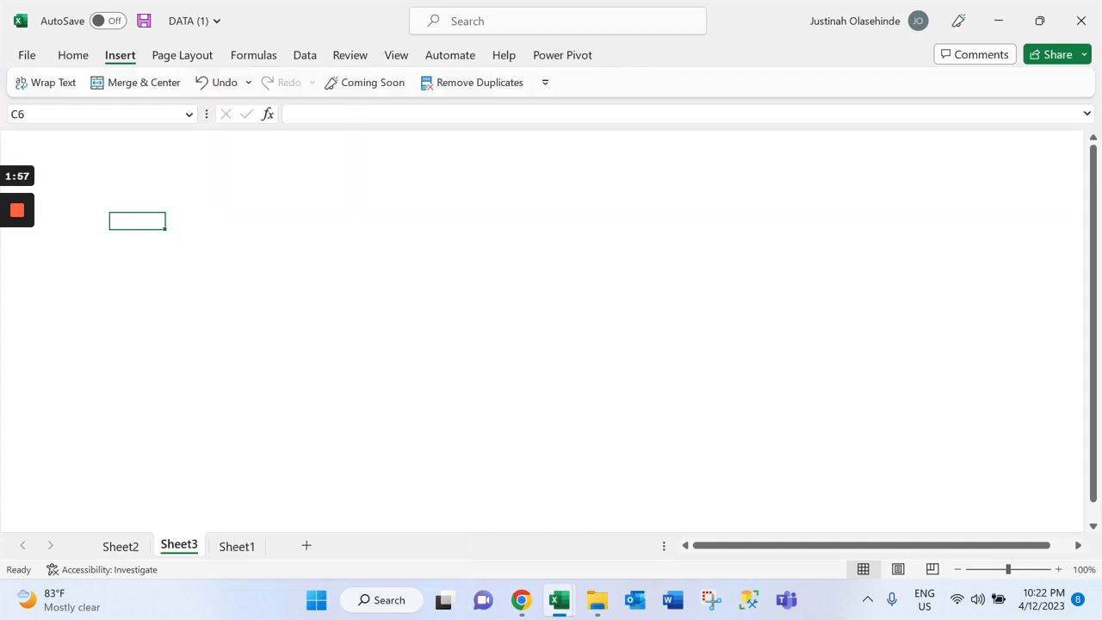
left_click_drag(8, 134, 1083, 205)
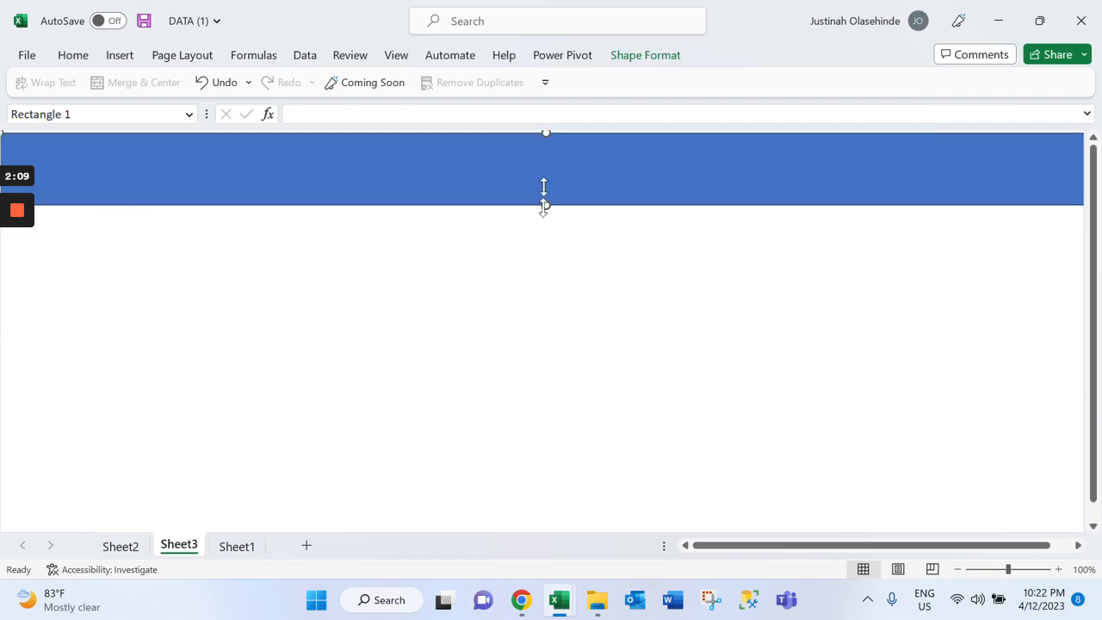
left_click_drag(543, 205, 543, 186)
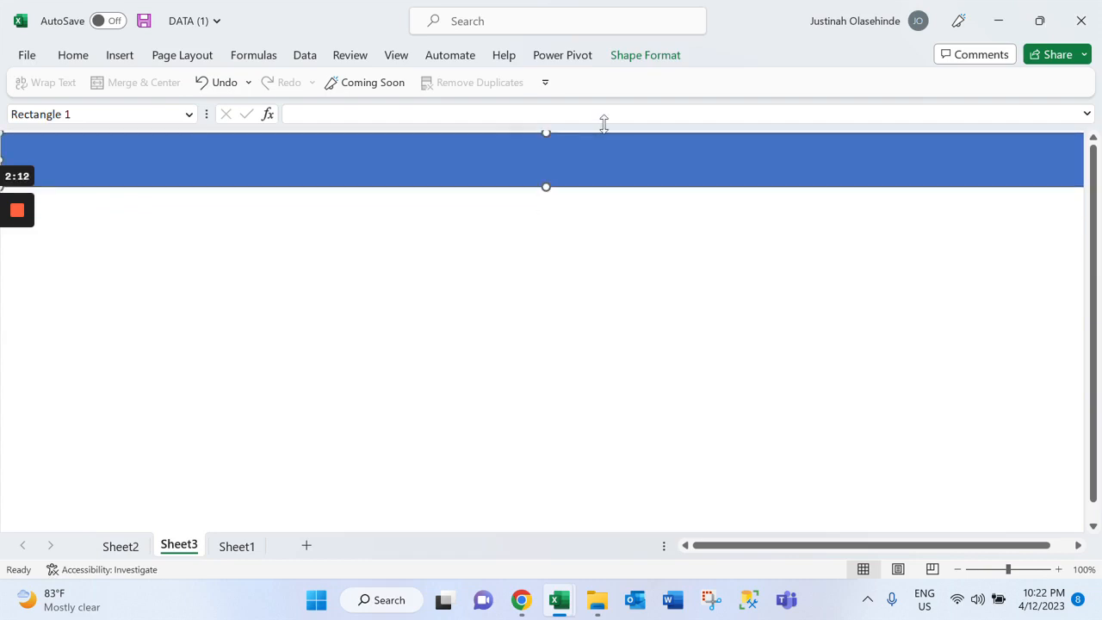
Fill the banner rectangle with standard green and remove its outline
left_click(640, 57)
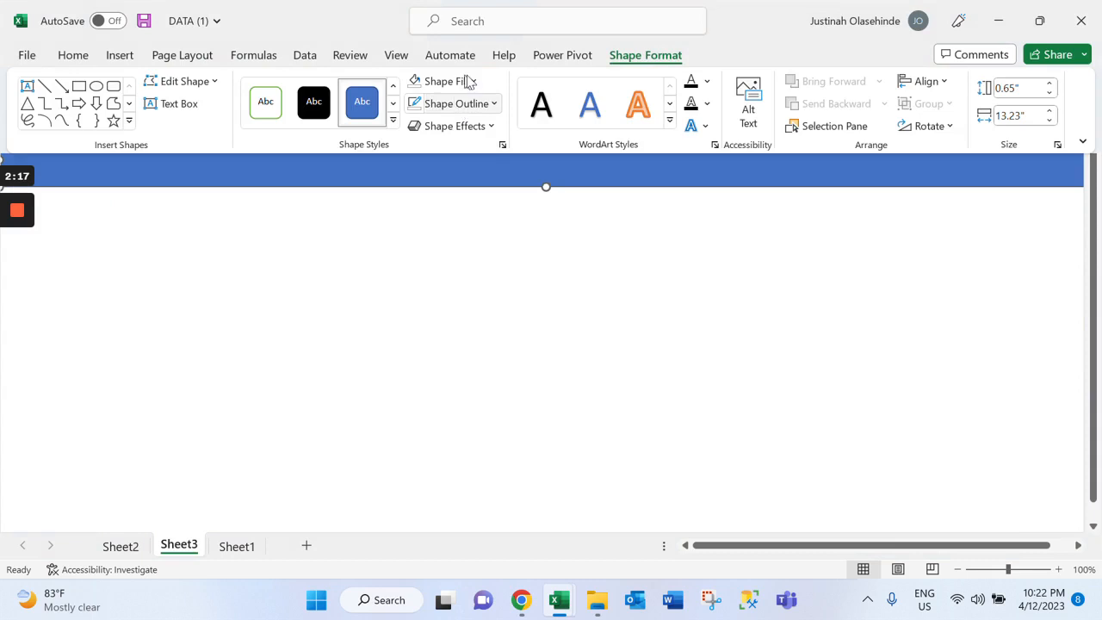
left_click(469, 80)
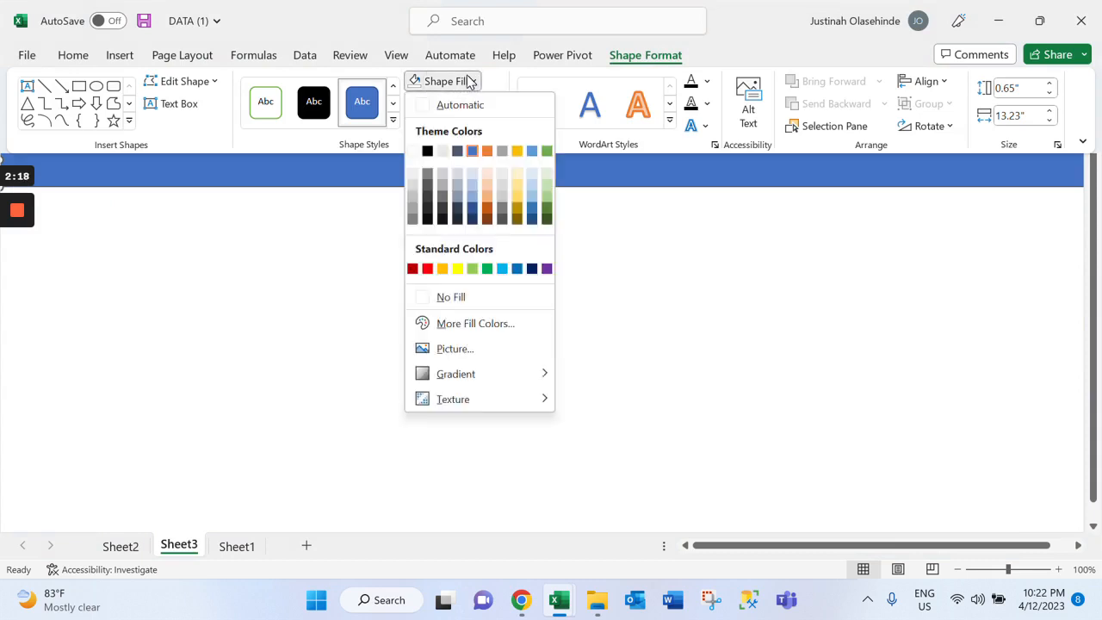
left_click(488, 269)
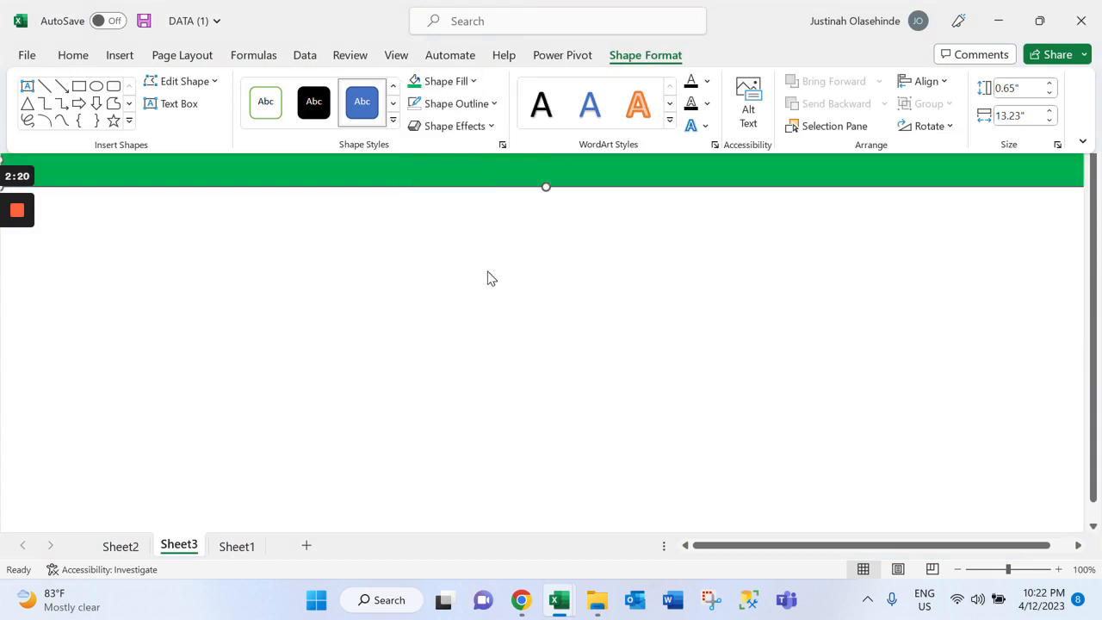
left_click(490, 103)
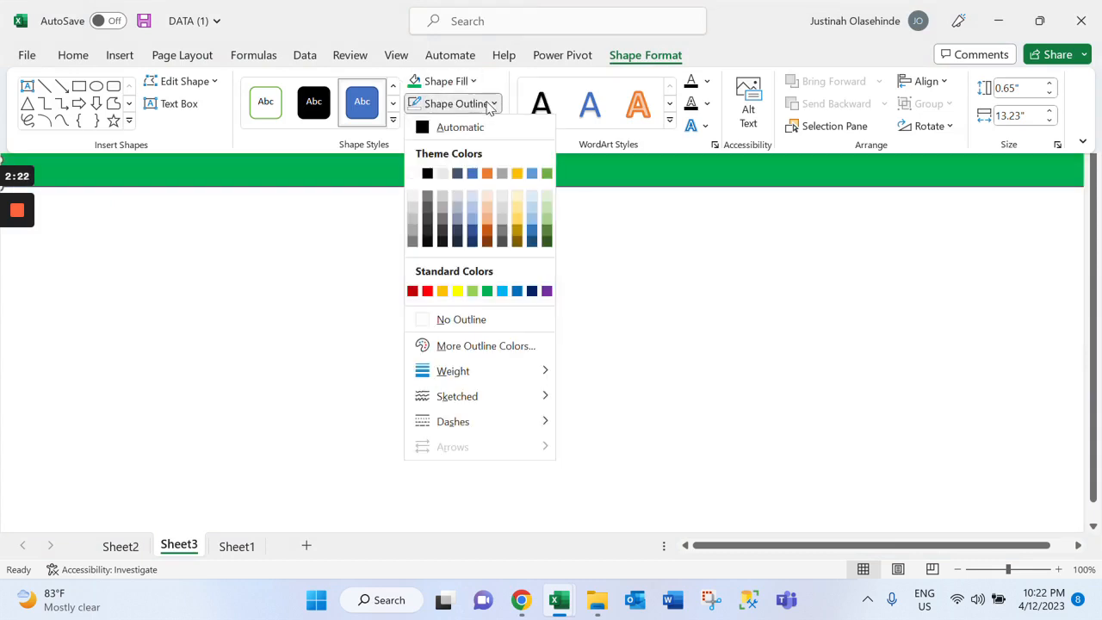
left_click(477, 320)
left_click(363, 277)
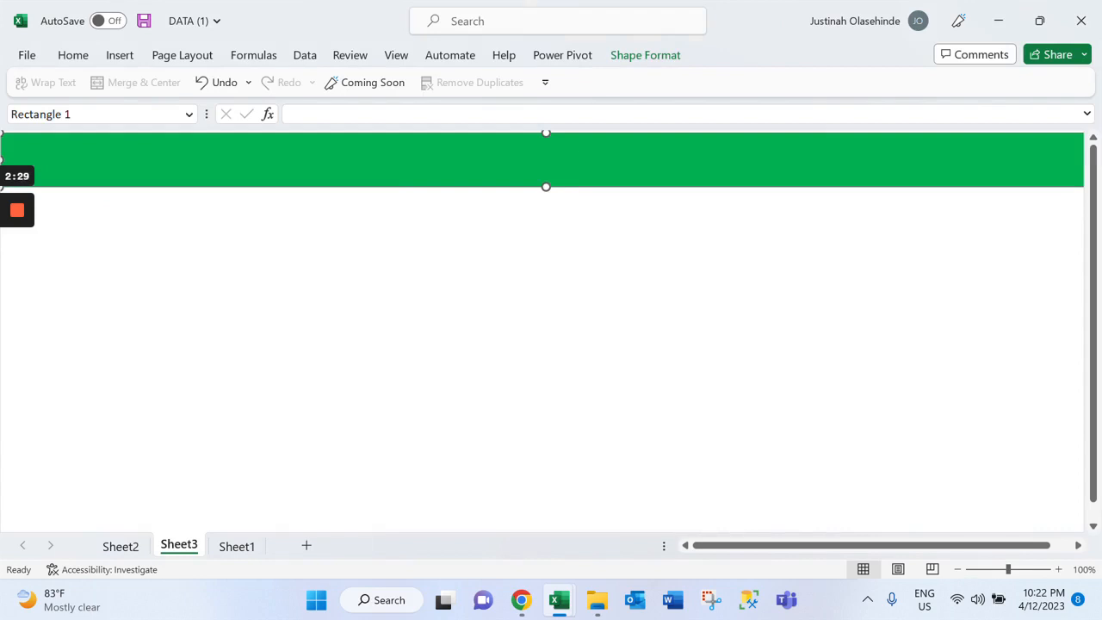
Select all four doughnut charts on Sheet2 and paste them onto Sheet3 below the green banner
left_click(142, 546)
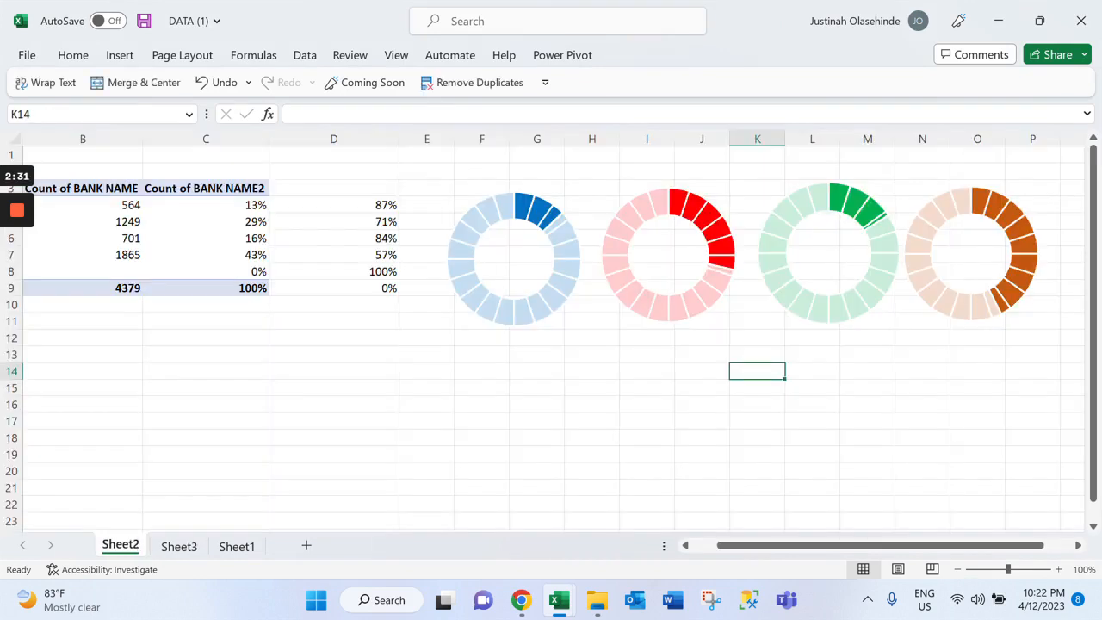
left_click(514, 259)
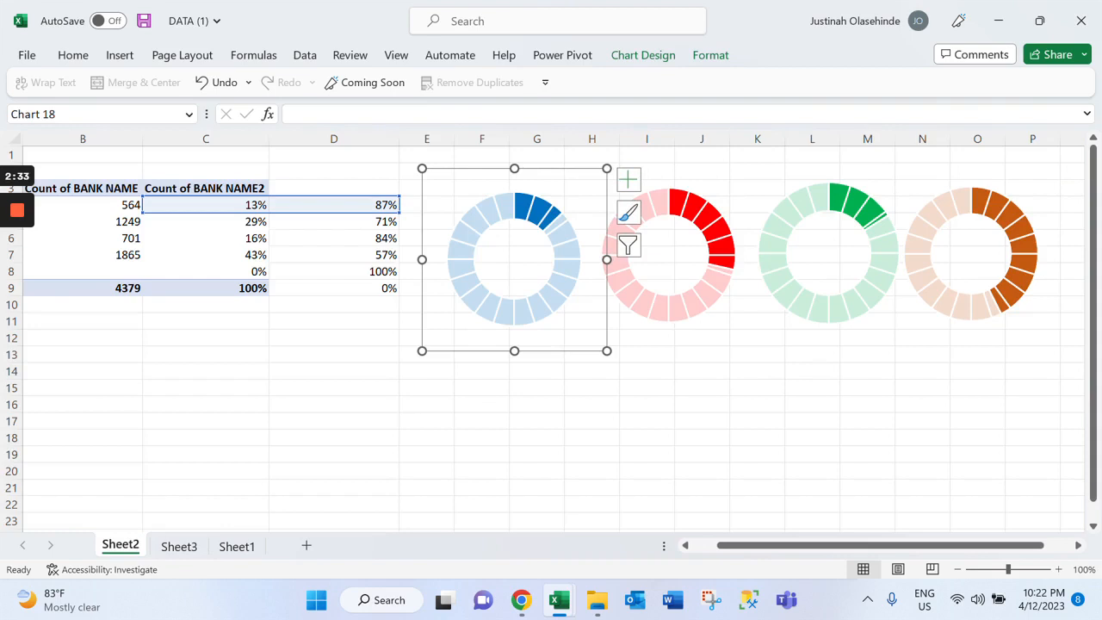
left_click(686, 259, "ctrl")
left_click(812, 338, "ctrl")
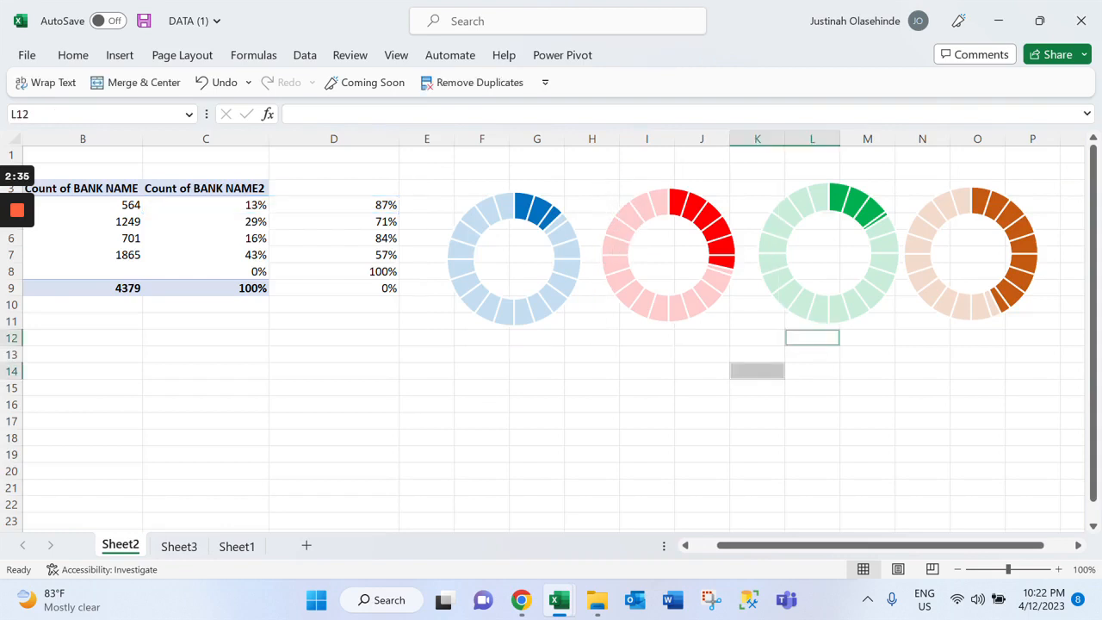
left_click(547, 296)
left_click(684, 297, "ctrl")
left_click(829, 297, "ctrl")
left_click(972, 297, "ctrl")
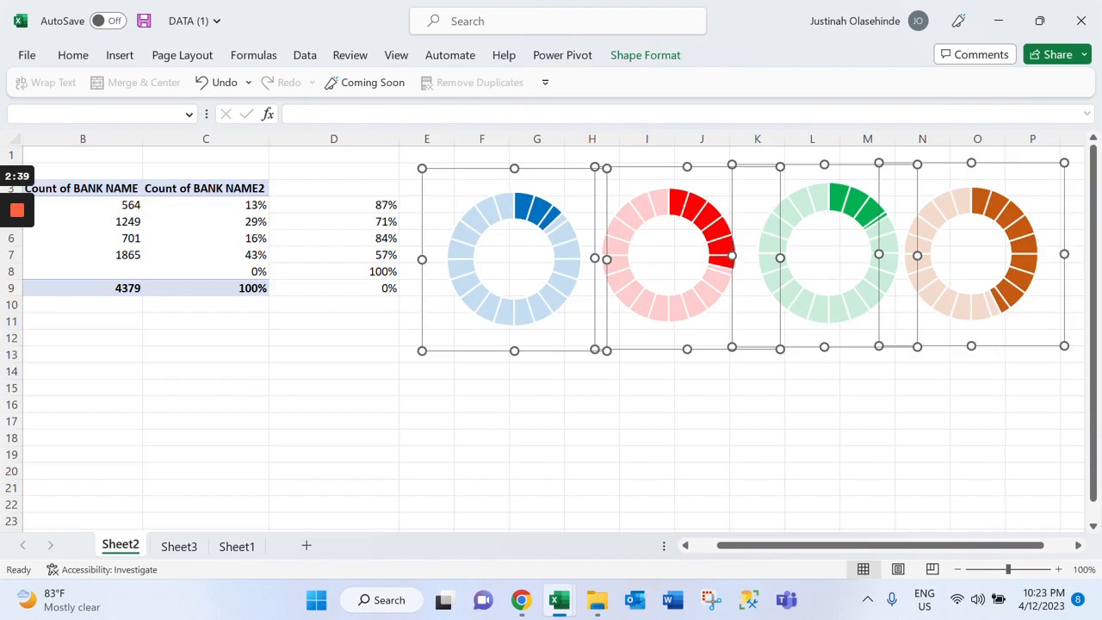
key("Delete")
left_click(180, 546)
key("Escape")
key("ctrl+v")
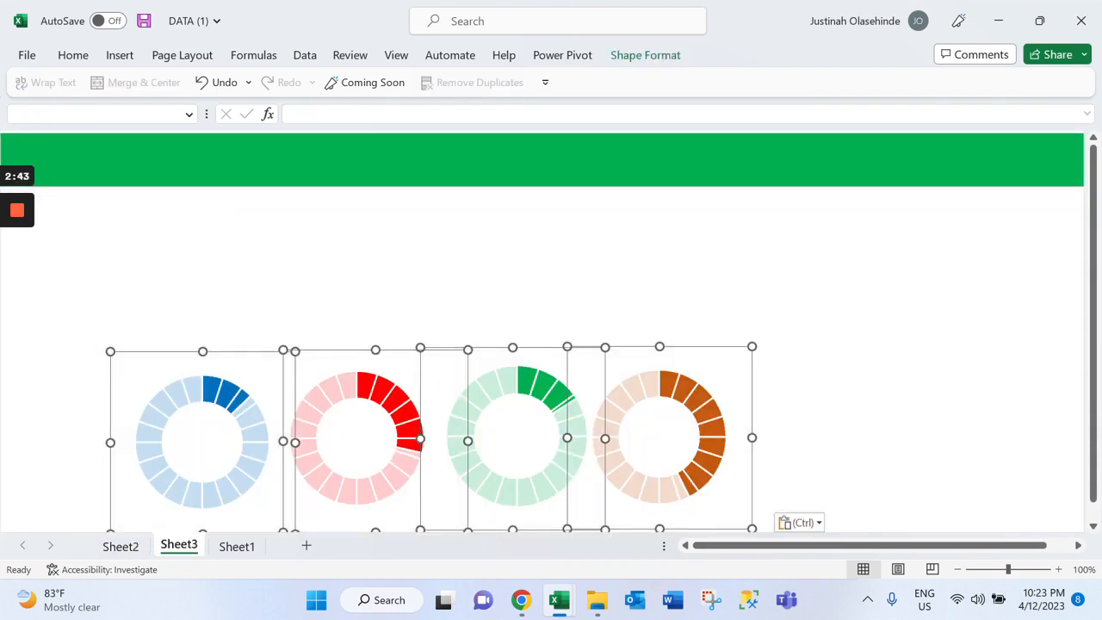
left_click(249, 288)
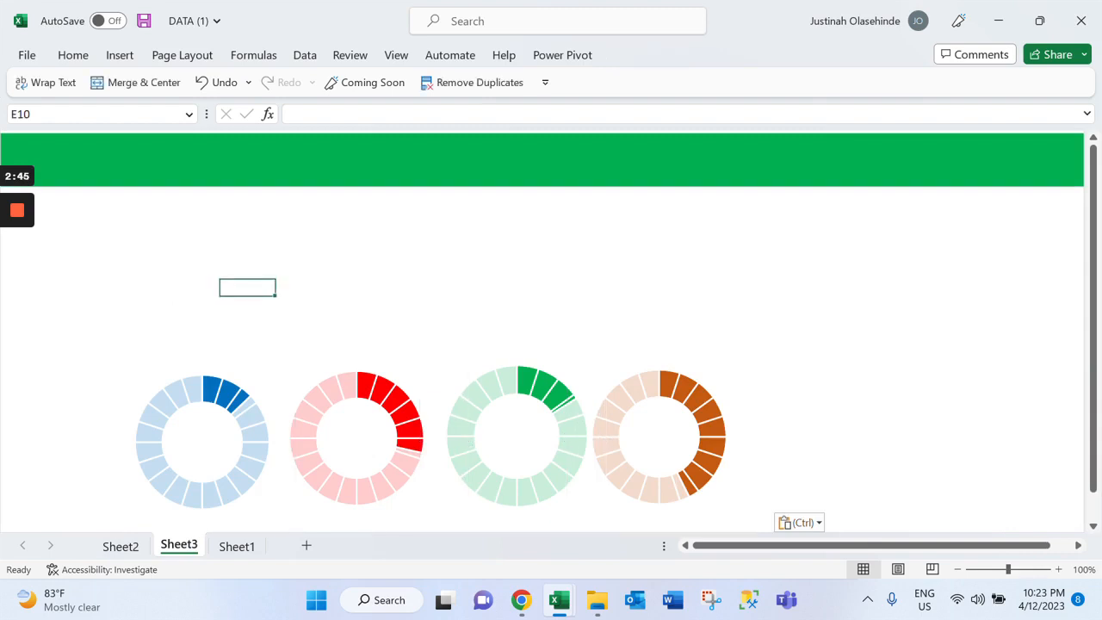
Move the blue doughnut chart on Sheet3 up to the left edge, just beneath the green banner
left_click(256, 387)
left_click_drag(286, 360, 176, 229)
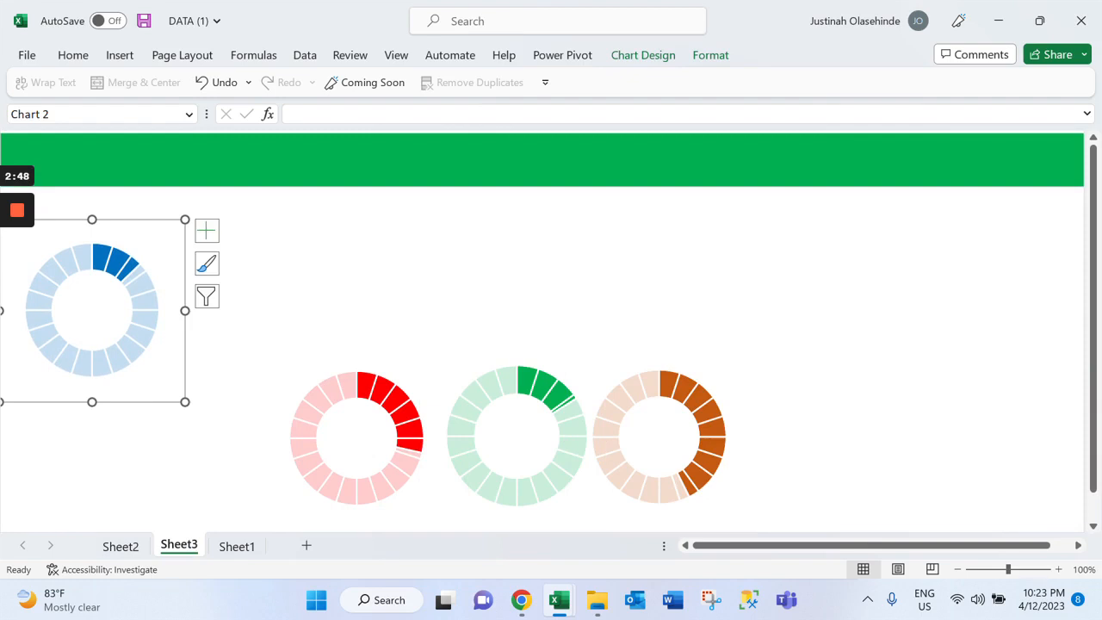
Spread the orange and green doughnut charts out to the right, and raise the red doughnut chart toward the blue chart's level
left_click(750, 349)
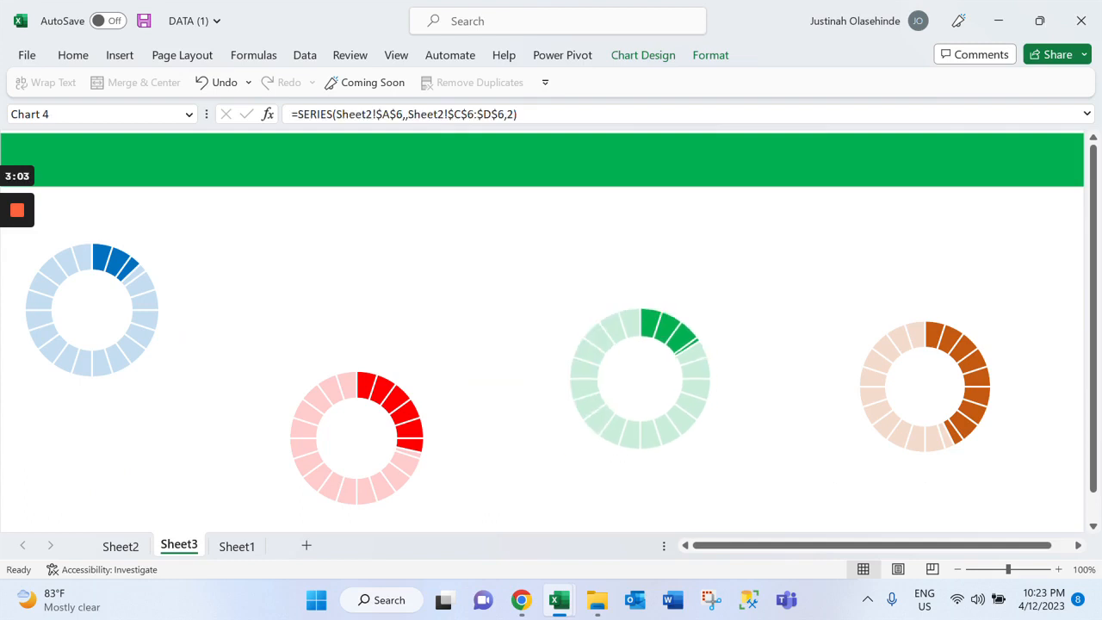
left_click(637, 380)
left_click(406, 428)
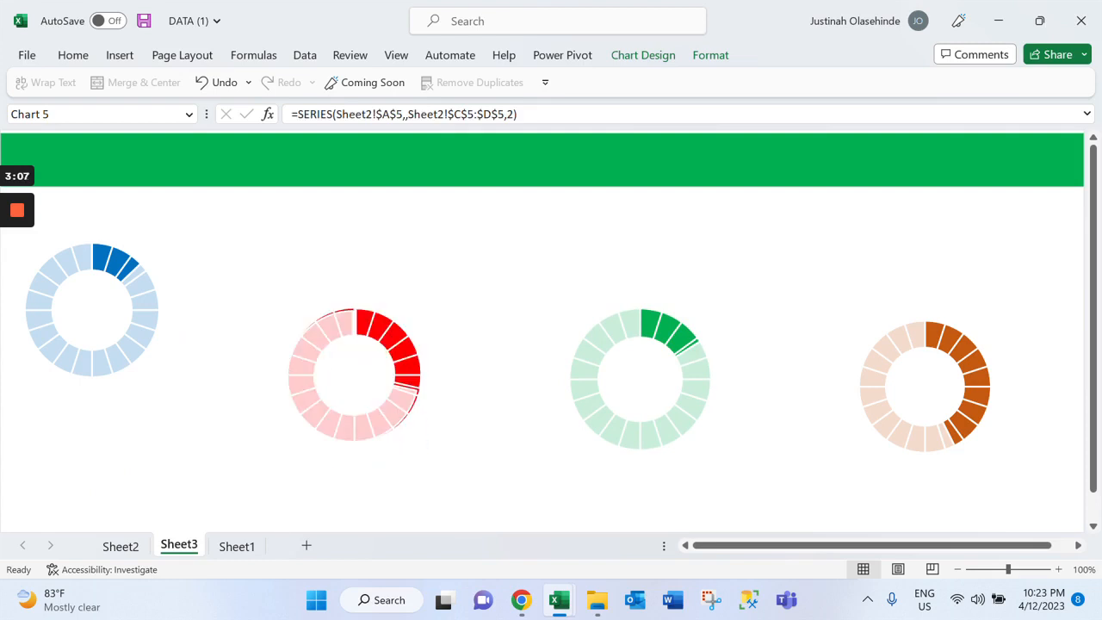
left_click_drag(422, 439, 428, 388)
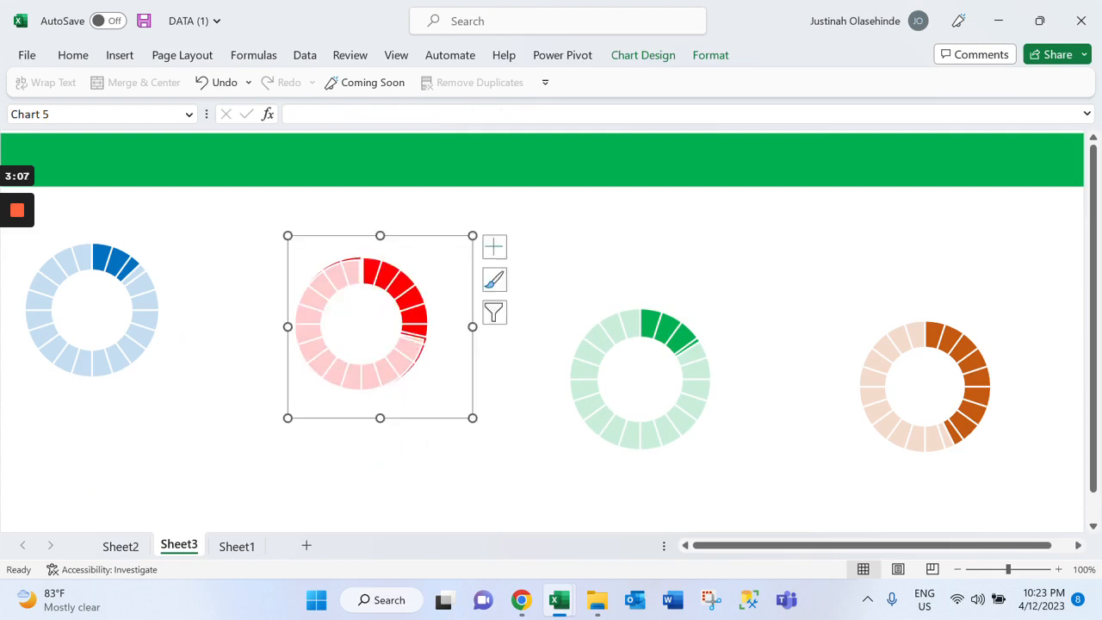
key("ctrl+z")
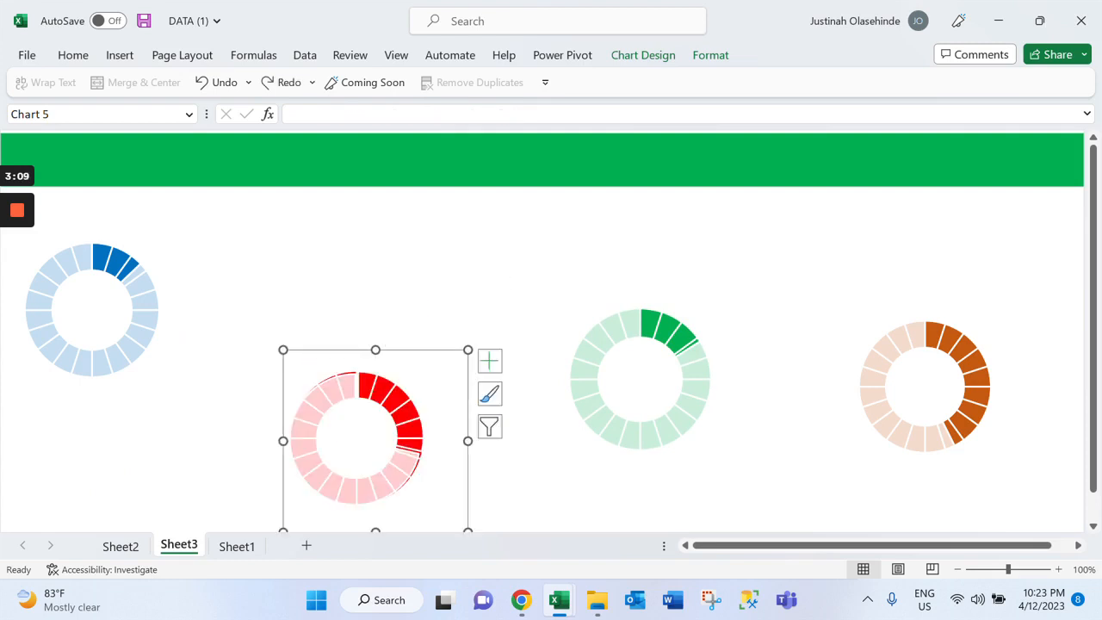
left_click(411, 427)
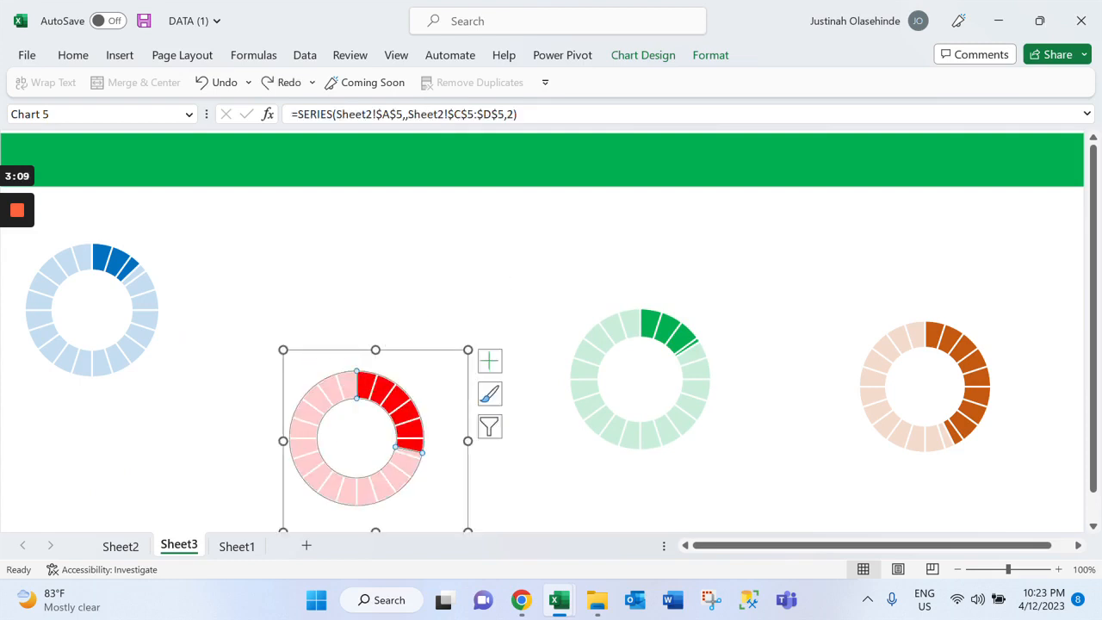
left_click_drag(439, 394, 438, 288)
Raise the green and orange doughnut charts on Sheet3 into a row with the blue and red ones
left_click(673, 317)
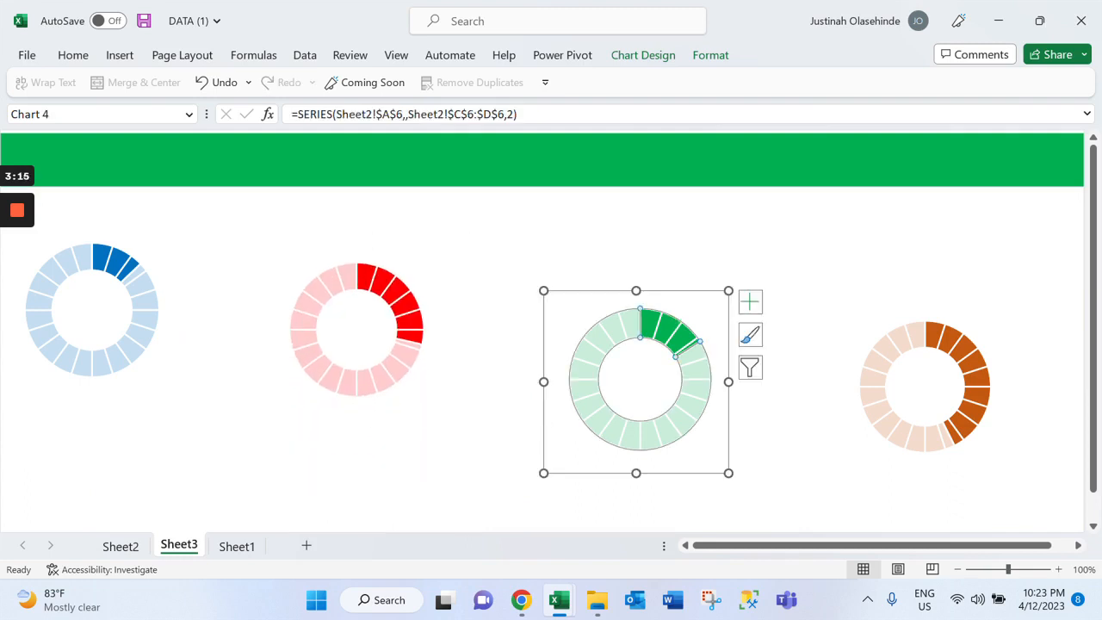
left_click(742, 301)
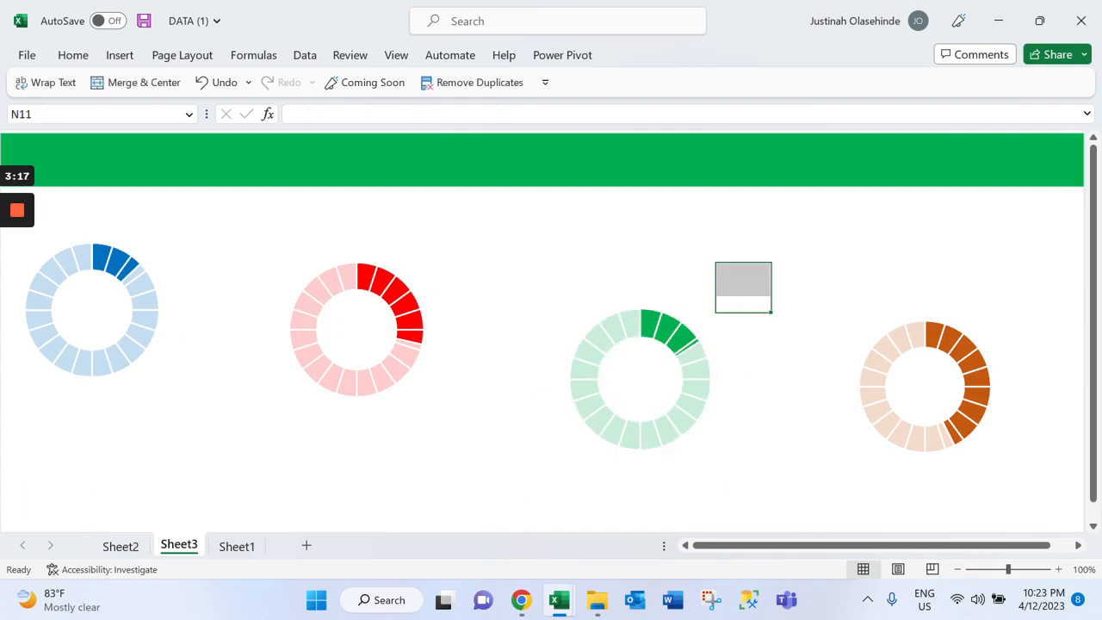
left_click(680, 331)
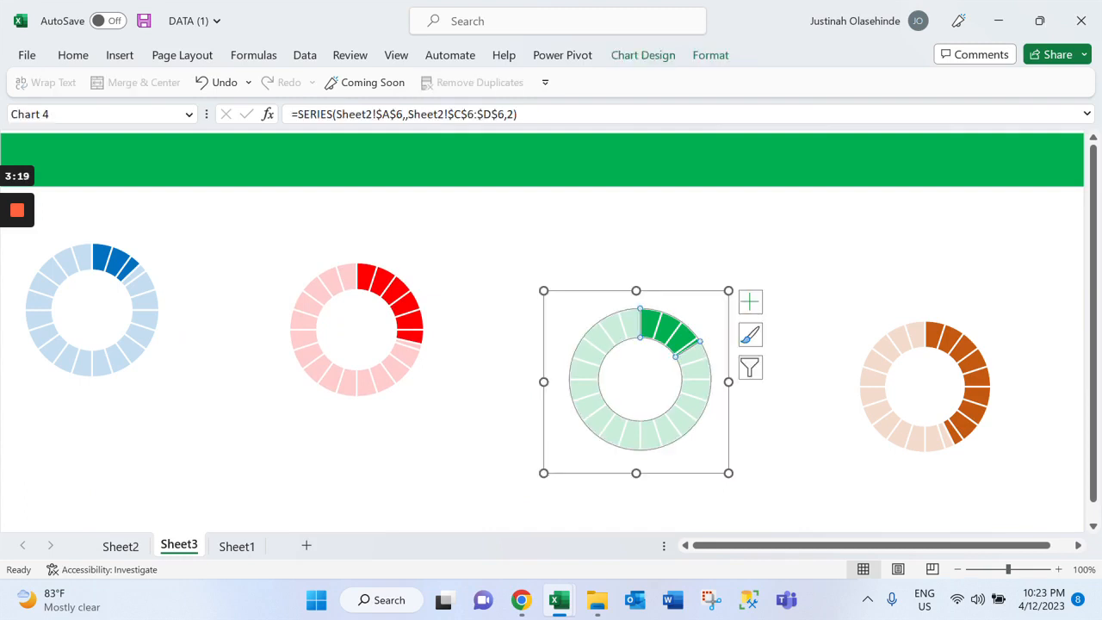
left_click_drag(702, 314, 677, 260)
left_click(415, 281)
left_click_drag(925, 336, 866, 272)
left_click_drag(865, 272, 866, 256)
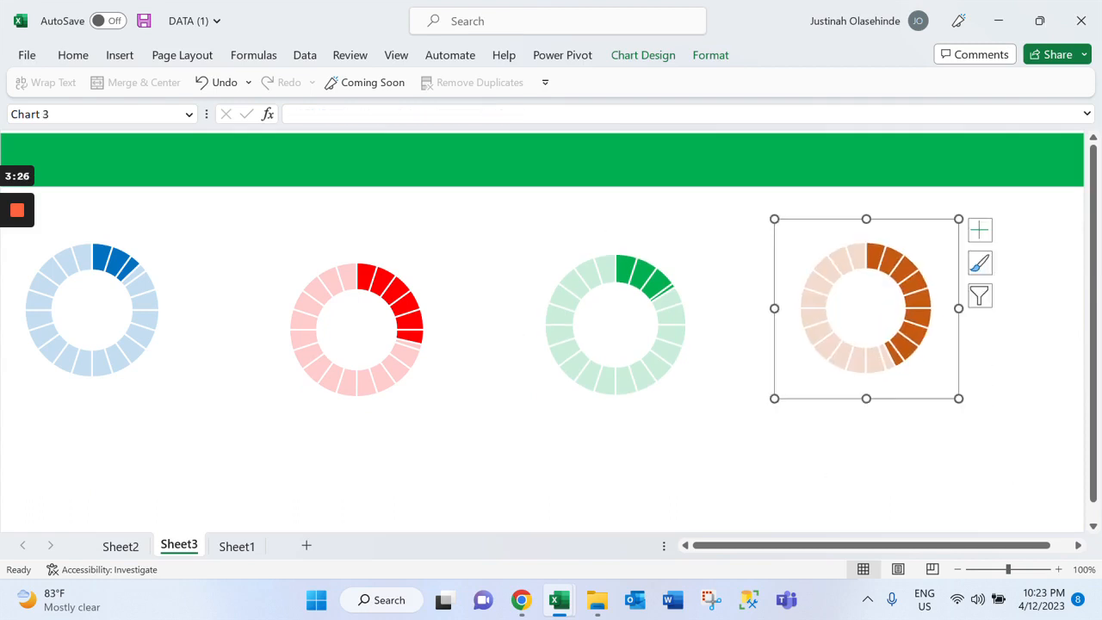
left_click(525, 387)
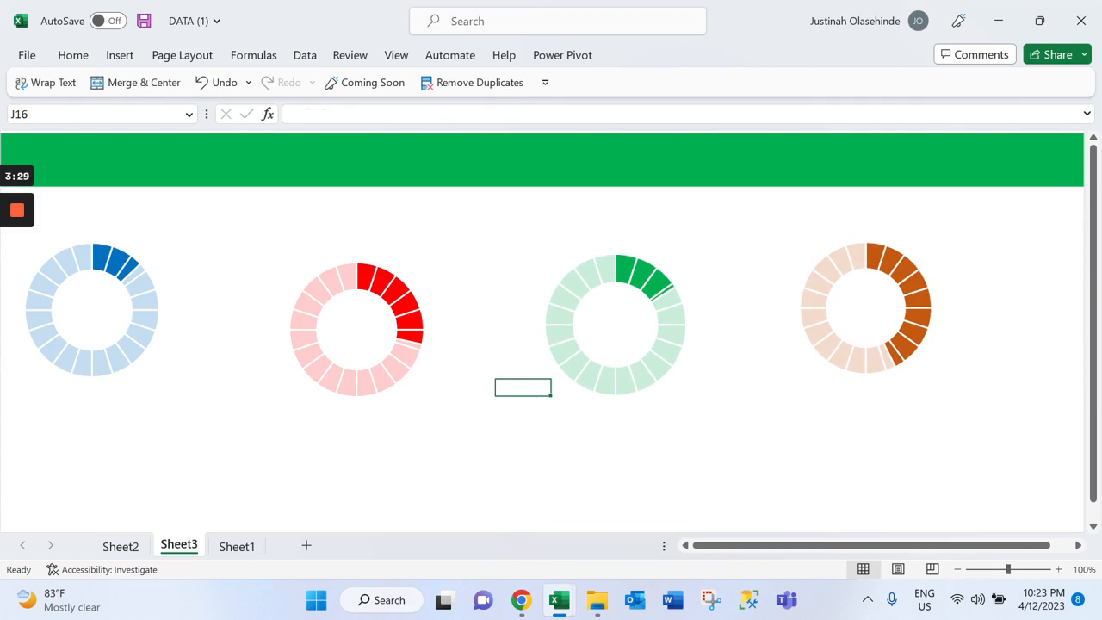
Nudge the red doughnut chart slightly upward to align it better with the neighbouring charts
left_click(399, 357)
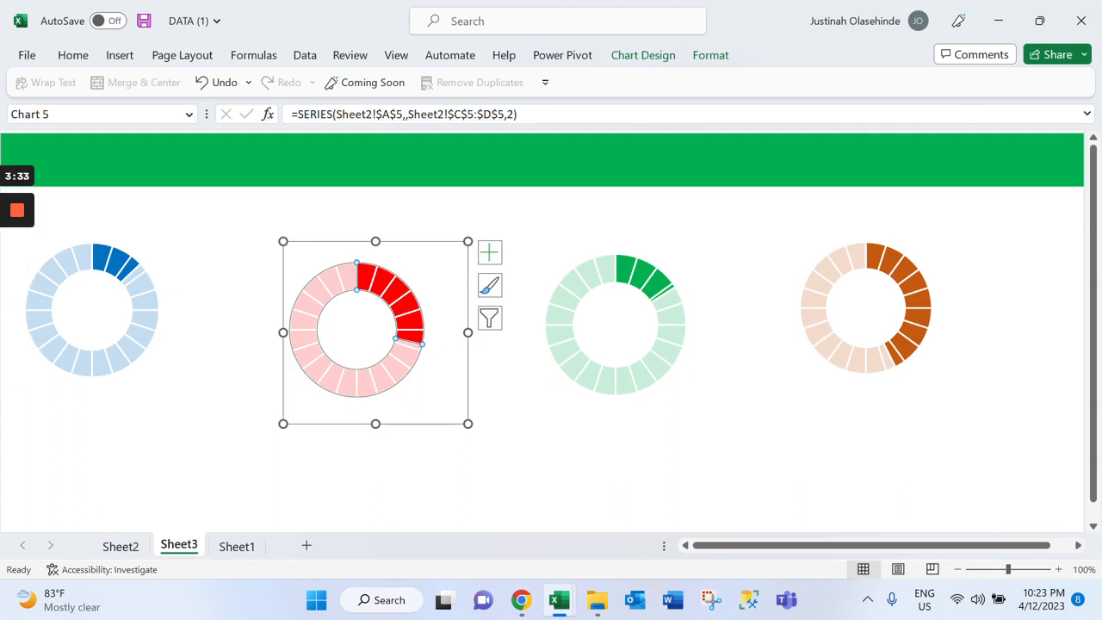
left_click(467, 422)
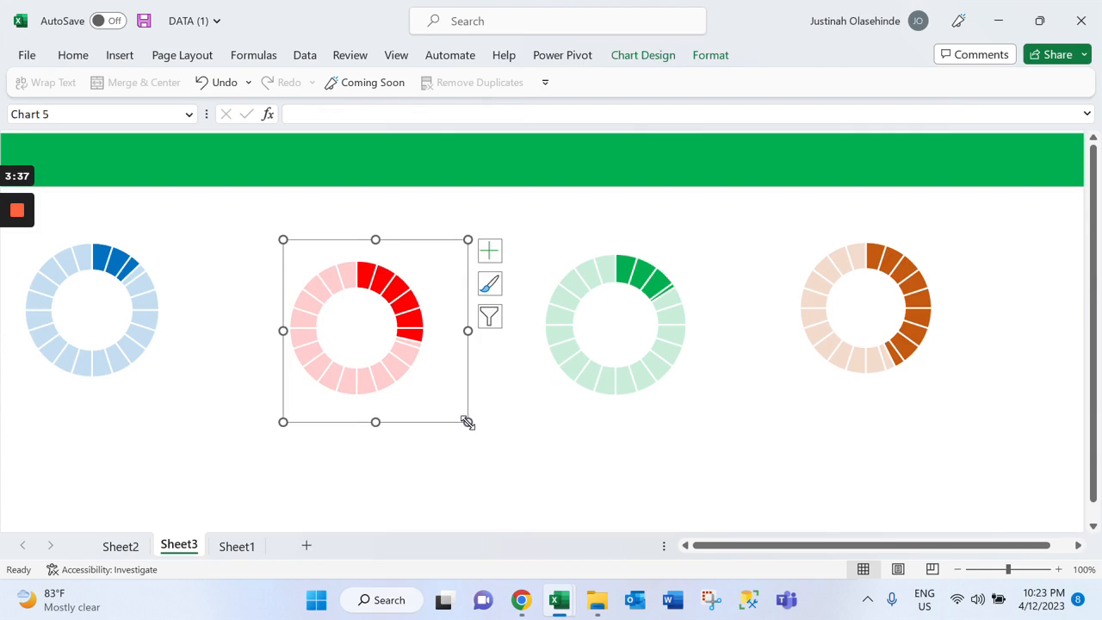
left_click(192, 270)
Draw a small rectangle on Sheet3 just below the gap between the red and green doughnut charts
left_click(119, 54)
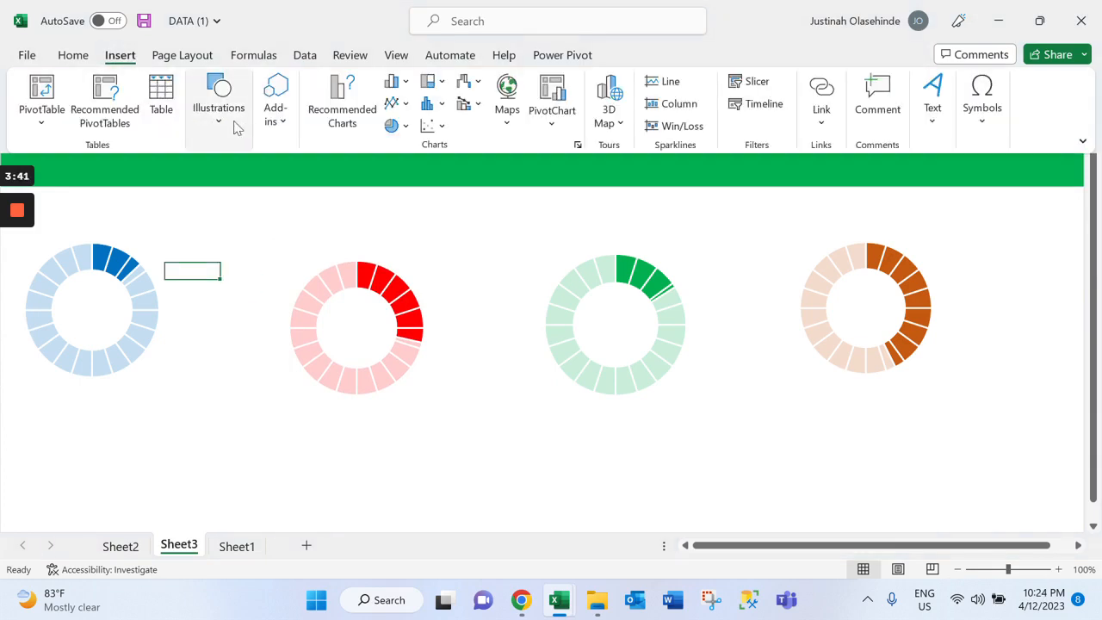
left_click(222, 125)
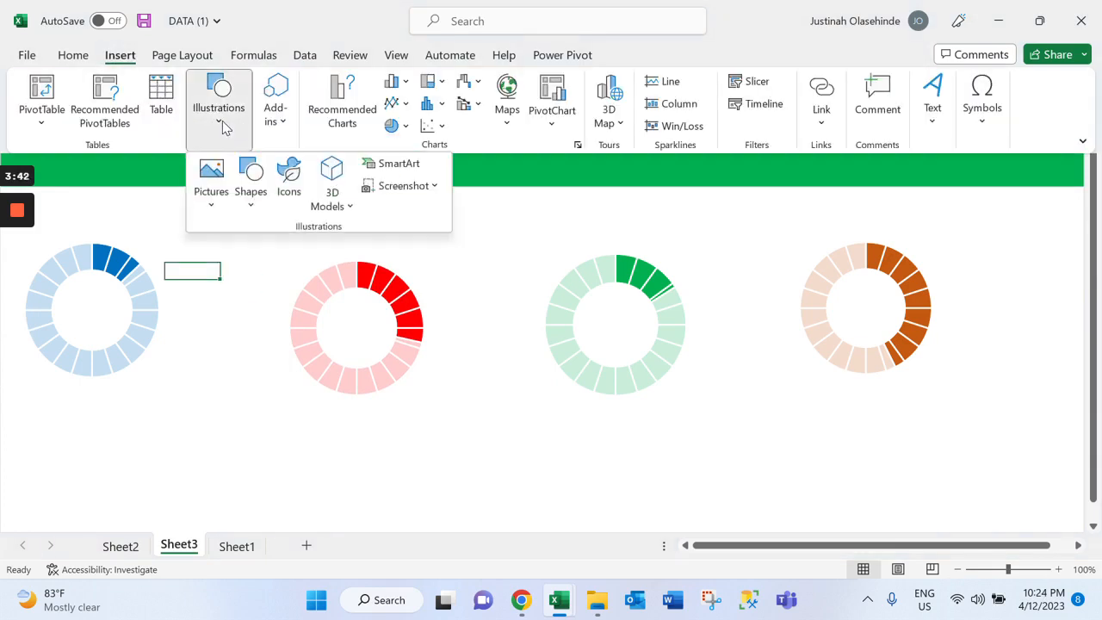
left_click(251, 197)
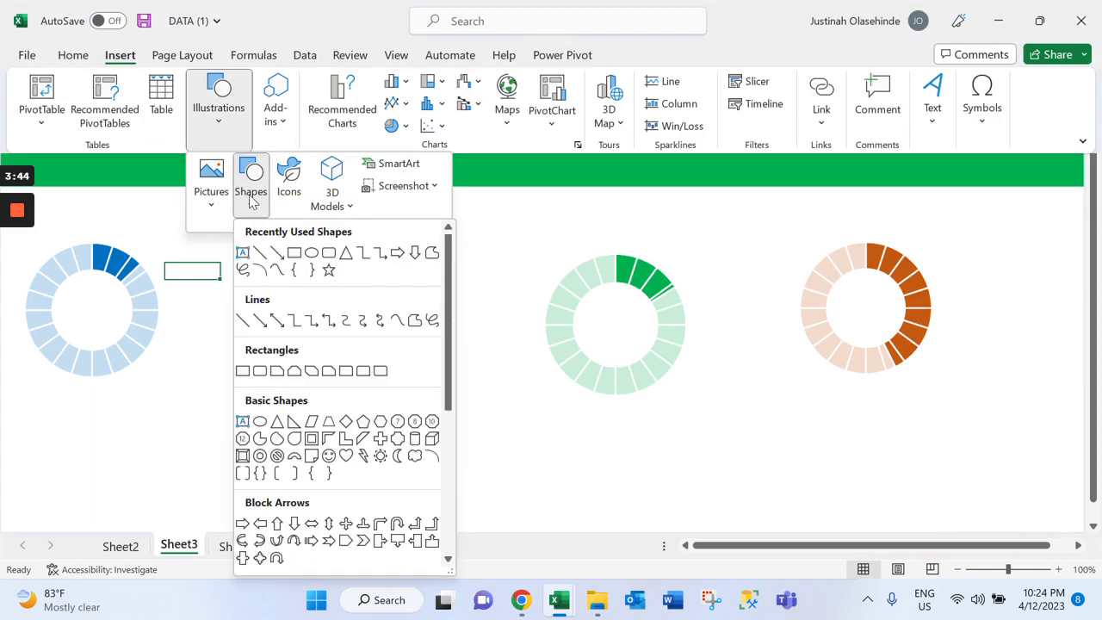
left_click(293, 252)
left_click_drag(403, 415, 526, 463)
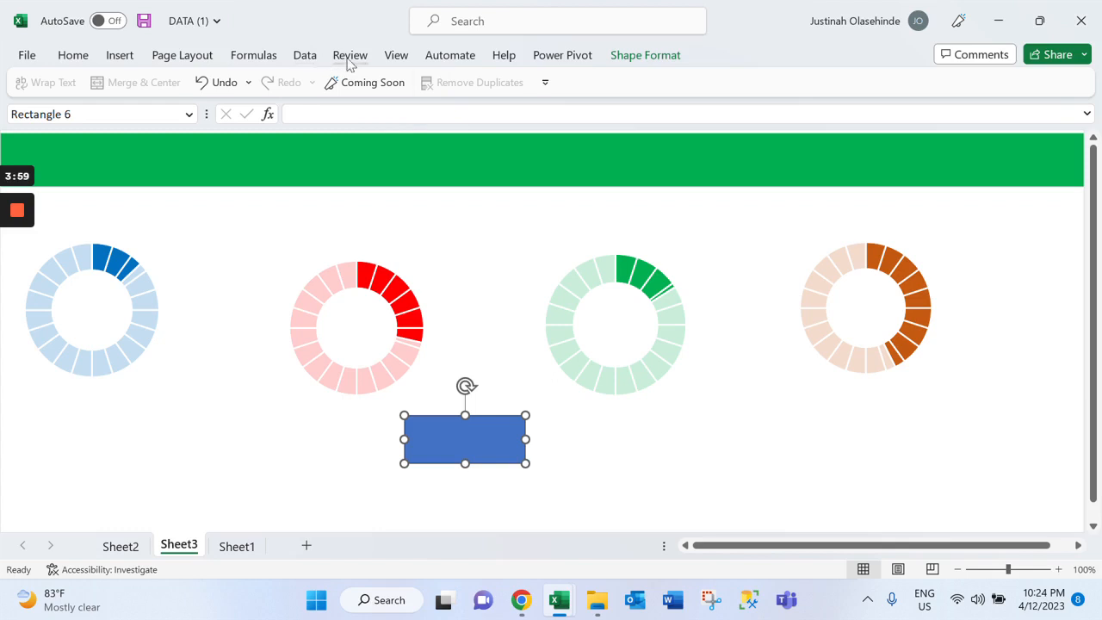
left_click(395, 59)
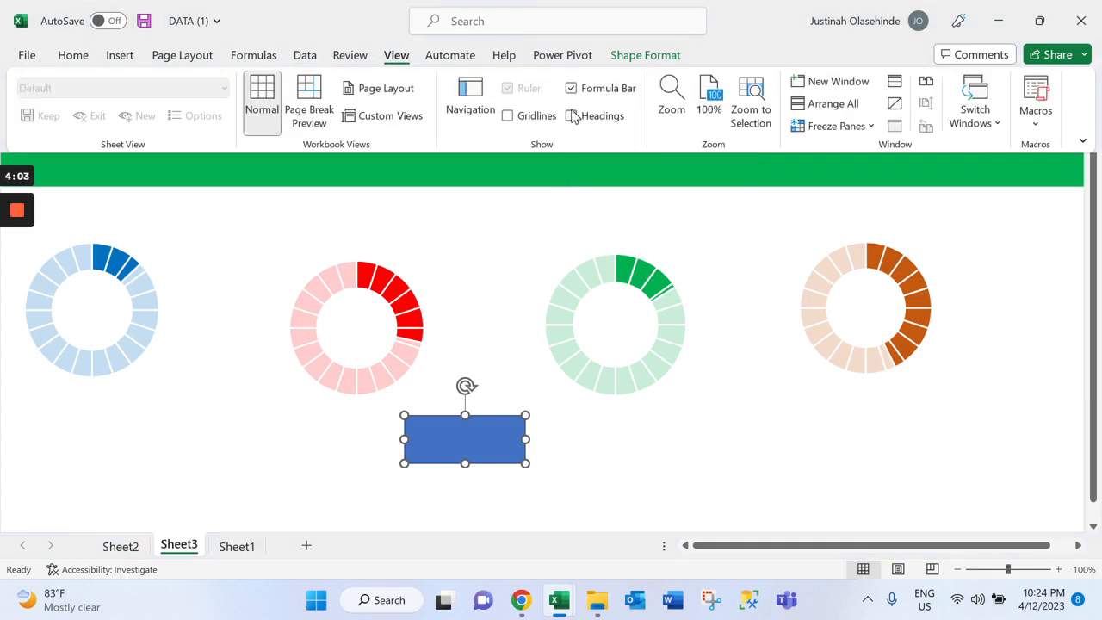
left_click(389, 64)
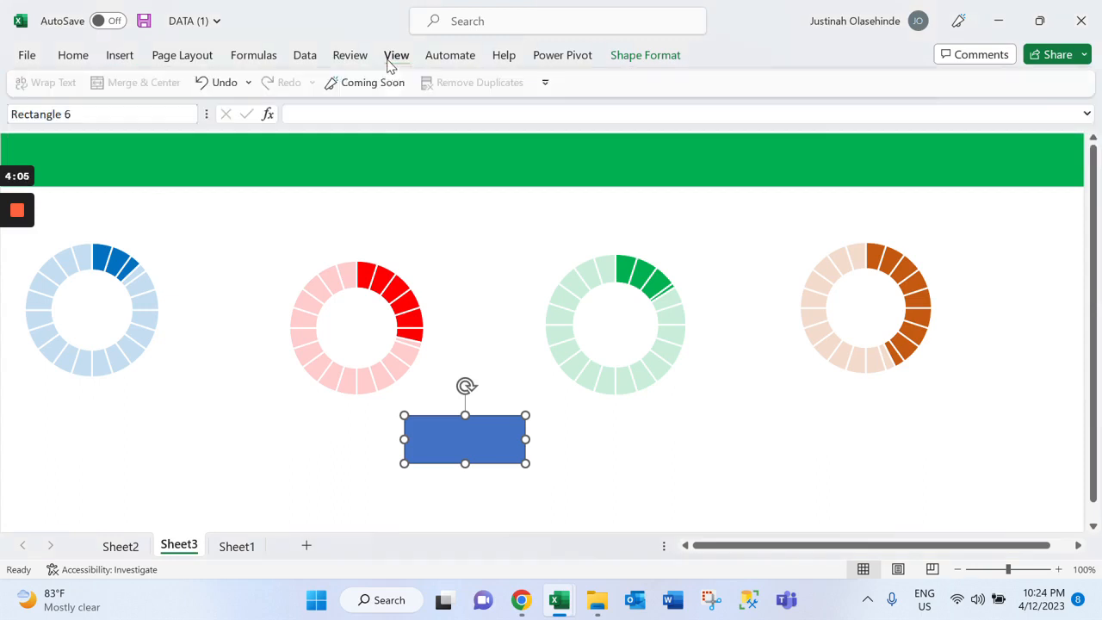
Start a formula for the rectangle that references the EAST count of BANK NAME in cell B4 of the Sheet2 pivot table
left_click(371, 114)
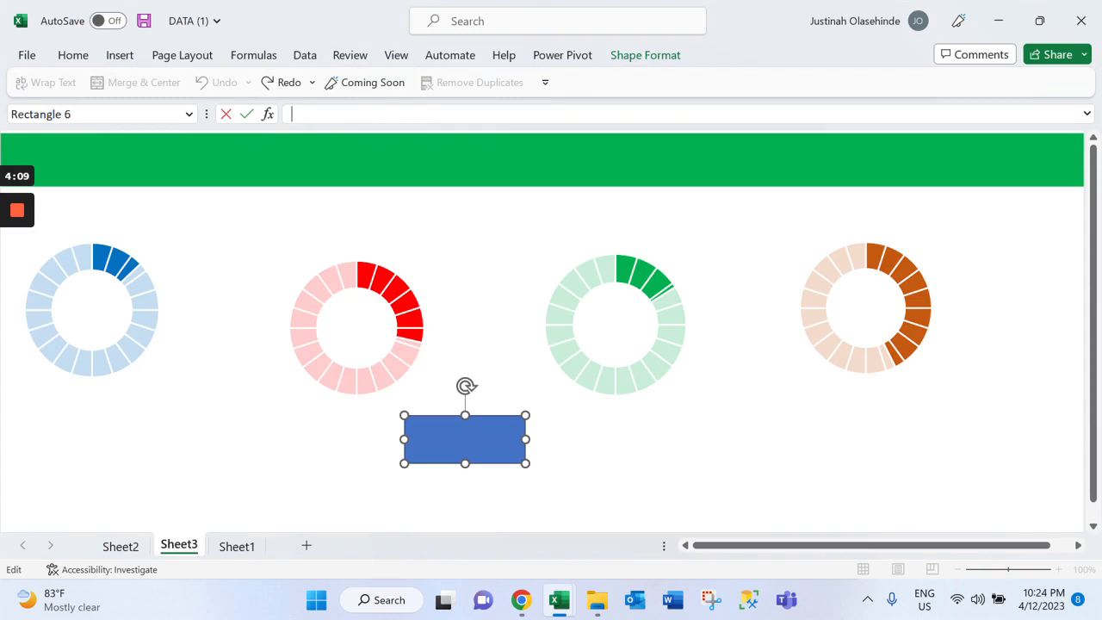
type("=")
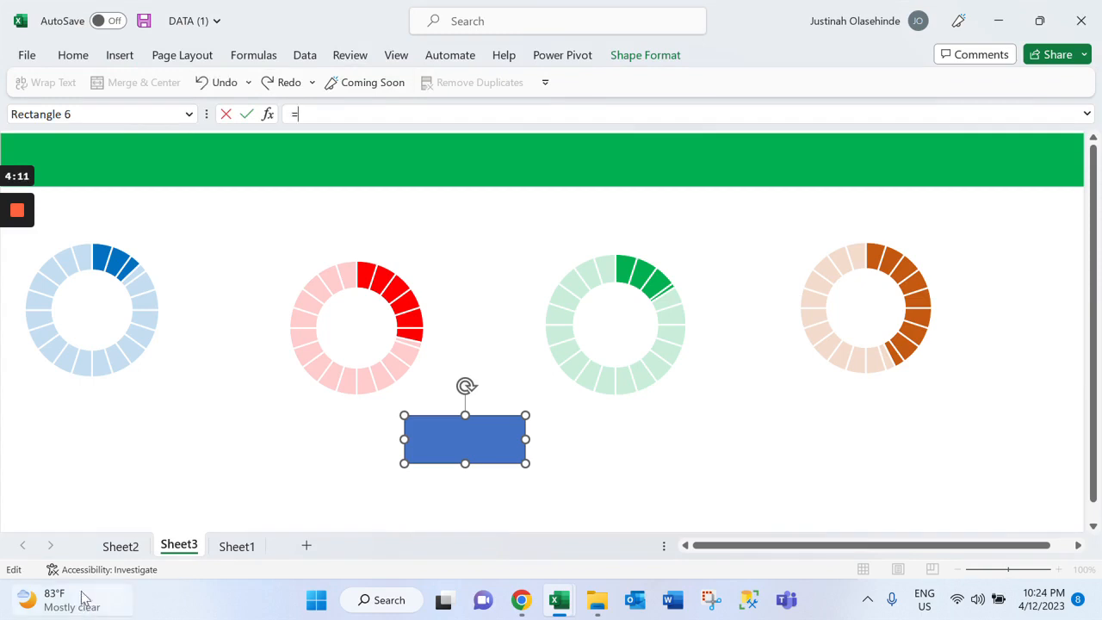
left_click(120, 551)
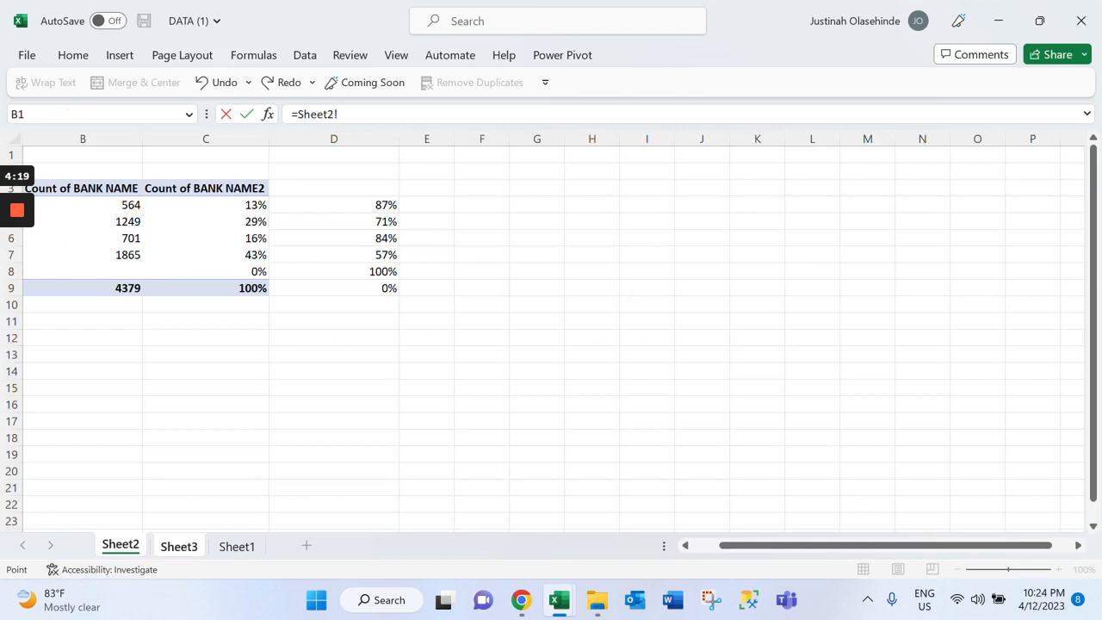
left_click_drag(739, 545, 711, 545)
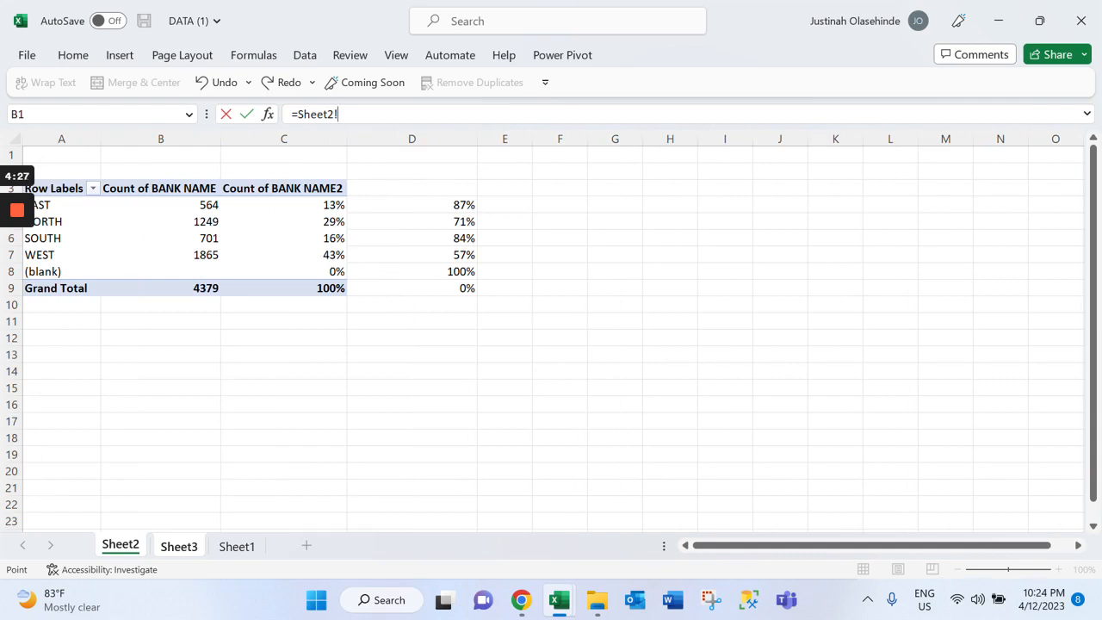
left_click(161, 205)
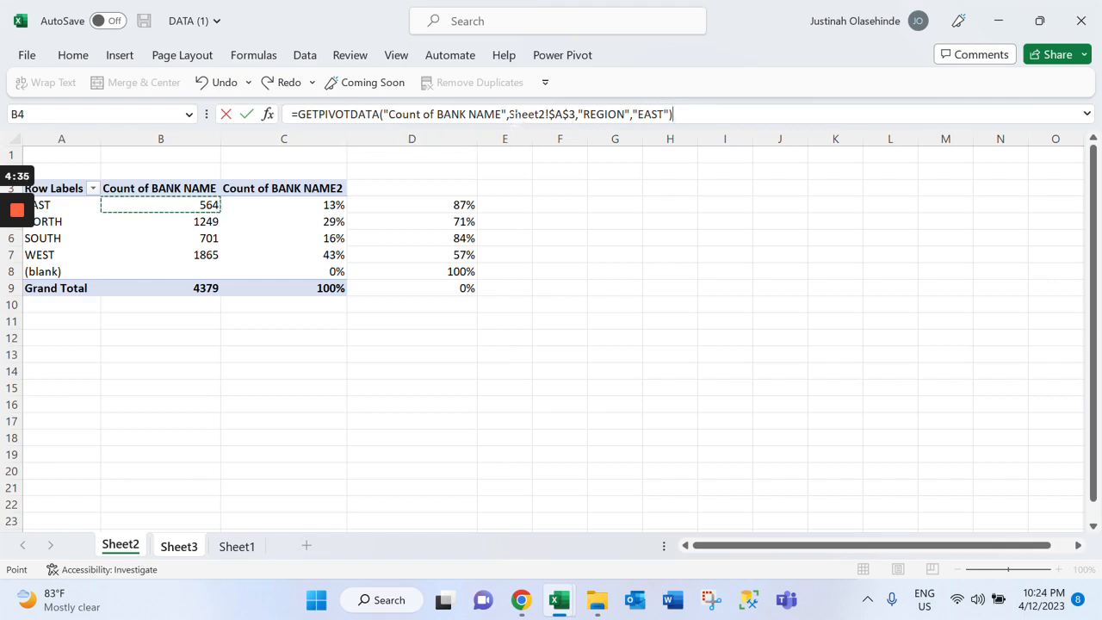
Strip the GETPIVOTDATA function and its field arguments from the rectangle's formula, leaving only =Sheet2!$A$3
left_click_drag(511, 113, 298, 113)
key("BackSpace")
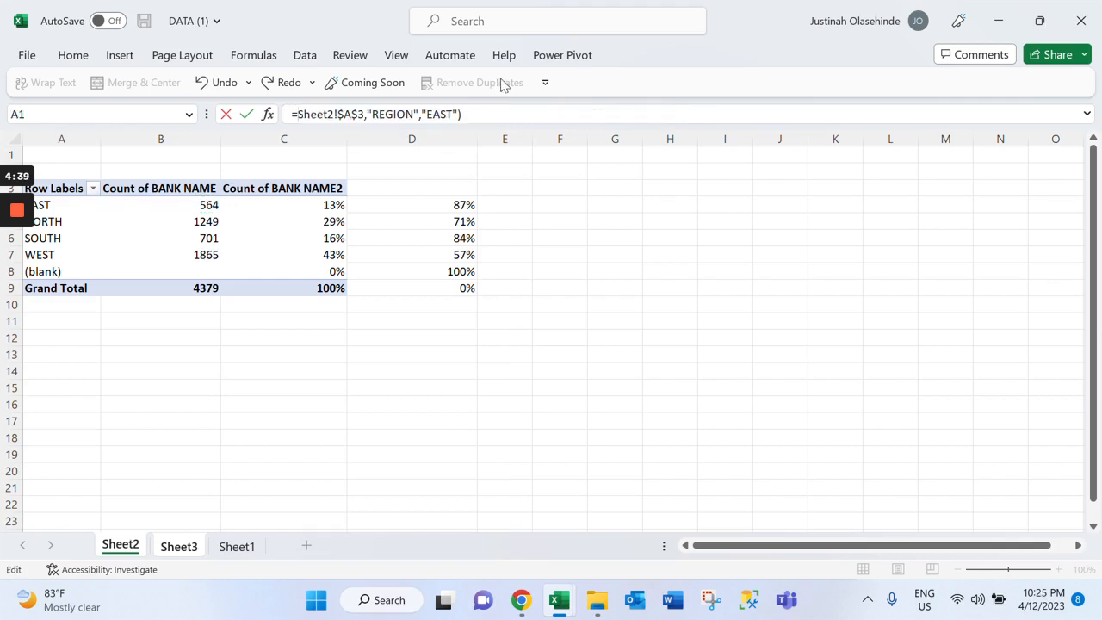
left_click_drag(462, 113, 367, 113)
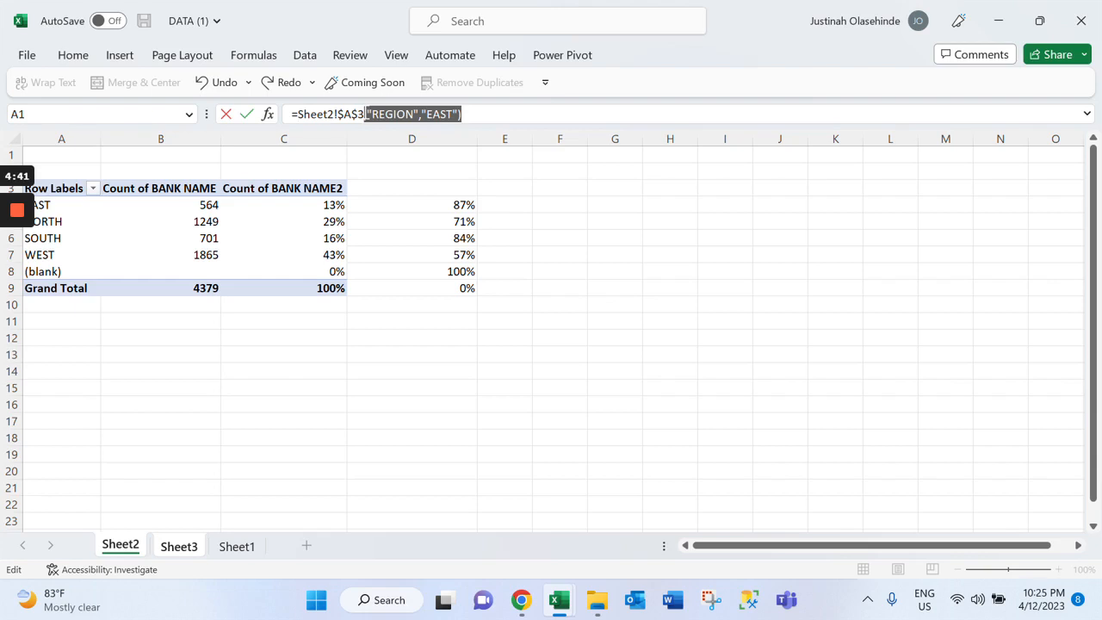
key("BackSpace")
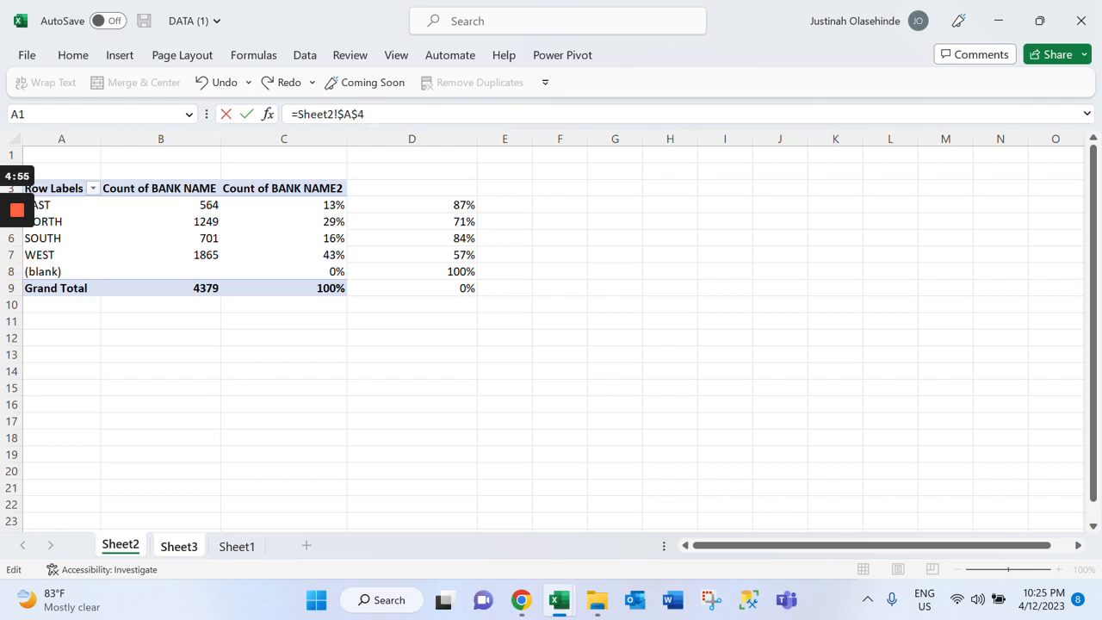
Link the rectangle's text to Sheet2 cell A4 and shrink the rectangle to about 0.42 by 1.1 inches
key("Return")
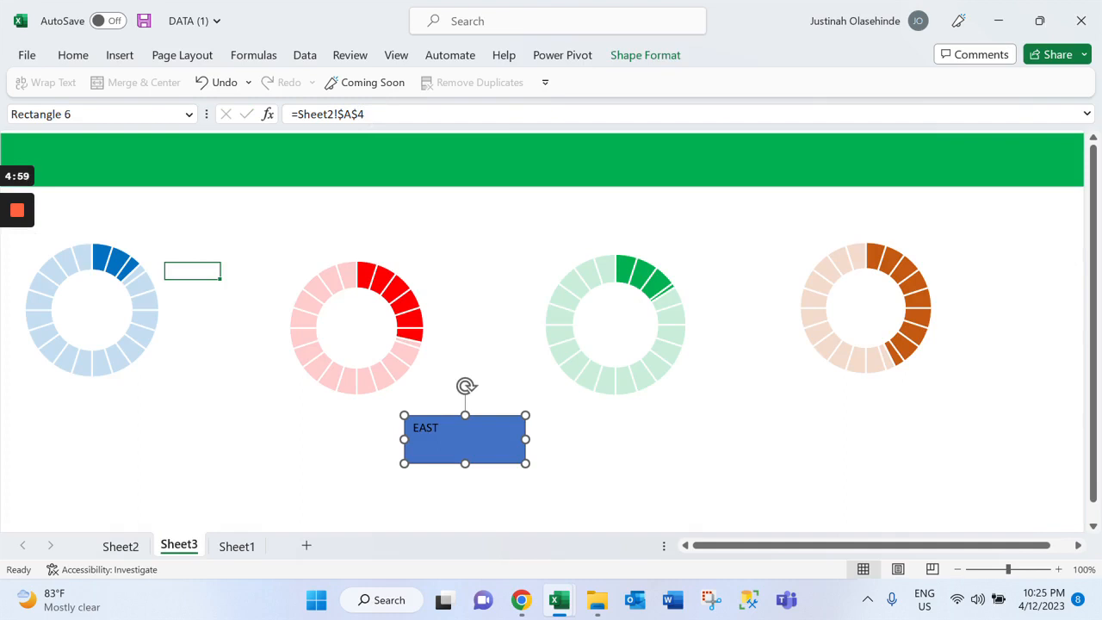
left_click_drag(526, 463, 496, 449)
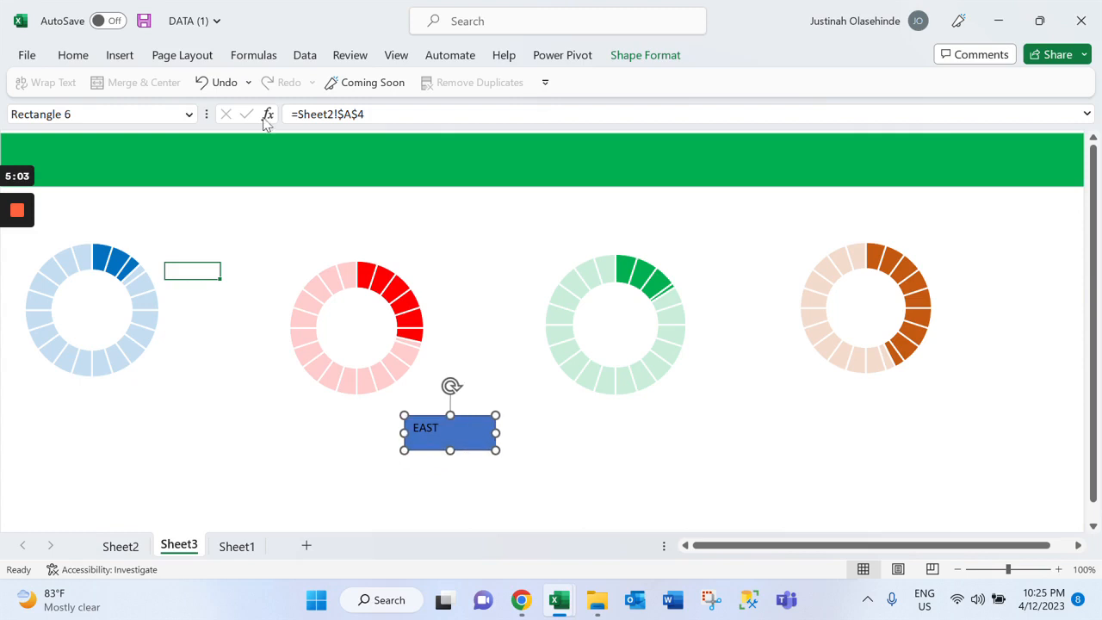
Remove the fill from the EAST rectangle
left_click(78, 55)
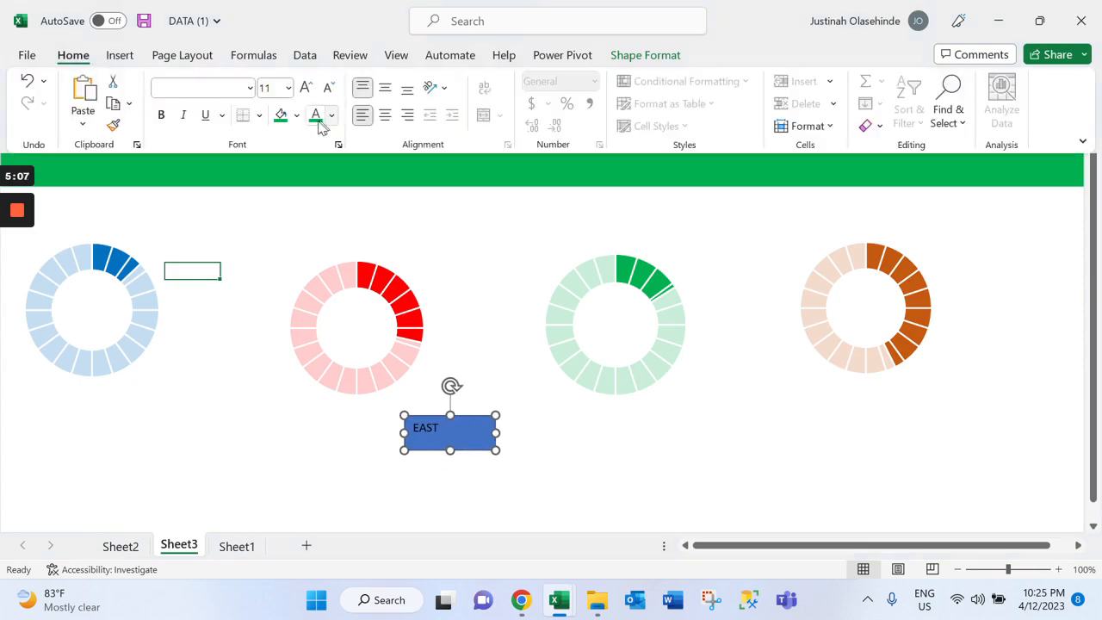
left_click(634, 54)
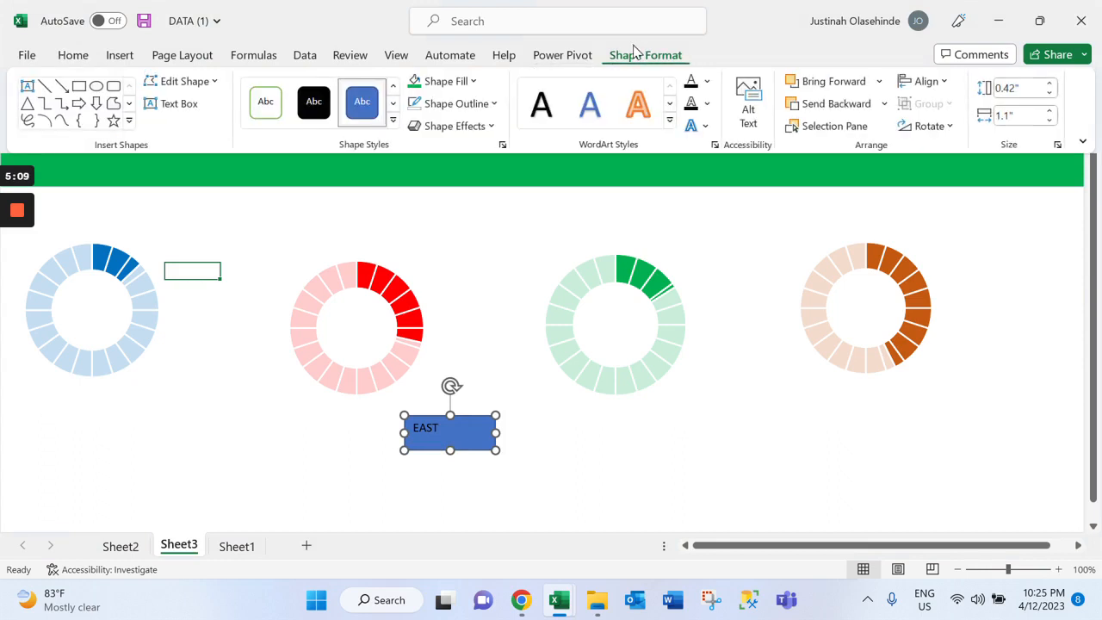
left_click(472, 81)
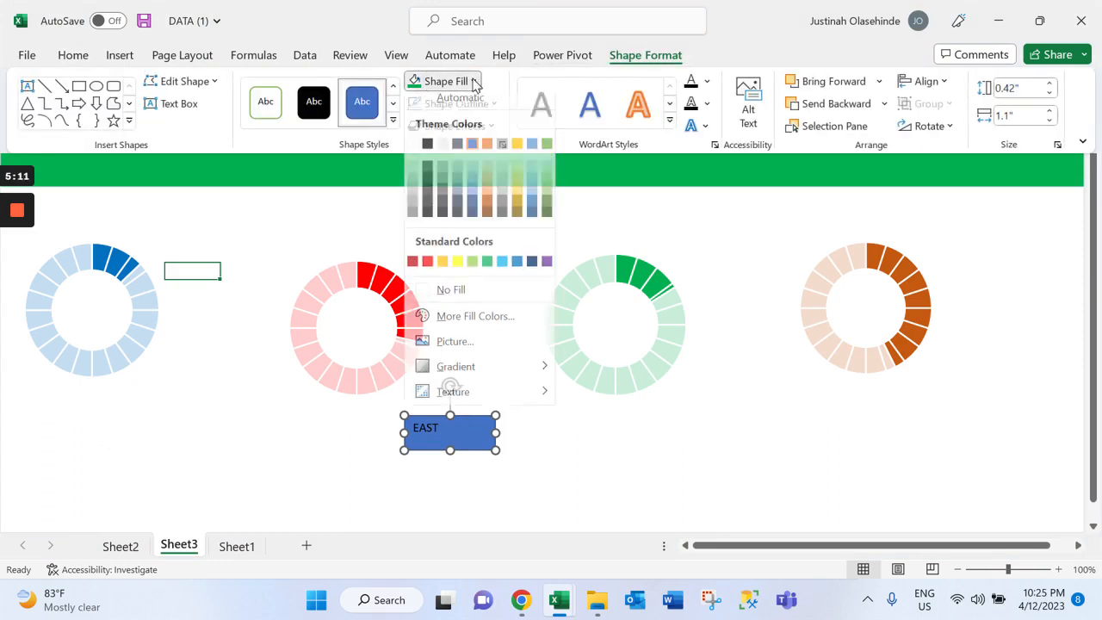
left_click(484, 291)
Remove the outline from the EAST rectangle
left_click(484, 103)
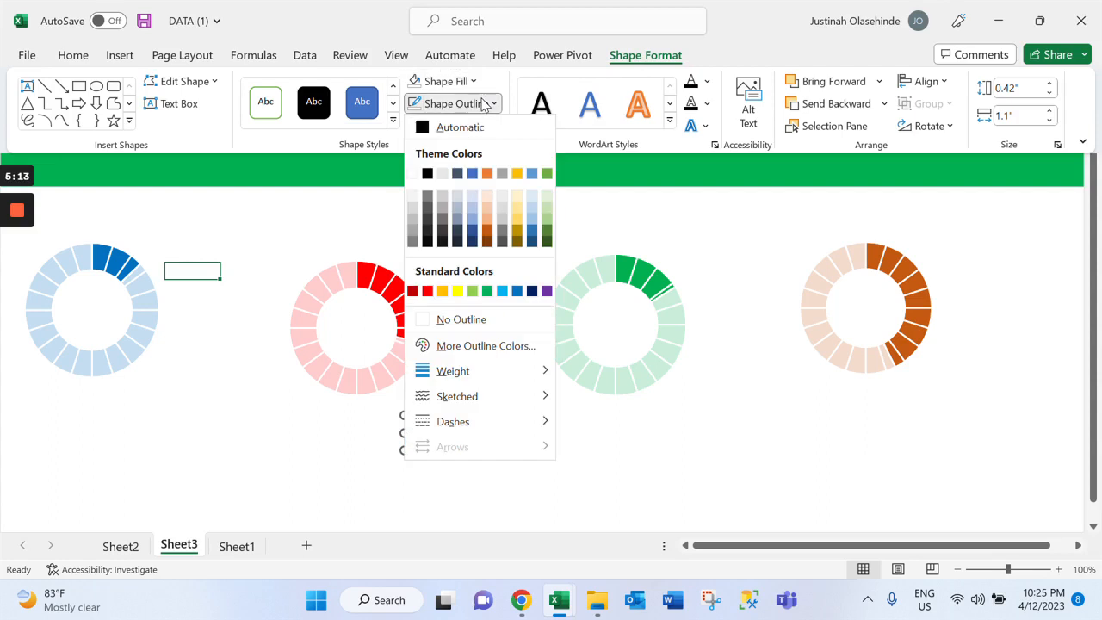
left_click(485, 337)
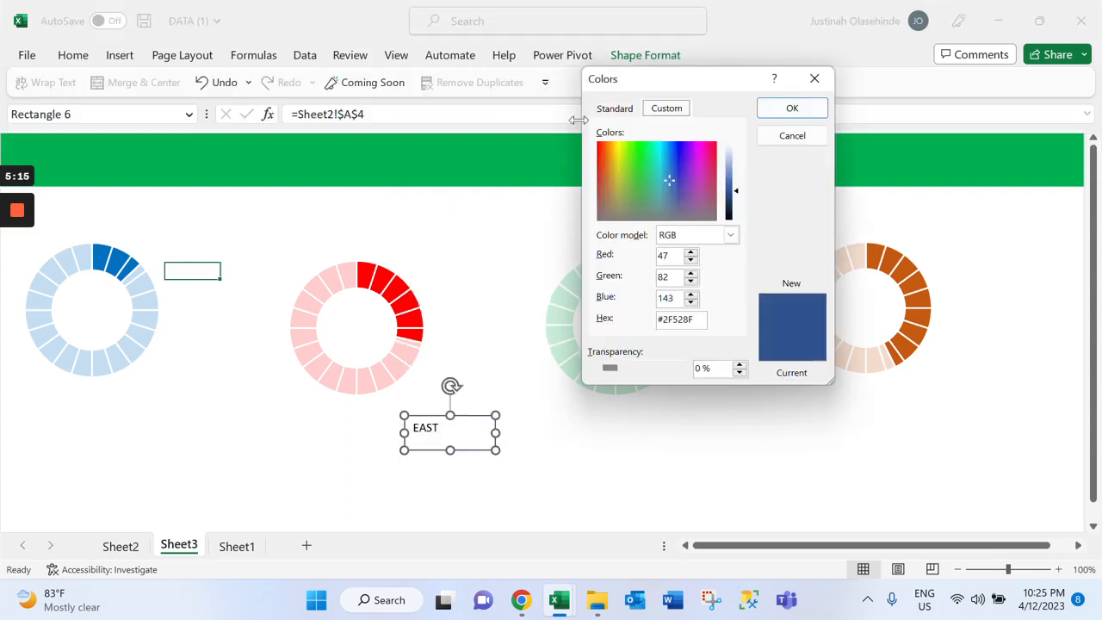
left_click(815, 79)
left_click(667, 58)
left_click(471, 106)
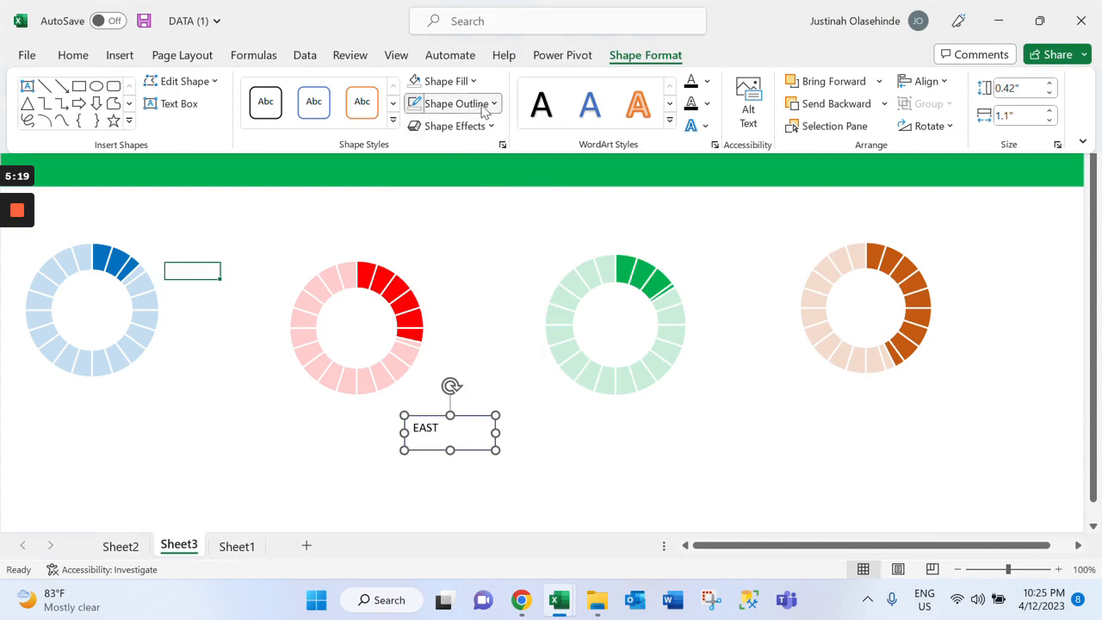
left_click(473, 320)
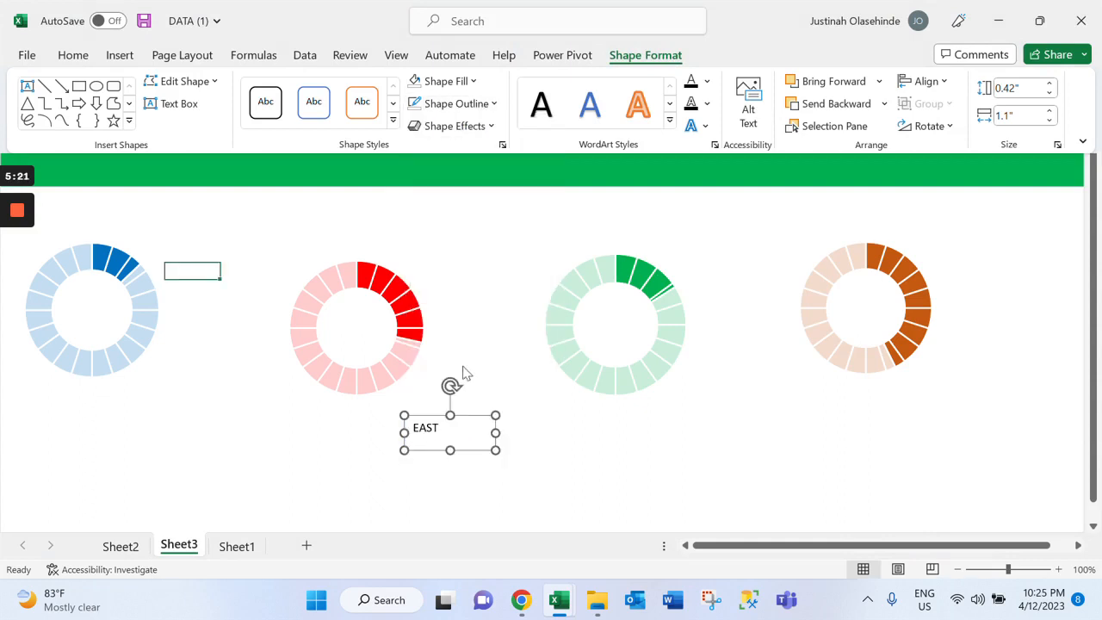
left_click(482, 450)
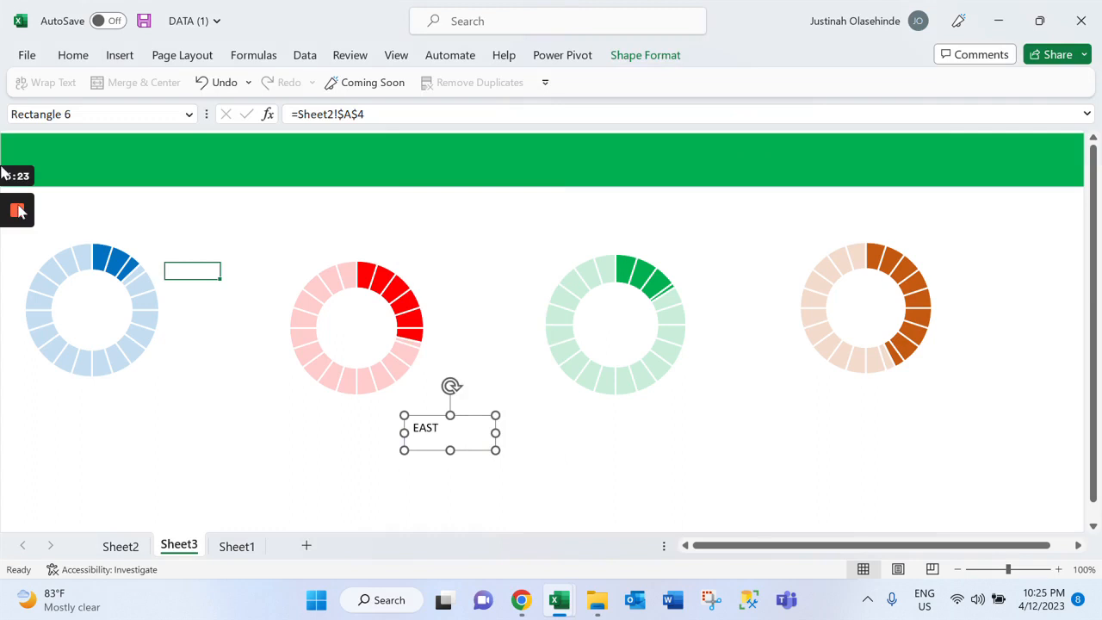
left_click(19, 211)
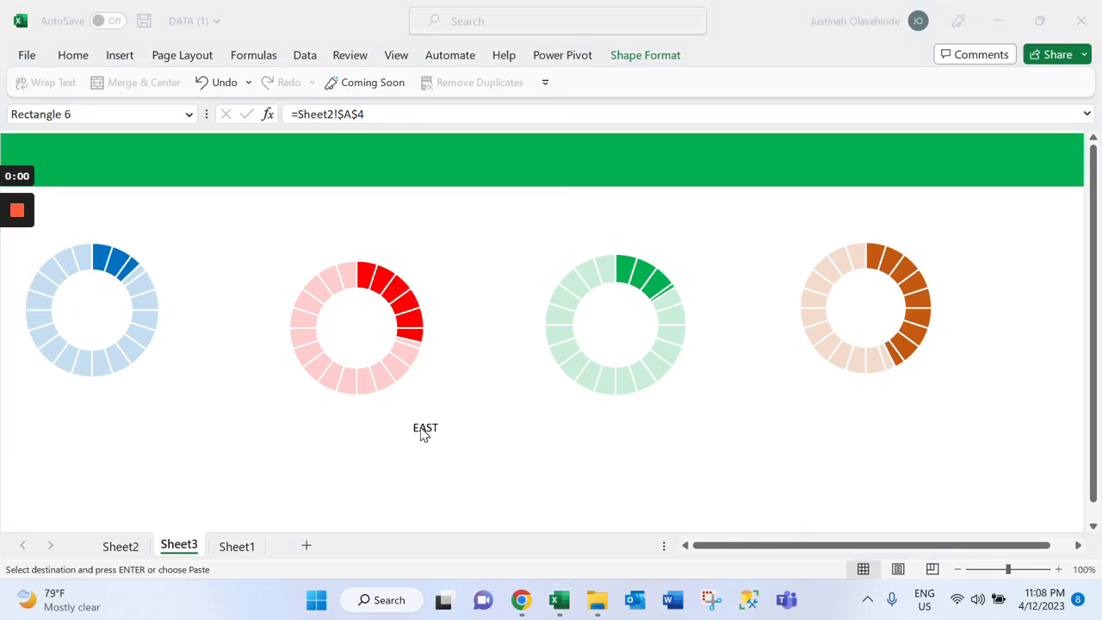
Shrink the EAST rectangle slightly and change its text to the theme blue
left_click(422, 431)
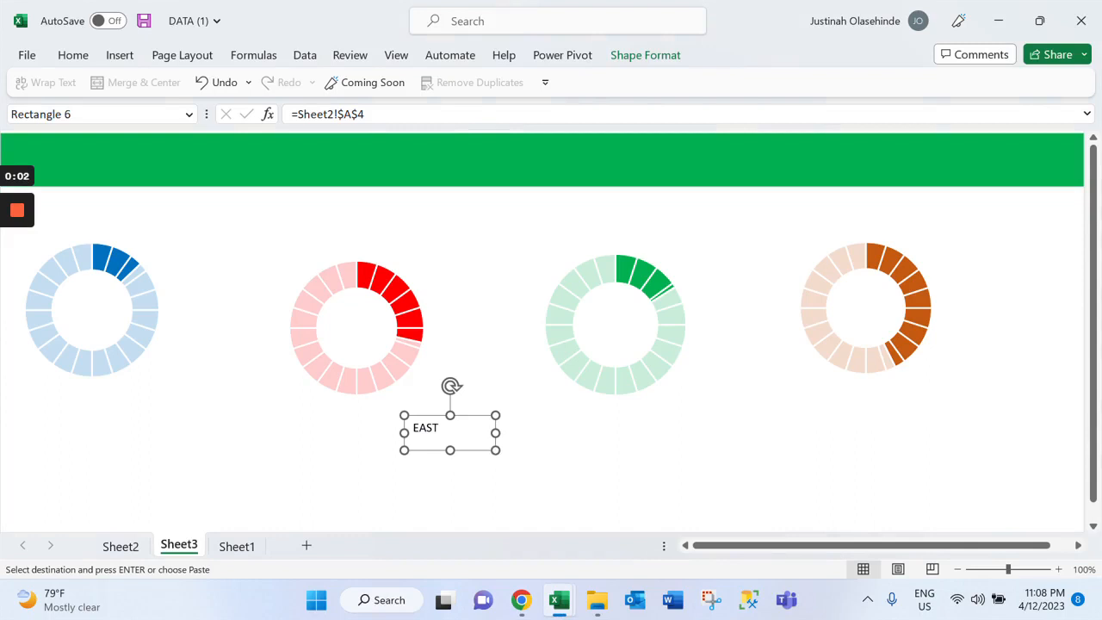
left_click_drag(495, 449, 470, 444)
double_click(426, 429)
left_click(69, 58)
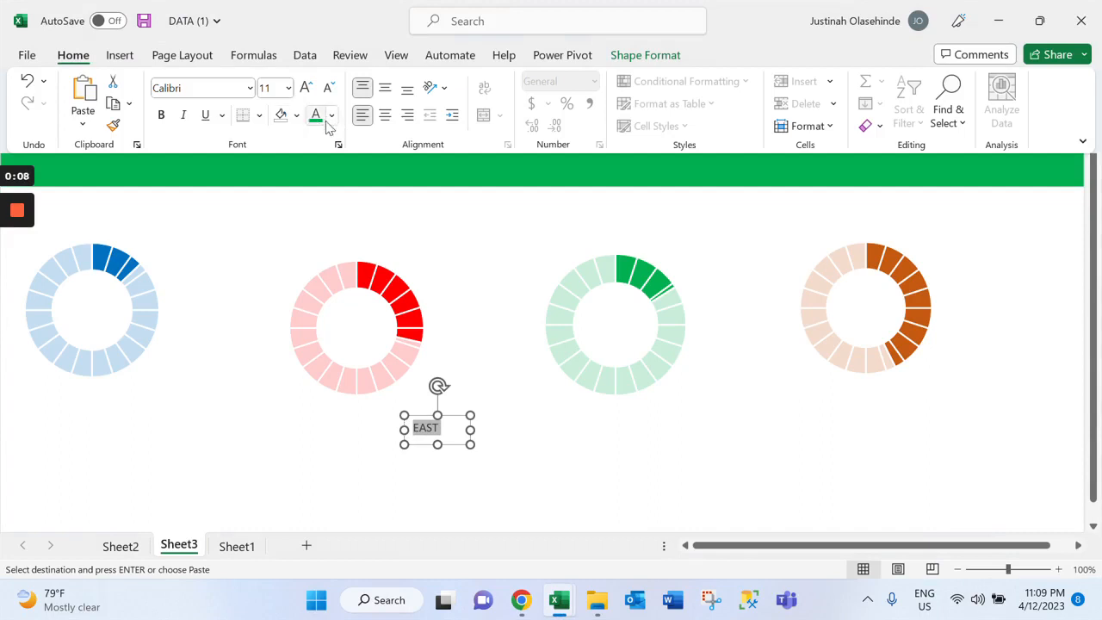
left_click(324, 118)
left_click(332, 117)
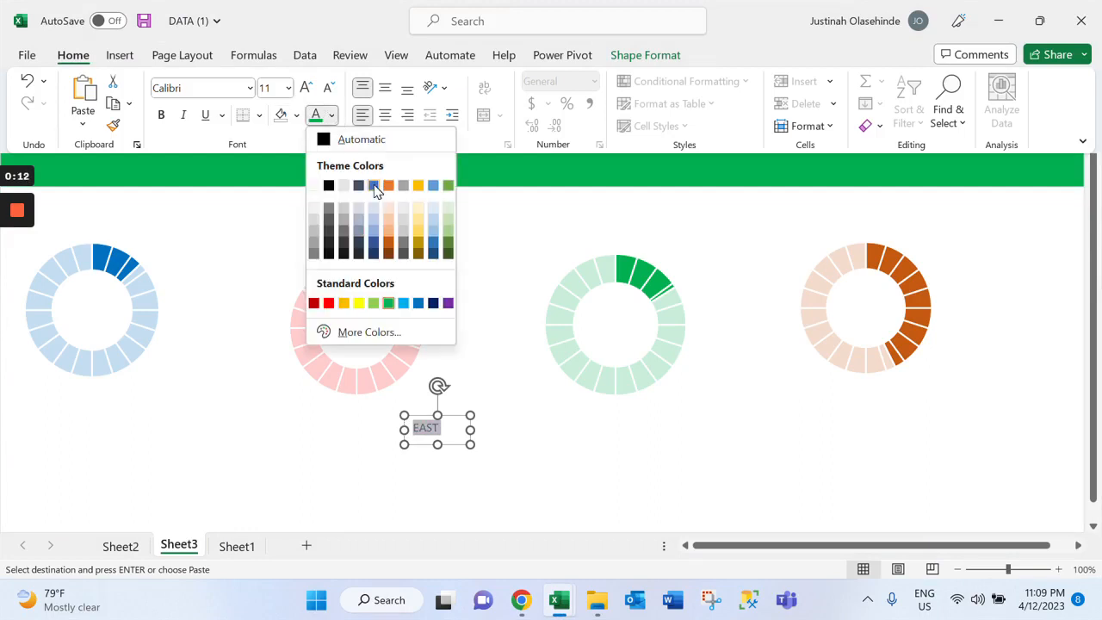
left_click(374, 186)
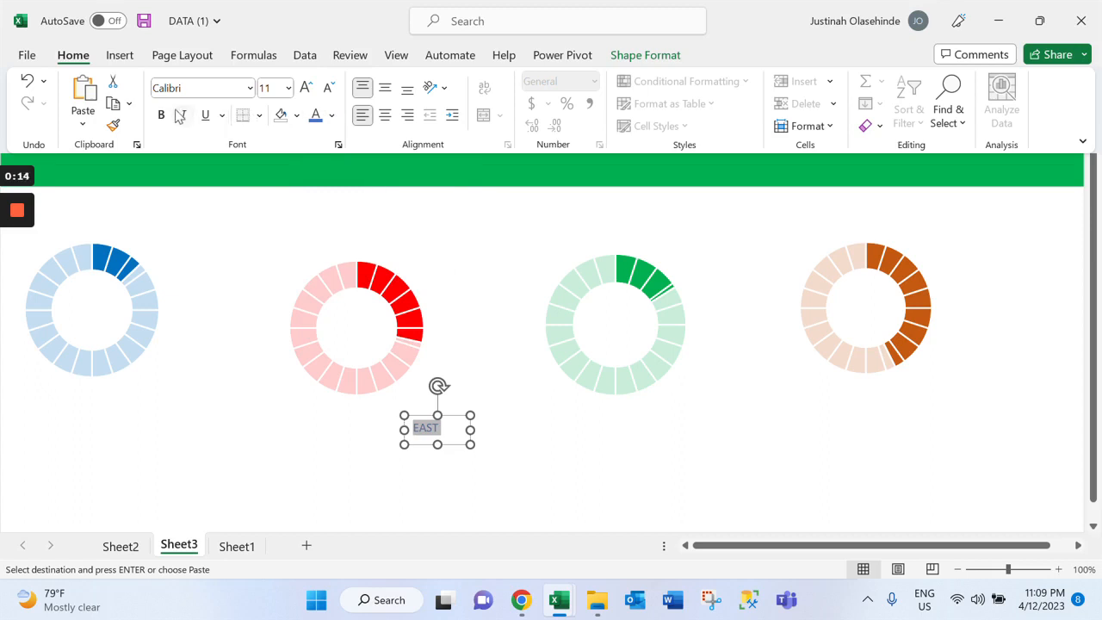
Set the font of the EAST text to Franklin Gothic Book
left_click(249, 87)
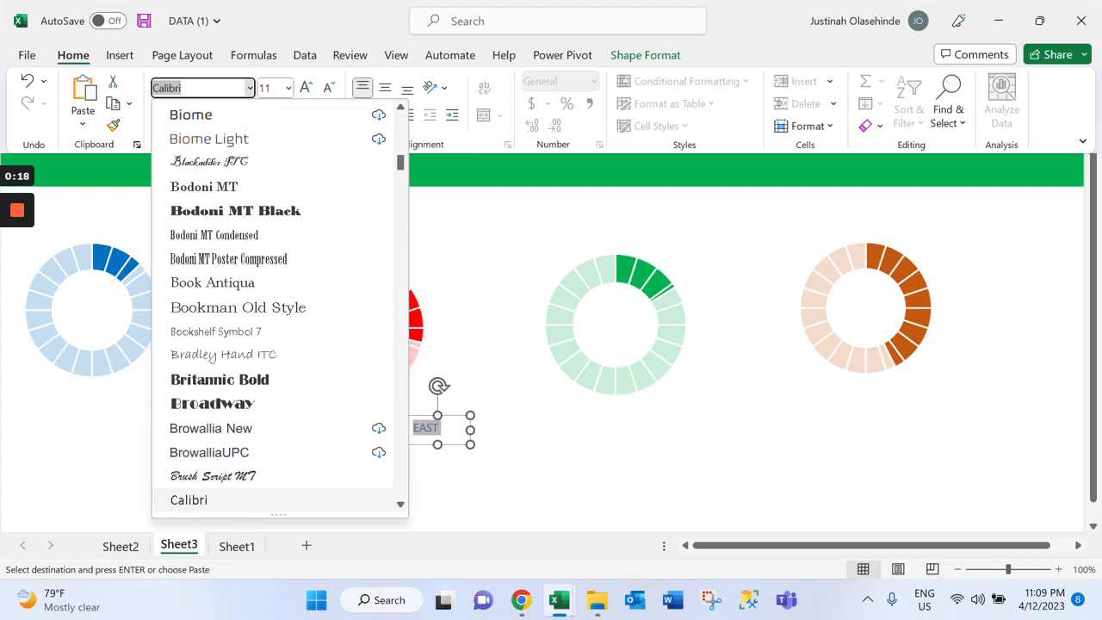
type("FL")
key("BackSpace")
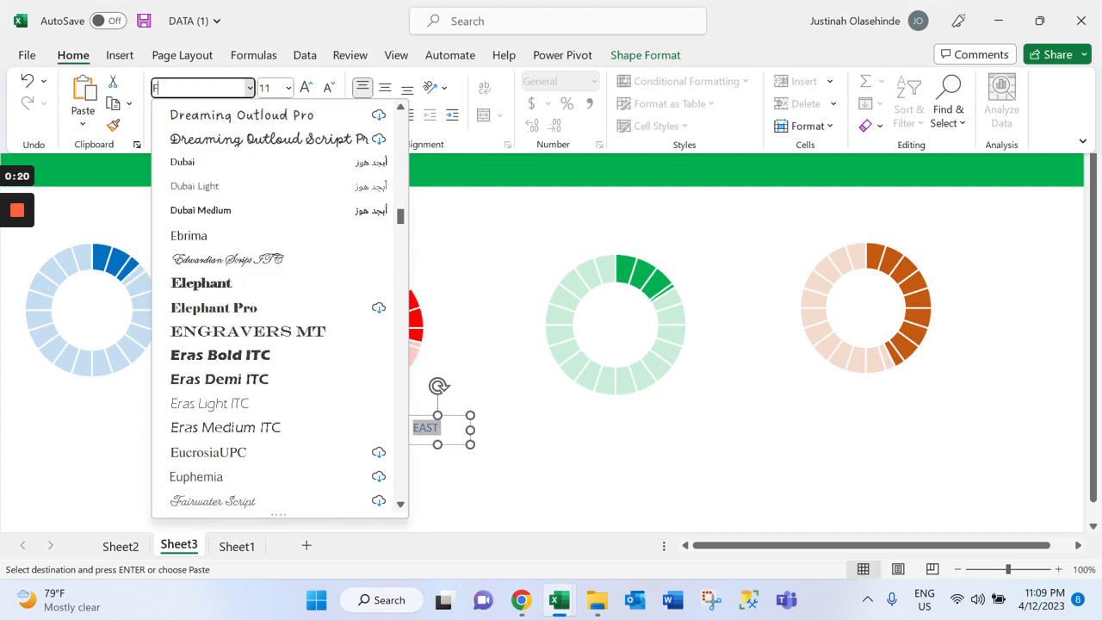
type("re")
key("BackSpace")
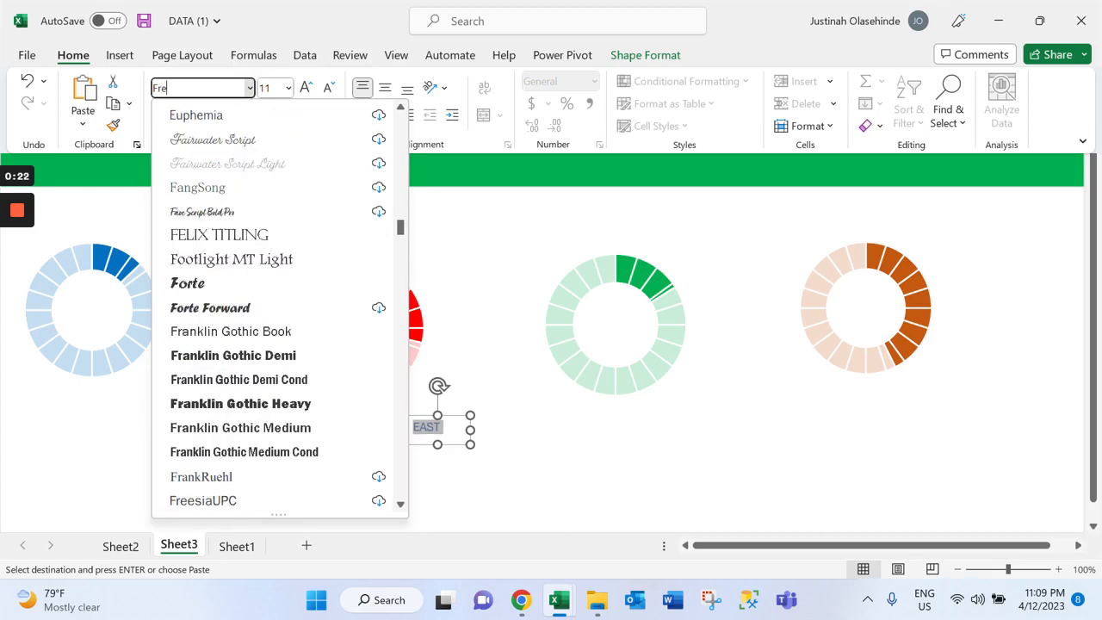
key("BackSpace")
key("BackSpace")
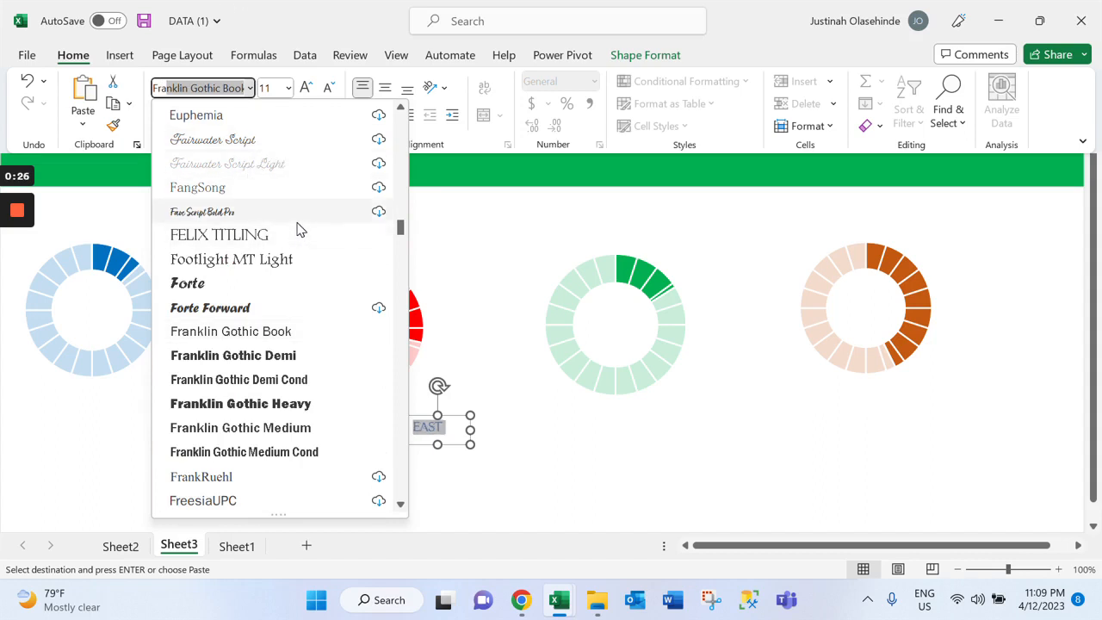
key("Return")
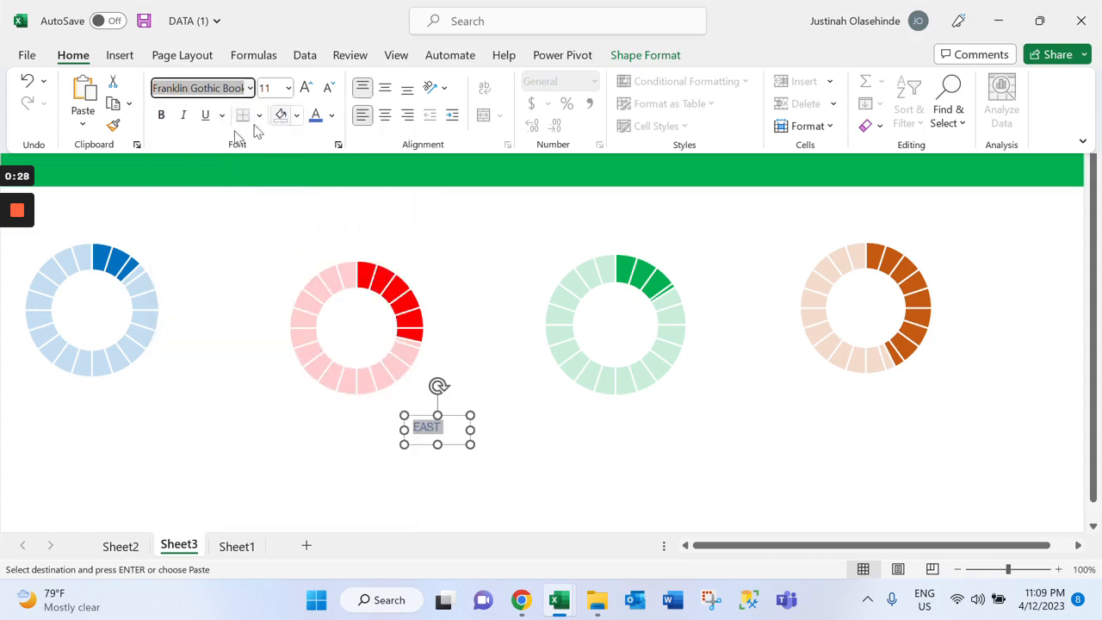
Make the EAST text bold and increase its font size to 32
left_click(161, 115)
left_click(305, 89)
left_click(305, 89)
left_click(305, 88)
left_click(305, 89)
left_click(304, 89)
left_click(305, 89)
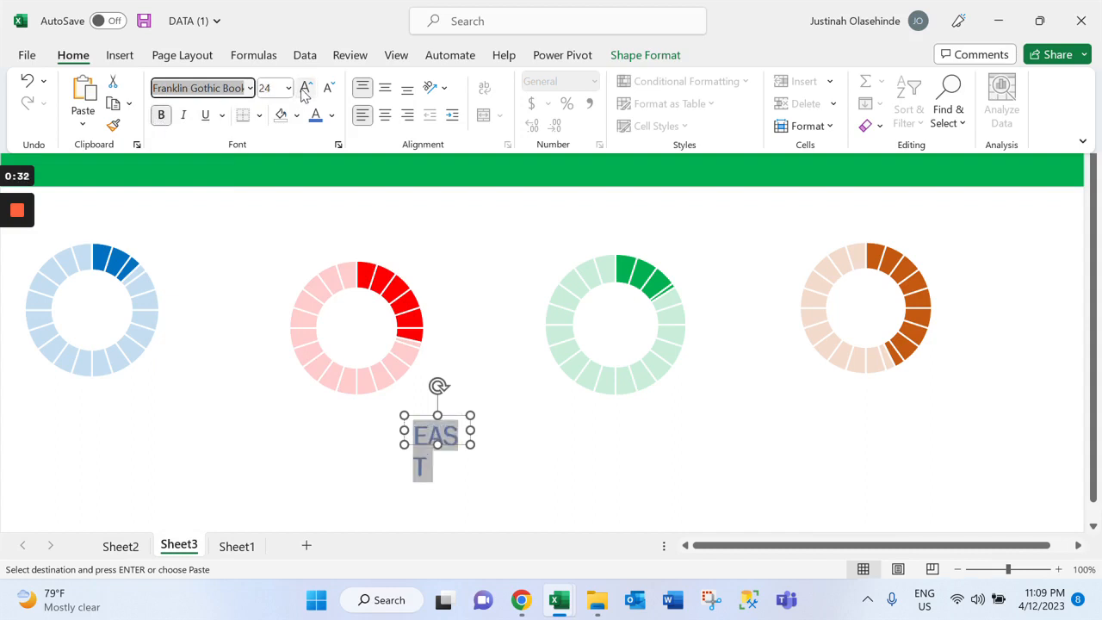
left_click(304, 89)
key("ctrl+F1")
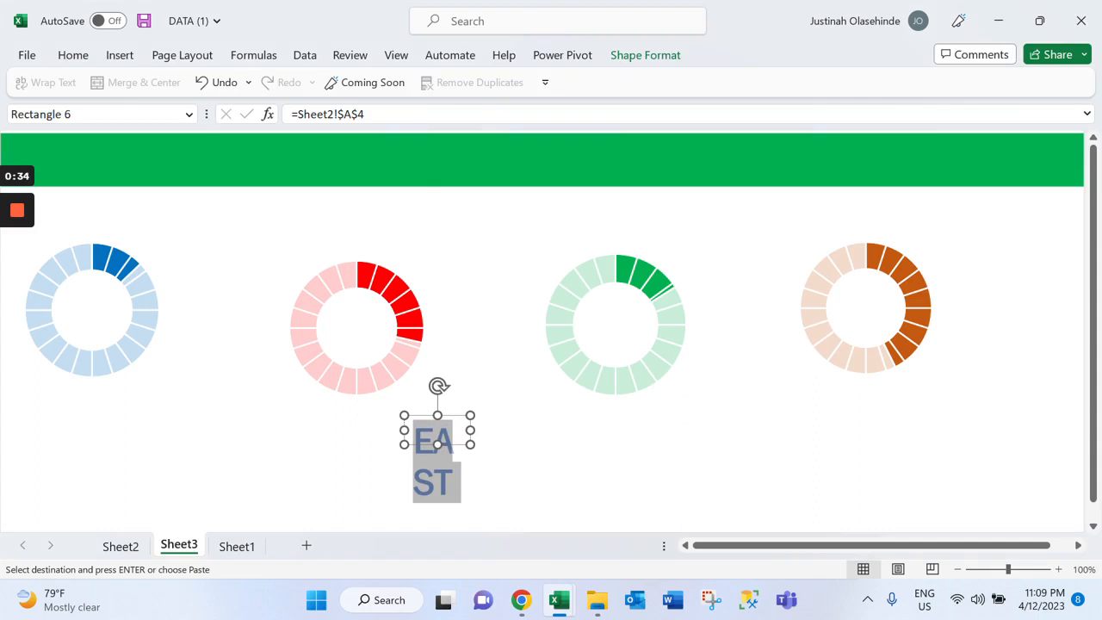
Enlarge the EAST rectangle so the text fits on one line, and centre the text horizontally
left_click_drag(471, 444, 577, 475)
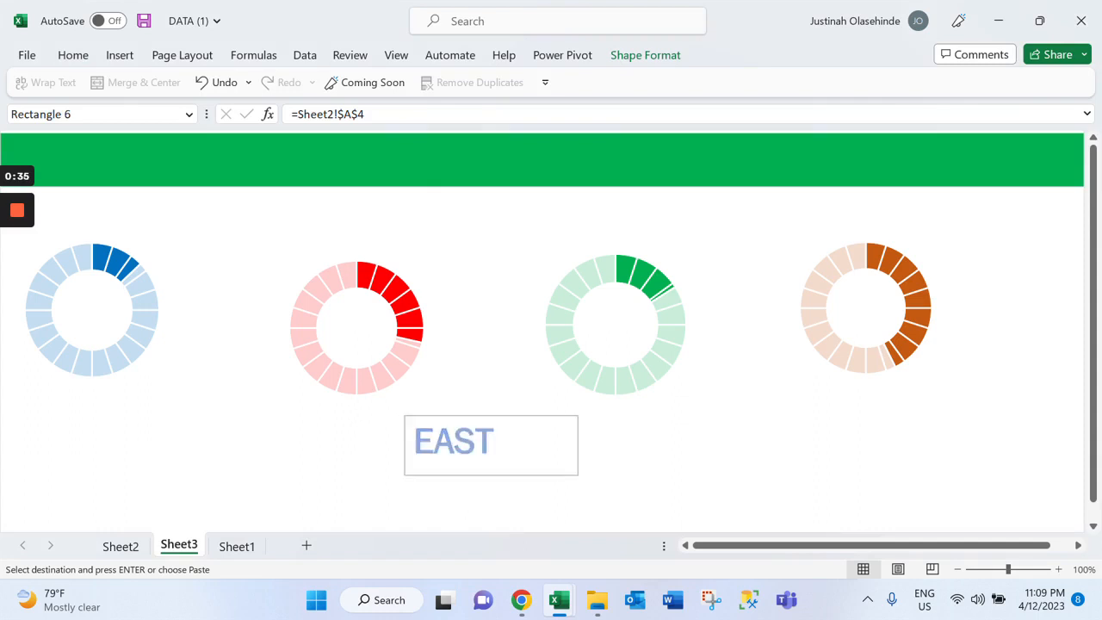
left_click(75, 56)
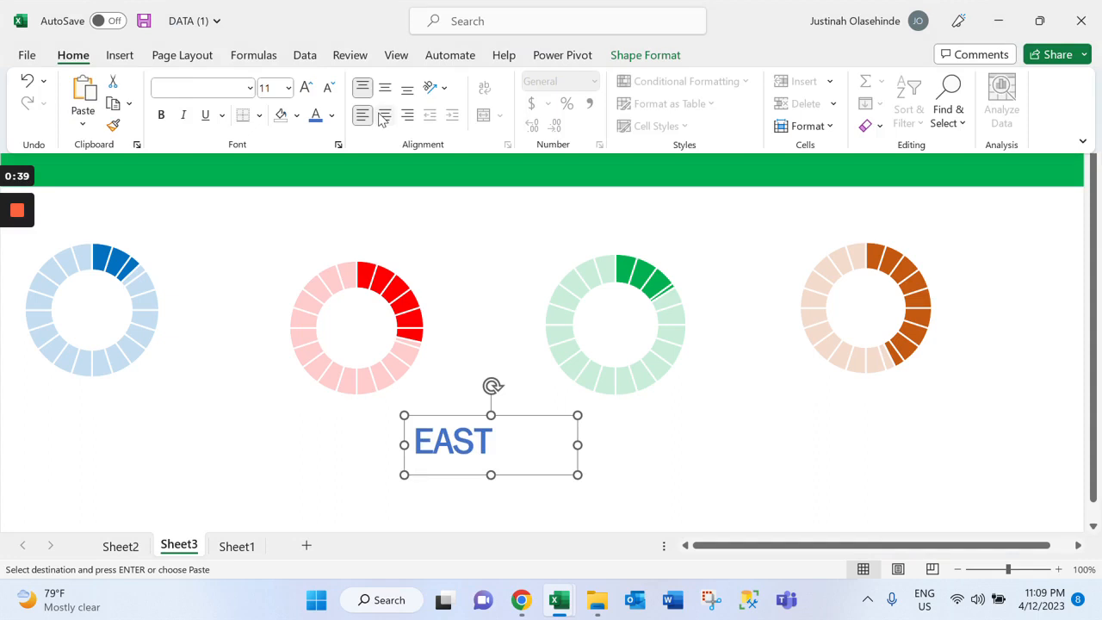
left_click(384, 115)
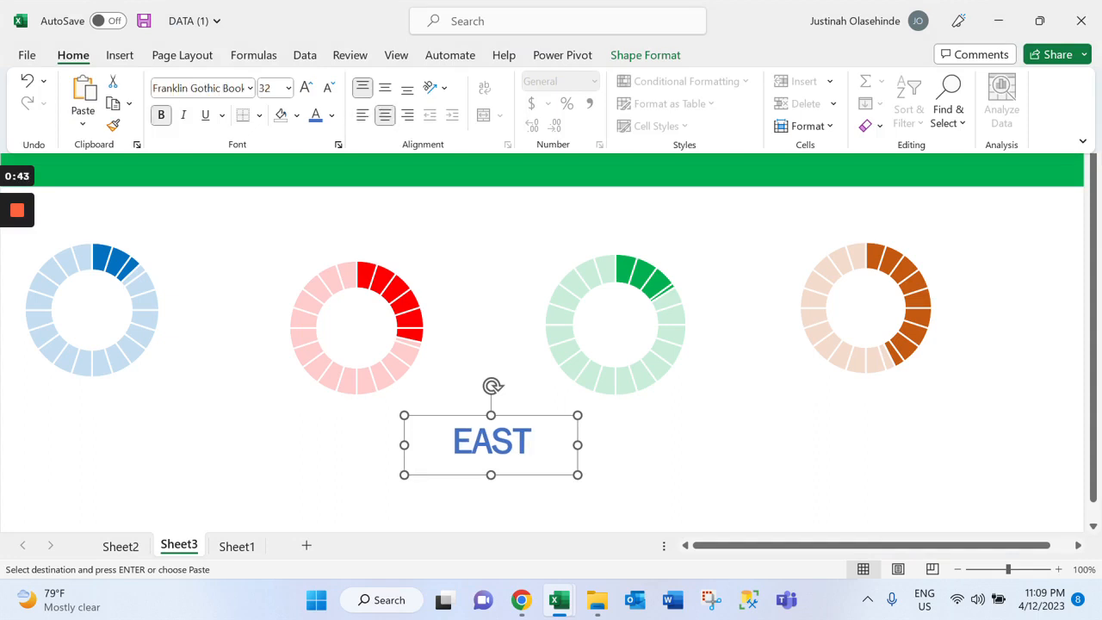
left_click(490, 445)
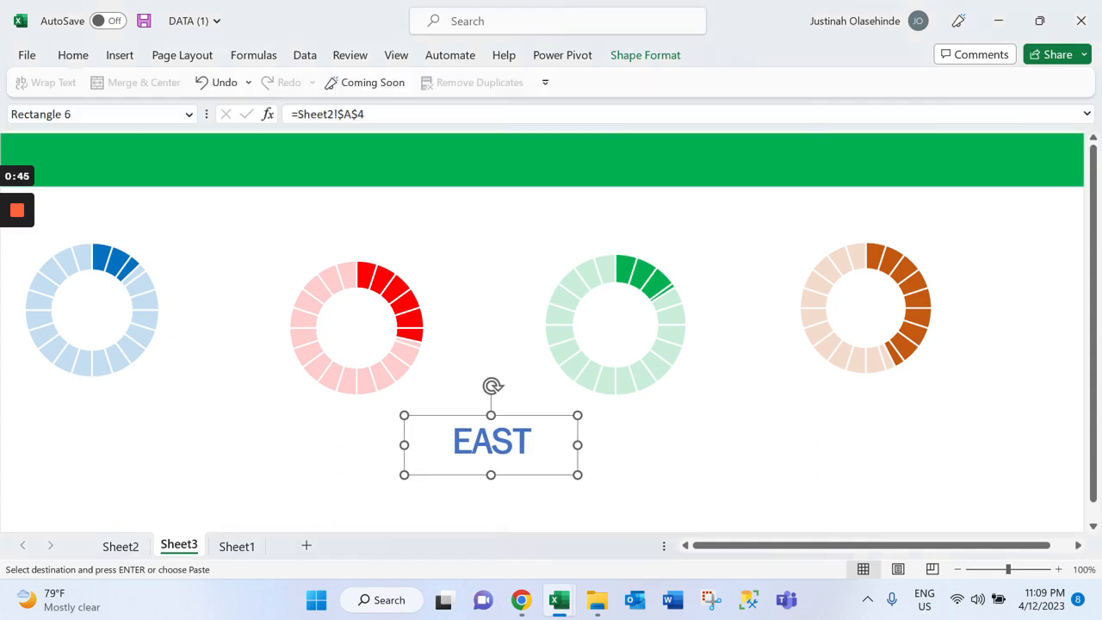
Move the EAST label directly above the blue doughnut chart
left_click(130, 274)
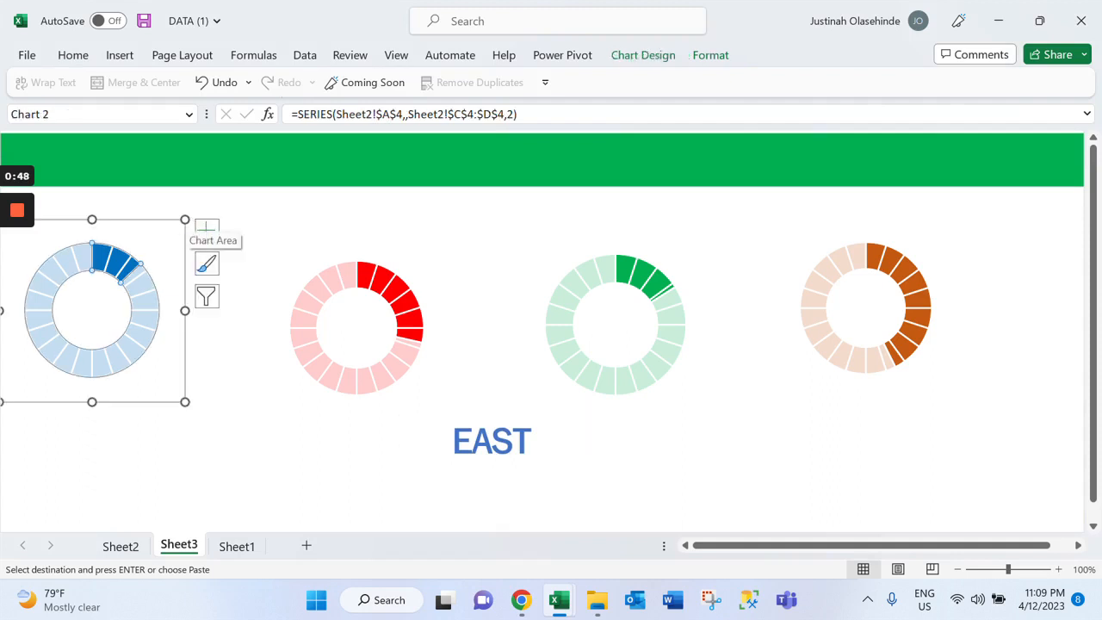
left_click(521, 445)
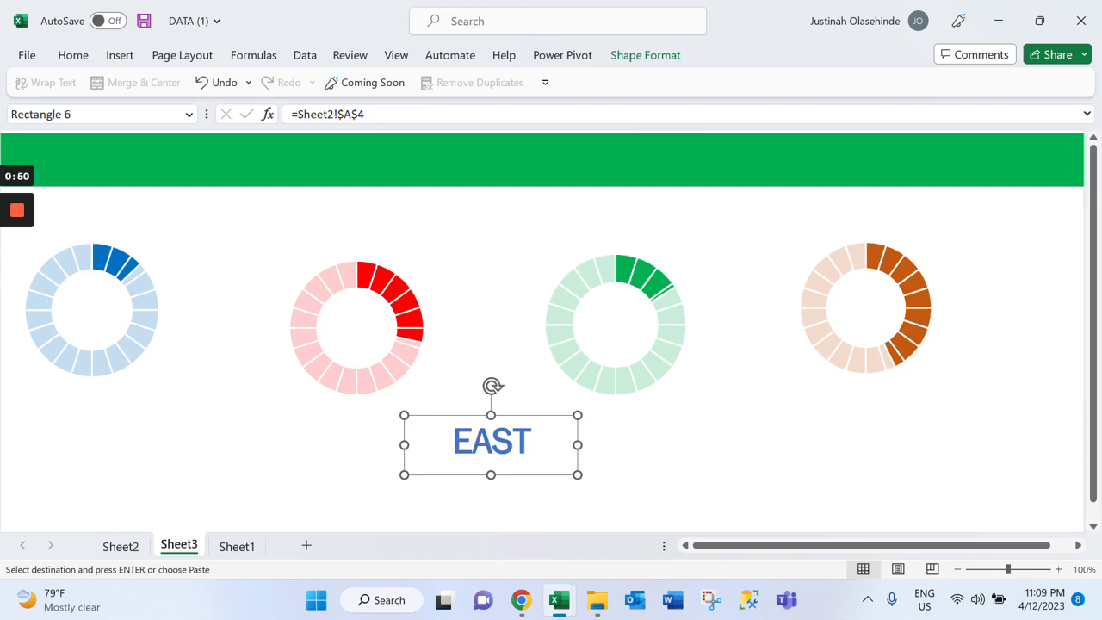
left_click_drag(491, 439, 100, 224)
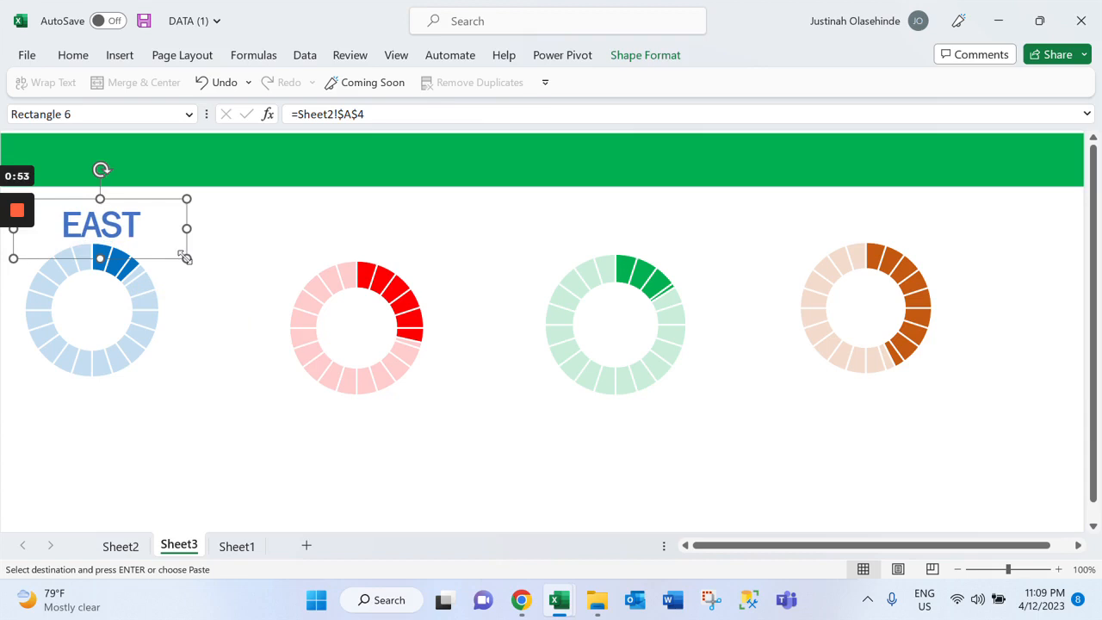
Duplicate the EAST label and place copies above the red, green and orange doughnut charts
key("ctrl+v")
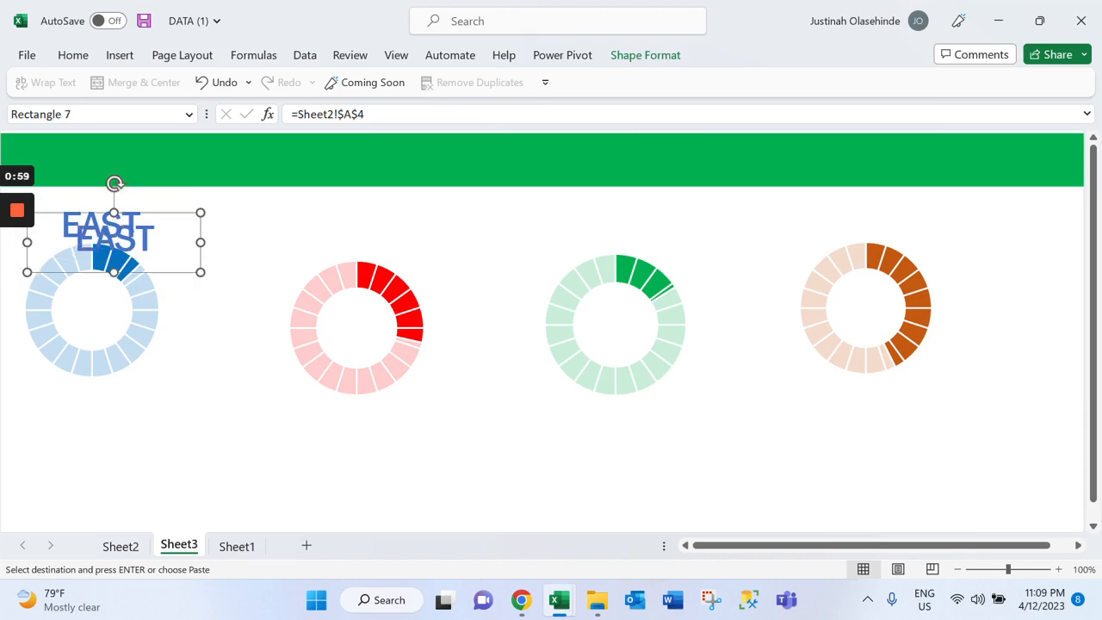
left_click_drag(112, 236, 359, 225)
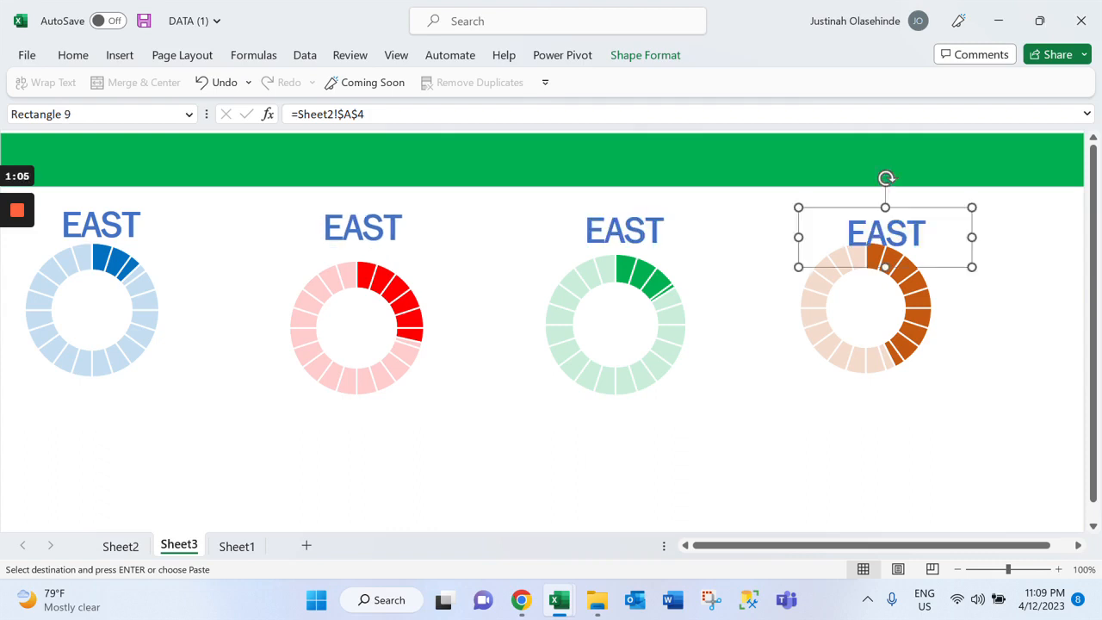
Replace the text of the label above the red doughnut chart with NORTH
left_click(392, 232)
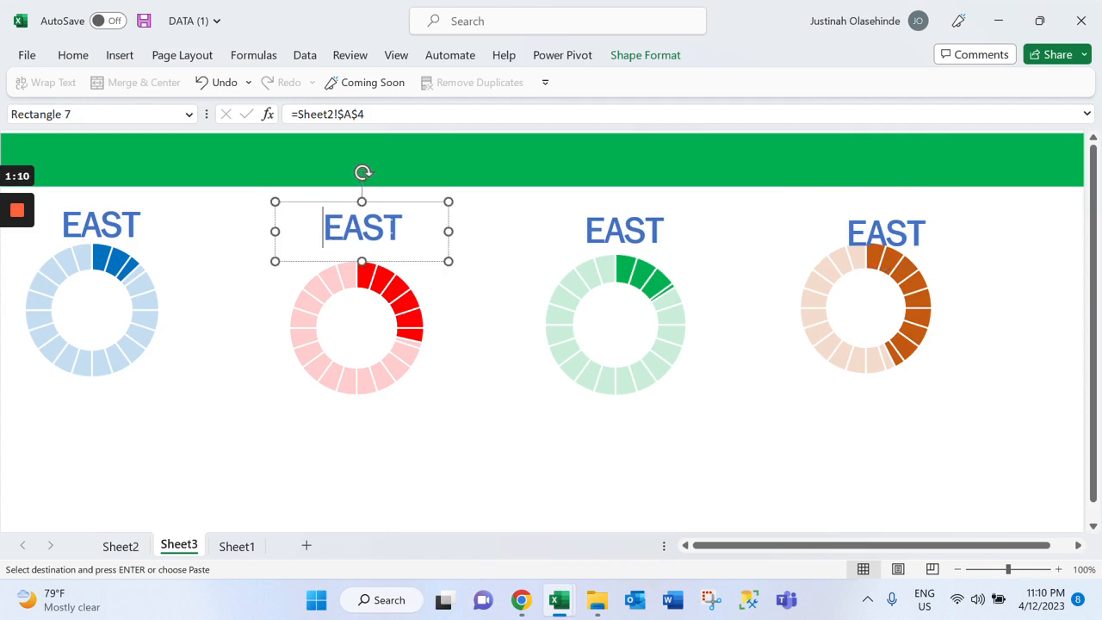
double_click(391, 229)
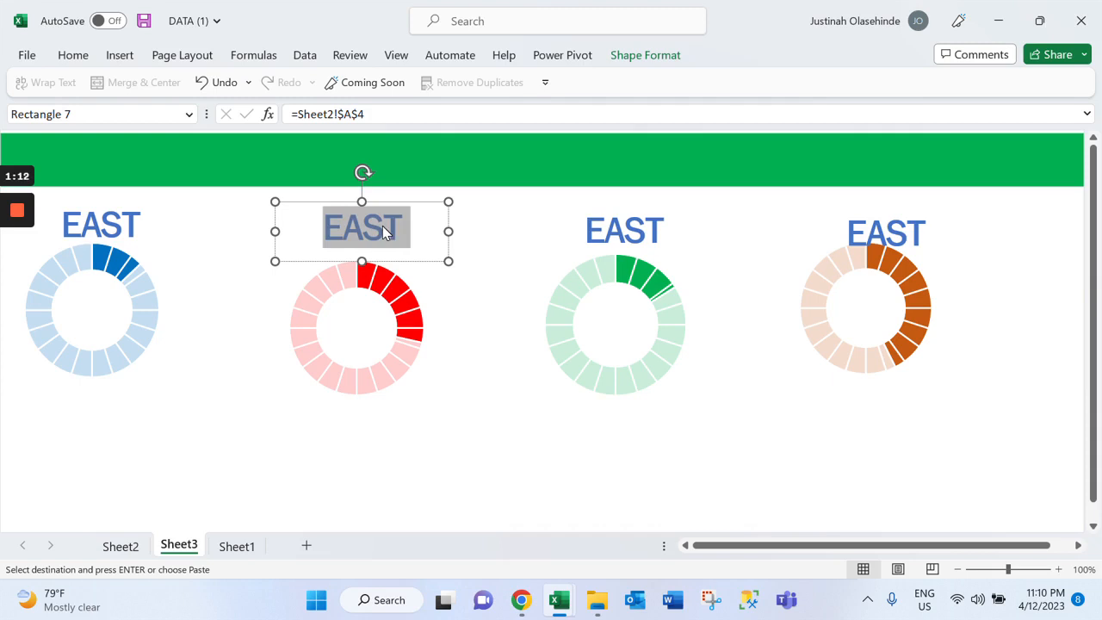
type("NORTH")
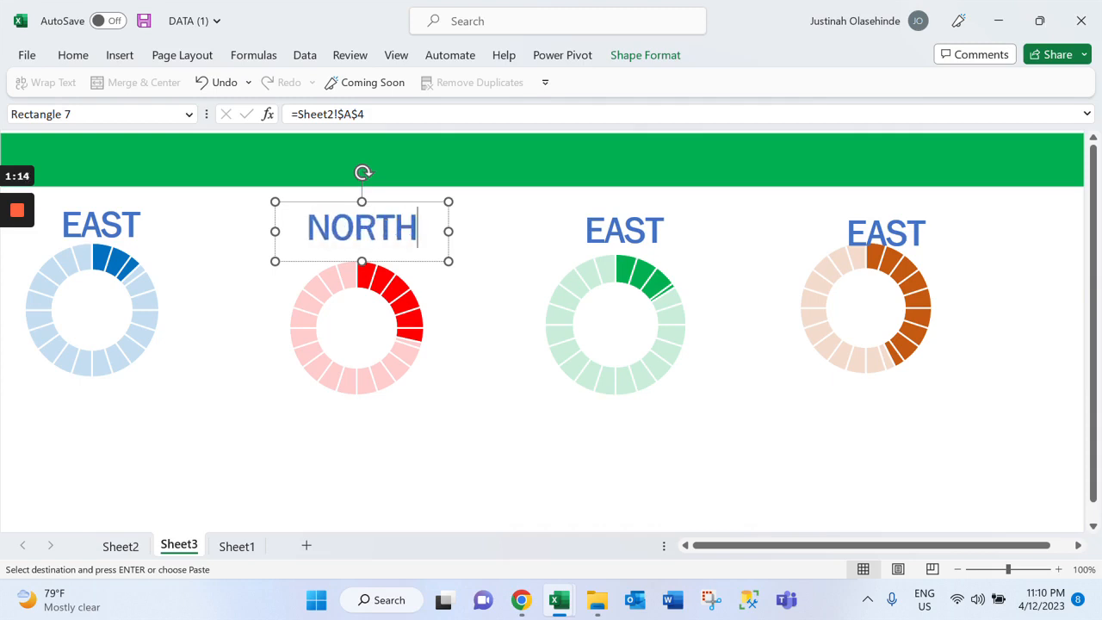
Set the font color of the NORTH label above the red doughnut chart to red
left_click(73, 55)
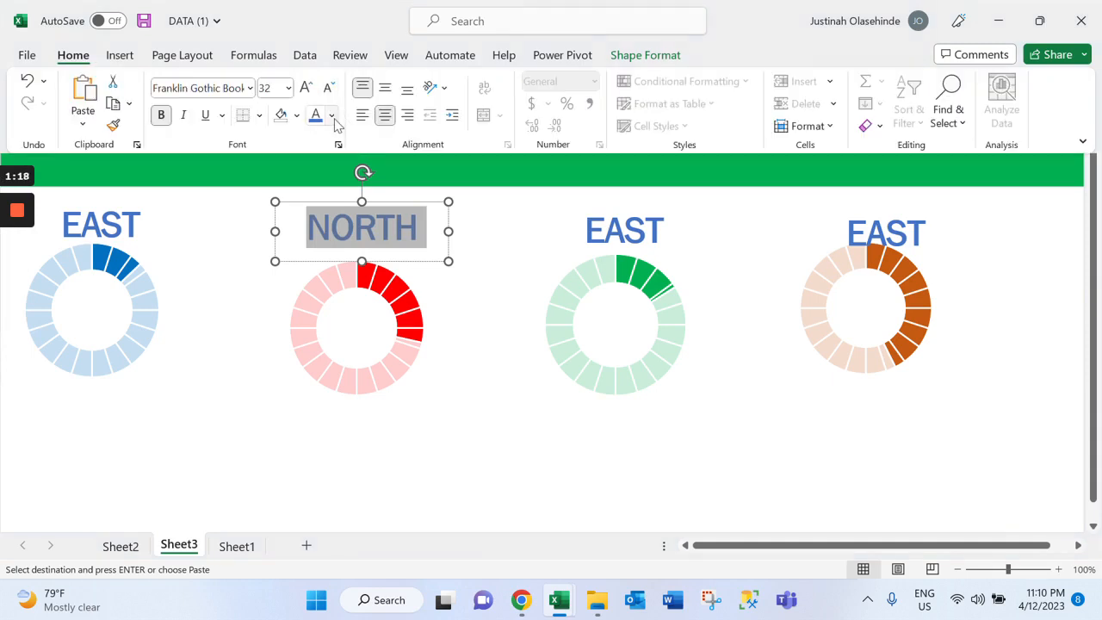
left_click(333, 116)
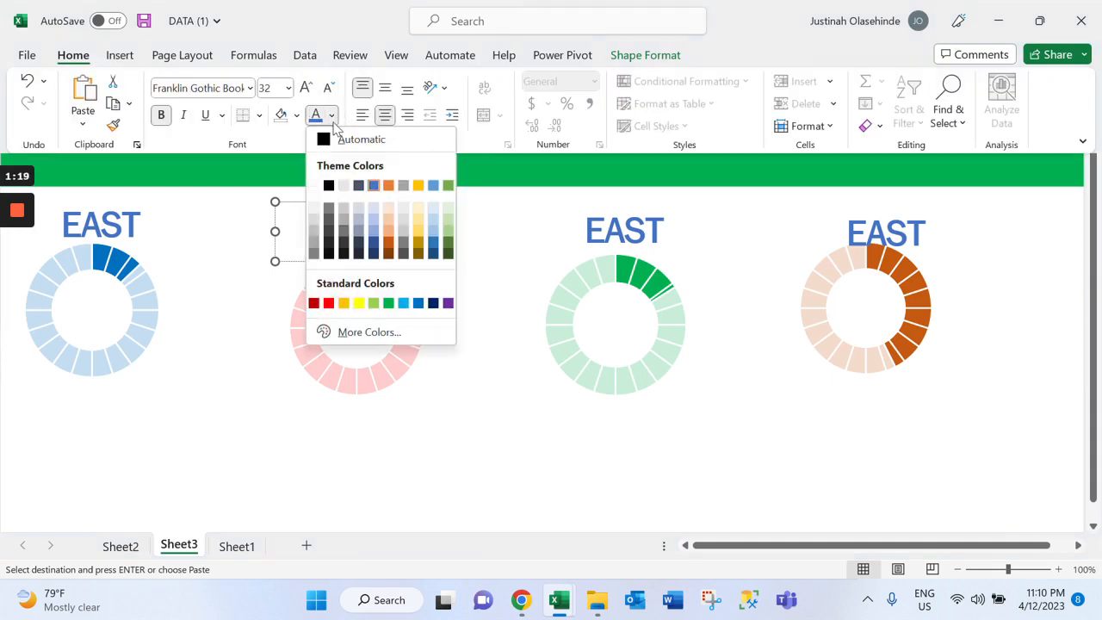
left_click(328, 304)
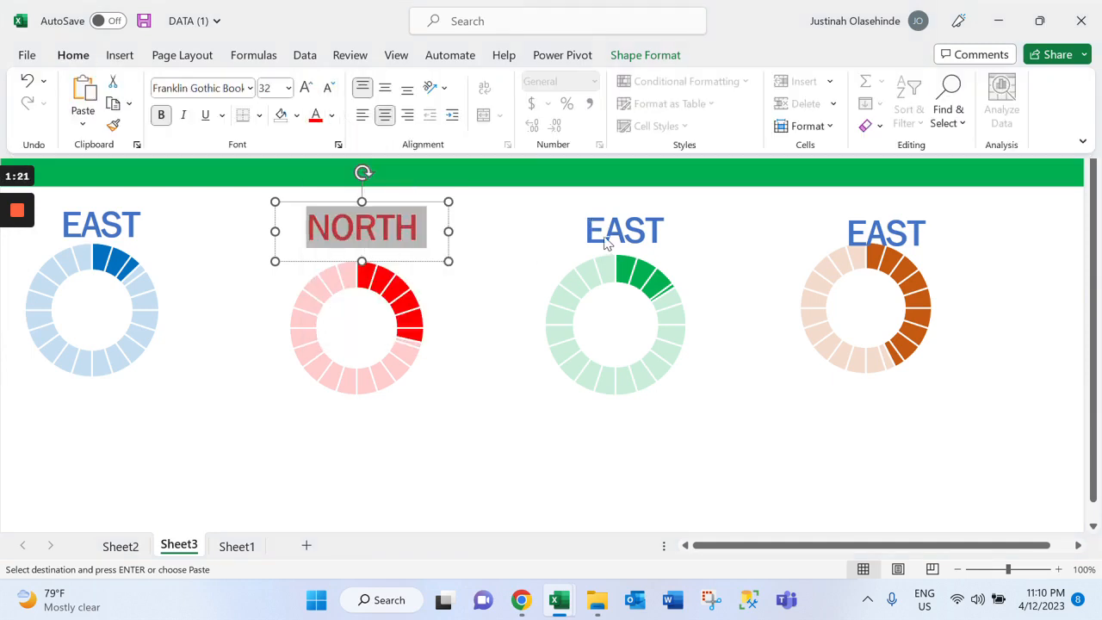
Set the font color of the EAST label above the green doughnut chart to green
left_click(607, 241)
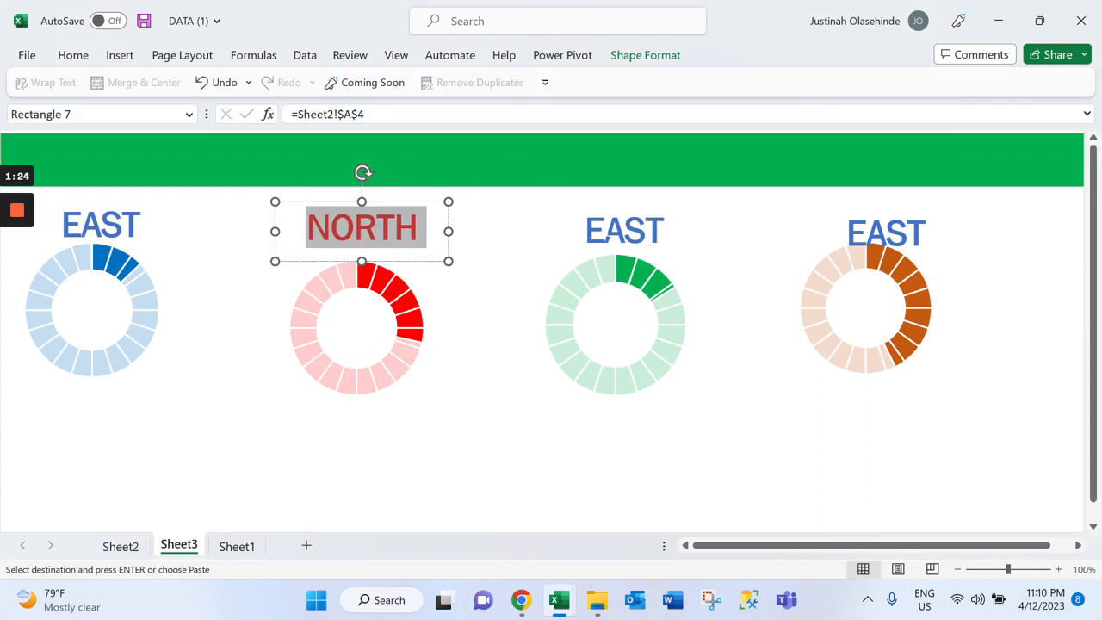
left_click(620, 233)
key("ctrl+a")
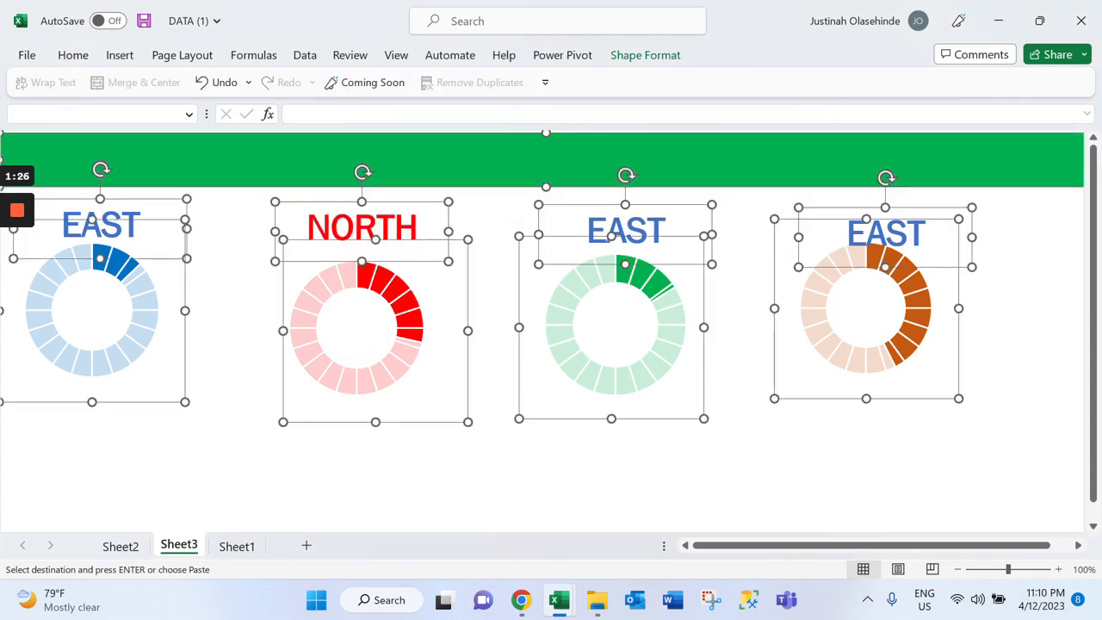
left_click(743, 454)
left_click(619, 232)
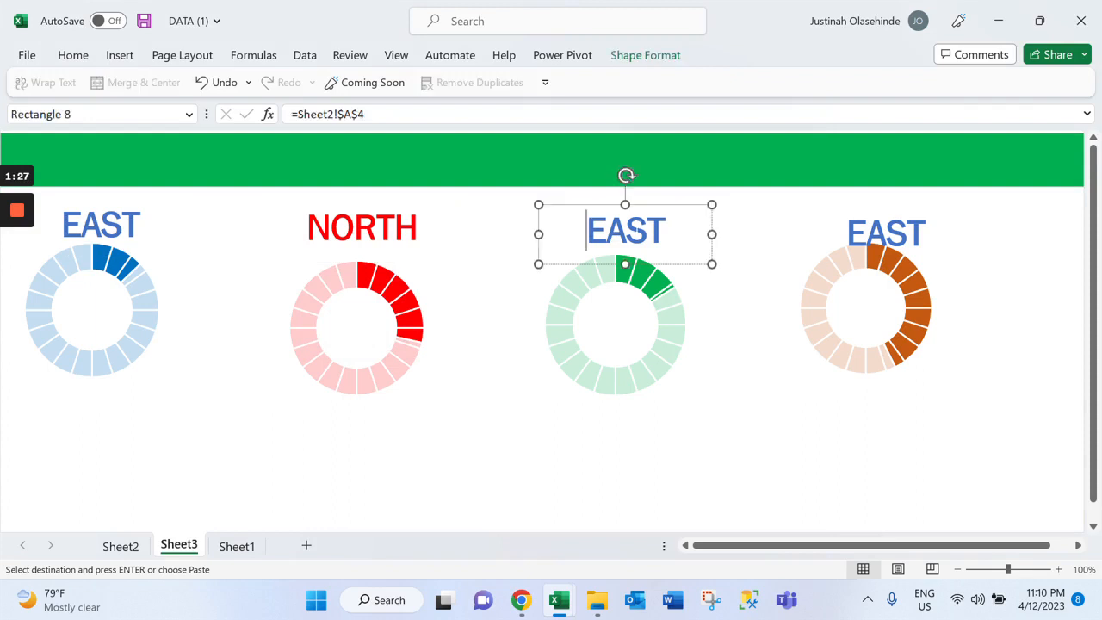
key("ctrl+a")
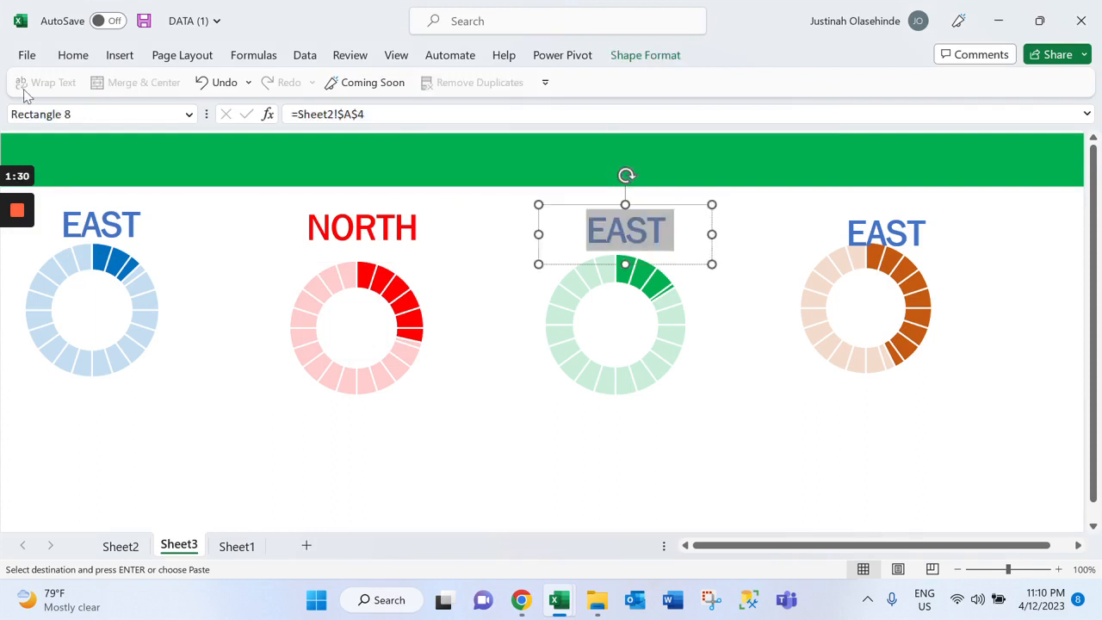
left_click(74, 55)
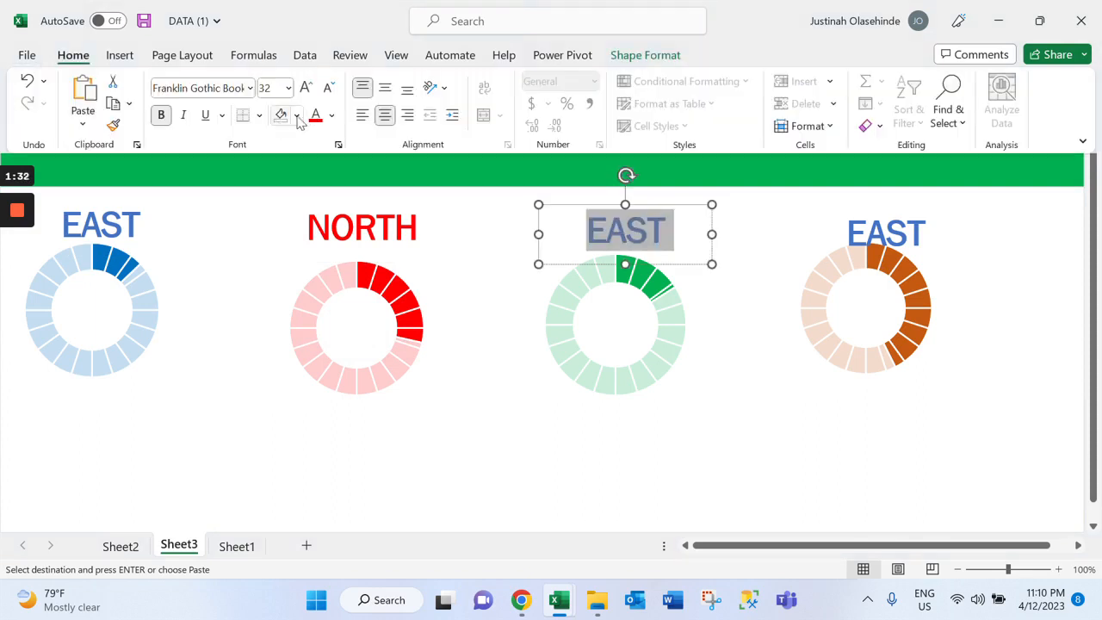
left_click(332, 116)
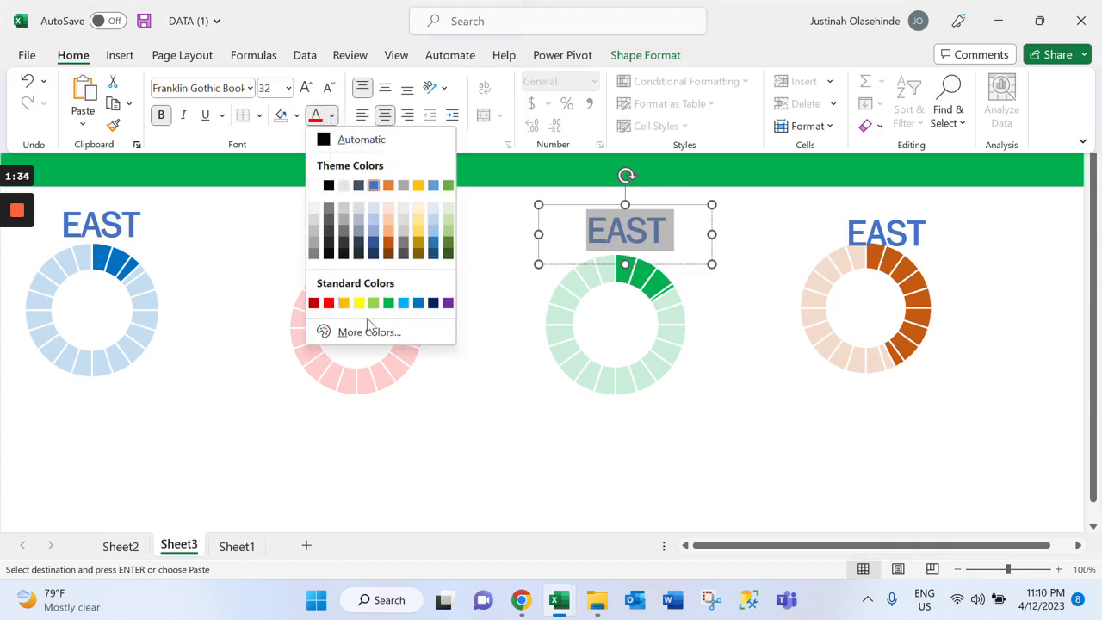
left_click(389, 303)
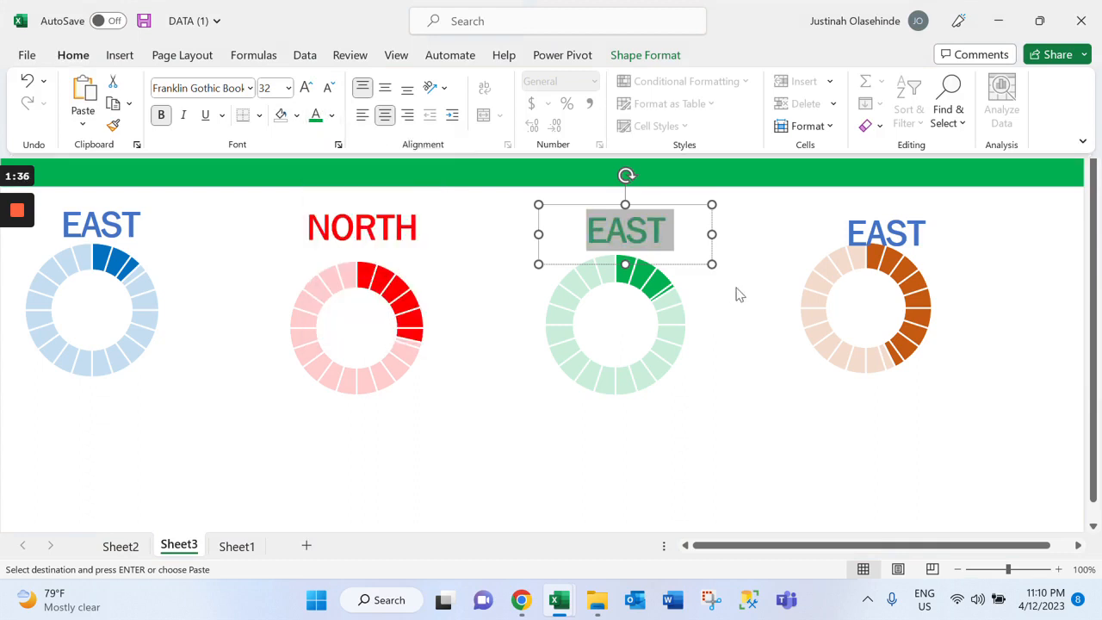
Replace the text of the label above the green doughnut chart with SOUTH
left_click(873, 235)
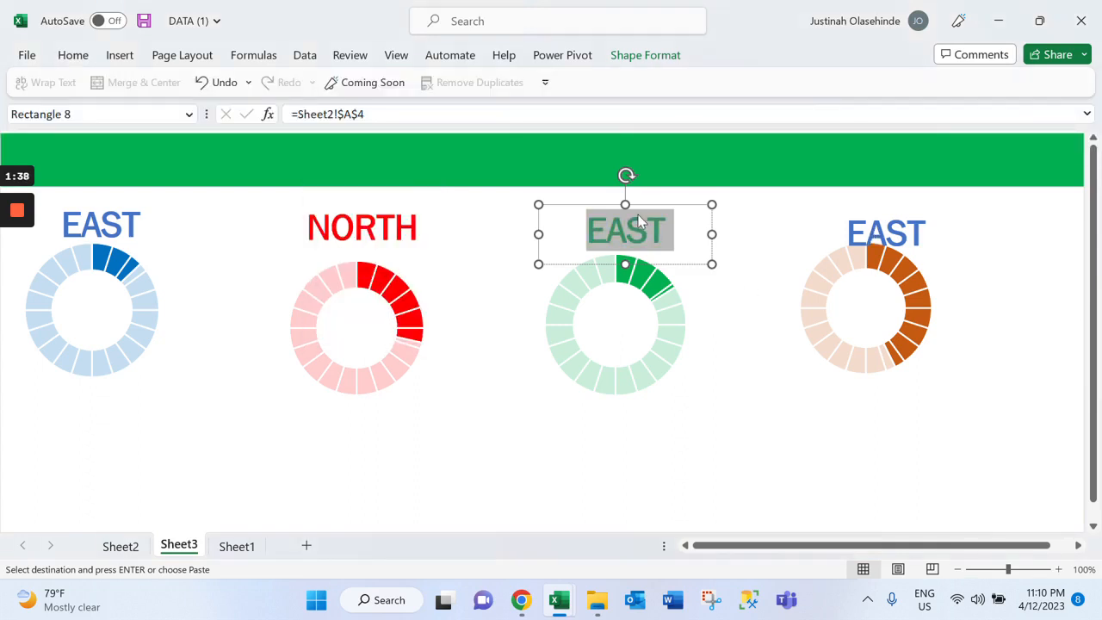
type("SOUTH")
left_click(744, 387)
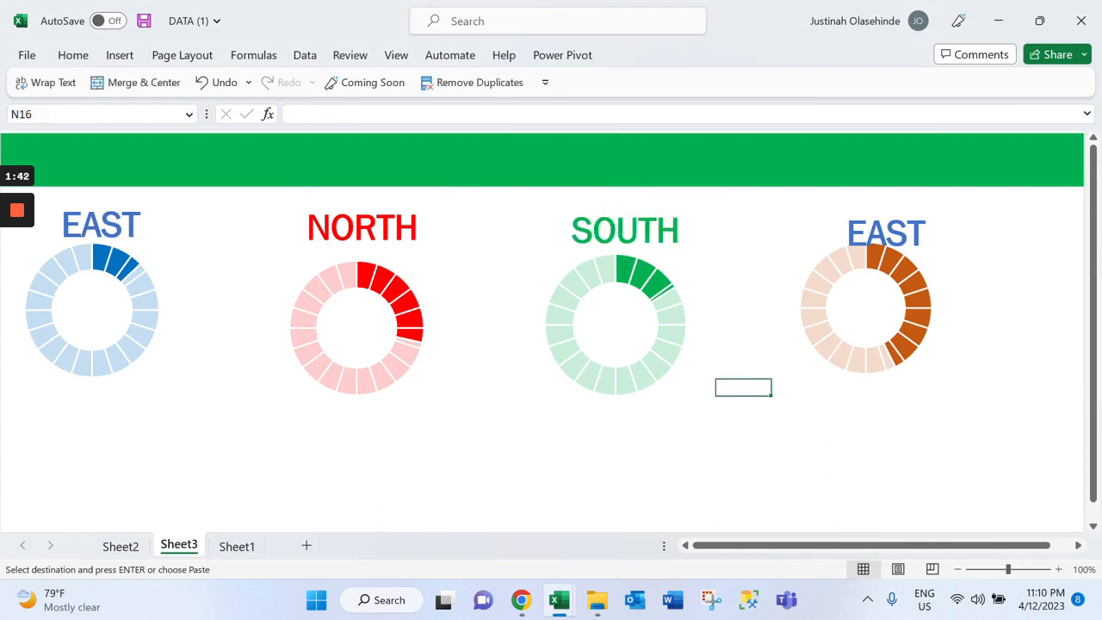
Shift the label at the orange doughnut chart slightly up and to the left so it sits centred above the ring
left_click(886, 234)
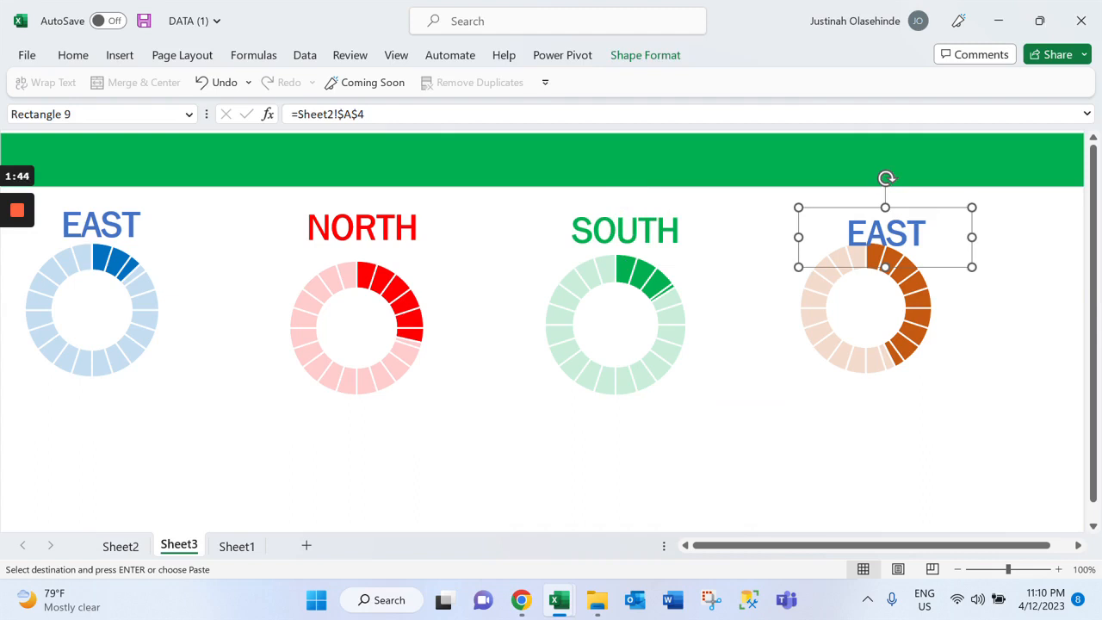
left_click_drag(886, 234, 870, 224)
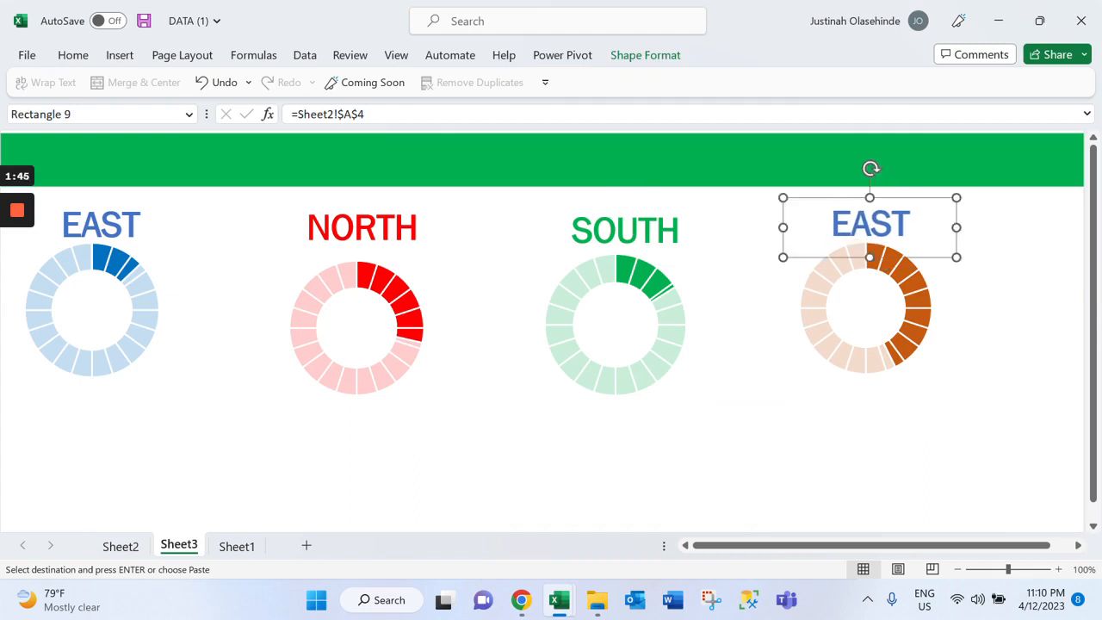
key("ctrl+a")
left_click(799, 437)
Color the text of the label above the orange doughnut chart dark red and replace it with WEST
left_click(887, 231)
double_click(887, 233)
left_click(74, 57)
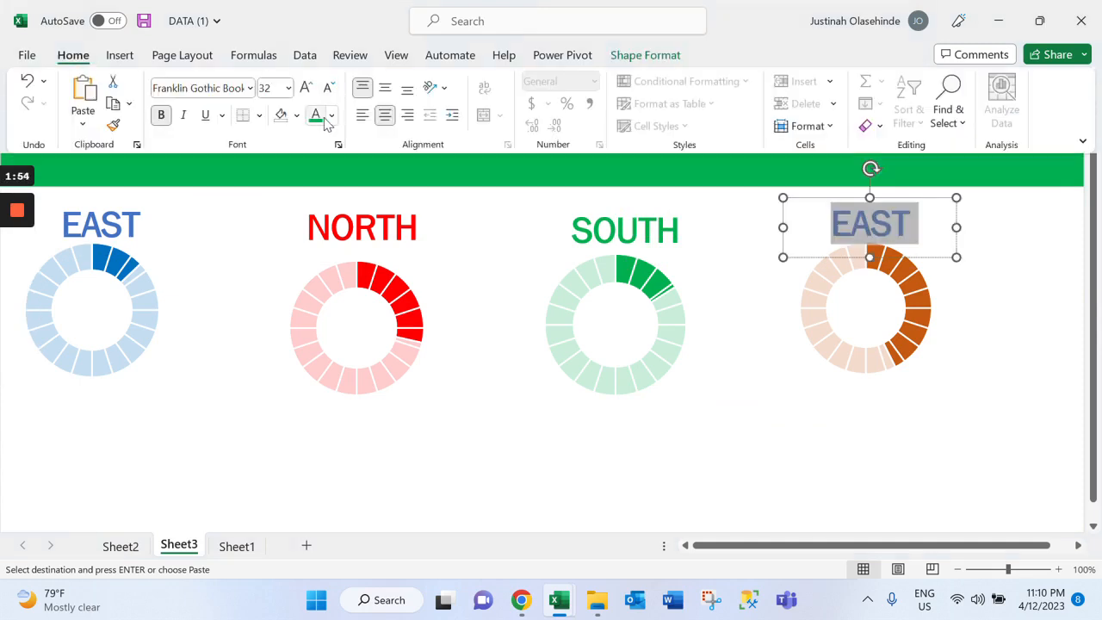
left_click(331, 115)
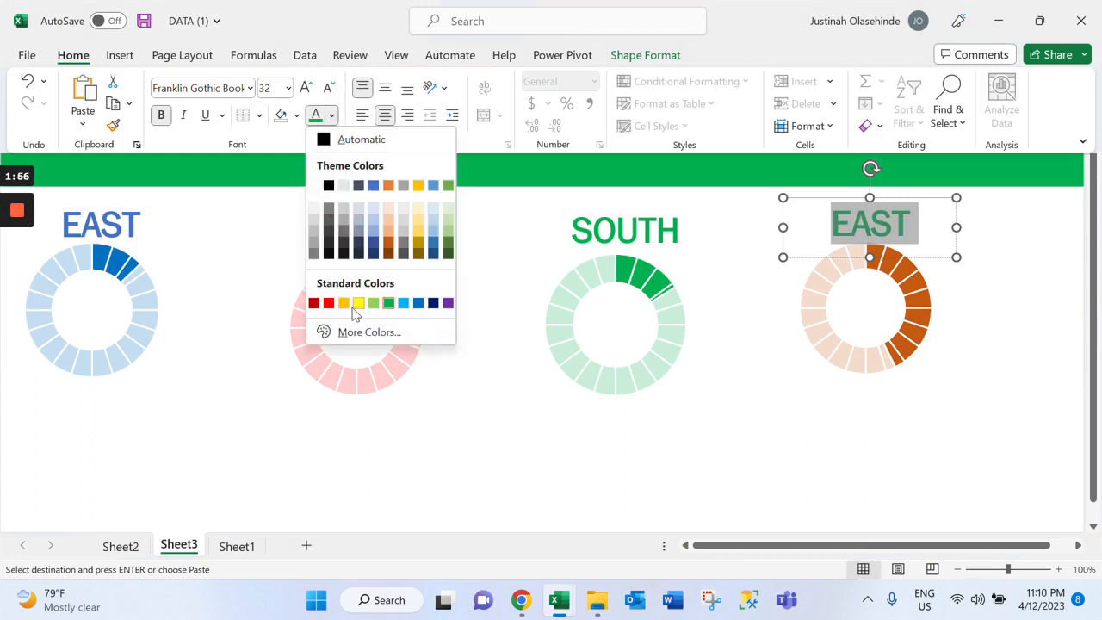
left_click(314, 303)
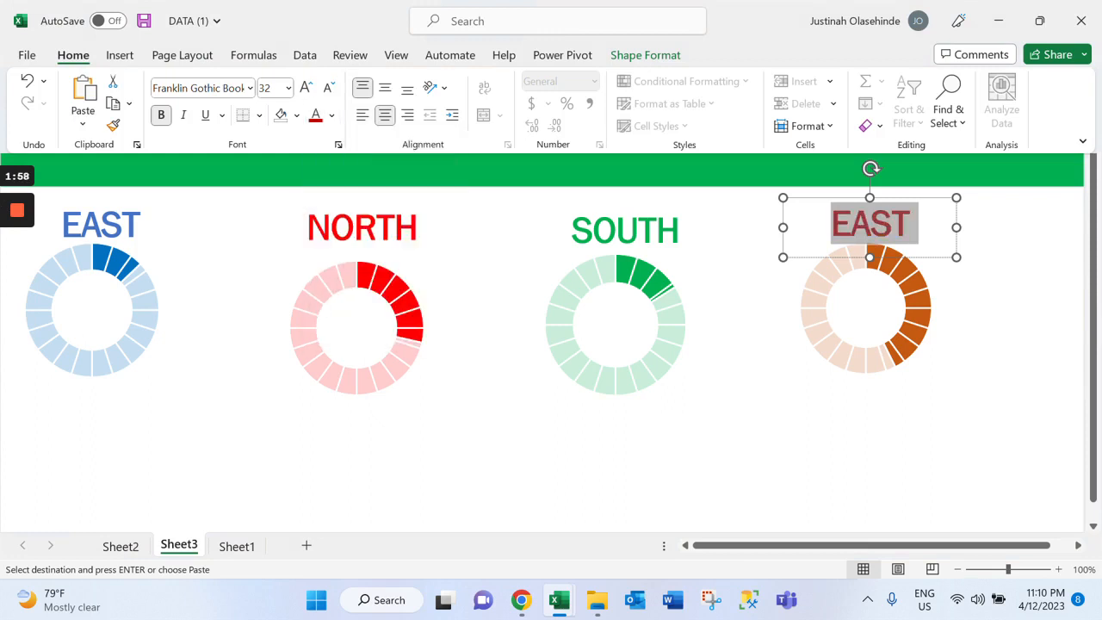
type("WEST")
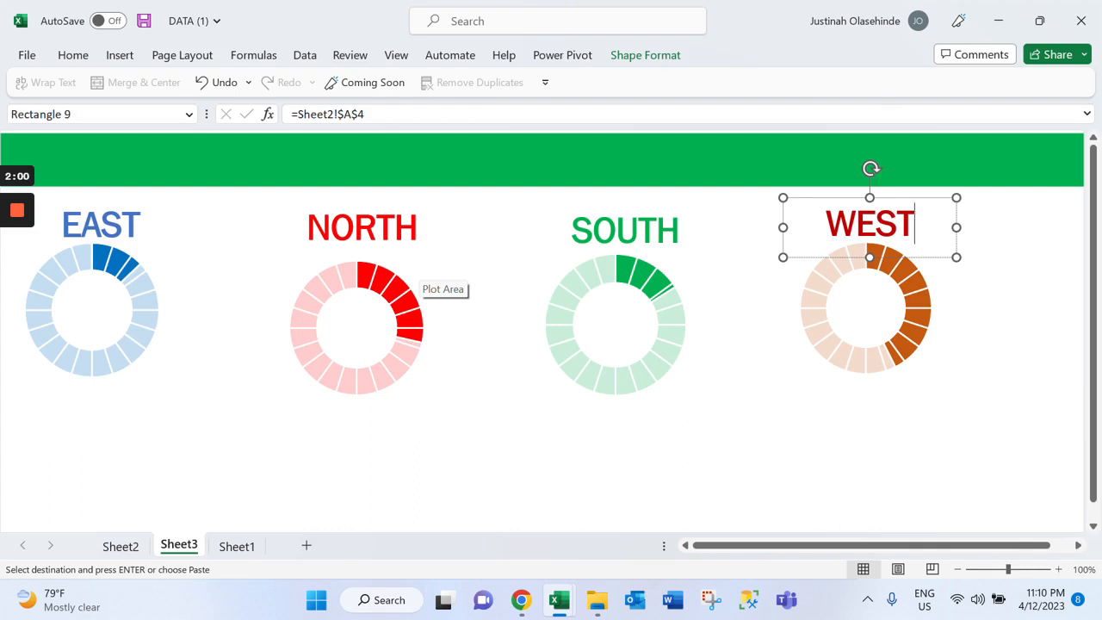
Change the WEST label's font color to a dark orange theme color matching its doughnut chart
key("ctrl+a")
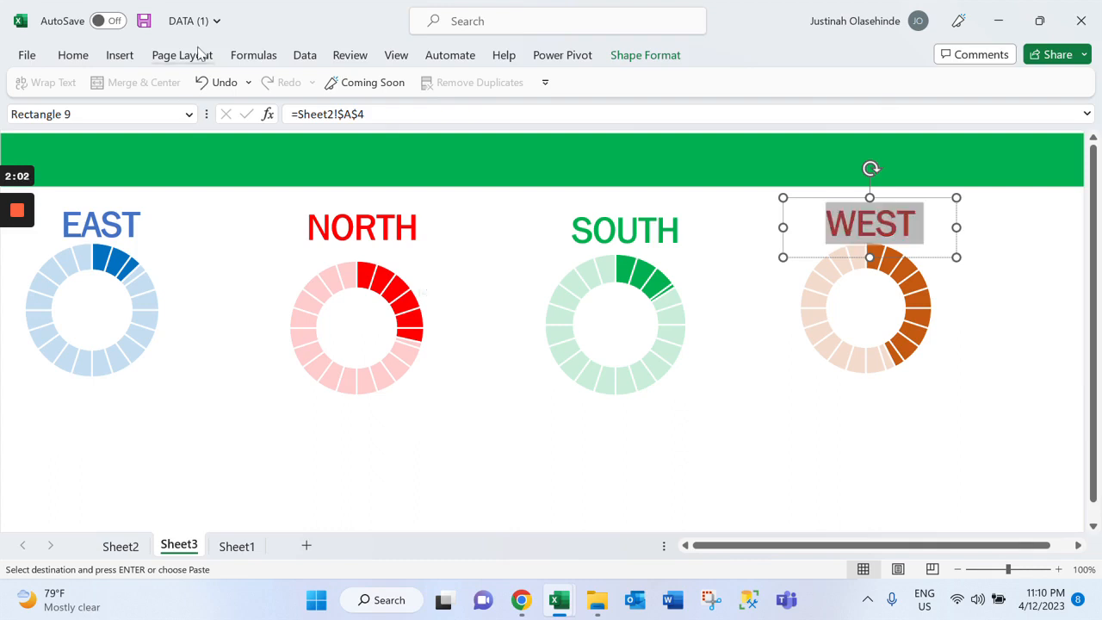
left_click(78, 56)
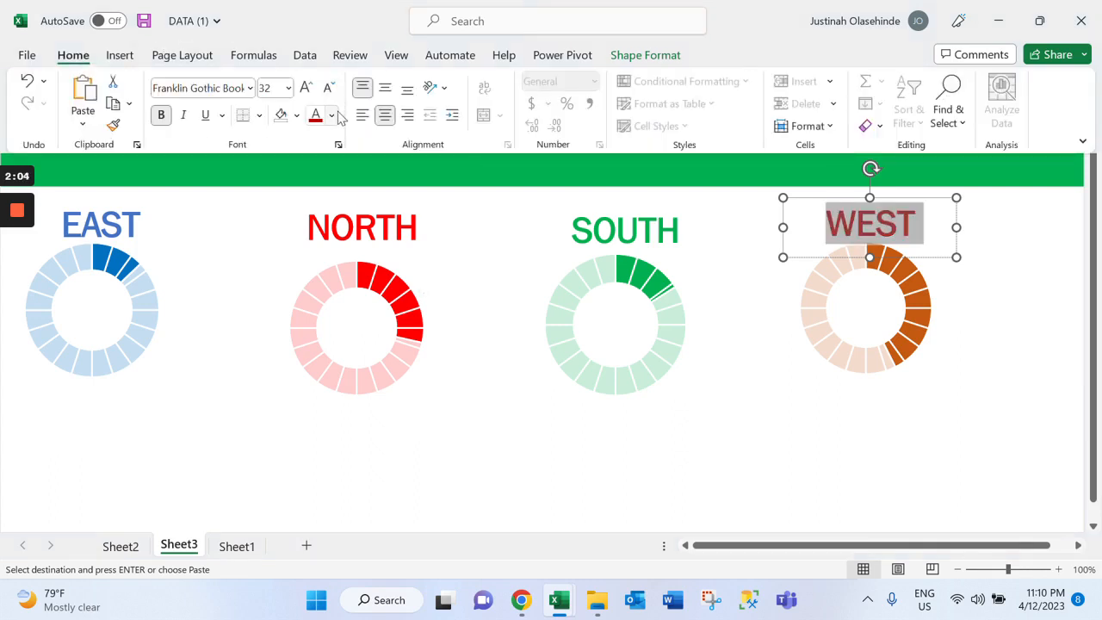
left_click(332, 115)
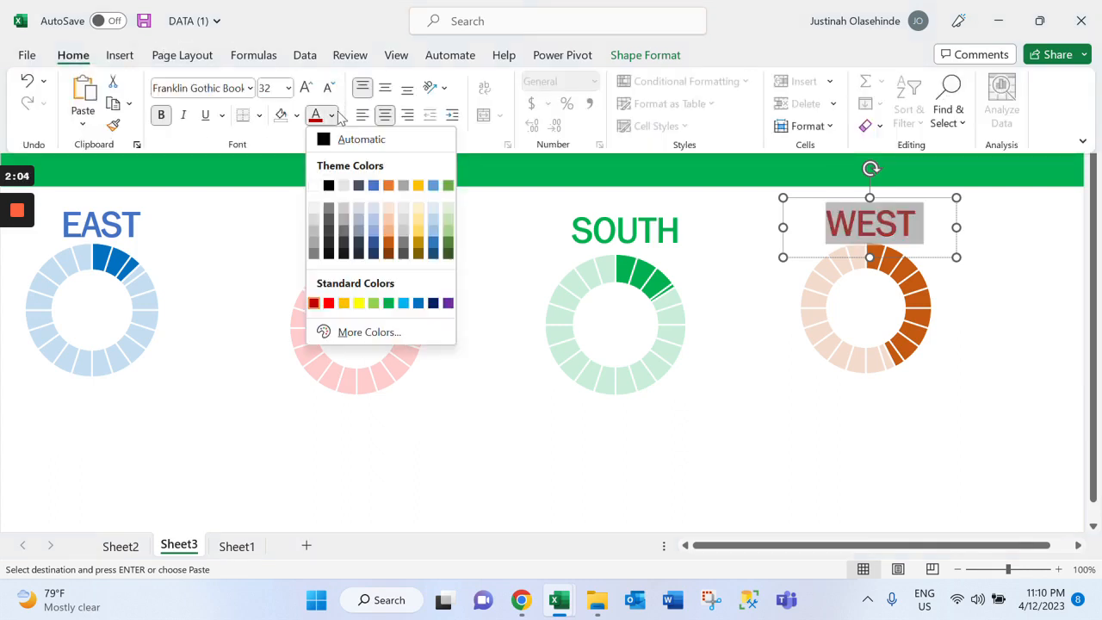
left_click(388, 249)
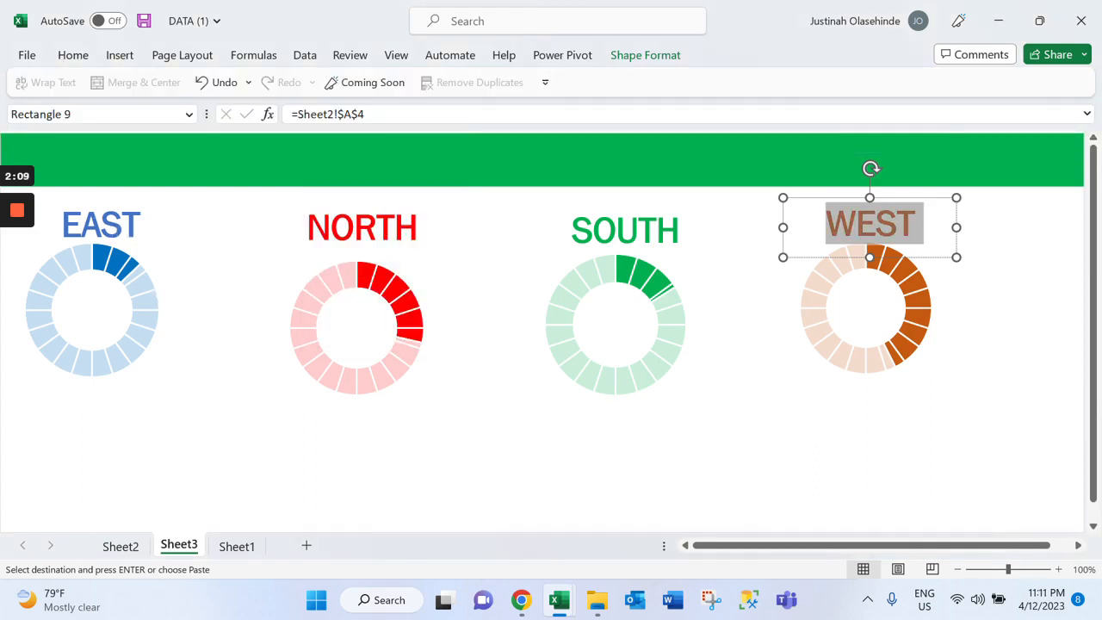
Reduce the font size of the EAST, NORTH, SOUTH and WEST labels together to 24
left_click(130, 234)
left_click(120, 231)
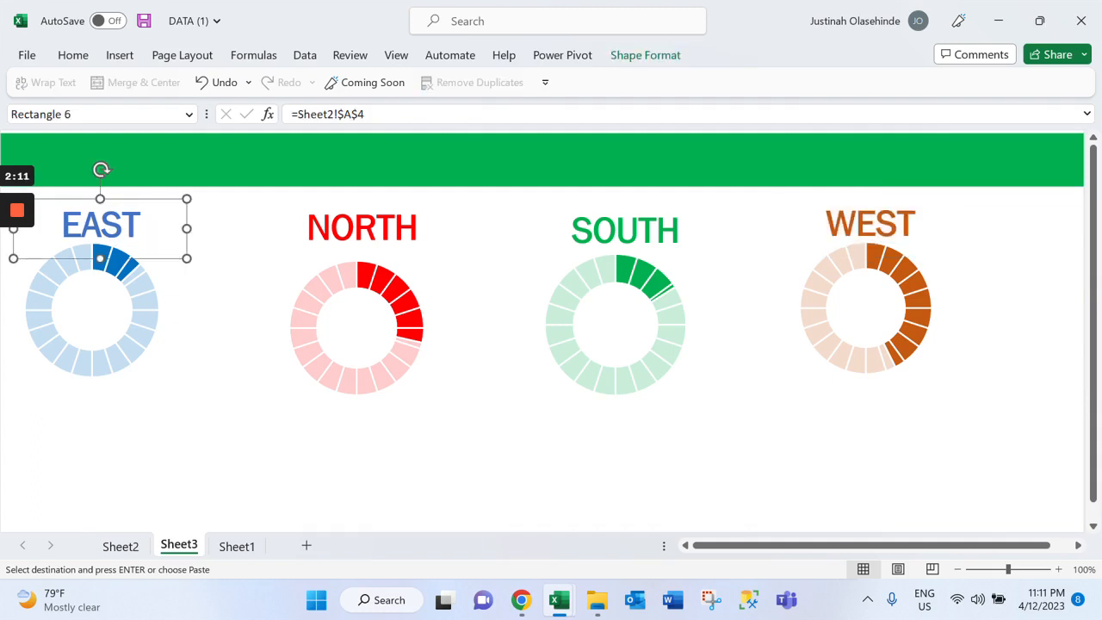
left_click(362, 229, "ctrl")
left_click(625, 230, "ctrl")
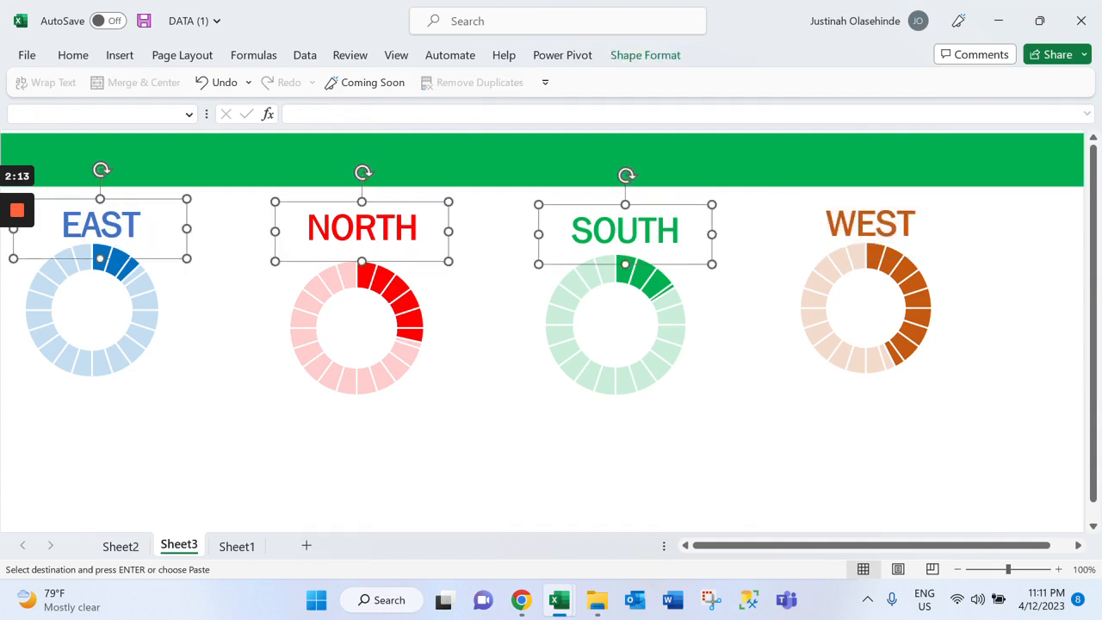
left_click(869, 225, "ctrl")
left_click(73, 54)
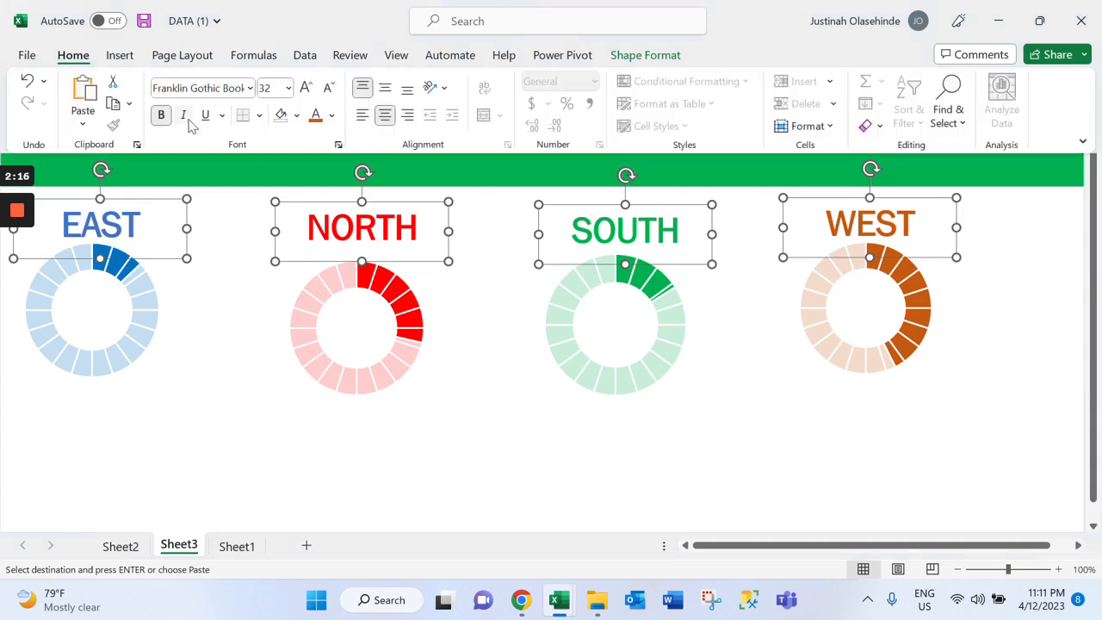
left_click(328, 90)
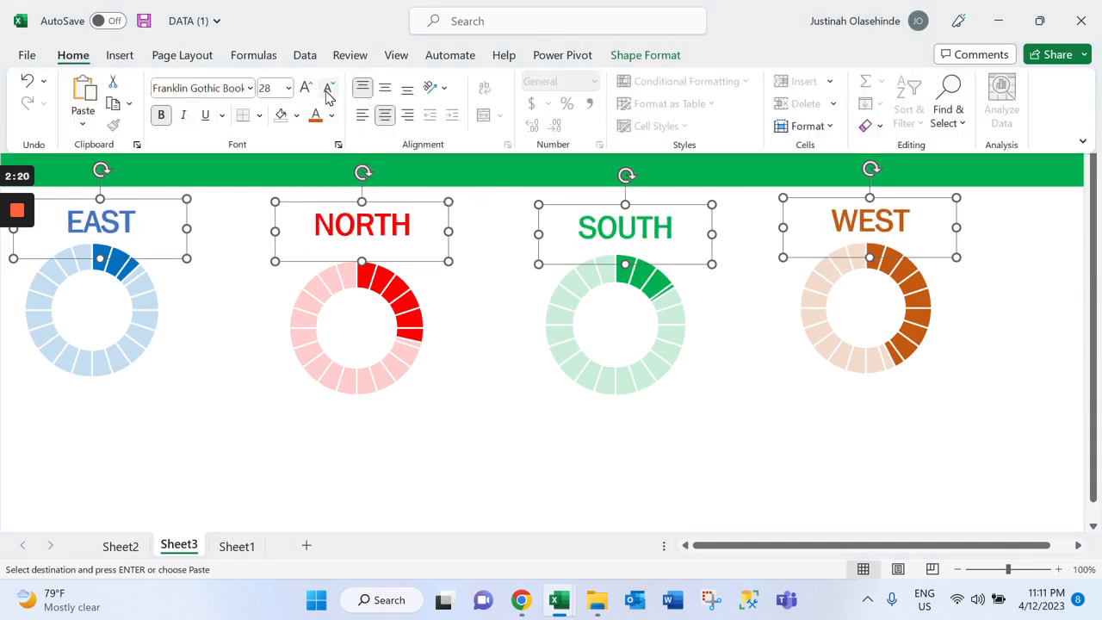
left_click(328, 89)
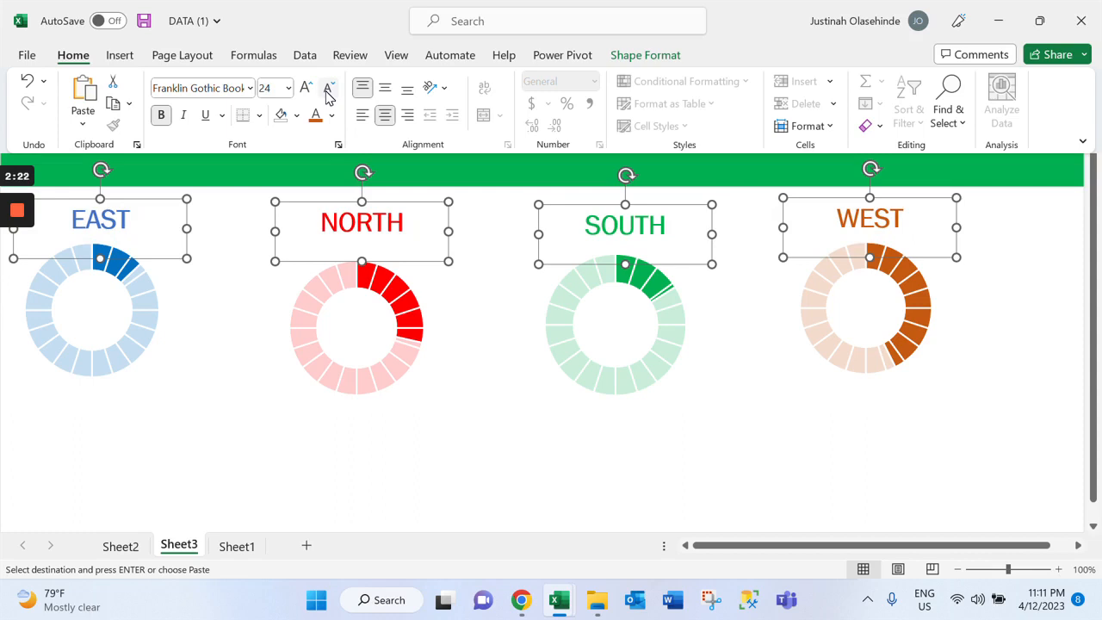
Slightly enlarge the plot area of the red doughnut chart below the NORTH label
left_click(415, 240)
left_click(468, 304)
left_click(411, 280)
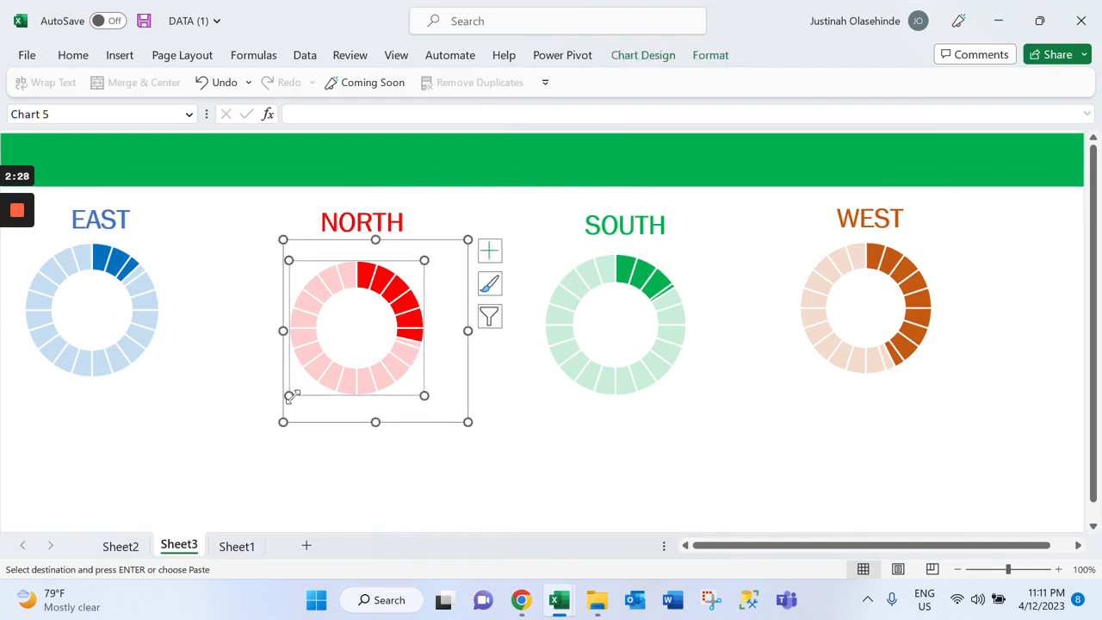
left_click_drag(289, 396, 283, 403)
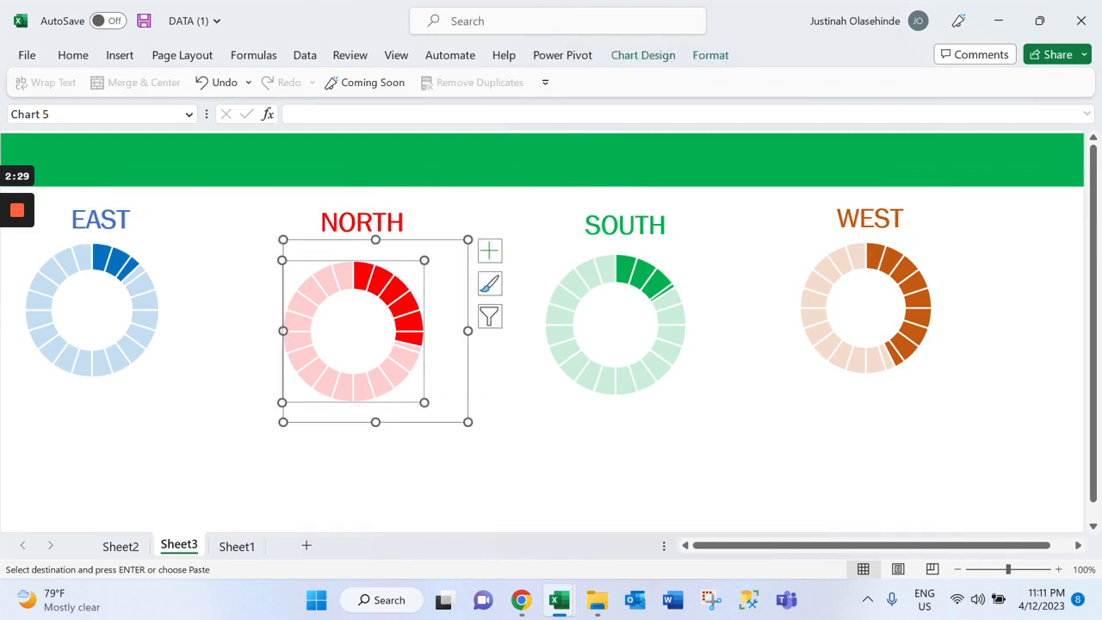
left_click(474, 426)
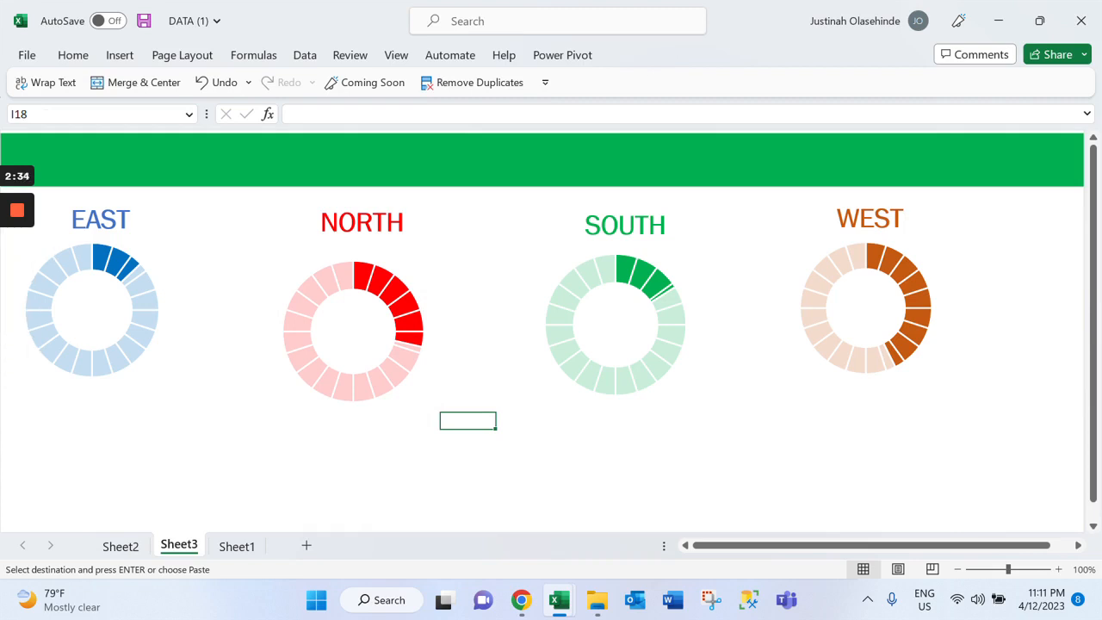
Duplicate the EAST label and place a copy in the centre of the blue doughnut chart
left_click(100, 220)
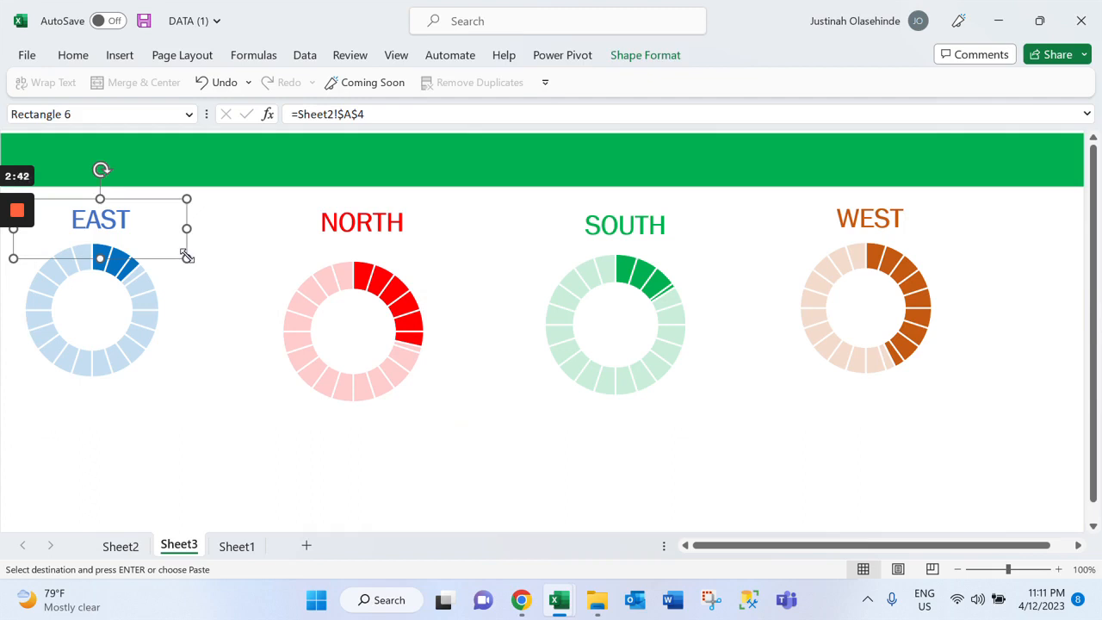
key("ctrl+v")
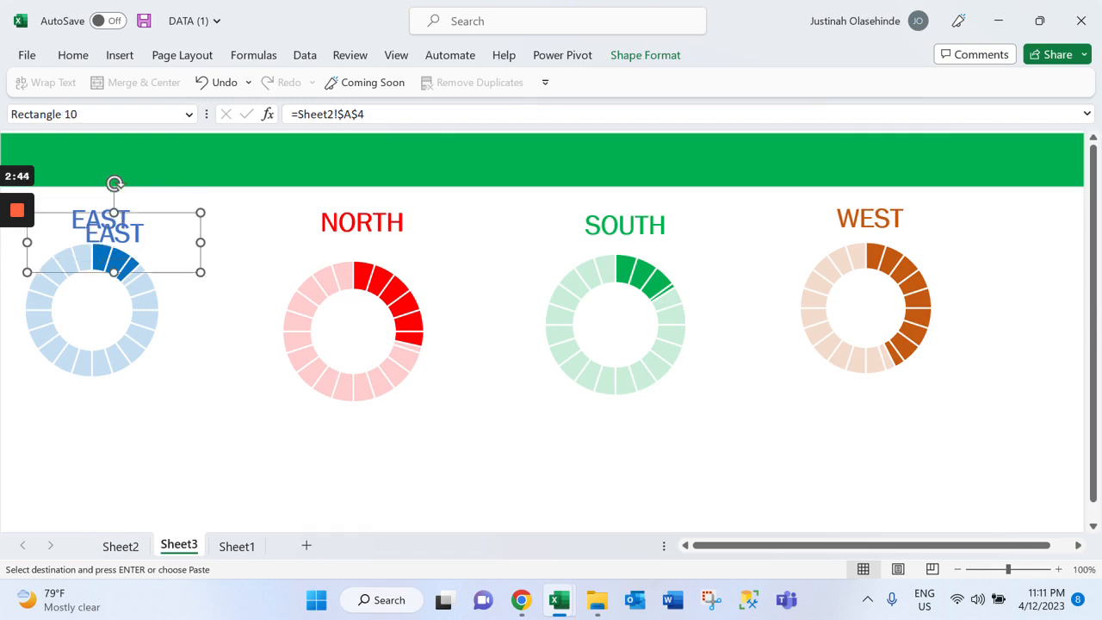
left_click_drag(84, 217, 70, 304)
left_click(163, 338)
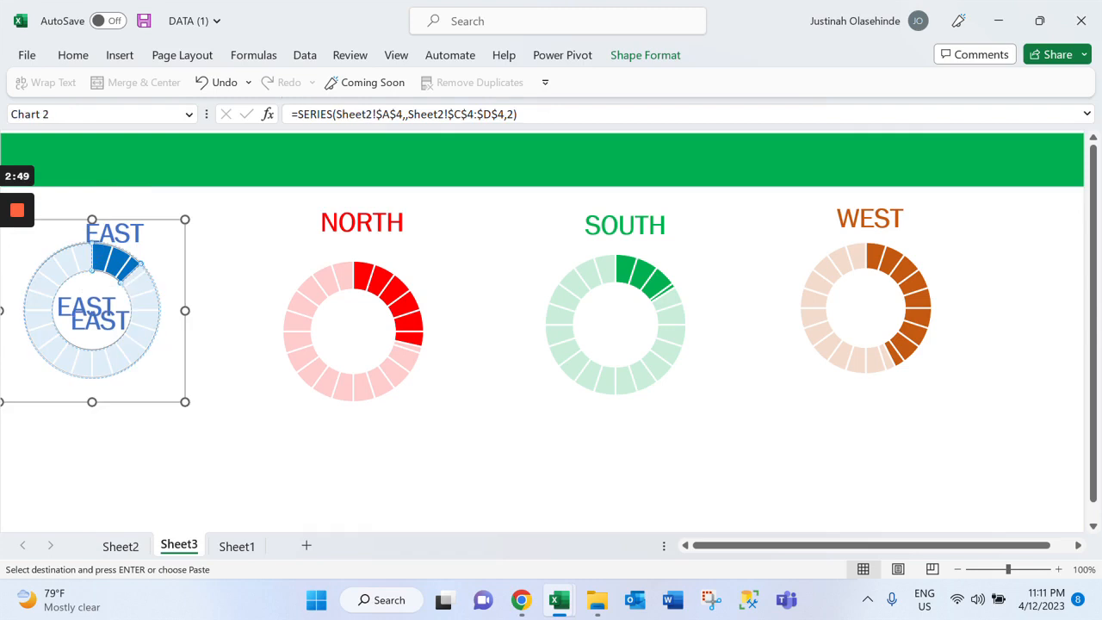
key("ctrl+v")
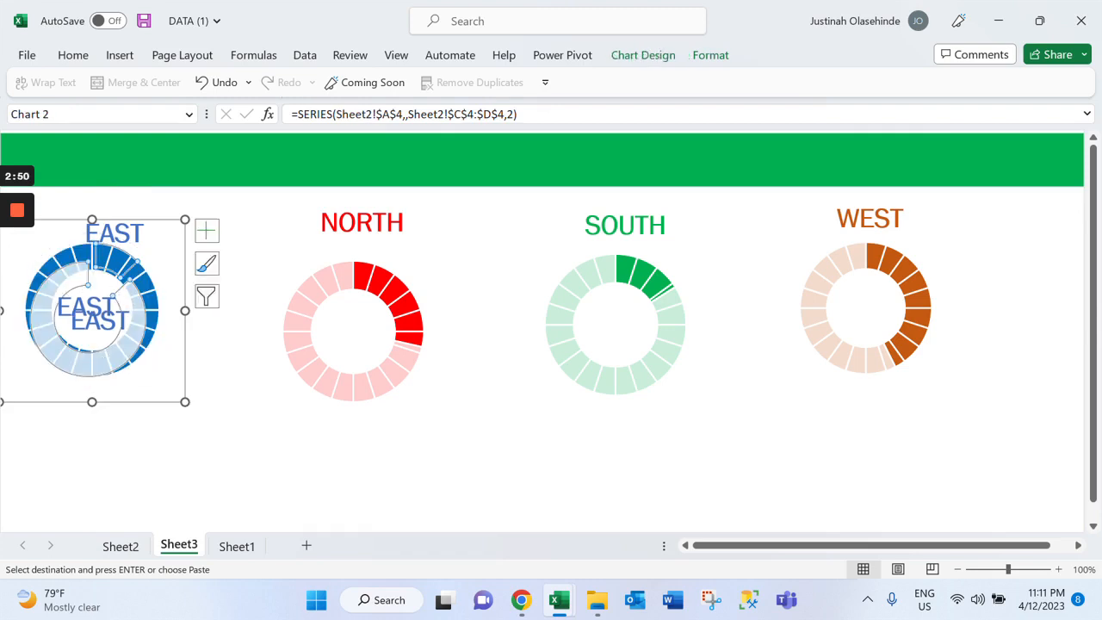
key("ctrl+z")
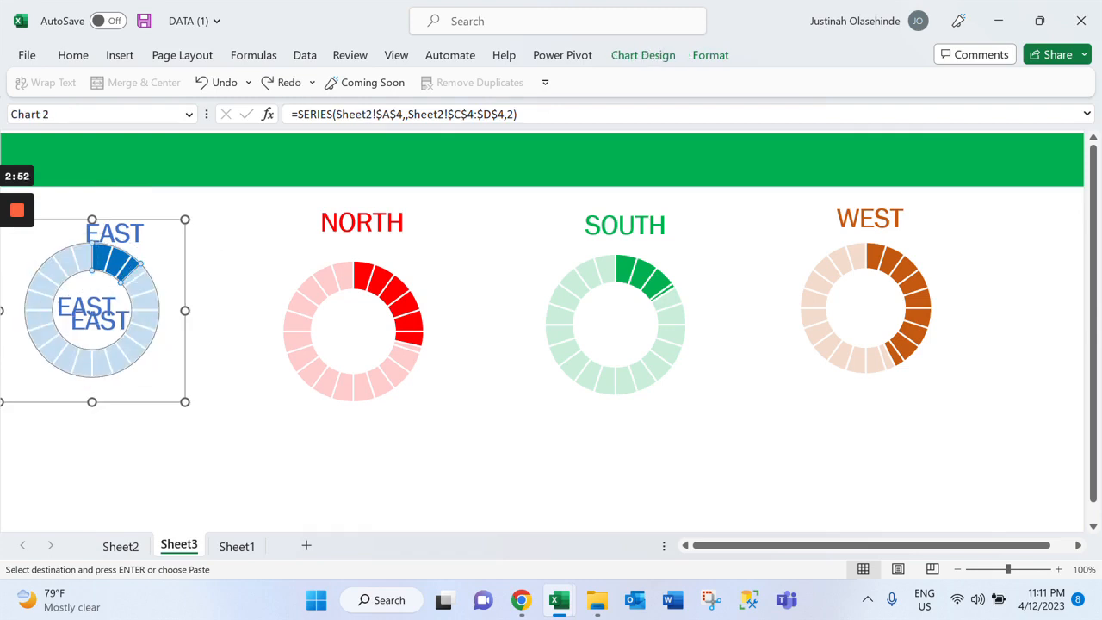
Arrange the two EAST copies one above the other inside the blue doughnut chart and shrink the upper copy's text box
left_click_drag(101, 321, 91, 331)
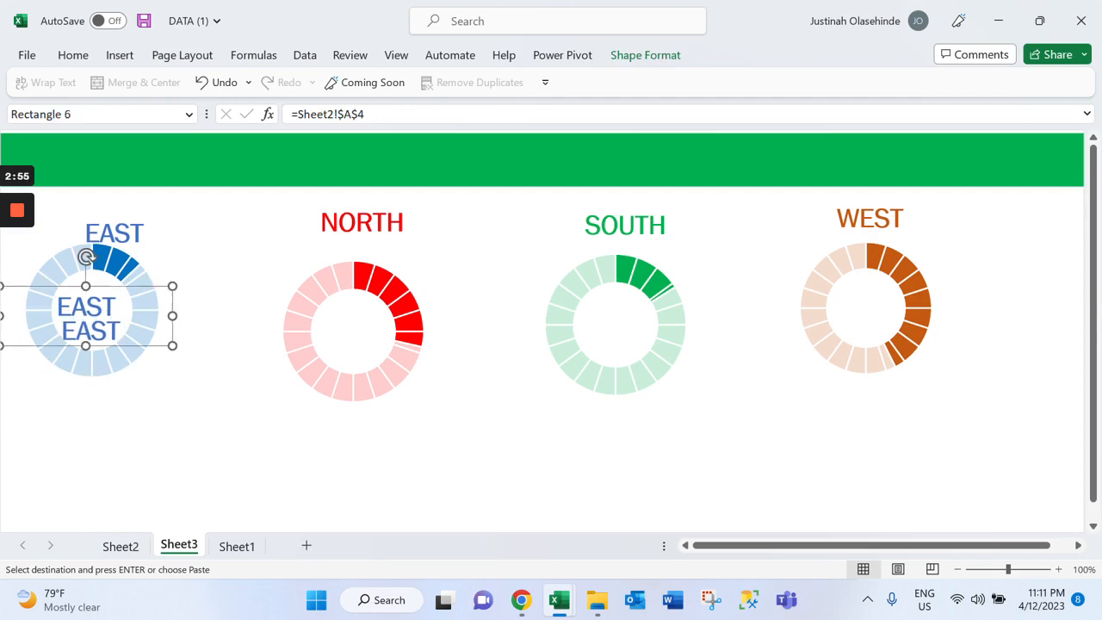
left_click(116, 263)
left_click_drag(98, 311, 94, 297)
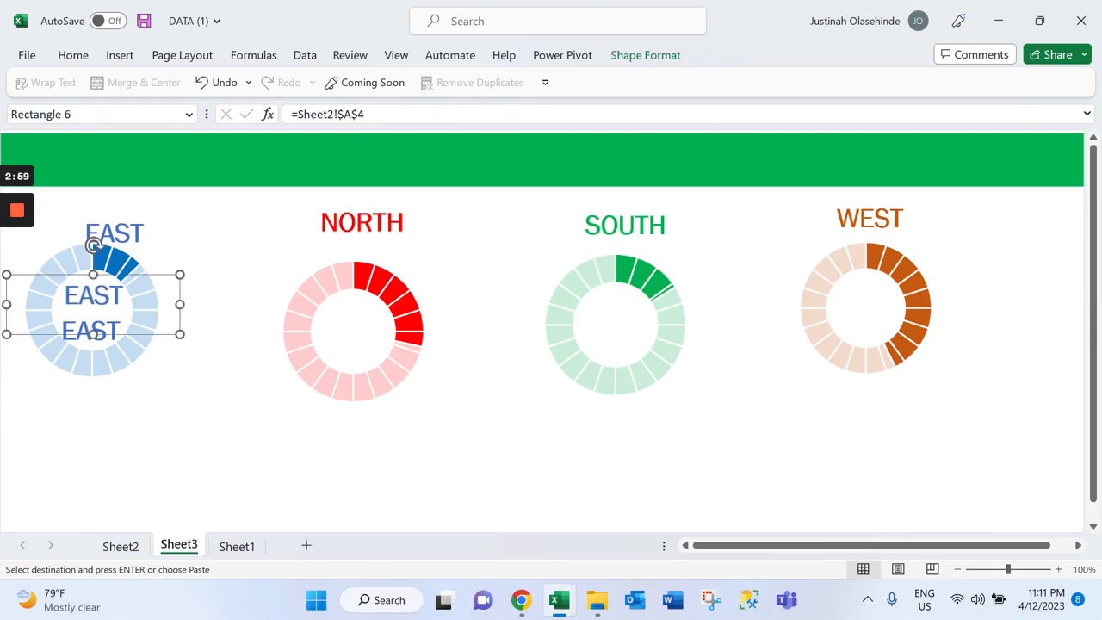
left_click_drag(180, 334, 161, 318)
Clear the upper EAST copy's text and reference, and point its formula at the EAST bank count in cell B4 of Sheet2
left_click(95, 306)
double_click(96, 305)
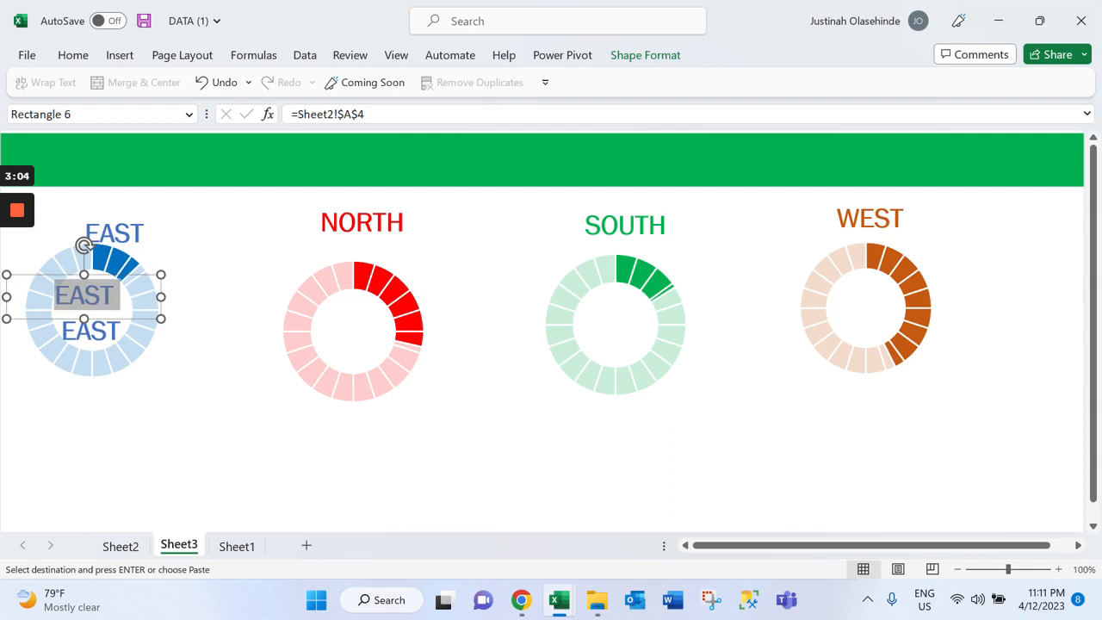
key("BackSpace")
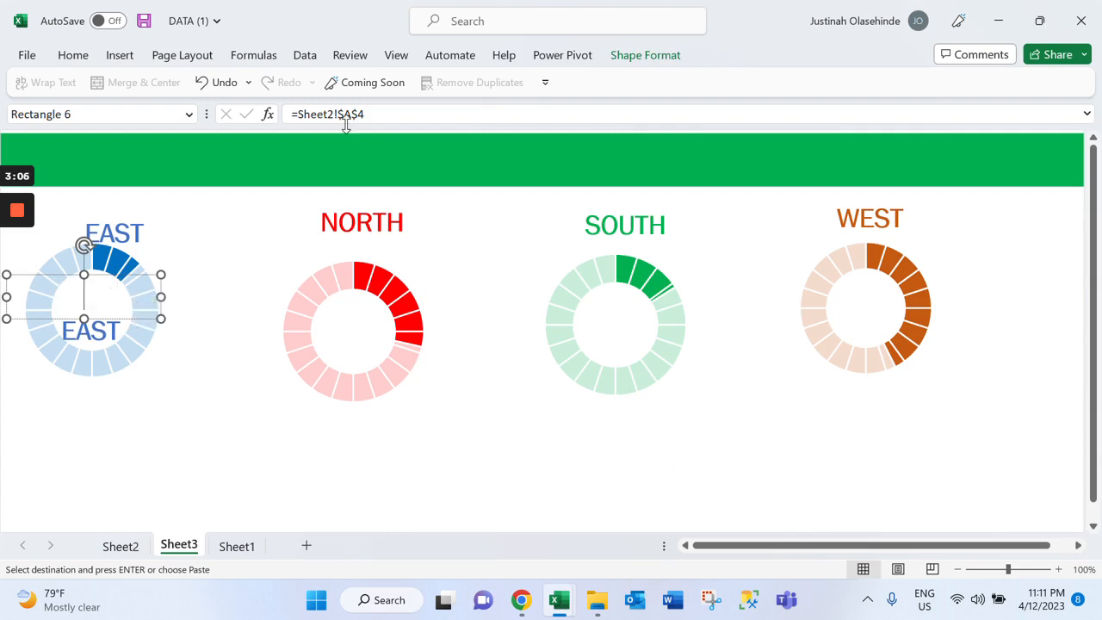
left_click_drag(365, 114, 284, 114)
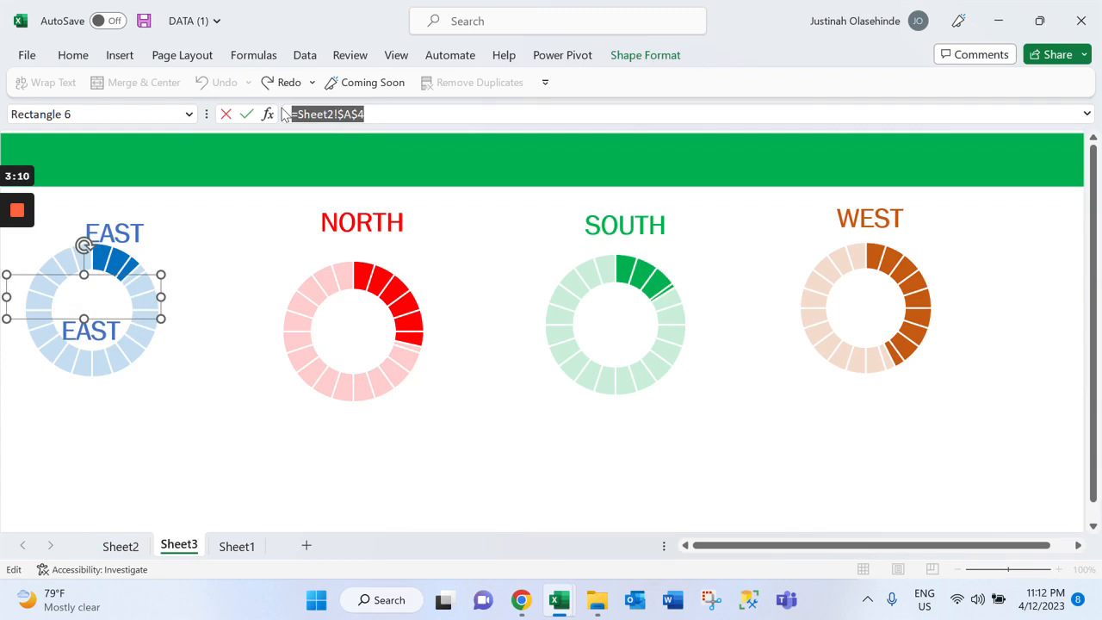
type("=")
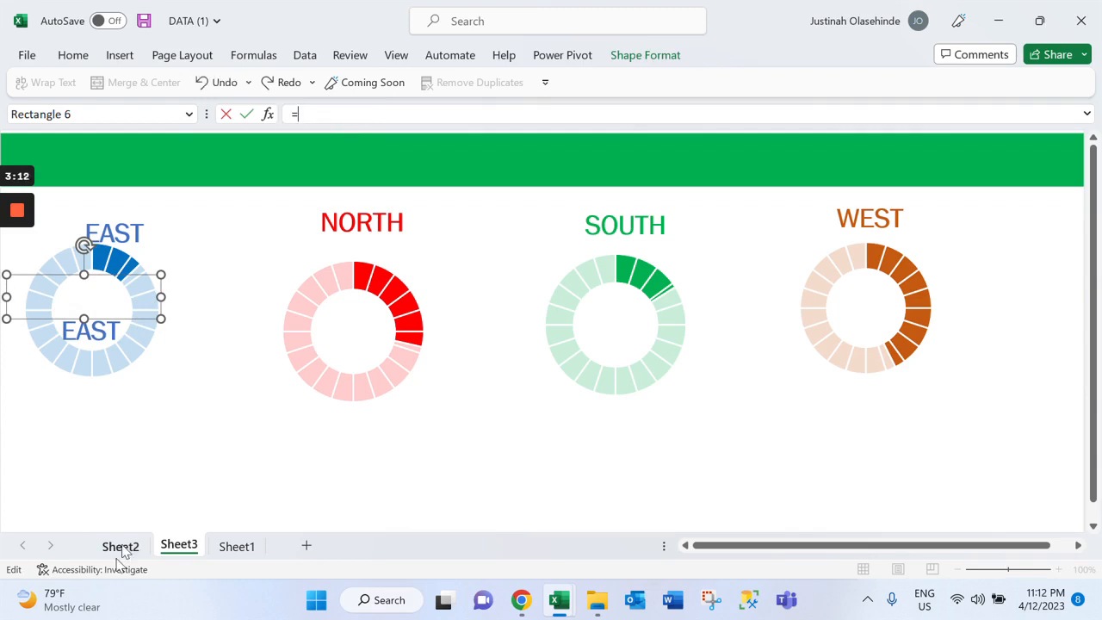
left_click(120, 546)
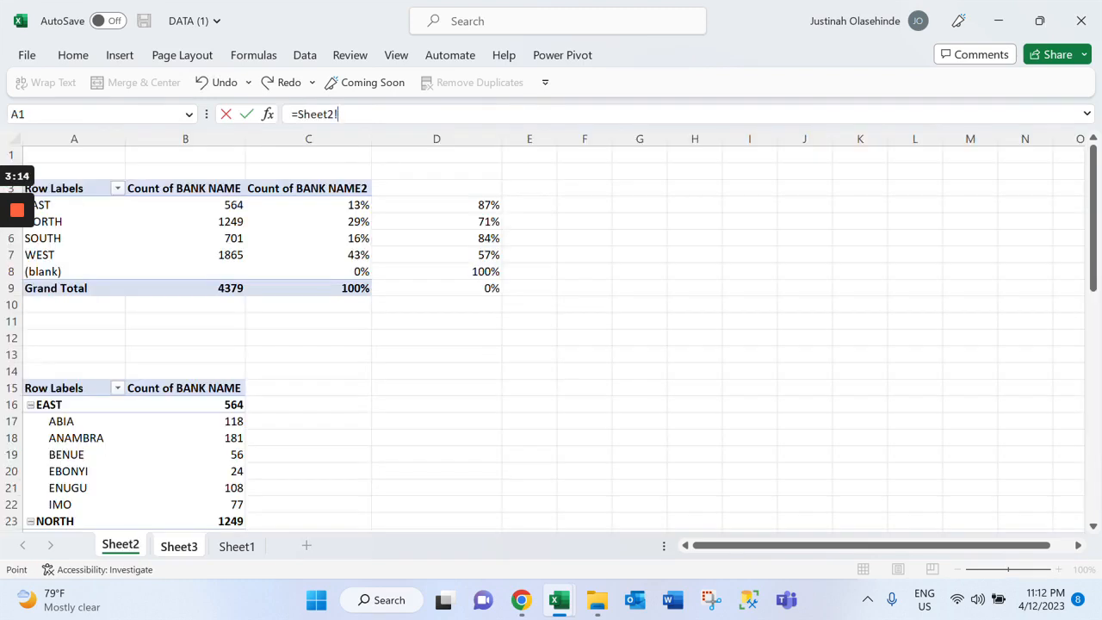
left_click(185, 204)
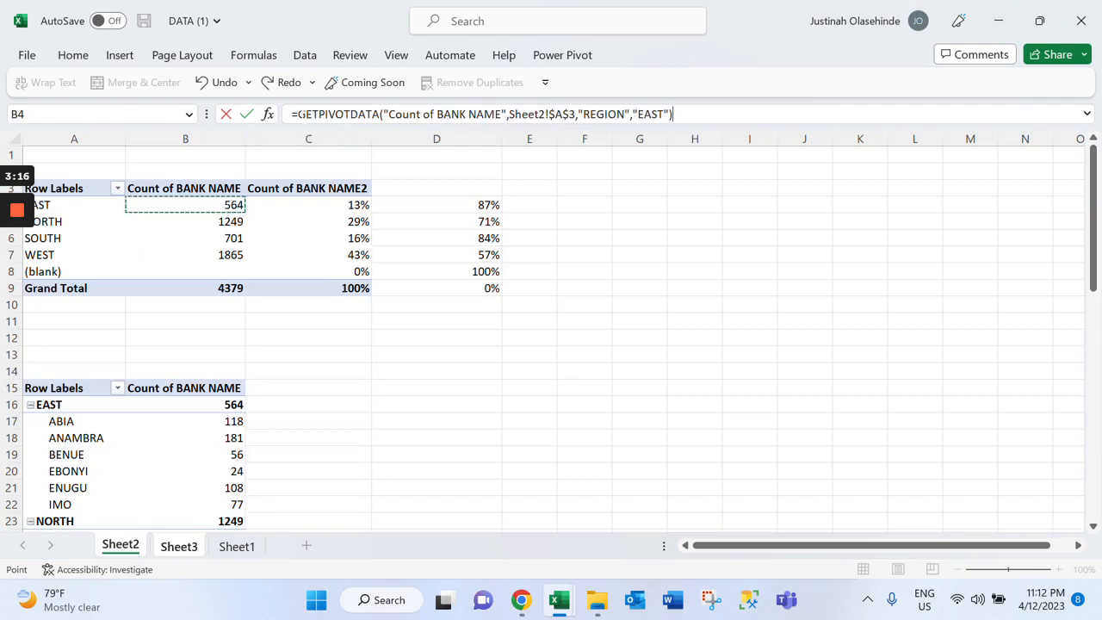
left_click_drag(298, 113, 665, 114)
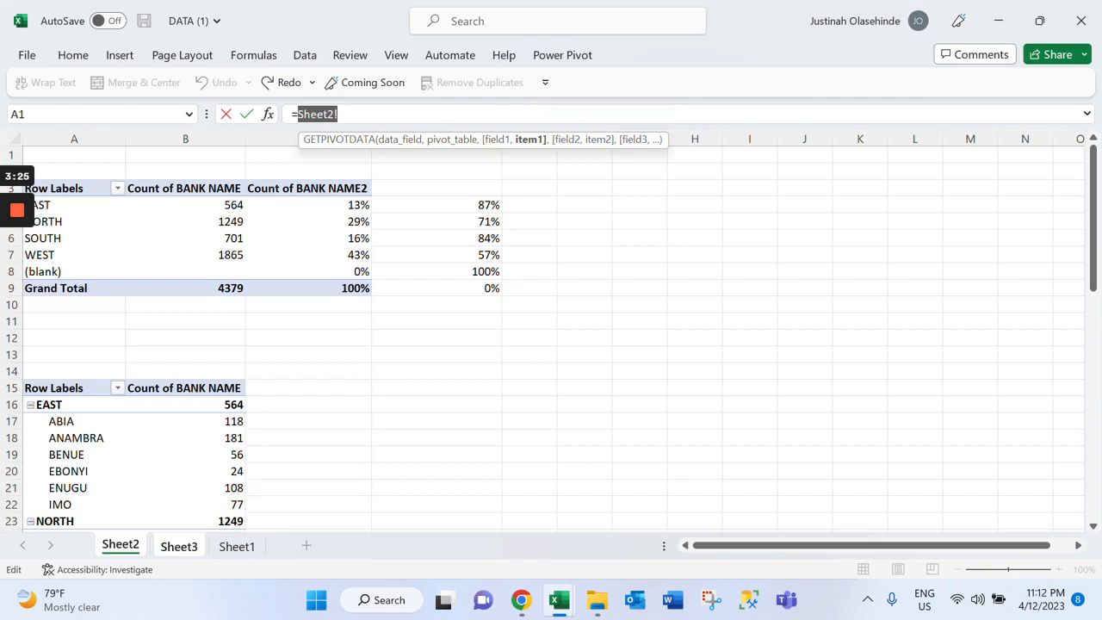
left_click(186, 204)
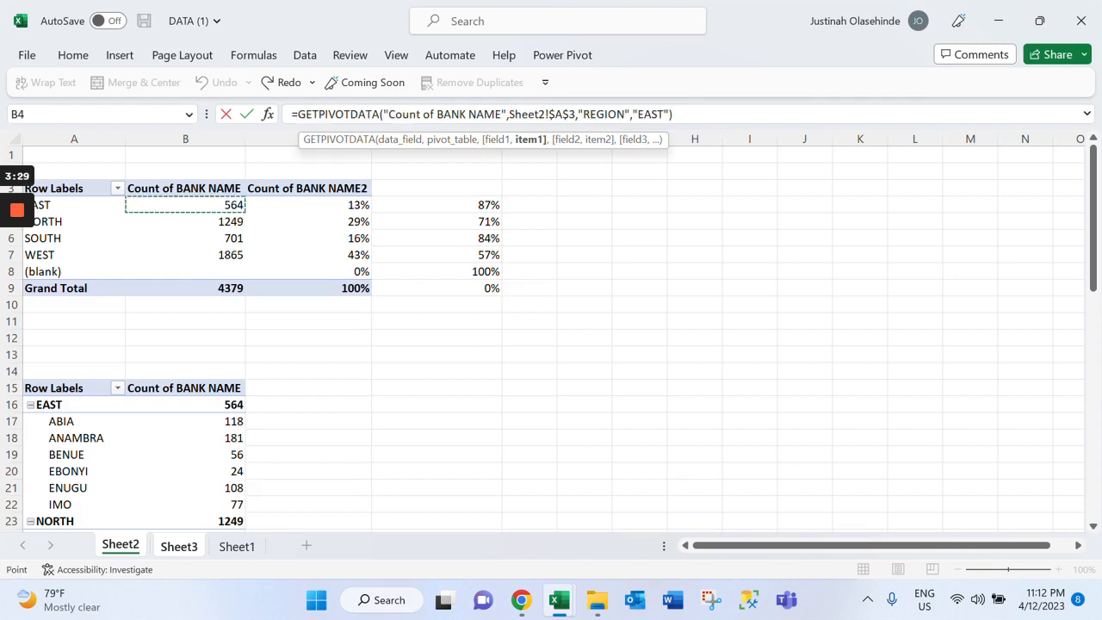
Reduce the upper label's GETPIVOTDATA formula to the plain reference =Sheet2!$B$4 and apply it
left_click_drag(298, 114, 459, 114)
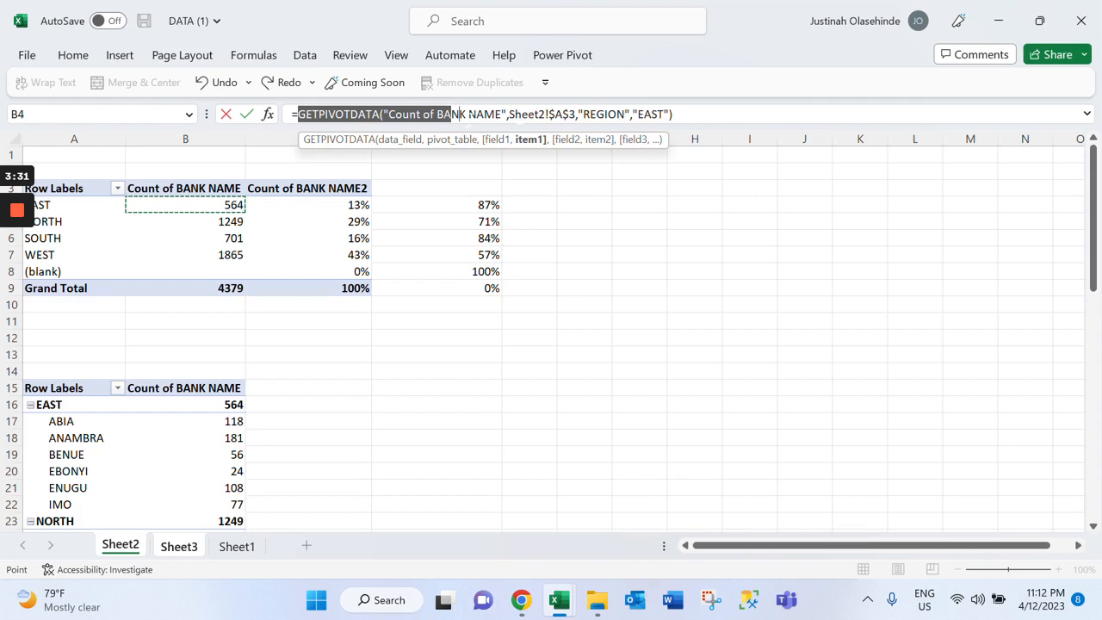
left_click_drag(462, 113, 365, 114)
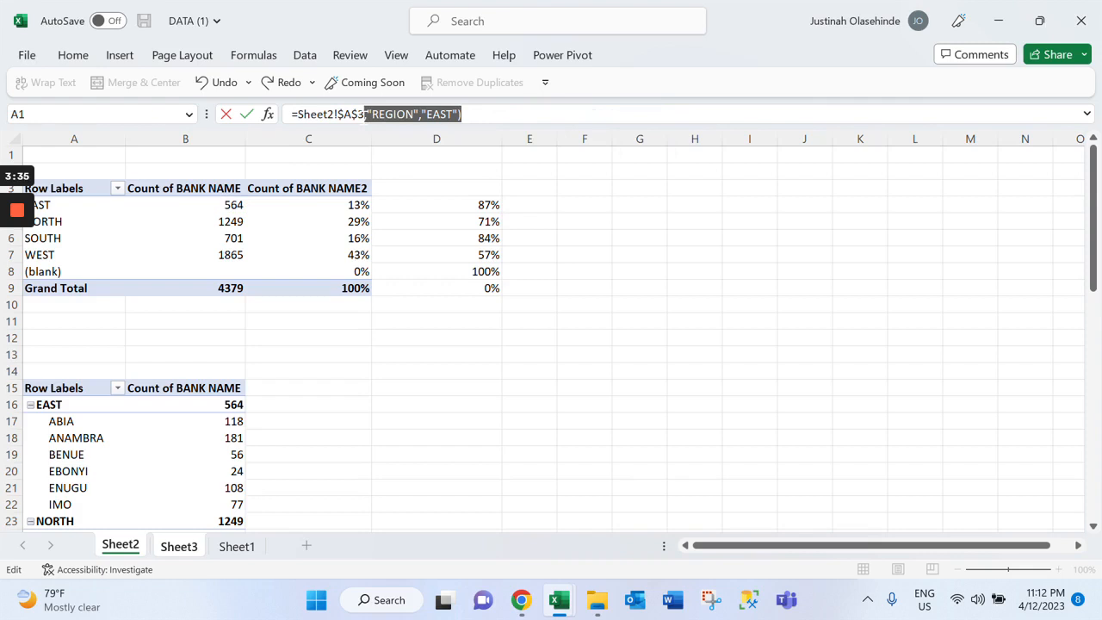
left_click(362, 115)
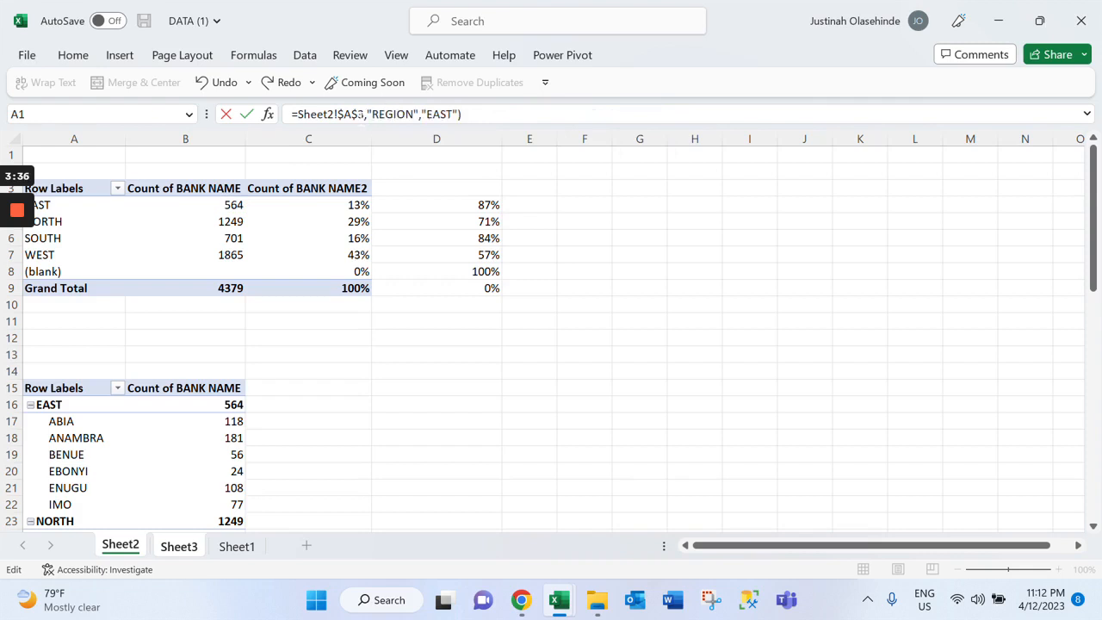
key("Delete")
key("Delete")
key("Delete")
key("Delete")
key("Delete")
key("Delete")
key("Delete")
key("Delete")
key("Delete")
key("Delete")
key("Delete")
key("Delete")
key("Delete")
key("Delete")
key("Delete")
key("Delete")
key("Delete")
key("Delete")
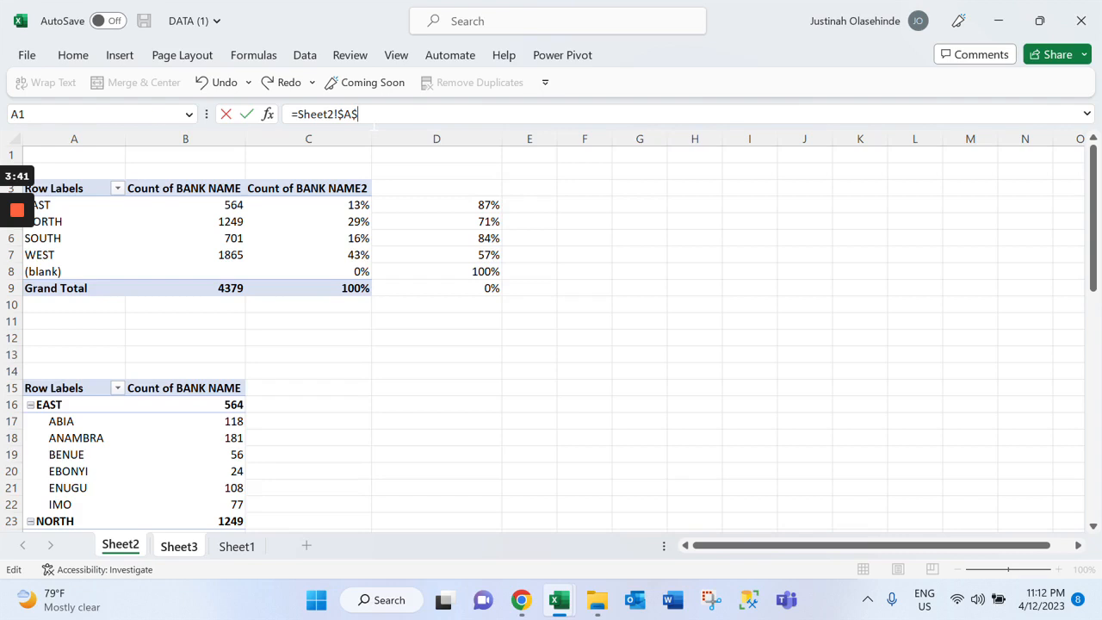
left_click(351, 114)
key("BackSpace")
type("B$4")
key("Return")
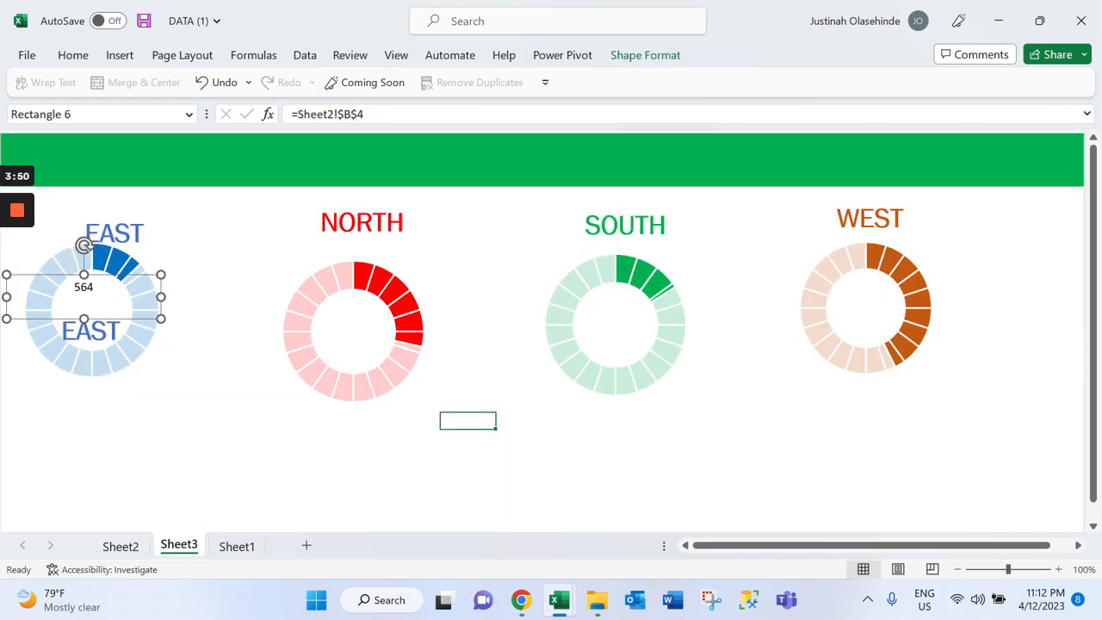
Shrink and centre the bank count label inside the blue doughnut, and move the EAST heading up, centred above the chart
left_click_drag(161, 319, 104, 307)
left_click(148, 311)
key("ctrl+z")
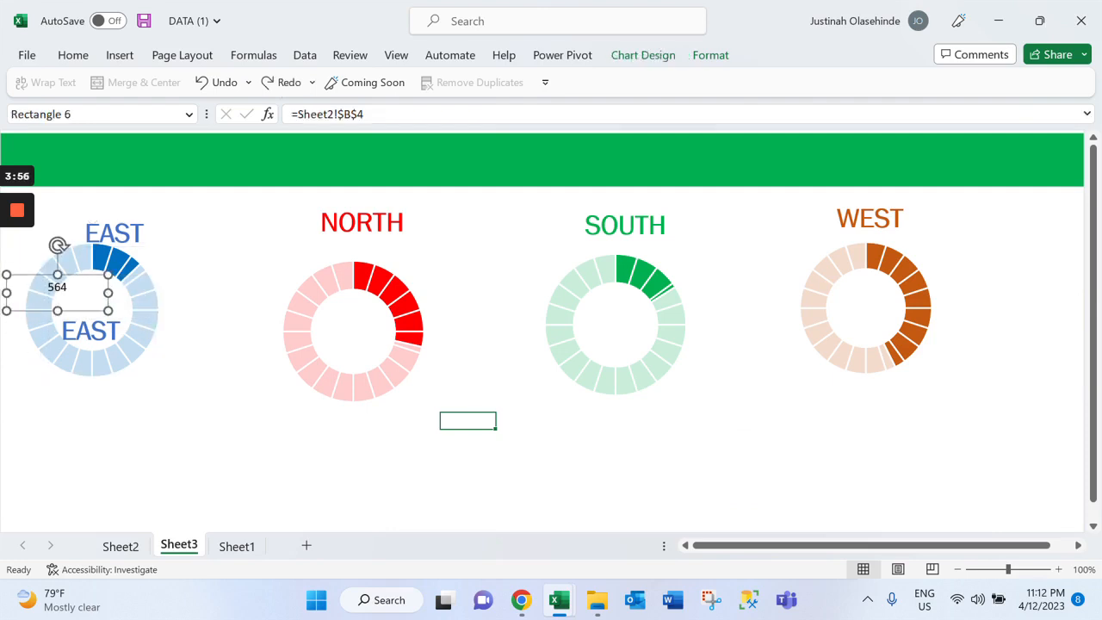
left_click_drag(62, 293, 92, 293)
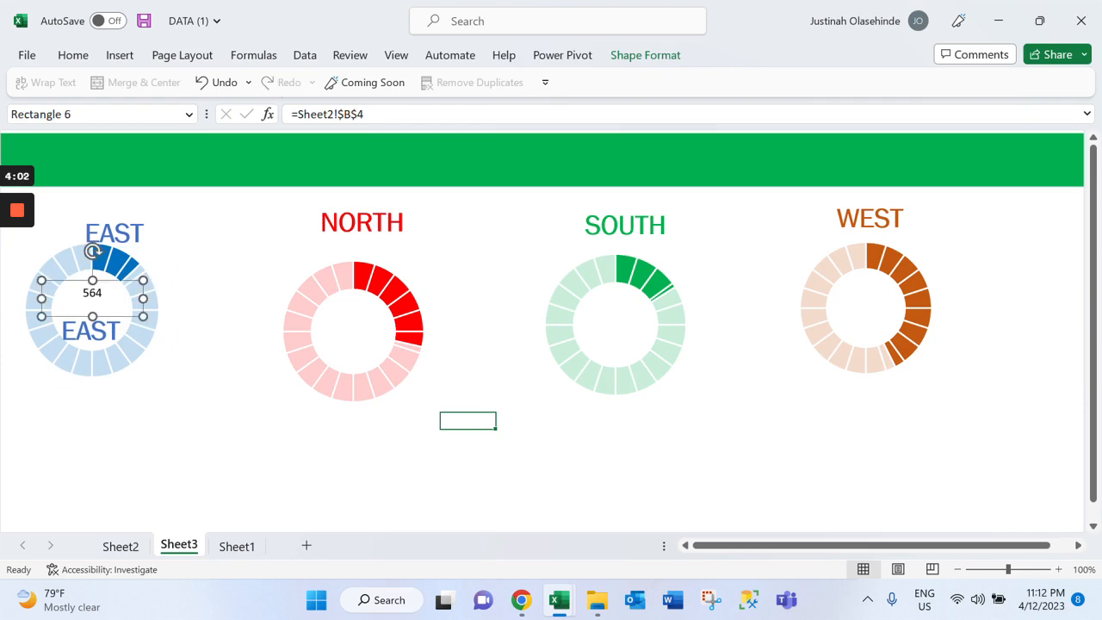
left_click_drag(143, 317, 140, 310)
left_click(86, 234)
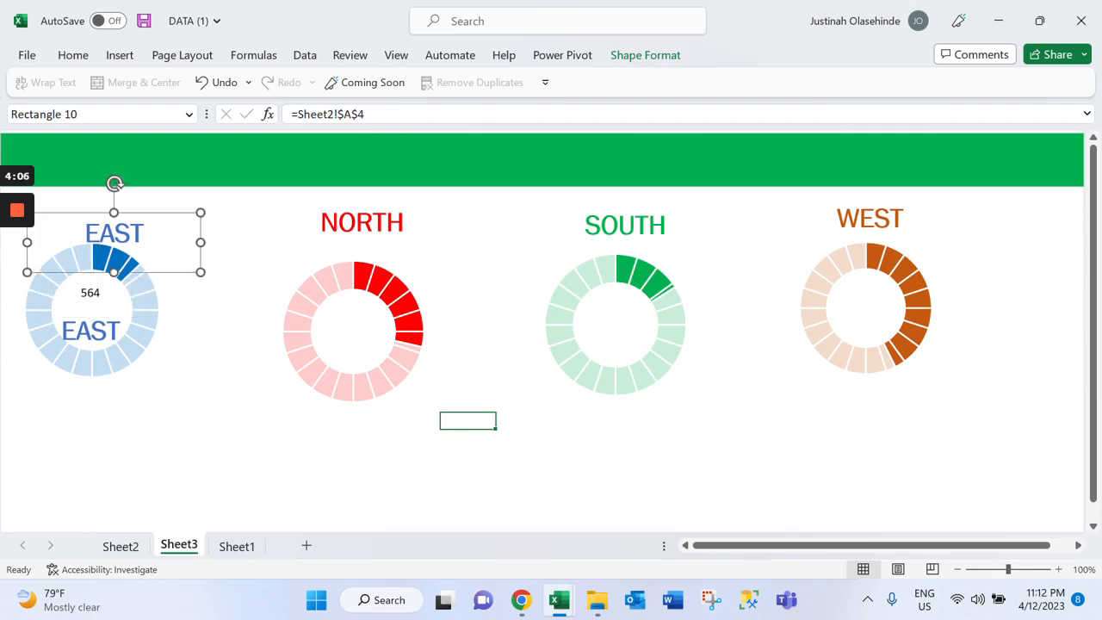
left_click_drag(86, 232, 74, 218)
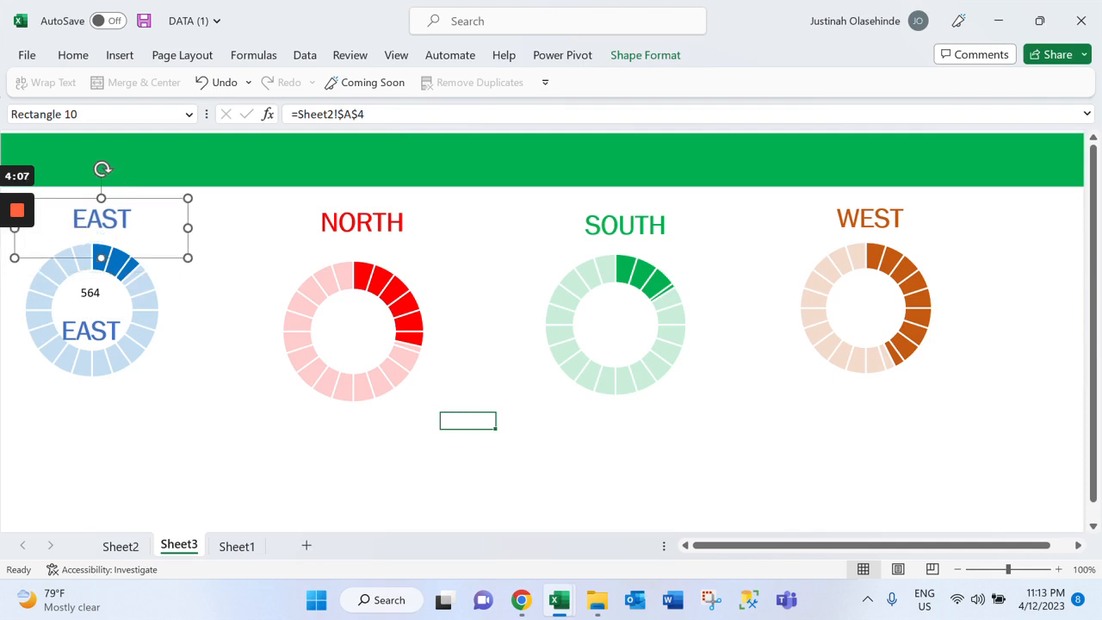
Copy the EAST heading's formatting onto the bank count label inside the blue doughnut with Format Painter
left_click(74, 56)
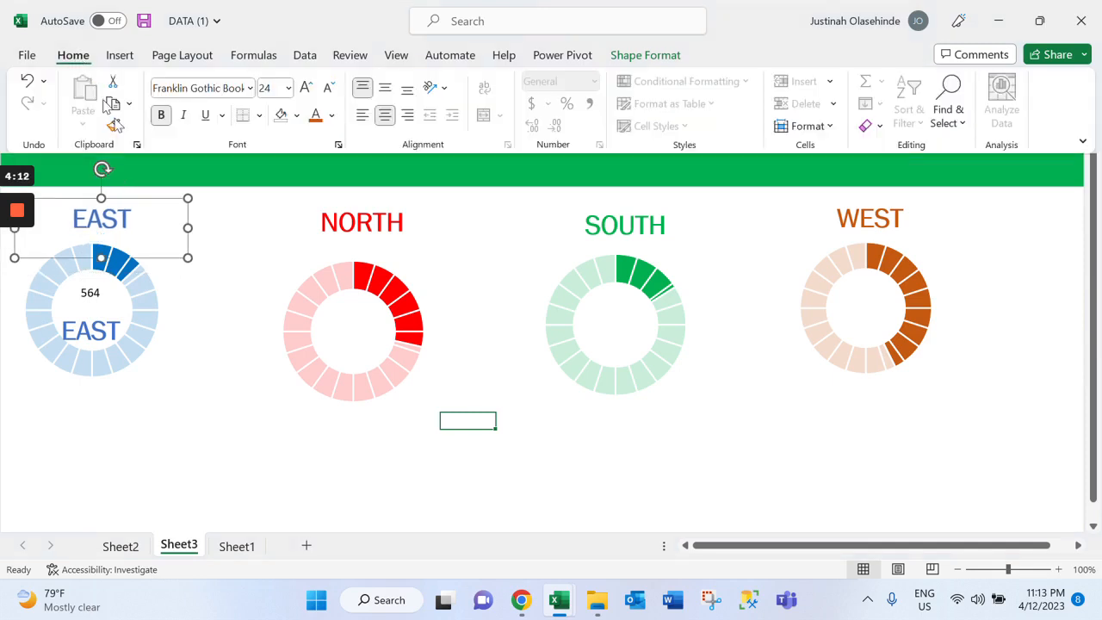
left_click(112, 126)
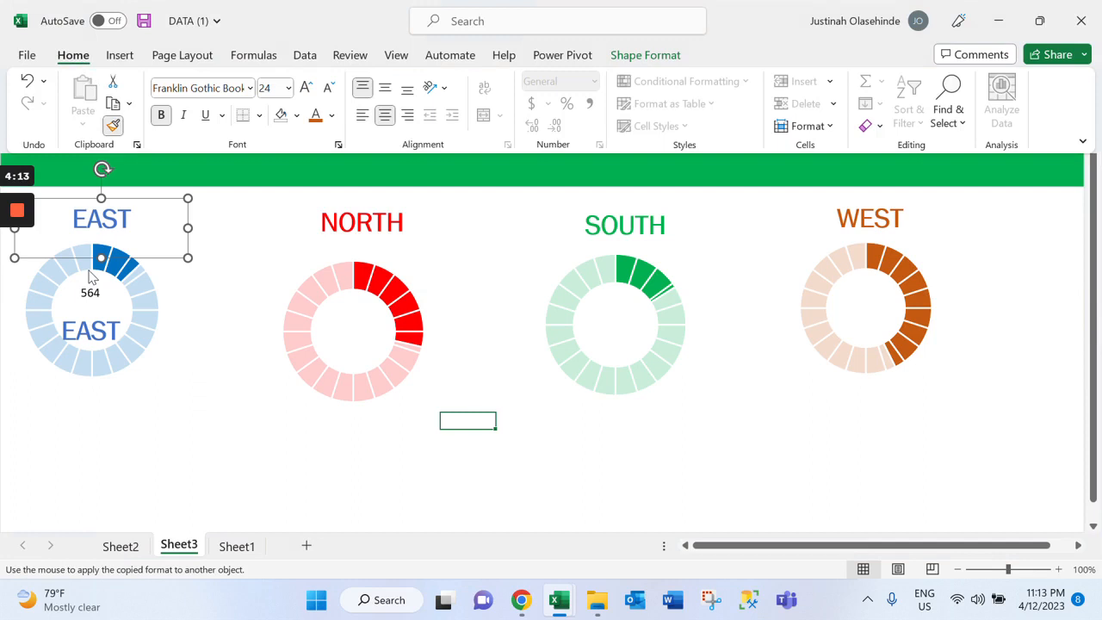
left_click(114, 126)
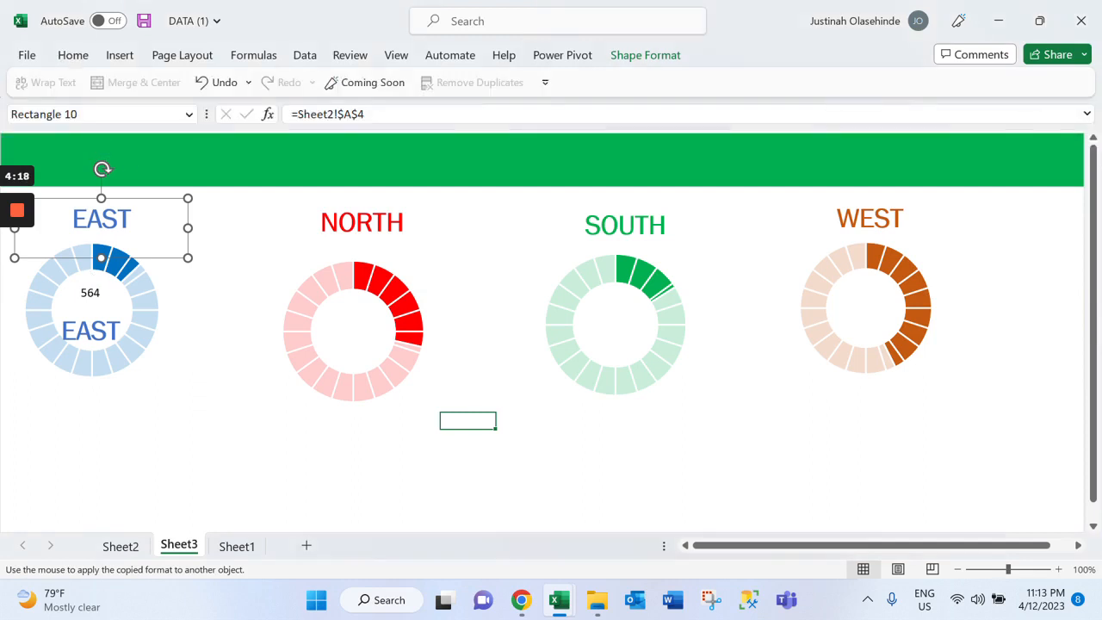
left_click(92, 220)
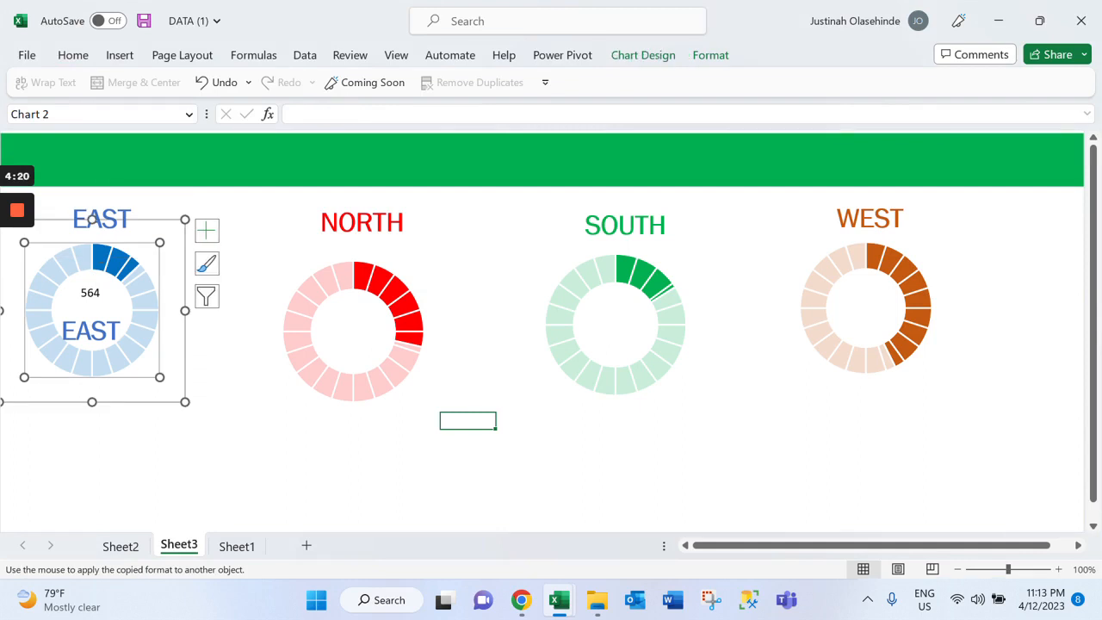
left_click(90, 293)
key("Escape")
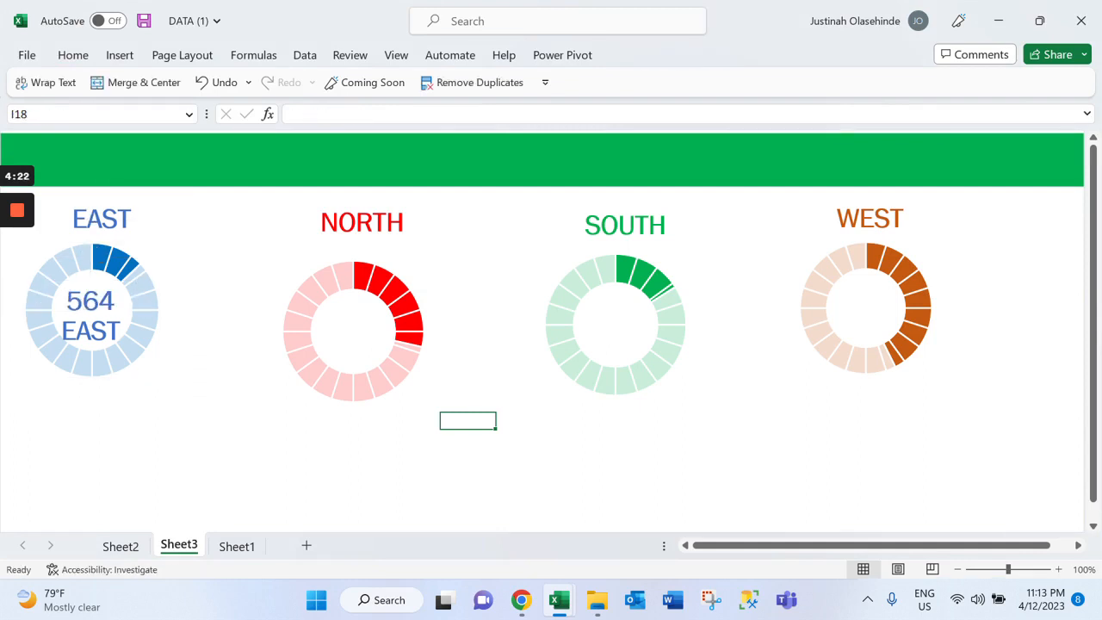
Relink the lower EAST copy inside the blue doughnut to the EAST percentage with the formula =Sheet2!$C$4
left_click(90, 331)
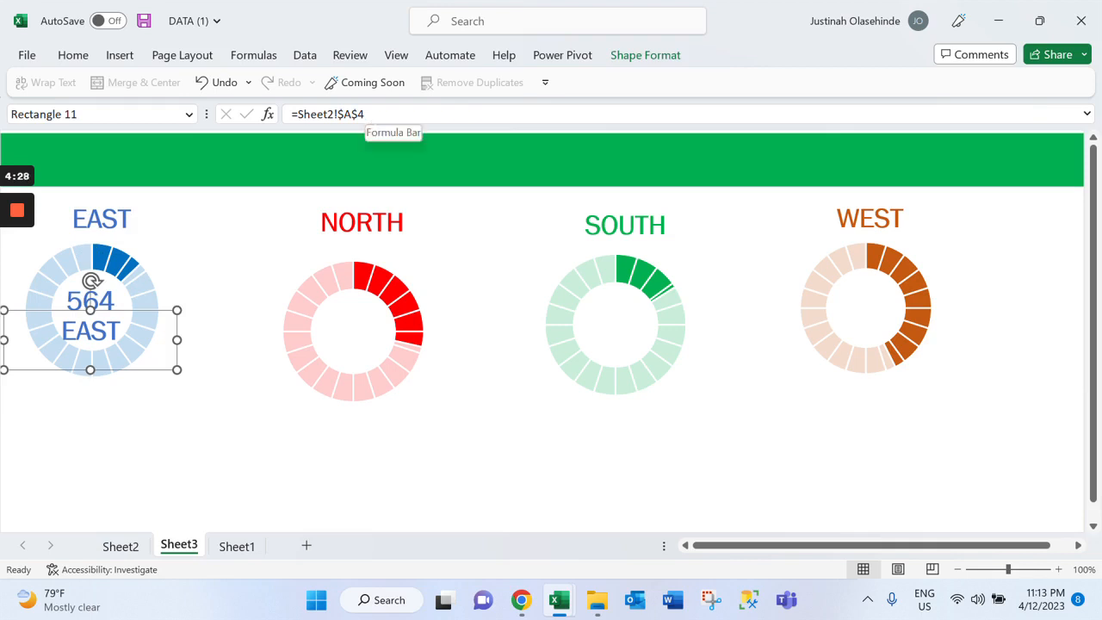
left_click(120, 546)
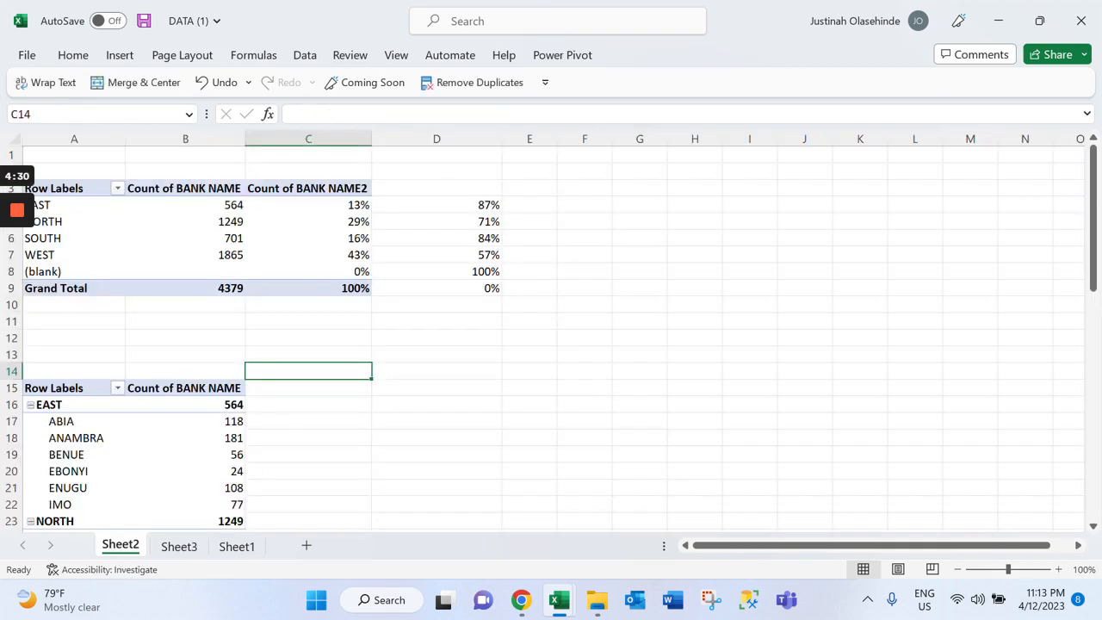
left_click(342, 208)
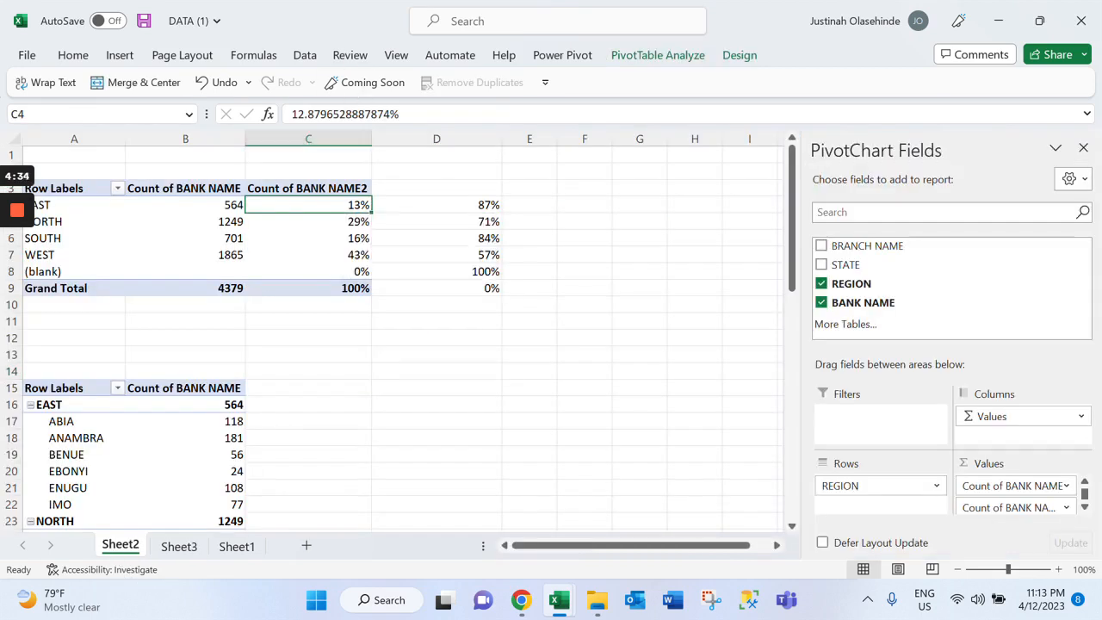
left_click(179, 545)
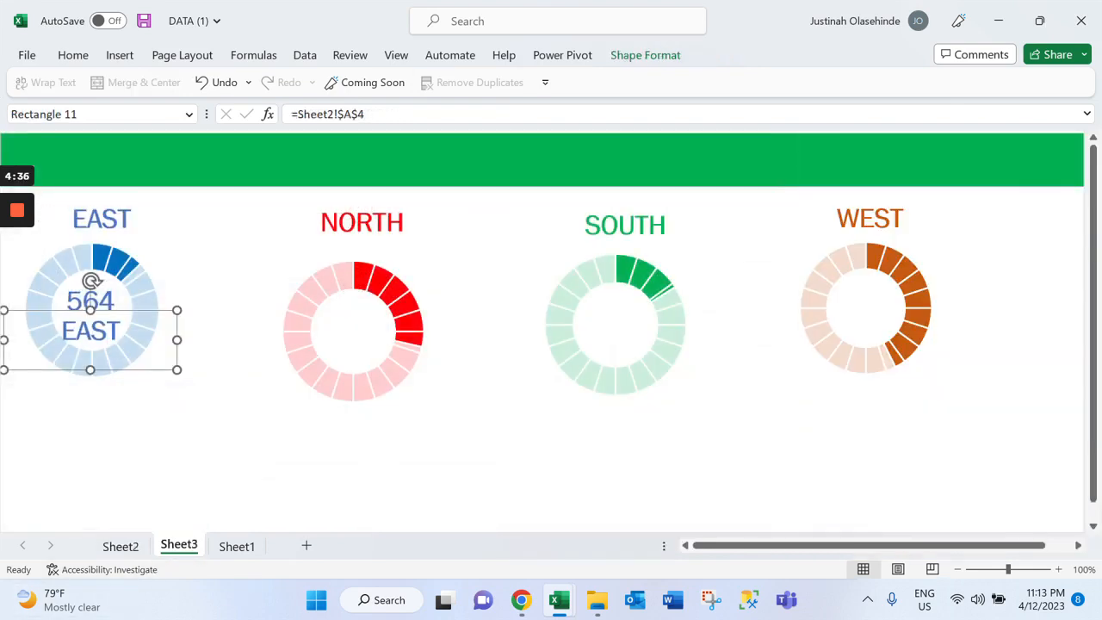
left_click(357, 114)
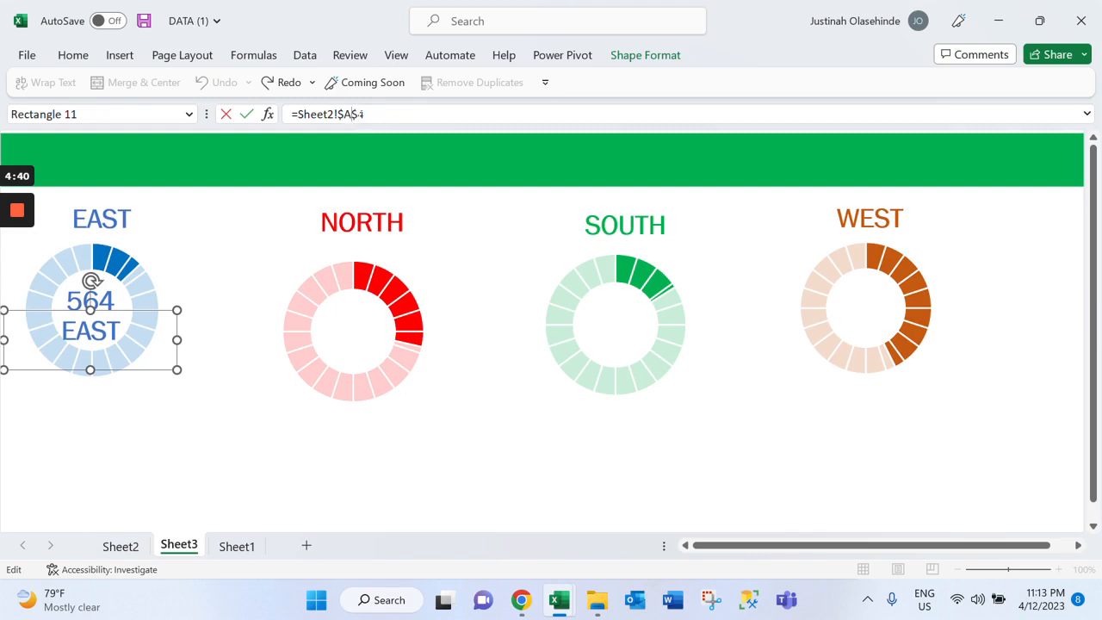
key("BackSpace")
type("C")
key("Return")
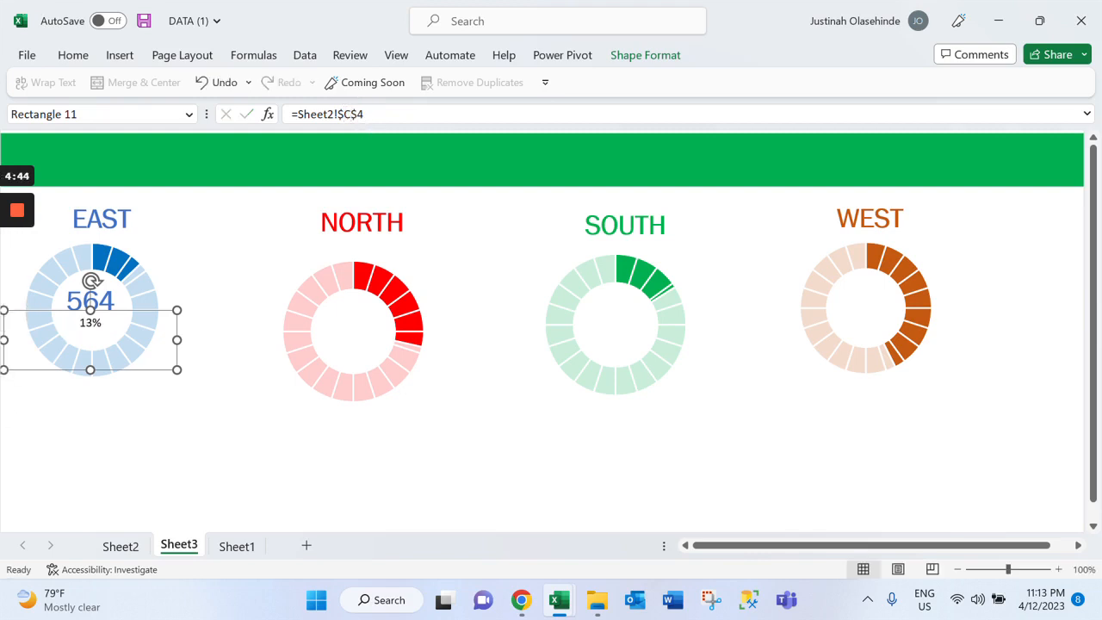
Shrink the text box of the EAST percentage label inside the blue doughnut from its lower corner
left_click_drag(175, 370, 131, 340)
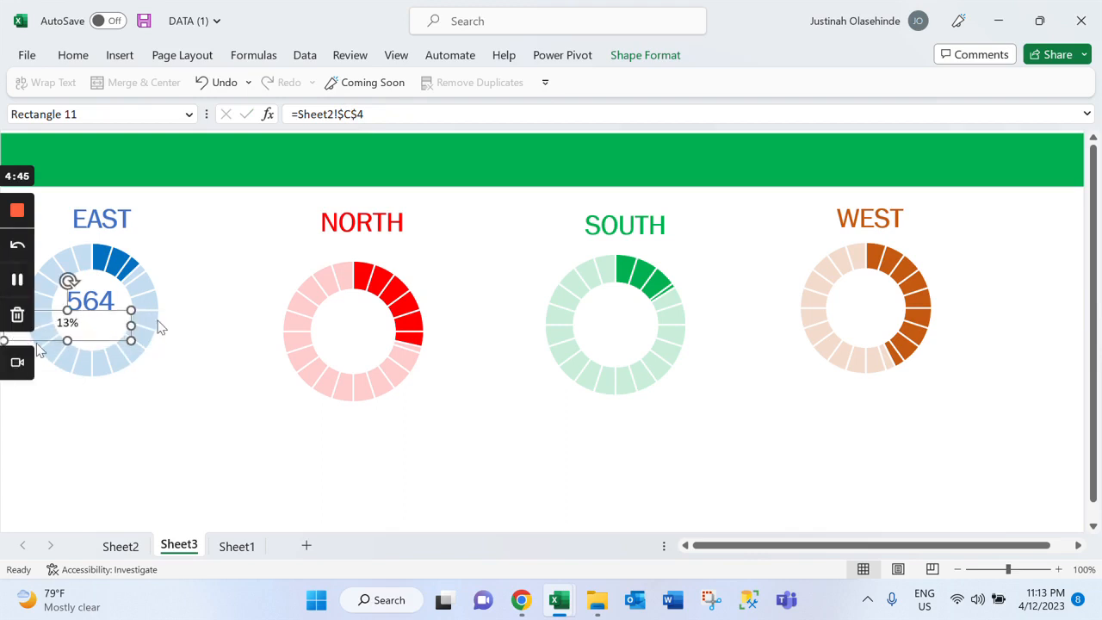
left_click(93, 222)
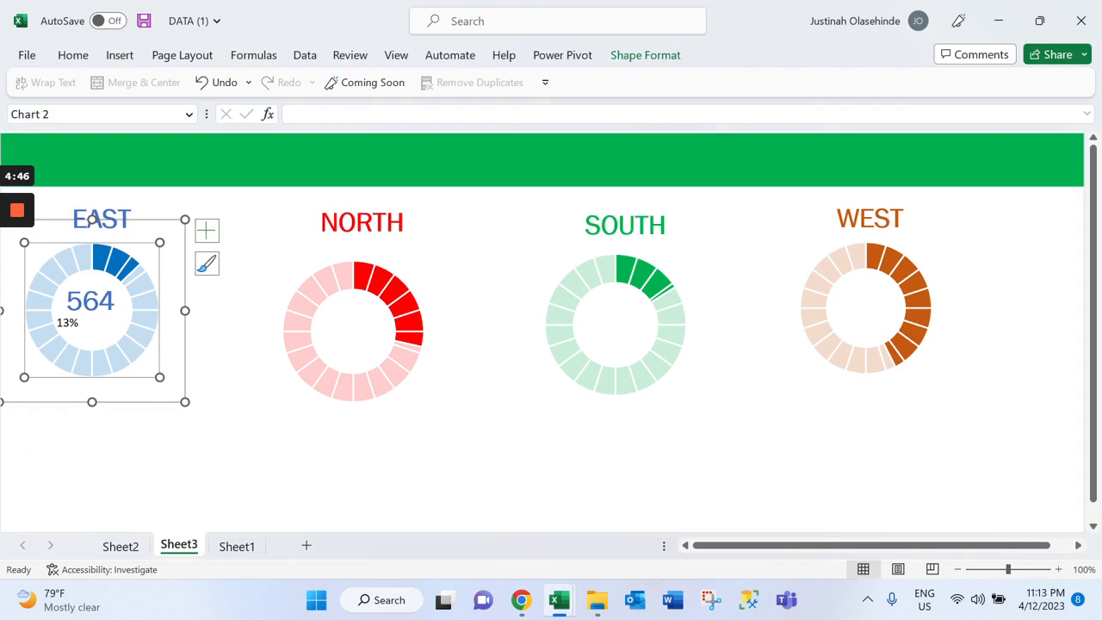
left_click_drag(100, 342, 124, 346)
key("ctrl+z")
left_click(192, 354)
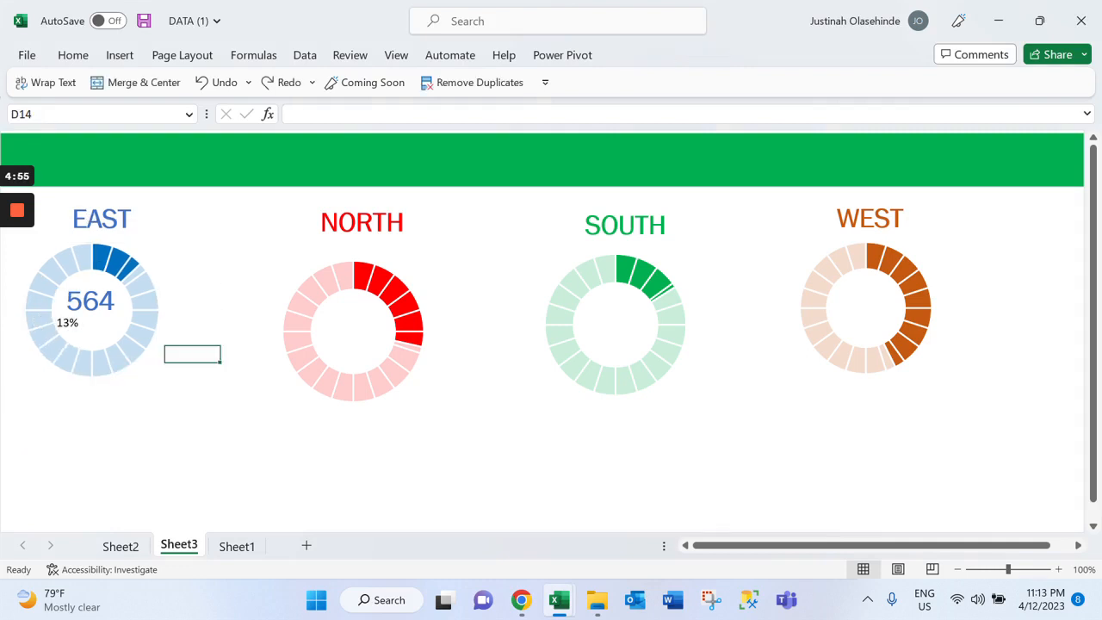
left_click(57, 323)
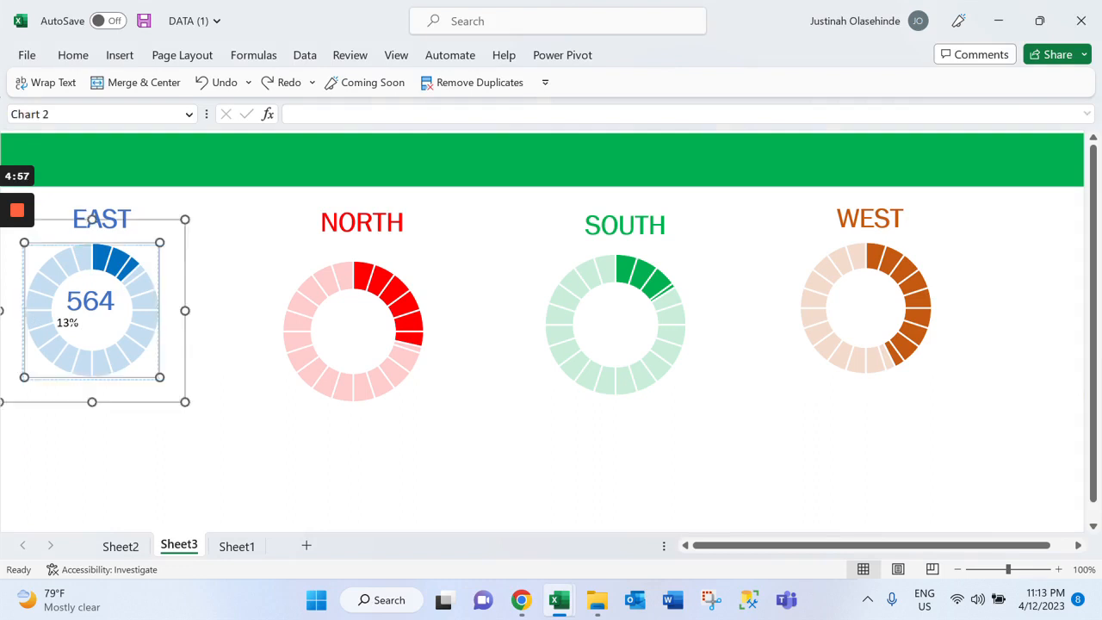
left_click(57, 322)
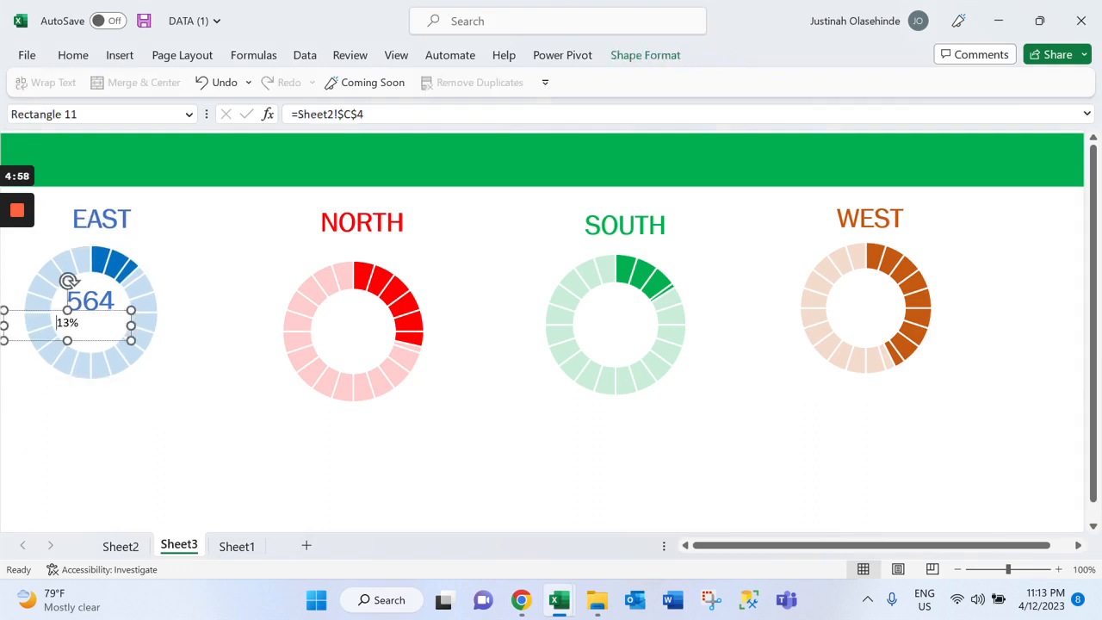
left_click(125, 332)
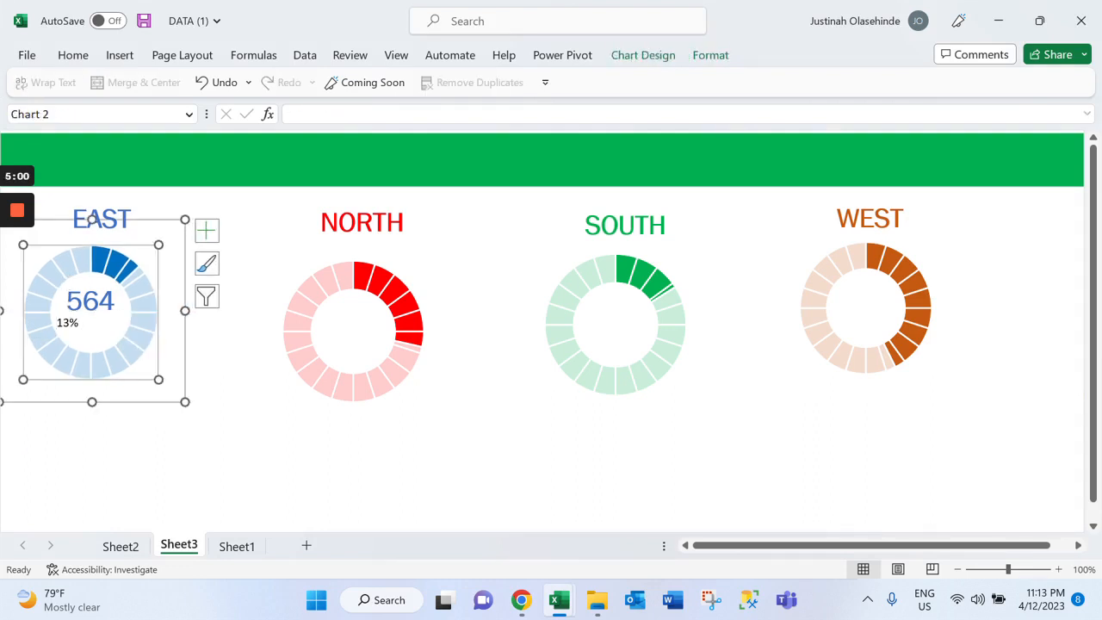
left_click(206, 230)
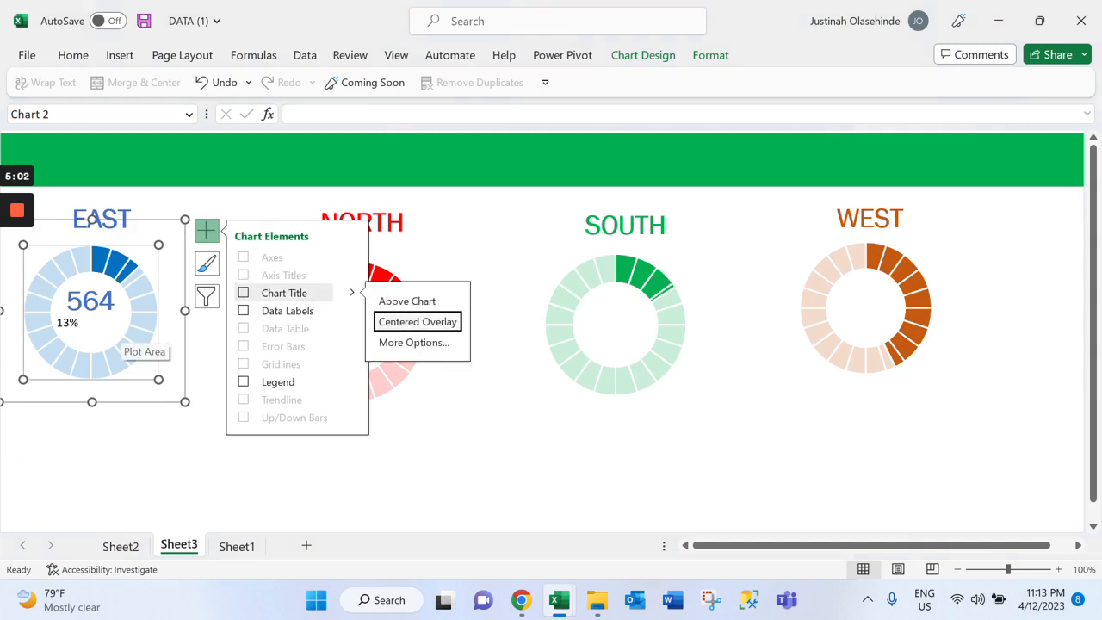
left_click(247, 470)
left_click(130, 347)
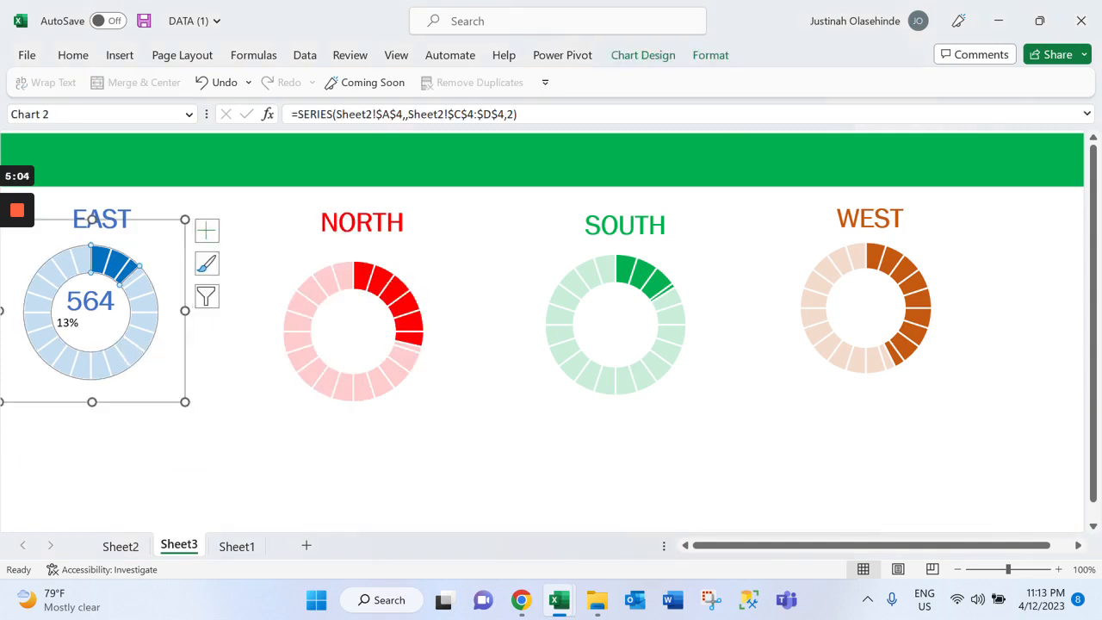
Shift the whole blue EAST doughnut chart slightly to the right
left_click(188, 404)
double_click(186, 405)
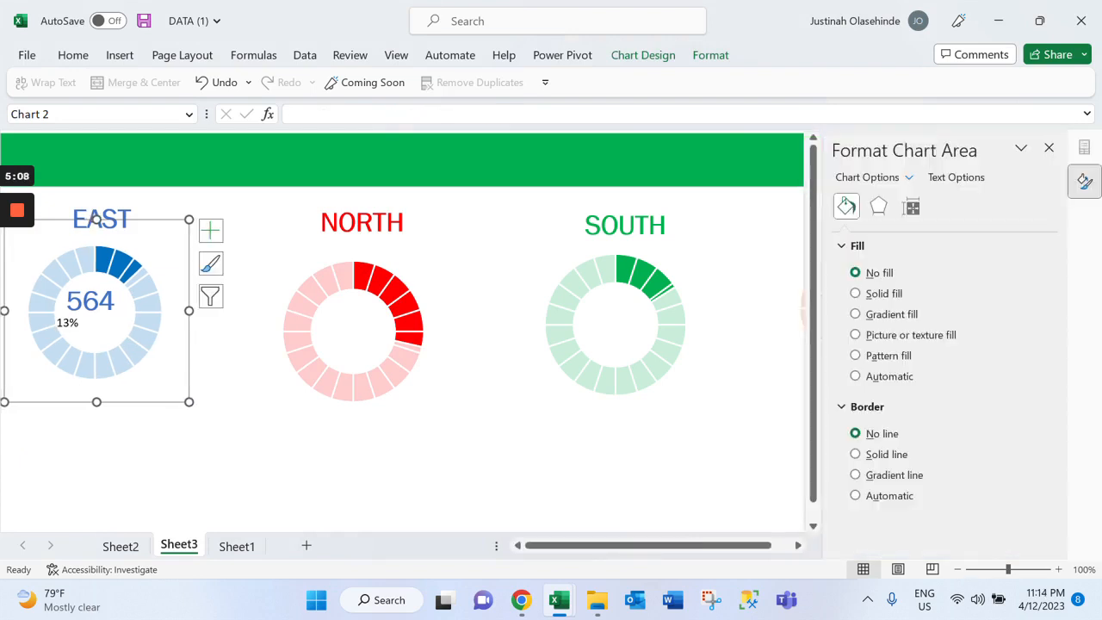
left_click_drag(95, 220, 113, 220)
Move the EAST percentage label right so it sits centred inside the blue doughnut
left_click(70, 315)
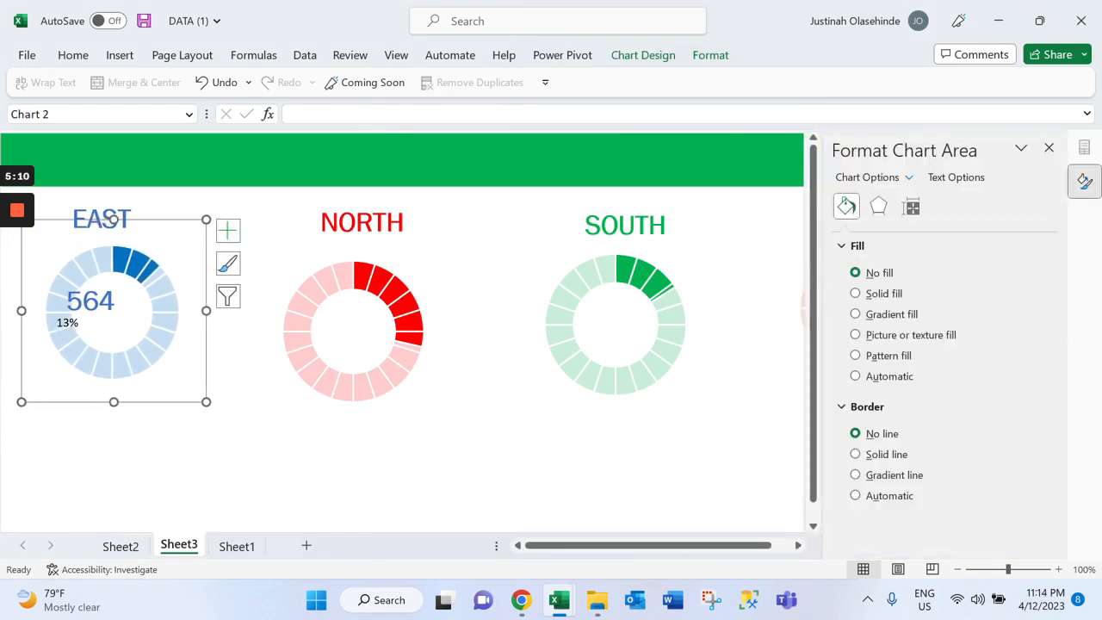
left_click(68, 323)
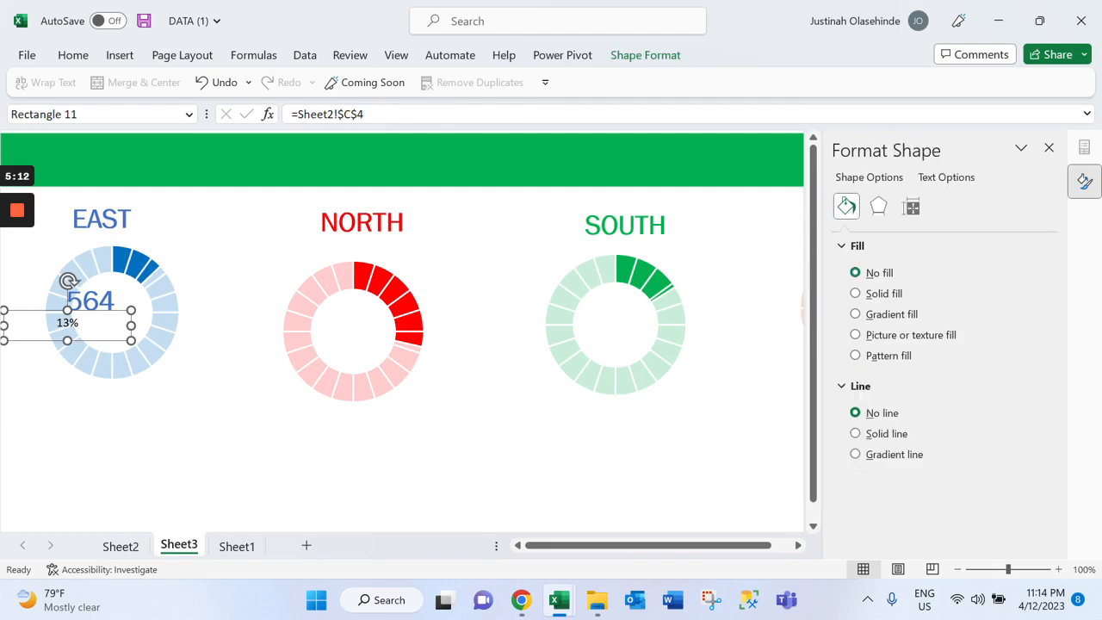
key("Right")
key("Right")
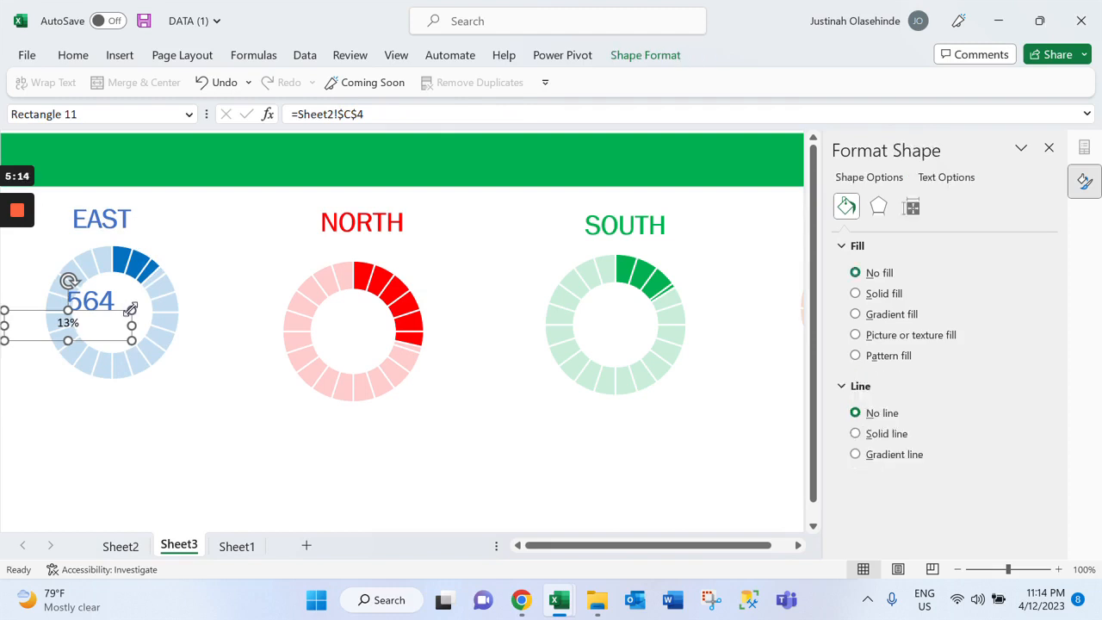
key("Right")
key("Right")
key("Right")
key("Right")
key("Right")
key("Right")
key("Right")
key("Right")
key("Right")
key("Right")
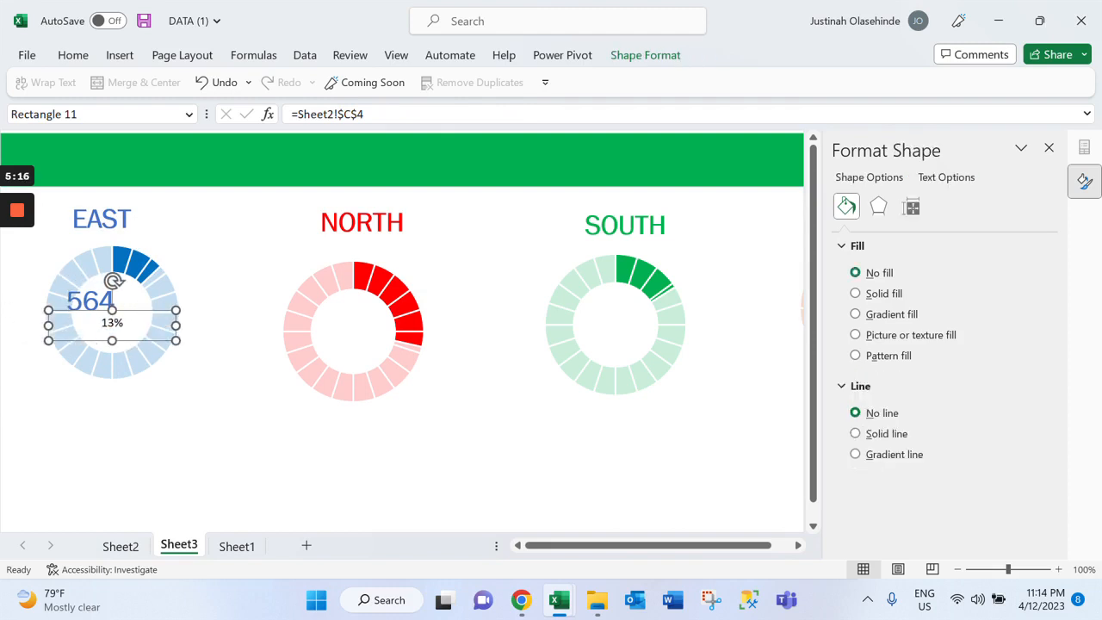
Copy the EAST bank count label's formatting onto the percentage label below it with Format Painter
key("Tab")
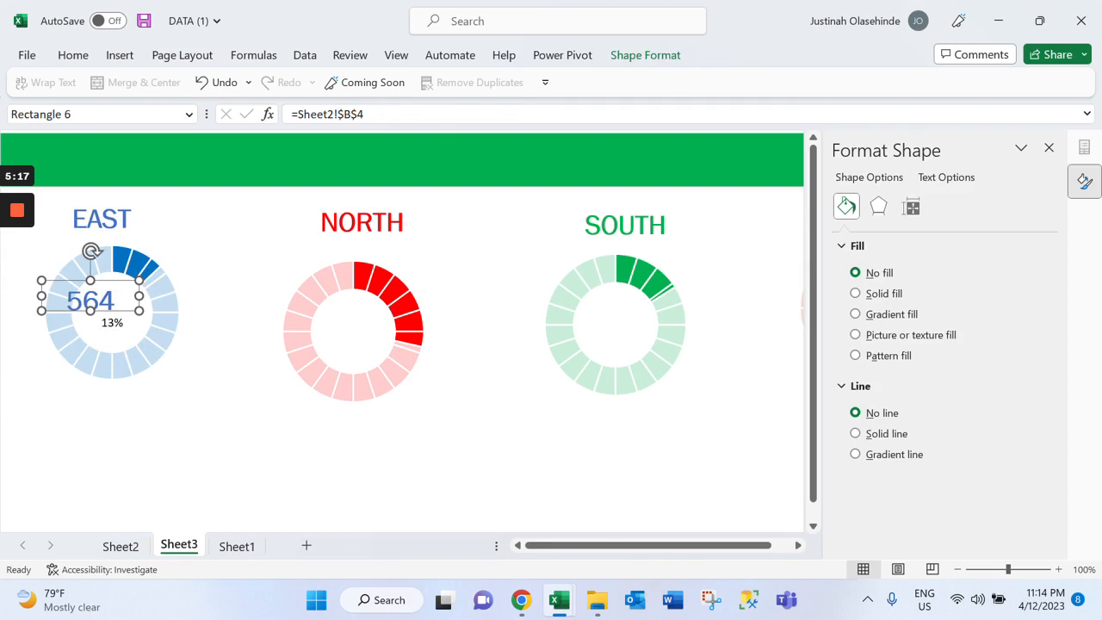
left_click(65, 57)
left_click(113, 126)
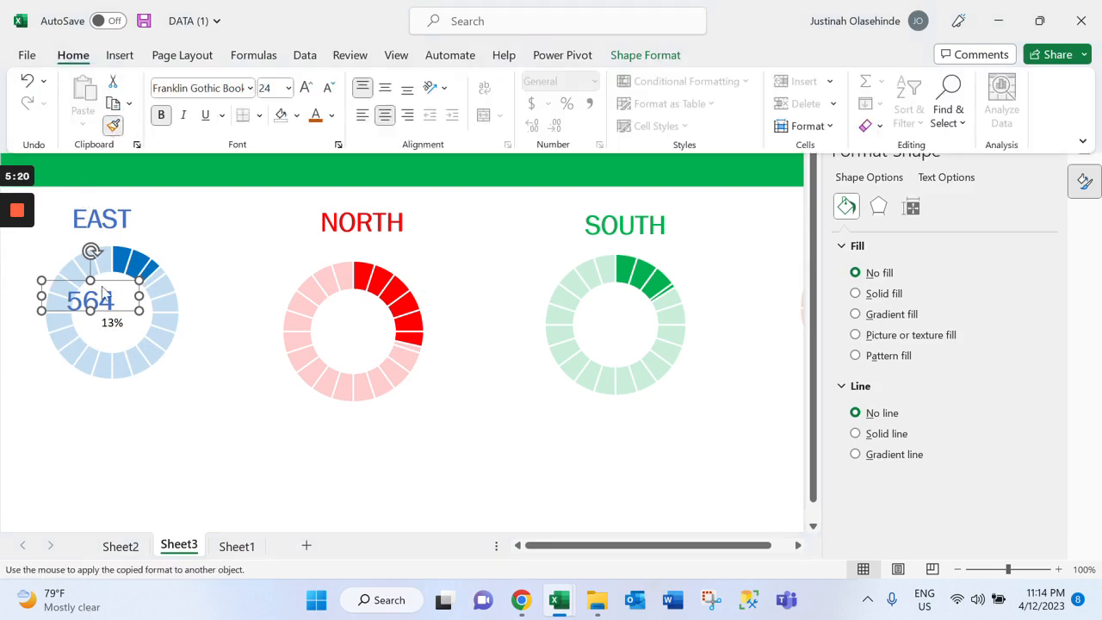
left_click(113, 126)
left_click(113, 126)
double_click(112, 126)
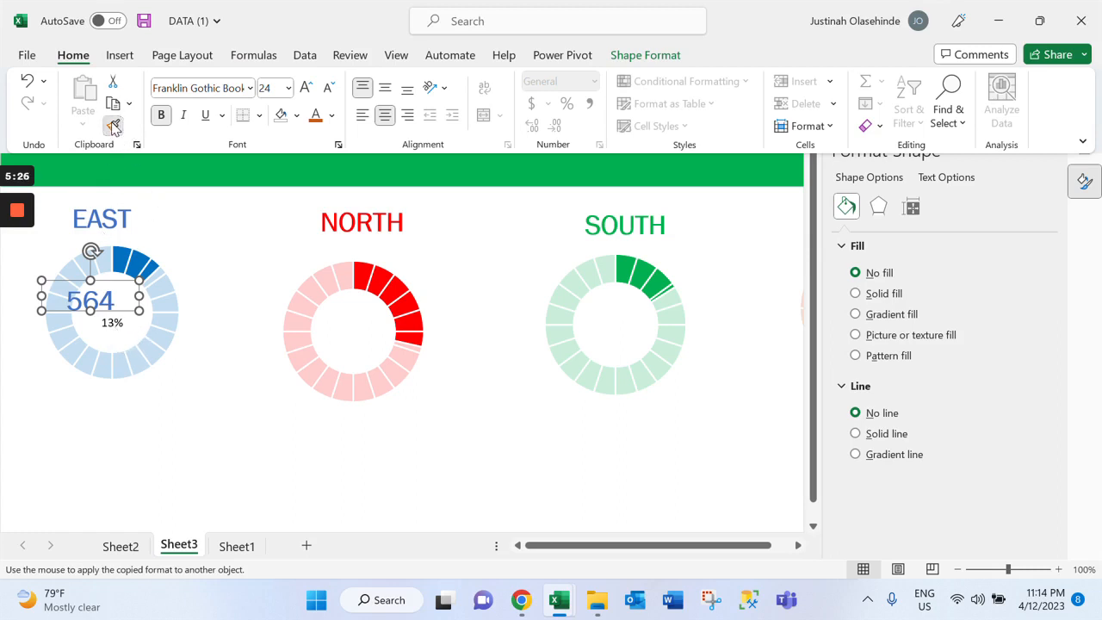
left_click(92, 251)
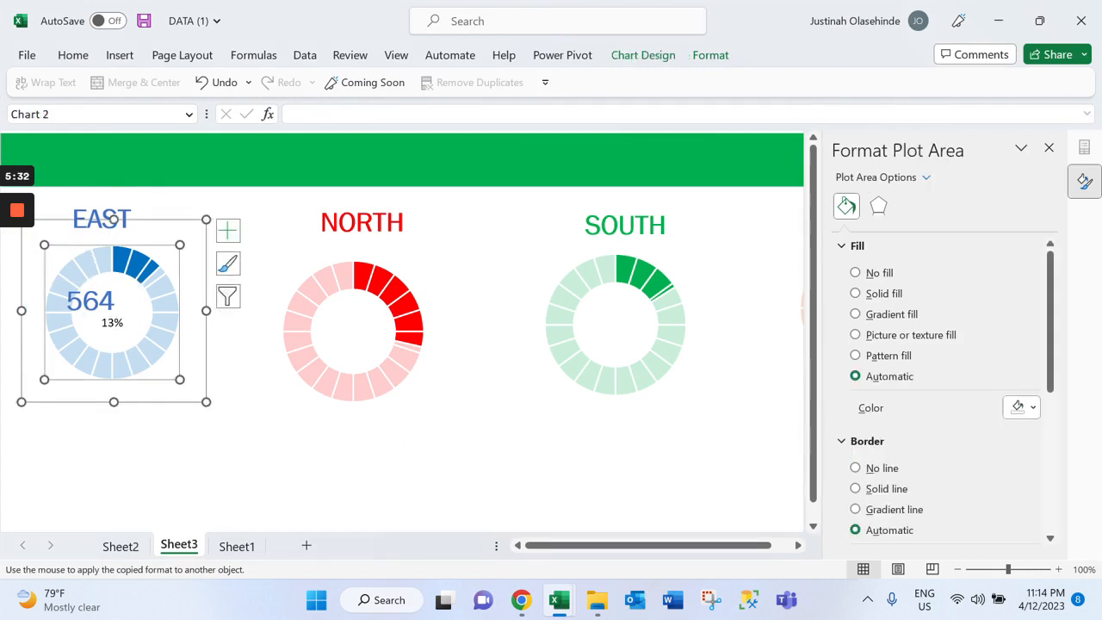
left_click(112, 323)
left_click(113, 281)
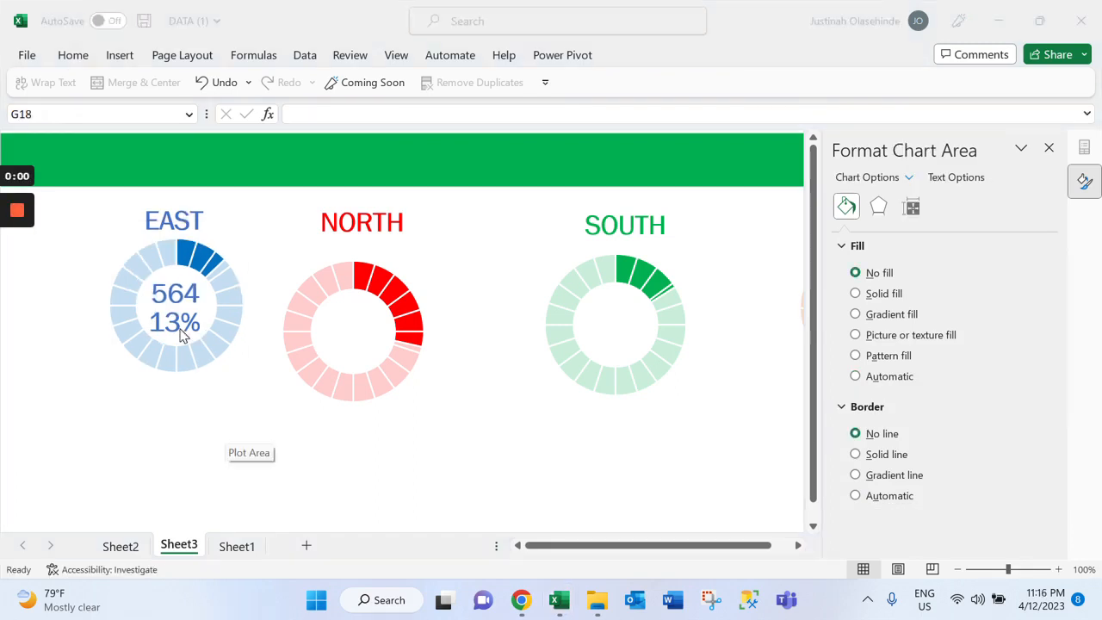
left_click(182, 334)
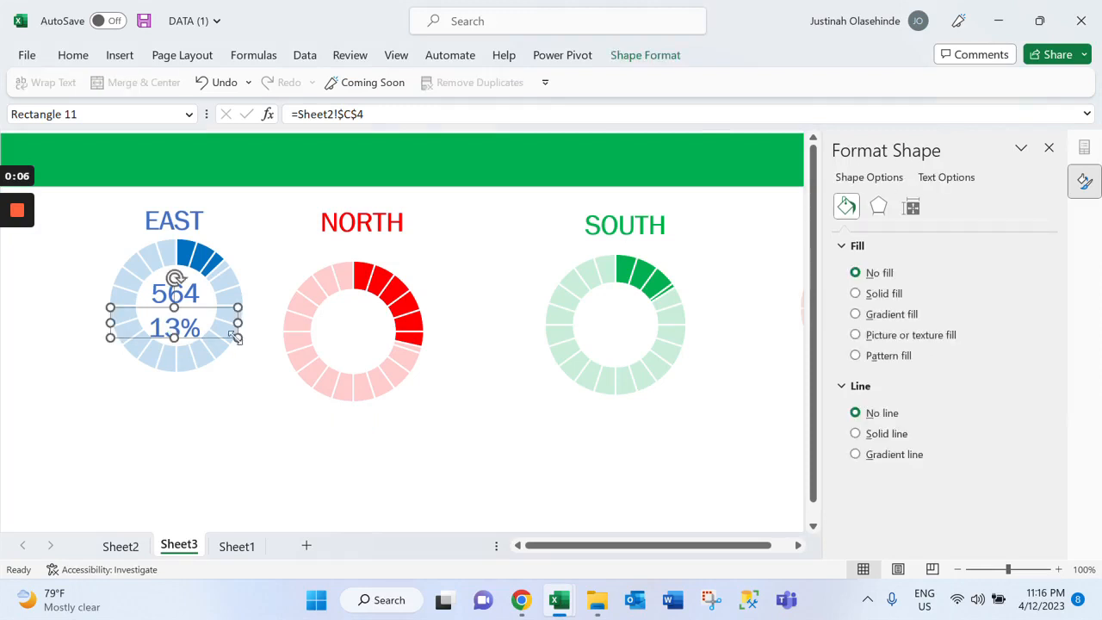
key("ctrl+v")
key("ctrl+a")
left_click(247, 403)
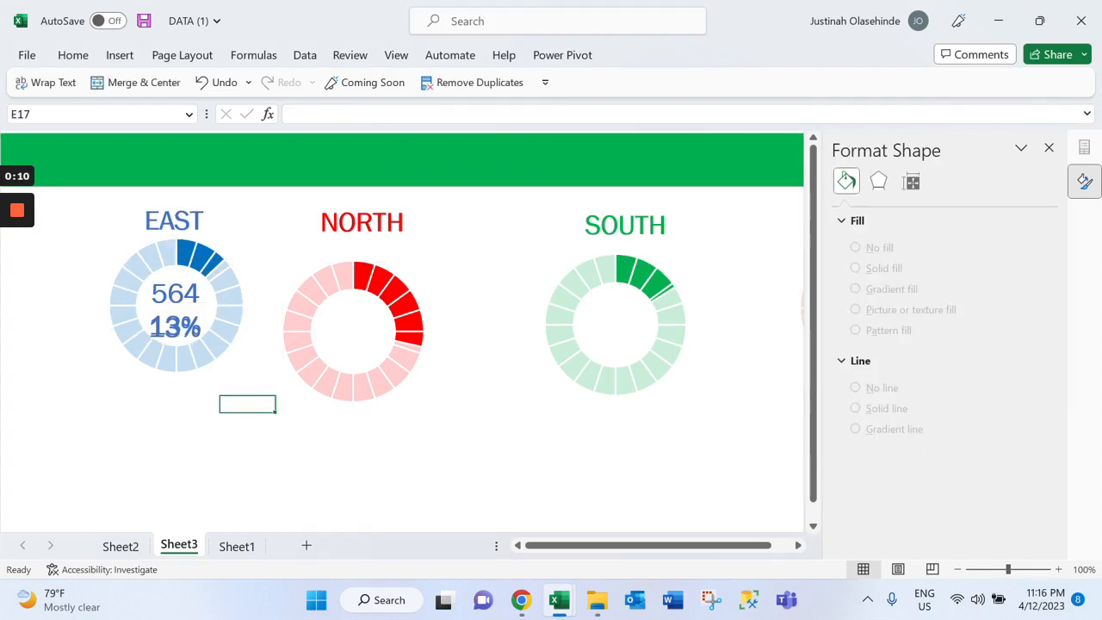
left_click(175, 327)
left_click(193, 437)
left_click(193, 471)
key("ctrl+z")
Reduce the font size of the EAST percentage text inside the blue doughnut by two steps
left_click(149, 327)
left_click_drag(149, 327, 205, 328)
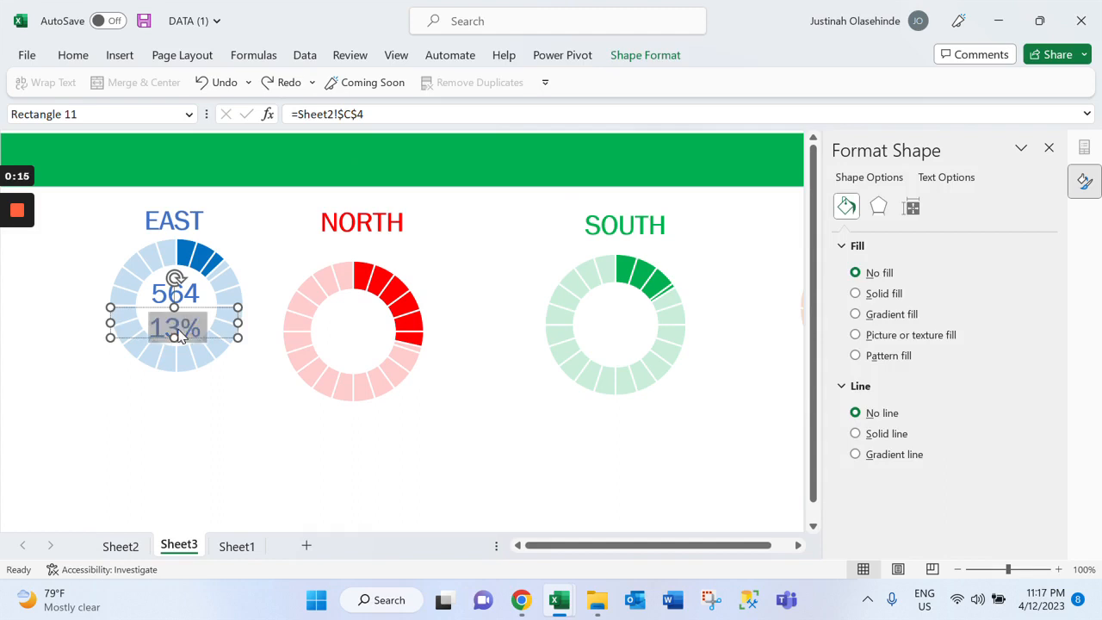
left_click(79, 57)
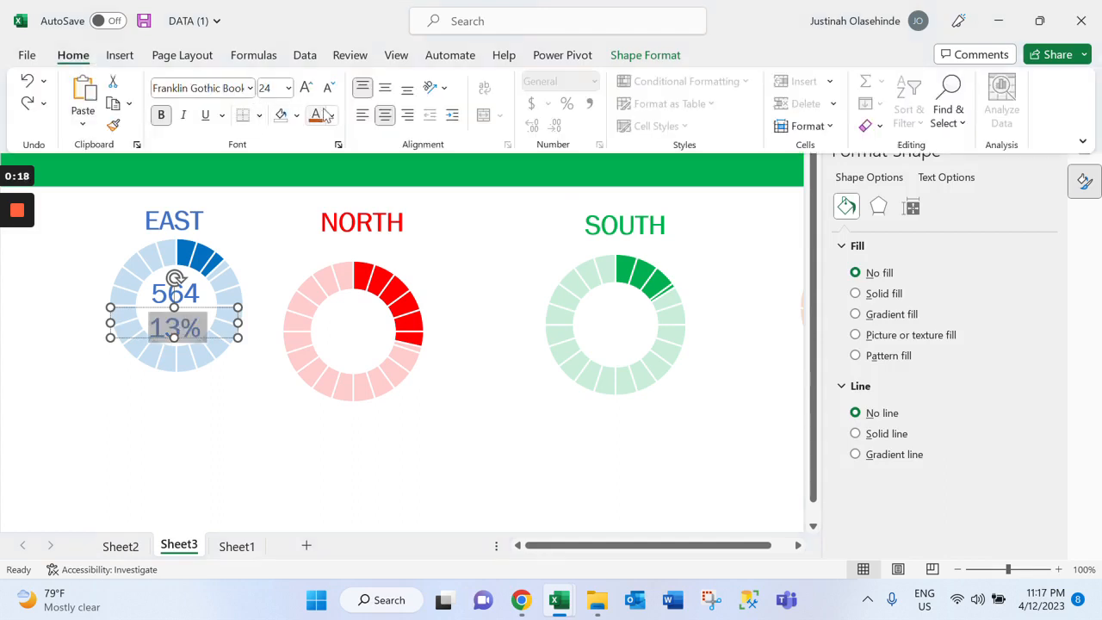
left_click(328, 88)
left_click(328, 88)
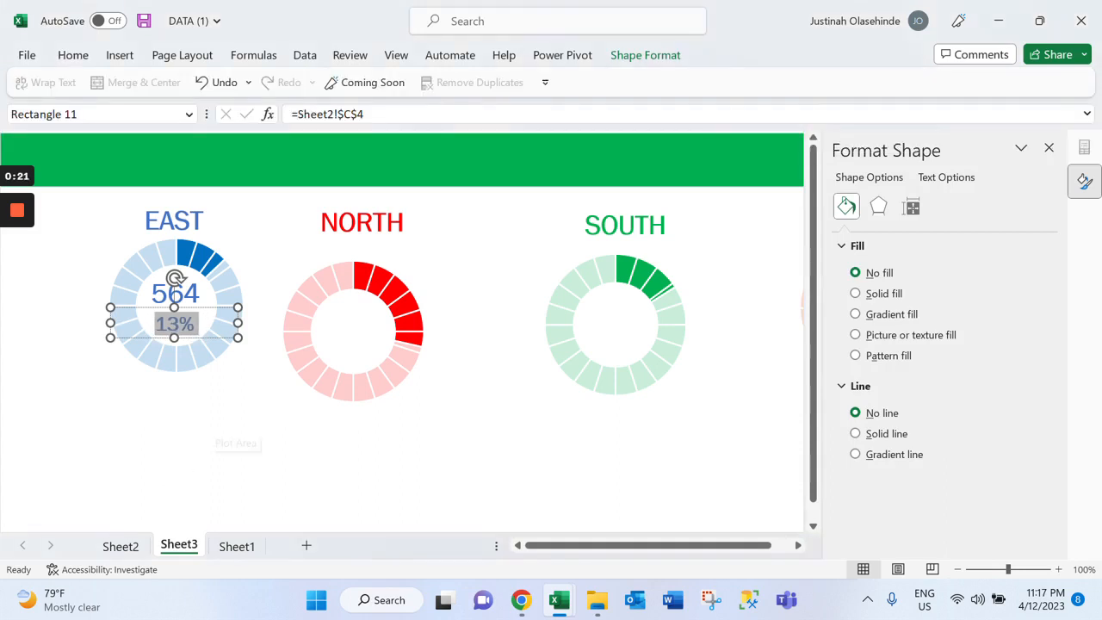
left_click(247, 404)
left_click(175, 294)
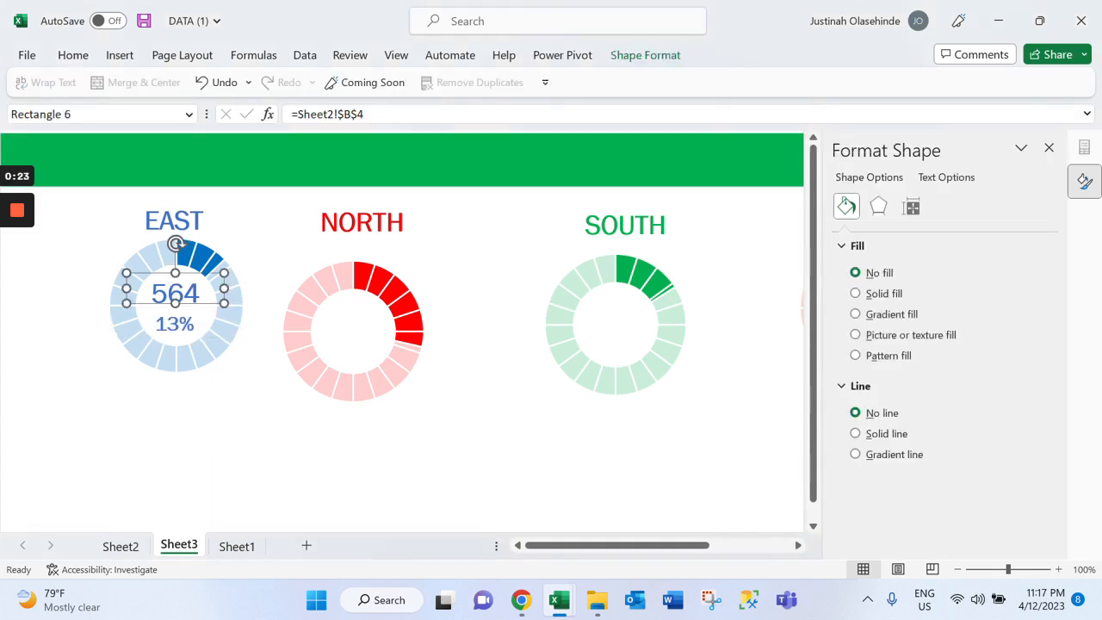
left_click(247, 438)
left_click(467, 337)
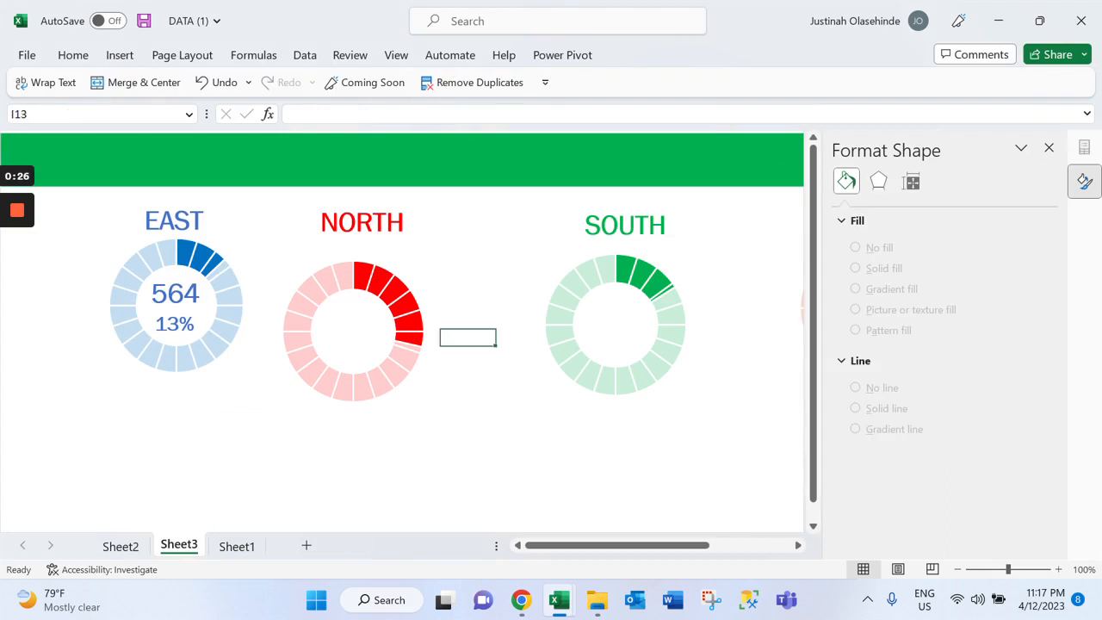
Move the red doughnut up towards the NORTH heading and place a duplicate of that heading in the chart's centre
left_click(402, 325)
left_click_drag(444, 284, 439, 251)
left_click(366, 221)
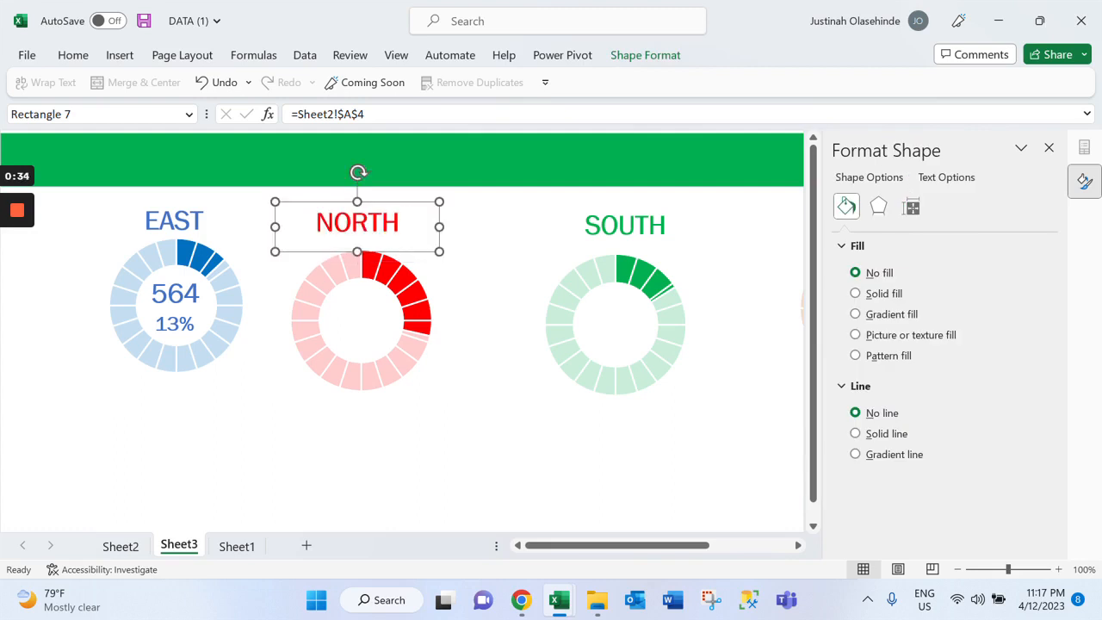
key("ctrl+d")
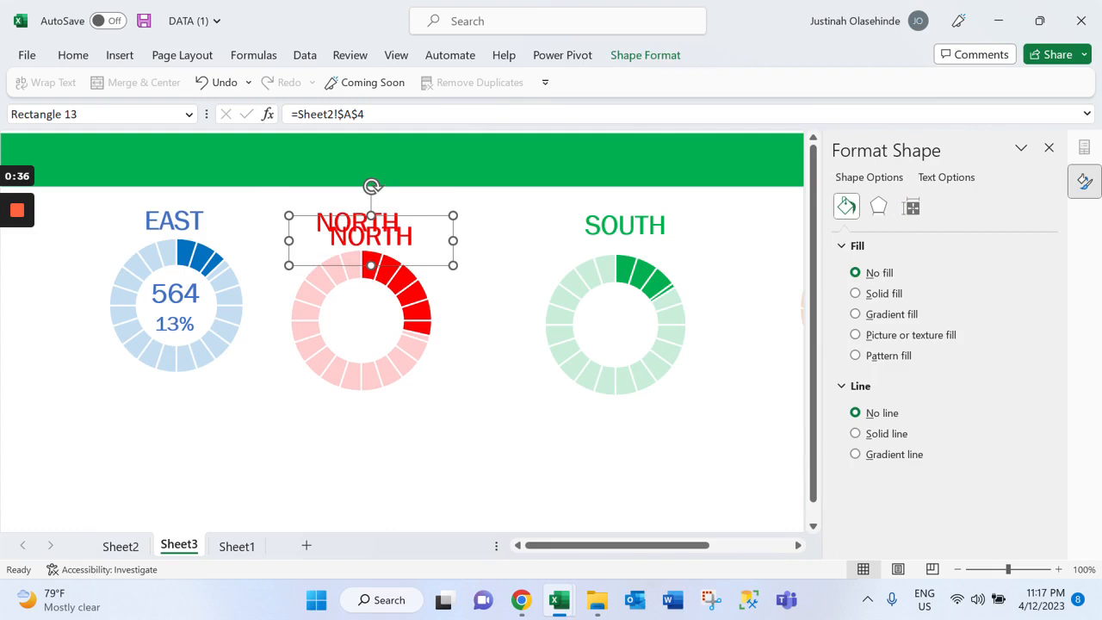
left_click_drag(371, 236, 359, 308)
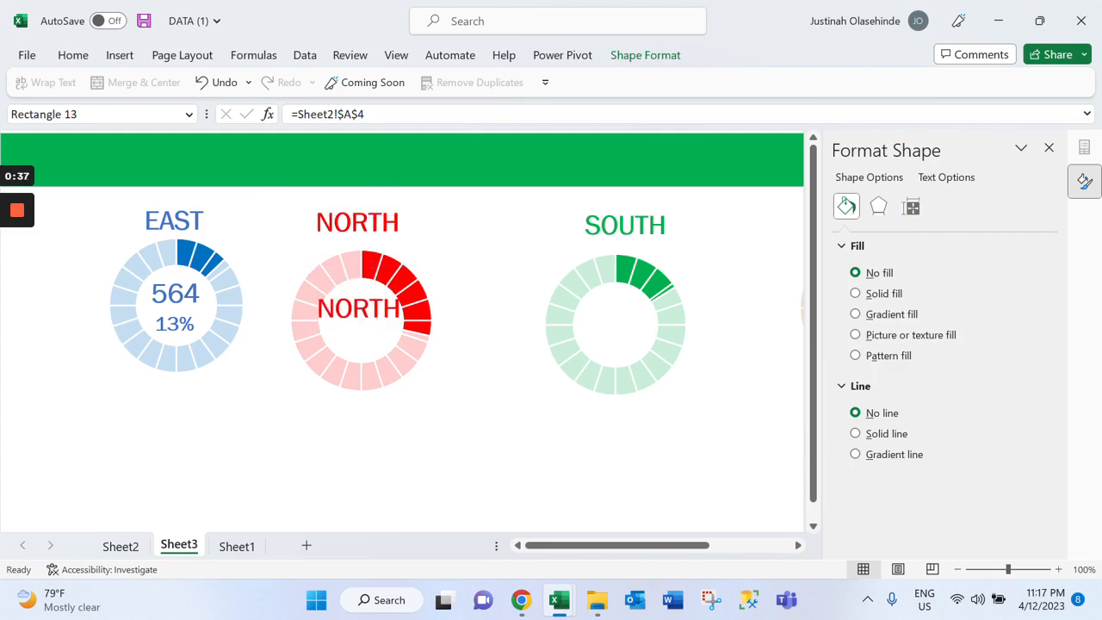
Duplicate the NORTH copy once more and place it directly below the first copy inside the red doughnut
key("ctrl+d")
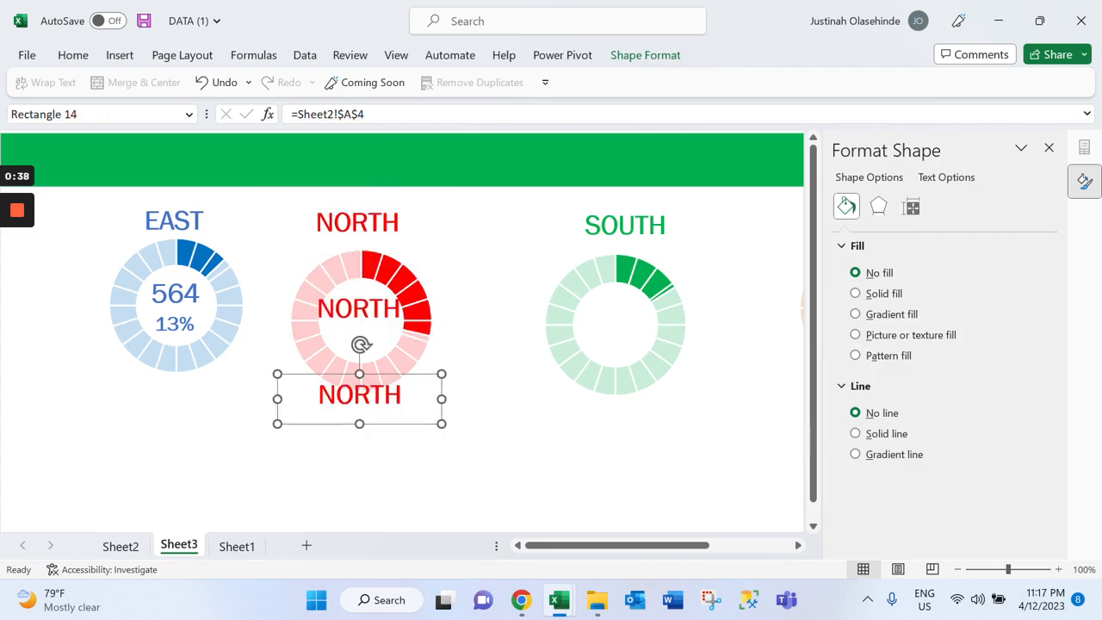
left_click(371, 377)
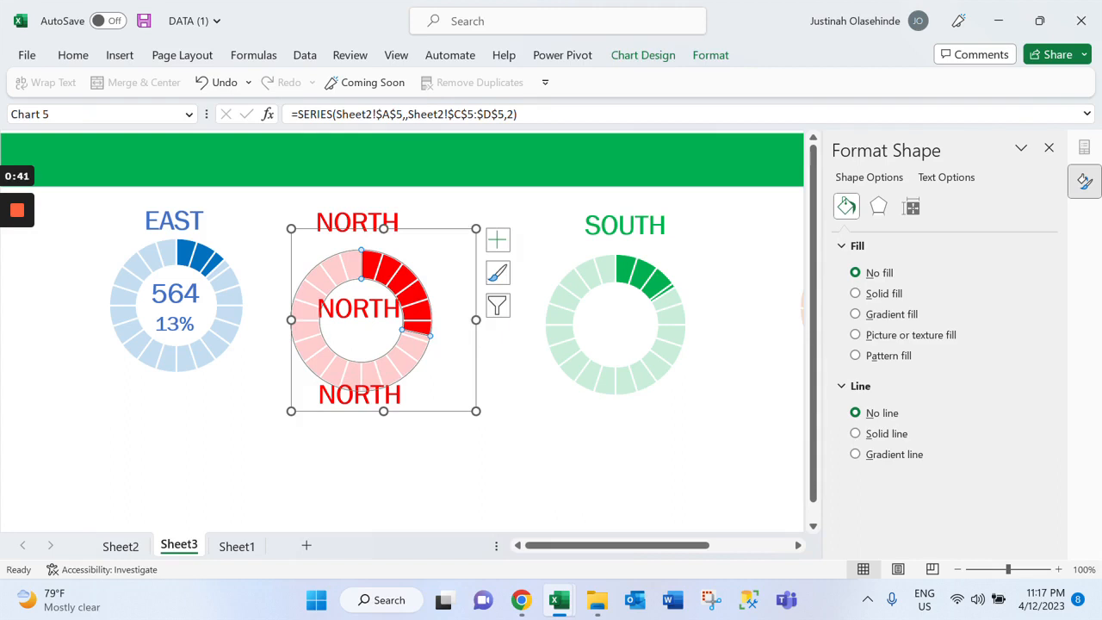
left_click(360, 395)
left_click_drag(360, 395, 362, 343)
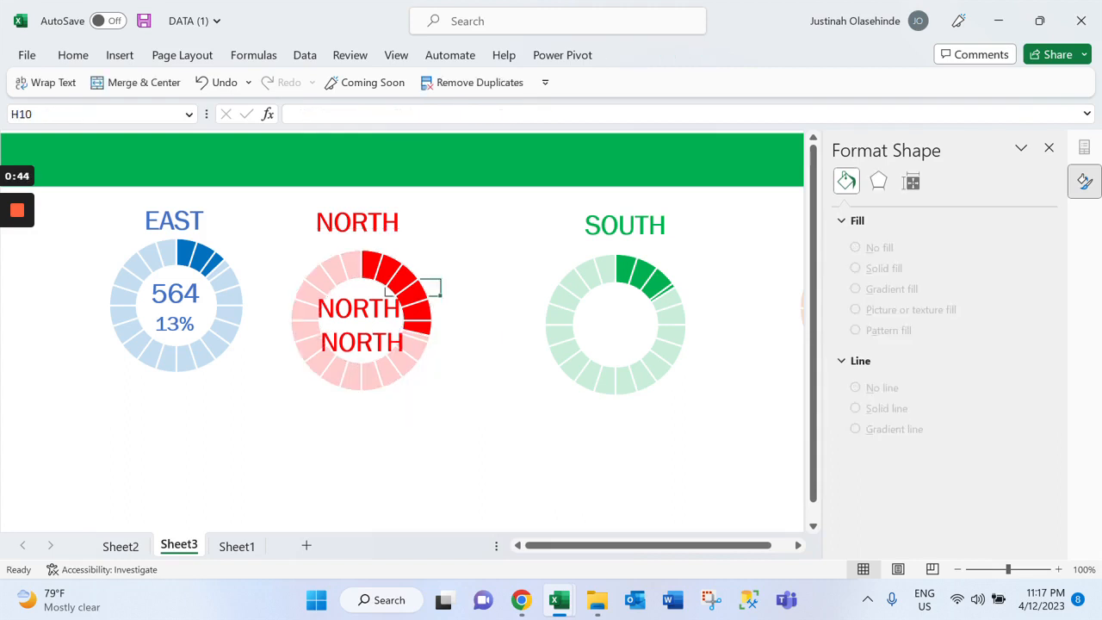
Check on Sheet2 which cells hold the NORTH, SOUTH and WEST bank counts for linking the doughnut labels
left_click(437, 291)
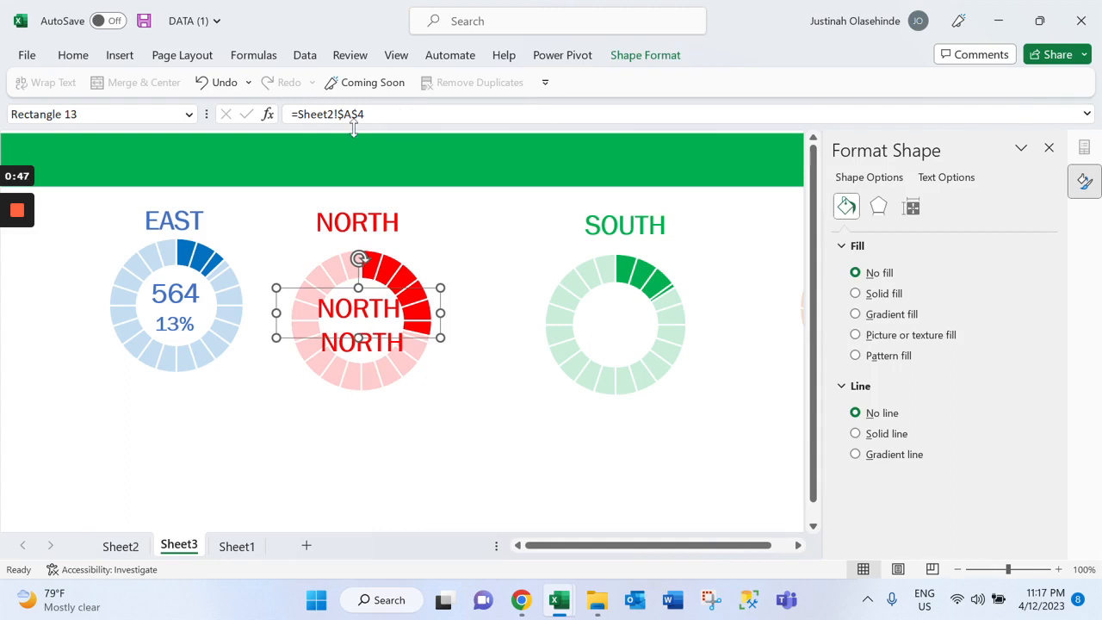
left_click(120, 545)
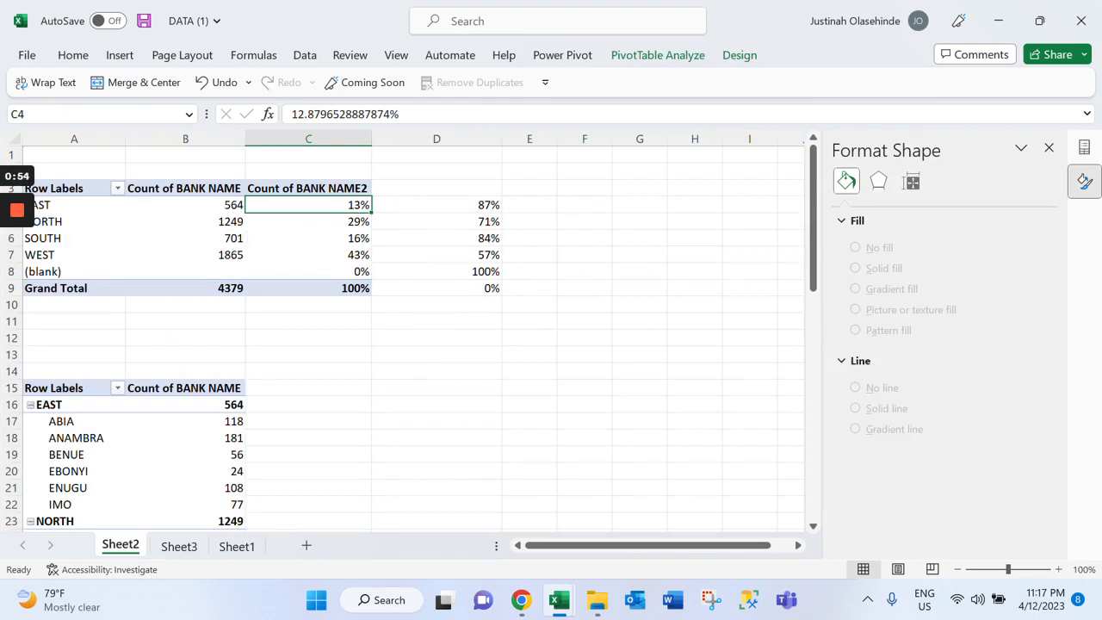
left_click(200, 219)
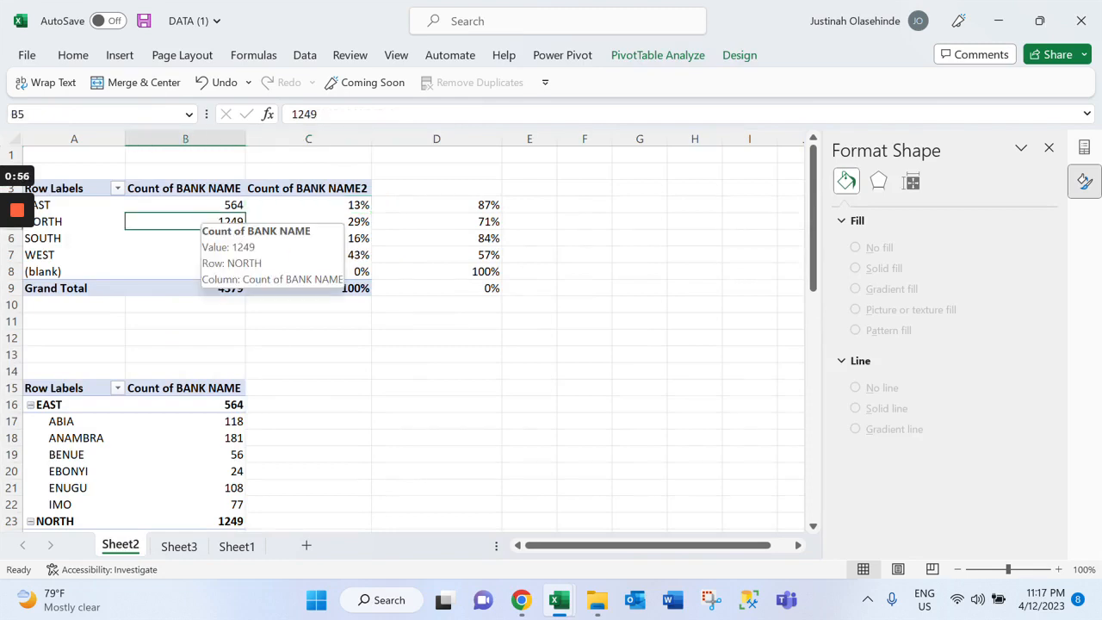
left_click(217, 235)
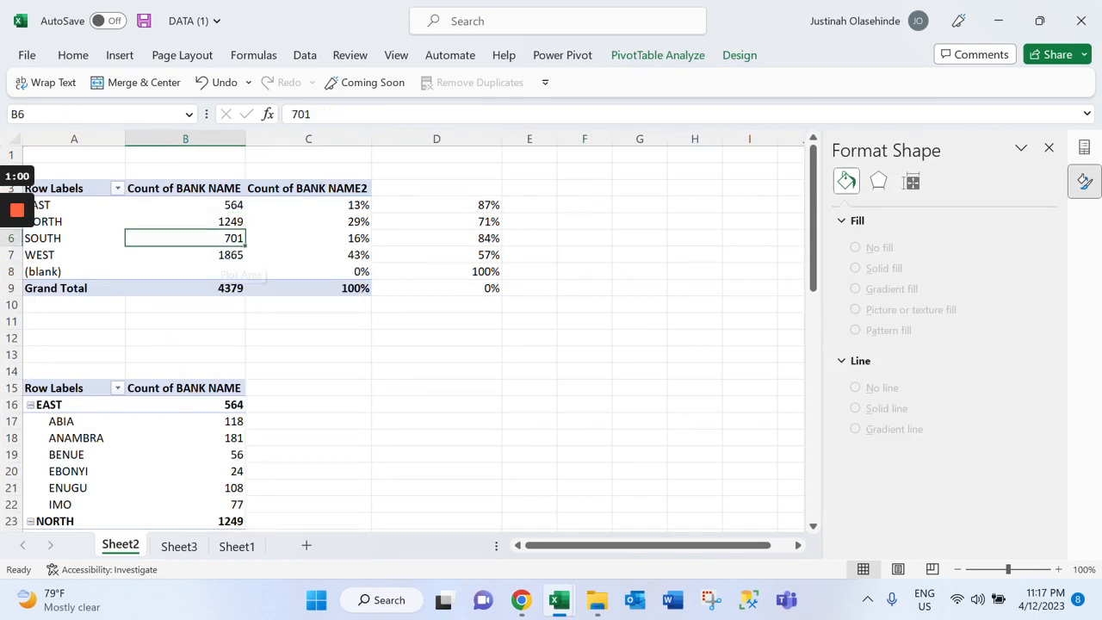
left_click(215, 271)
left_click(215, 254)
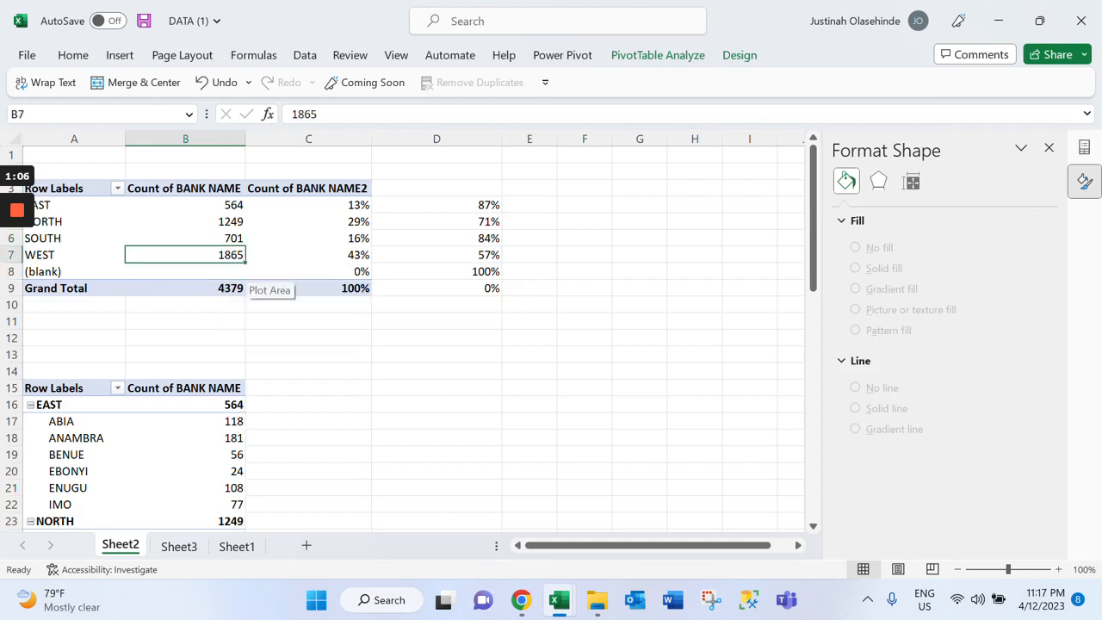
Check the percentage cells on Sheet2, and on Sheet3 link the upper NORTH copy inside the red doughnut to =Sheet2!$B$5
left_click_drag(327, 205, 327, 272)
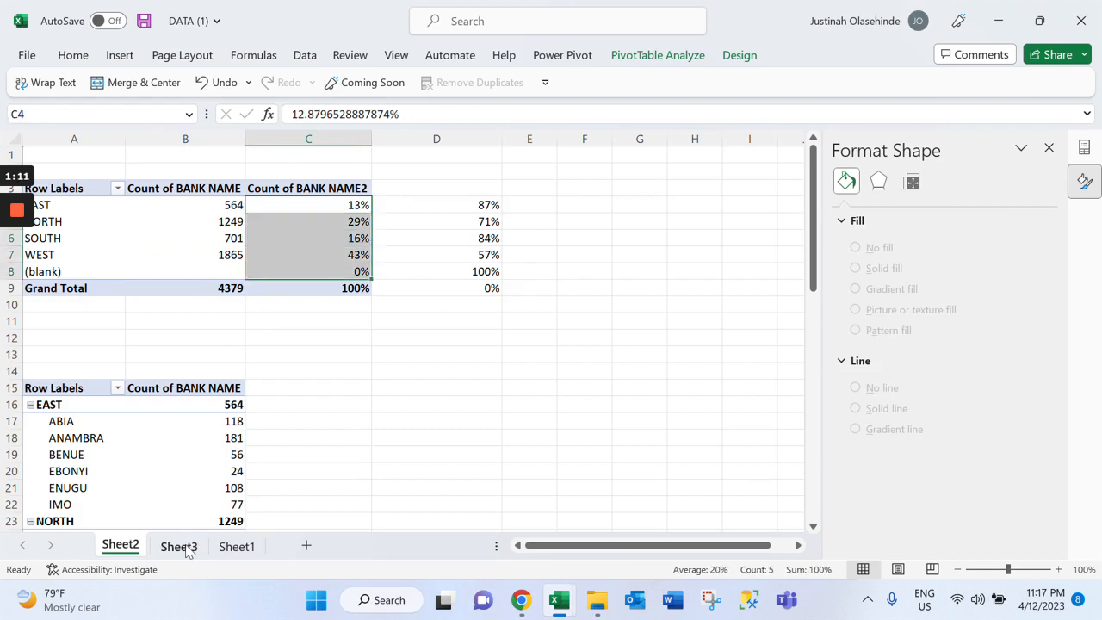
left_click(179, 547)
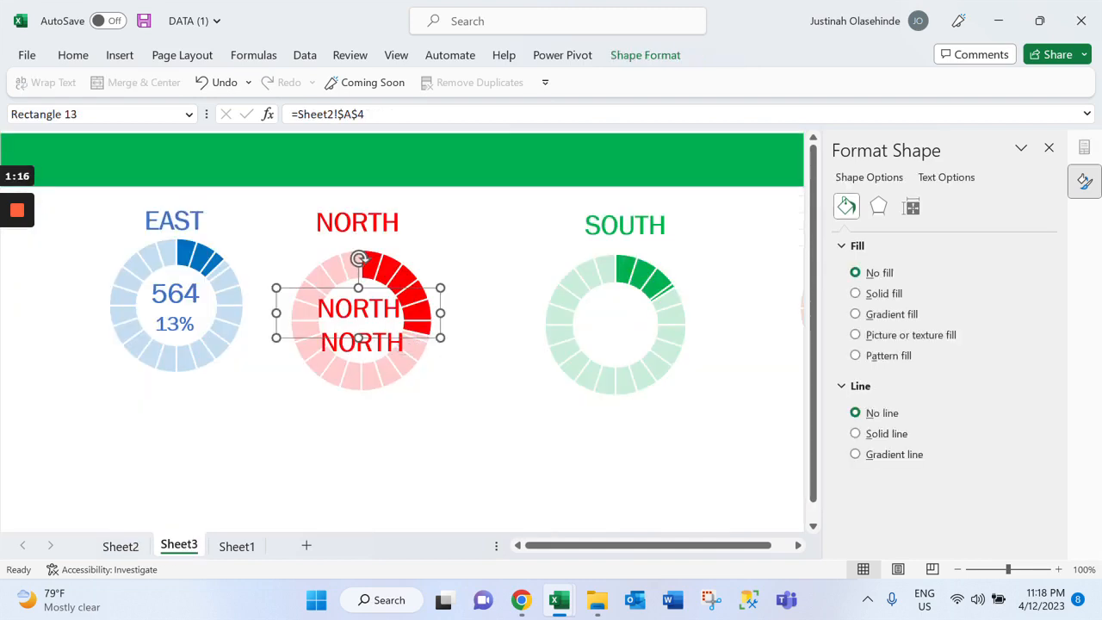
left_click(354, 114)
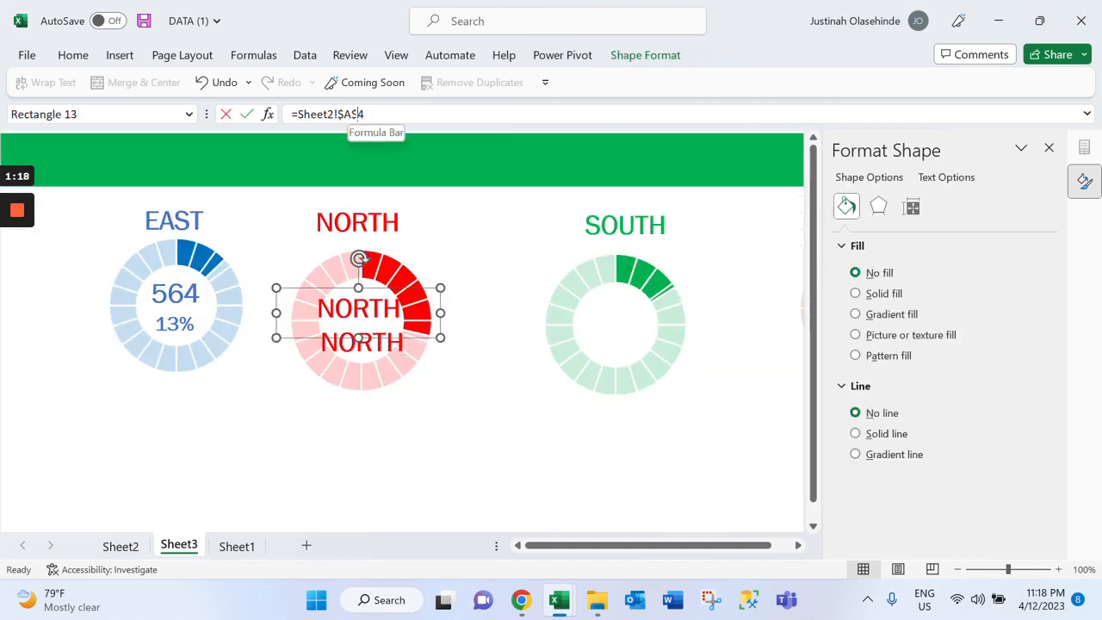
left_click_drag(354, 114, 345, 114)
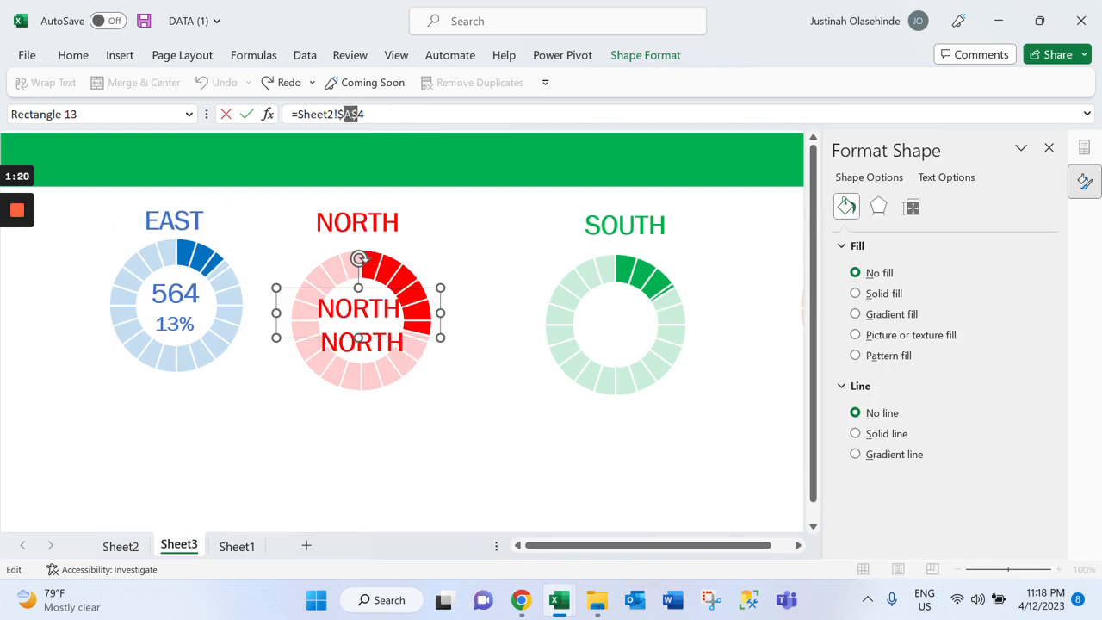
left_click(351, 113)
key("BackSpace")
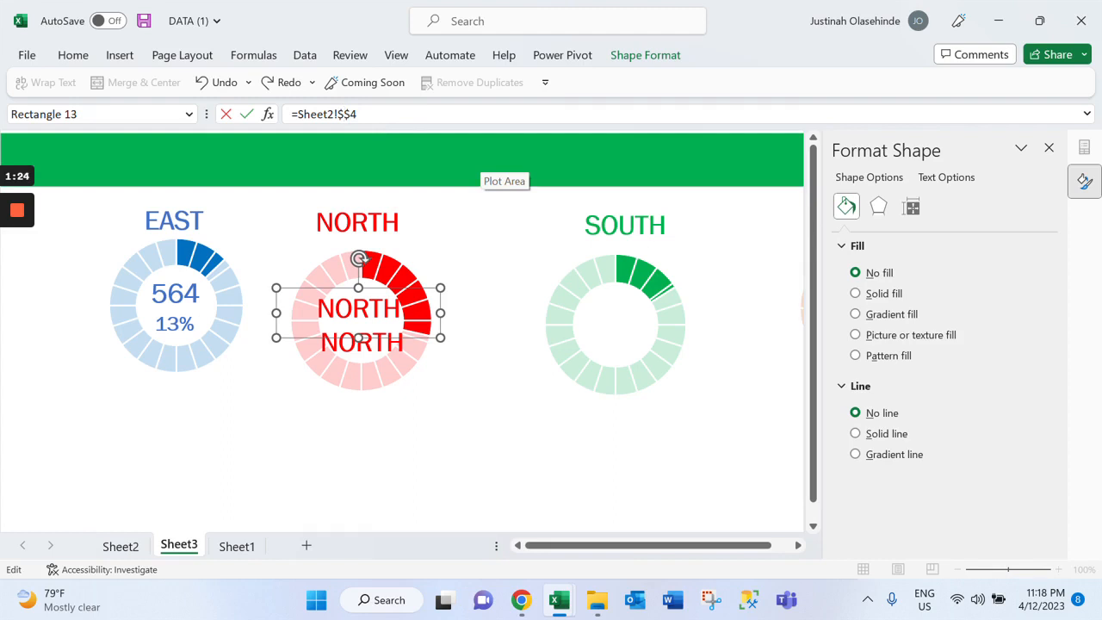
type("B")
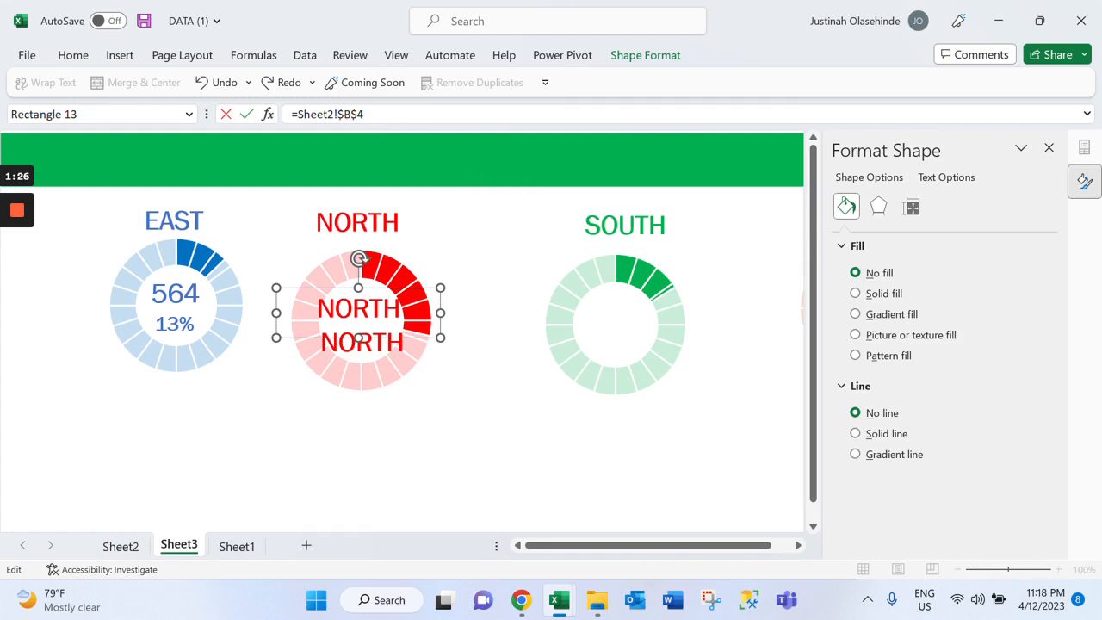
key("BackSpace")
type("5")
left_click(359, 258)
left_click(362, 293)
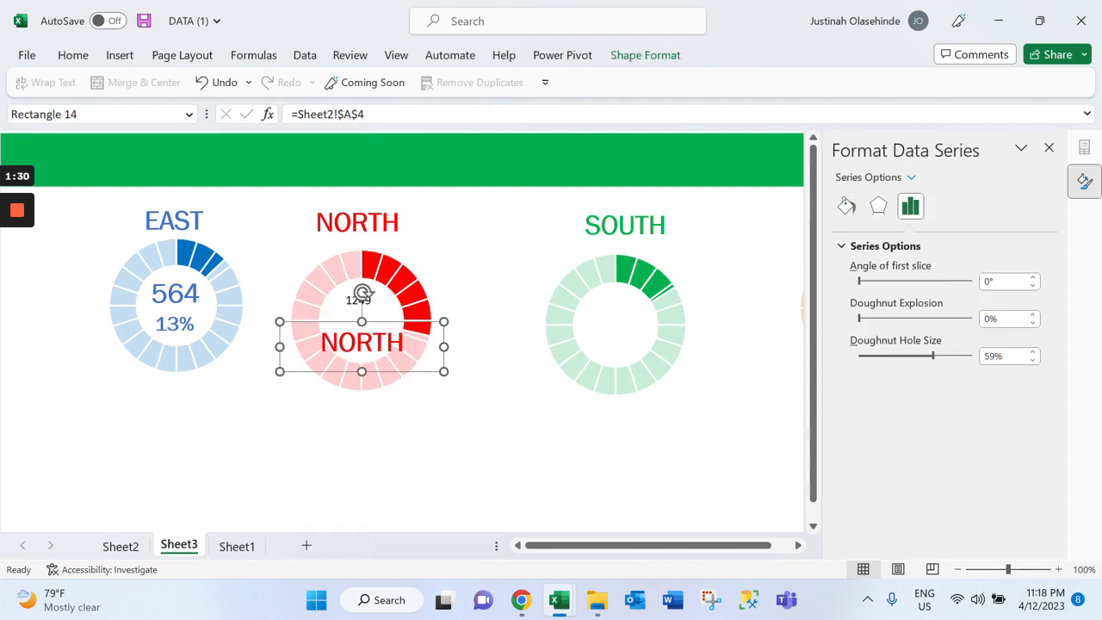
left_click(74, 59)
left_click(113, 125)
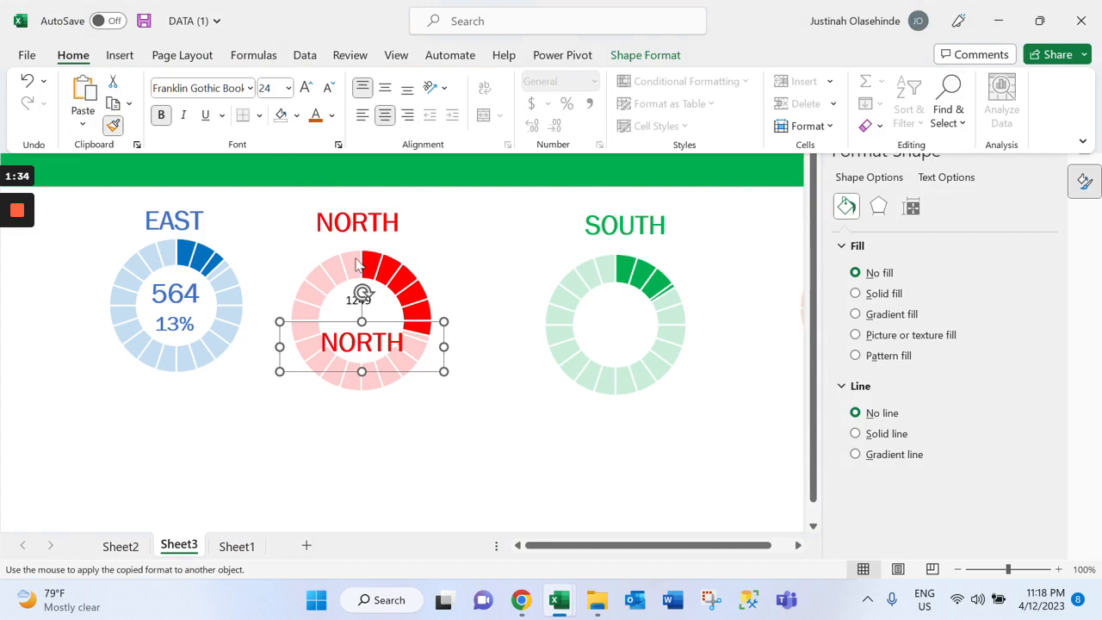
left_click(112, 125)
left_click(113, 125)
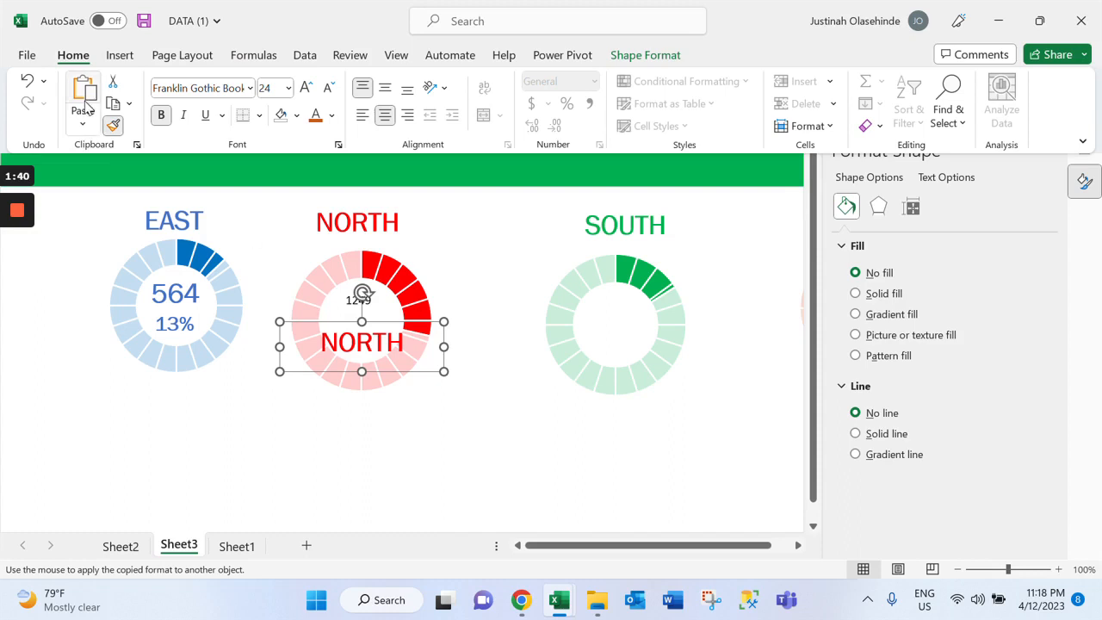
left_click(113, 125)
key("ctrl+F1")
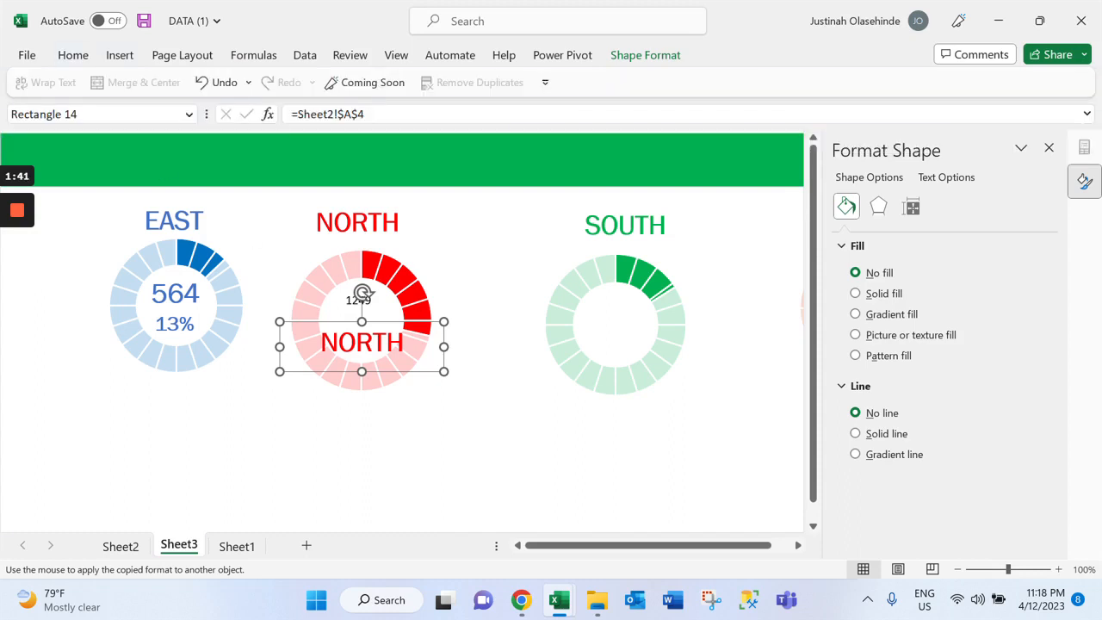
Copy the formatting of the lower NORTH text onto the bank count label inside the red doughnut with Format Painter
left_click(362, 293)
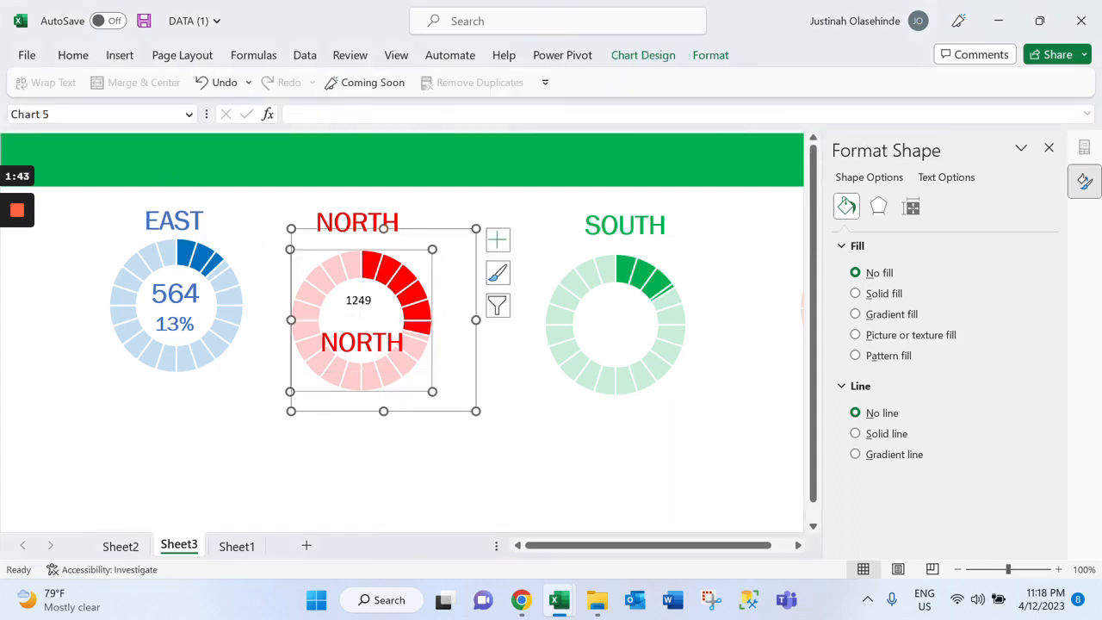
left_click(73, 57)
left_click(113, 126)
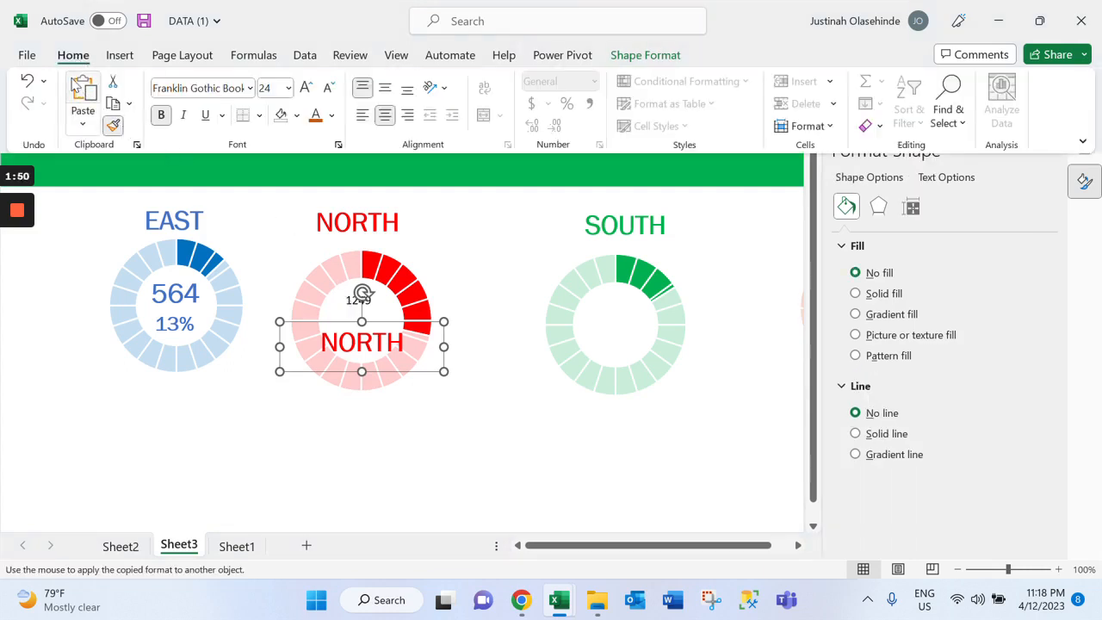
left_click(353, 300)
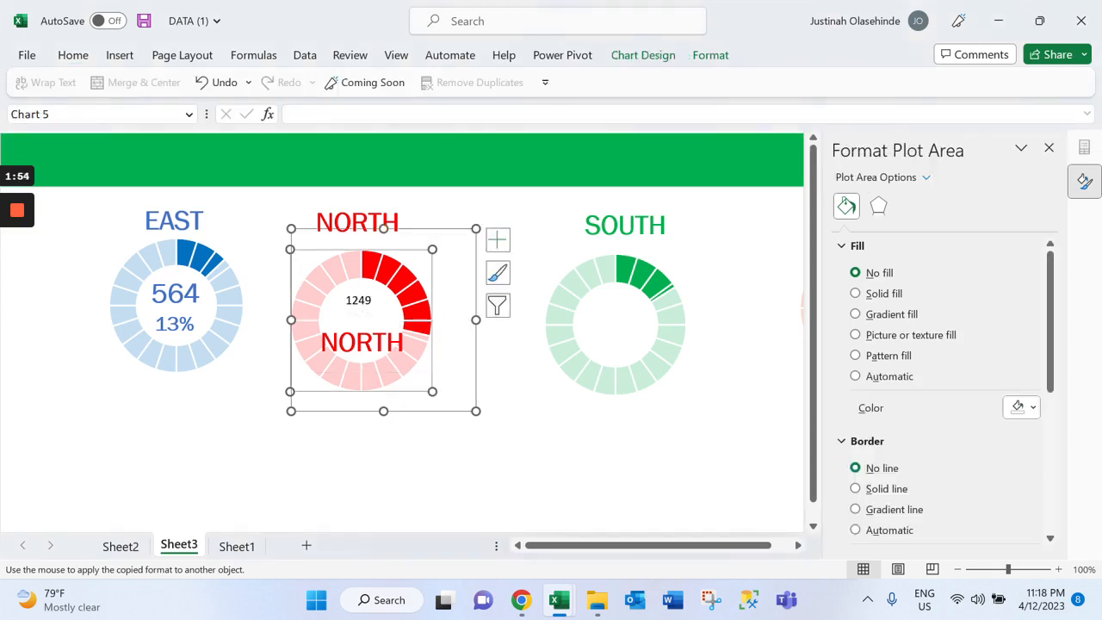
left_click(358, 301)
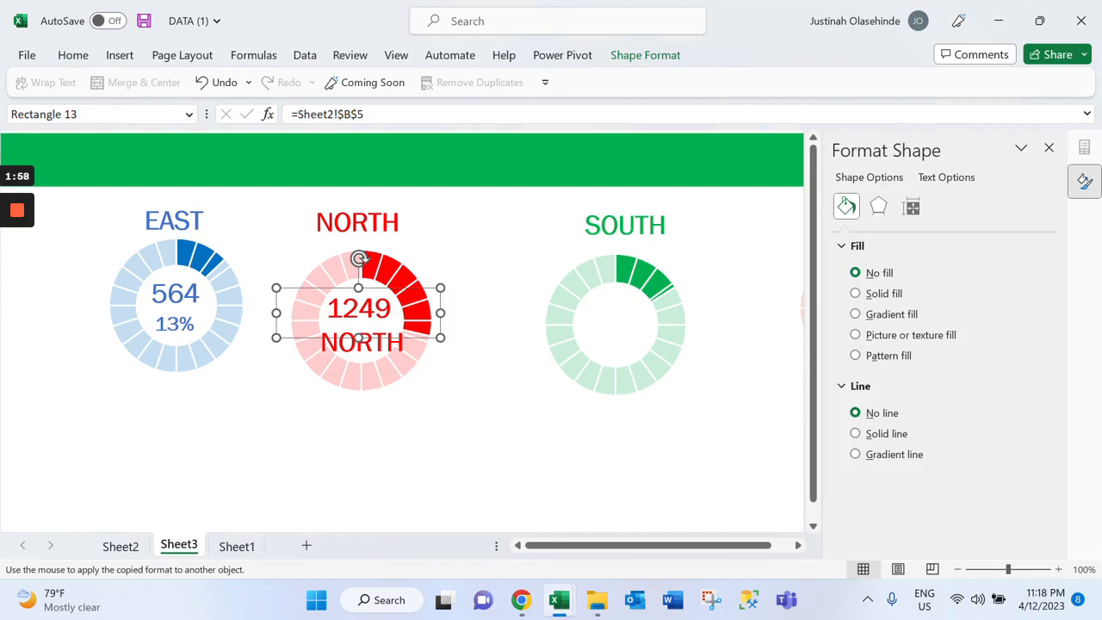
Link the lower NORTH copy inside the red doughnut to =Sheet2!$C$5 and shrink its text box around the doughnut's hole
left_click(363, 292)
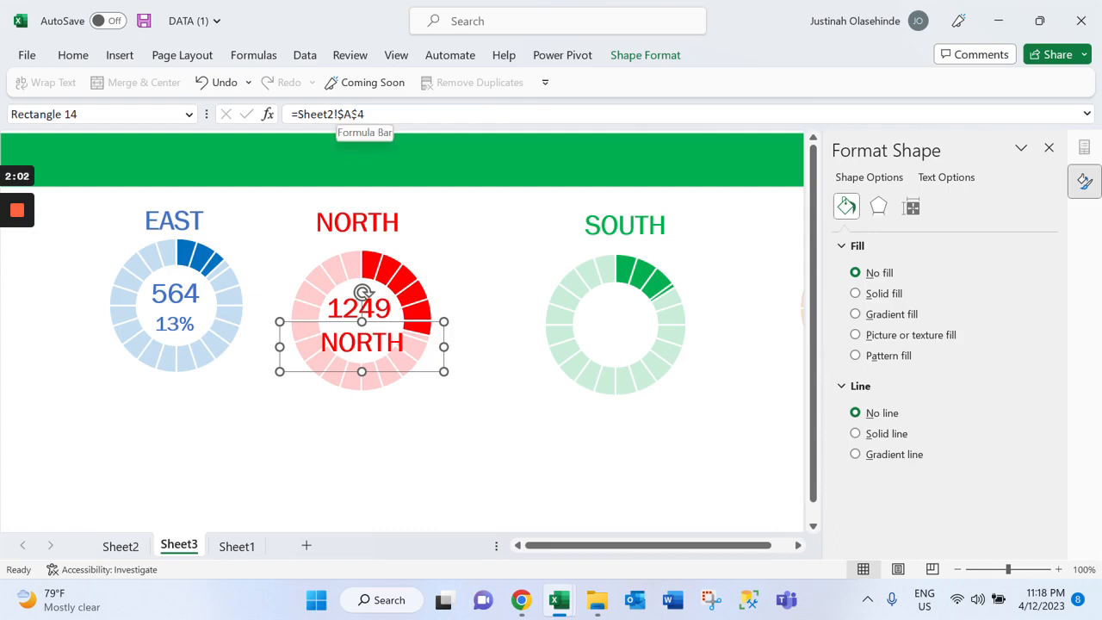
left_click(352, 114)
key("BackSpace")
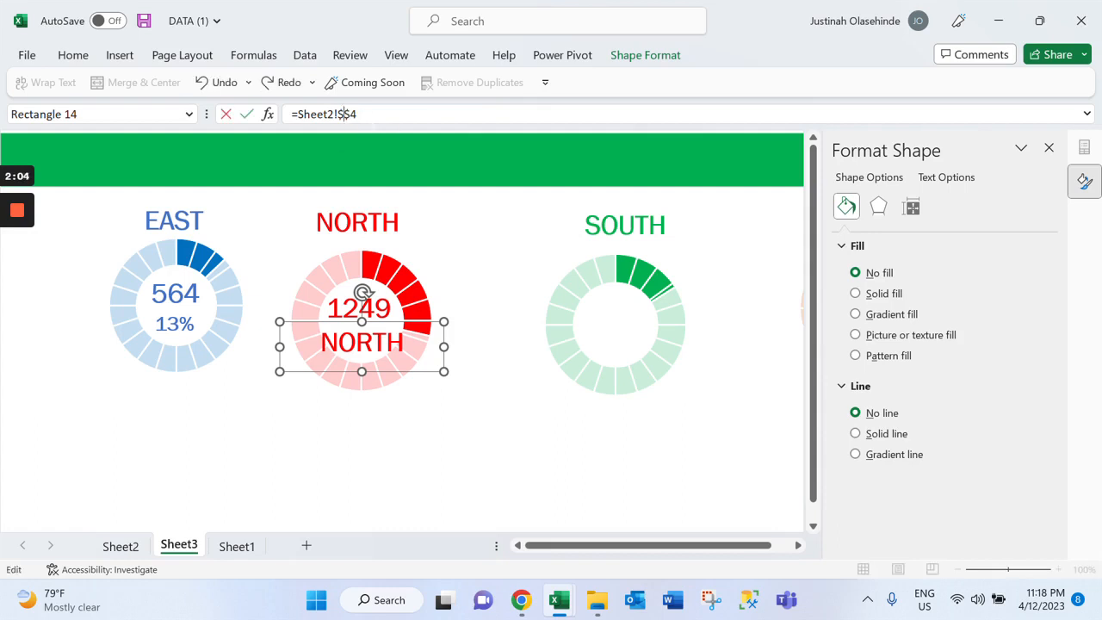
type("C")
key("BackSpace")
type("5")
key("Return")
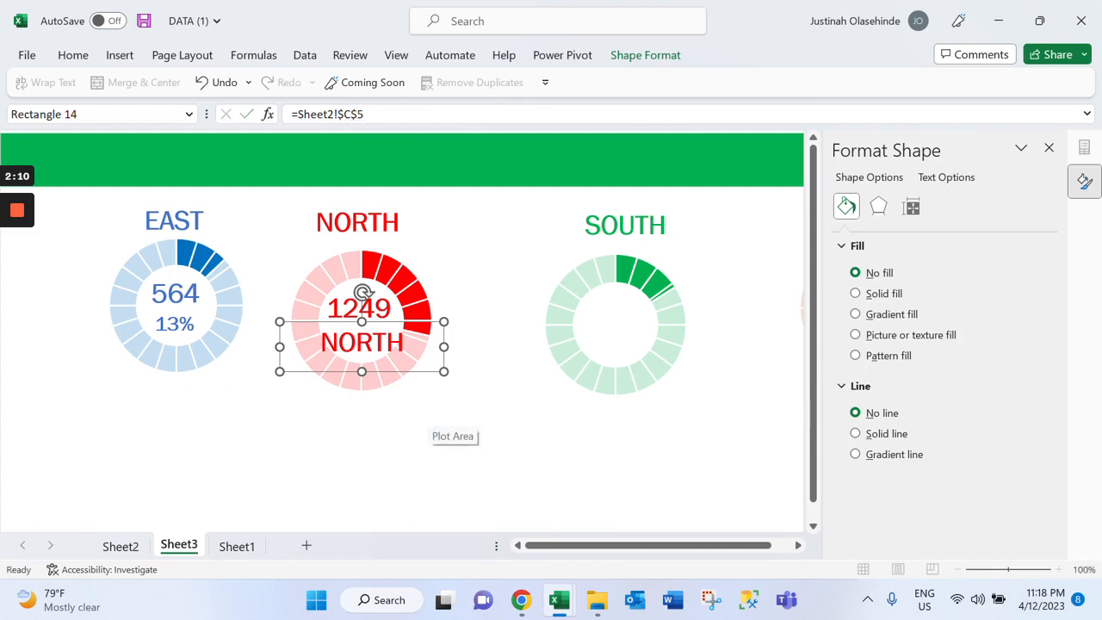
left_click_drag(445, 371, 417, 352)
left_click_drag(280, 352, 309, 354)
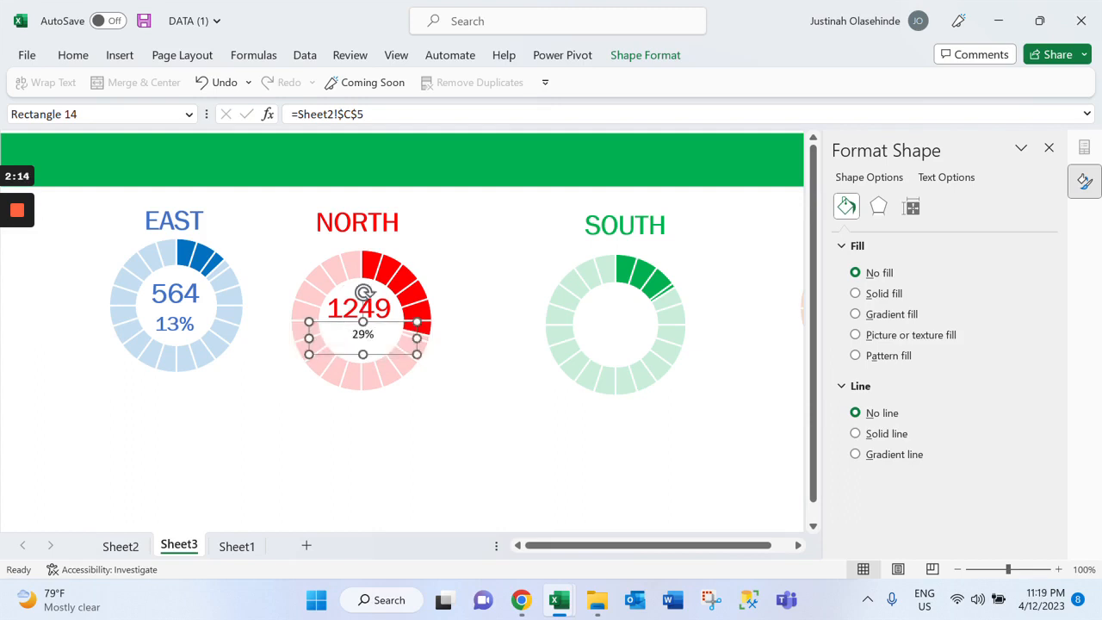
Apply the NORTH bank count's formatting to the percentage label below it with Format Painter
left_click(75, 60)
left_click(113, 125)
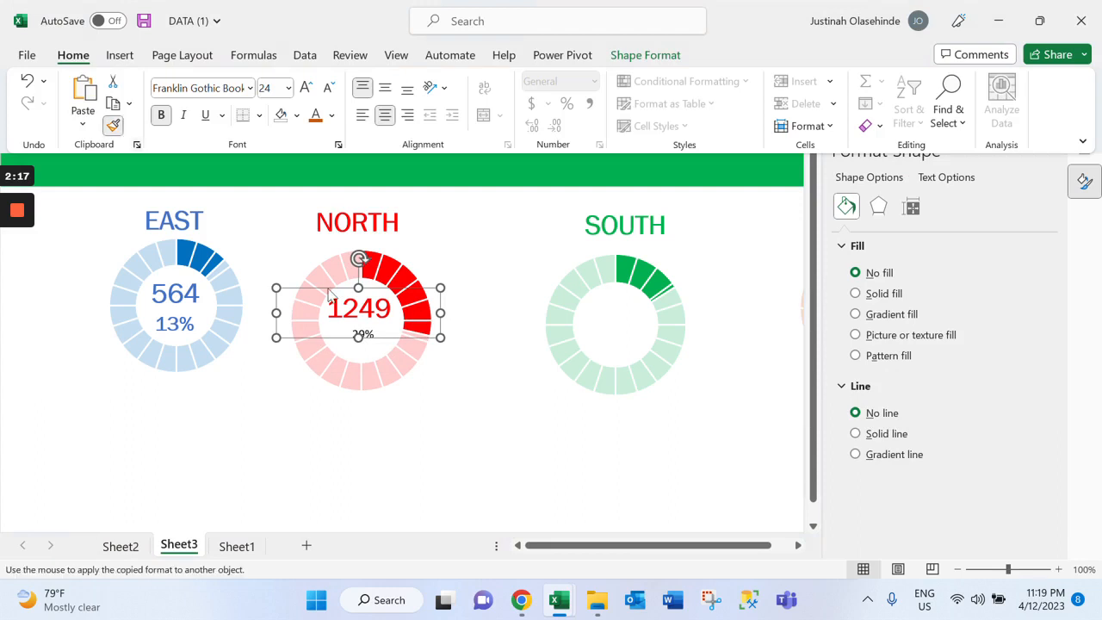
left_click(117, 130)
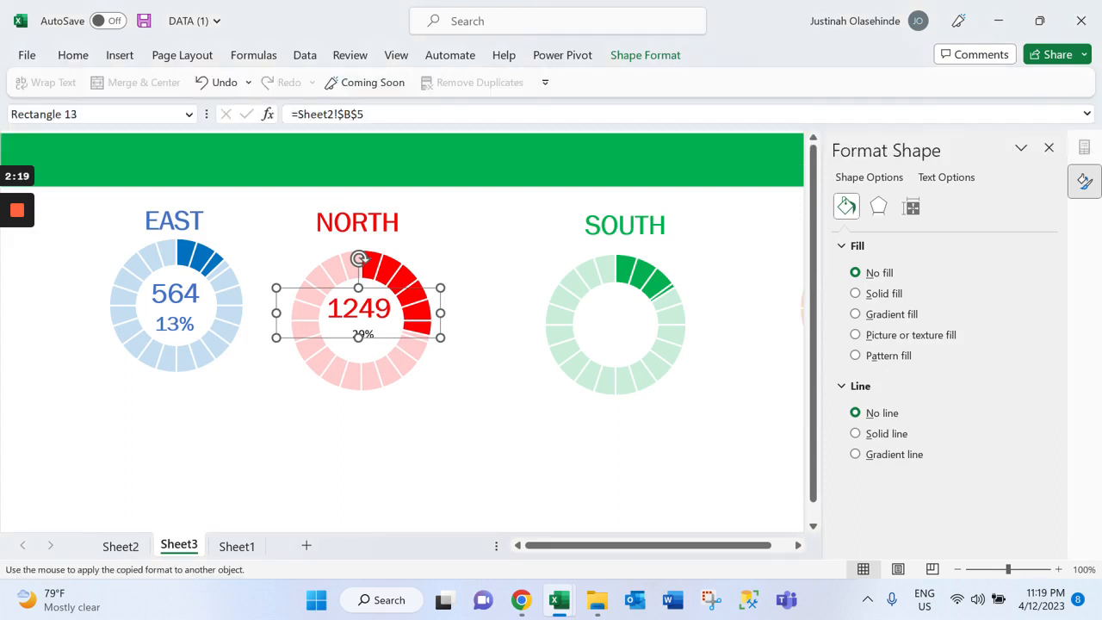
left_click(359, 257)
left_click(363, 334)
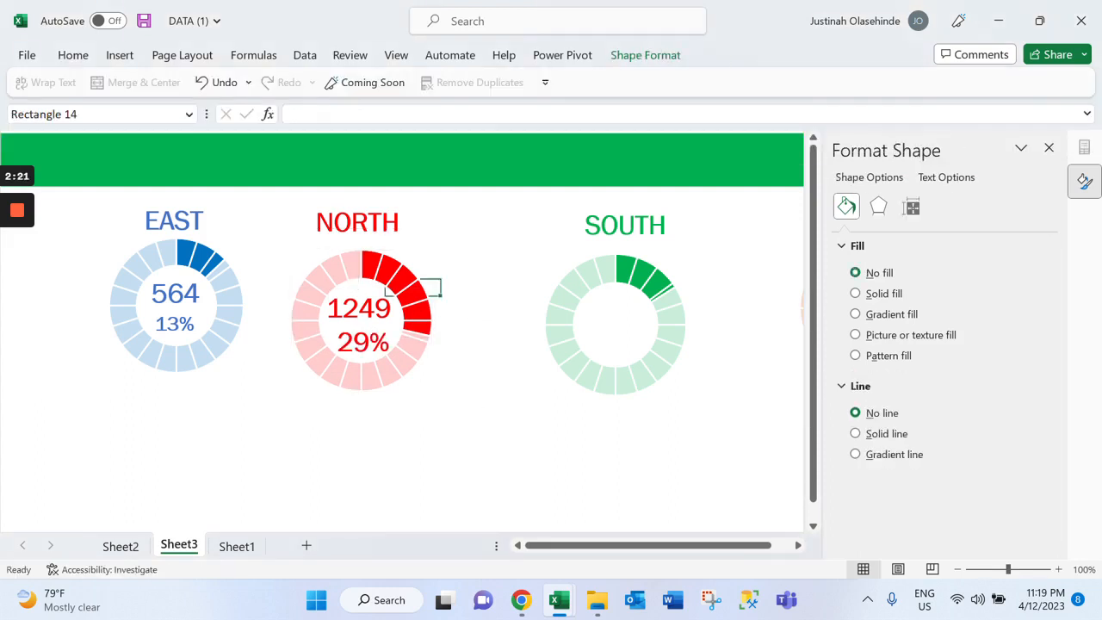
Reduce the font size of the NORTH percentage text inside the red doughnut to 18
left_click(362, 340)
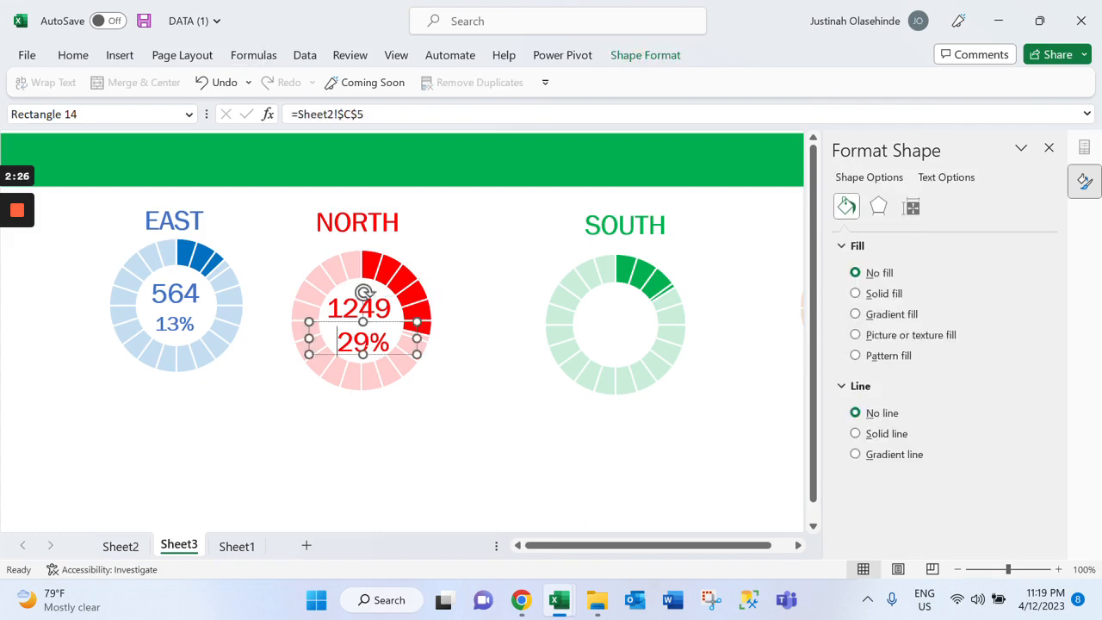
double_click(373, 343)
left_click(76, 56)
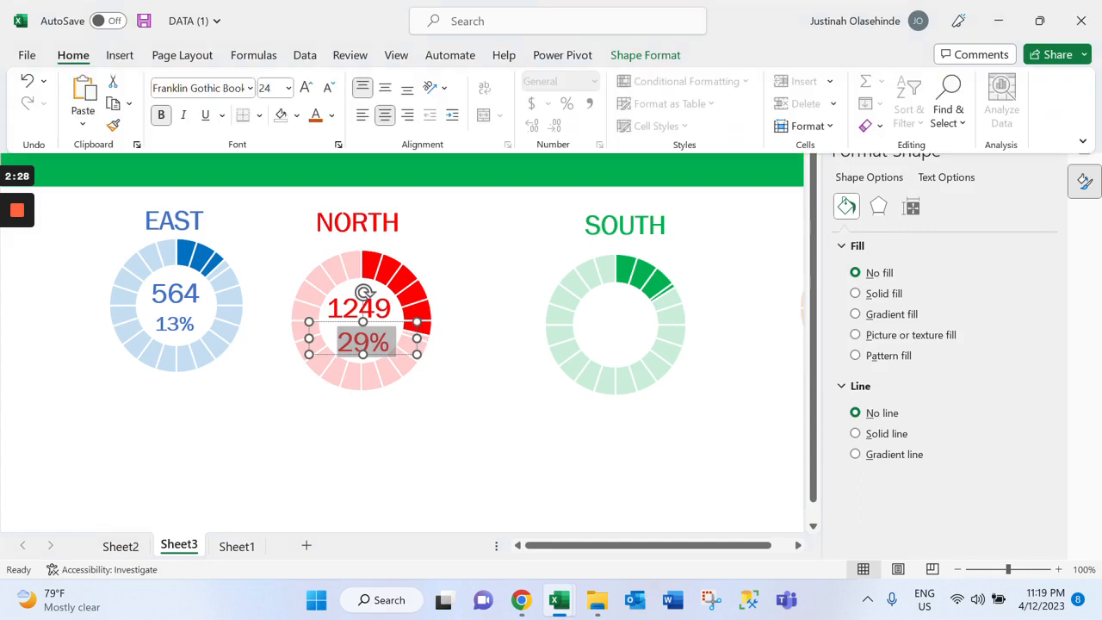
left_click(328, 88)
left_click(328, 88)
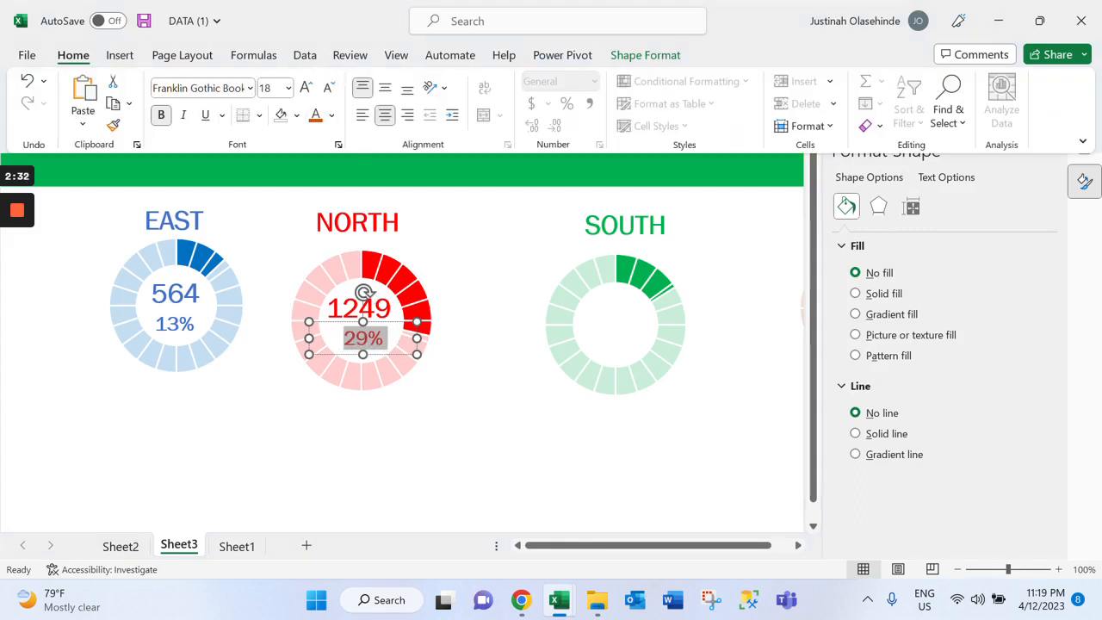
key("Escape")
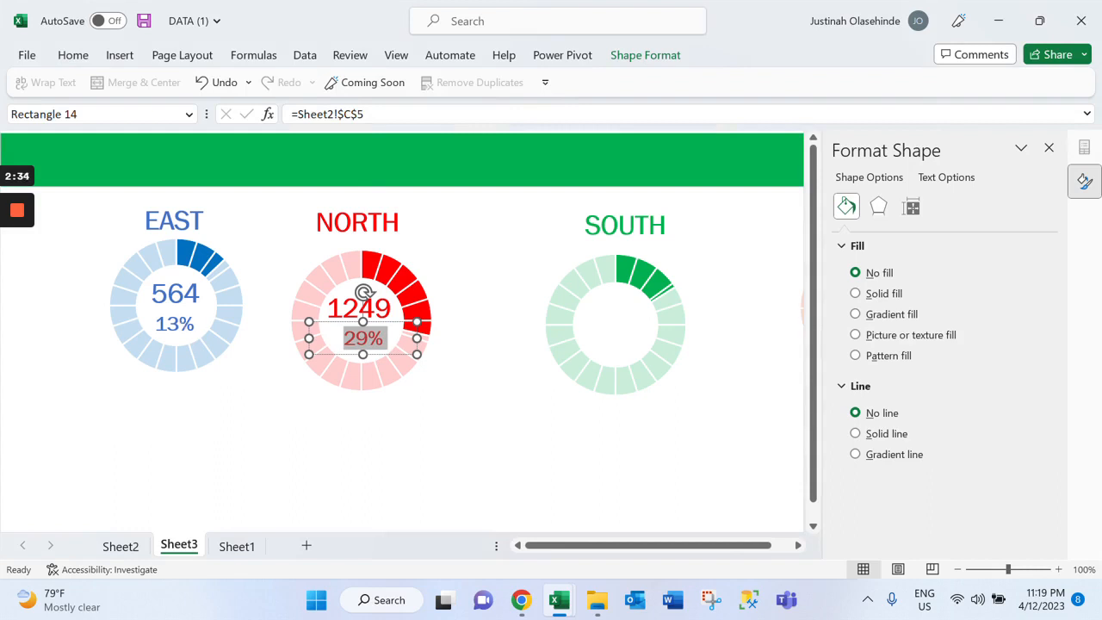
key("Tab")
key("shift+Tab")
key("shift+Tab")
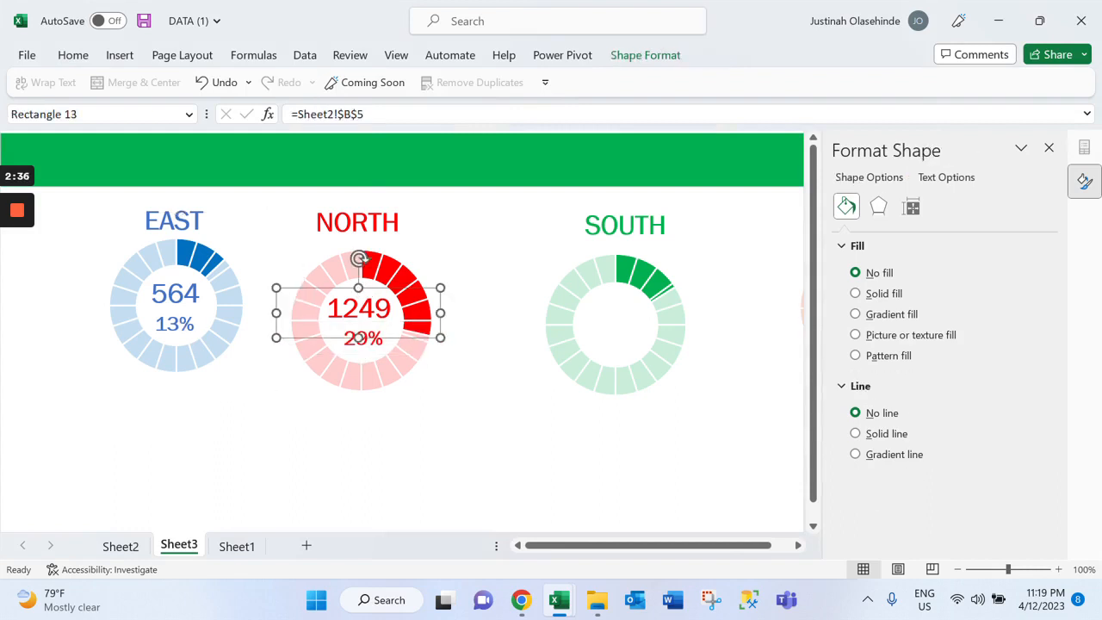
key("Escape")
left_click(357, 222)
left_click(413, 387)
left_click(564, 345)
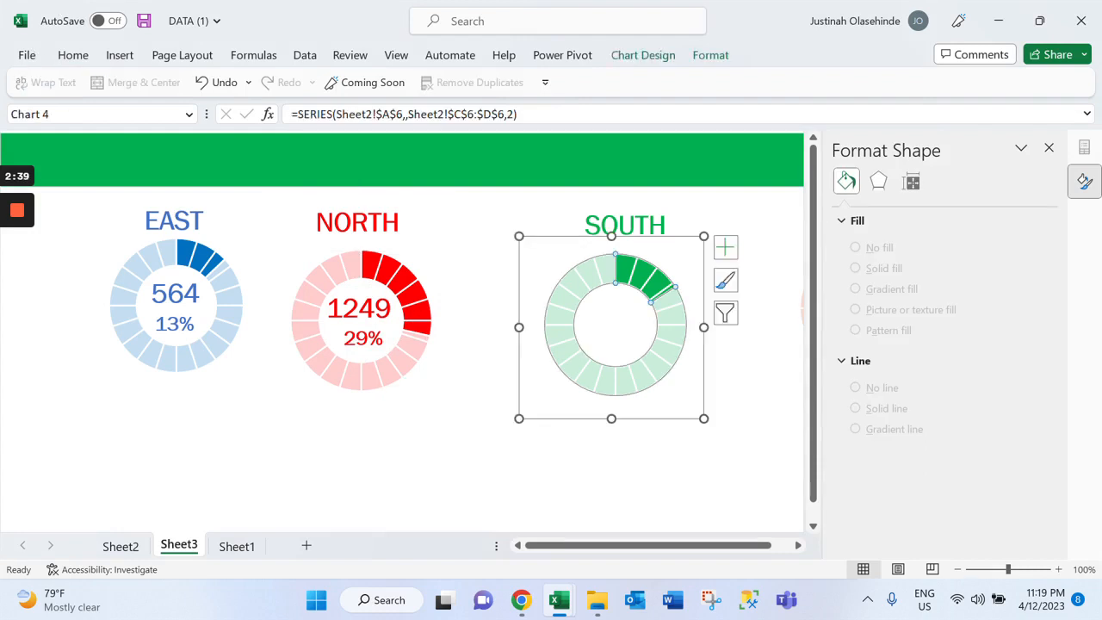
Close the Format Shape pane and place a duplicate of the SOUTH heading in the centre of the green doughnut
left_click(1048, 147)
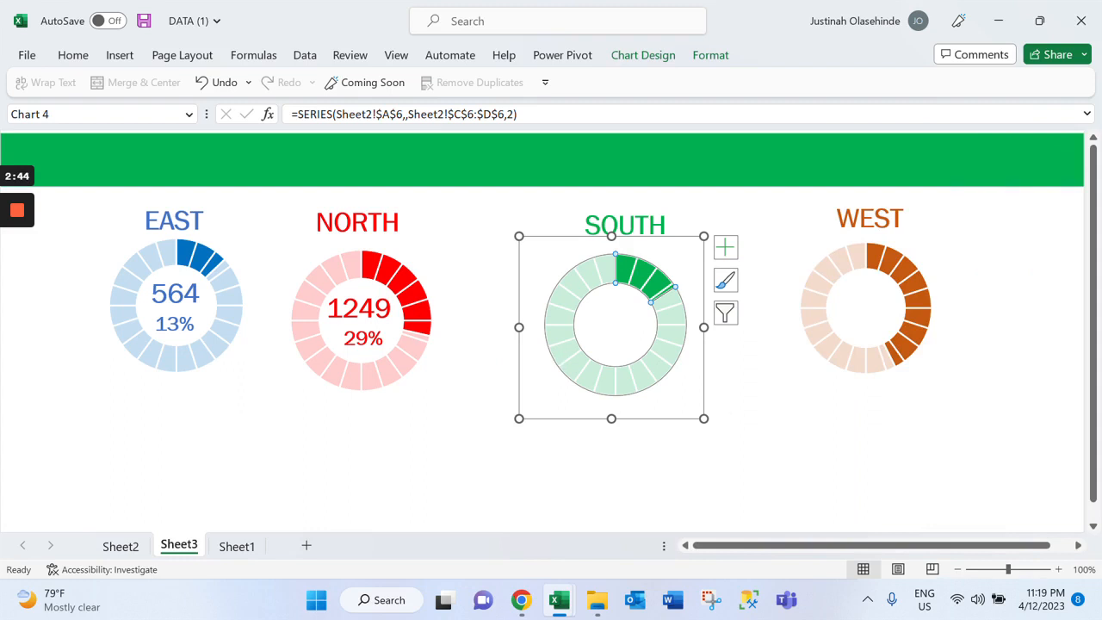
left_click(853, 404)
left_click(625, 226)
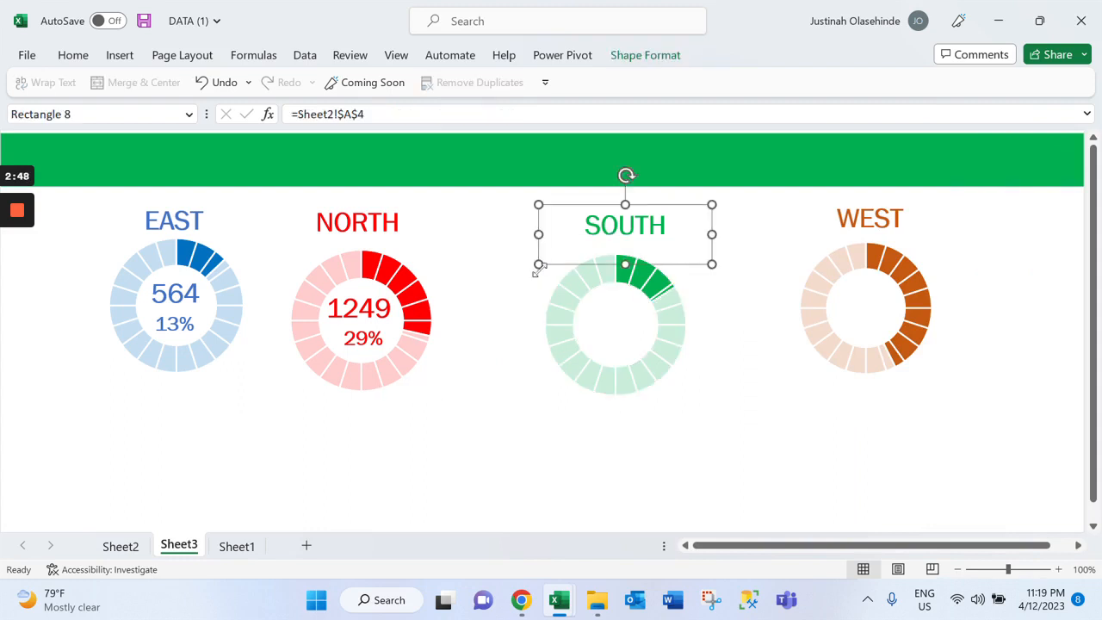
key("ctrl+d")
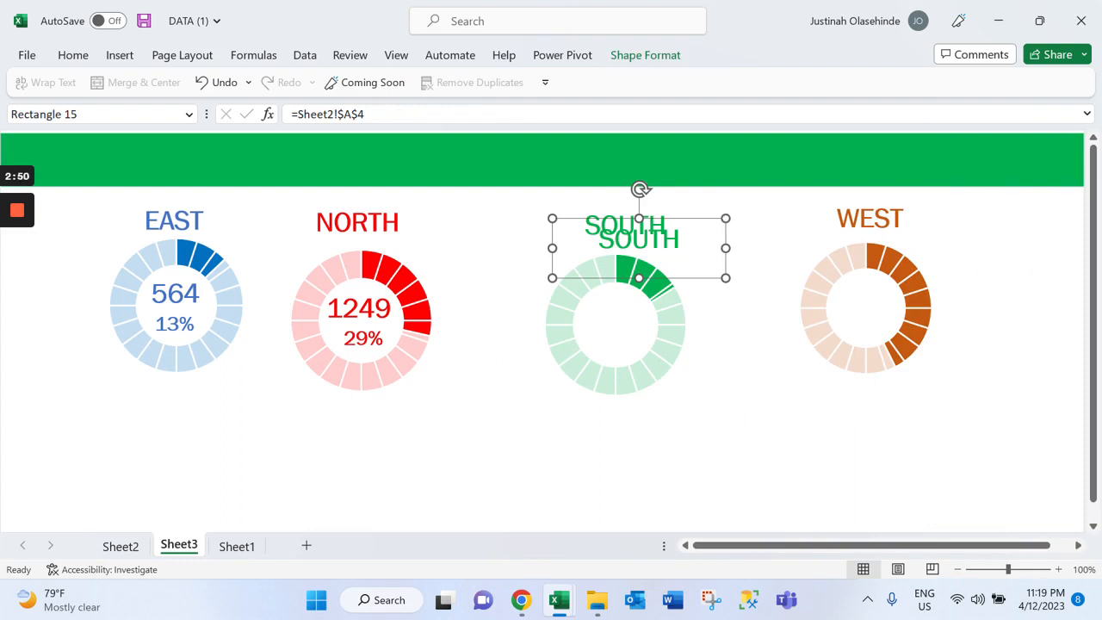
left_click_drag(639, 239, 616, 313)
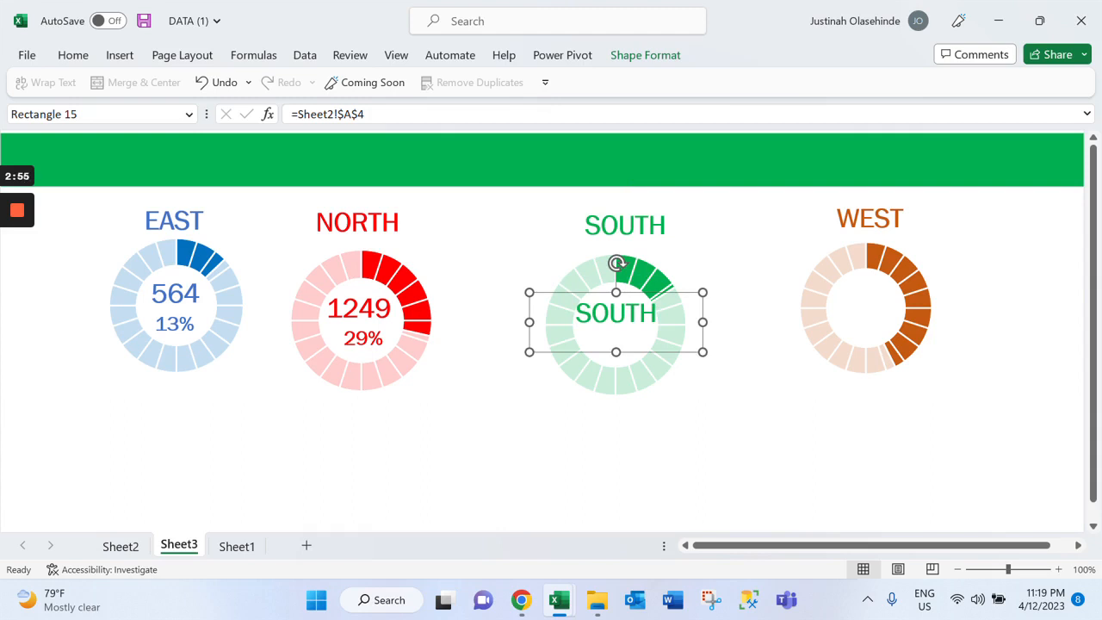
Duplicate the SOUTH heading again and place the copy directly below the first copy inside the green doughnut
left_click(623, 225)
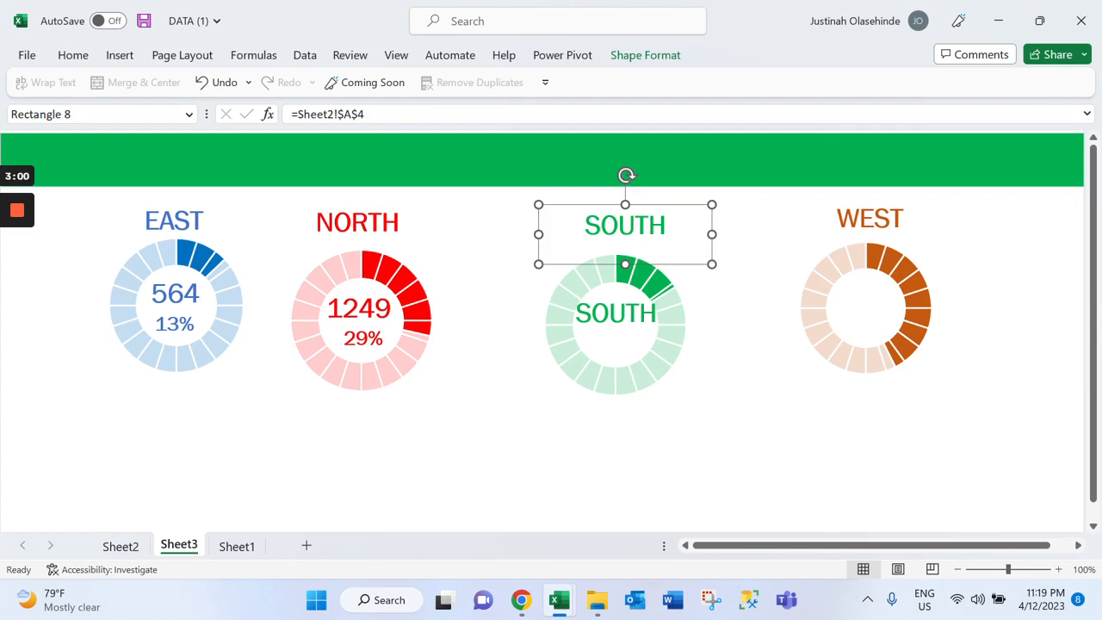
key("ctrl+d")
left_click_drag(689, 239, 688, 271)
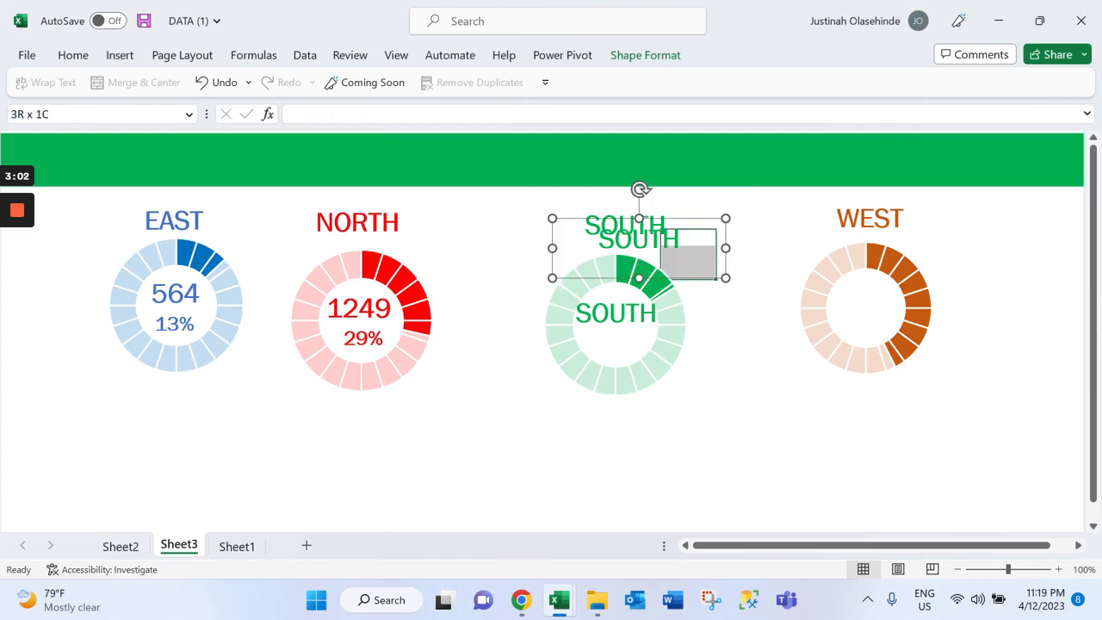
left_click(669, 240)
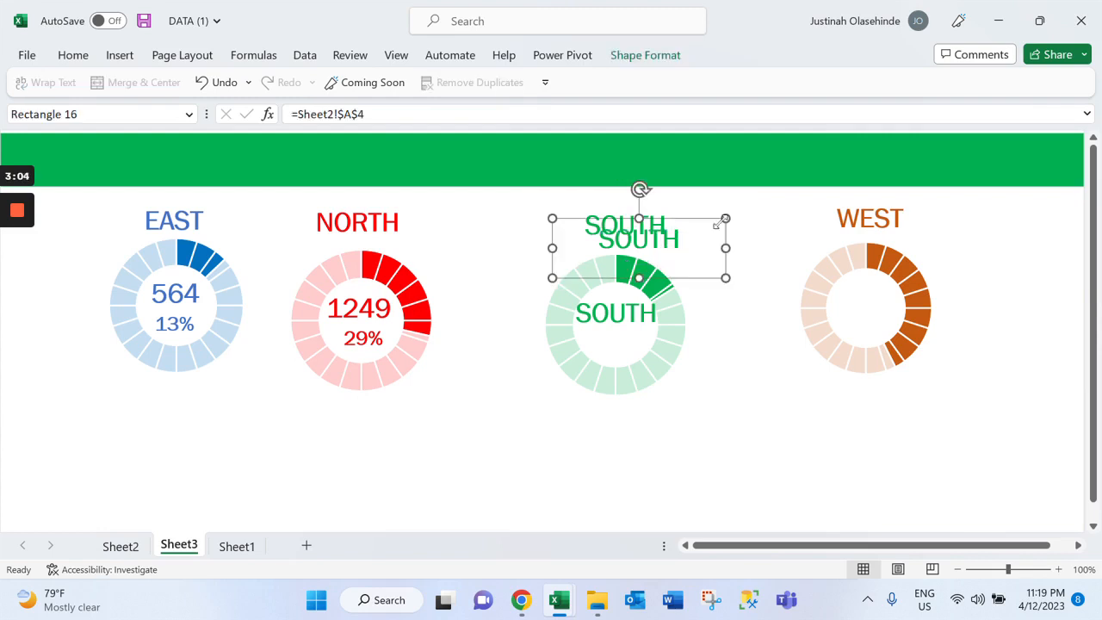
left_click_drag(725, 219, 715, 232)
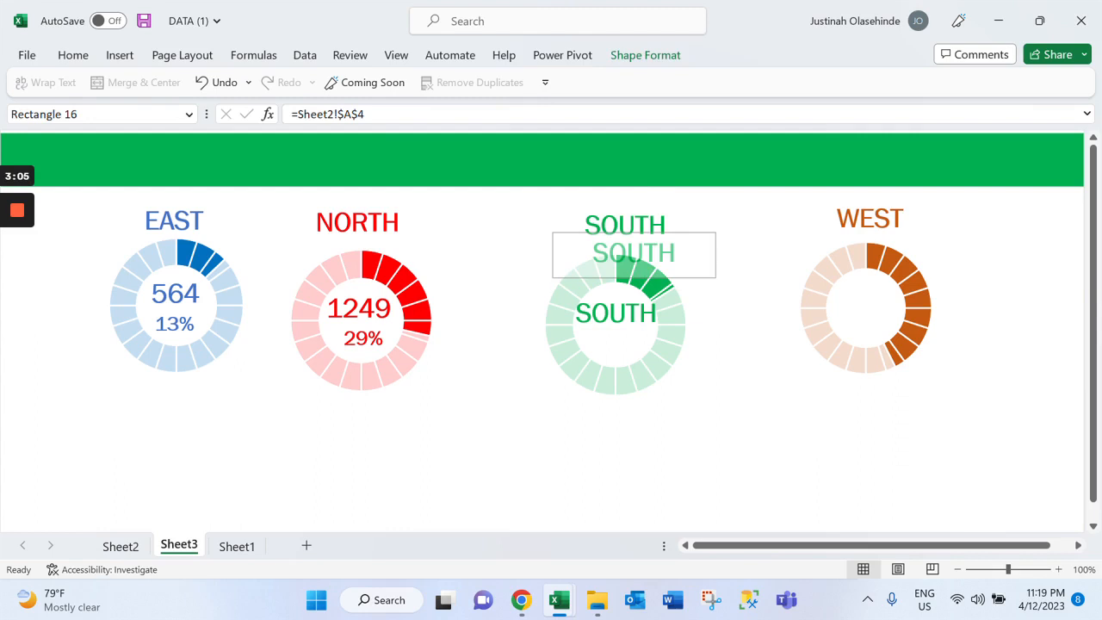
key("ctrl+z")
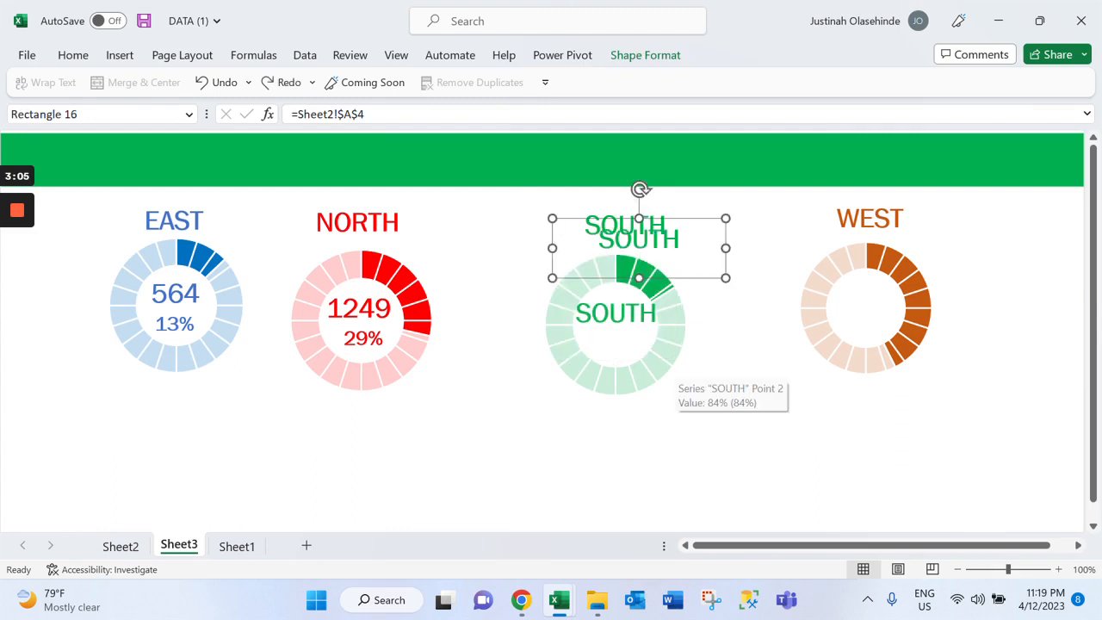
left_click_drag(638, 258, 616, 361)
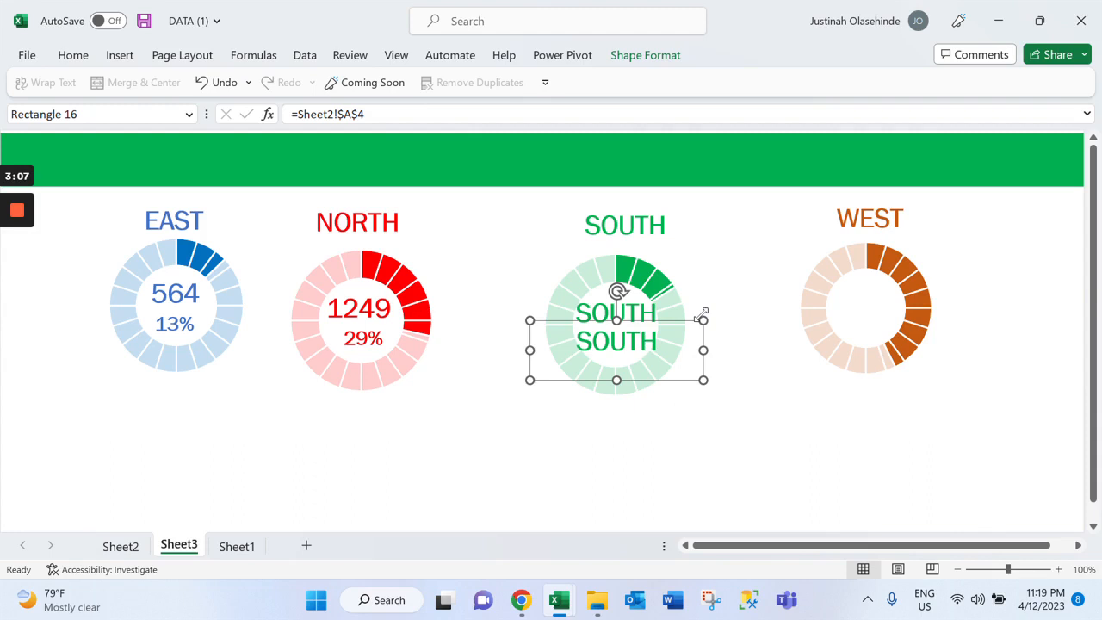
Link the upper SOUTH copy inside the green doughnut to =Sheet2!$B$6
left_click(635, 312)
key("BackSpace")
type("6")
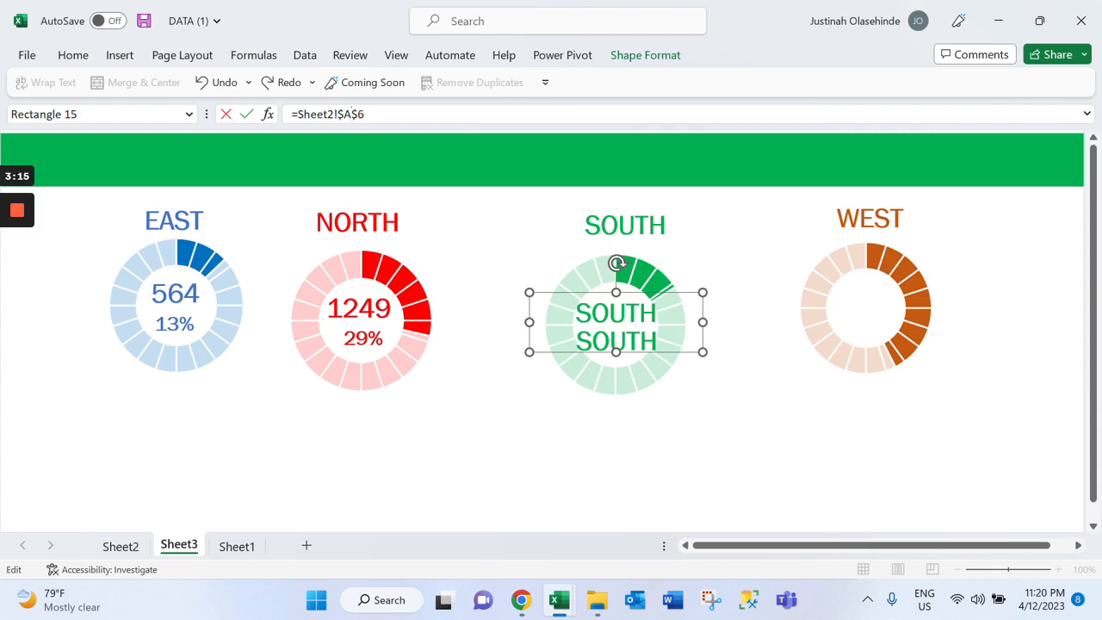
key("BackSpace")
type("5")
key("Left")
key("Left")
key("BackSpace")
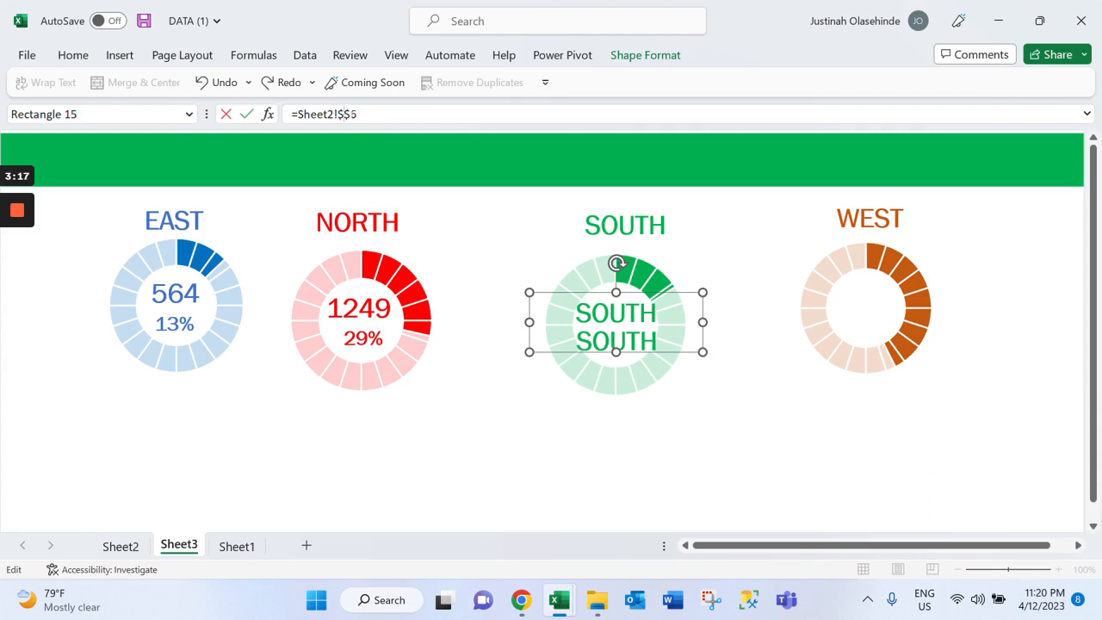
type("B")
key("Right")
key("Right")
key("BackSpace")
type("6")
key("Return")
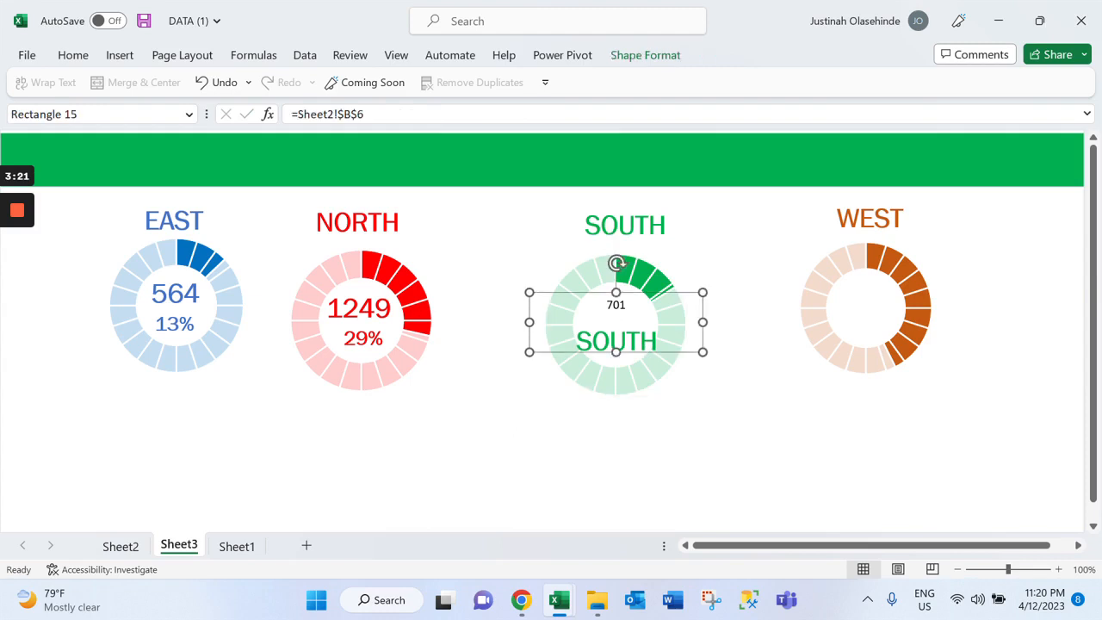
Shrink the SOUTH bank count's text box to fit around the green doughnut's hole
left_click_drag(616, 352, 616, 331)
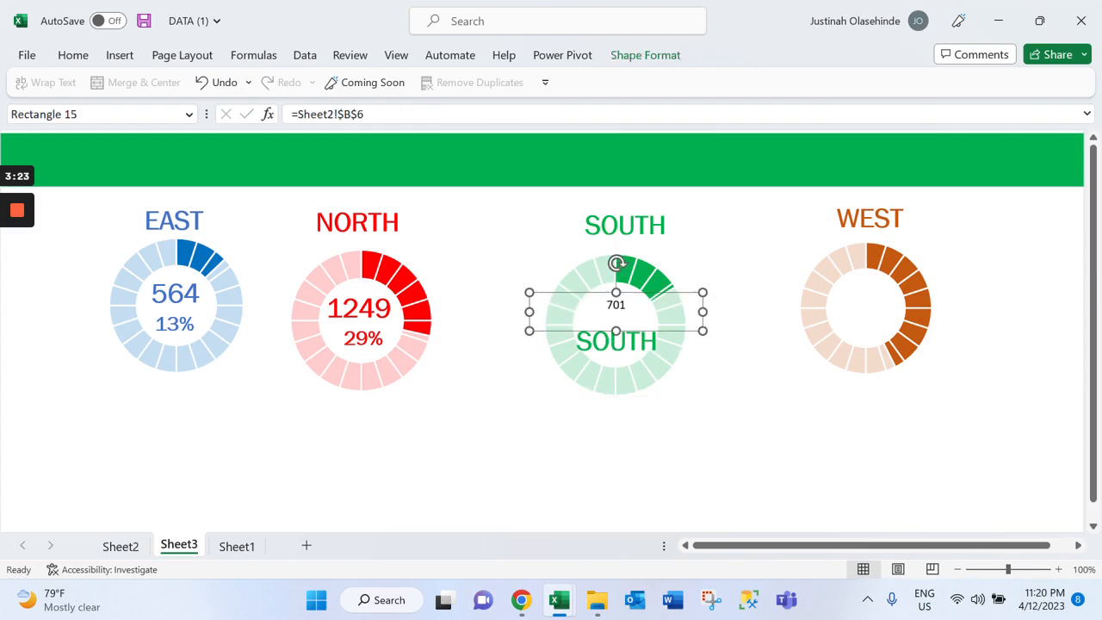
left_click_drag(702, 330, 664, 328)
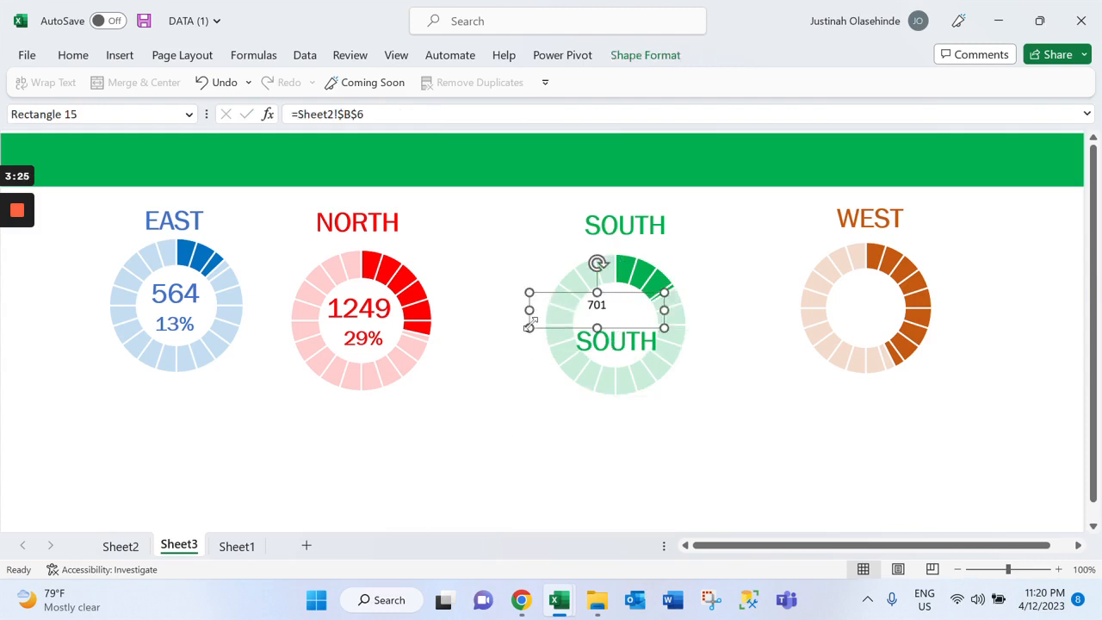
left_click_drag(529, 328, 565, 327)
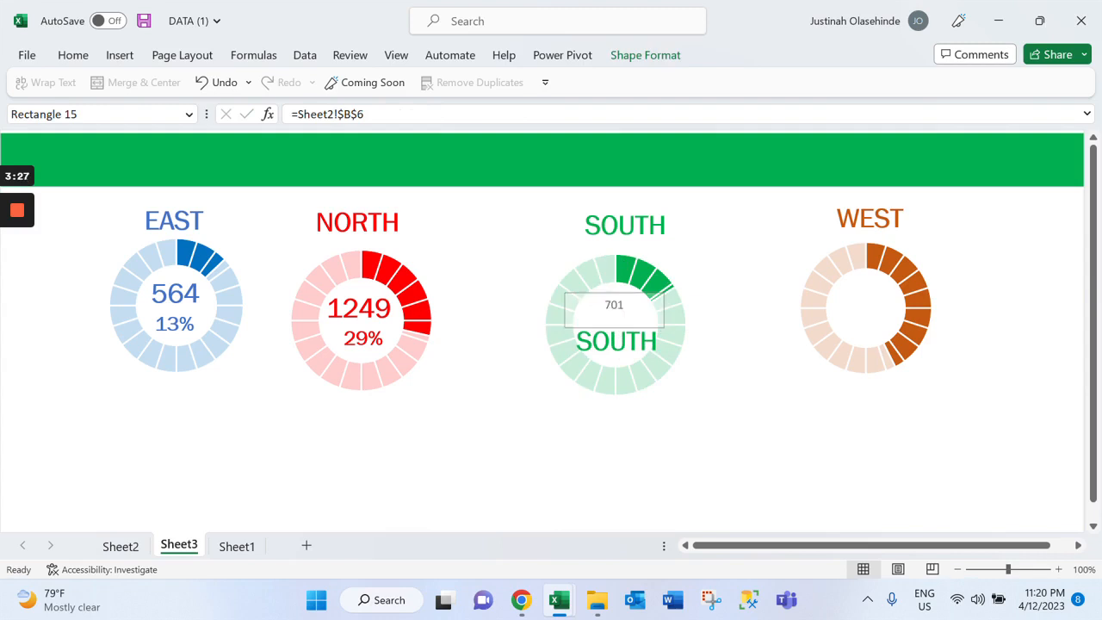
Apply the lower SOUTH copy's formatting to the bank count above it with Format Painter
left_click(76, 56)
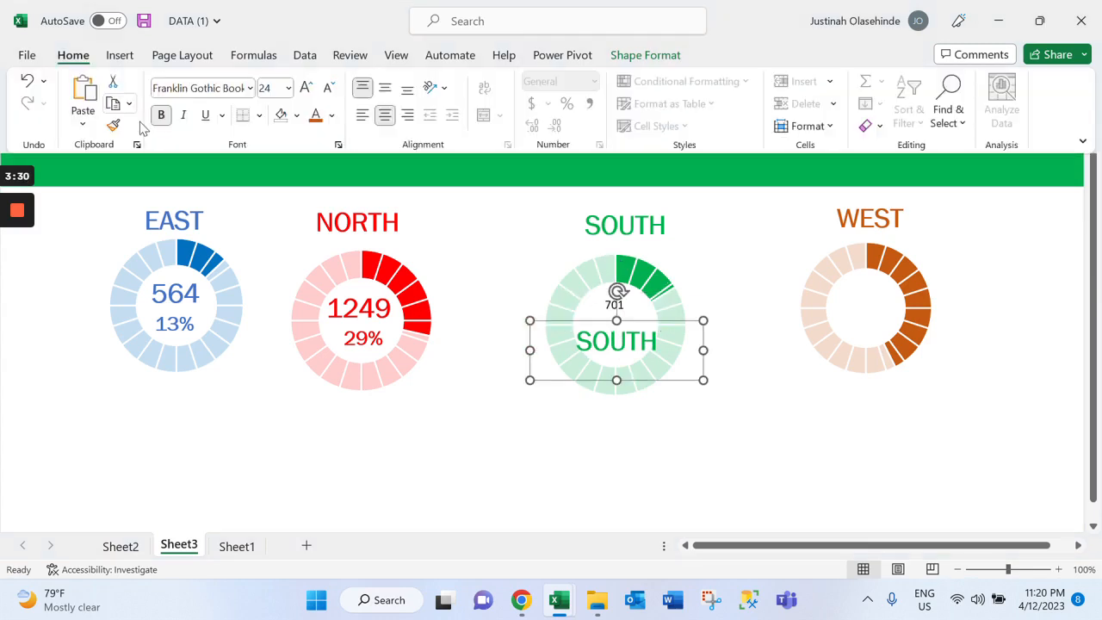
left_click(113, 125)
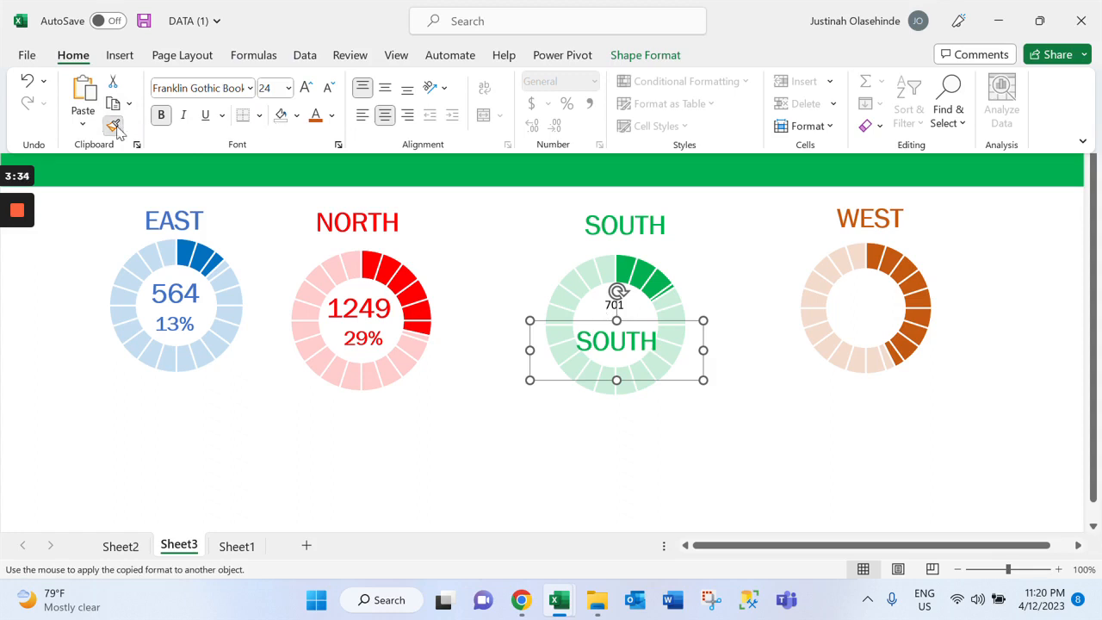
key("ctrl+F1")
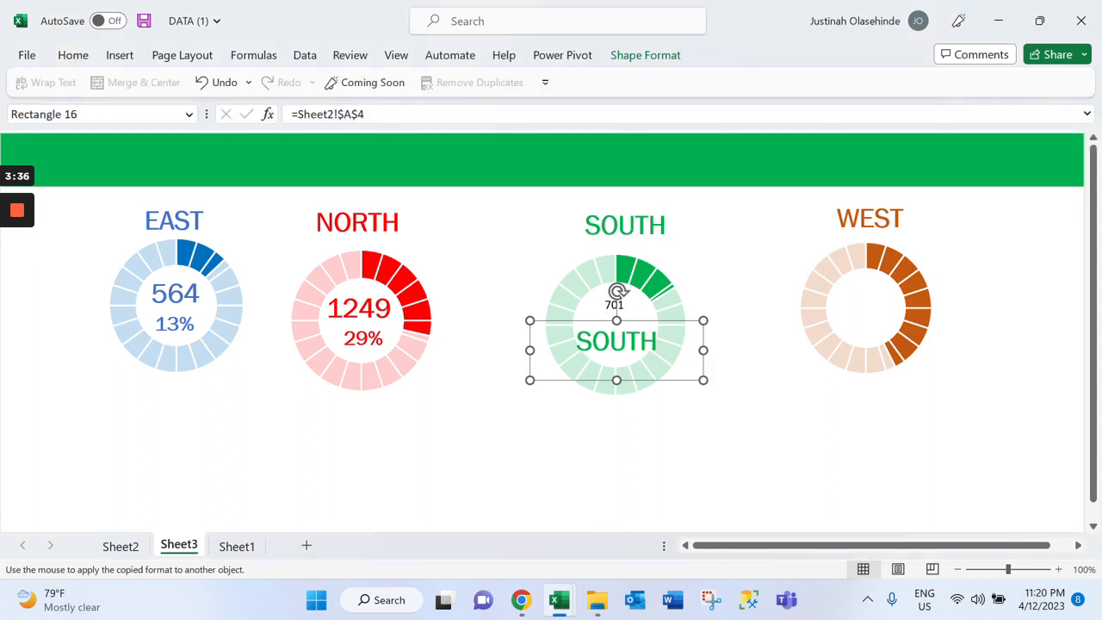
left_click(614, 303)
left_click(689, 256)
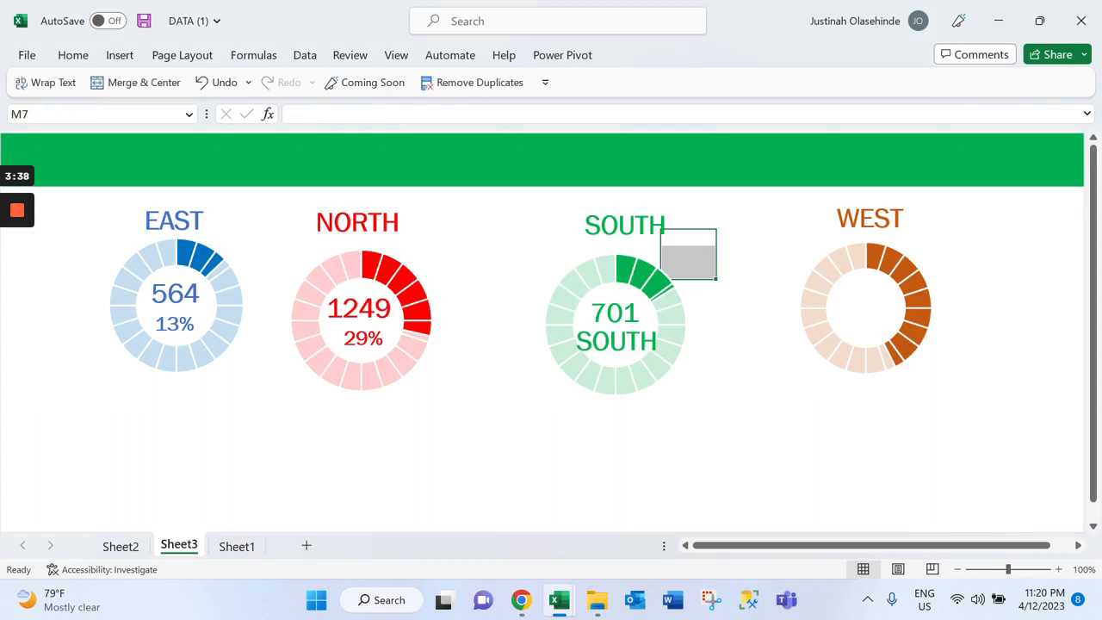
Link the lower SOUTH copy inside the green doughnut to =Sheet2!$C$6 and shrink its text box around the doughnut's hole
left_click(616, 341)
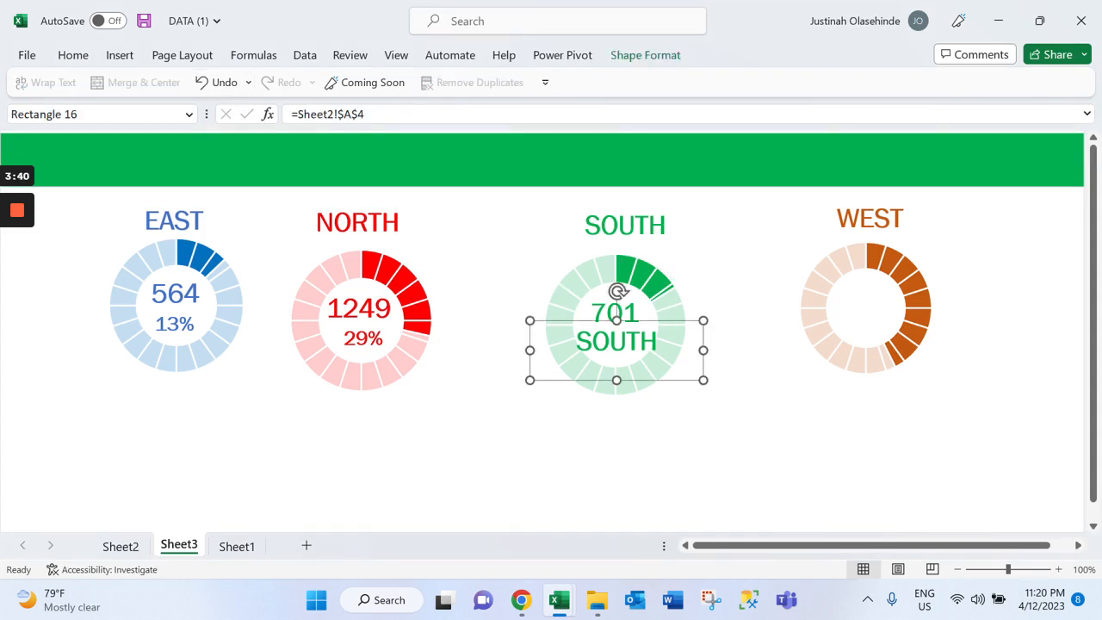
left_click(352, 114)
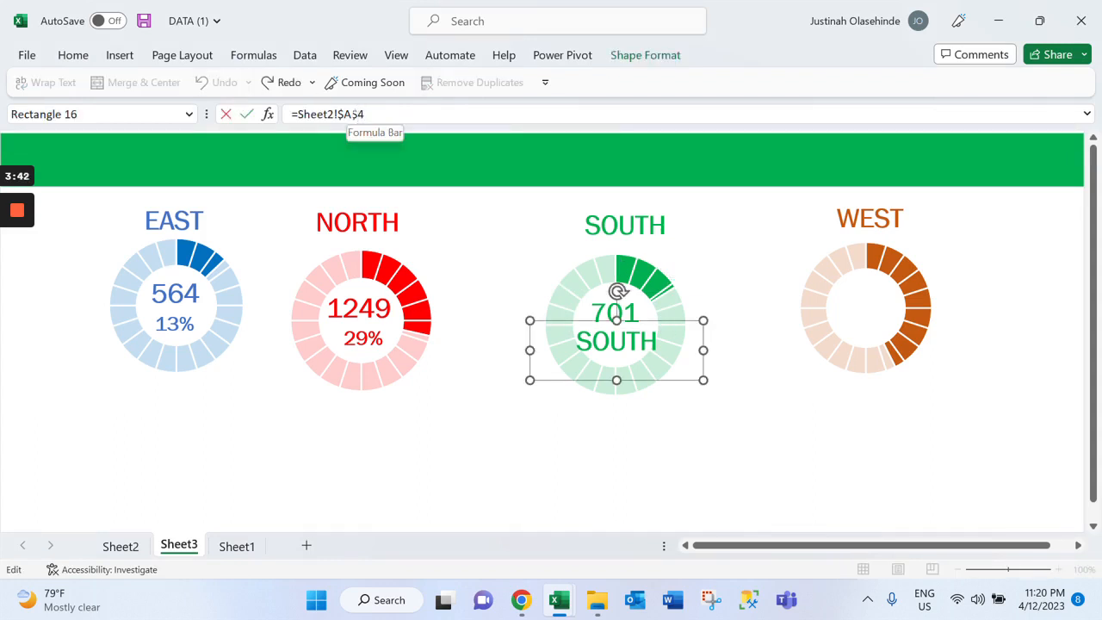
key("BackSpace")
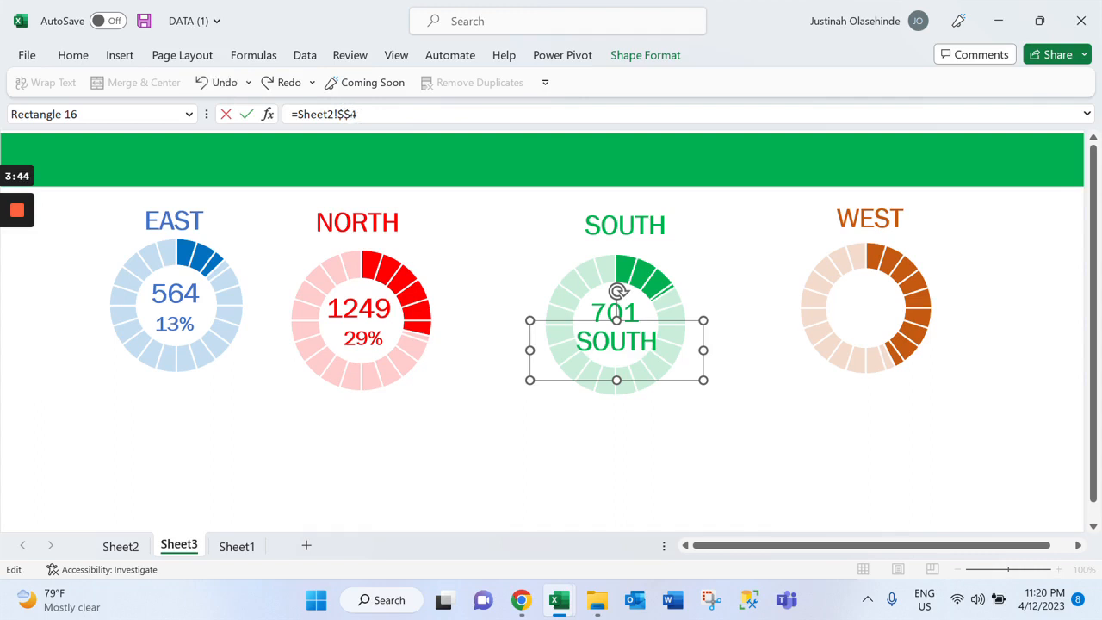
type("C")
key("BackSpace")
type("6")
left_click_drag(703, 380, 687, 371)
left_click_drag(529, 372, 576, 370)
left_click_drag(576, 370, 570, 379)
key("ctrl+z")
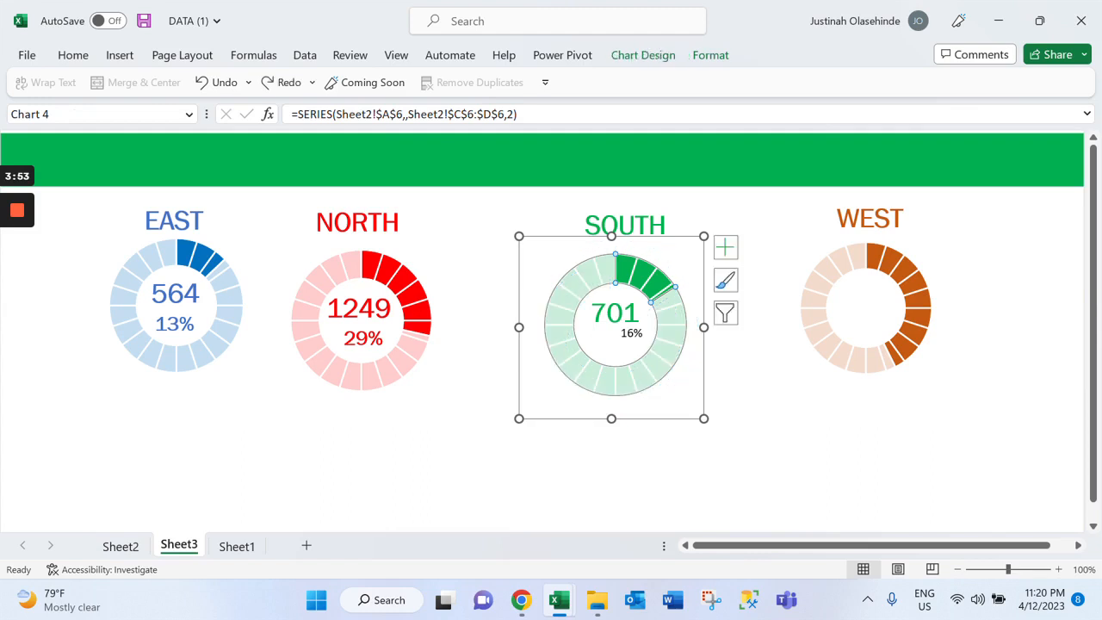
key("ctrl+z")
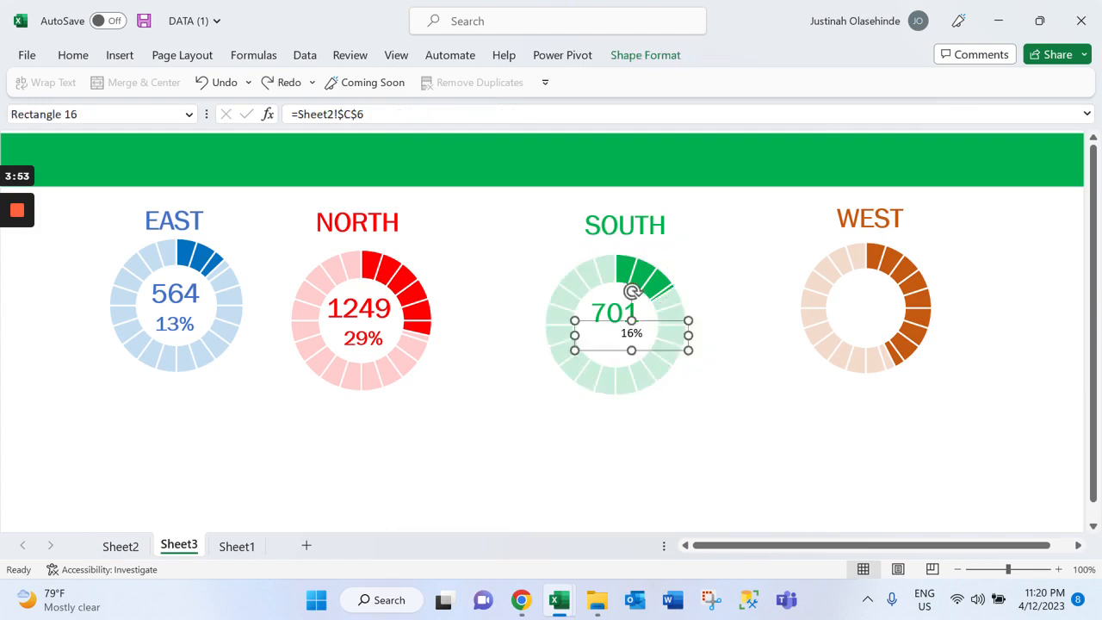
Apply the SOUTH bank count's formatting to the percentage label below it with Format Painter
left_click(615, 313)
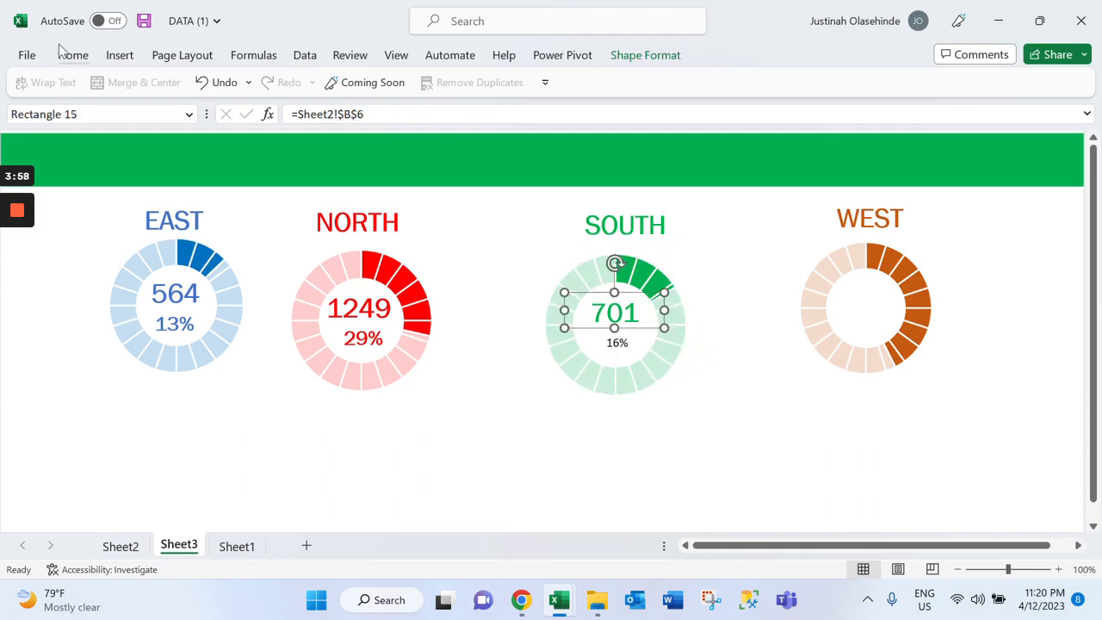
left_click(67, 54)
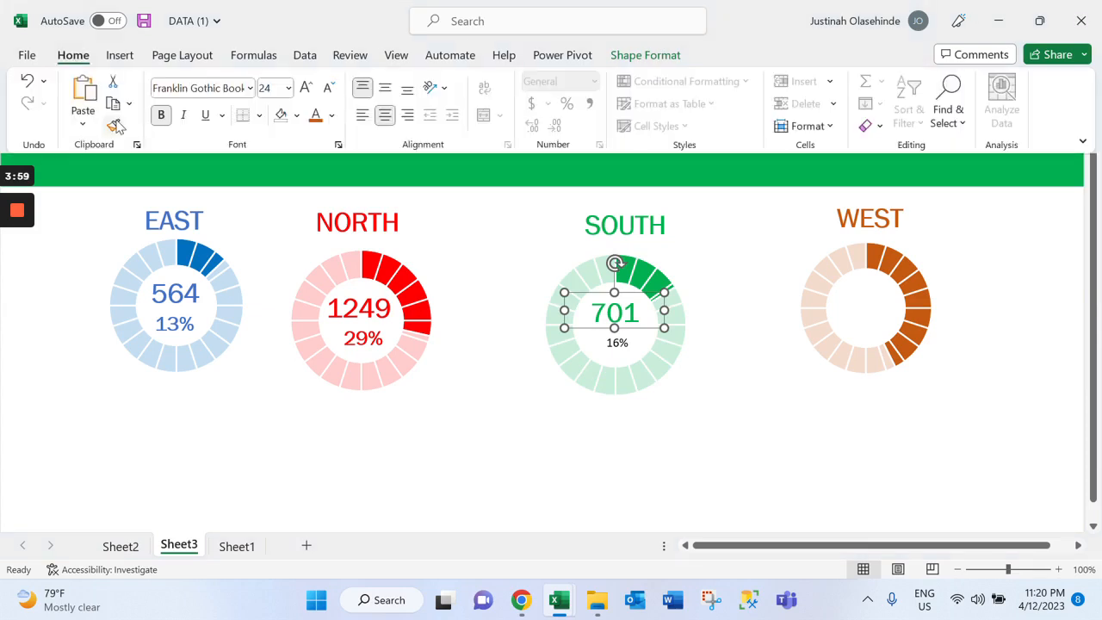
left_click(113, 126)
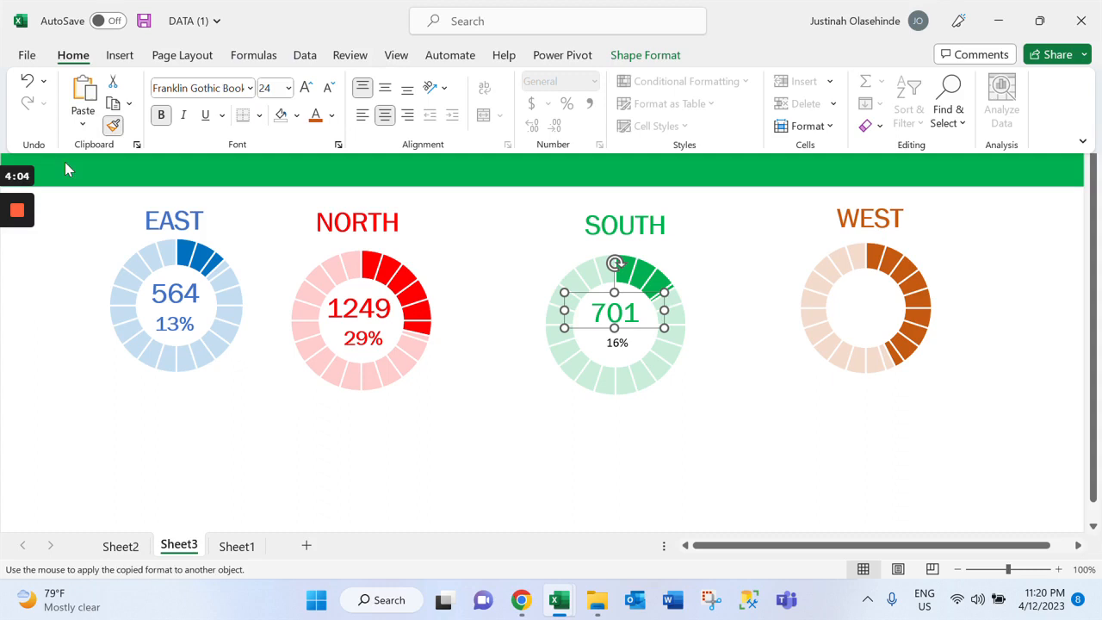
left_click(115, 127)
key("ctrl+F1")
left_click(661, 293)
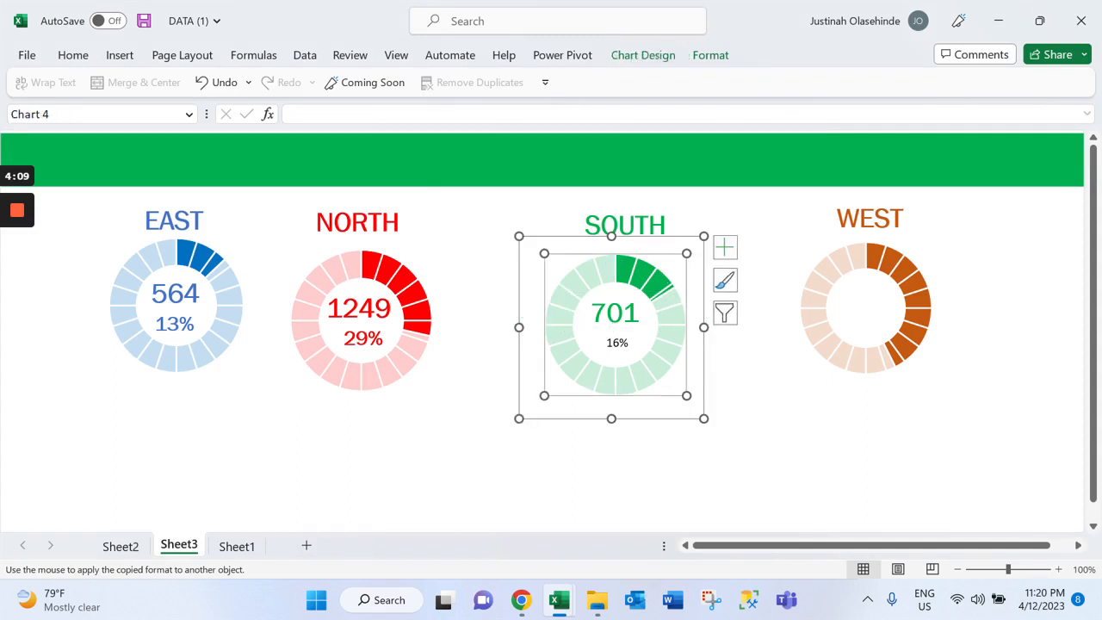
left_click(617, 343)
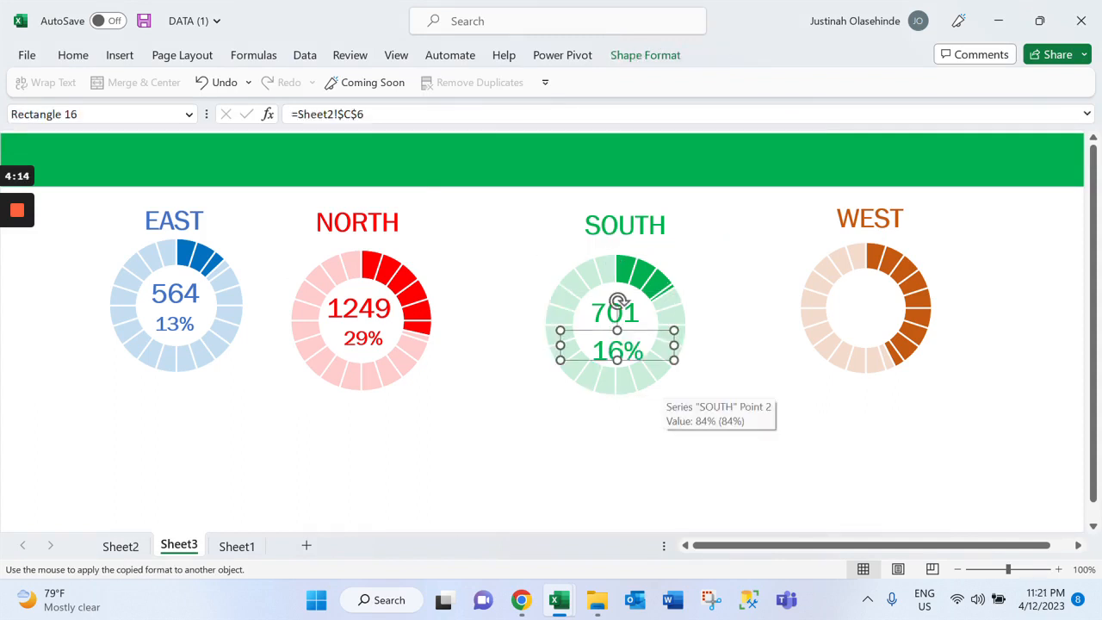
Reduce the font size of the SOUTH percentage text inside the green doughnut to one increment above 14
left_click(641, 352)
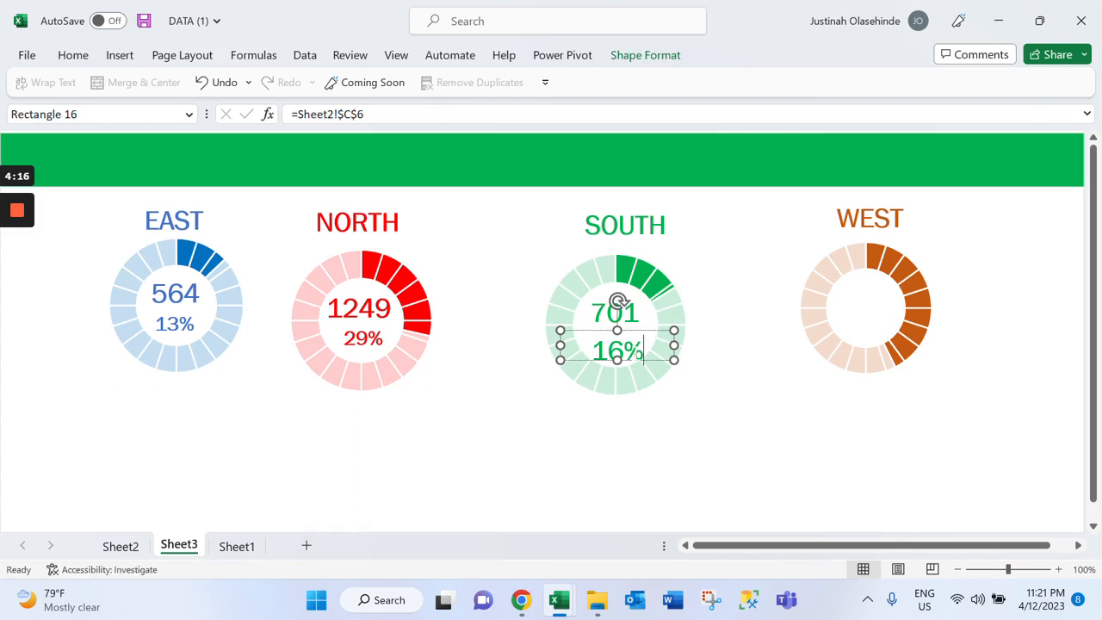
left_click_drag(641, 351, 592, 351)
left_click(73, 54)
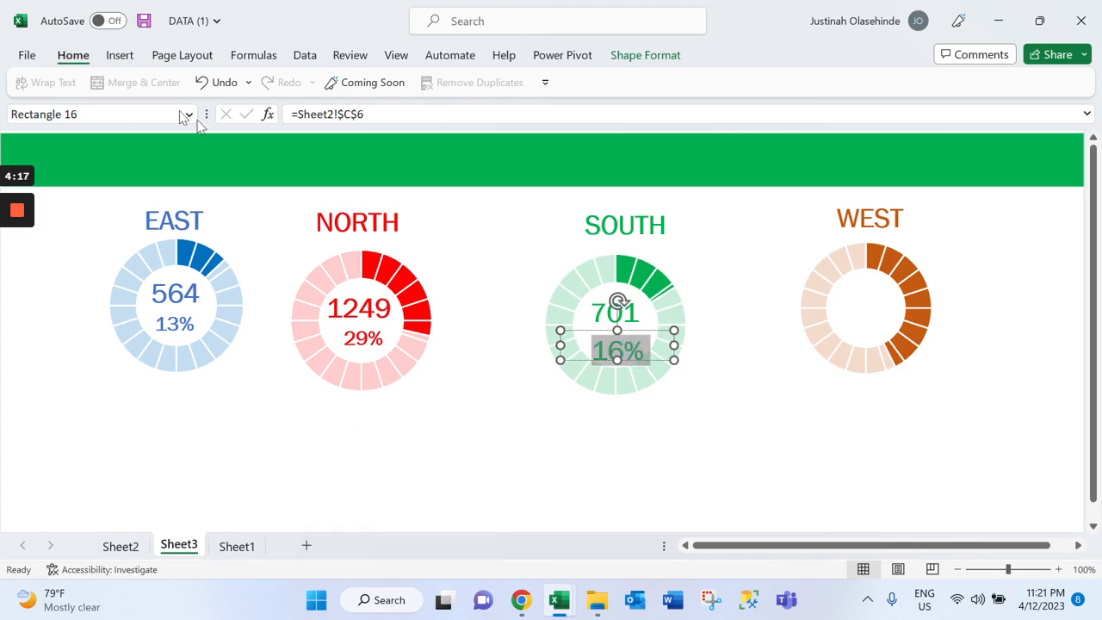
left_click(326, 89)
left_click(326, 89)
double_click(326, 90)
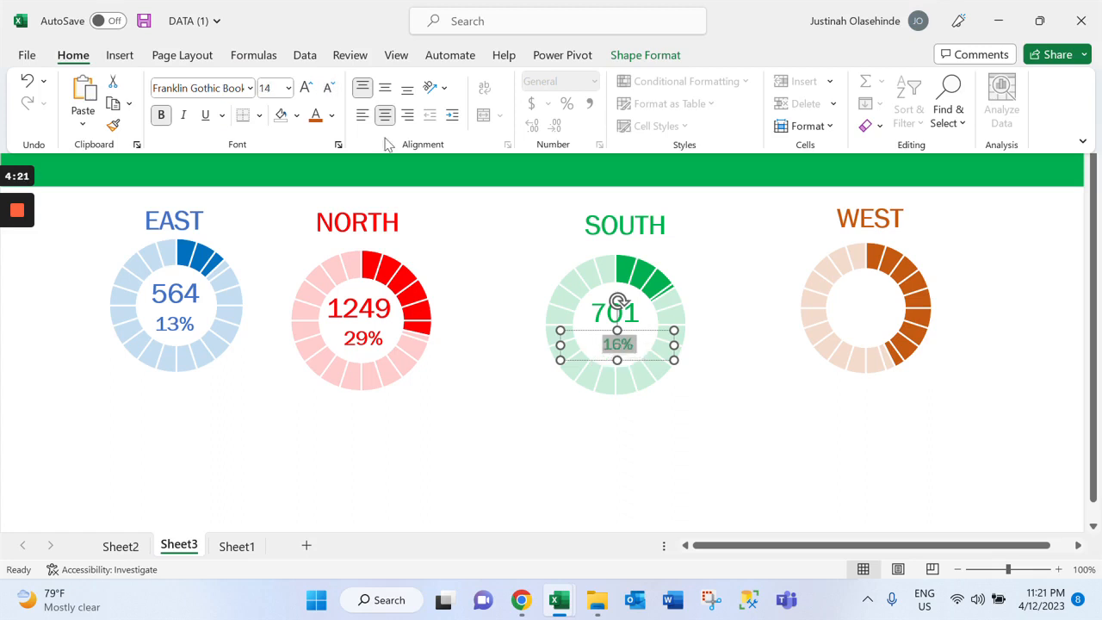
left_click(308, 90)
left_click(703, 322)
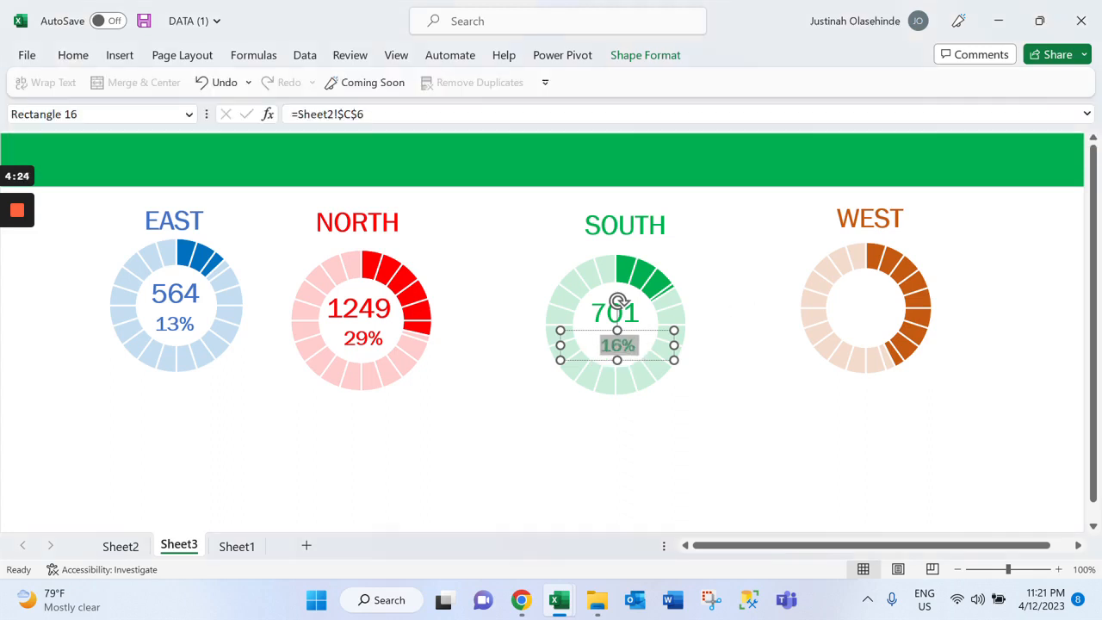
Place two duplicates of the WEST heading, one below the other, inside the orange doughnut
left_click(637, 379)
left_click(867, 219)
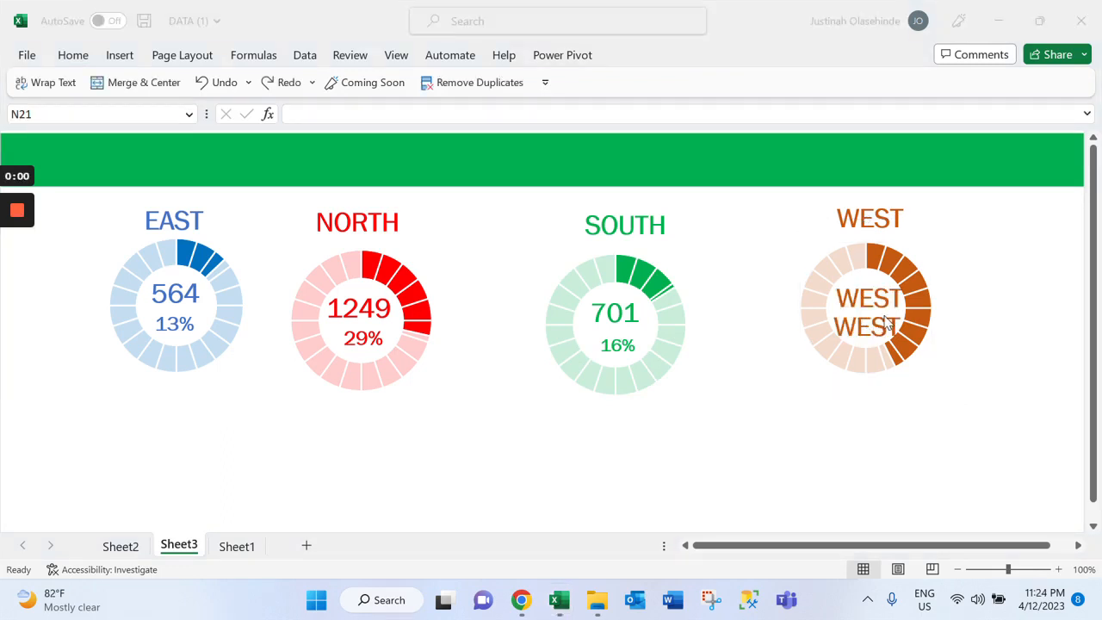
Link the upper WEST copy inside the orange doughnut to =Sheet2!$B$7 and narrow its text box around the doughnut's hole
left_click(873, 279)
left_click(871, 277)
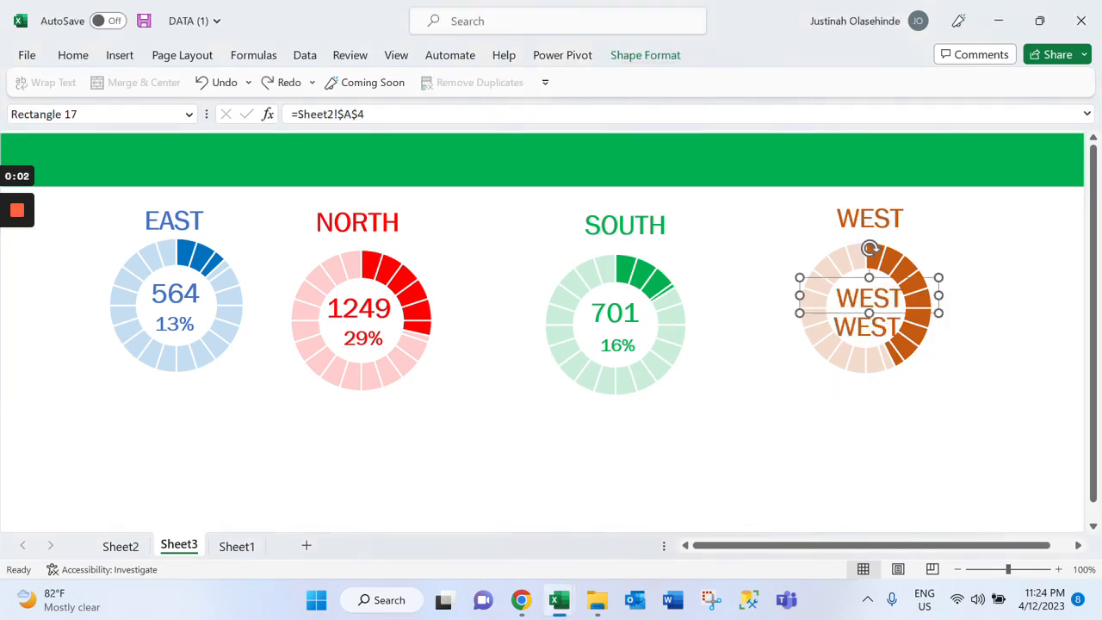
left_click(338, 114)
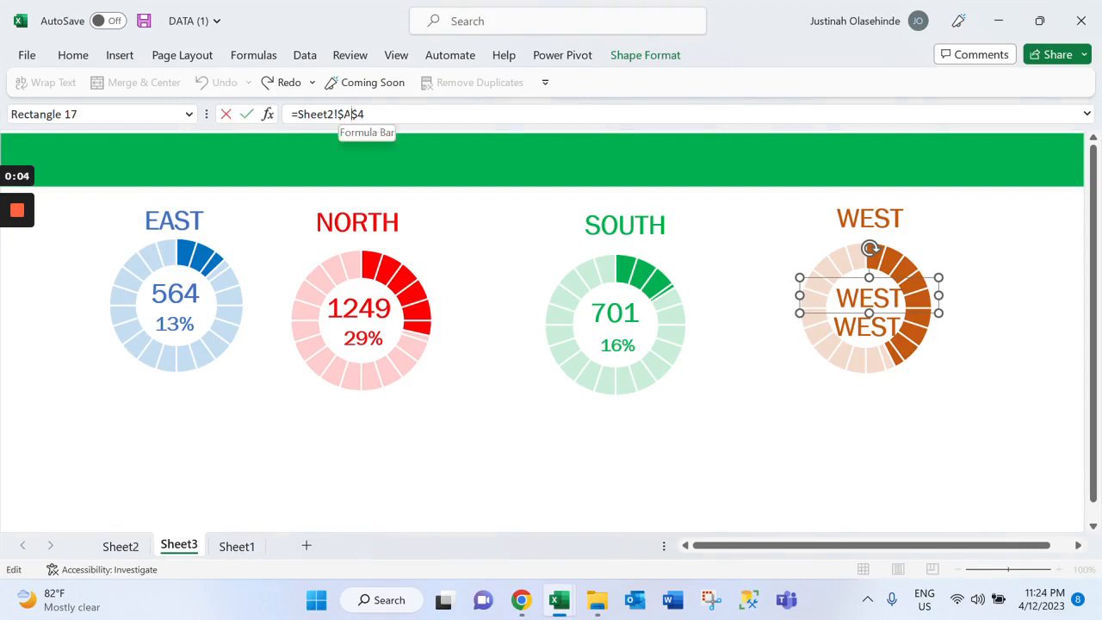
key("BackSpace")
type("B")
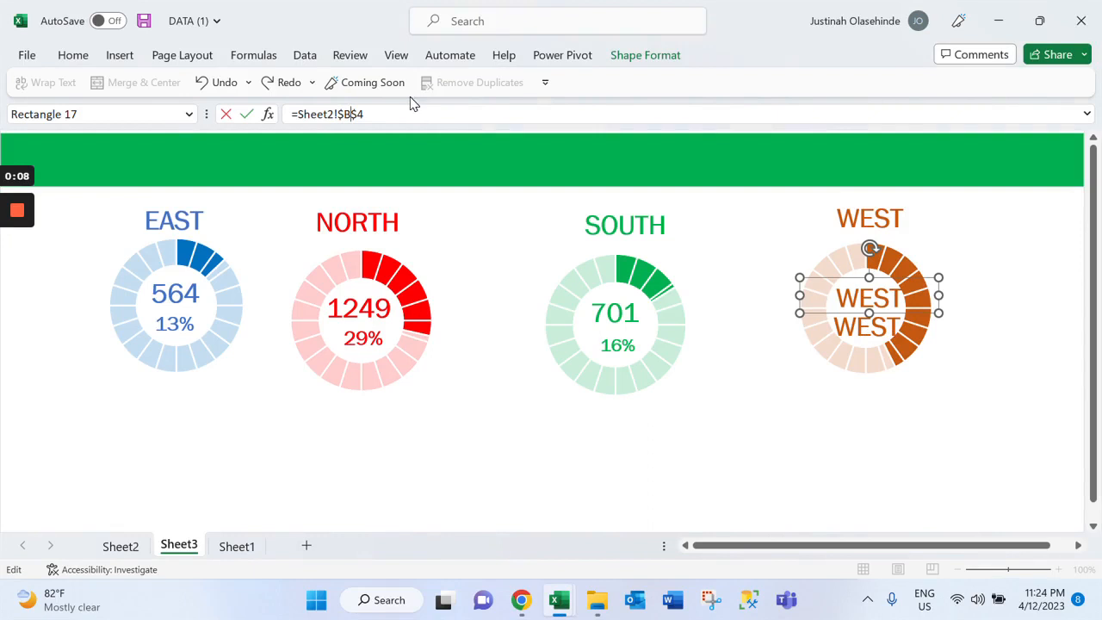
key("BackSpace")
type("4")
key("Tab")
key("shift+Tab")
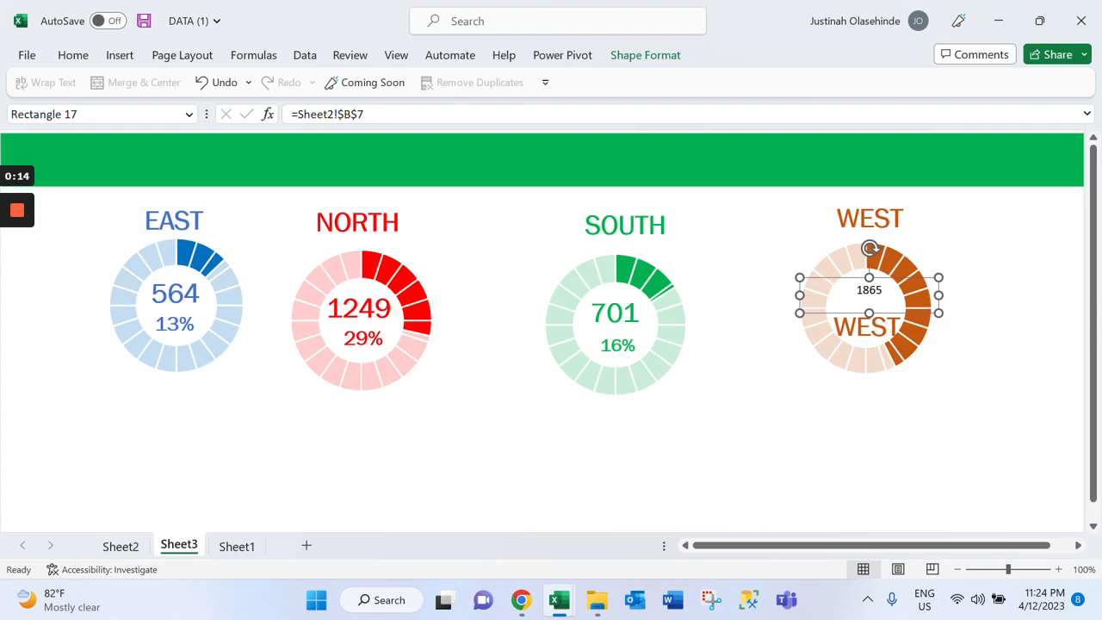
left_click_drag(799, 313, 822, 307)
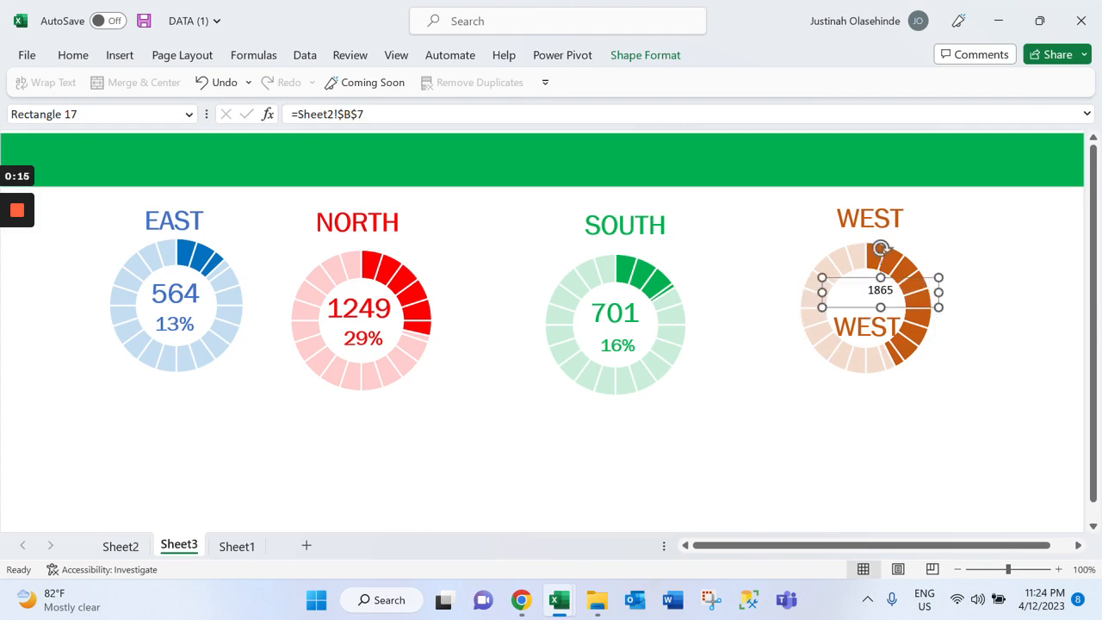
left_click_drag(938, 307, 927, 308)
Apply the lower WEST copy's formatting to the bank count above it inside the orange doughnut with Format Painter
left_click(866, 328)
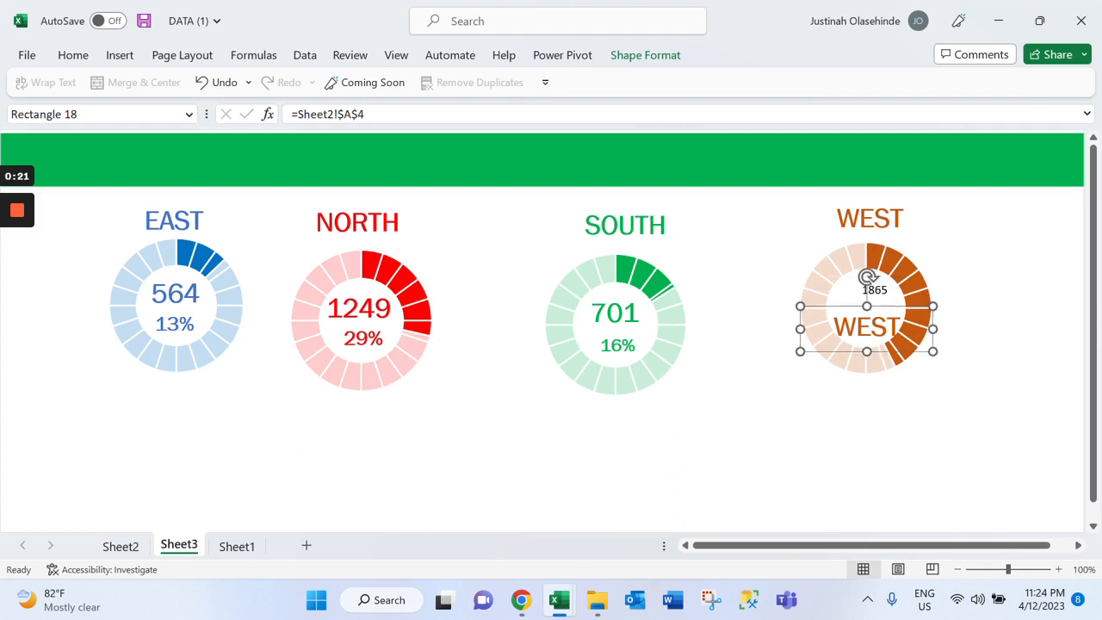
left_click(78, 57)
left_click(113, 126)
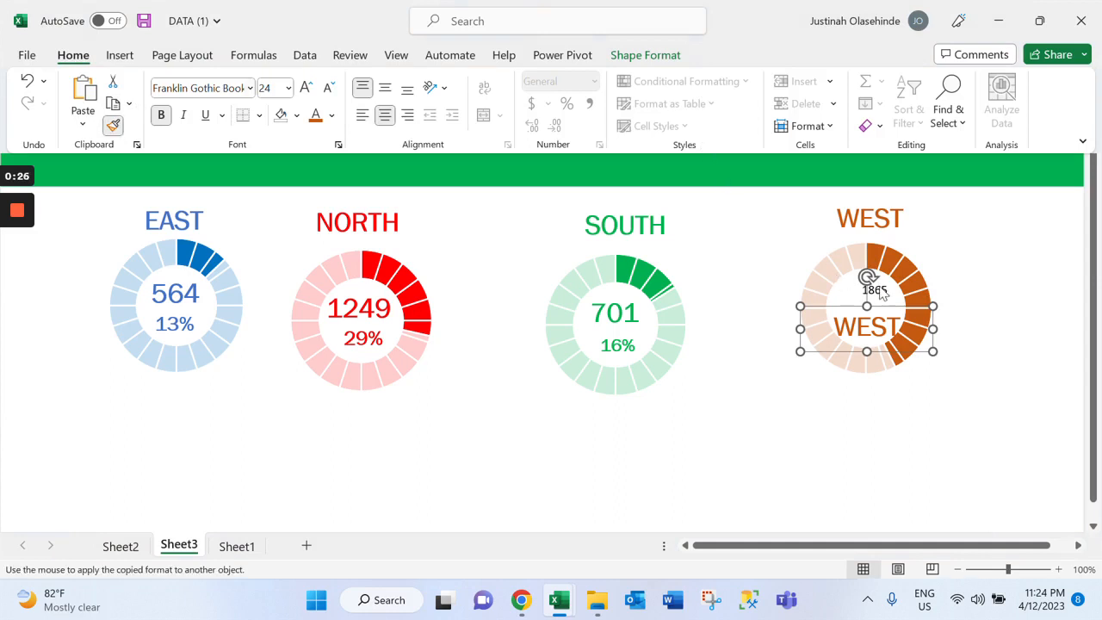
key("ctrl+F1")
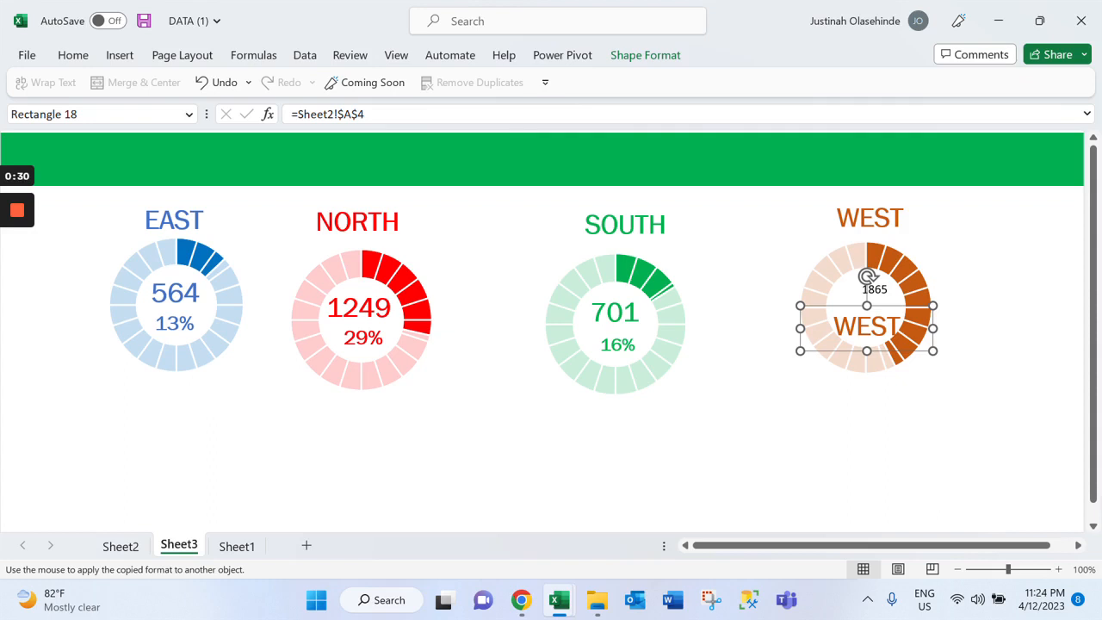
left_click(874, 290)
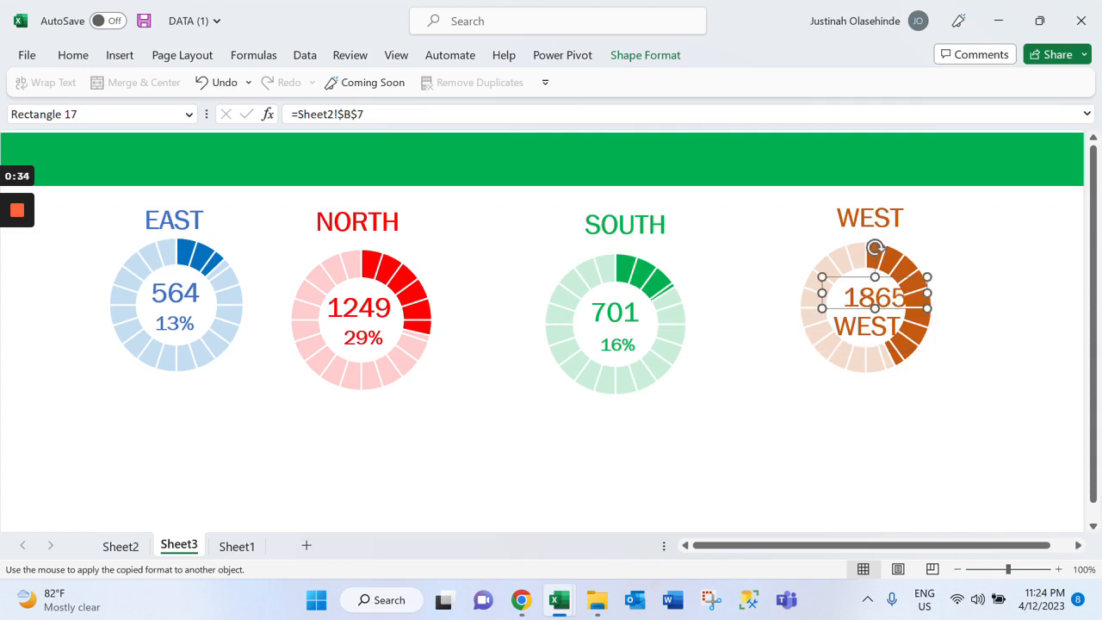
Link the lower WEST copy inside the orange doughnut to =Sheet2!$C$7 and shrink its text box slightly
left_click(867, 327)
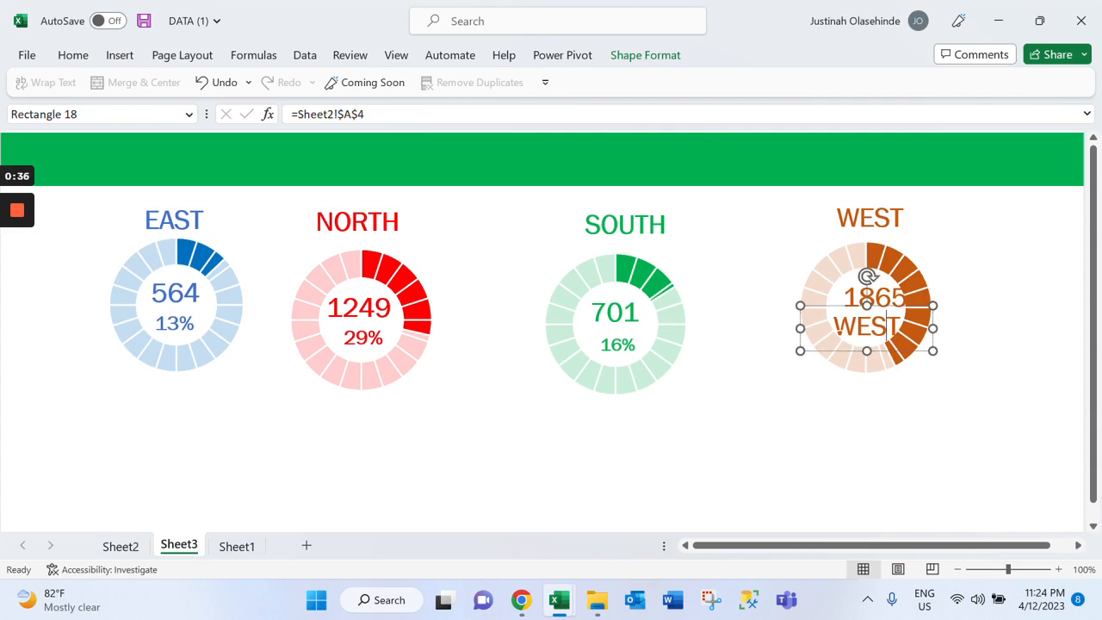
left_click(349, 114)
key("BackSpace")
type("C")
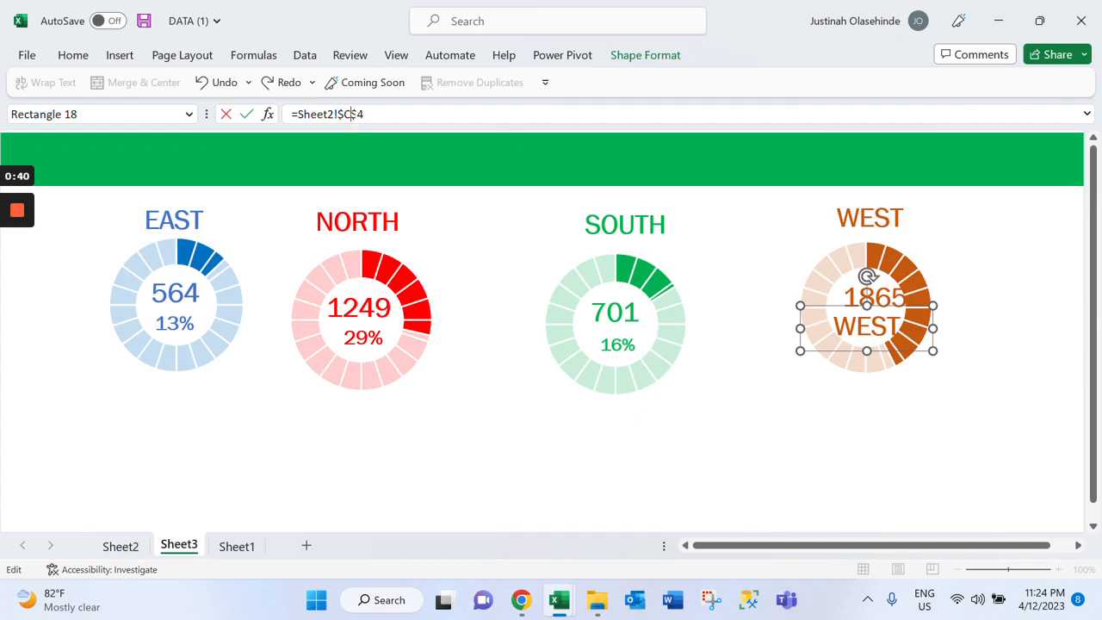
left_click(367, 114)
type("/")
key("BackSpace")
key("BackSpace")
type("7")
key("Return")
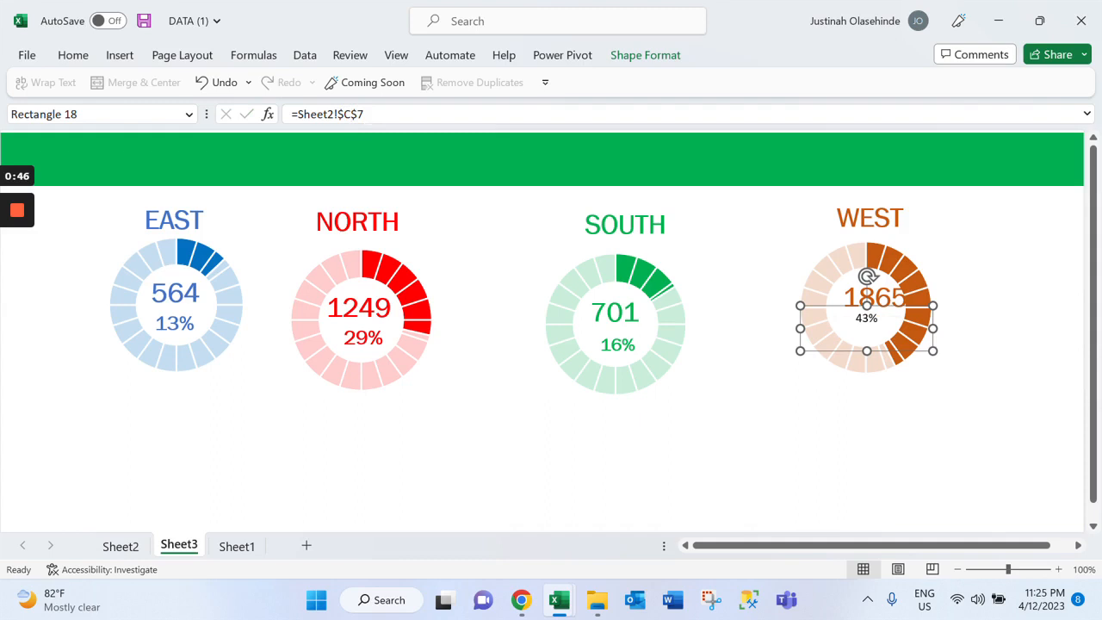
left_click_drag(800, 351, 816, 346)
Apply the WEST bank count's formatting to the percentage label below it with Format Painter
left_click(875, 277)
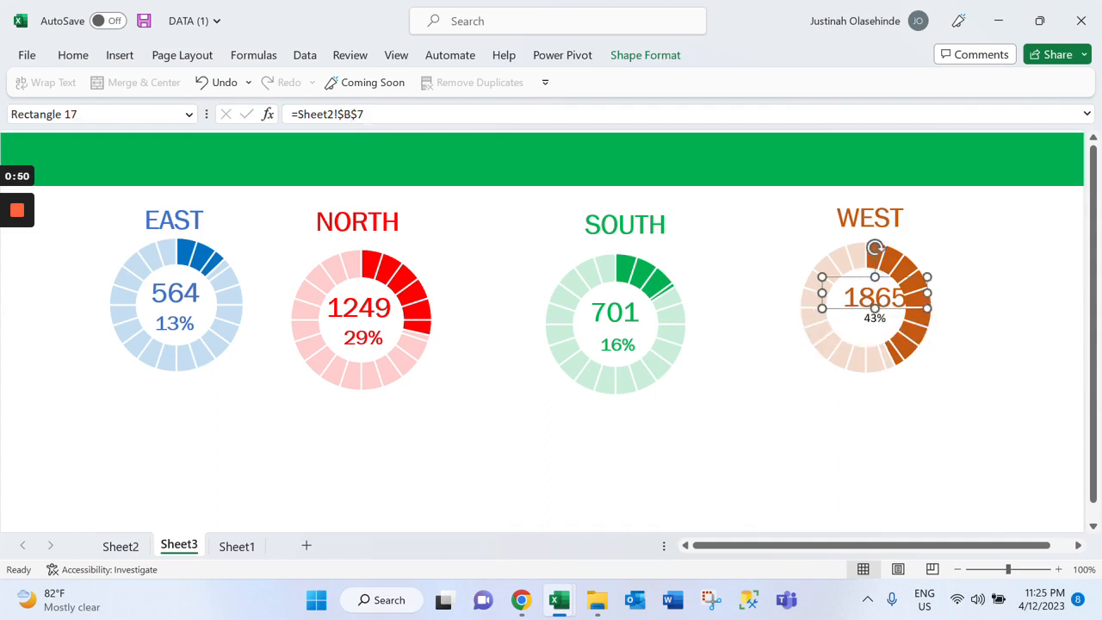
left_click(65, 57)
left_click(113, 125)
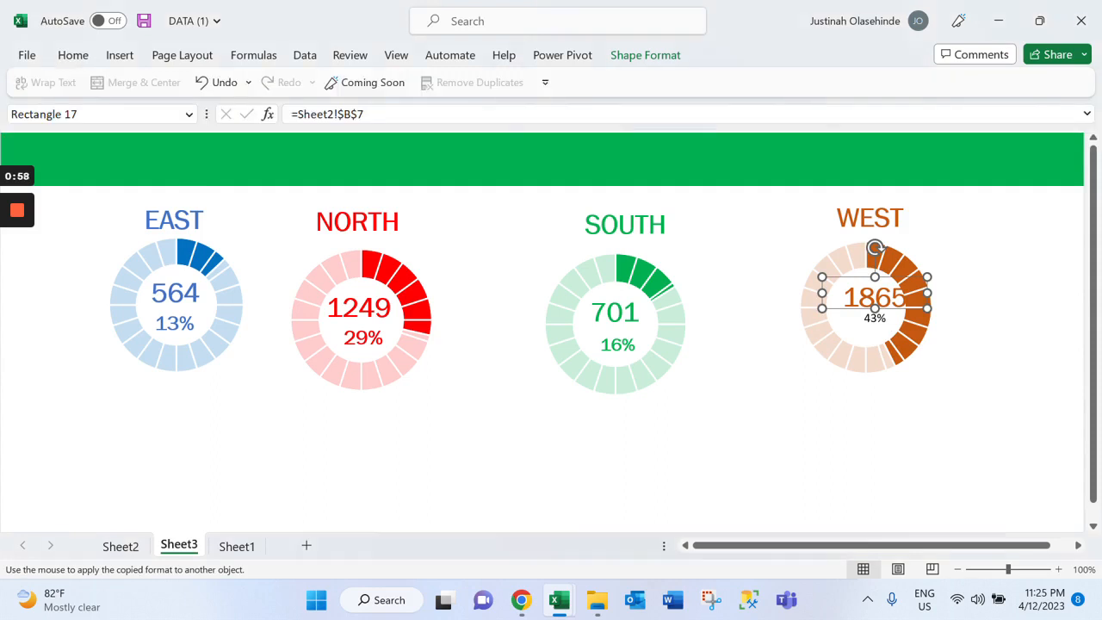
left_click(875, 277)
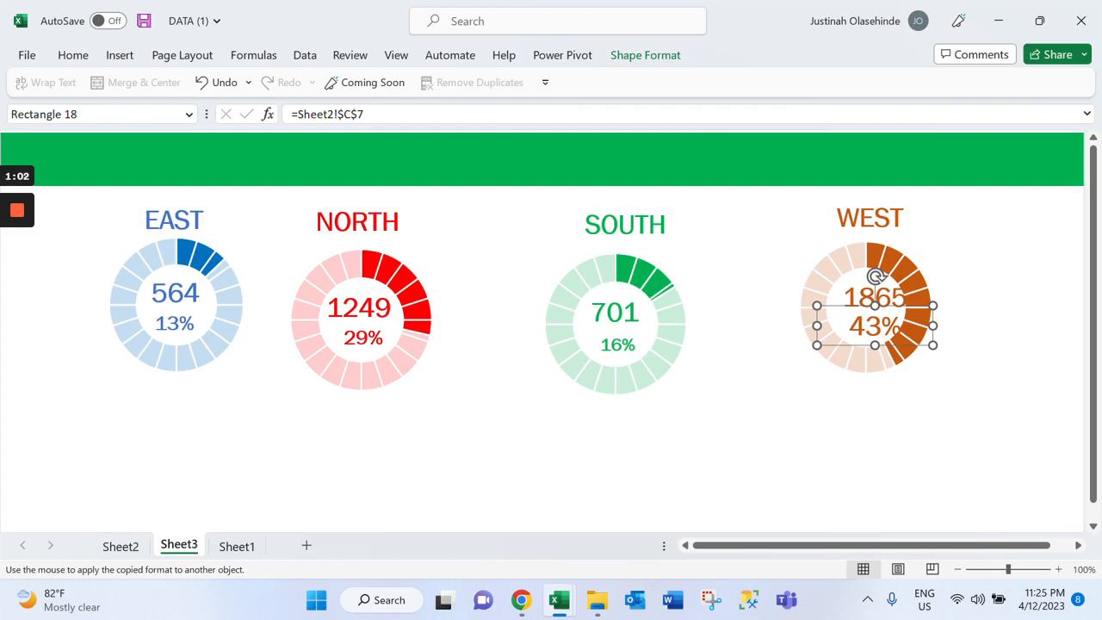
key("Escape")
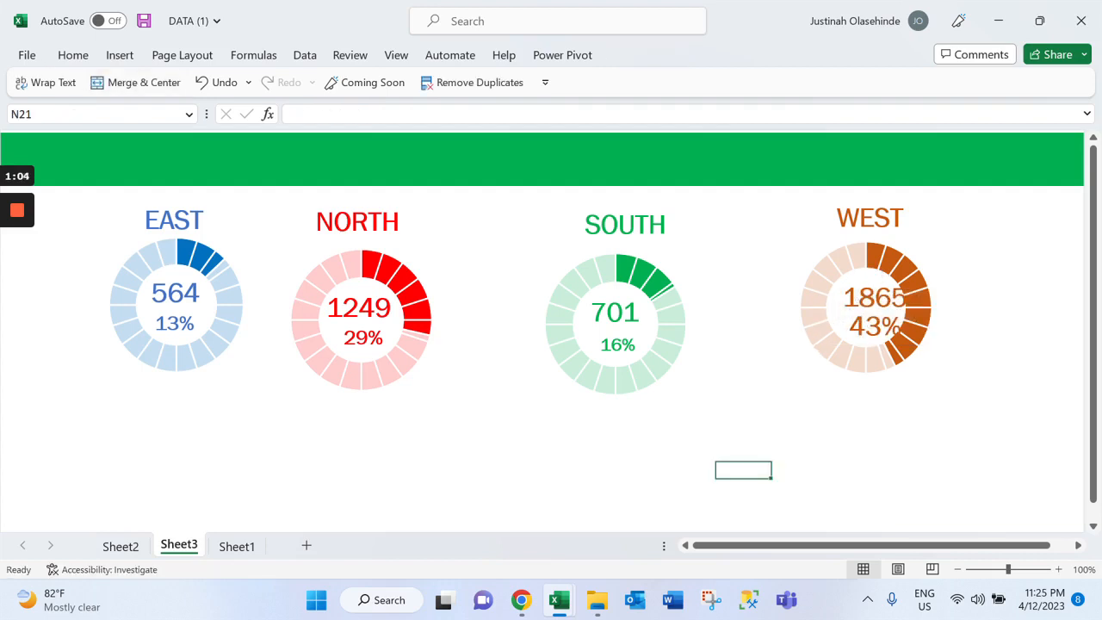
left_click(179, 324)
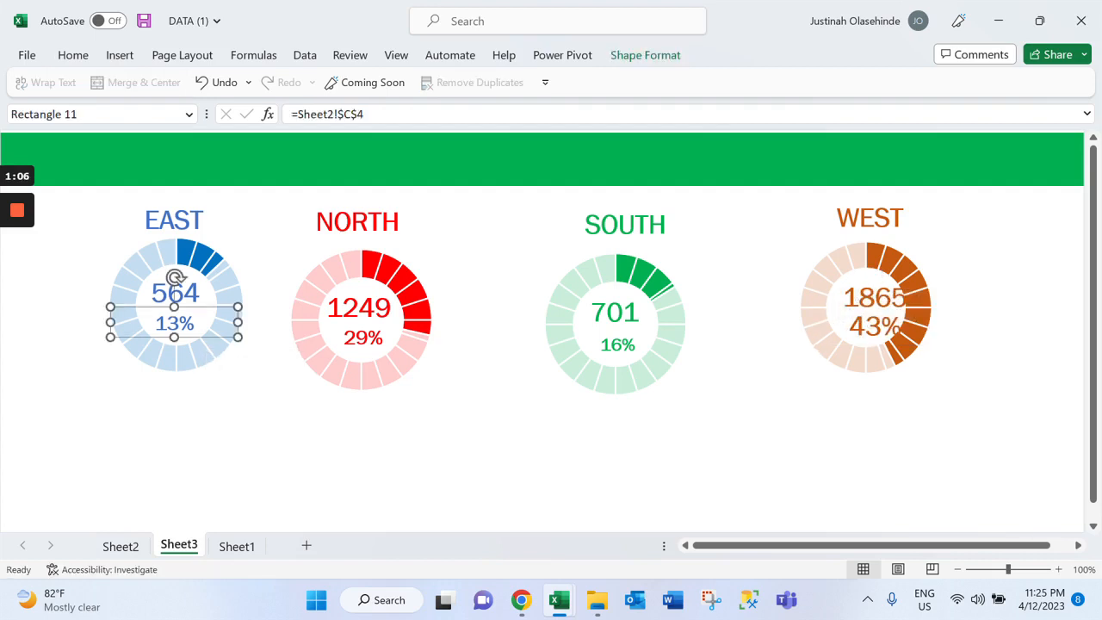
left_click(363, 337, "ctrl")
left_click(618, 346, "ctrl")
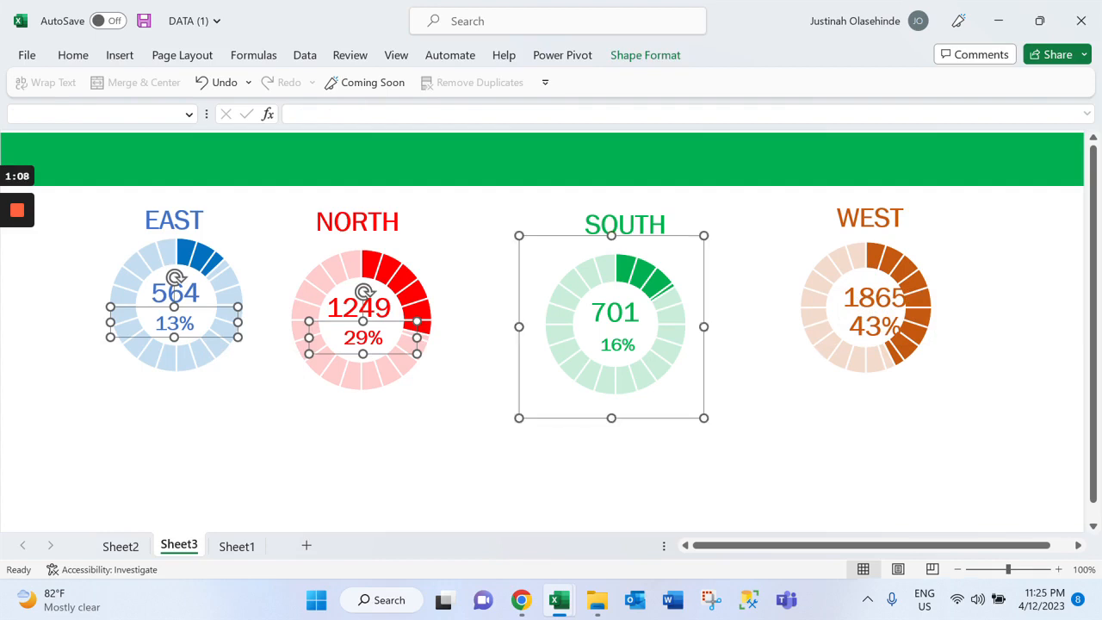
left_click(232, 340)
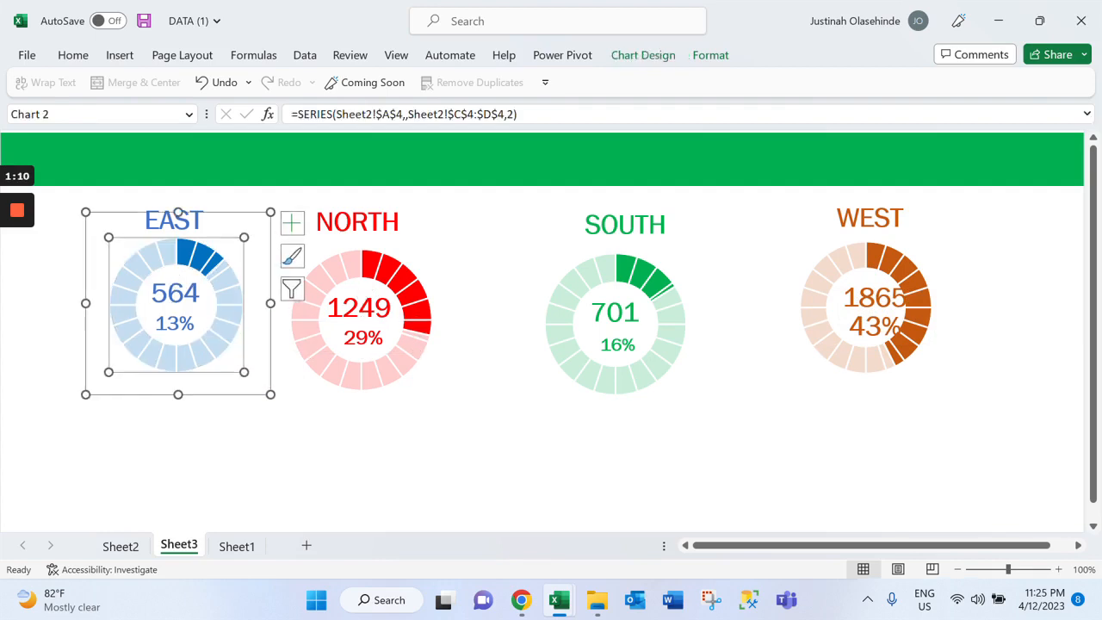
Set the font size of the EAST, NORTH, SOUTH and WEST percentage labels to 14 and shrink their text boxes together
left_click(176, 323)
left_click(362, 337, "ctrl")
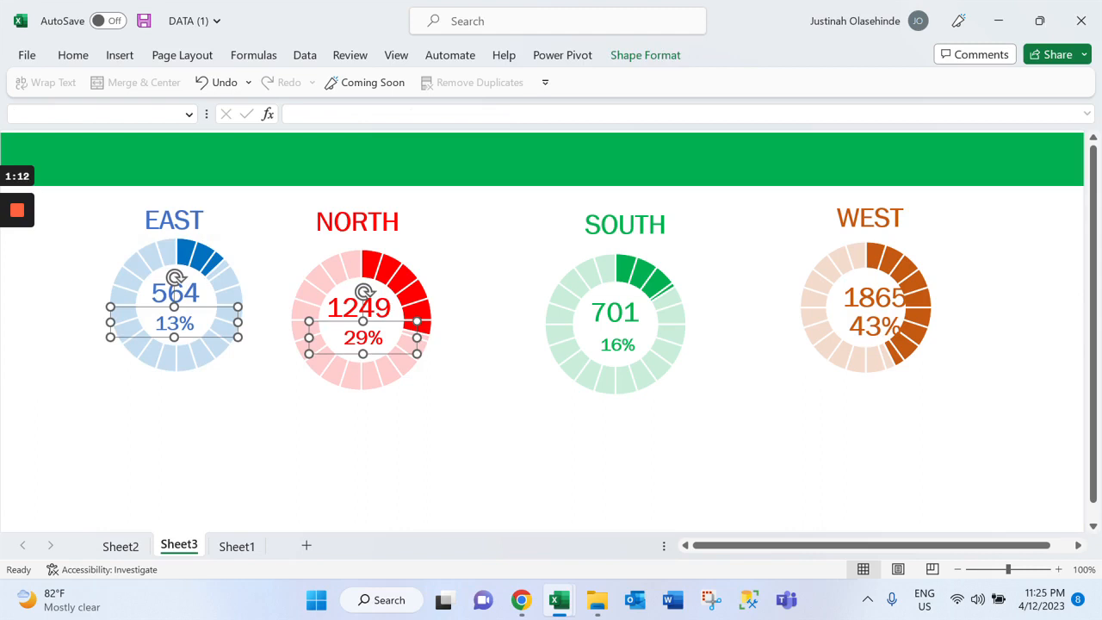
left_click(617, 345, "ctrl")
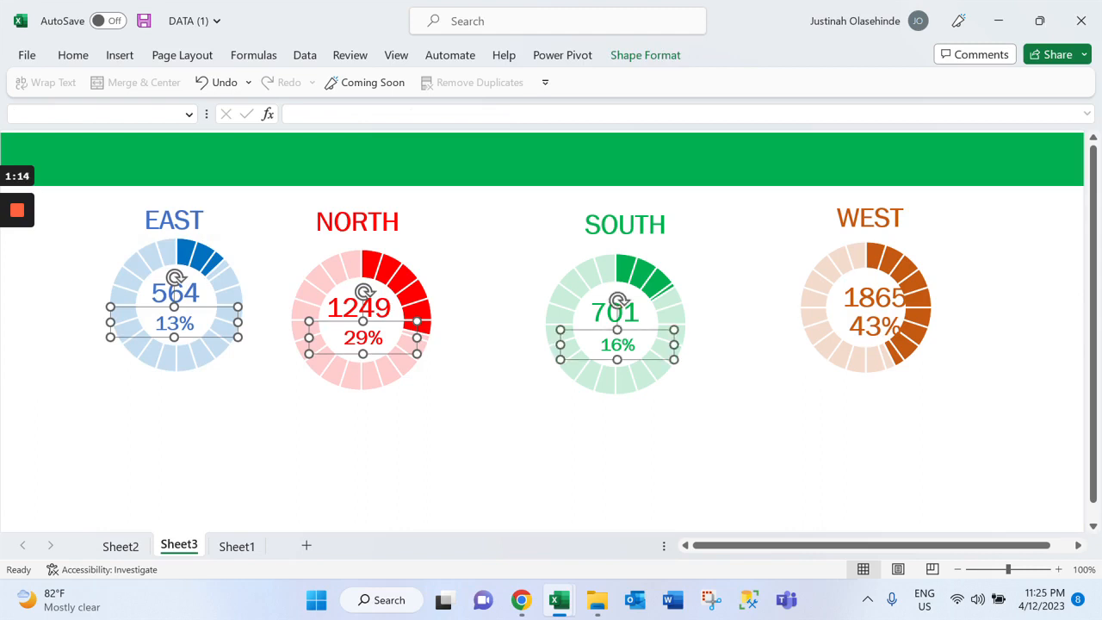
left_click(874, 326, "ctrl")
left_click(88, 65)
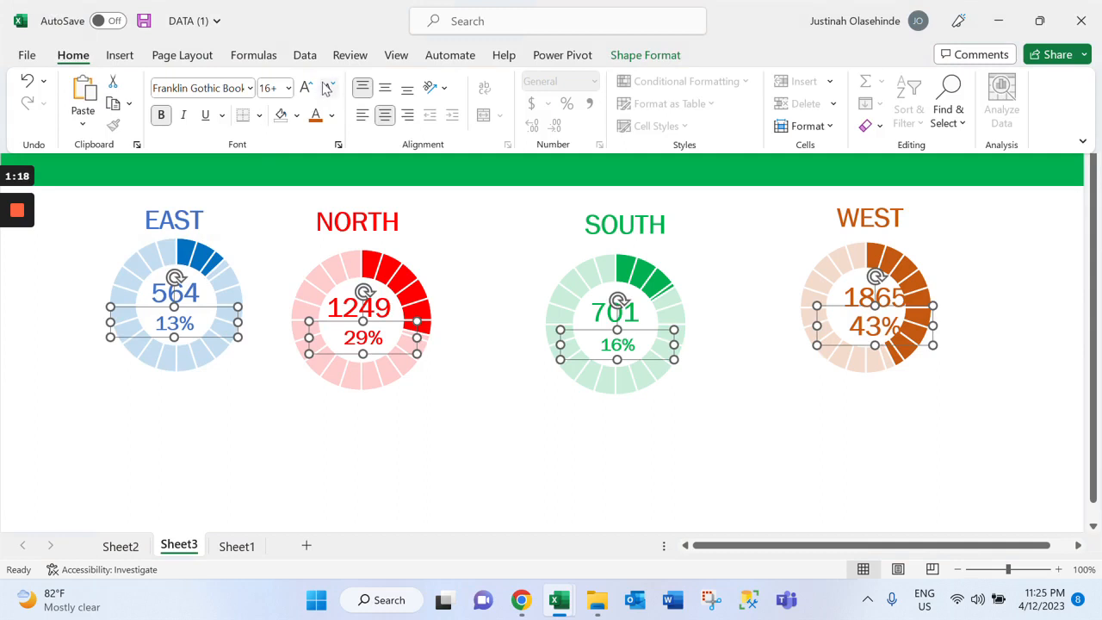
left_click(288, 88)
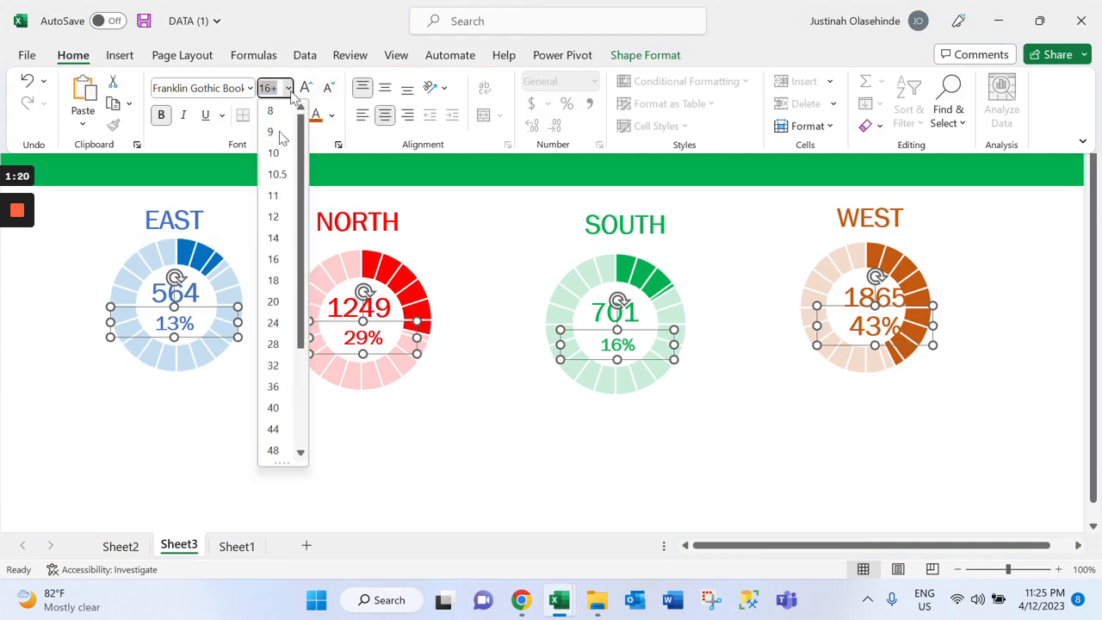
left_click(274, 239)
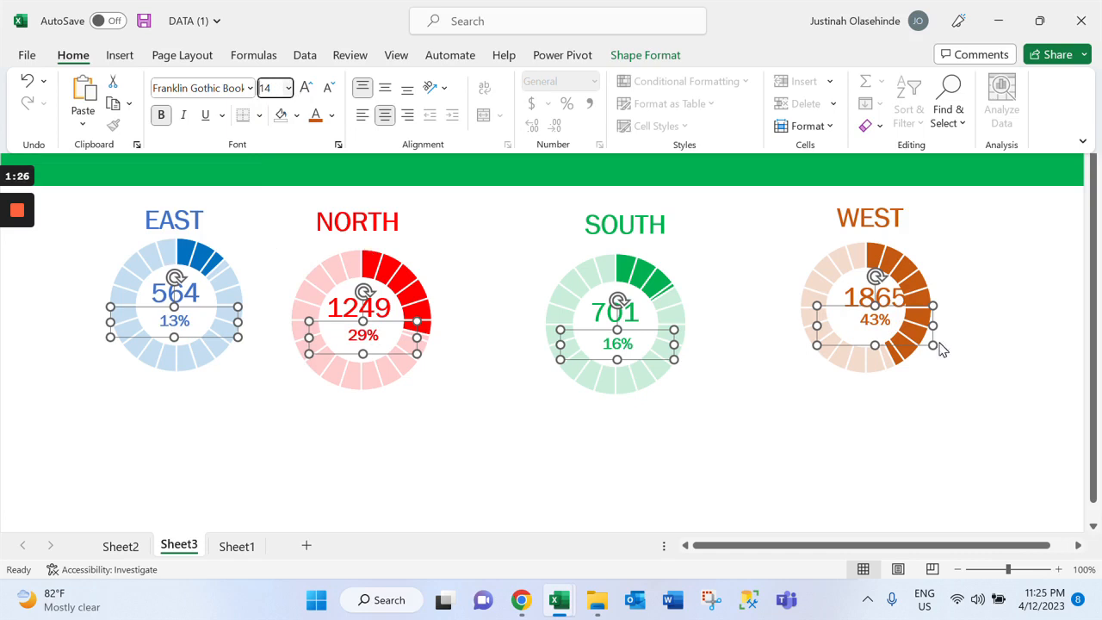
key("ctrl+F1")
left_click_drag(933, 345, 916, 341)
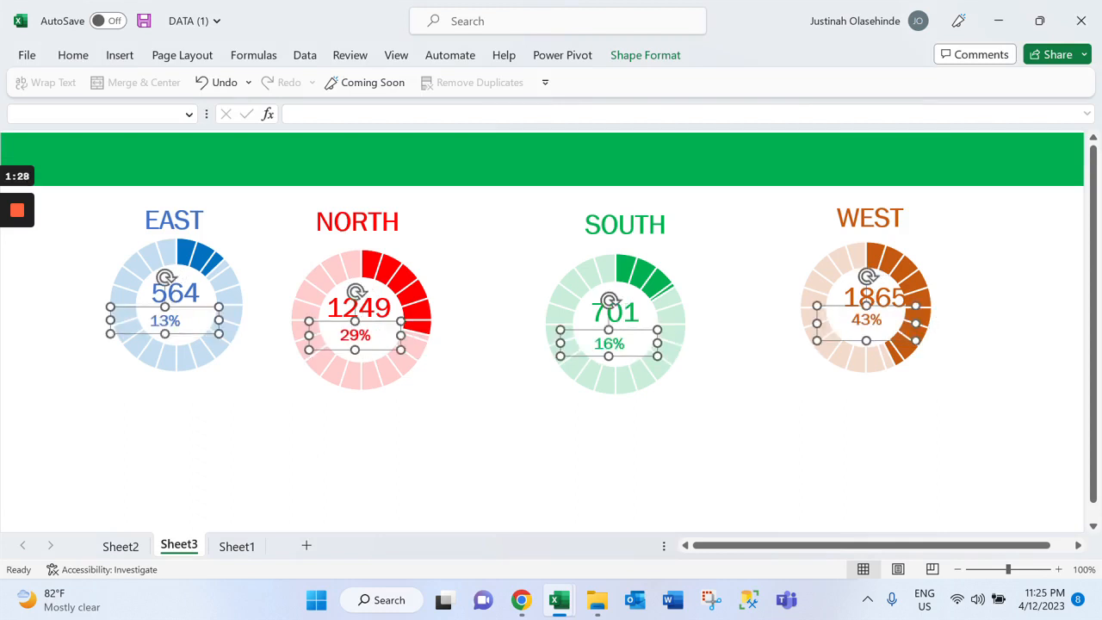
left_click(467, 419)
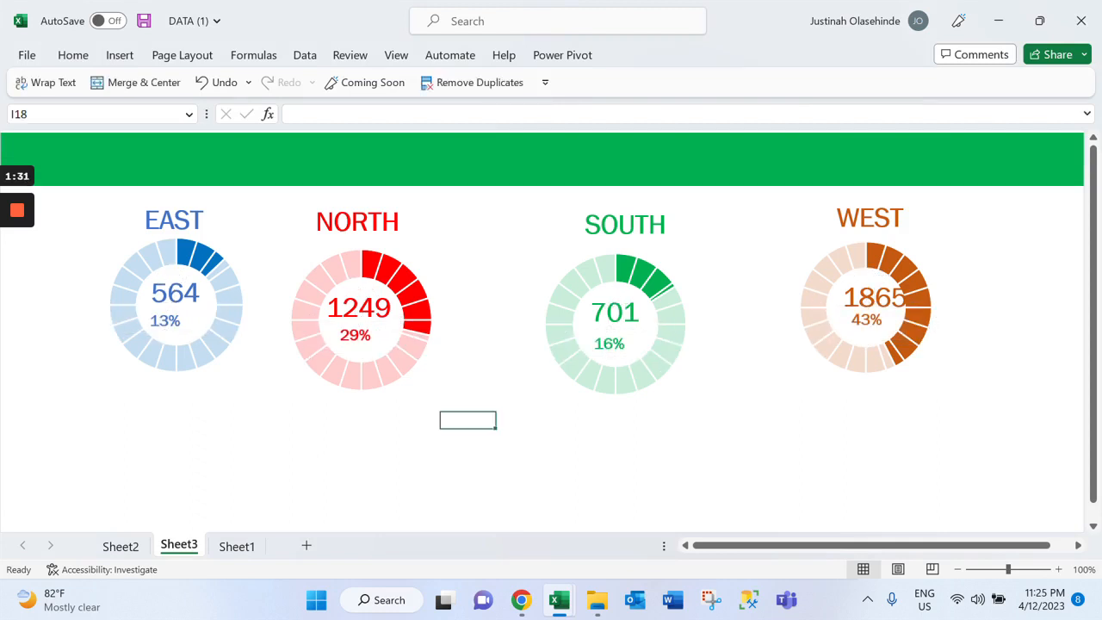
Nudge the EAST and NORTH percentage labels slightly right and down so they sit centred below their bank counts
left_click(178, 322)
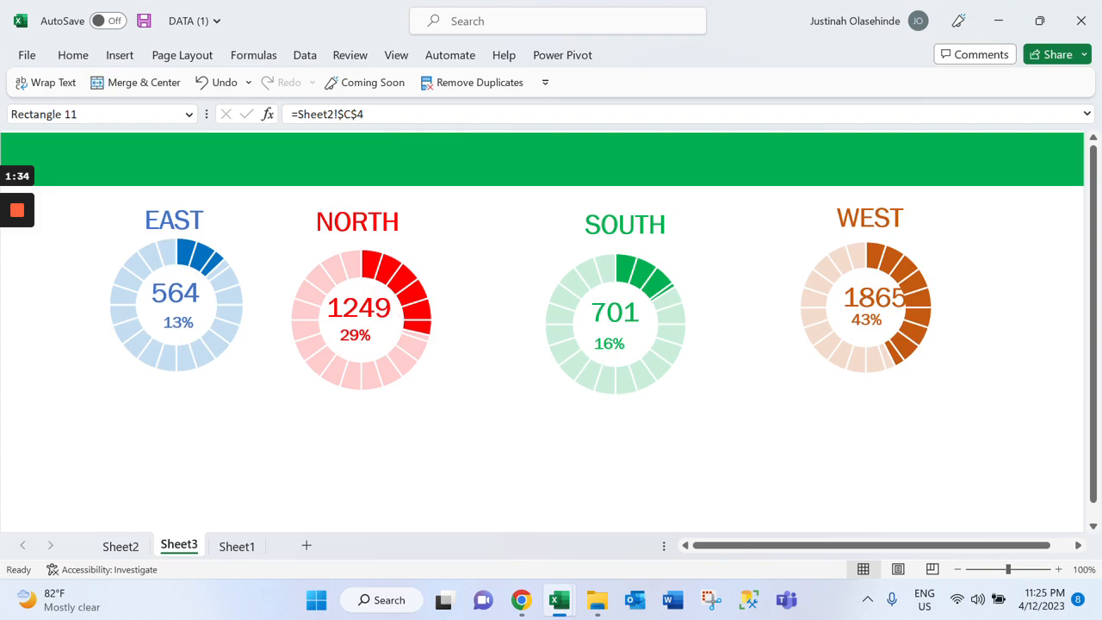
left_click_drag(178, 322, 178, 326)
left_click(358, 348)
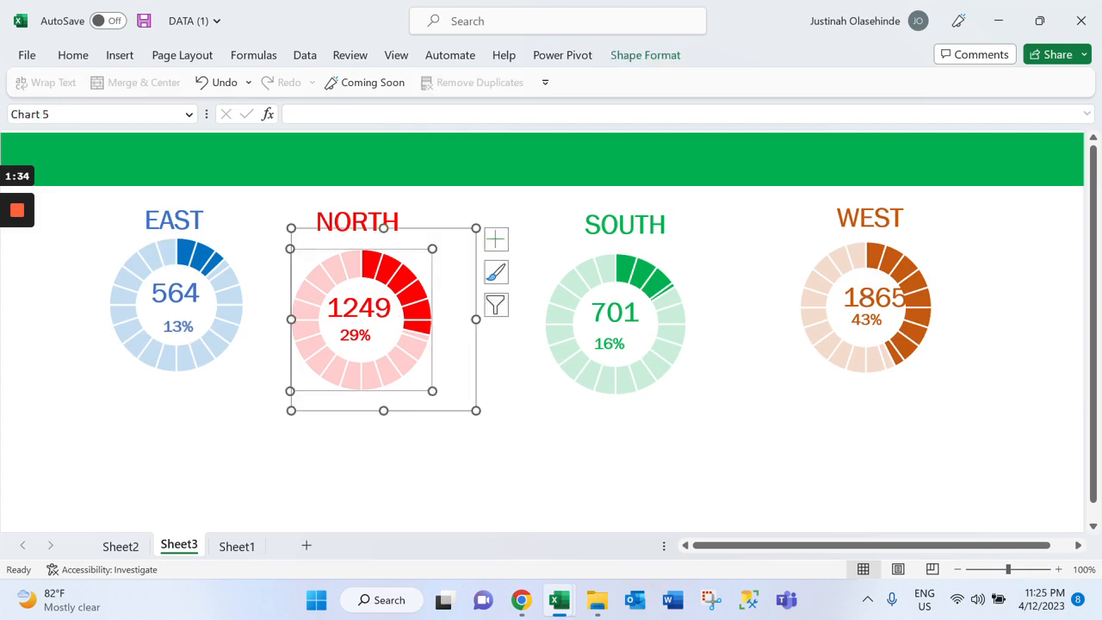
left_click(358, 344)
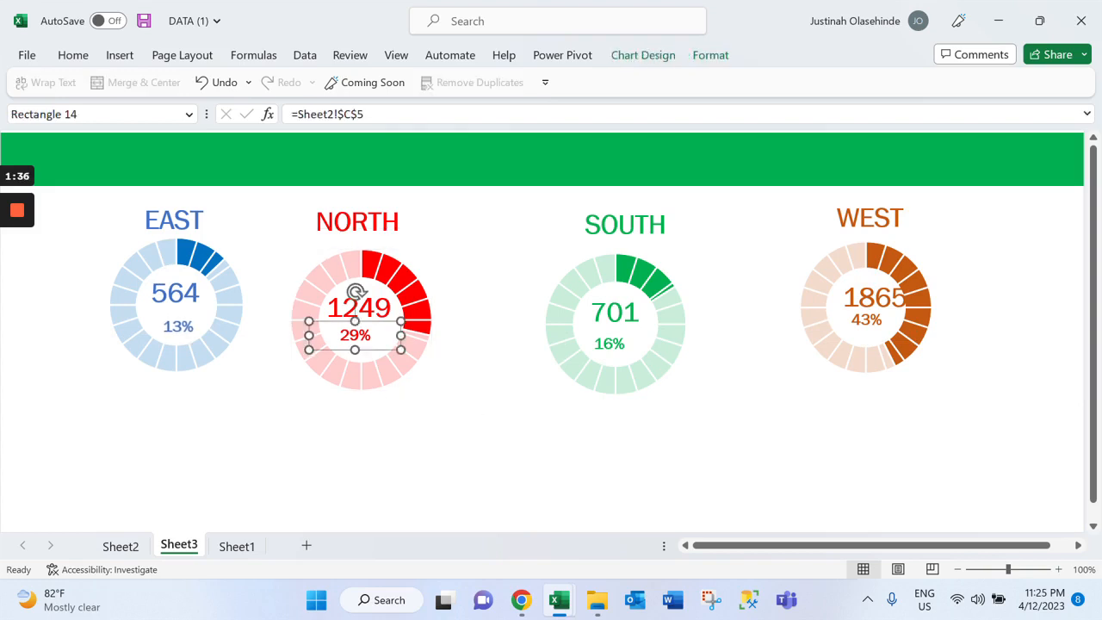
left_click_drag(358, 345, 358, 347)
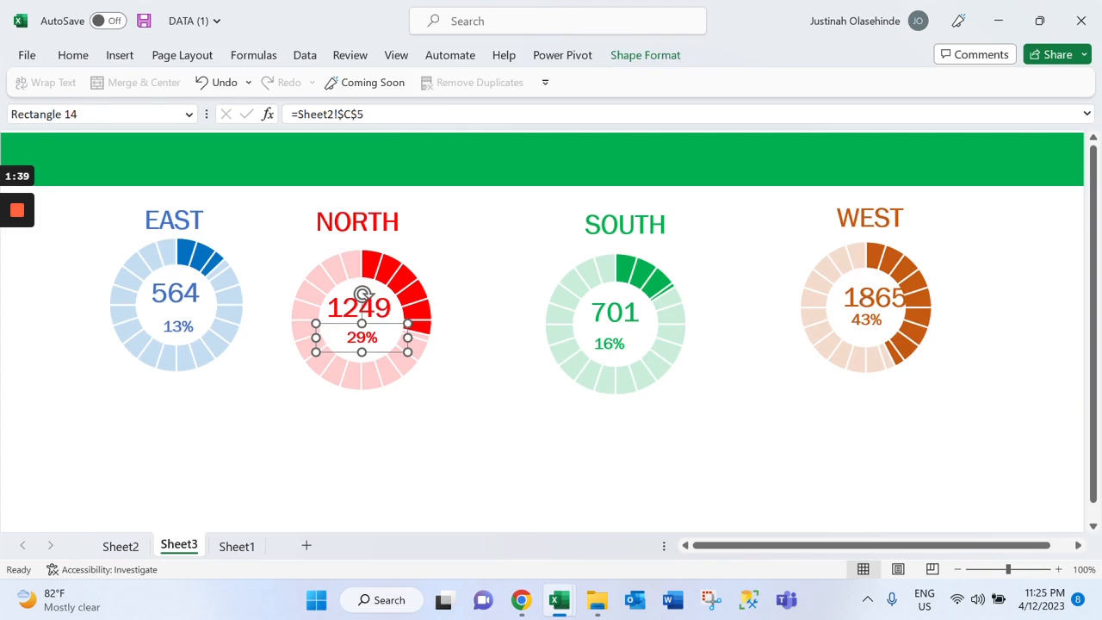
Shift the red doughnut right and down within its chart area and realign its bank count, percentage and NORTH heading with it
left_click(362, 295)
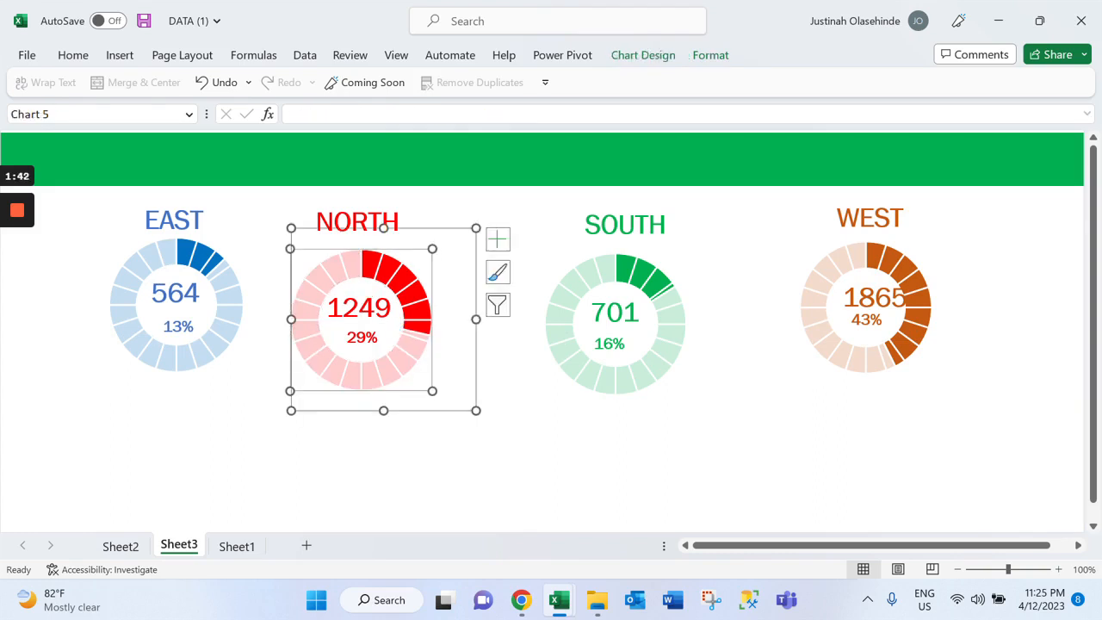
left_click_drag(418, 262, 438, 272)
left_click(468, 485)
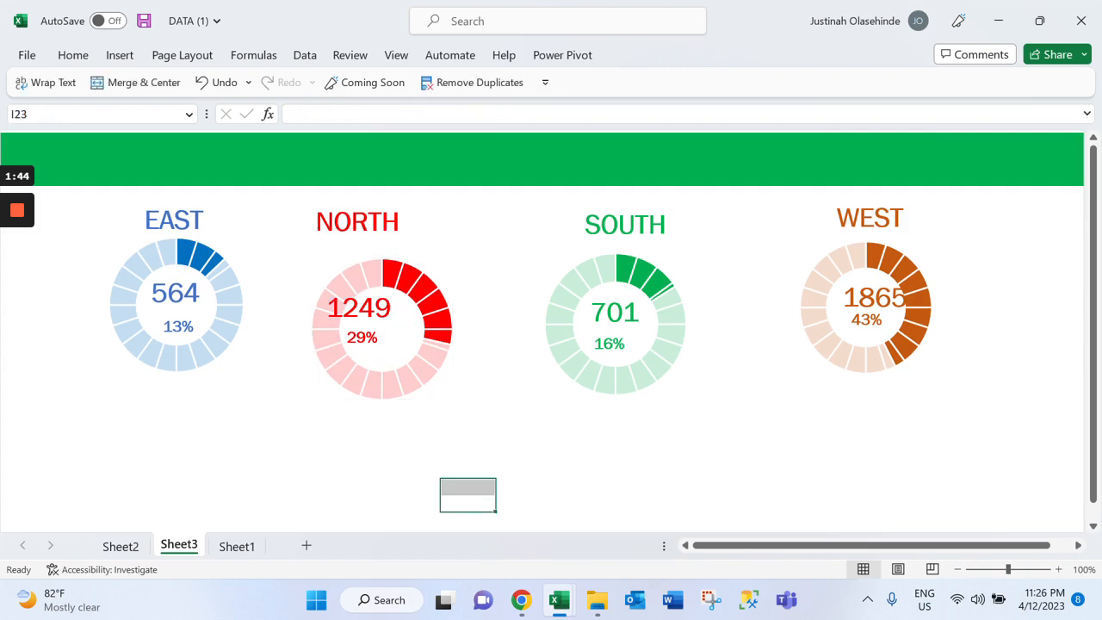
left_click(414, 379)
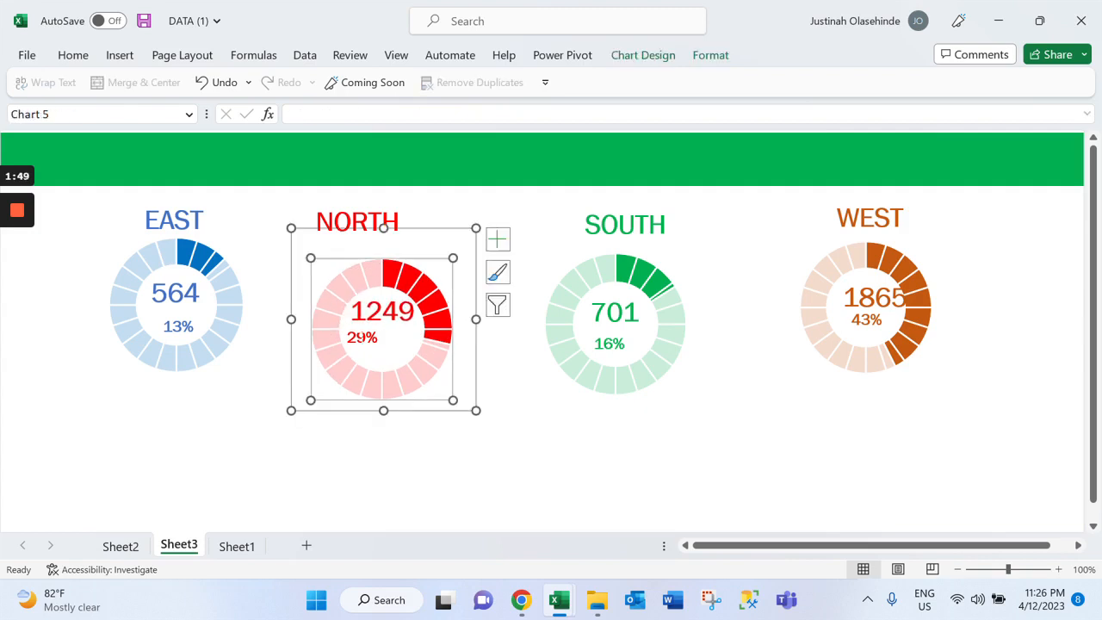
left_click_drag(363, 338, 381, 345)
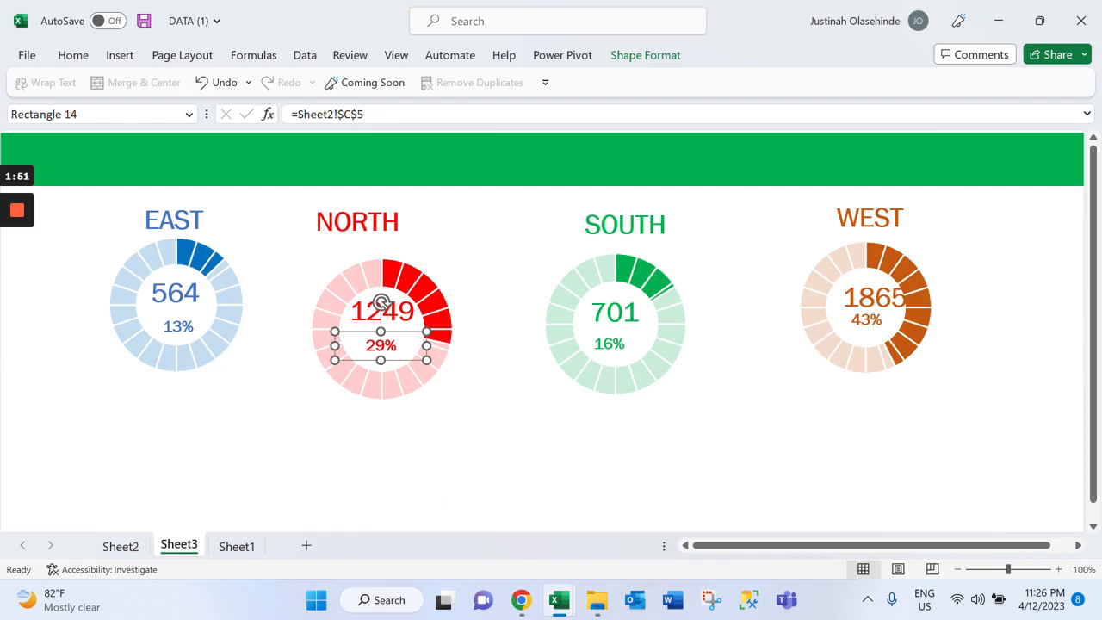
left_click(523, 403)
left_click_drag(357, 221, 388, 240)
Move the EAST heading slightly right and down toward its doughnut and nudge its bank count slightly closer to the percentage
left_click(174, 220)
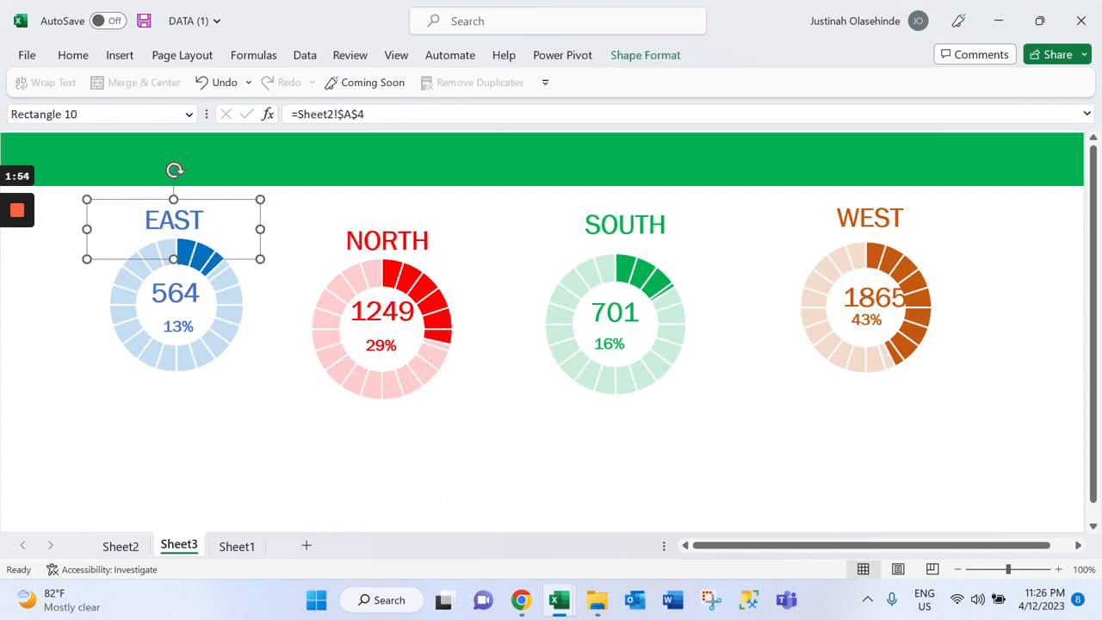
left_click_drag(174, 221, 187, 226)
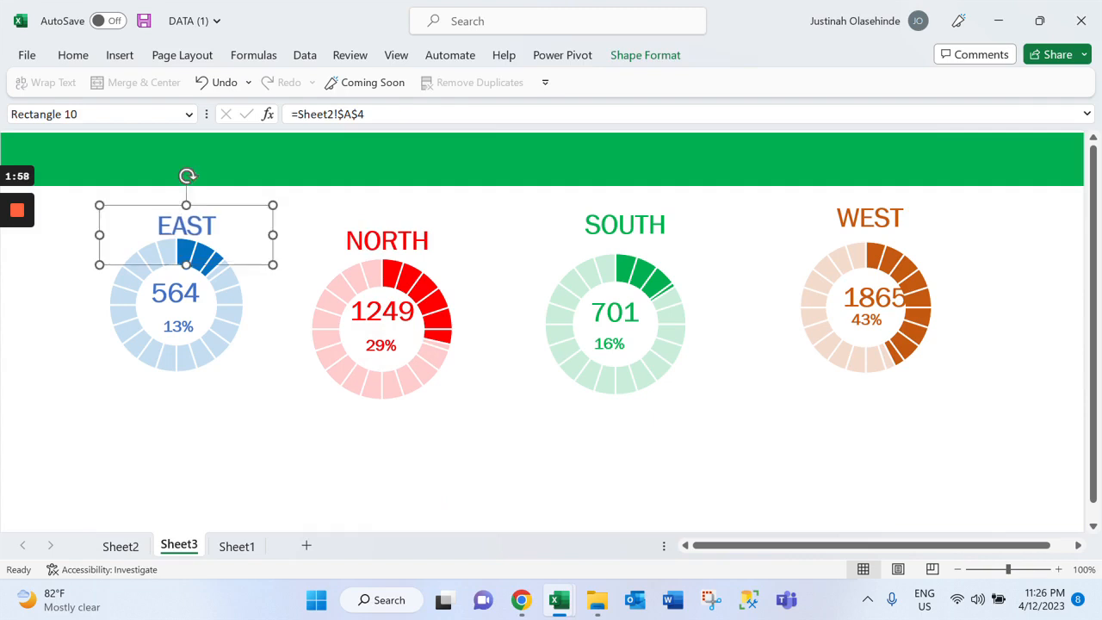
left_click(179, 324)
left_click_drag(175, 294, 177, 297)
left_click(177, 357)
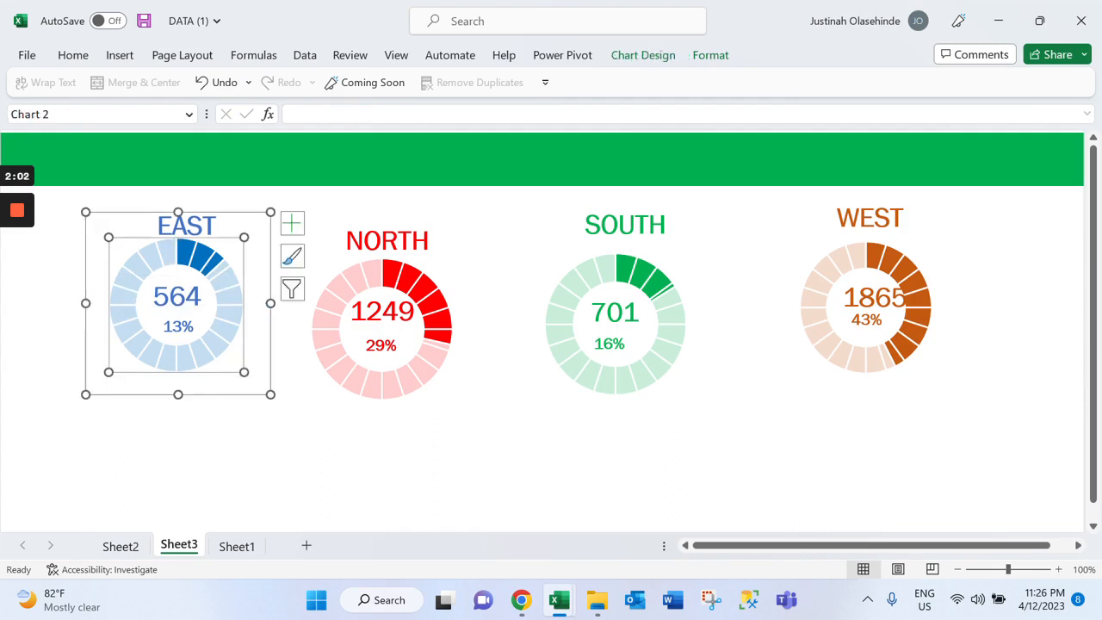
left_click(357, 436)
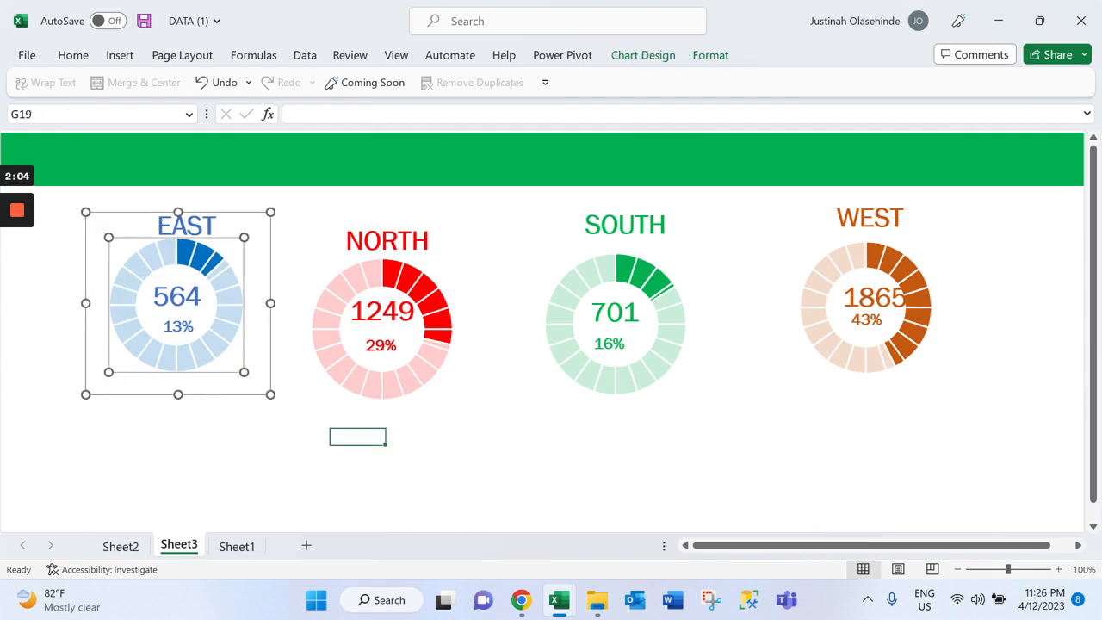
left_click(637, 274)
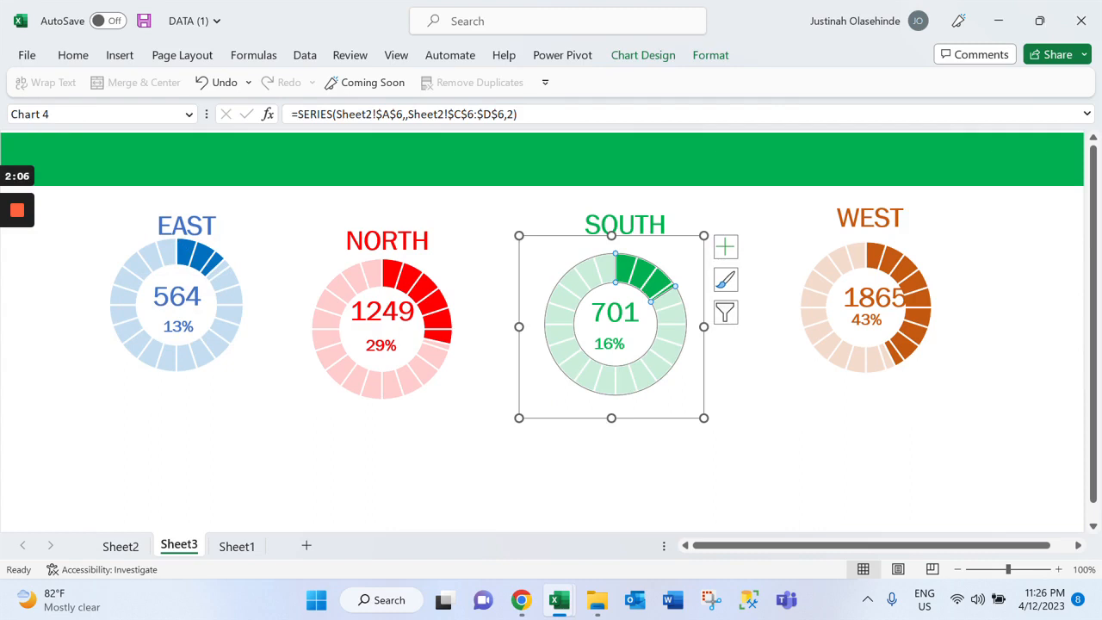
Shrink the EAST heading's text box around its text and shift it slightly left and up to centre it above the blue doughnut
left_click(187, 226)
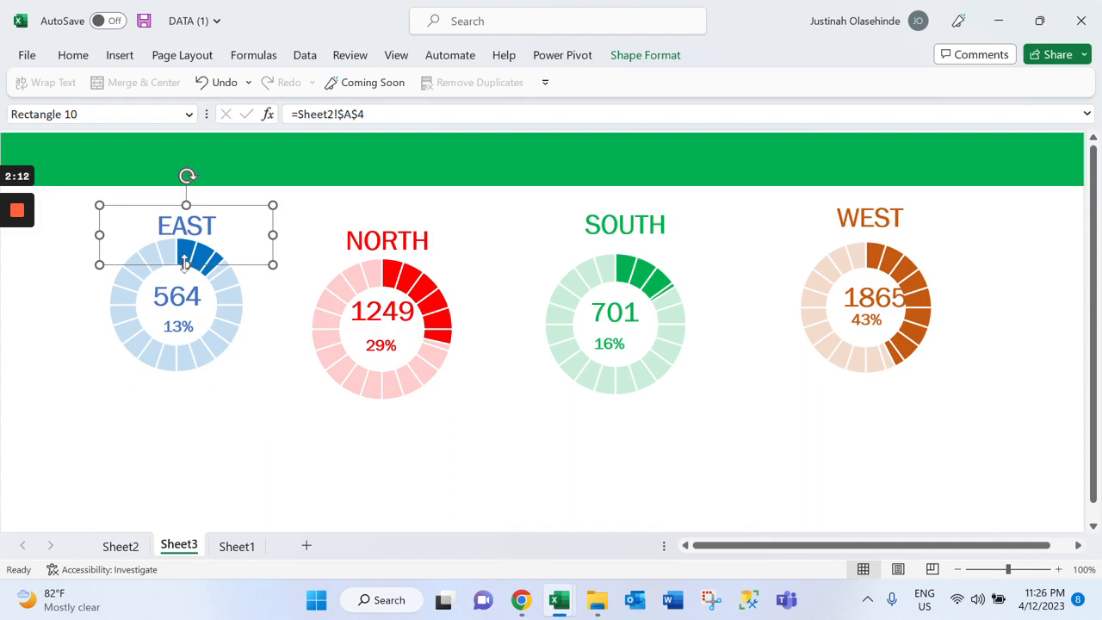
left_click_drag(272, 264, 248, 248)
left_click_drag(99, 248, 127, 243)
left_click(248, 325)
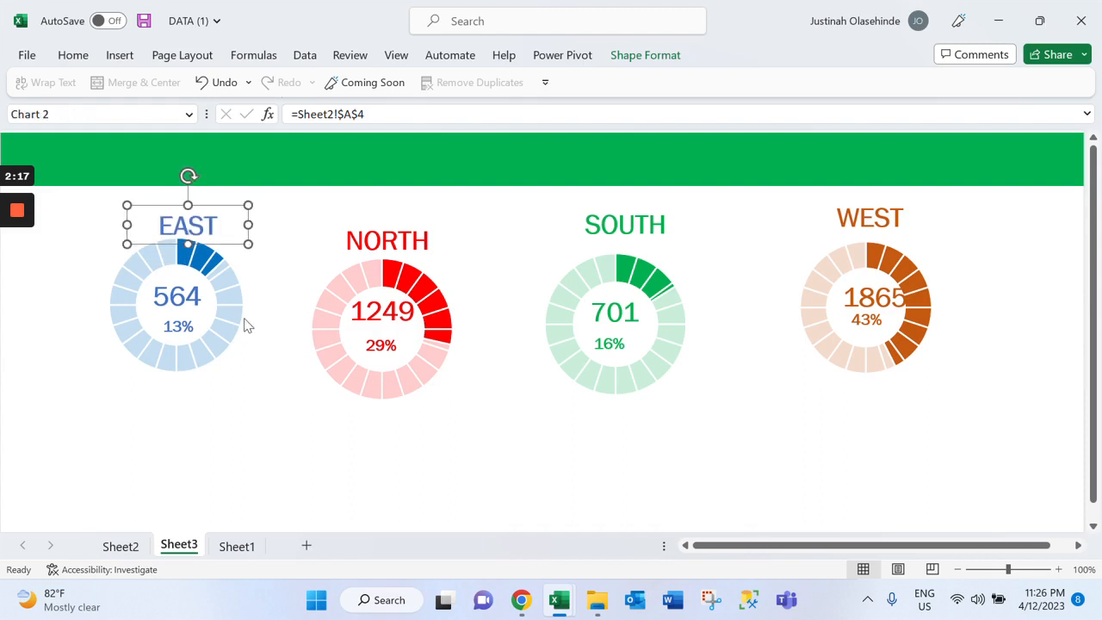
left_click_drag(187, 206, 183, 203)
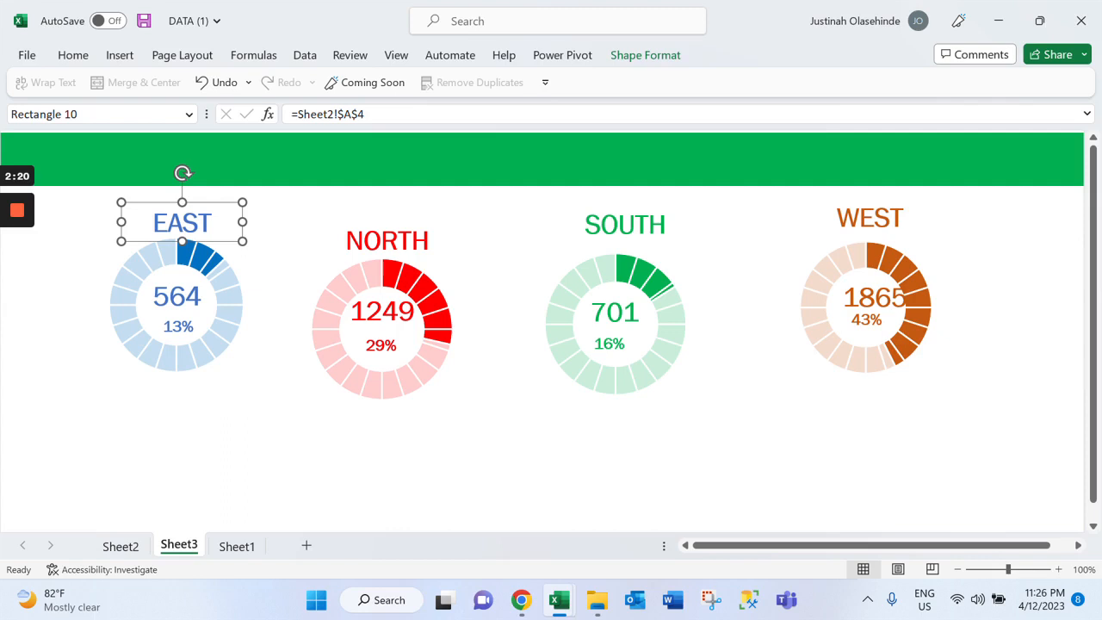
left_click(247, 386)
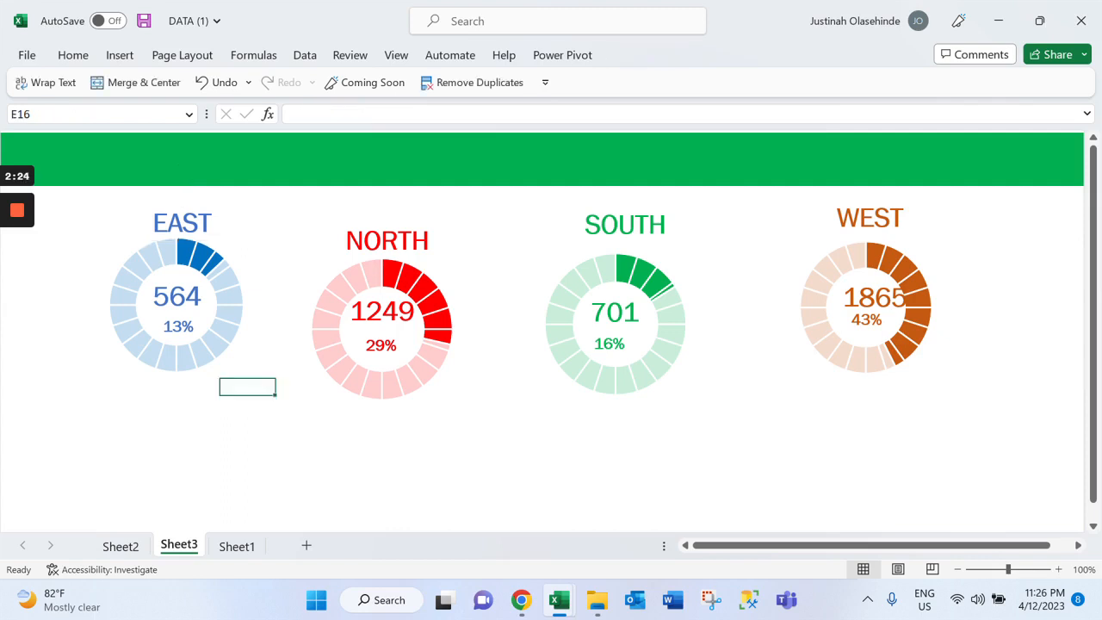
Select the EAST heading, its bank count, the blue doughnut chart and its percentage label together
left_click(183, 223)
left_click(177, 296, "ctrl")
left_click(178, 246, "ctrl")
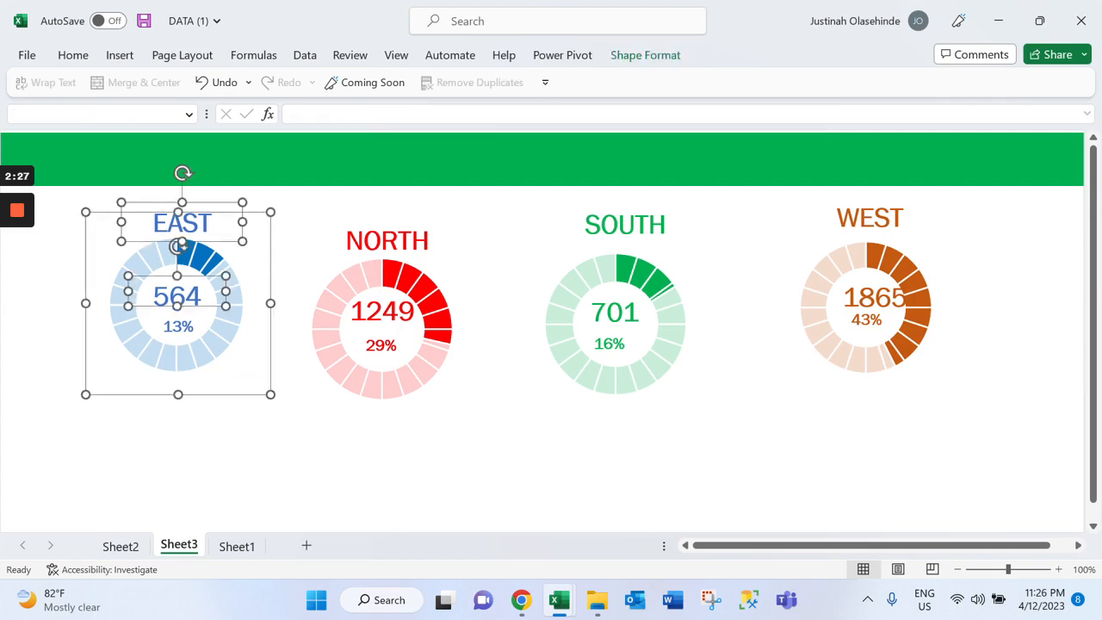
left_click(178, 326, "ctrl")
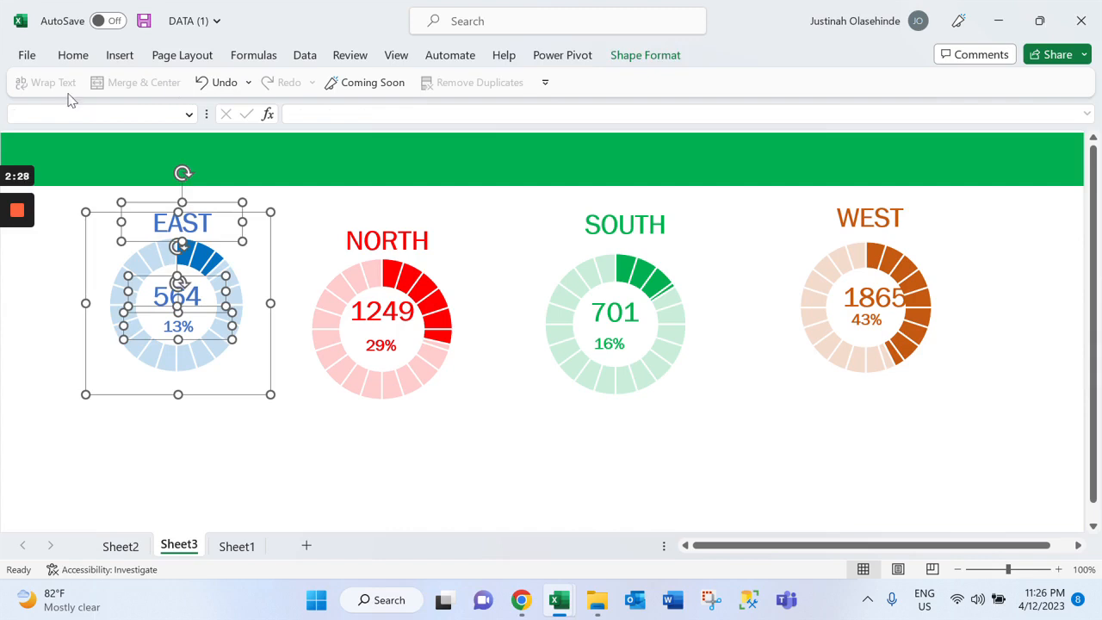
left_click(73, 56)
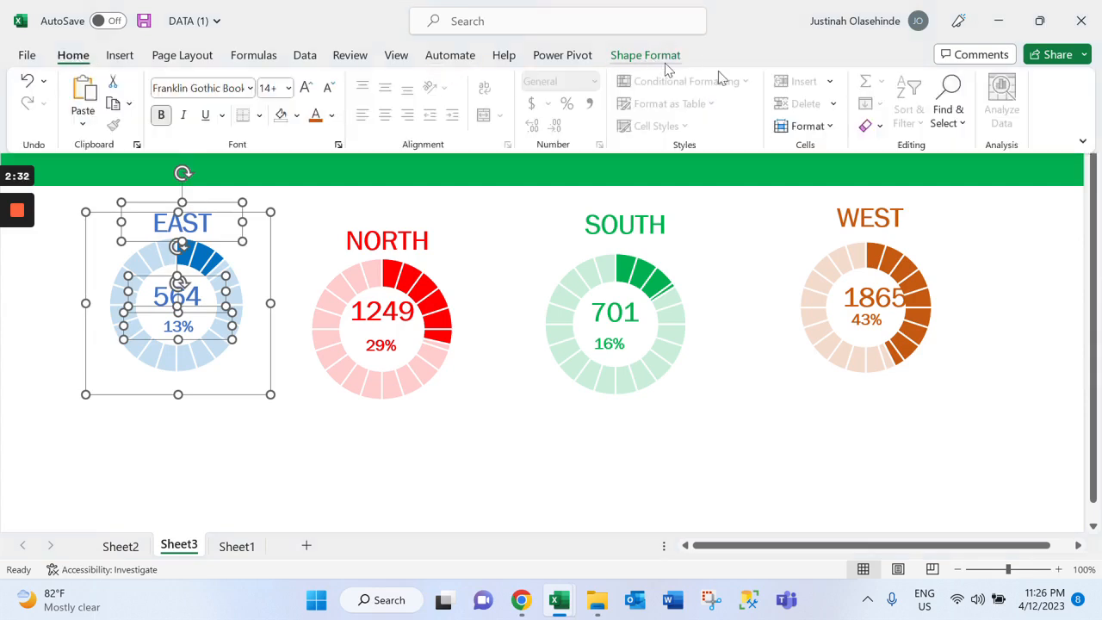
left_click(1082, 140)
left_click(996, 189)
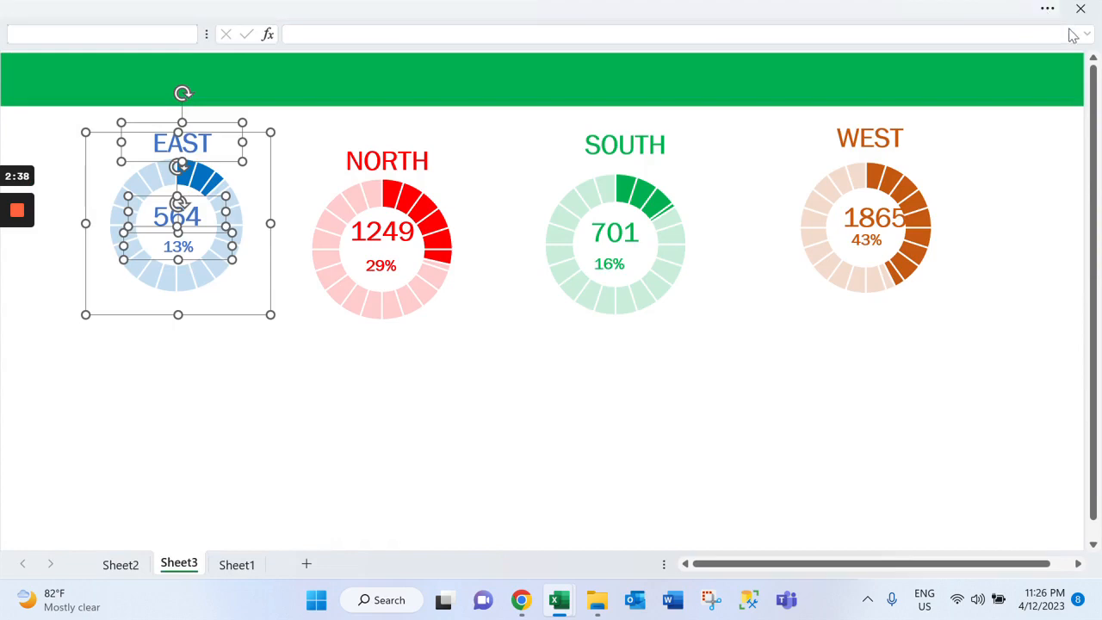
left_click(1047, 8)
left_click(1040, 19)
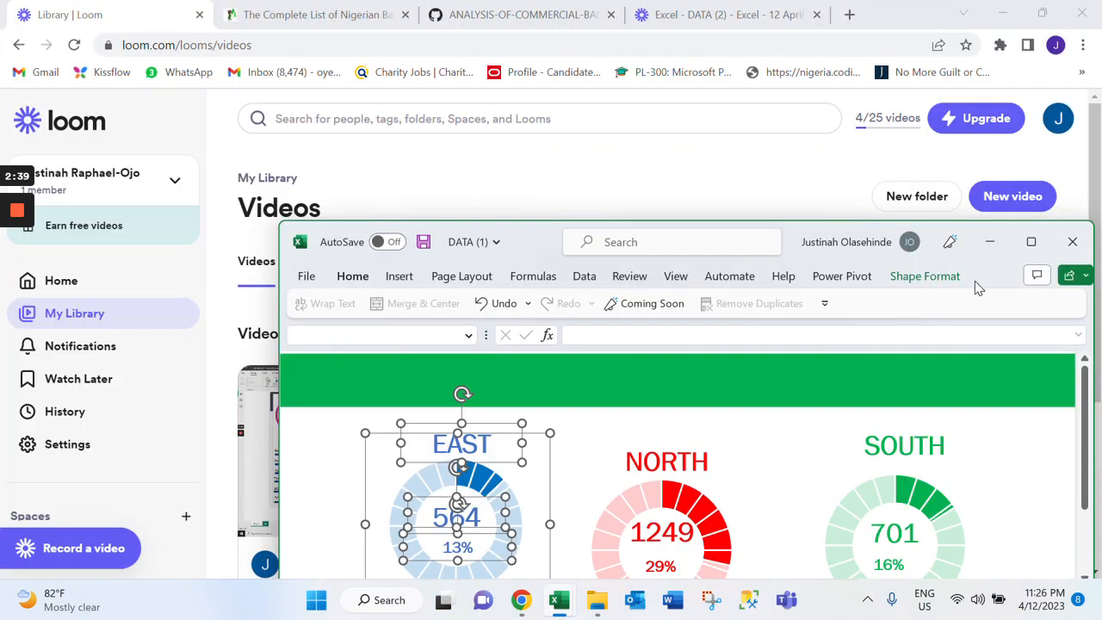
left_click(1030, 241)
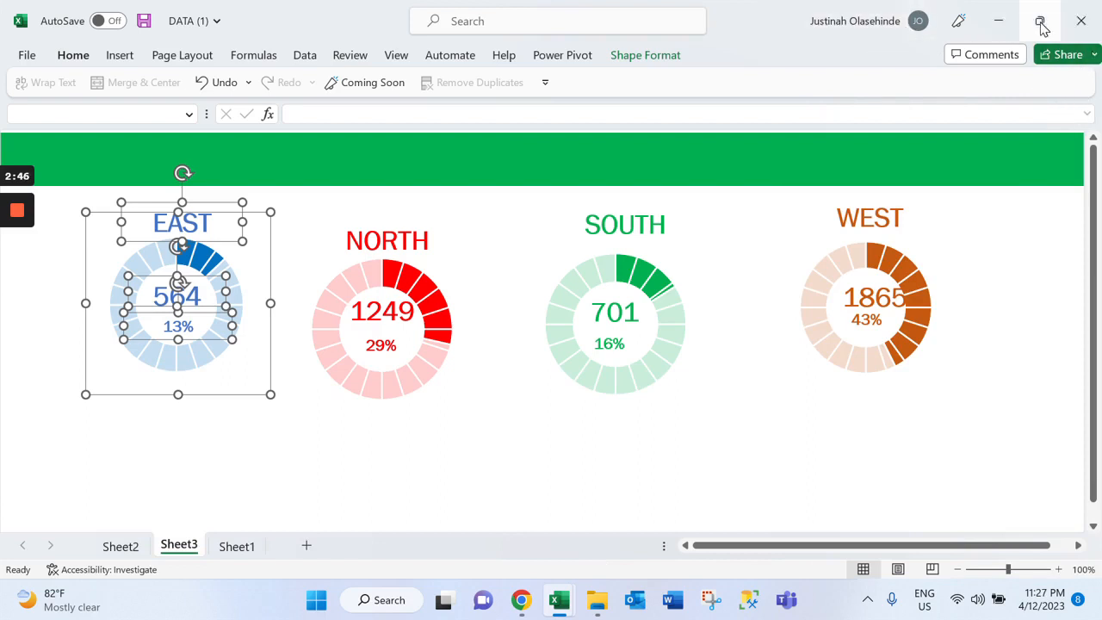
Set the ribbon to always stay displayed with its commands
left_click(75, 54)
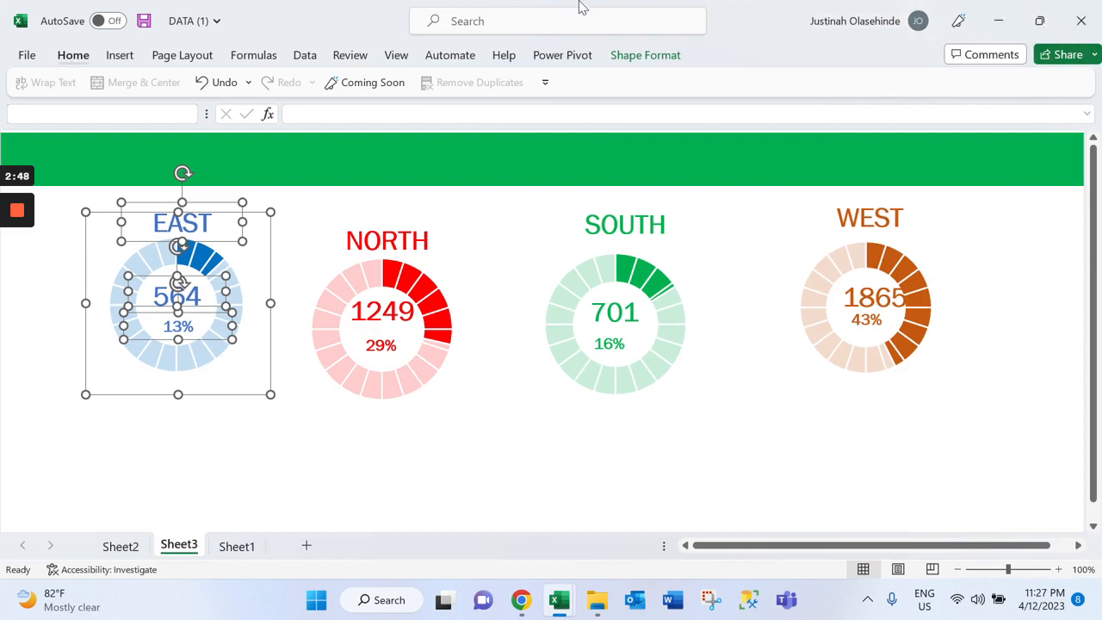
left_click(1082, 140)
left_click(997, 239)
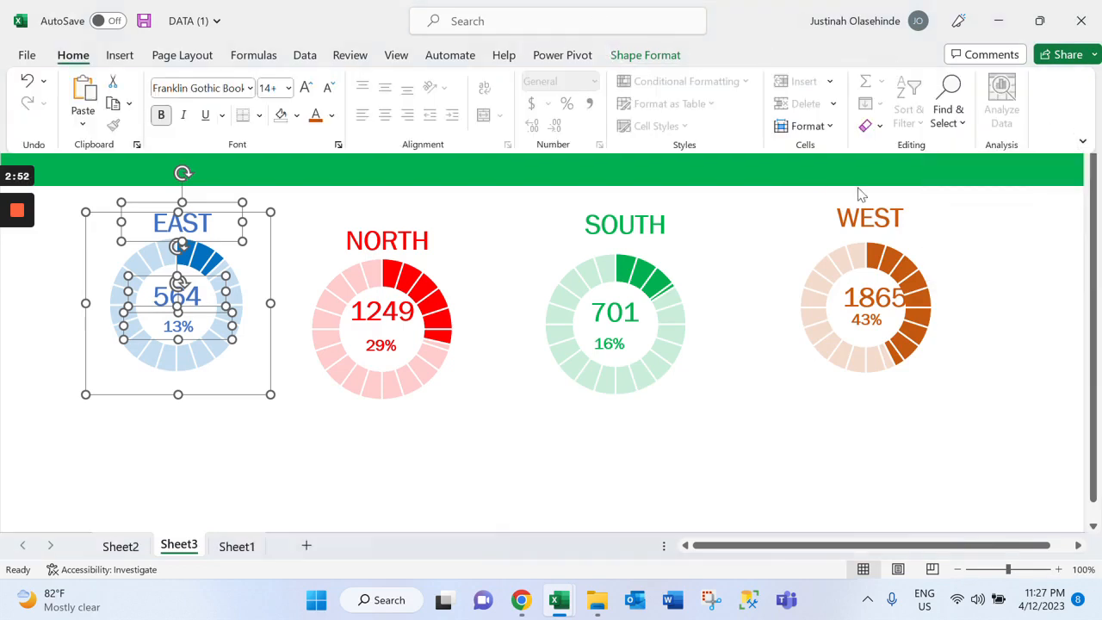
Group the selected EAST heading, doughnut, bank count and percentage into one object and move the group further left below the green banner
left_click(647, 56)
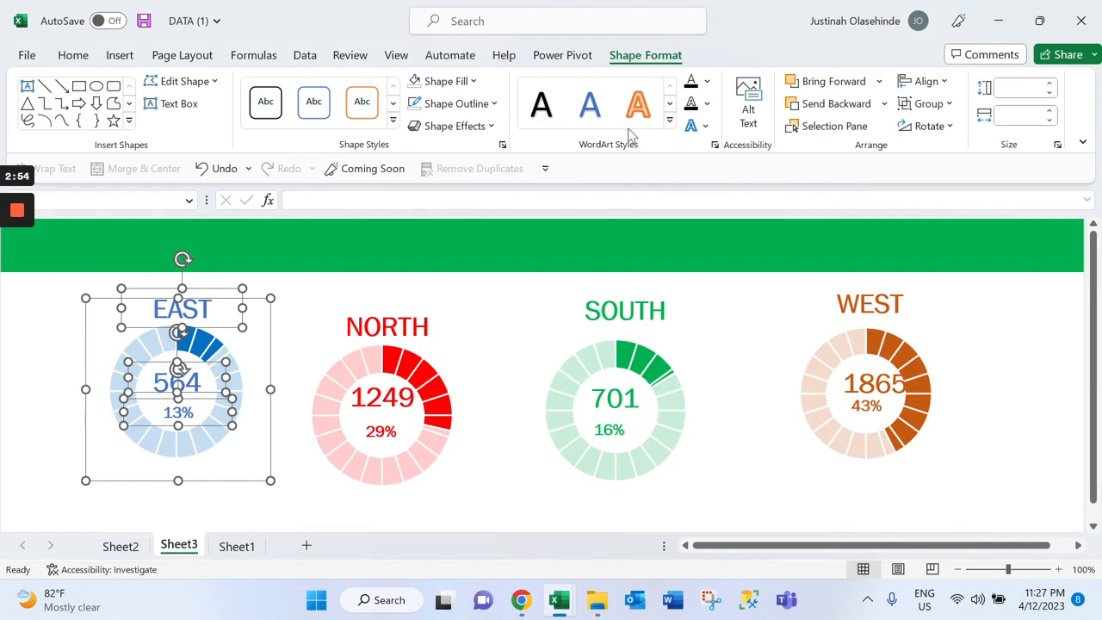
left_click(472, 81)
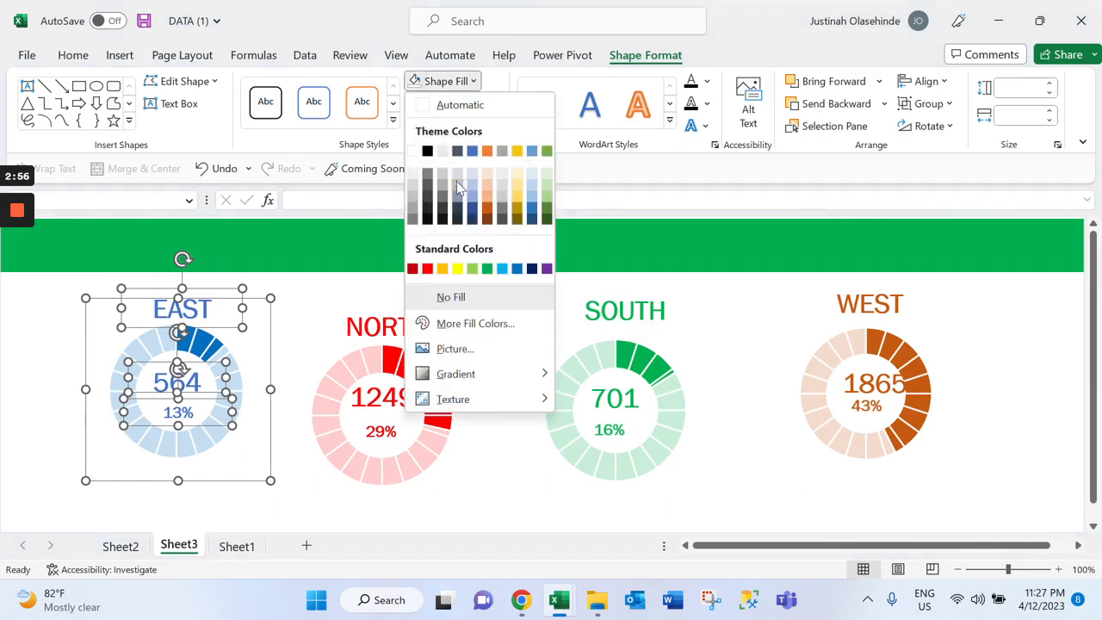
left_click(944, 84)
left_click(942, 82)
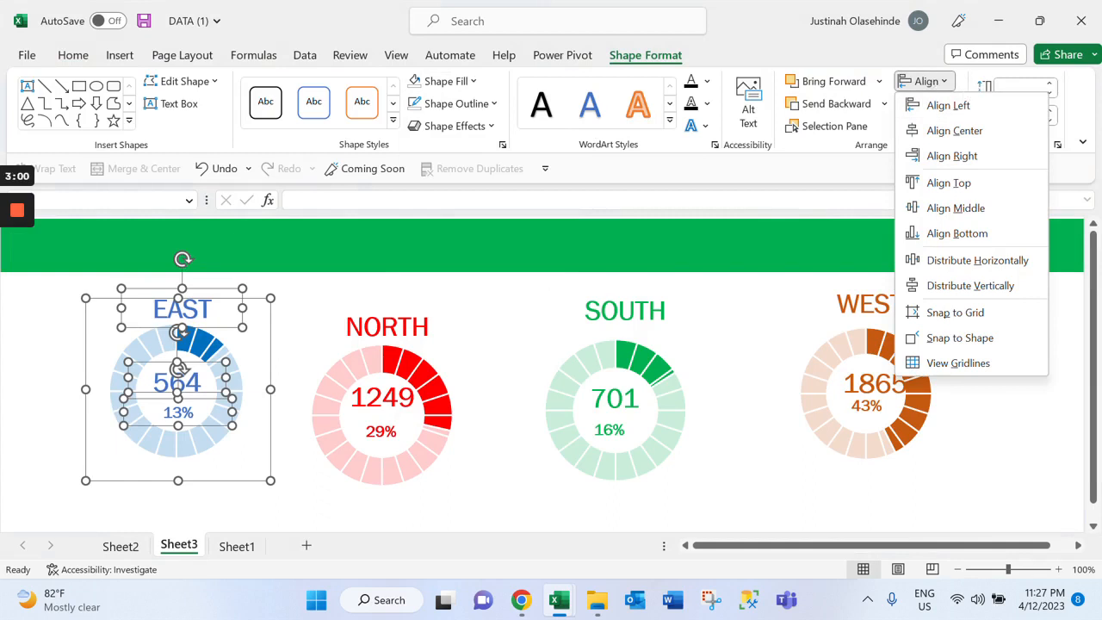
left_click(824, 182)
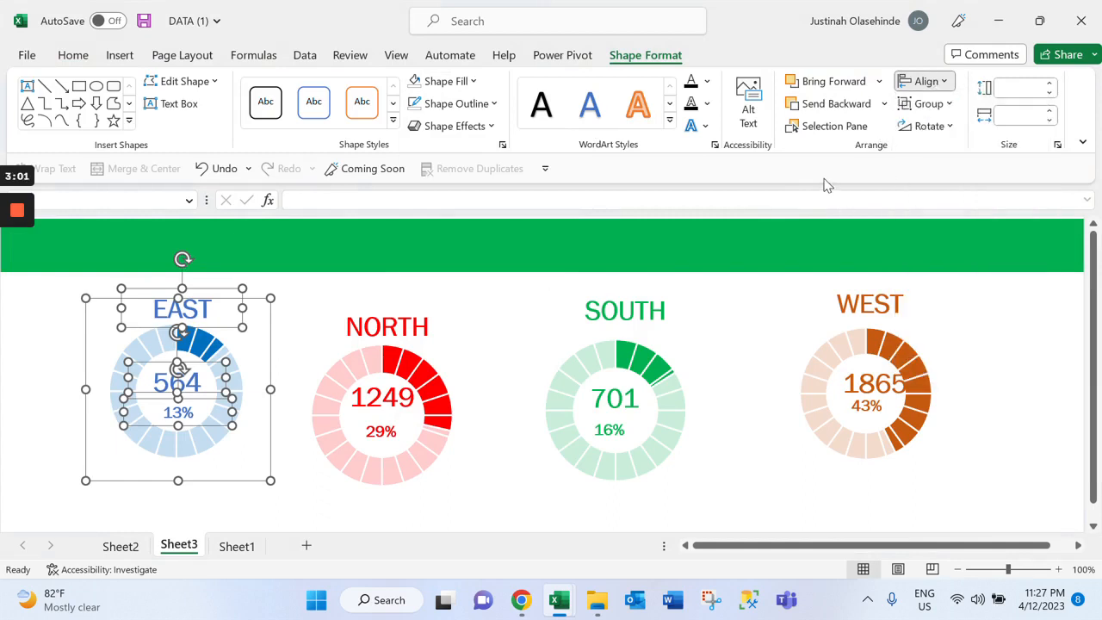
left_click(939, 104)
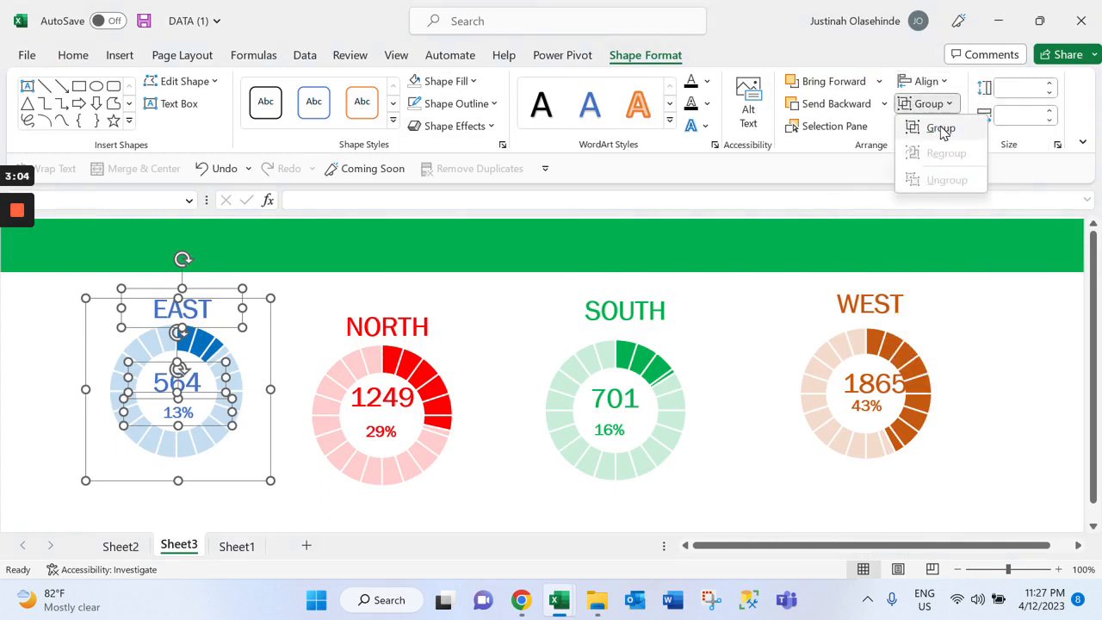
left_click(941, 129)
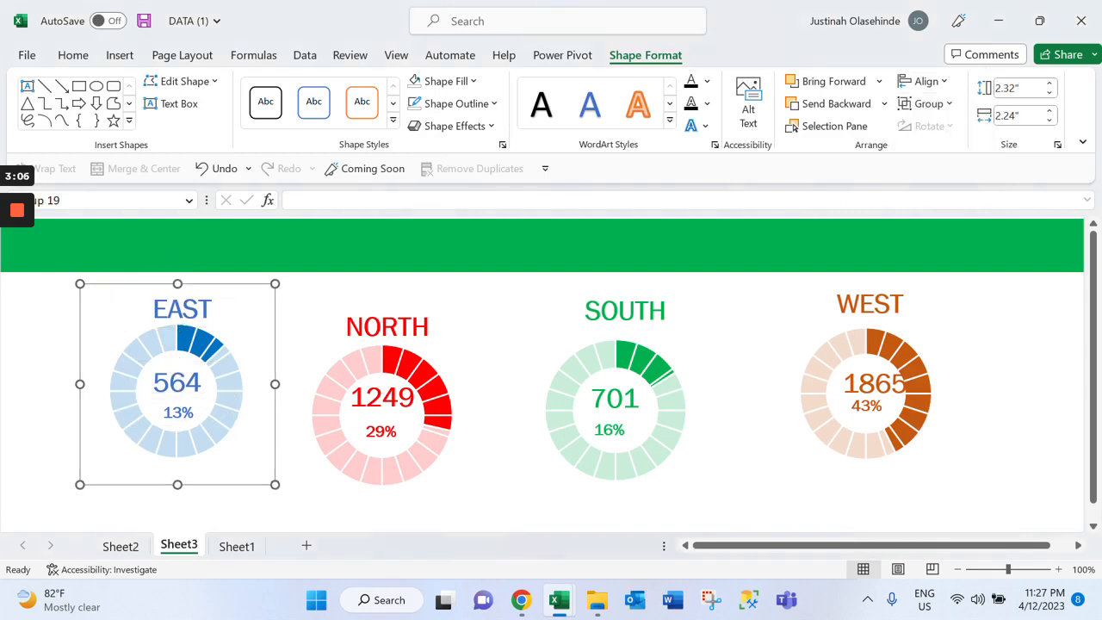
left_click_drag(177, 384, 92, 431)
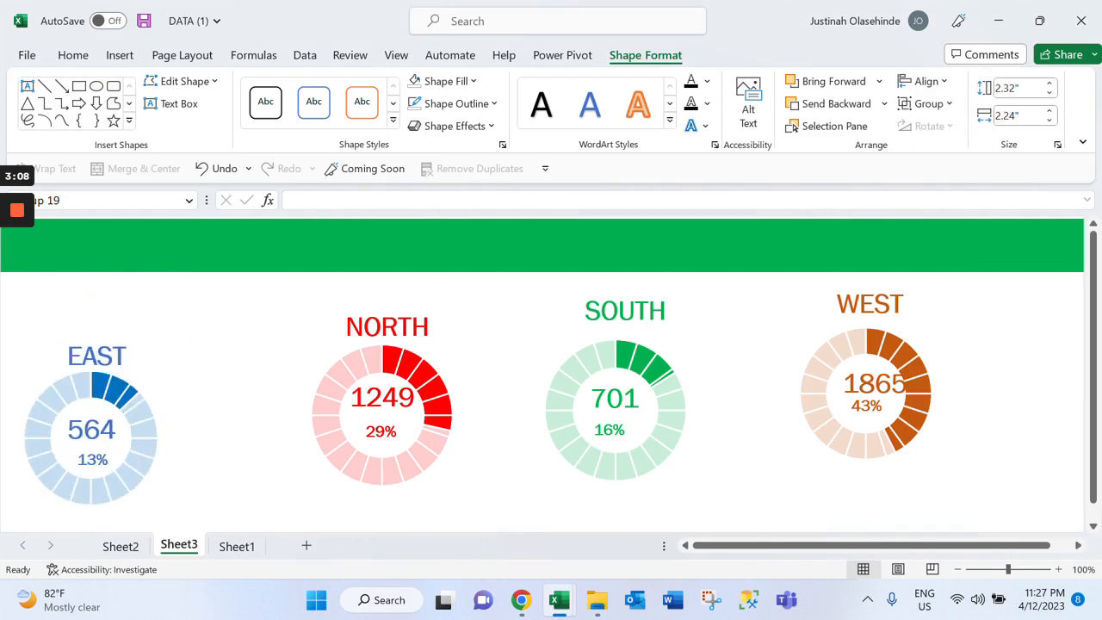
left_click_drag(93, 430, 149, 382)
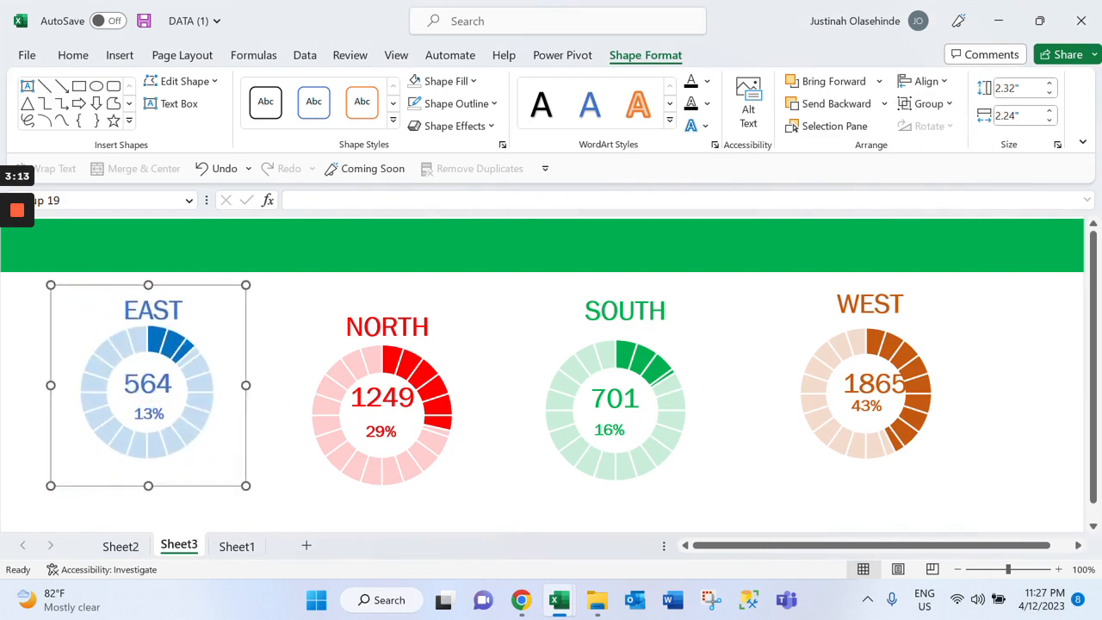
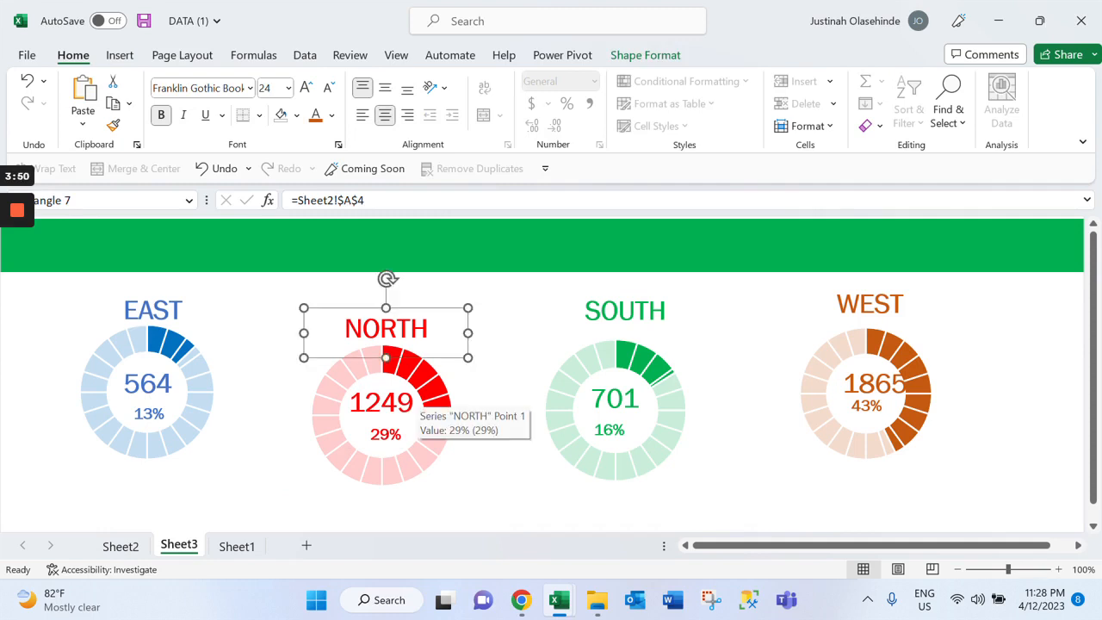
left_click(419, 389, "ctrl")
left_click(381, 402, "ctrl")
left_click(386, 435, "ctrl")
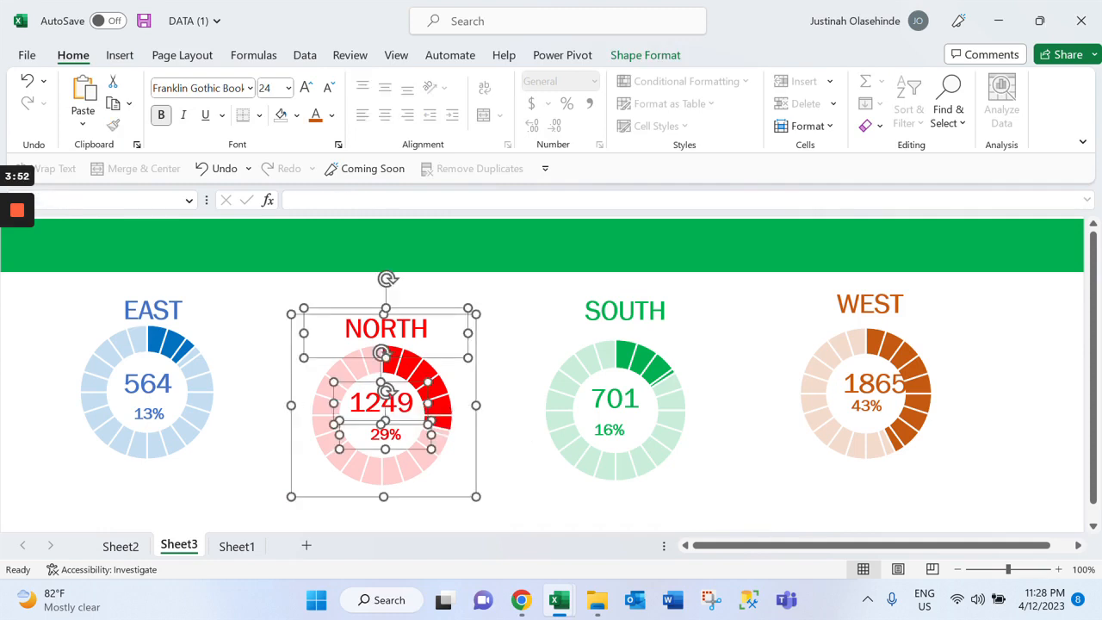
right_click(394, 430)
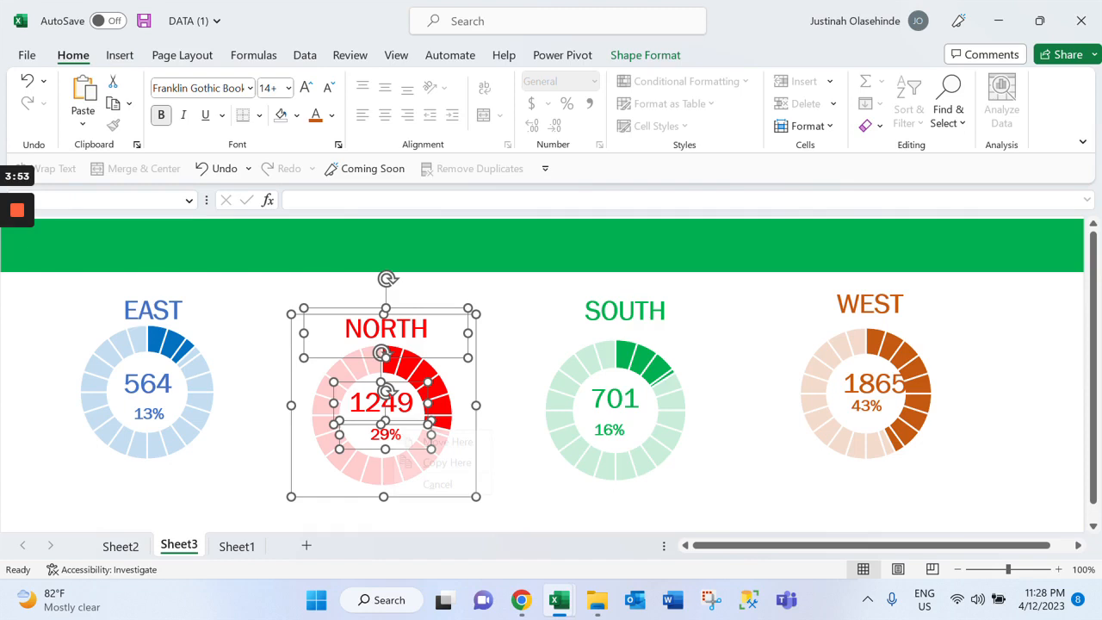
key("Escape")
right_click(459, 334)
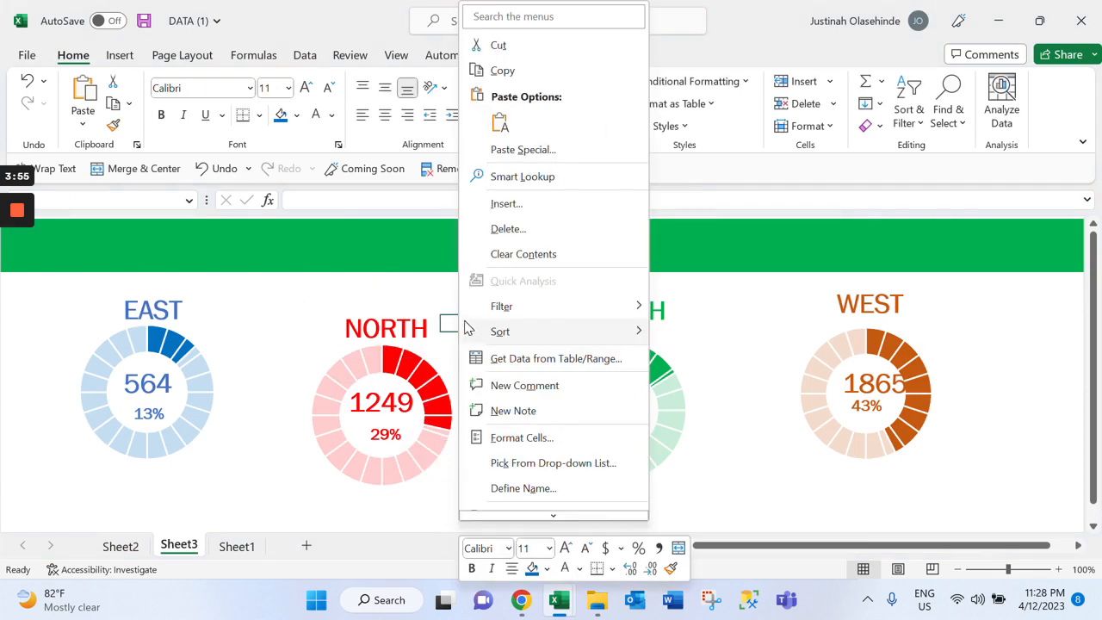
left_click(364, 522)
Group the NORTH heading, its red doughnut chart, bank count and percentage label into one object
left_click(386, 328)
left_click(382, 402, "ctrl")
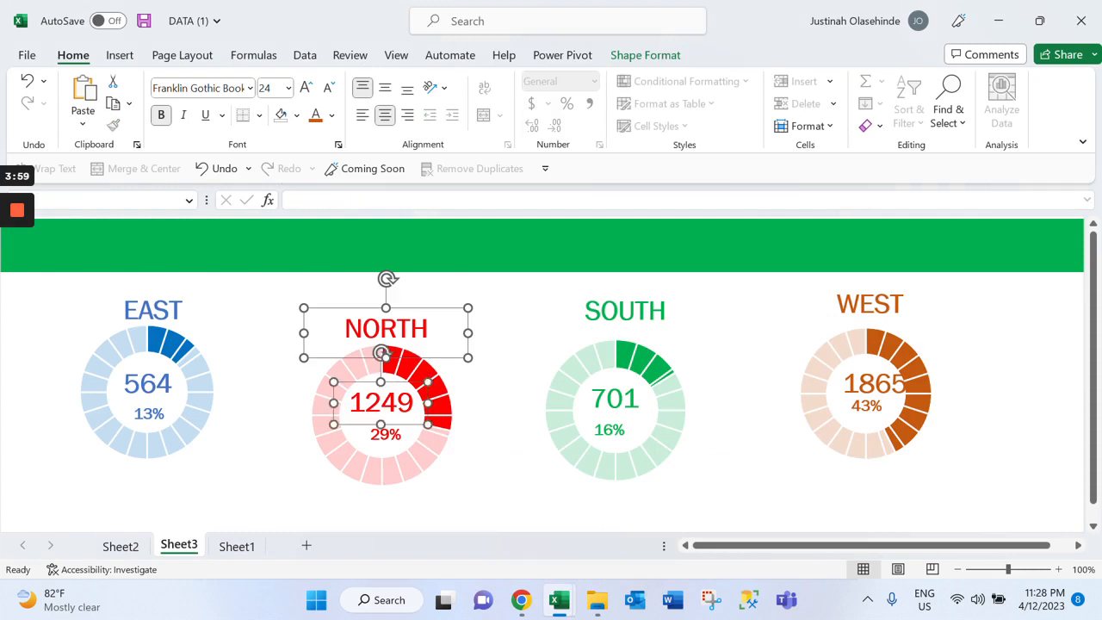
left_click(439, 448, "ctrl")
left_click(385, 434, "ctrl")
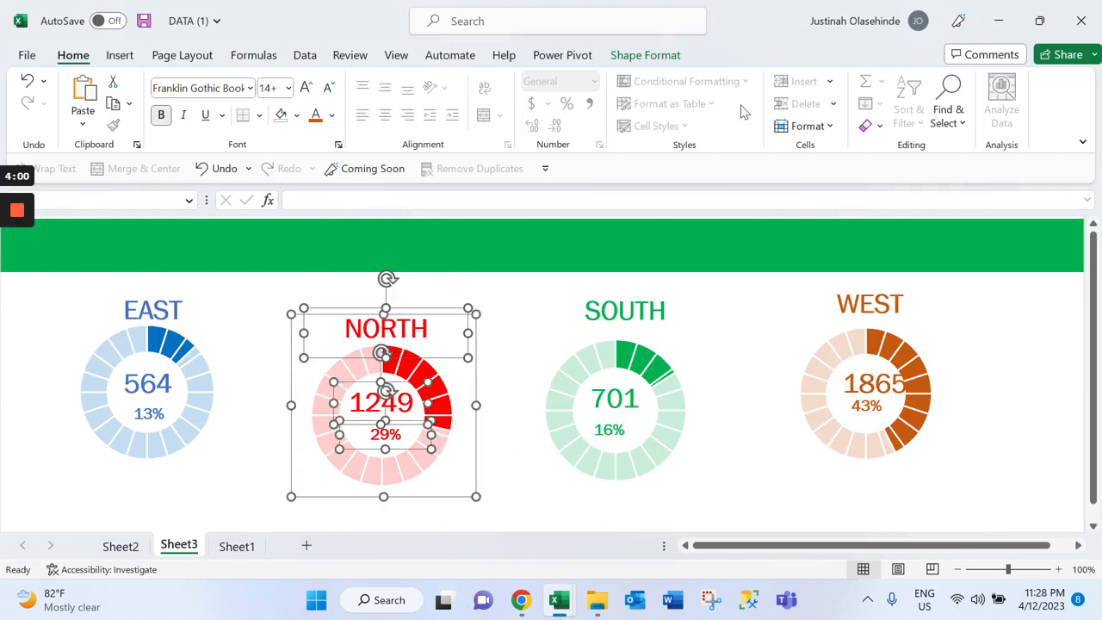
left_click(675, 54)
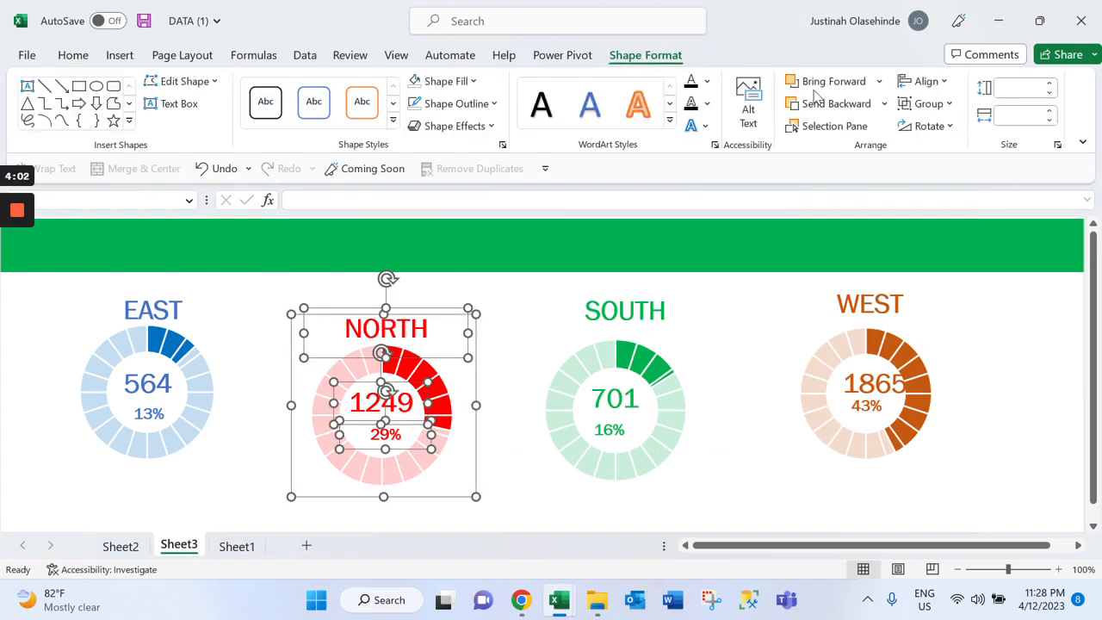
left_click(928, 103)
left_click(940, 125)
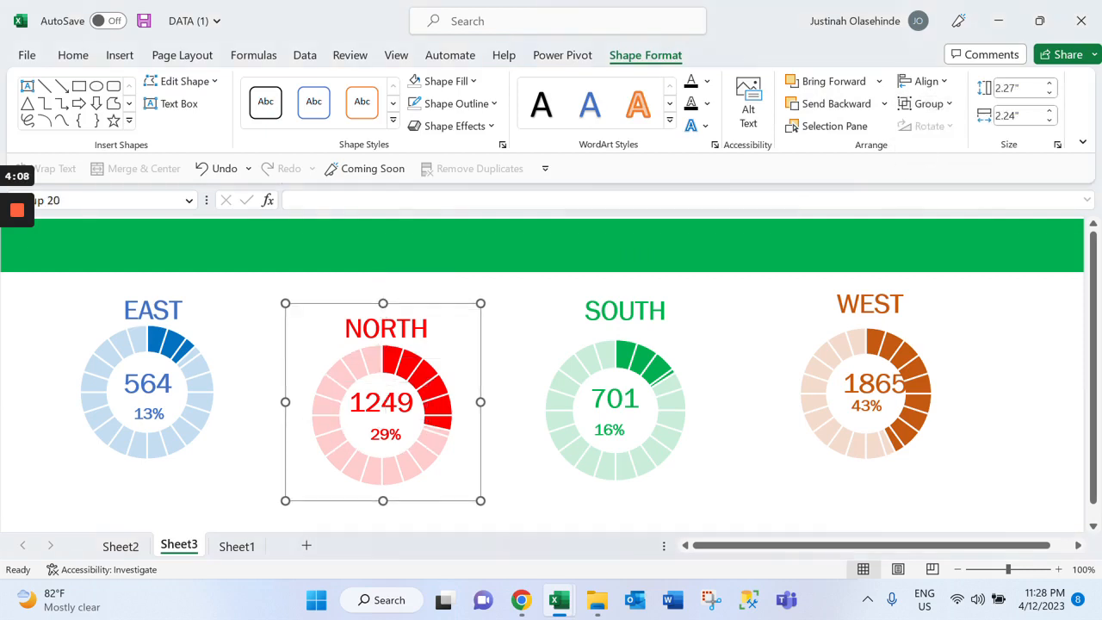
mouse_move(23, 224)
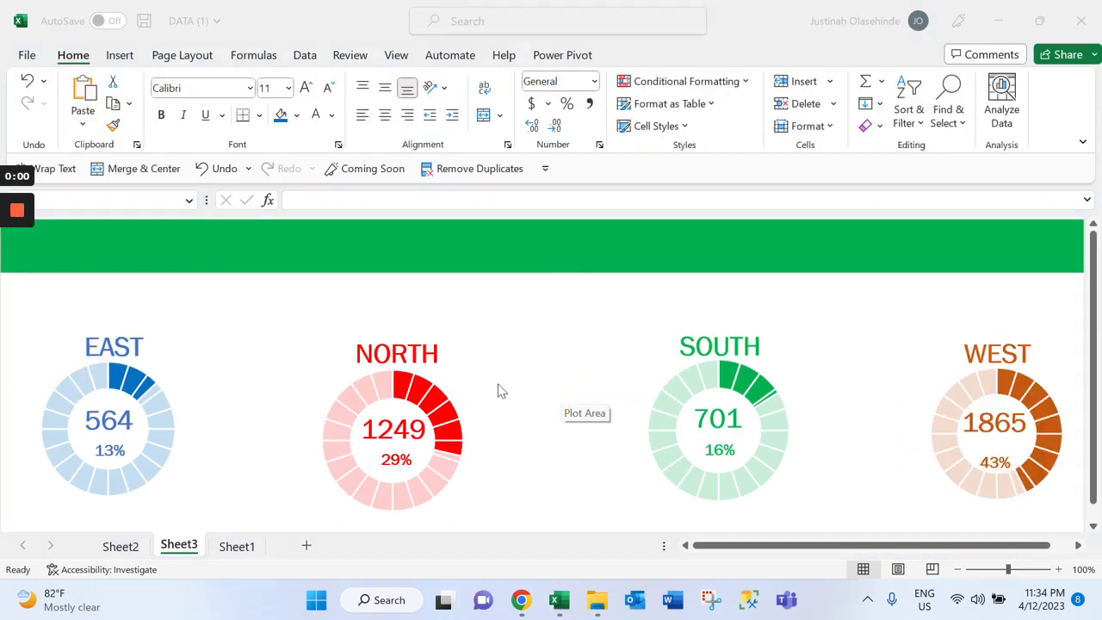
scroll(277, 321, "down", 1)
scroll(292, 344, "down", 1)
scroll(332, 393, "up", 2)
scroll(441, 373, "down", 8)
scroll(438, 376, "up", 8)
scroll(336, 398, "down", 1)
scroll(275, 385, "up", 1)
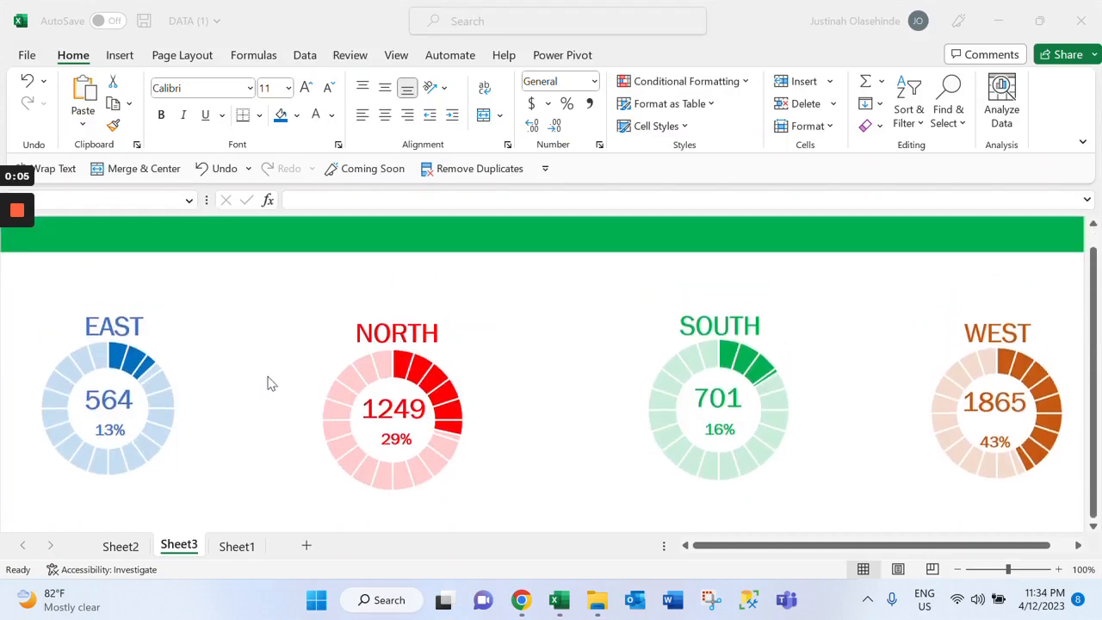
scroll(445, 371, "down", 4)
scroll(445, 371, "up", 4)
scroll(442, 362, "down", 1)
scroll(442, 362, "up", 1)
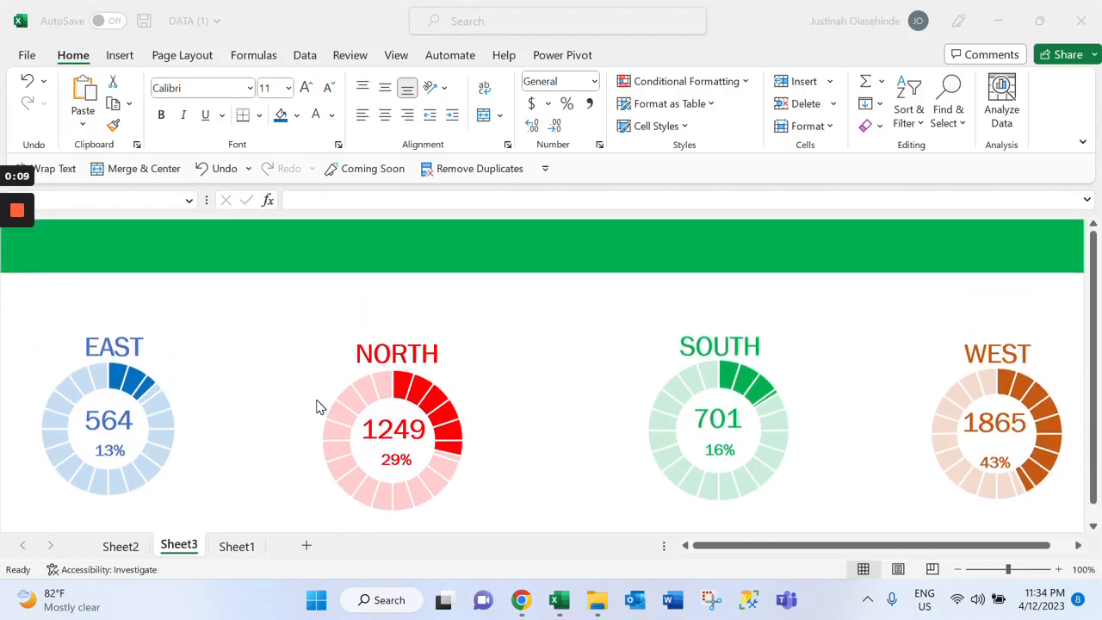
scroll(158, 478, "down", 3)
scroll(137, 509, "up", 3)
Switch to Sheet2 and bring the pivot table counting bank names by region and state into view
left_click(132, 538)
left_click(120, 546)
scroll(344, 387, "down", 5)
scroll(344, 388, "up", 4)
scroll(344, 379, "down", 2)
scroll(396, 379, "down", 4)
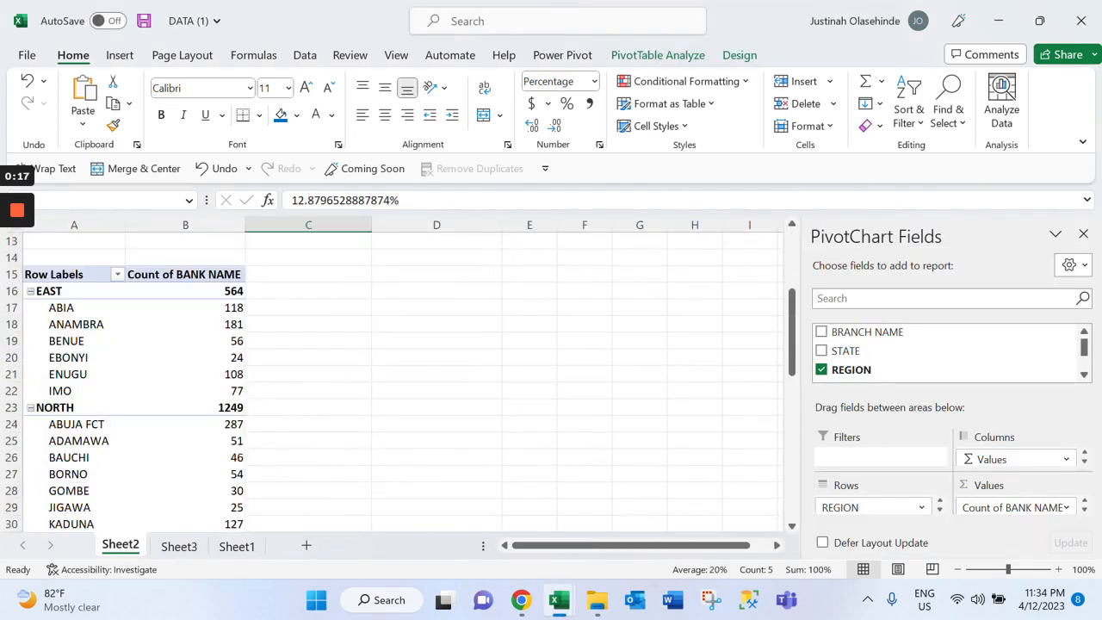
Try to insert a map chart from the EAST region's pivot table rows, A16:B22
left_click_drag(51, 291, 215, 391)
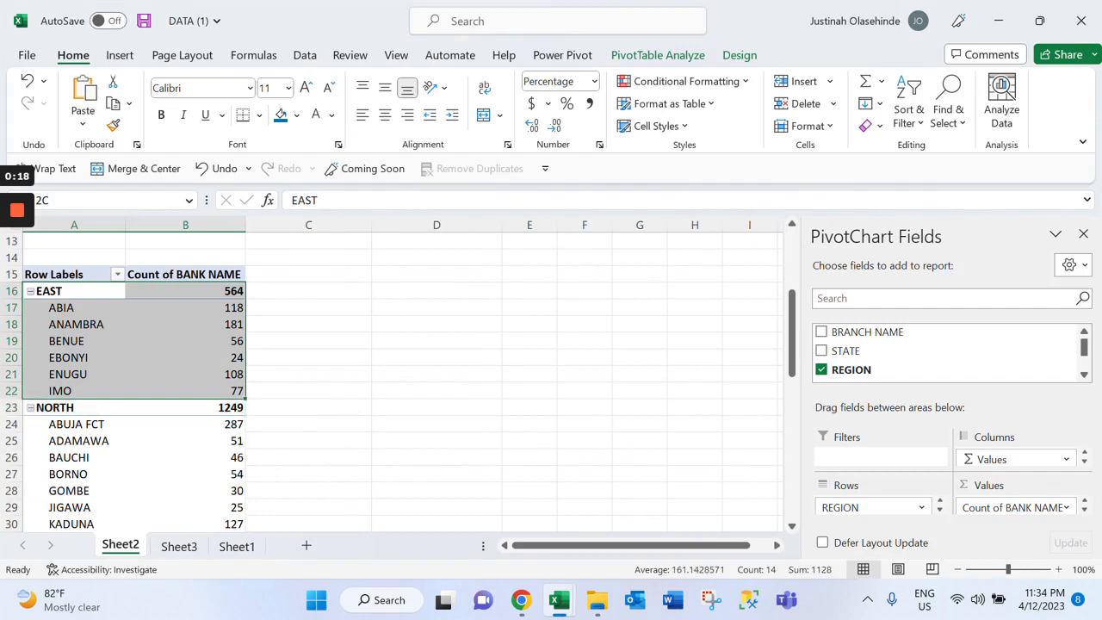
left_click(120, 55)
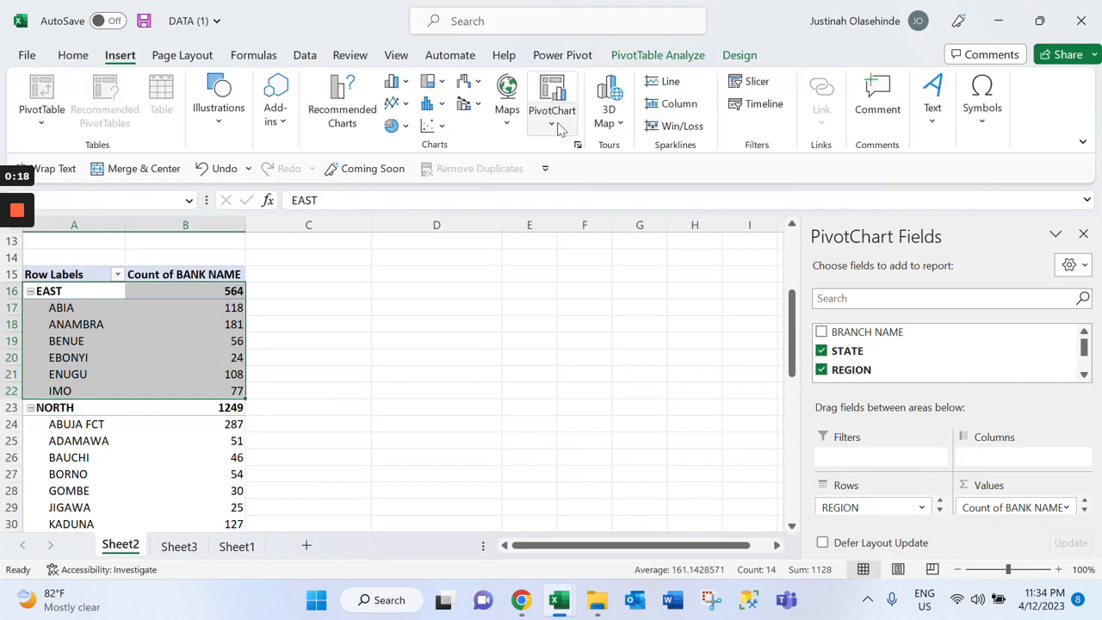
left_click(508, 129)
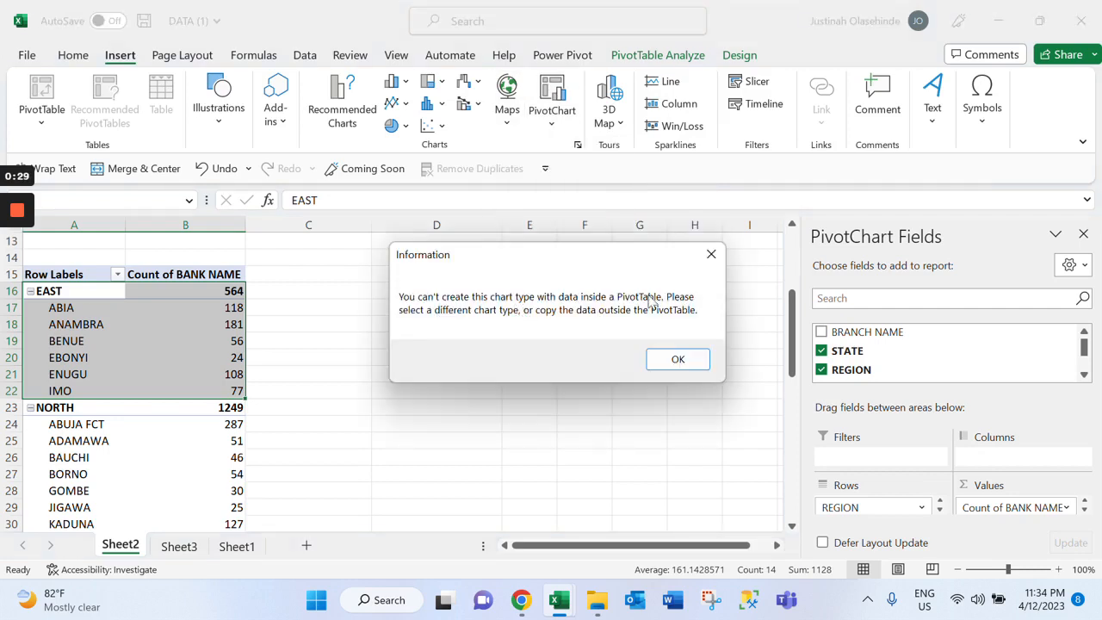
left_click(694, 368)
Enter the formula =A16 in cell C16 to link the EAST label outside the pivot table
left_click(300, 307)
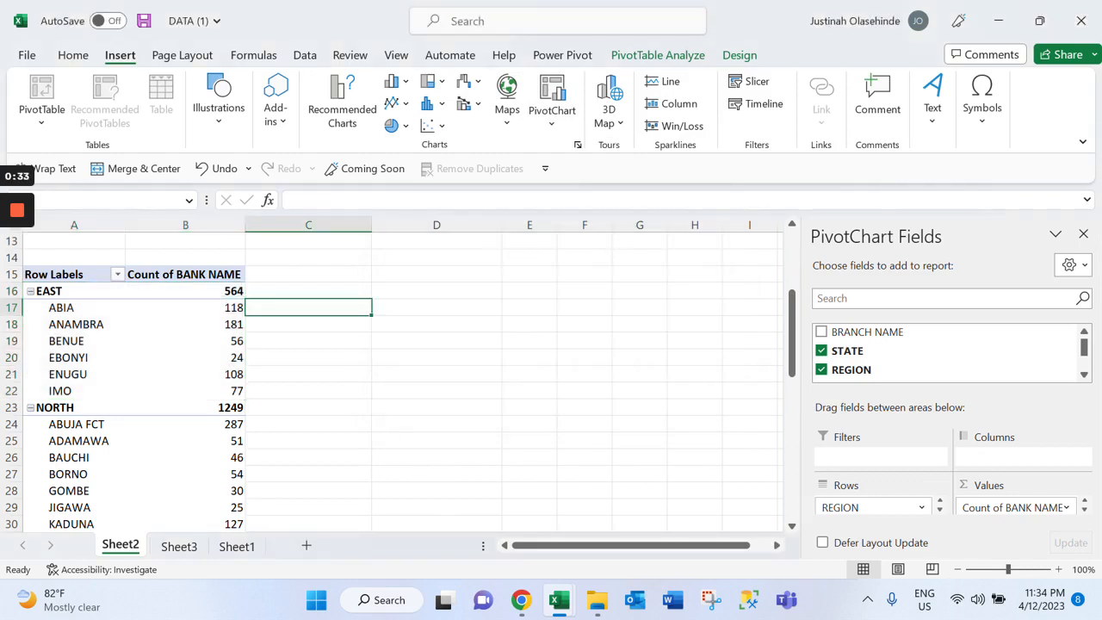
left_click(308, 290)
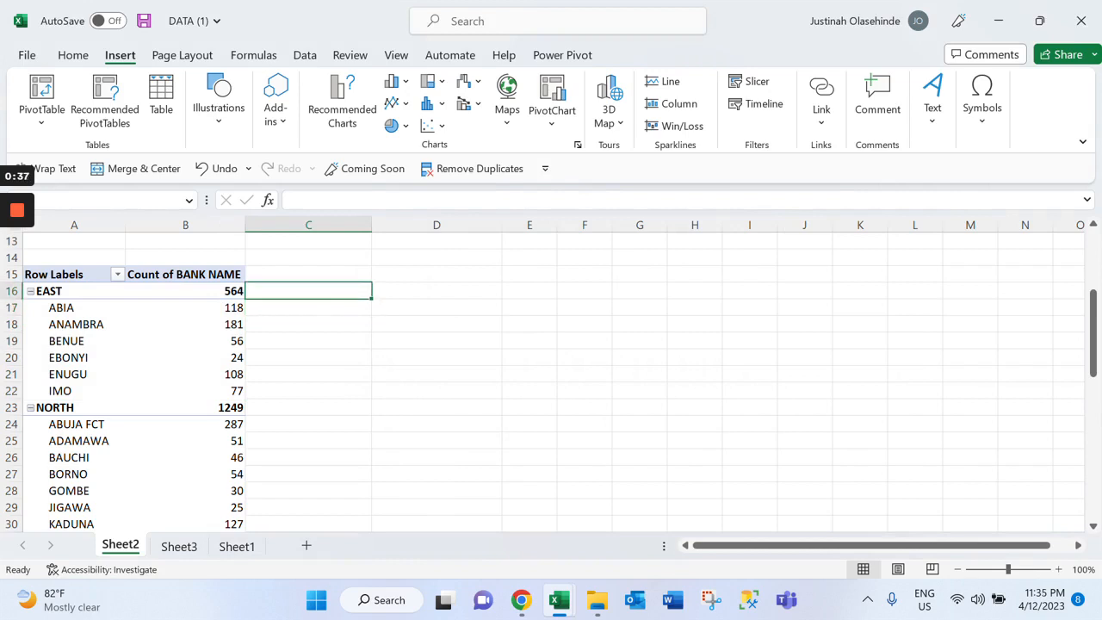
type("=")
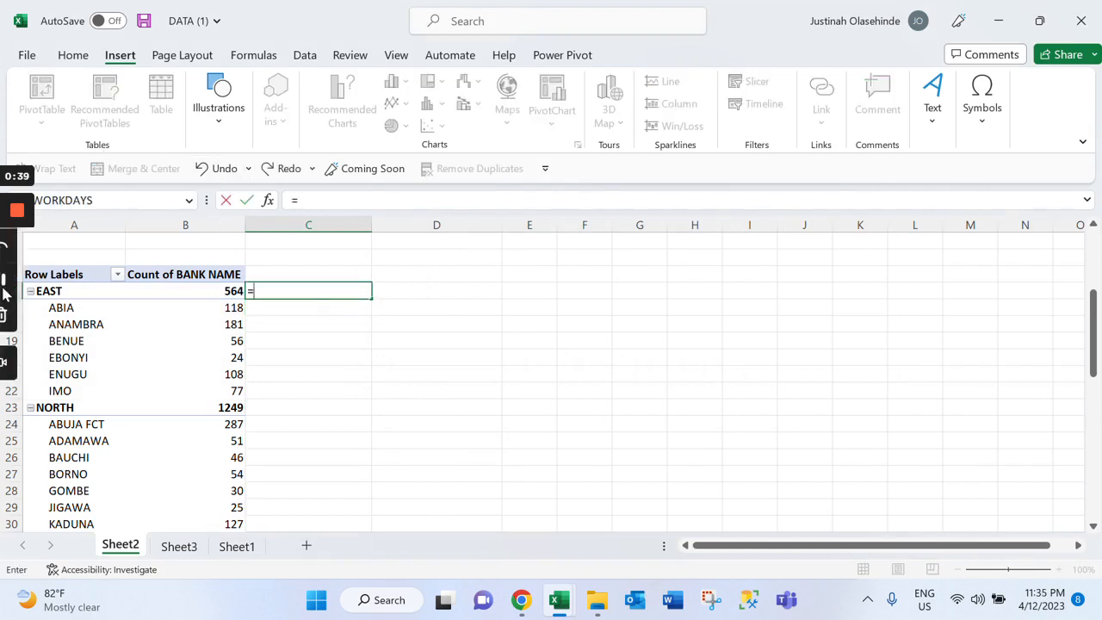
left_click(38, 294)
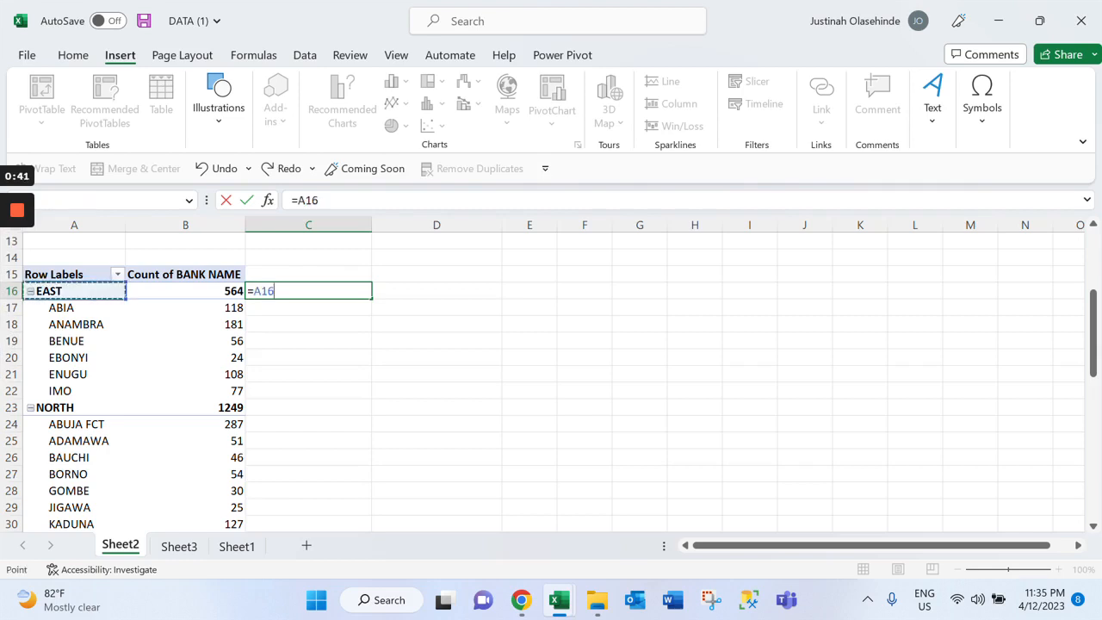
key("Return")
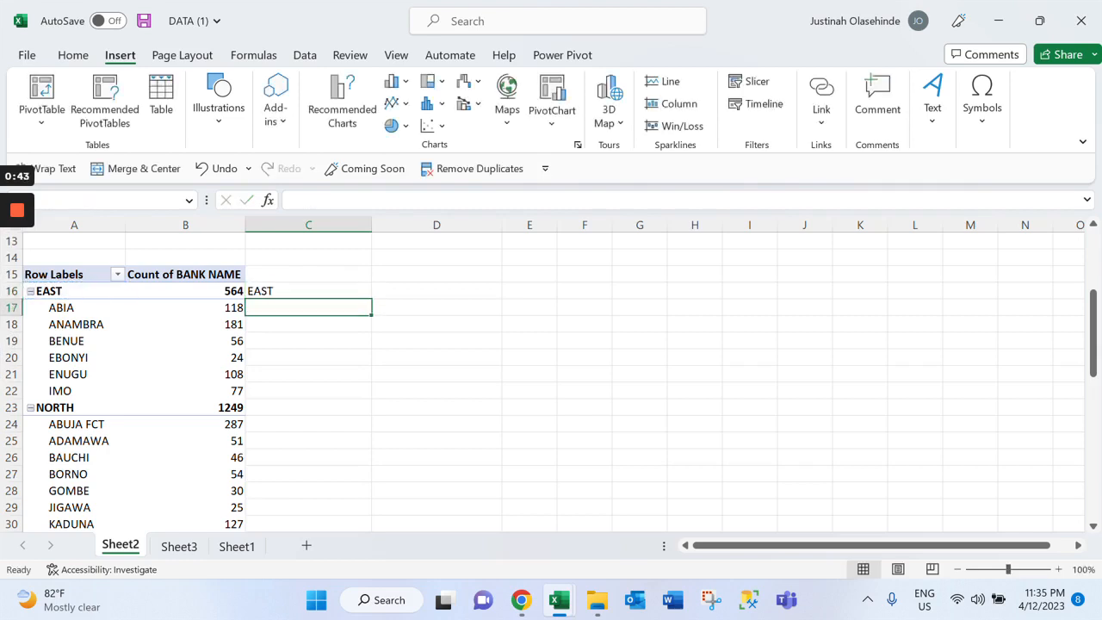
left_click_drag(348, 302, 351, 293)
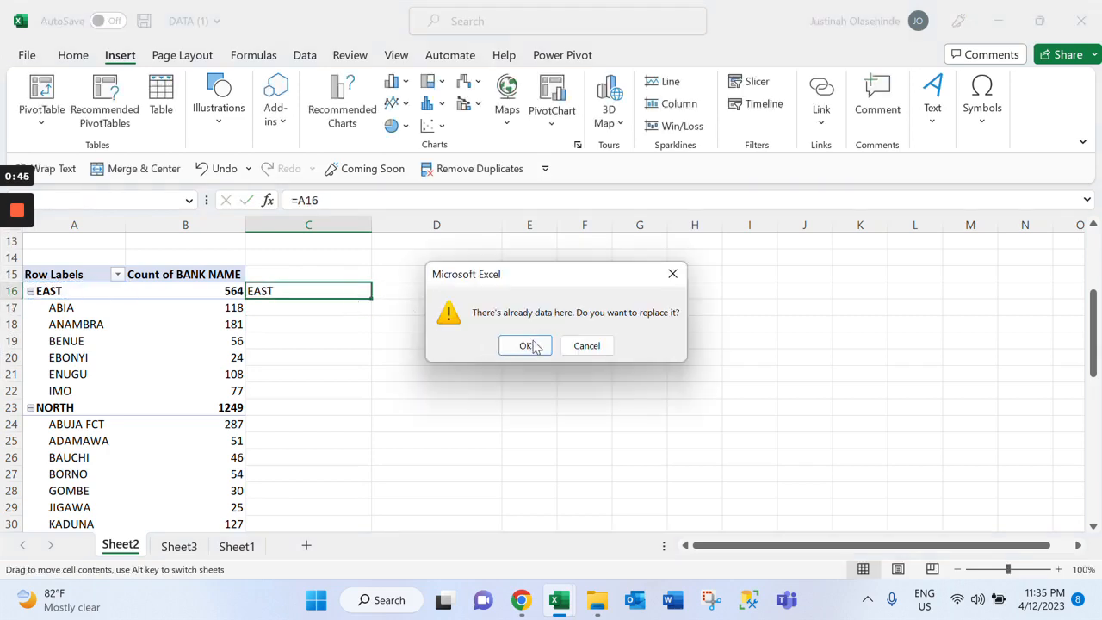
key("Return")
key("ctrl+z")
Fill the label formula in C16 down column C alongside all pivot table rows
left_click(308, 291)
double_click(371, 299)
Enter =B16 in cell D16, using a plain cell reference instead of the GETPIVOTDATA formula
left_click(436, 291)
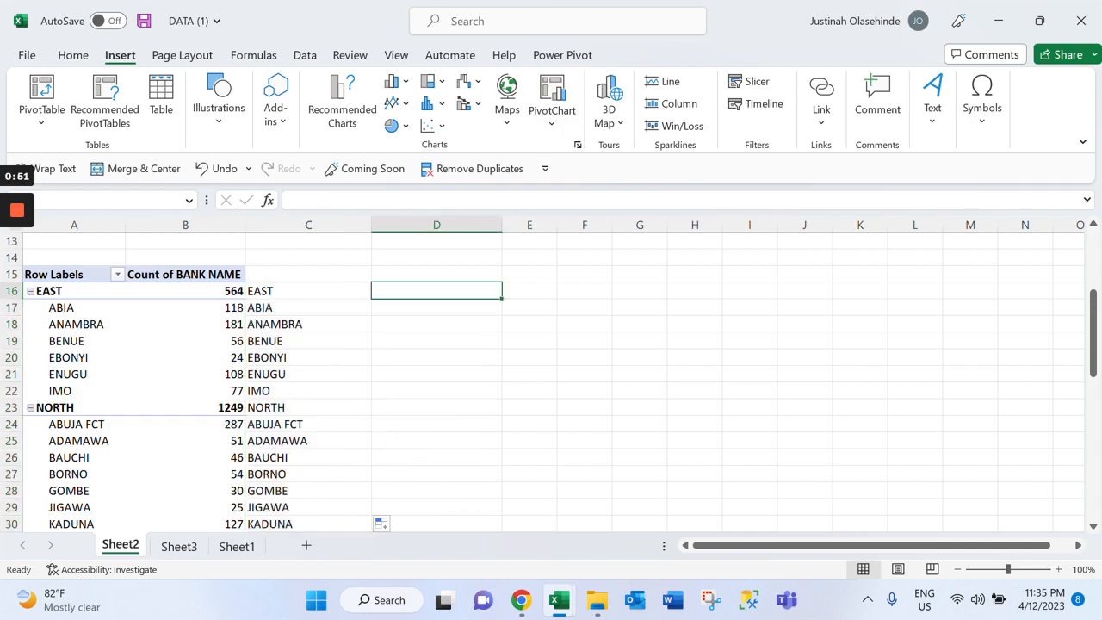
type("=")
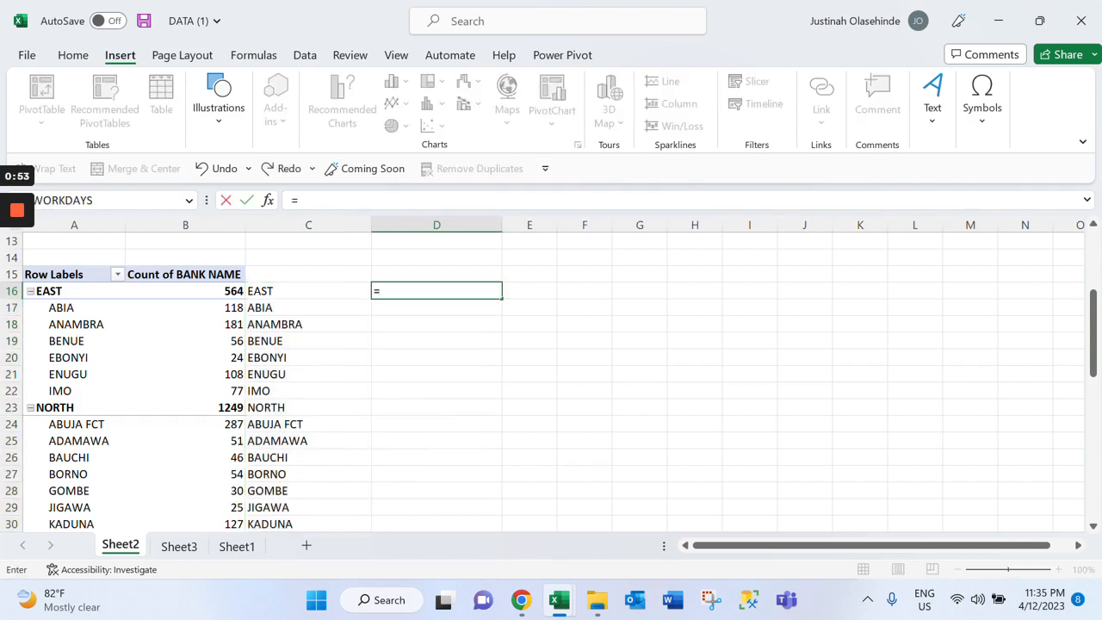
left_click(185, 291)
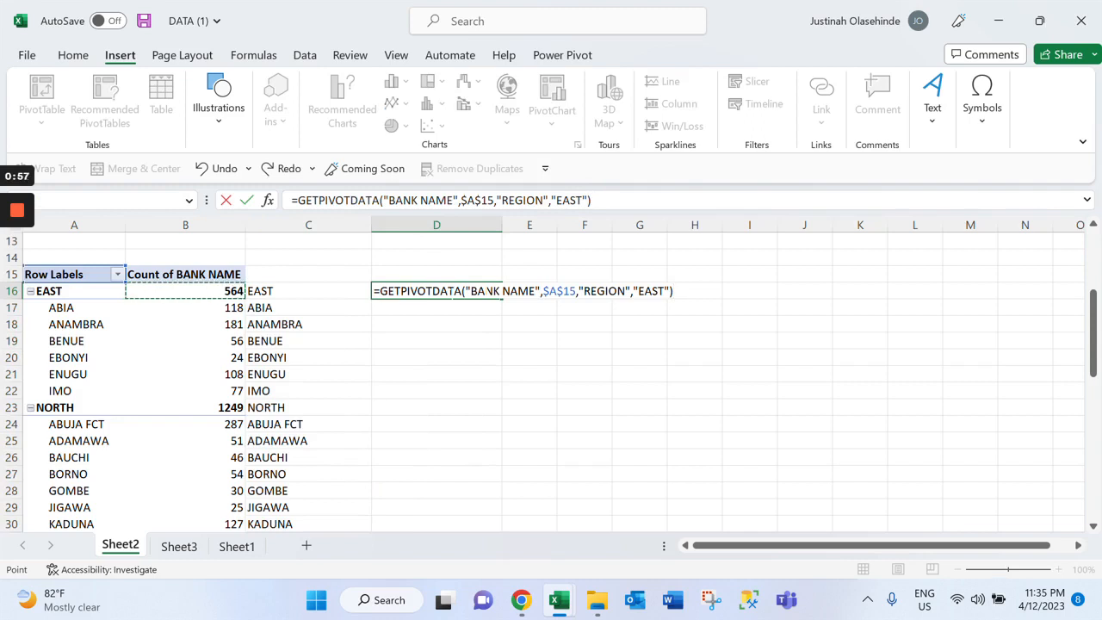
left_click_drag(380, 291, 674, 291)
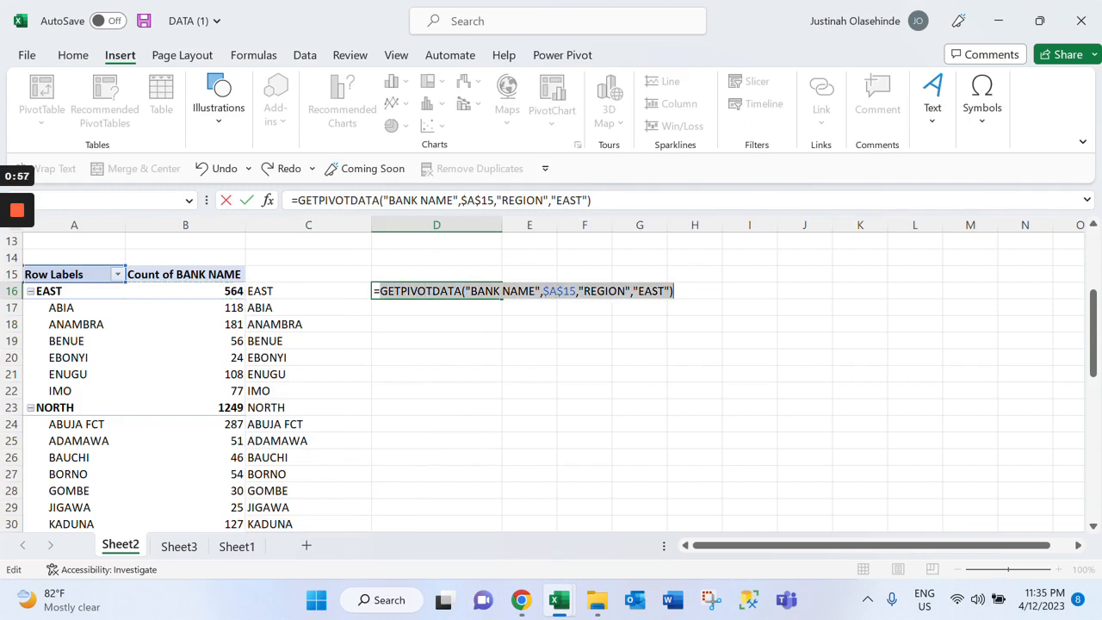
key("BackSpace")
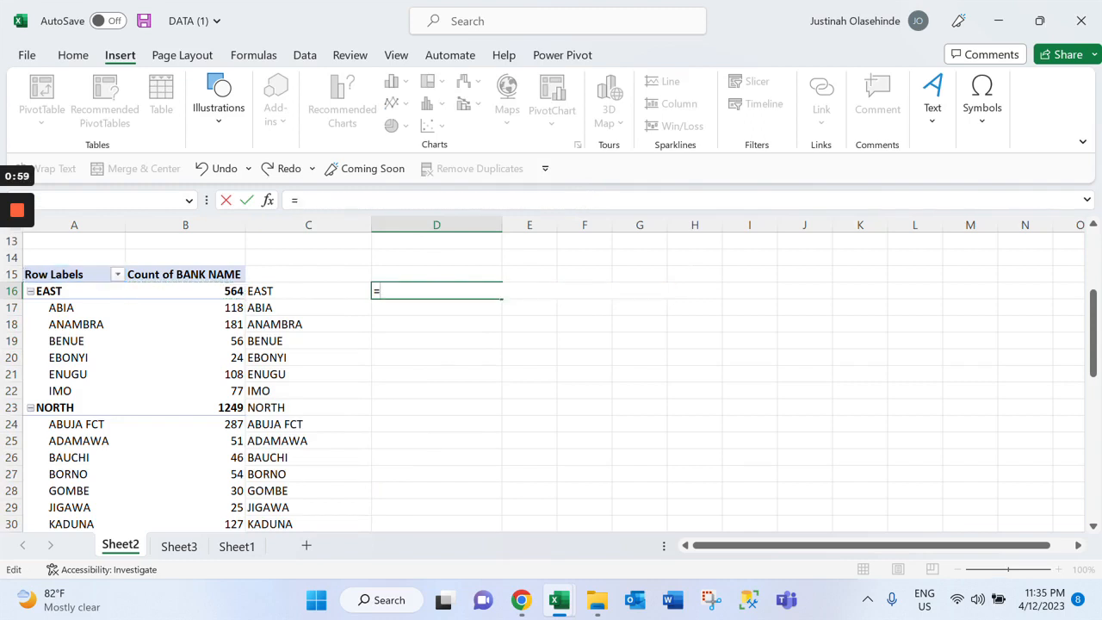
left_click(185, 291)
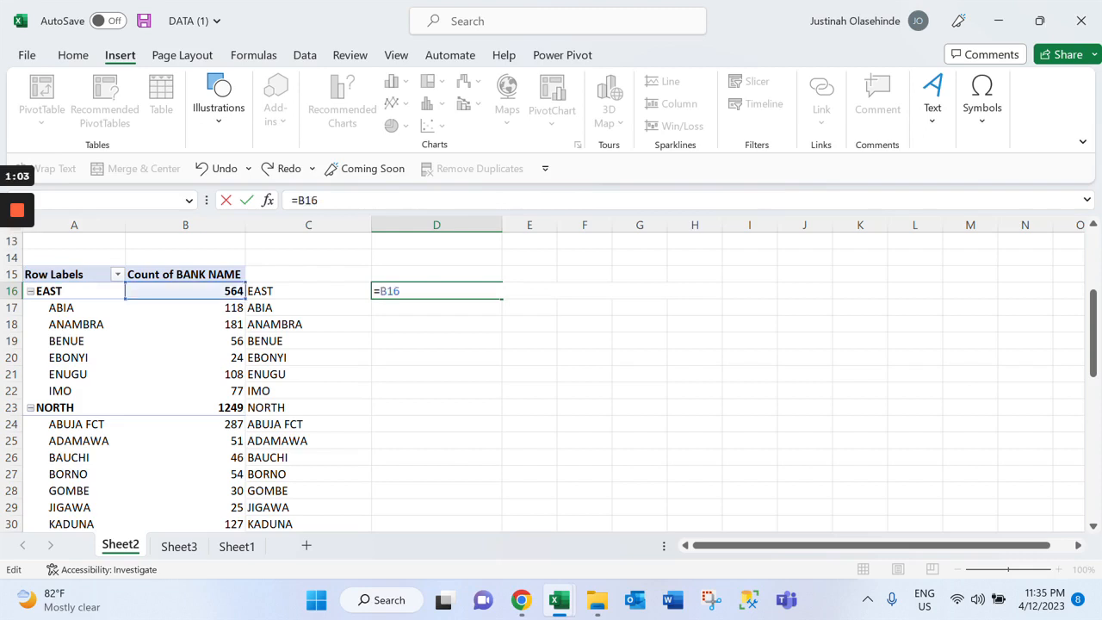
key("Return")
Fill the count formula in D16 down column D alongside the labels and narrow columns C and D
left_click(436, 291)
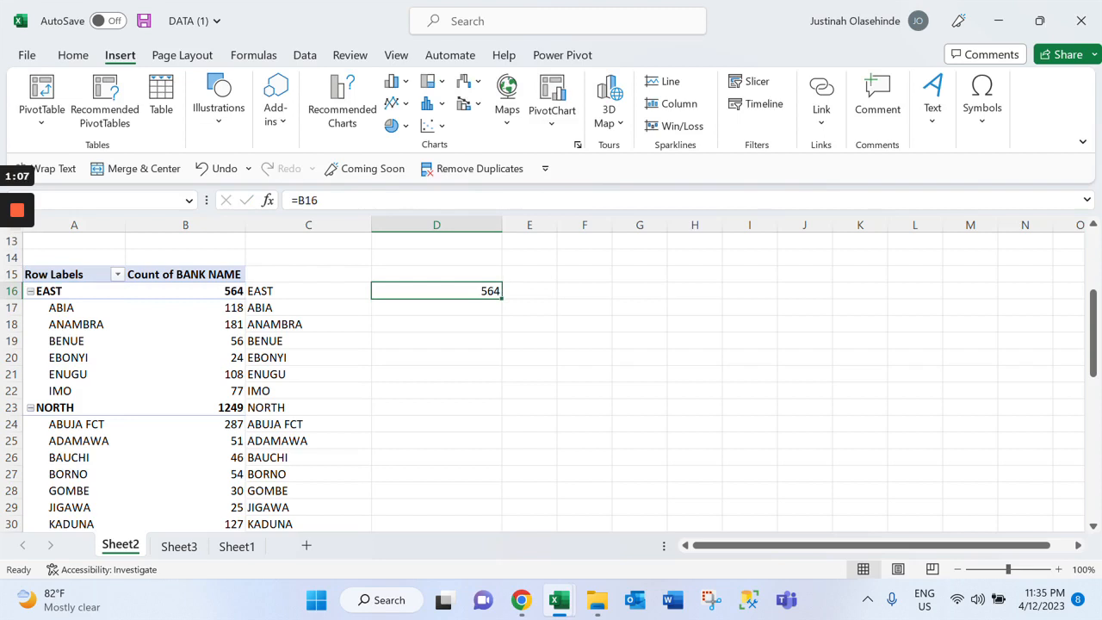
double_click(502, 299)
left_click_drag(372, 224, 342, 225)
left_click_drag(472, 225, 411, 225)
left_click(293, 291)
left_click_drag(292, 291, 378, 391)
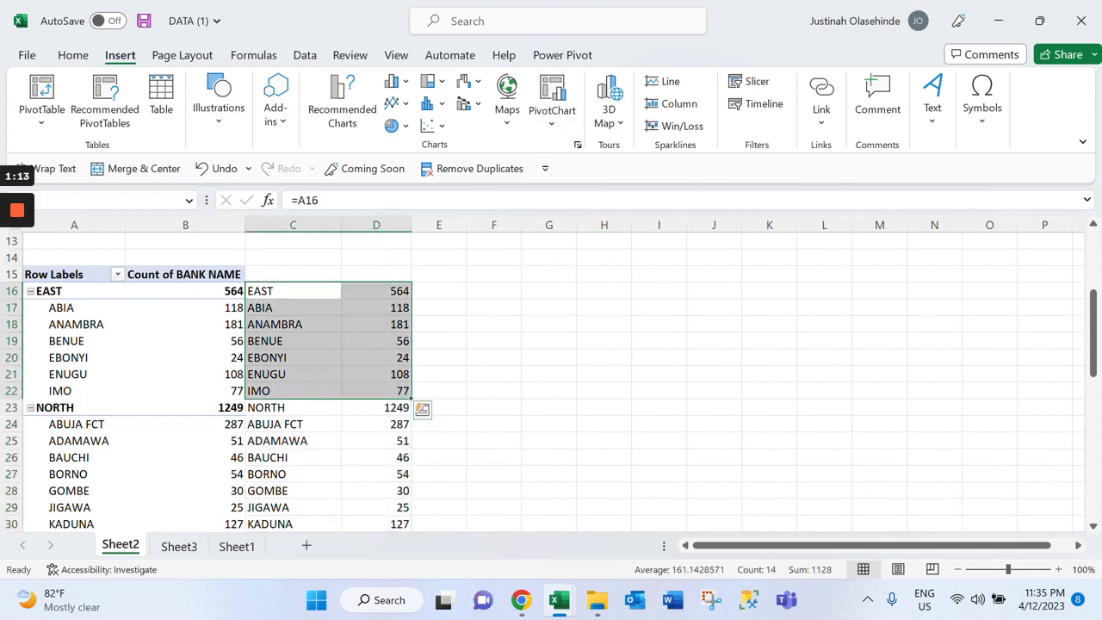
left_click_drag(292, 307, 376, 391)
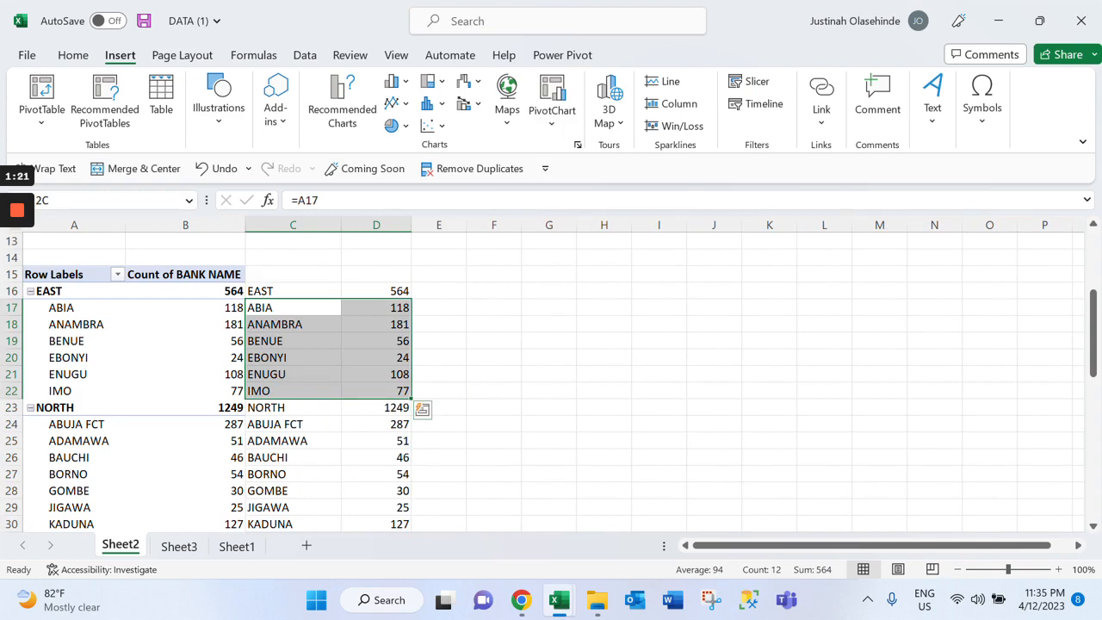
Fill the EAST label and total cells, C16:D16, with blue
left_click_drag(292, 291, 376, 291)
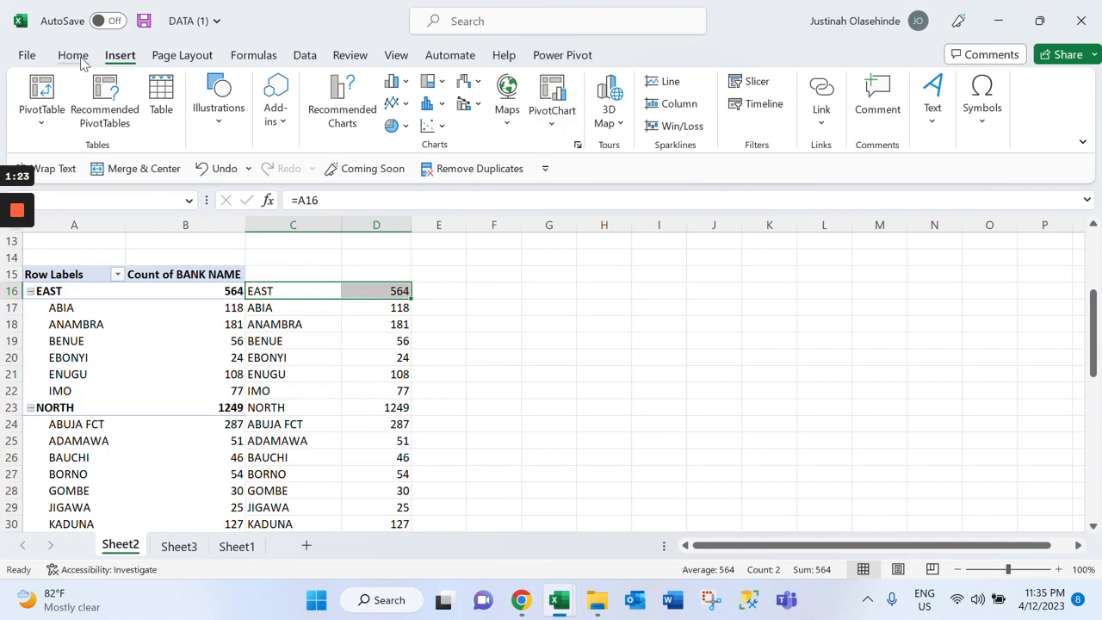
left_click(73, 55)
left_click(284, 124)
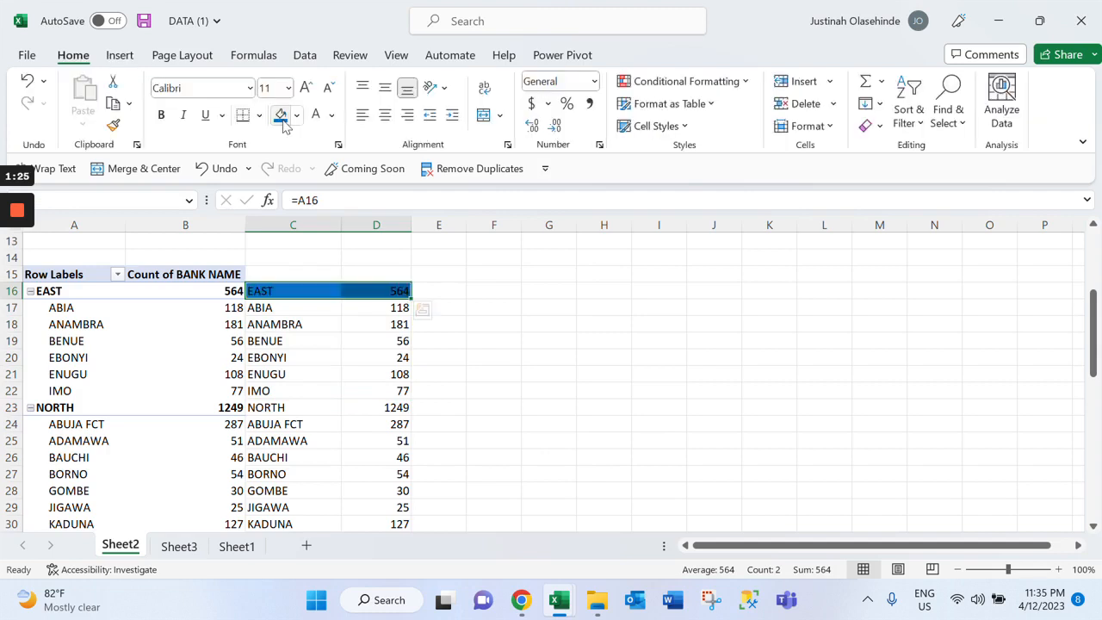
Copy the blue fill from the EAST cells to the NORTH cells C23:D23 and the WEST cells C50:D50 with Format Painter
left_click(113, 125)
left_click_drag(284, 407, 377, 407)
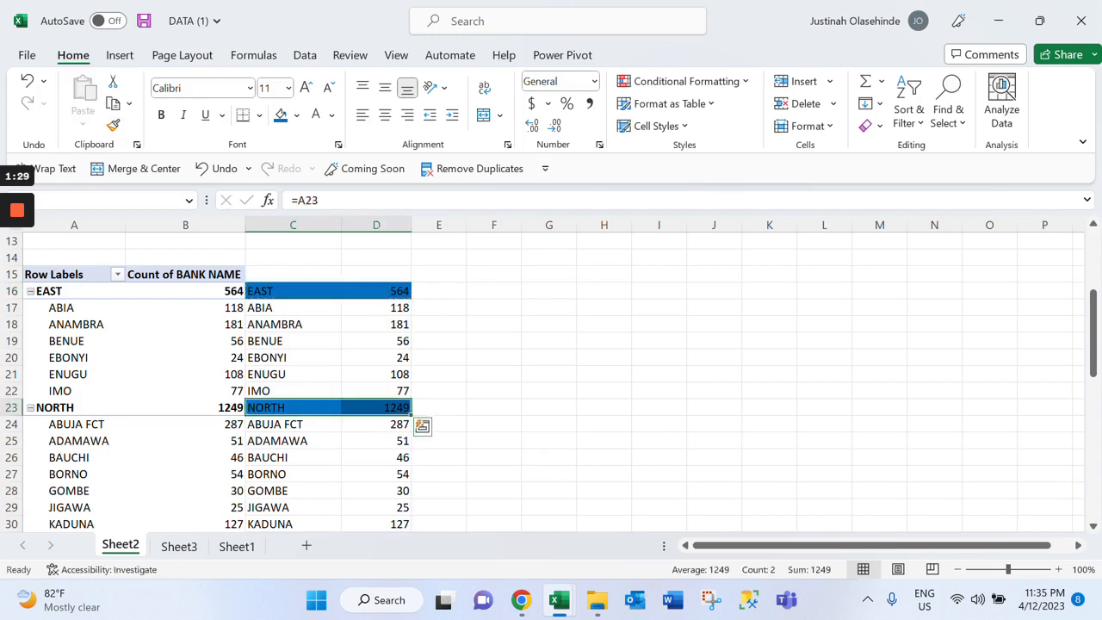
scroll(376, 407, "down", 9)
scroll(376, 379, "up", 1)
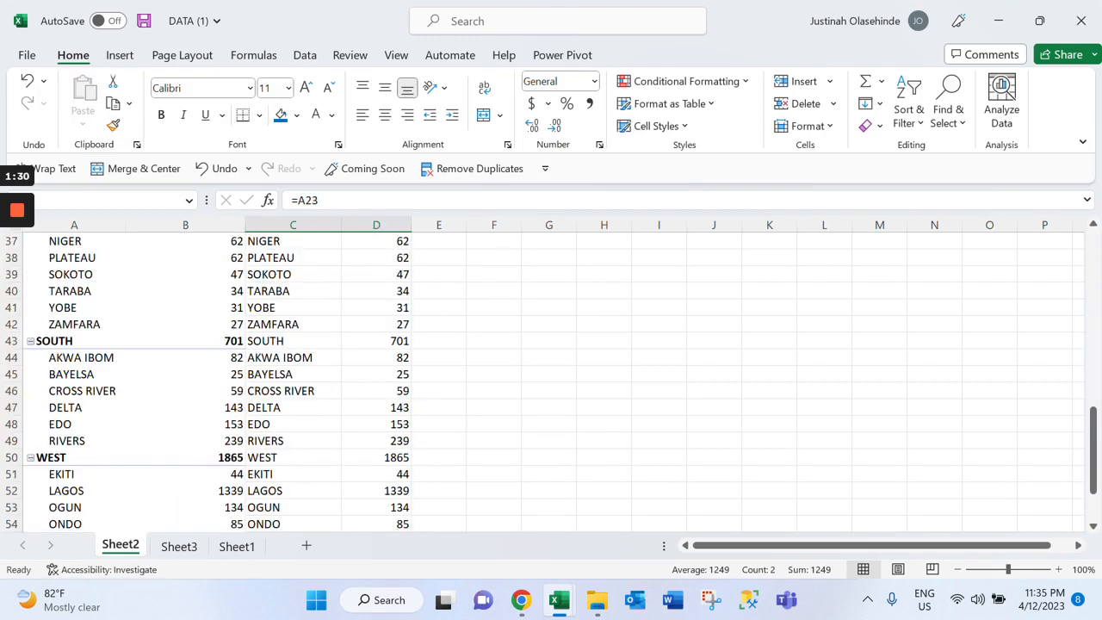
scroll(376, 379, "down", 1)
left_click_drag(293, 390, 377, 391)
scroll(293, 379, "up", 5)
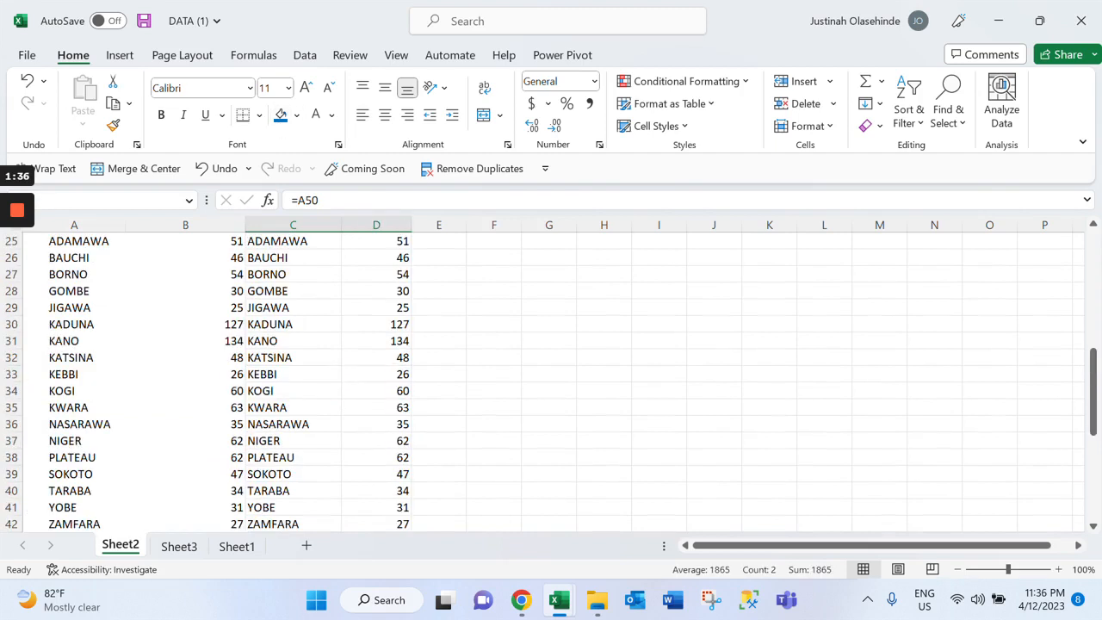
scroll(293, 379, "down", 5)
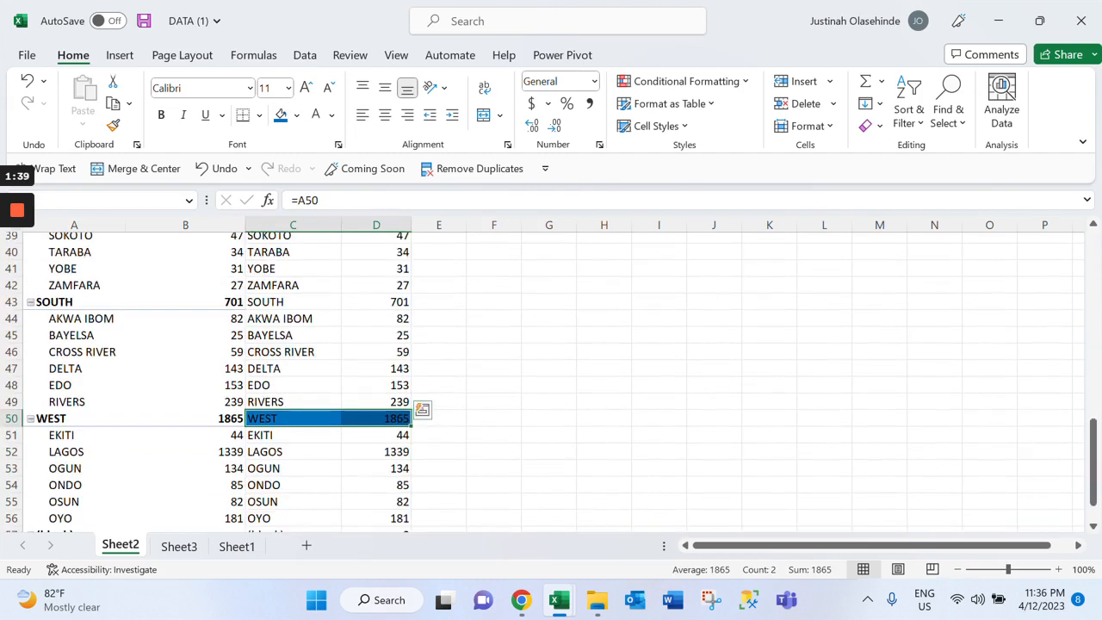
Fill the SOUTH label and total cells, C43:D43, with the same blue
scroll(215, 379, "up", 1)
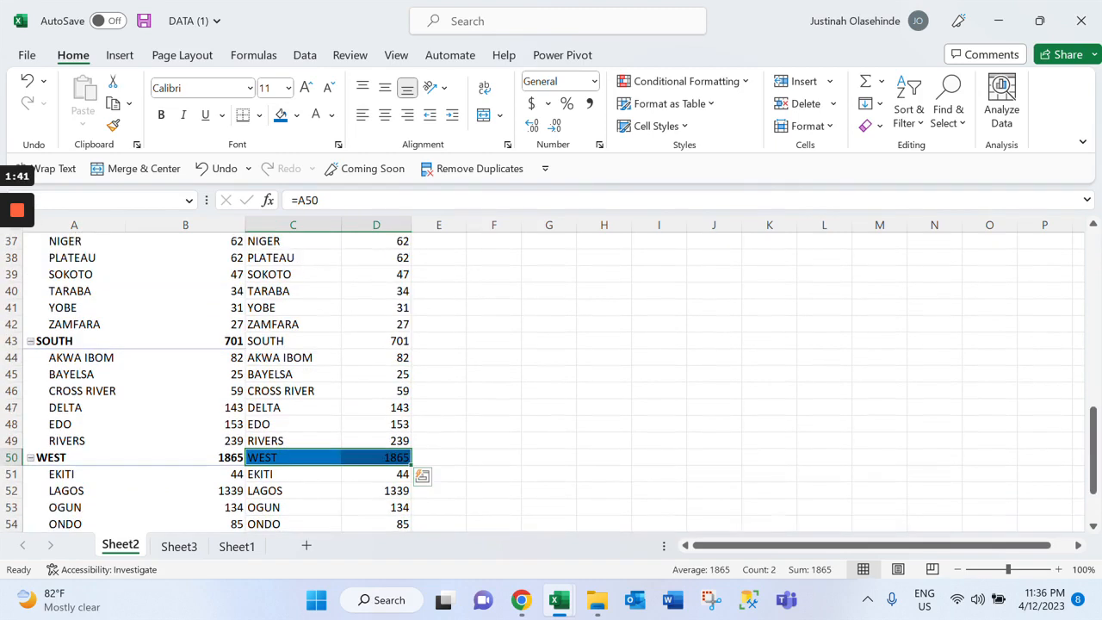
left_click_drag(292, 341, 376, 341)
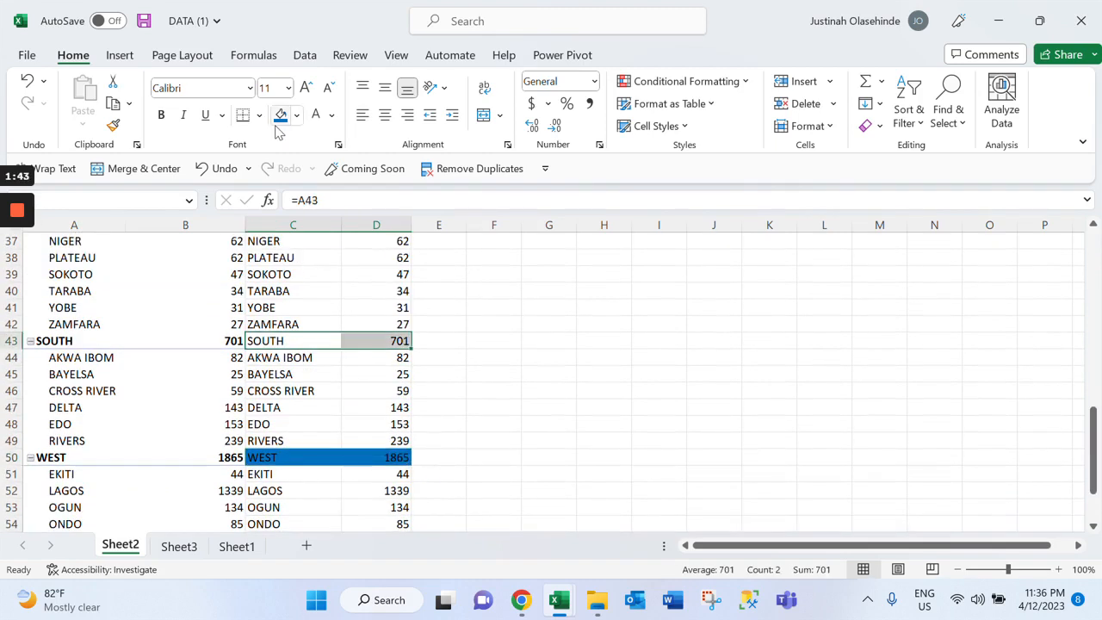
left_click(280, 115)
Insert a Filled Map chart from the East states' data in C17:D22 and move it clear of columns C and D
scroll(422, 360, "up", 9)
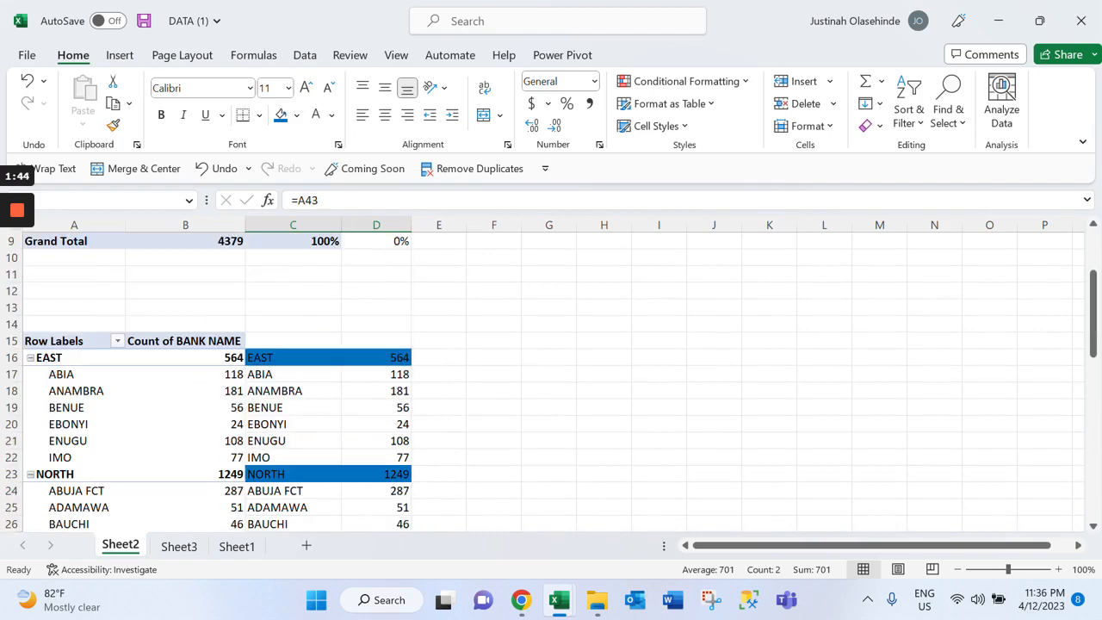
scroll(215, 379, "down", 3)
scroll(215, 379, "up", 4)
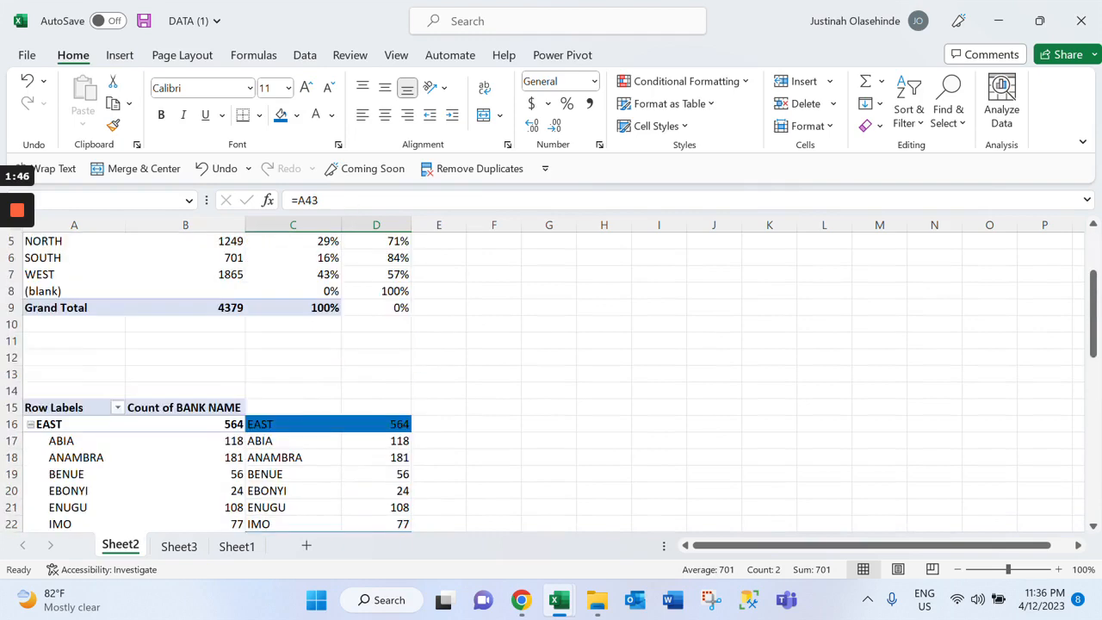
scroll(215, 379, "down", 3)
left_click_drag(284, 307, 379, 391)
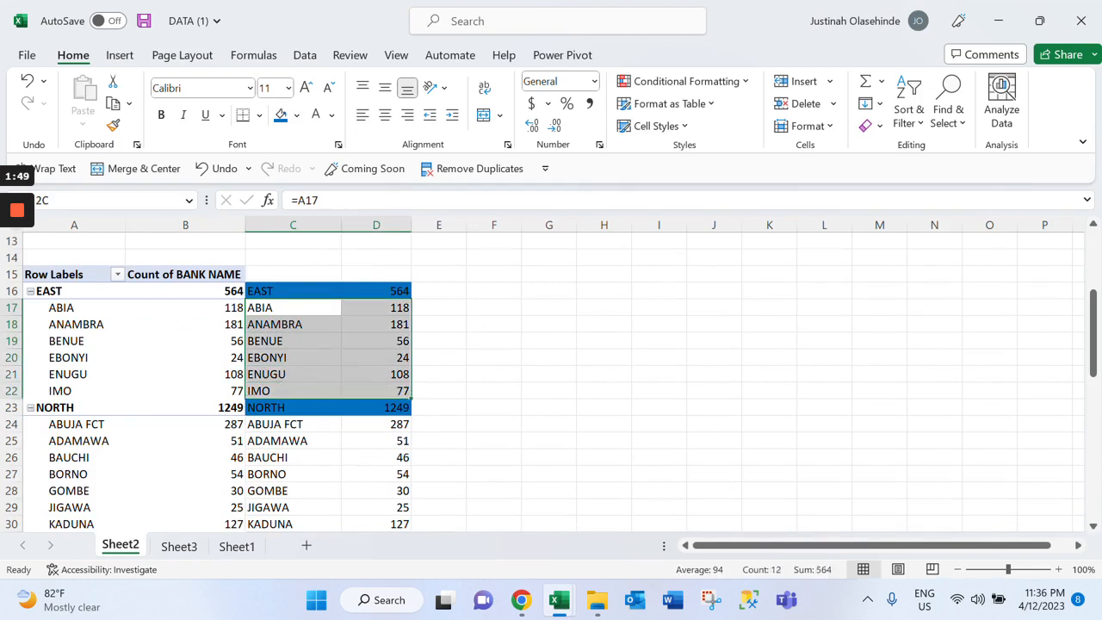
left_click(293, 307)
left_click_drag(293, 308, 379, 391)
left_click(121, 57)
left_click(507, 112)
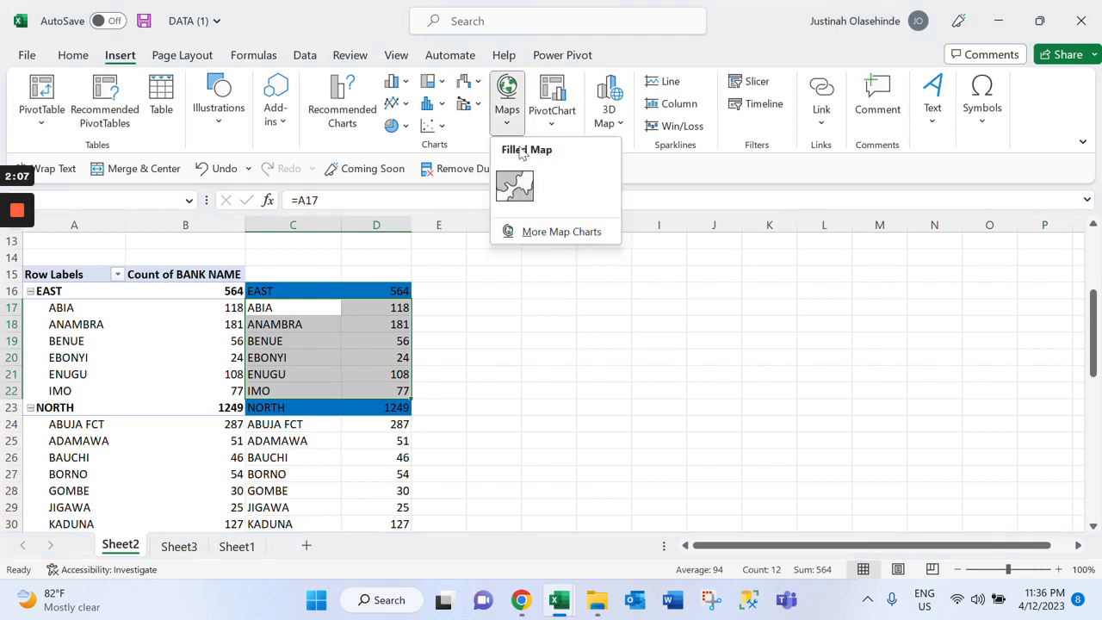
left_click(516, 183)
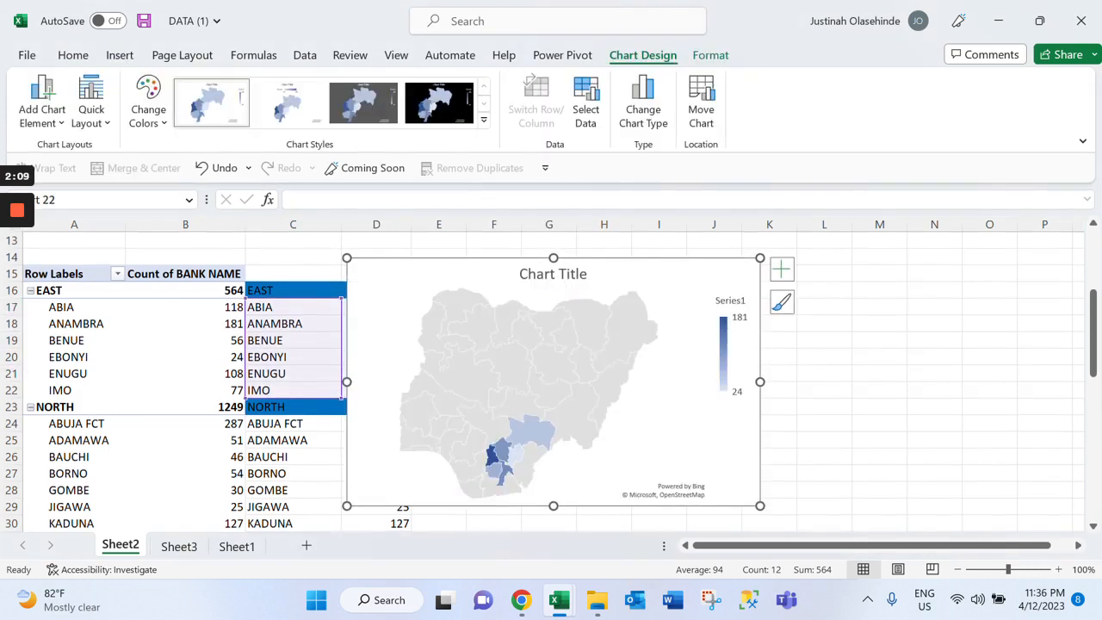
left_click_drag(620, 283, 747, 268)
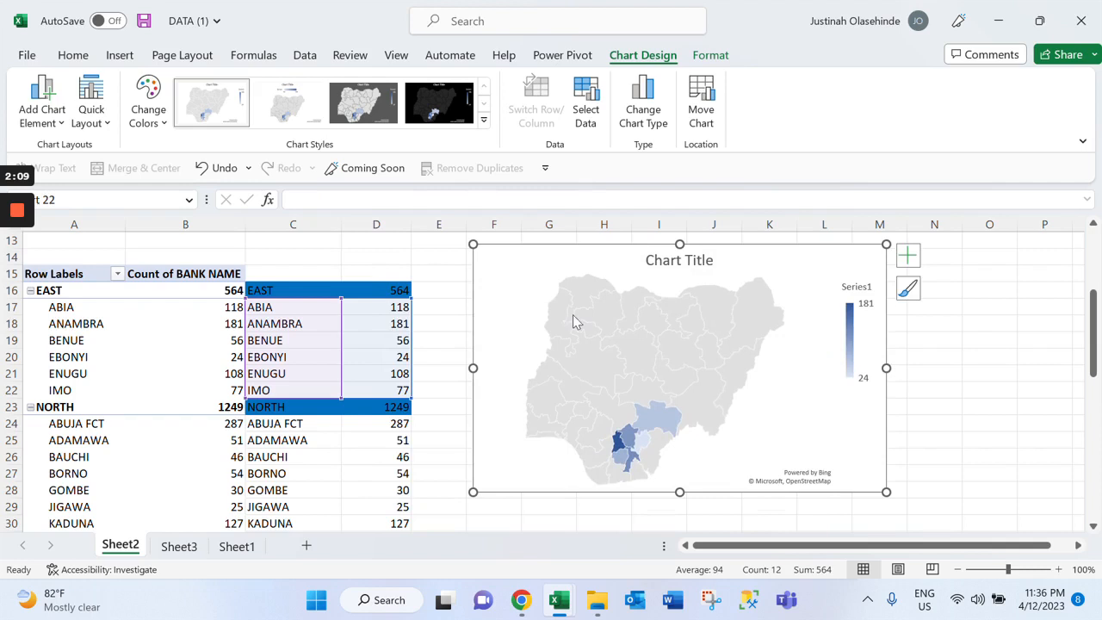
Format the East map series with map area Only regions with data and map labels Show all
scroll(603, 327, "down", 2)
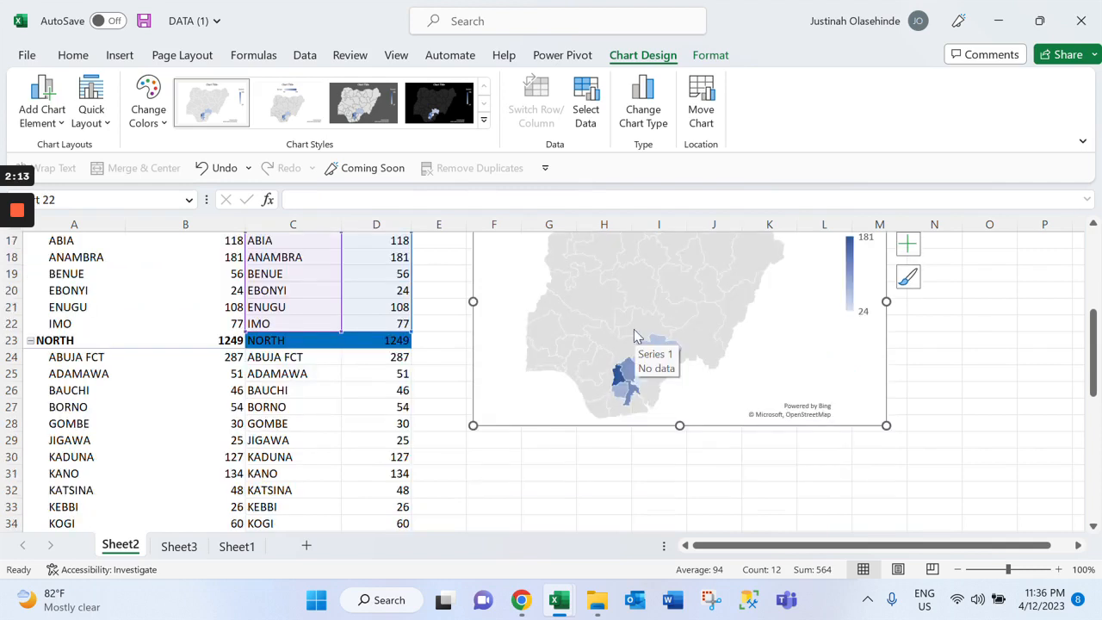
scroll(633, 329, "up", 2)
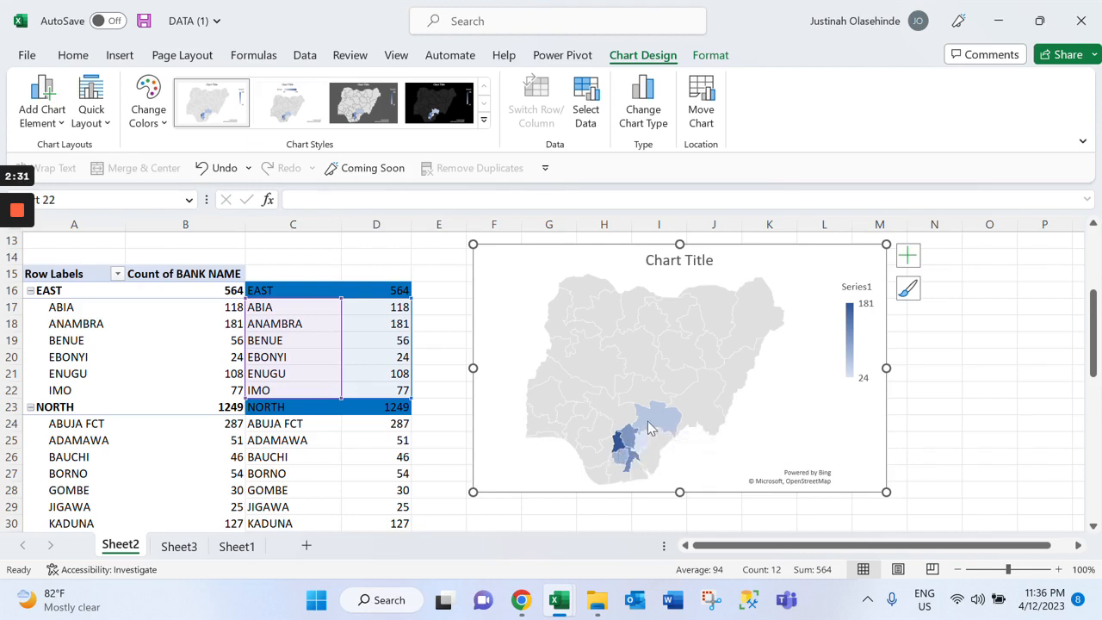
mouse_move(628, 442)
left_click(652, 433)
right_click(652, 433)
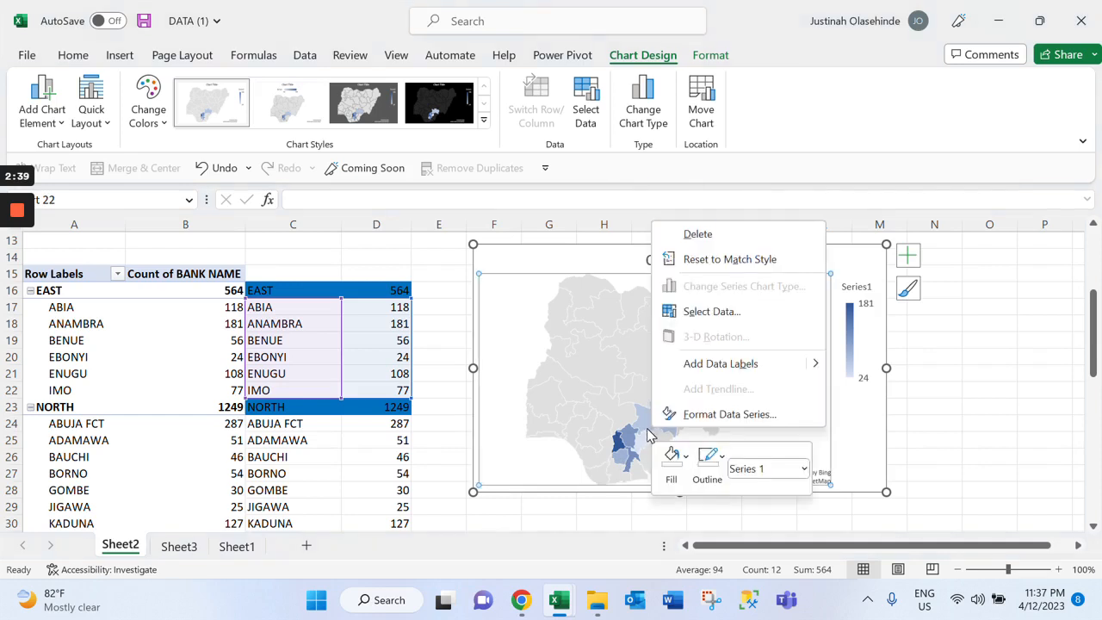
left_click(704, 416)
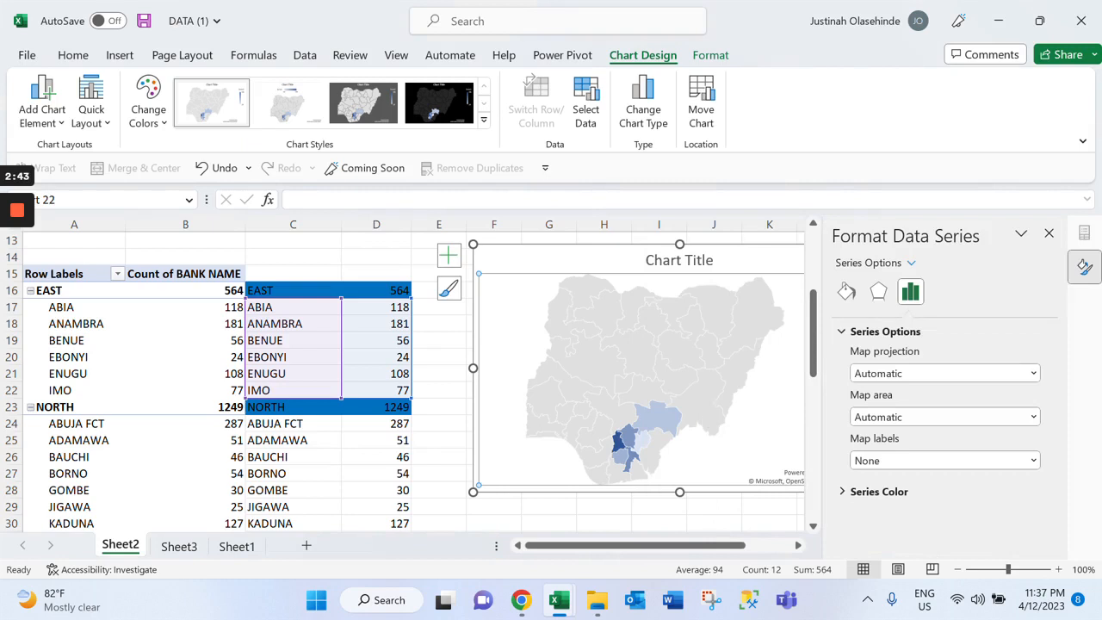
left_click(904, 417)
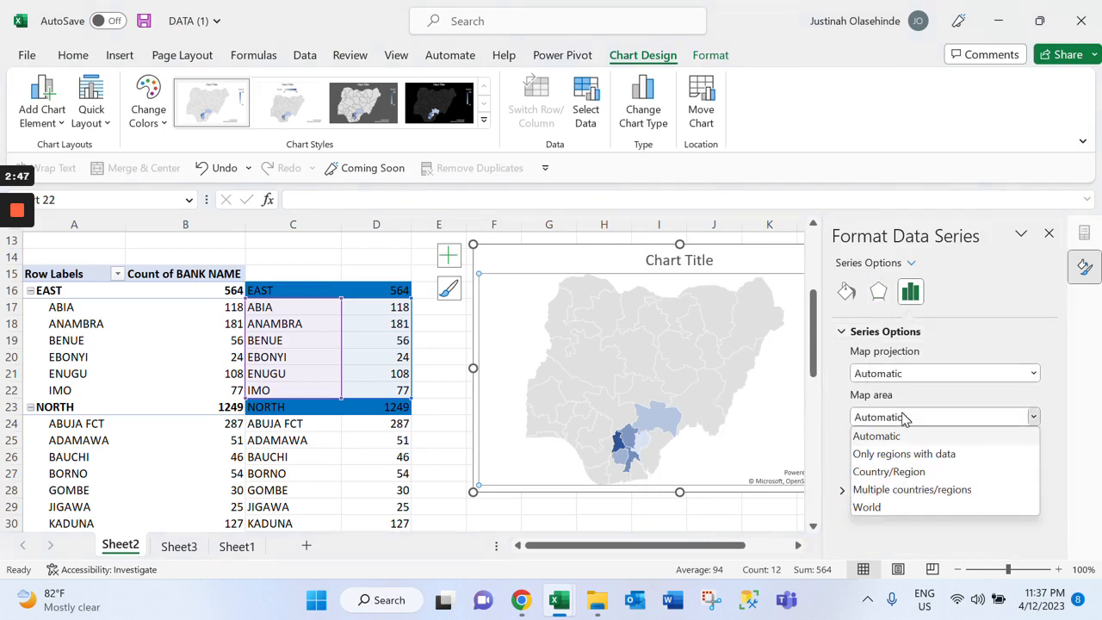
left_click(911, 456)
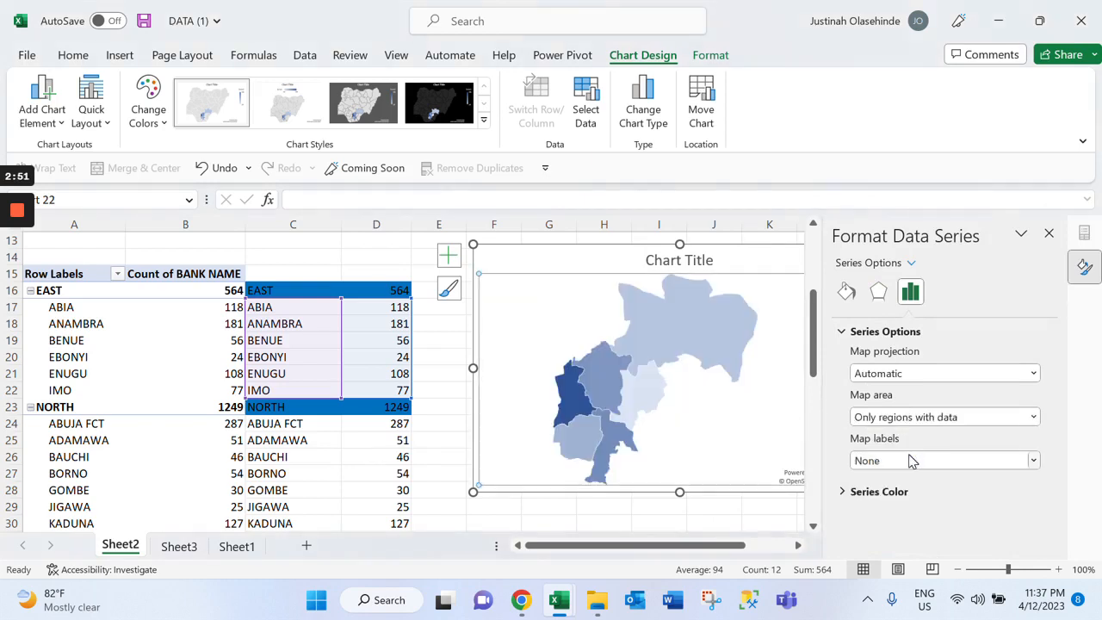
left_click(916, 465)
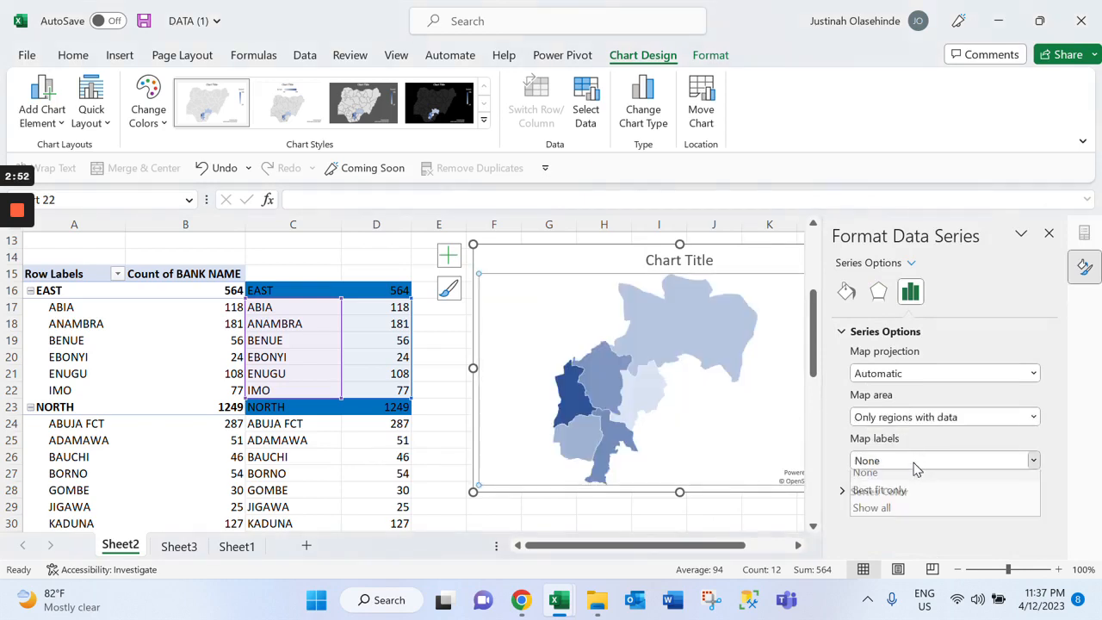
left_click(897, 516)
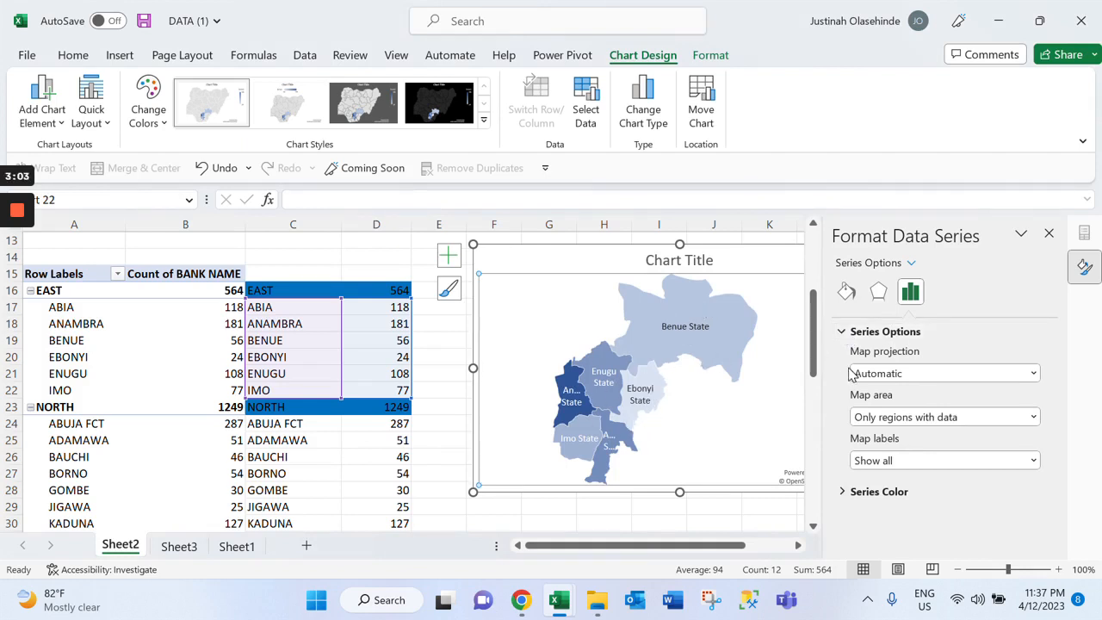
Set both the minimum and maximum series colors of the East map to standard blue and close the formatting pane
left_click(853, 334)
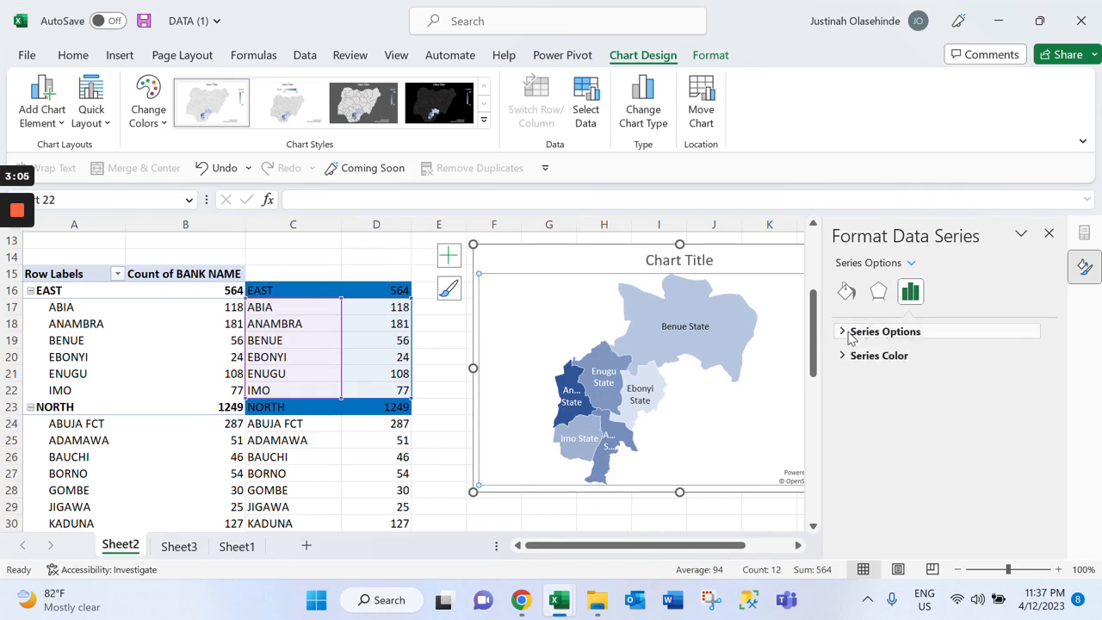
left_click(875, 358)
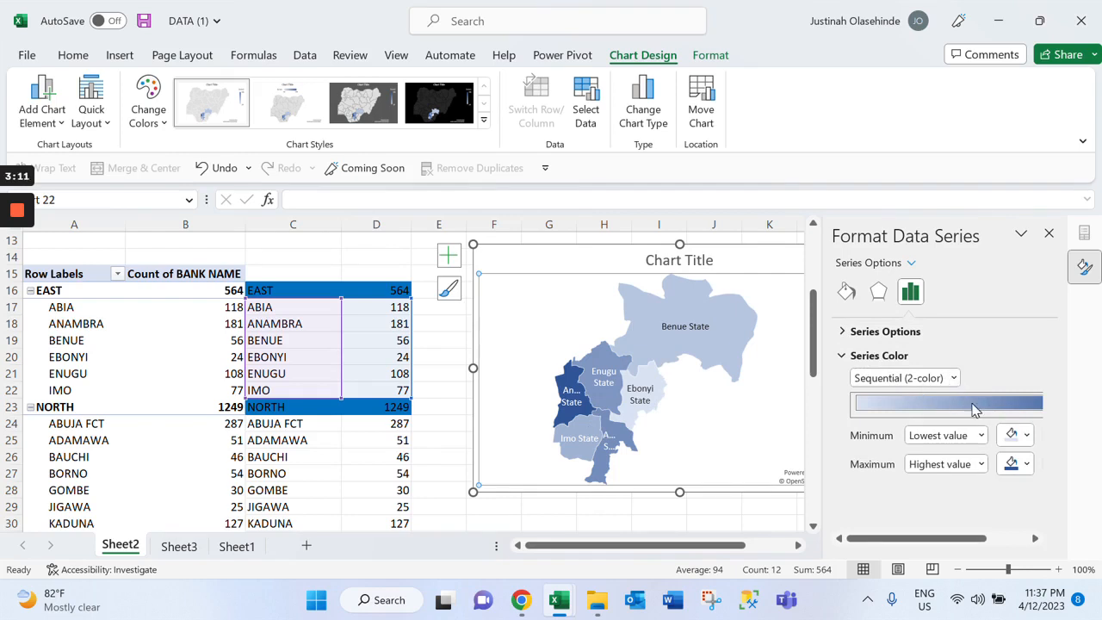
left_click(1018, 435)
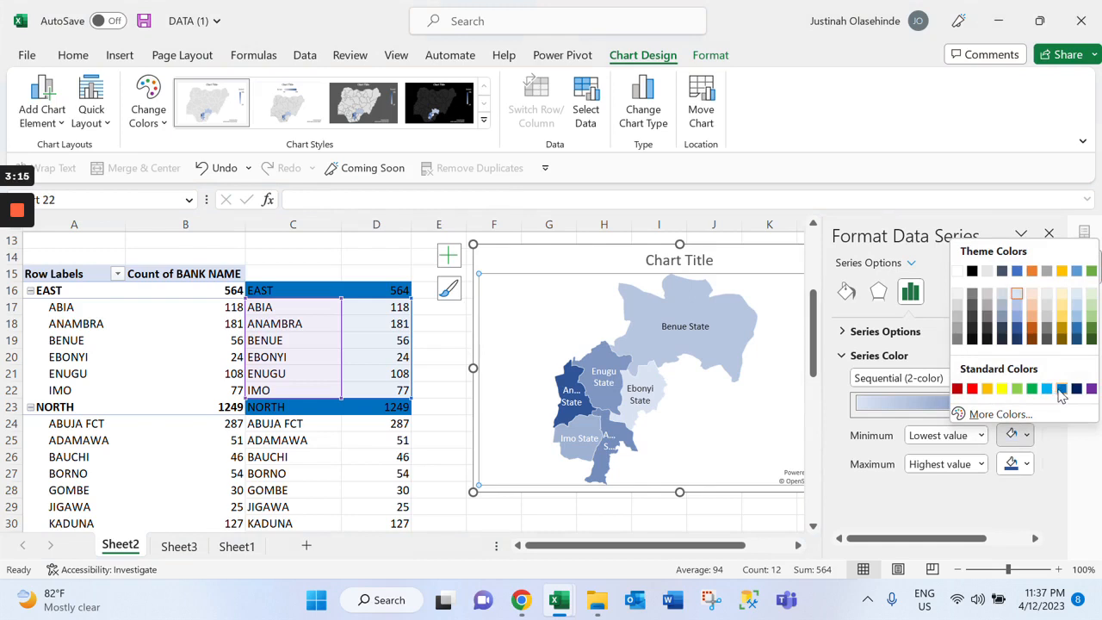
left_click(1060, 391)
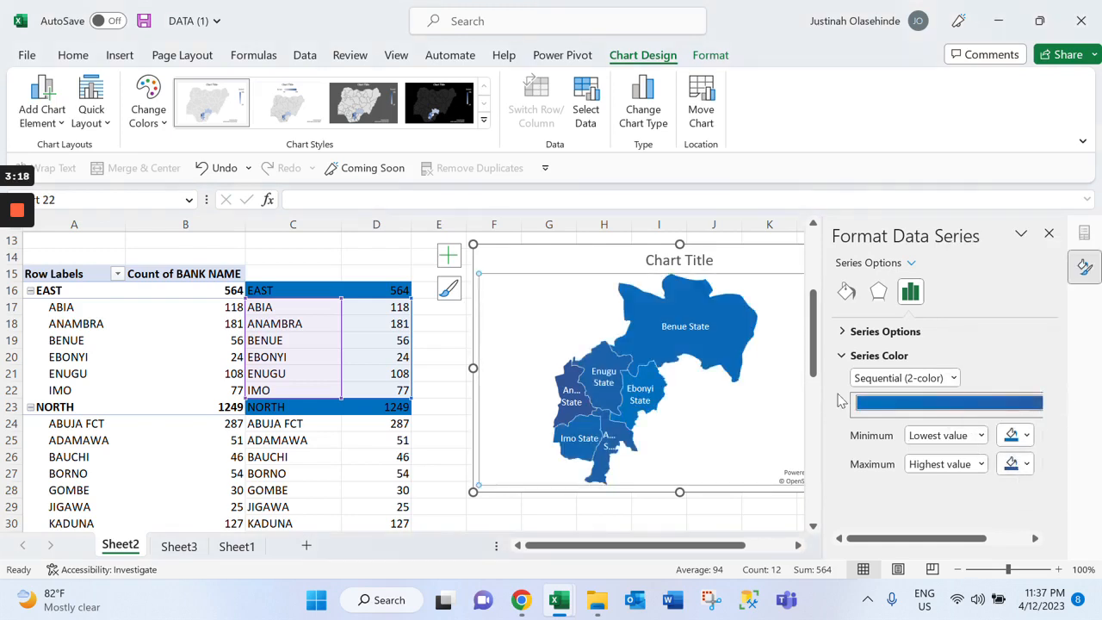
left_click(1025, 464)
left_click(1061, 418)
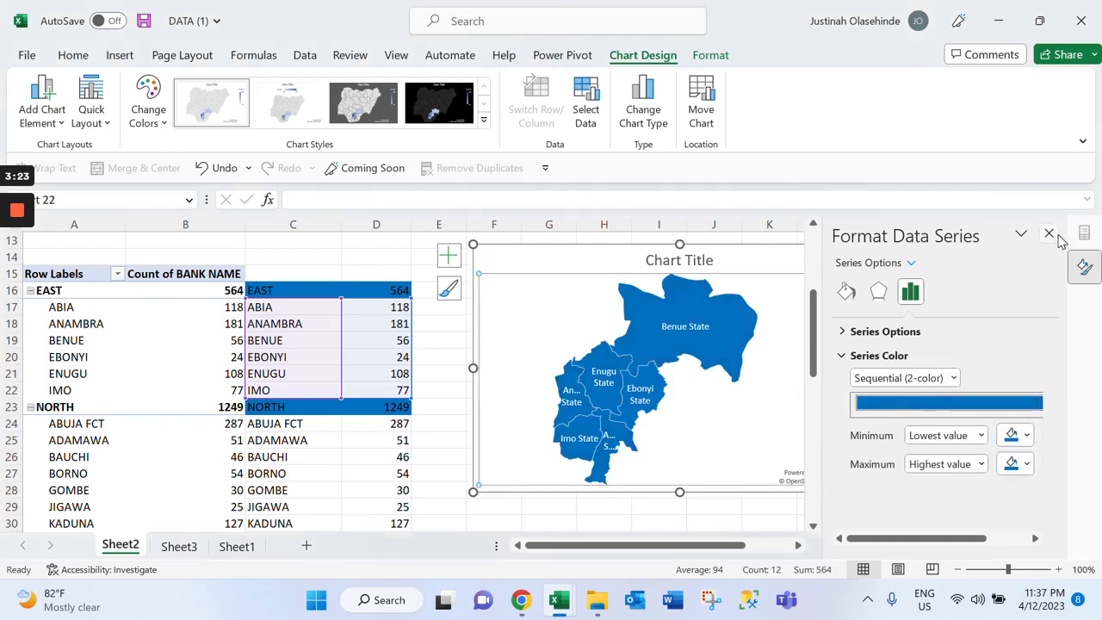
left_click(1048, 234)
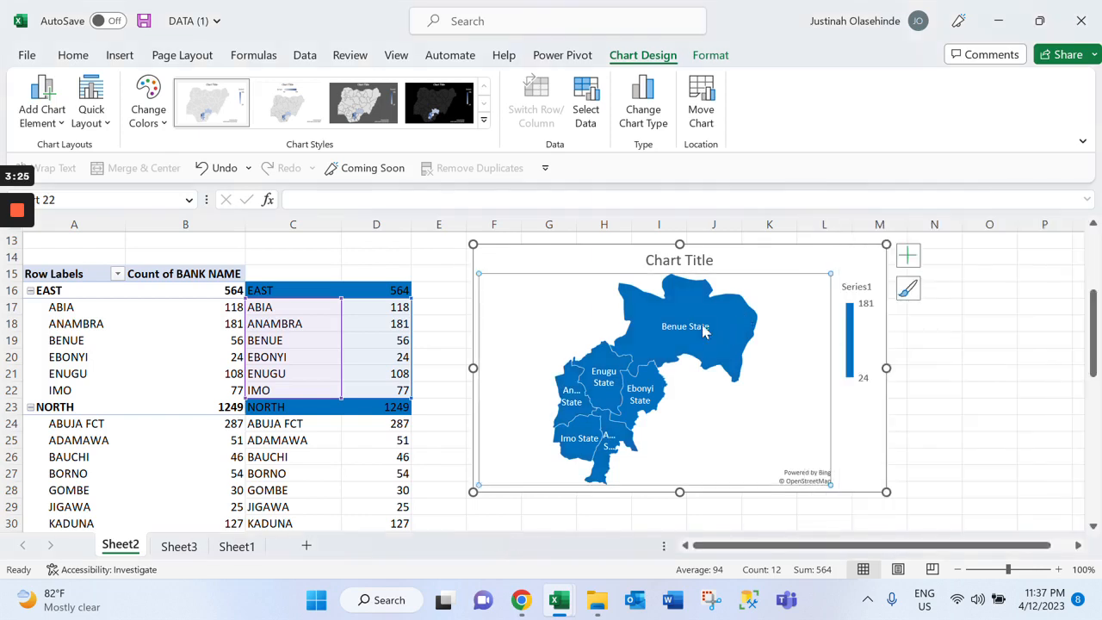
Remove the chart title and the legend from the East map chart
left_click(912, 257)
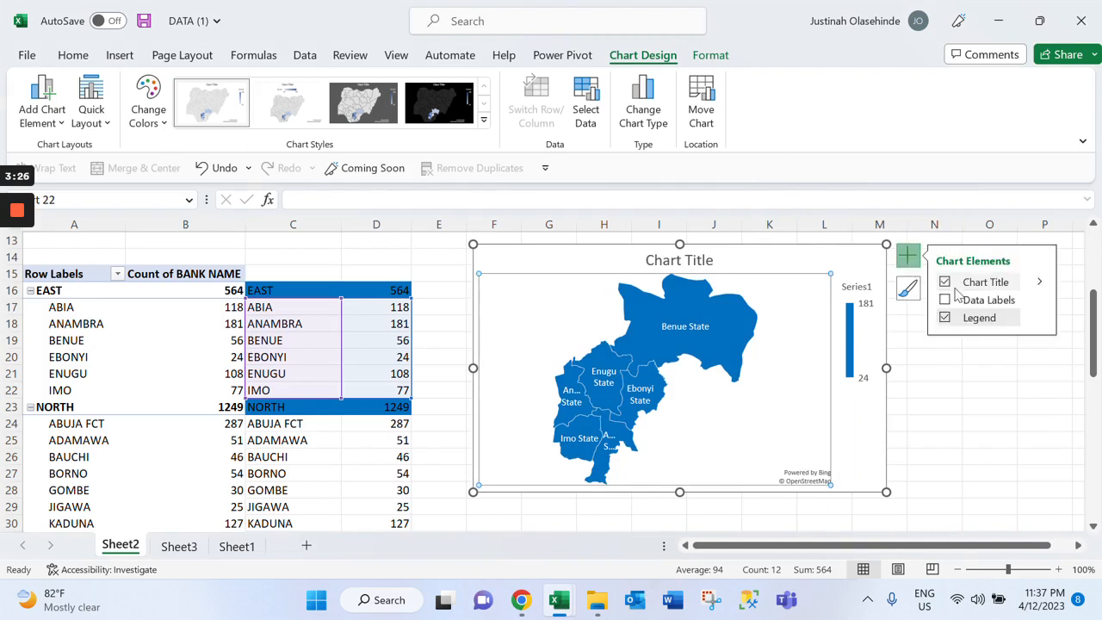
left_click(963, 284)
left_click(976, 317)
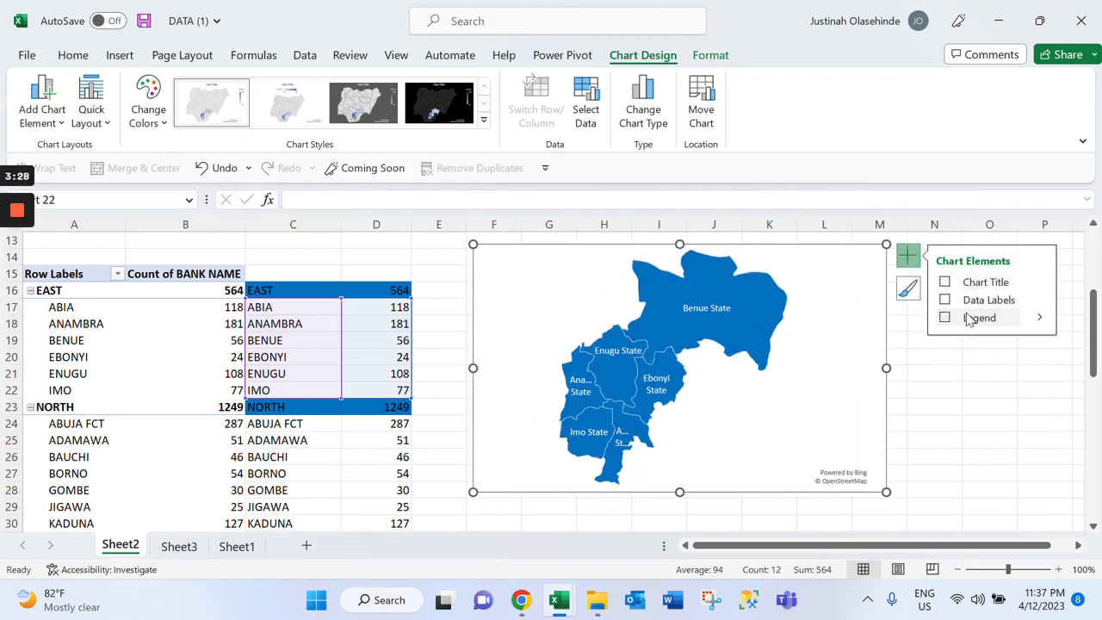
Set the East map series to No Outline
left_click(711, 55)
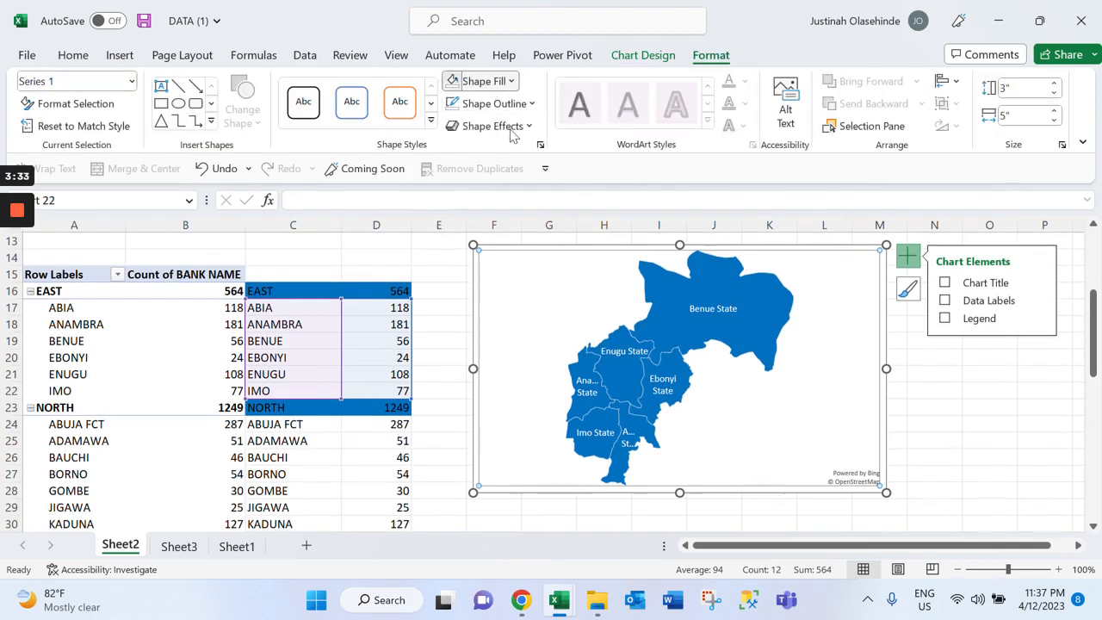
left_click(465, 81)
left_click(516, 297)
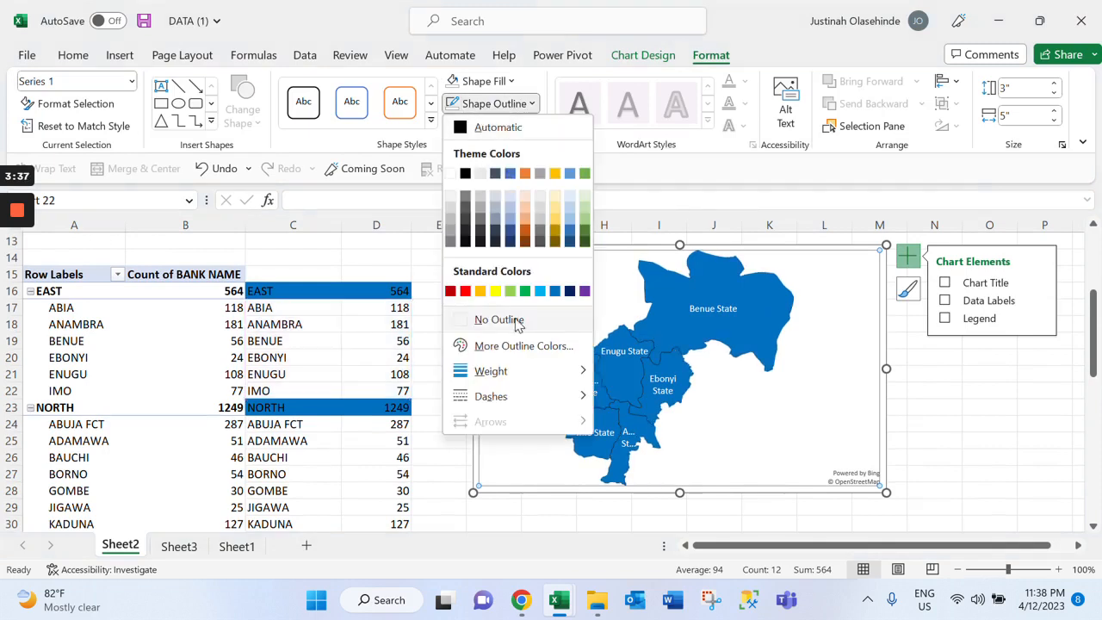
left_click(495, 319)
left_click(989, 389)
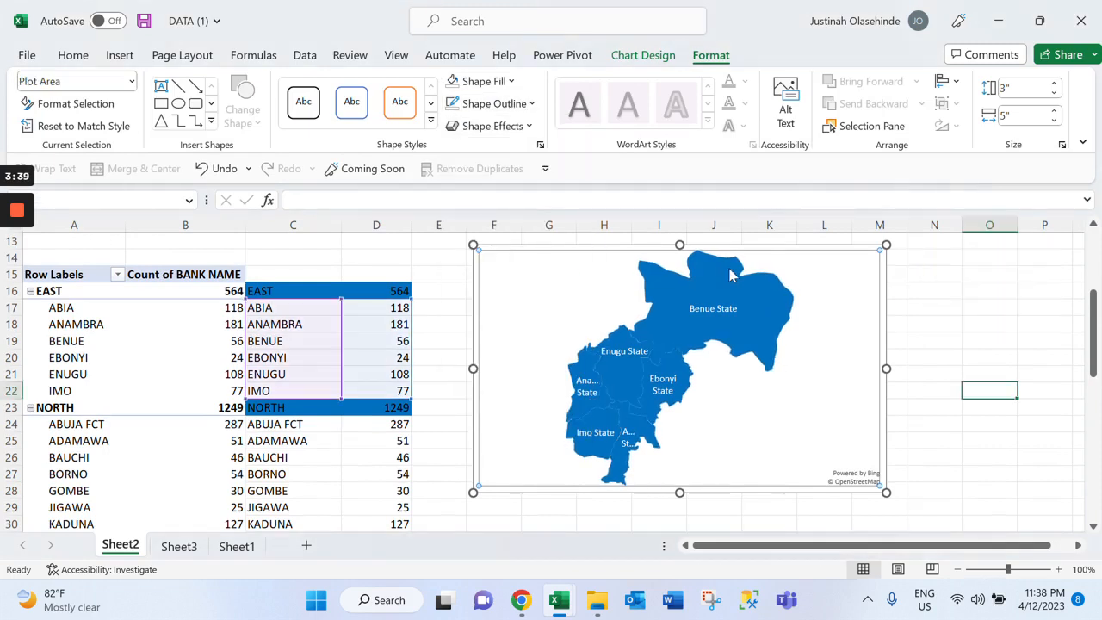
Add data labels to the East map series so each state carries its bank count
left_click(699, 322)
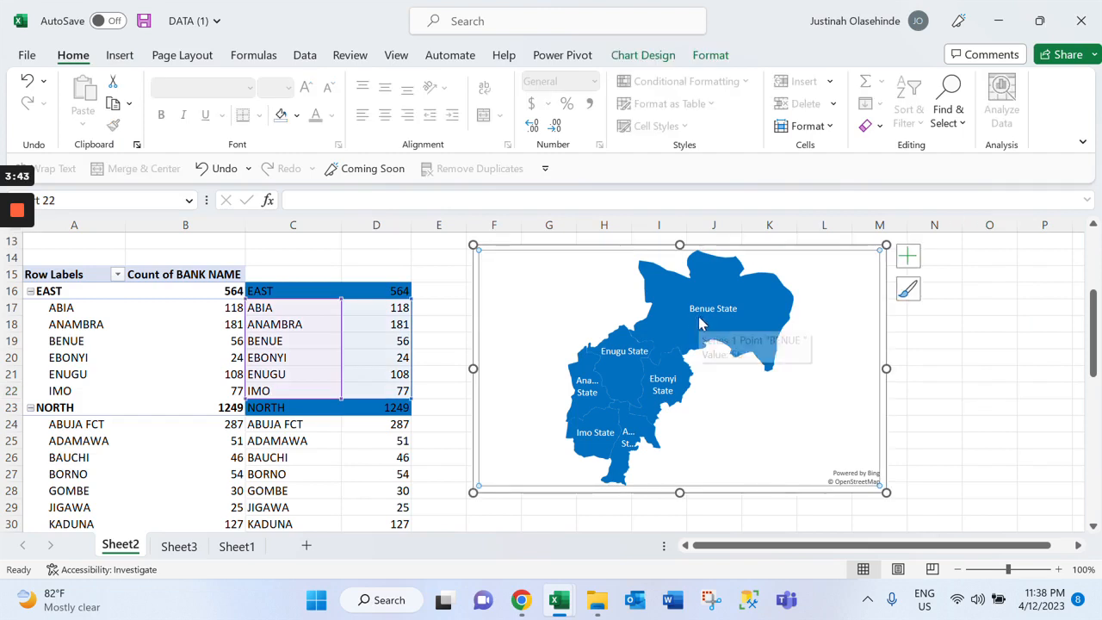
left_click(702, 318)
right_click(703, 312)
left_click(775, 504)
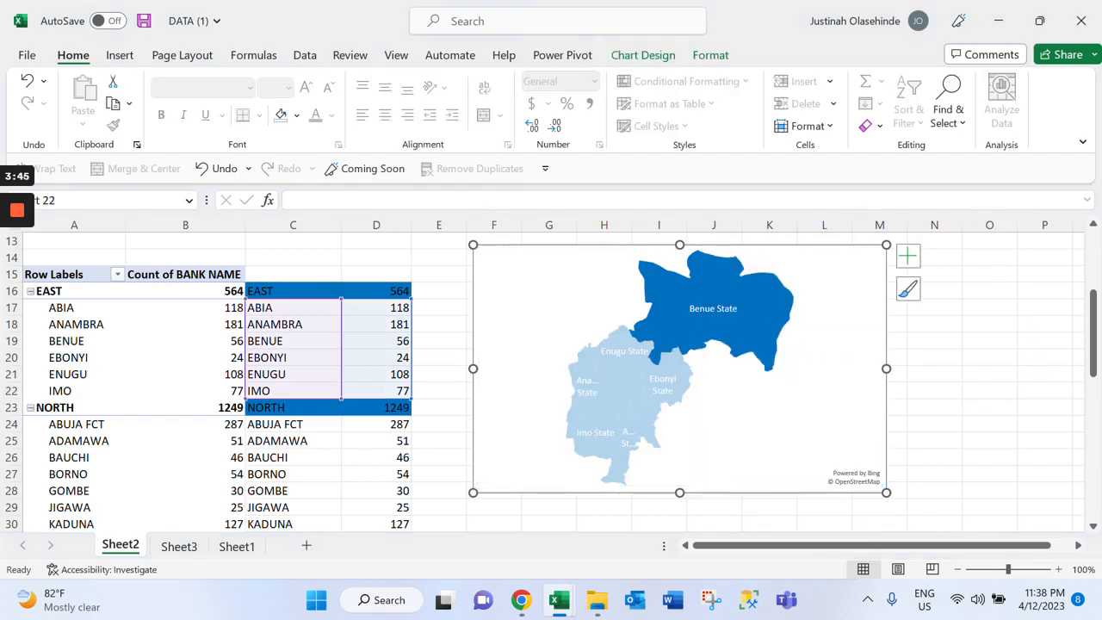
right_click(718, 347)
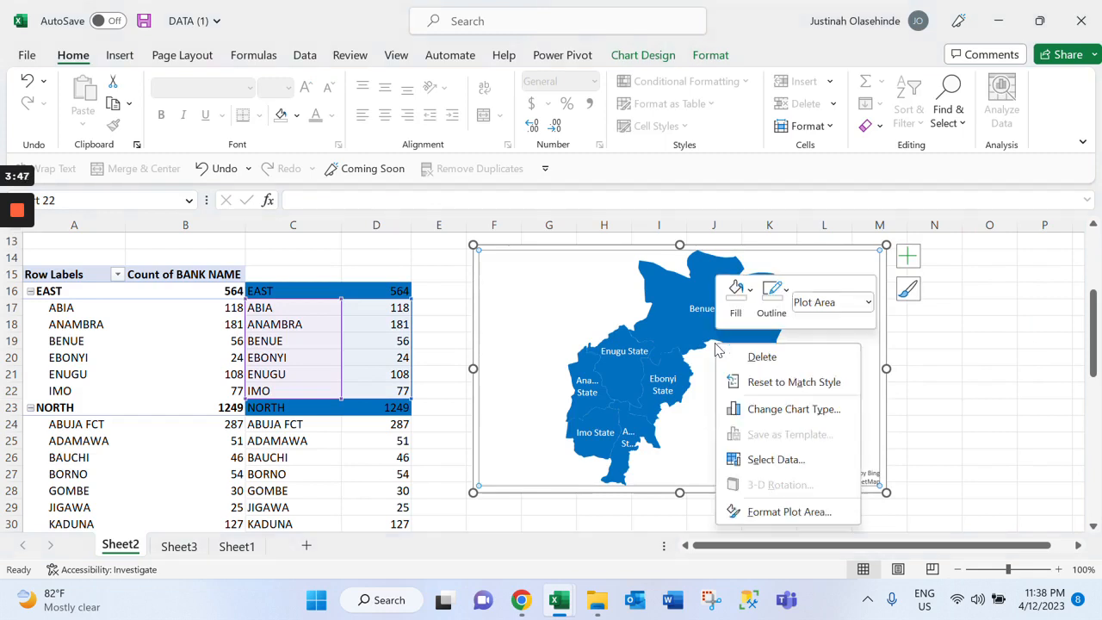
right_click(653, 351)
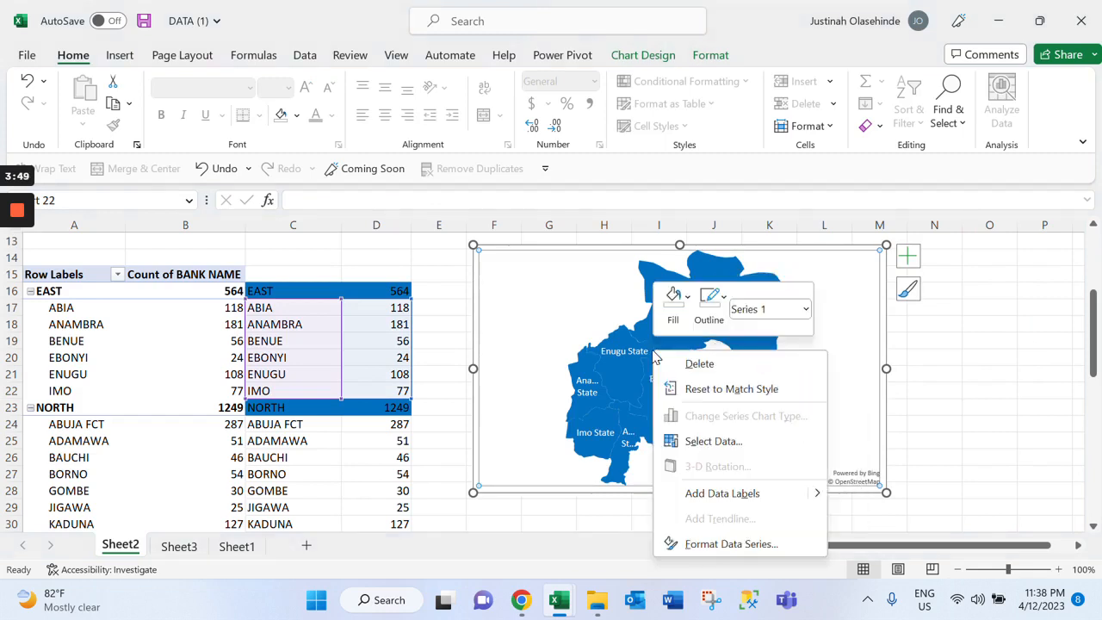
left_click(717, 494)
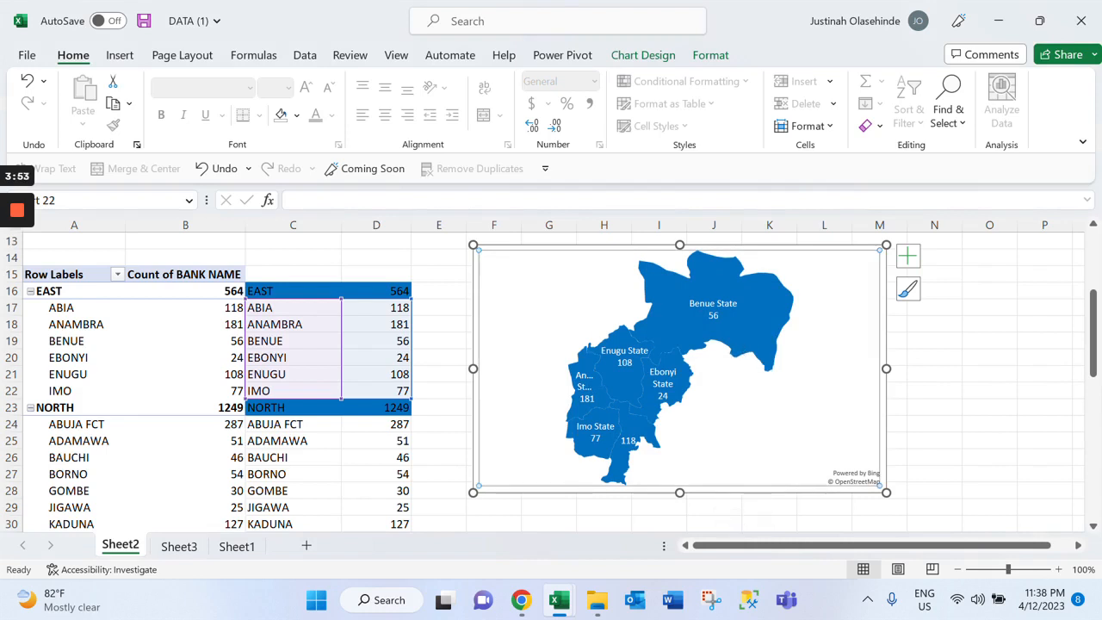
Make the East map chart taller to give the state labels more room
left_click_drag(684, 494, 686, 518)
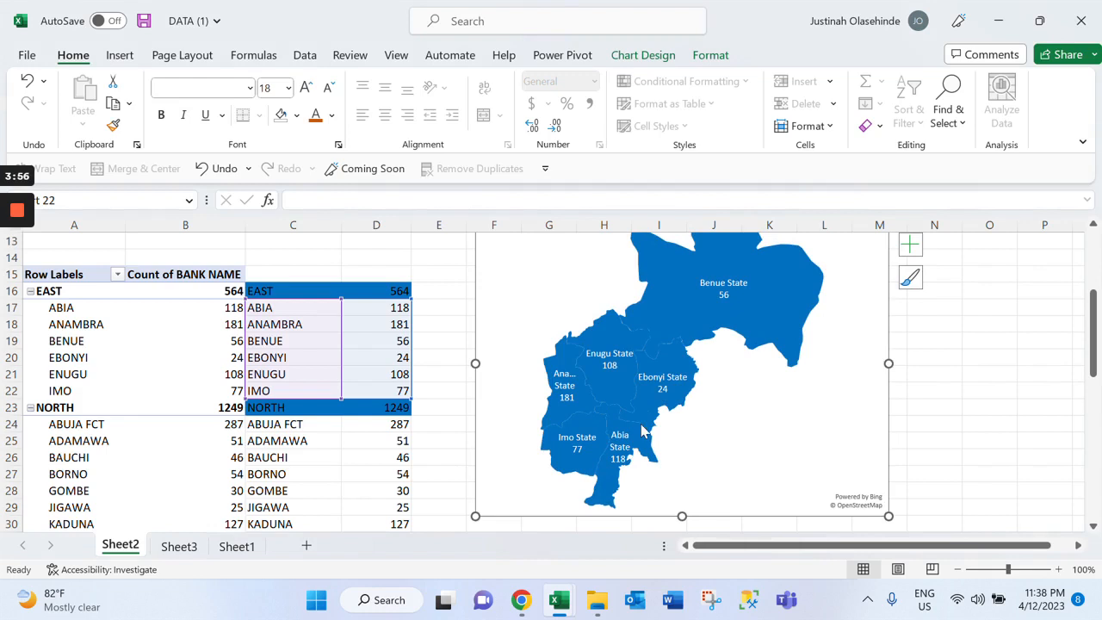
scroll(642, 430, "up", 2)
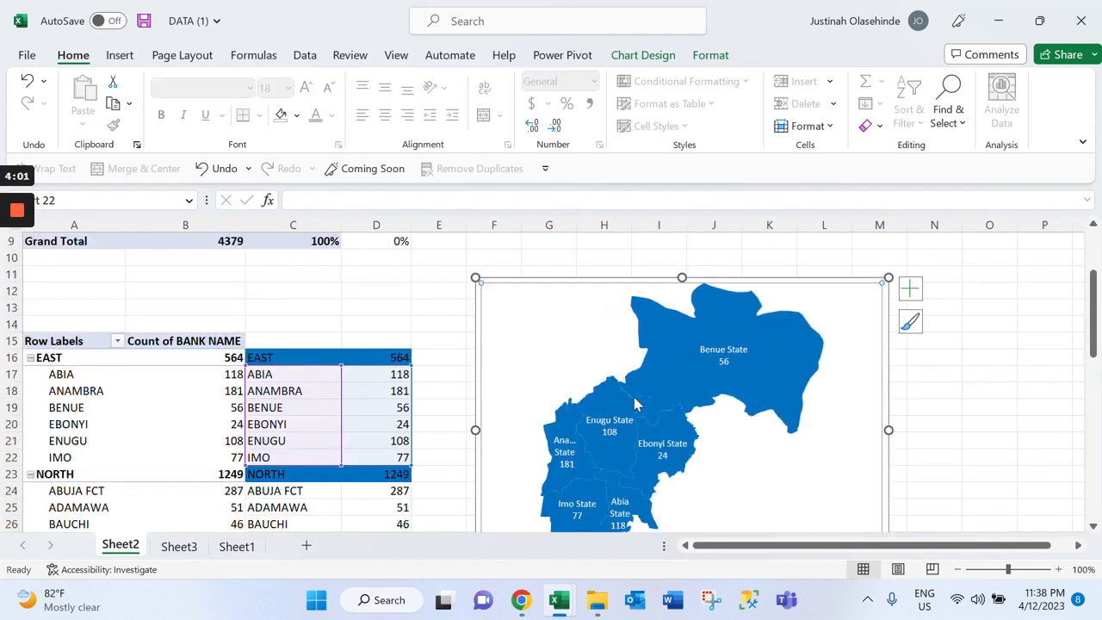
left_click(652, 411)
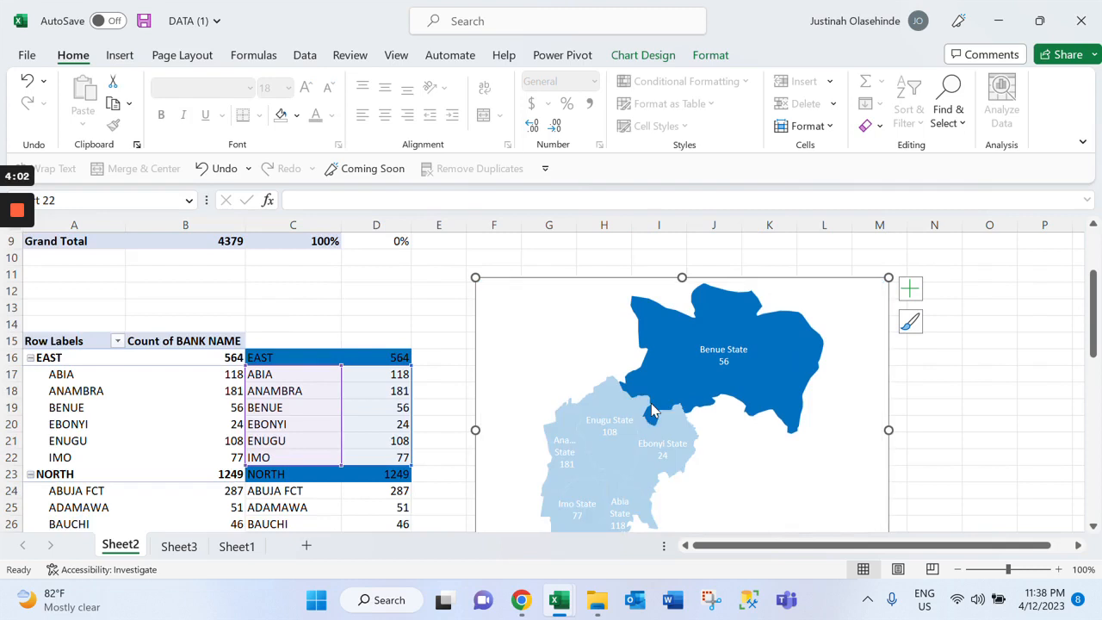
left_click(651, 411)
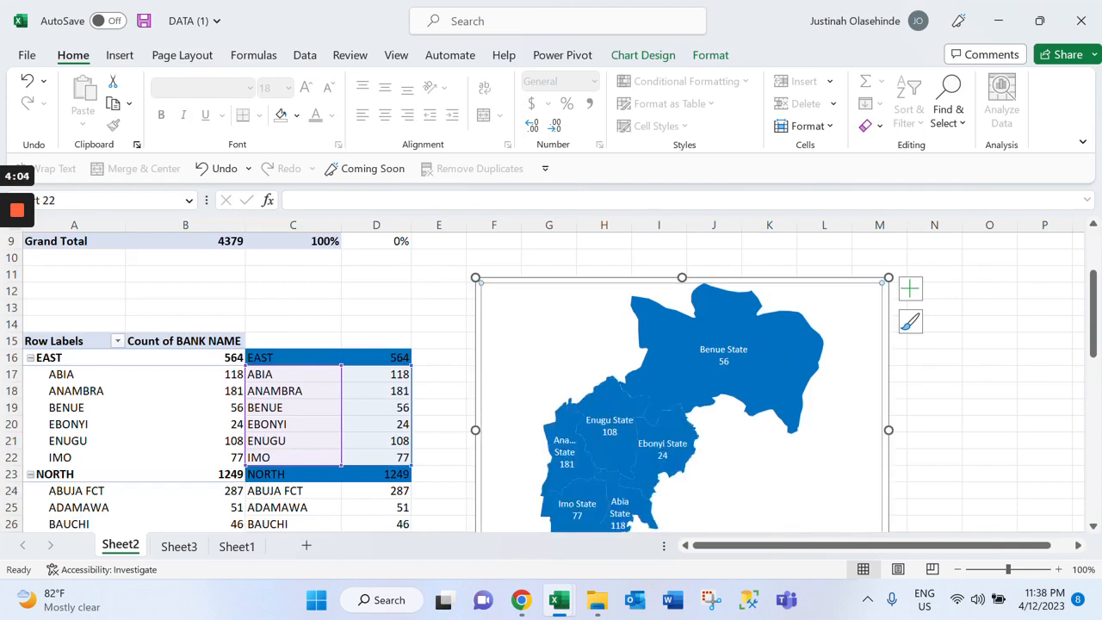
Give the East map series a solid border line with a width of 1 pt
right_click(683, 395)
left_click(762, 376)
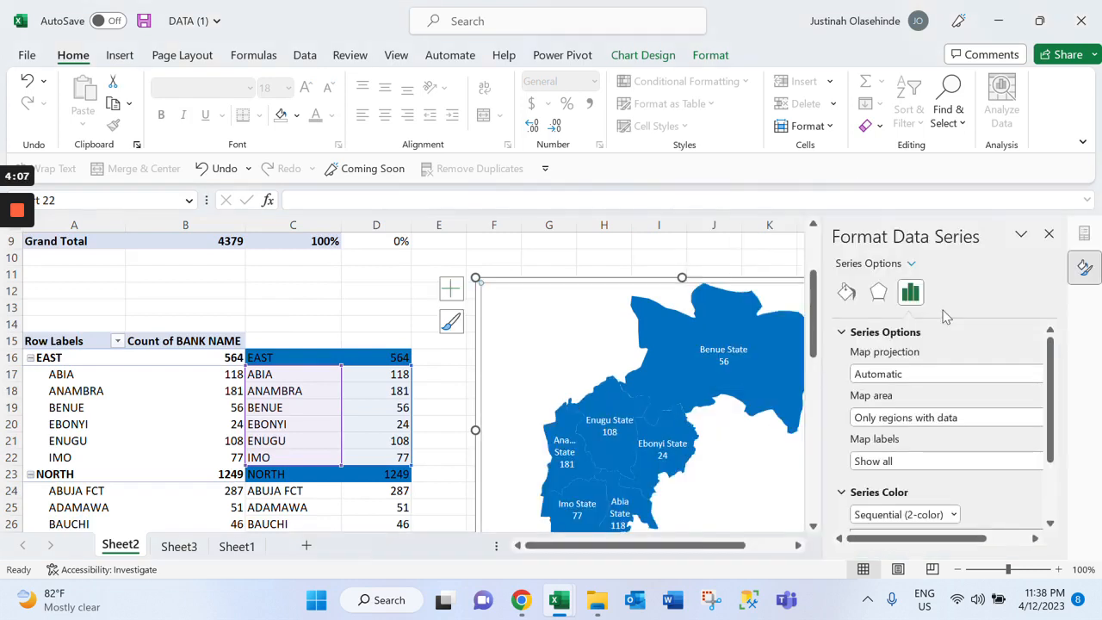
left_click(844, 332)
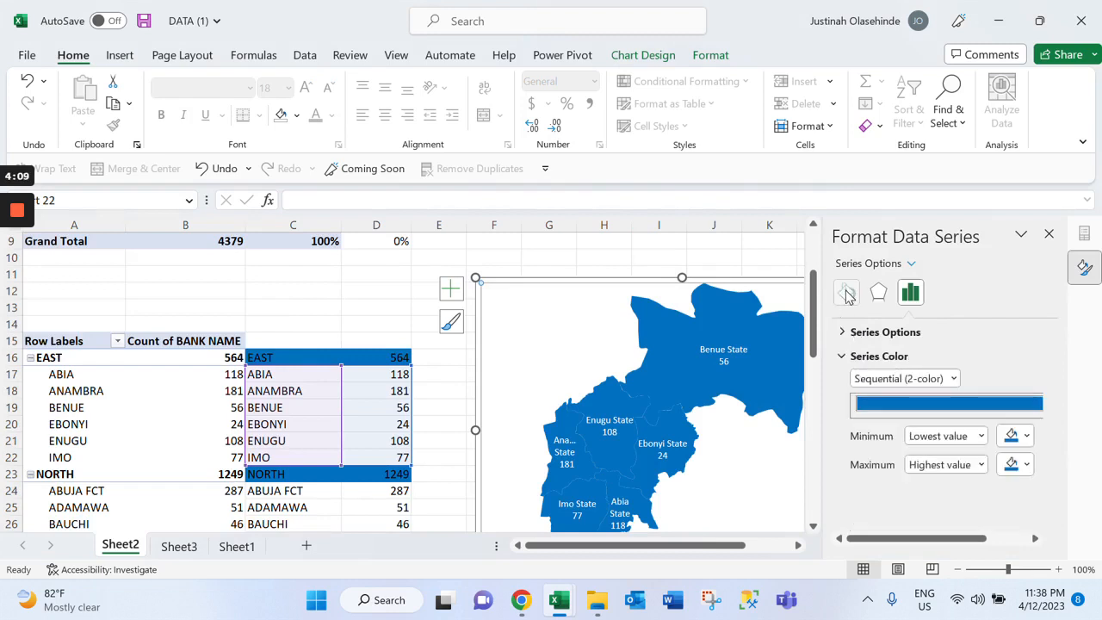
left_click(846, 293)
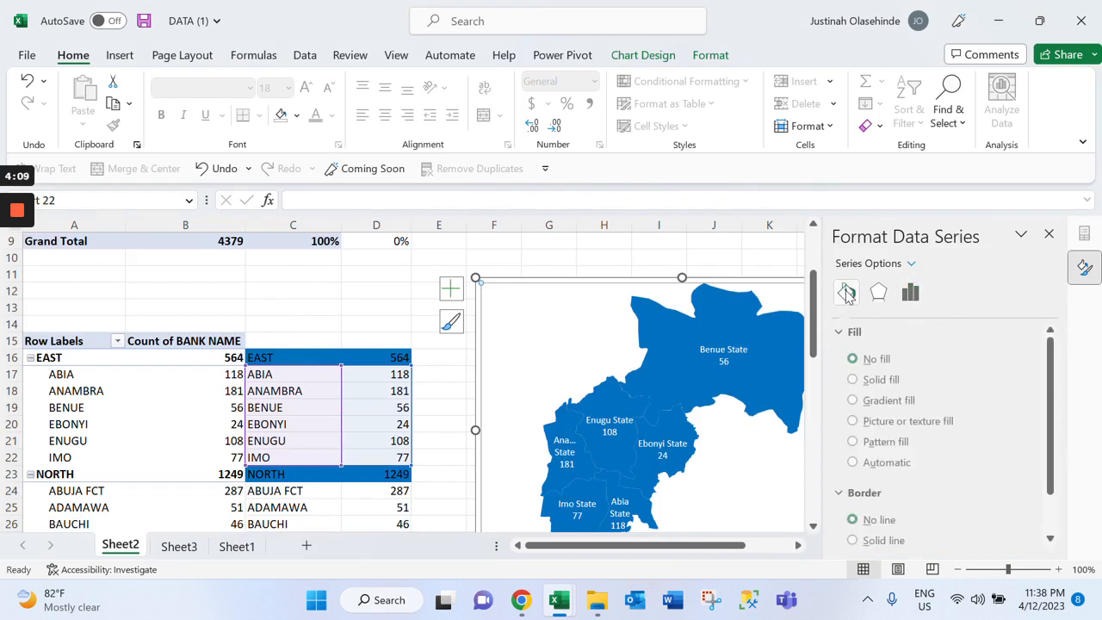
left_click(857, 333)
left_click(878, 409)
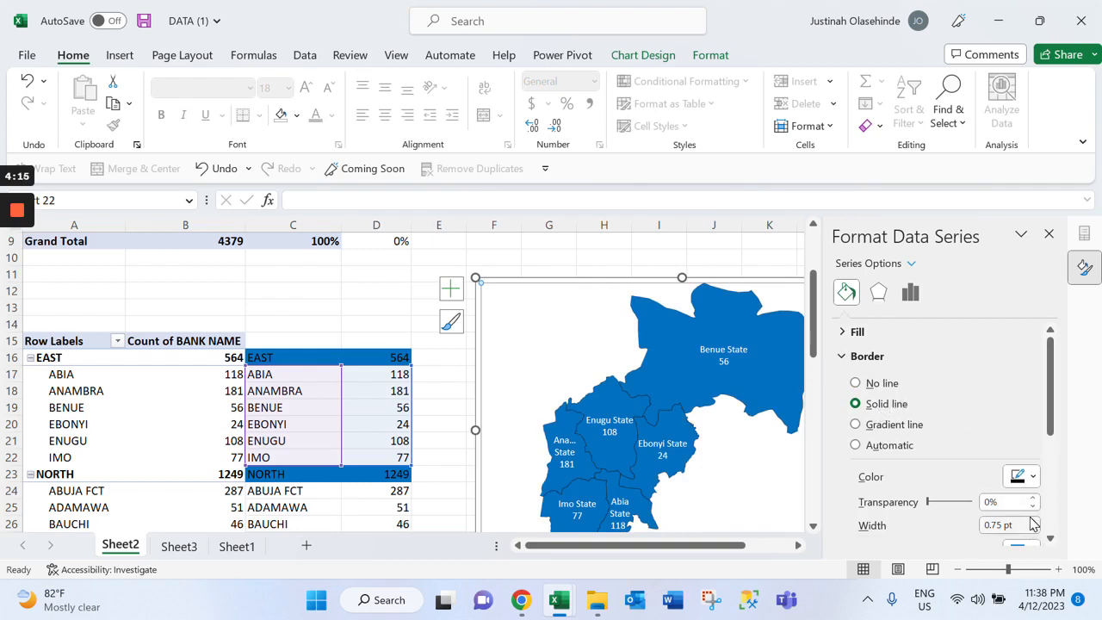
left_click(1032, 520)
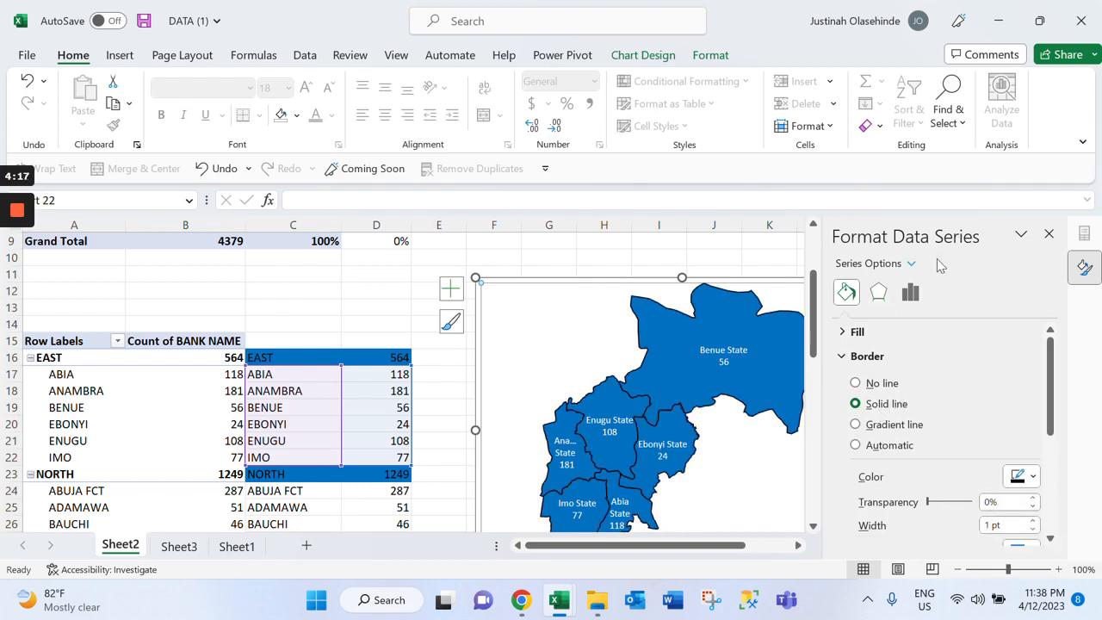
left_click(1048, 234)
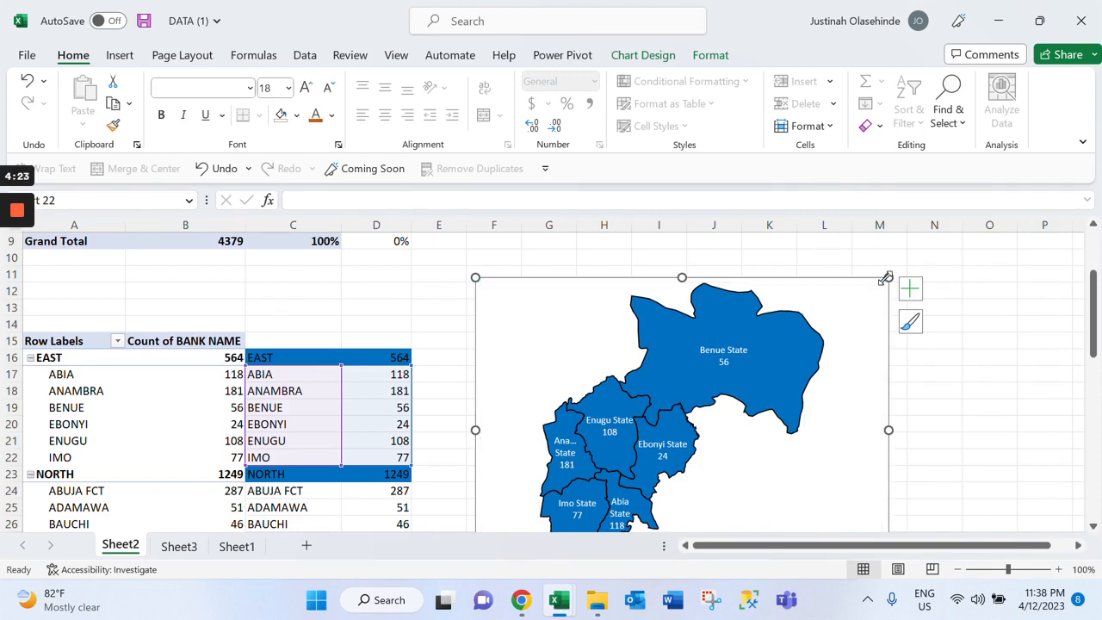
Move the East map chart from Sheet2 to Sheet3, below the row of region doughnuts
left_click(989, 457)
key("ctrl+c")
left_click(881, 287)
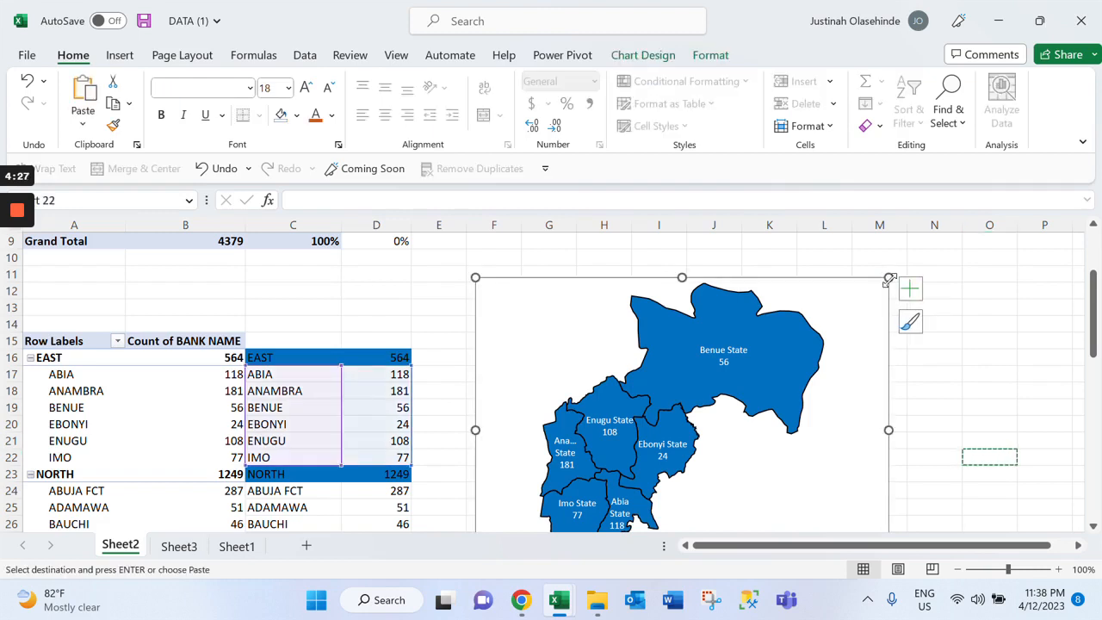
key("Escape")
left_click(182, 546)
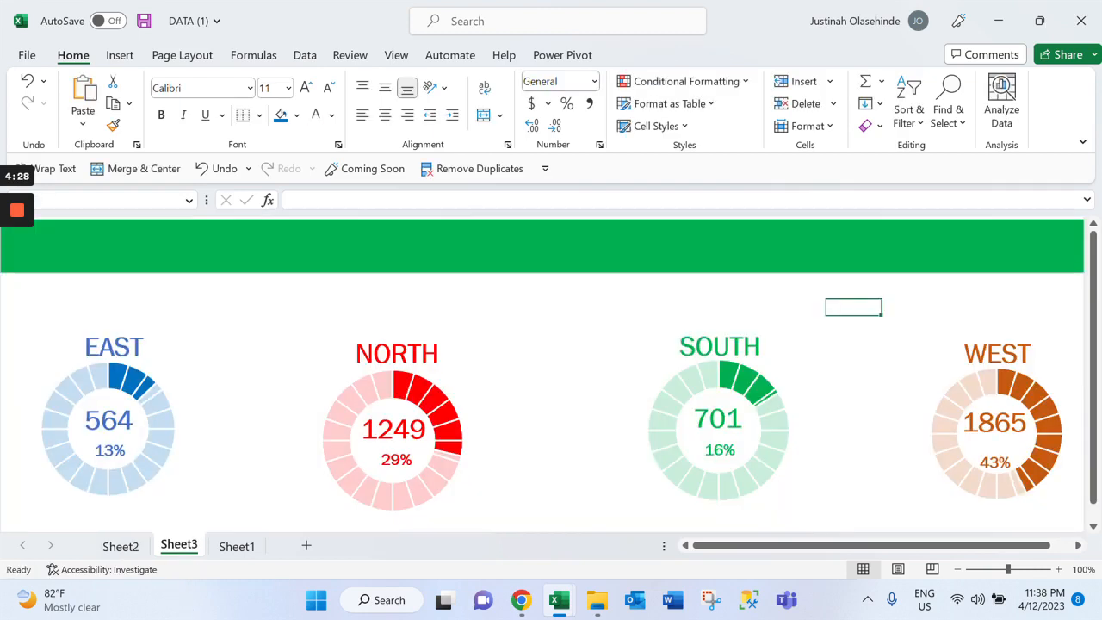
scroll(551, 361, "down", 3)
left_click(83, 391)
key("ctrl+v")
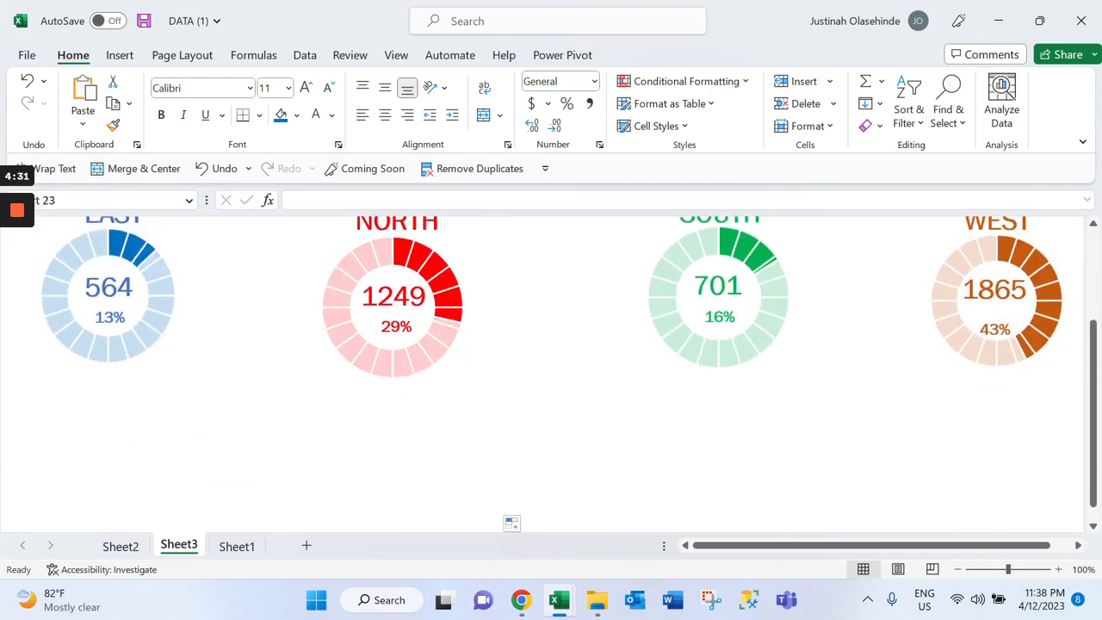
Narrow the East map chart to fit beneath the EAST doughnut, shifting the EAST and NORTH doughnuts to align and make room
left_click_drag(442, 400, 387, 398)
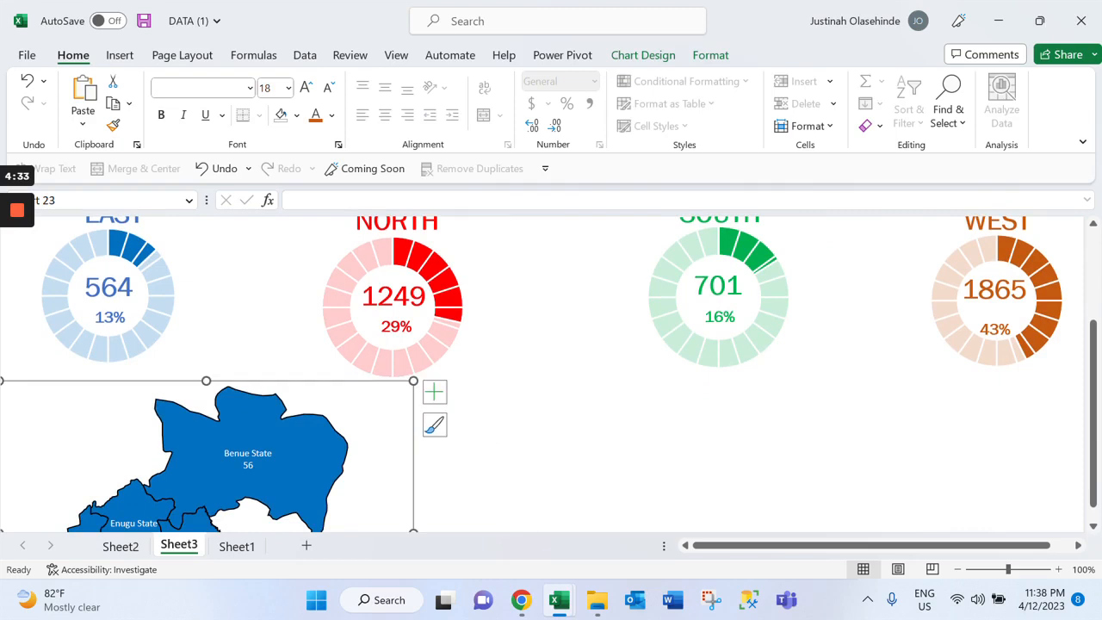
left_click(394, 359)
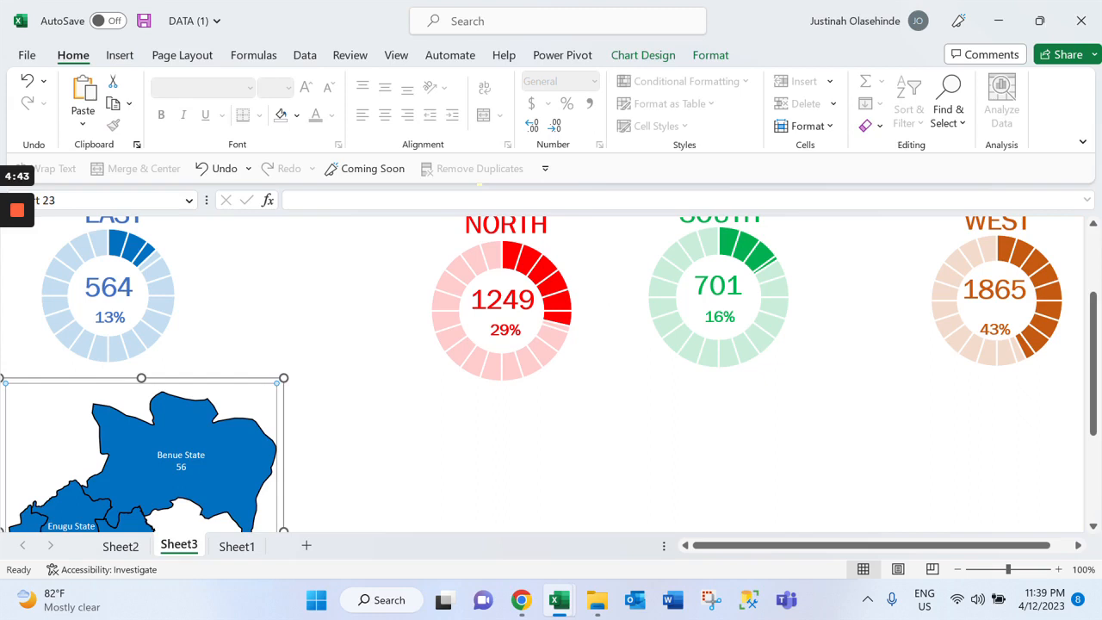
left_click_drag(250, 395, 286, 363)
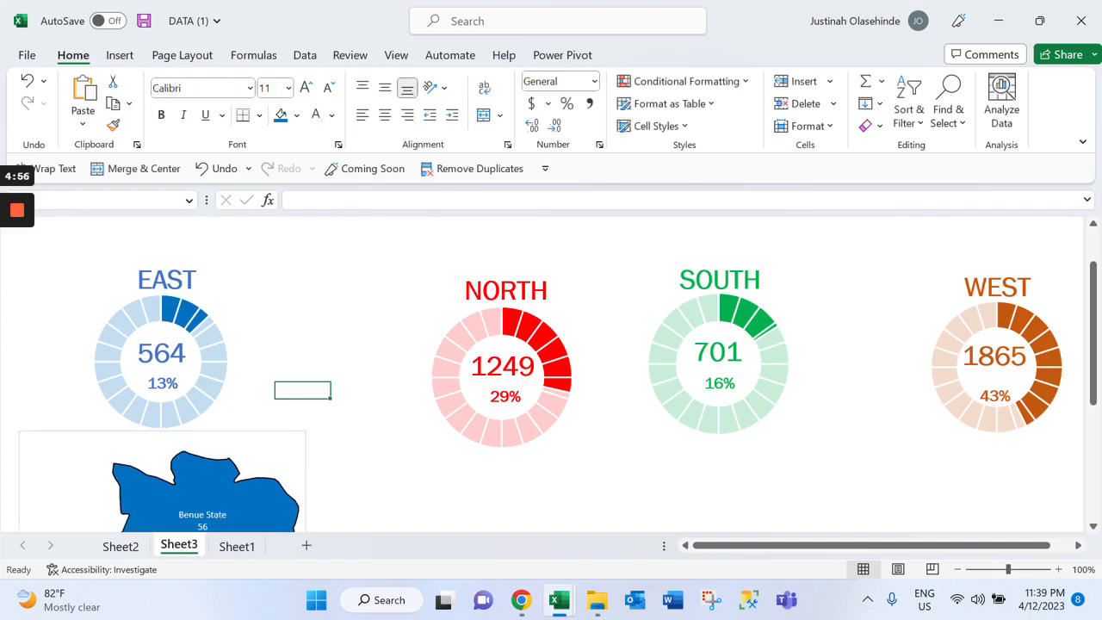
Group the EAST doughnut with the East map chart and reposition the group on Sheet3
scroll(274, 484, "down", 4)
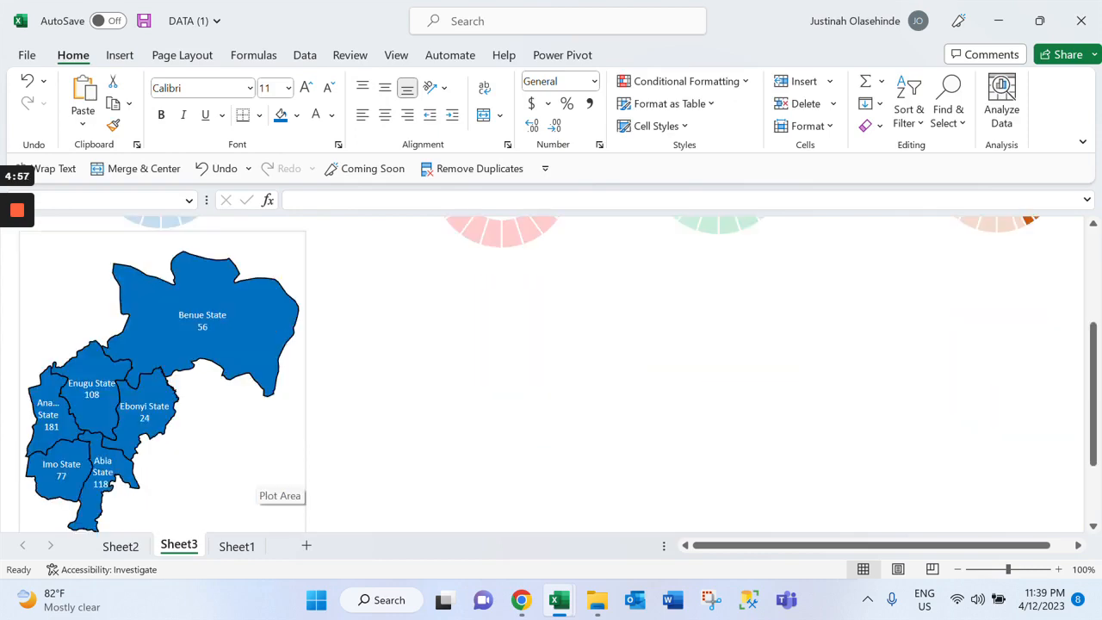
scroll(273, 483, "down", 1)
scroll(274, 484, "up", 5)
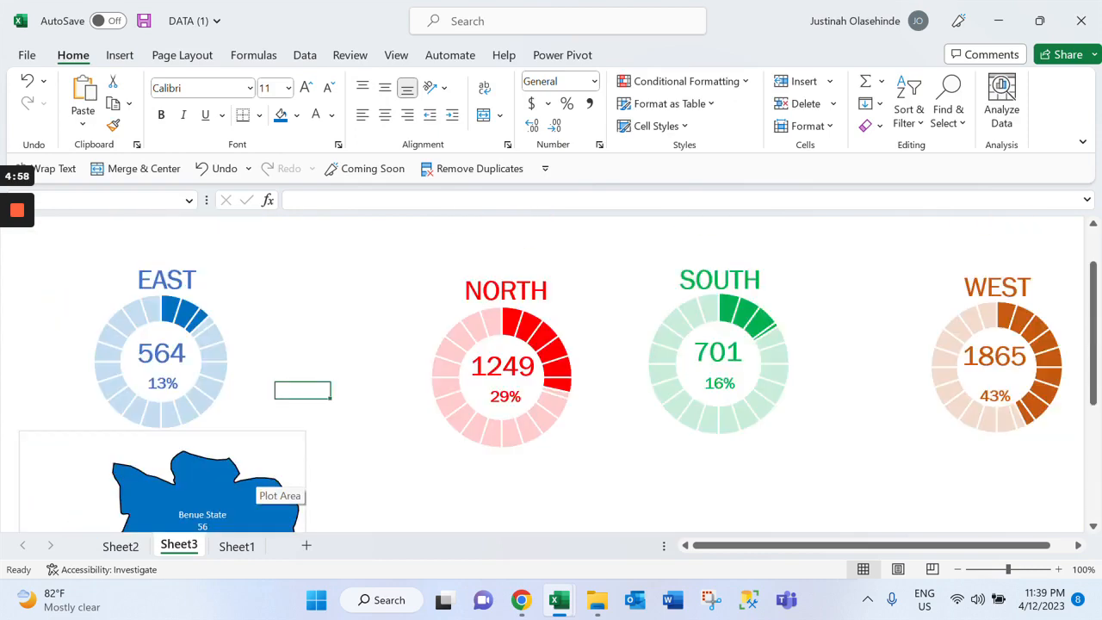
scroll(274, 484, "down", 3)
scroll(274, 484, "up", 3)
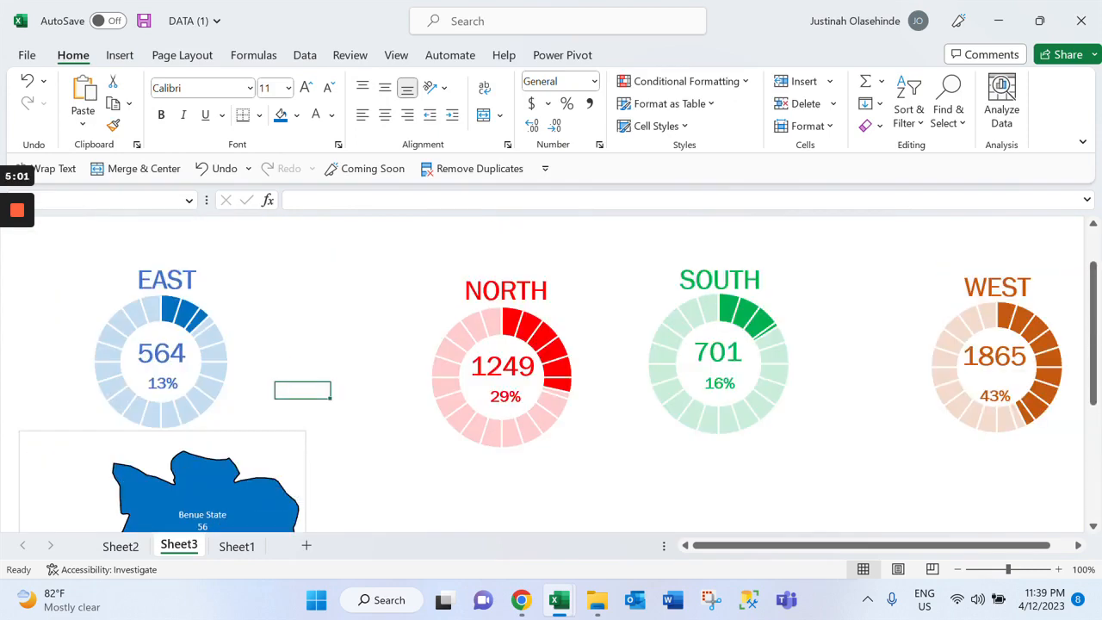
left_click(164, 351)
left_click(273, 473)
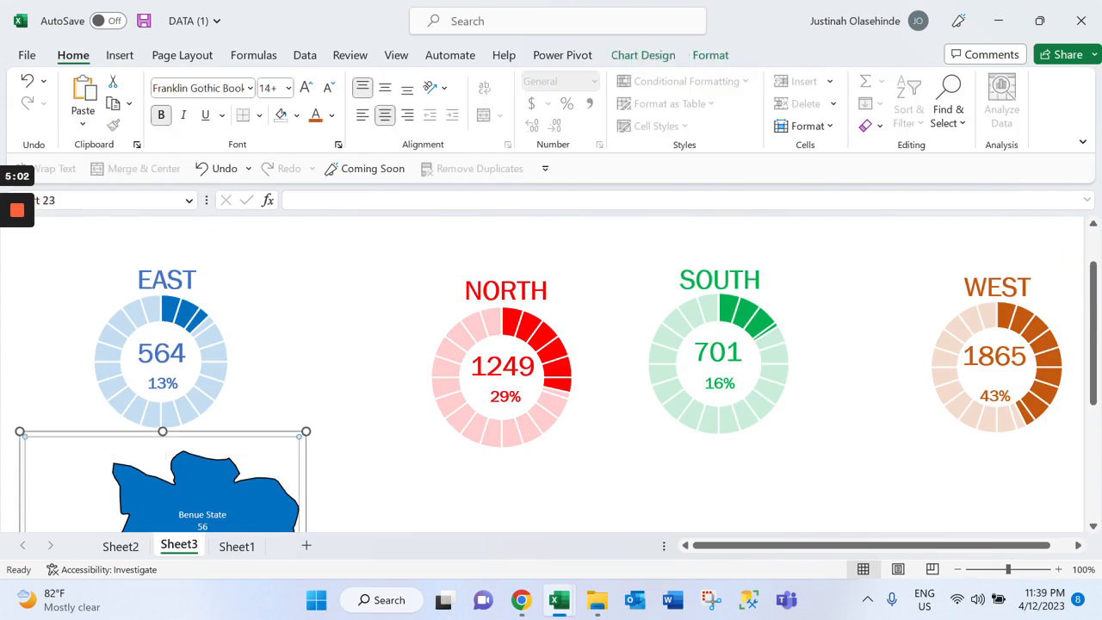
left_click(163, 351, "ctrl")
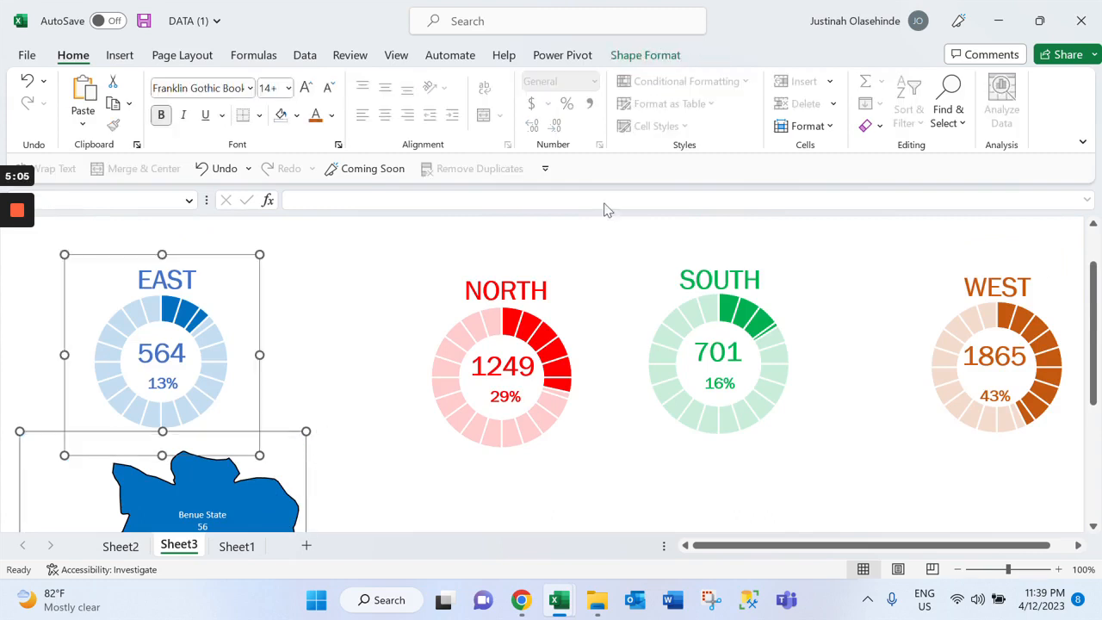
left_click(672, 57)
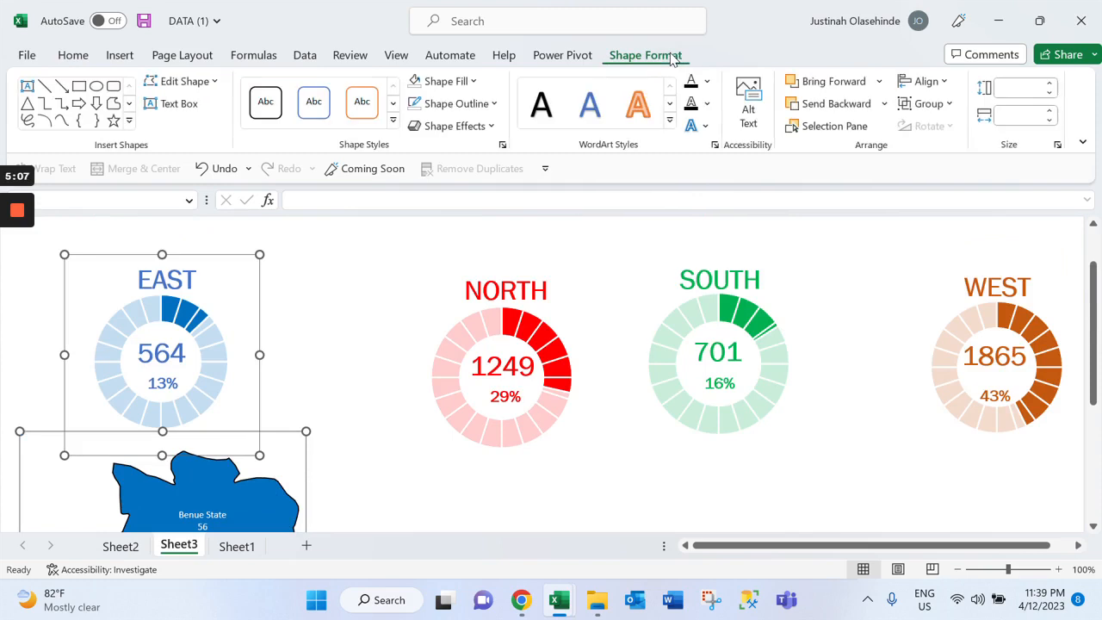
left_click(928, 104)
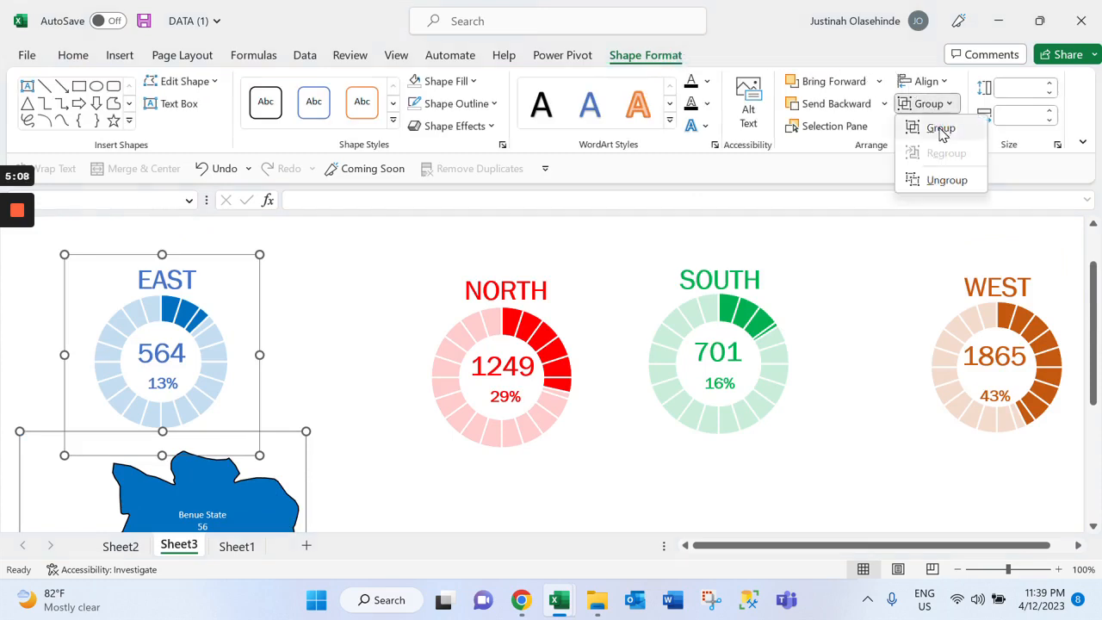
left_click(941, 129)
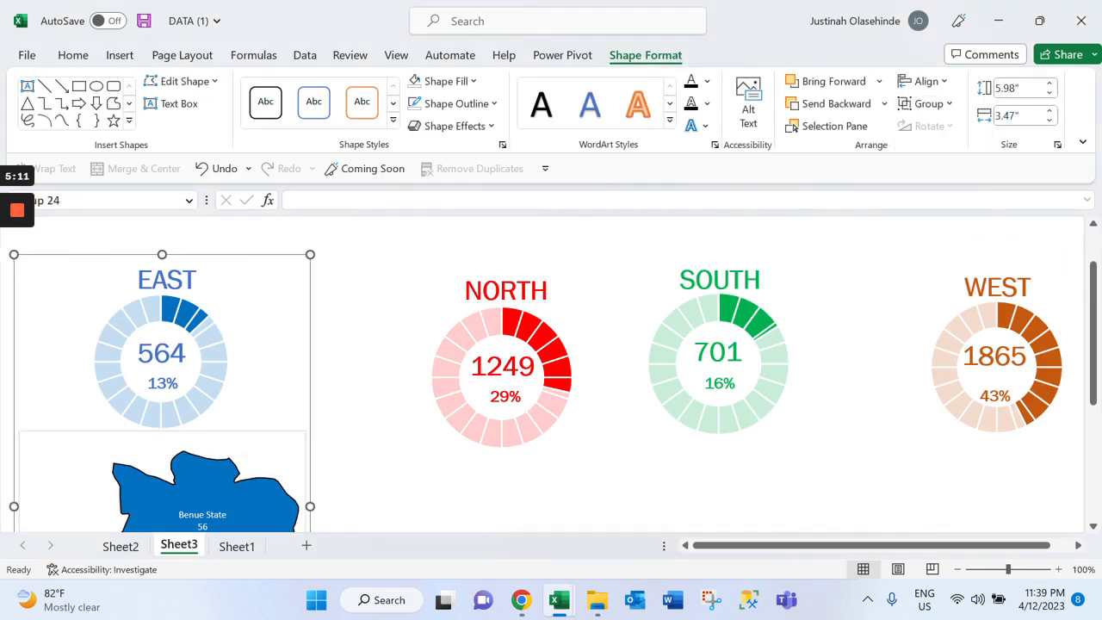
left_click_drag(265, 284, 317, 269)
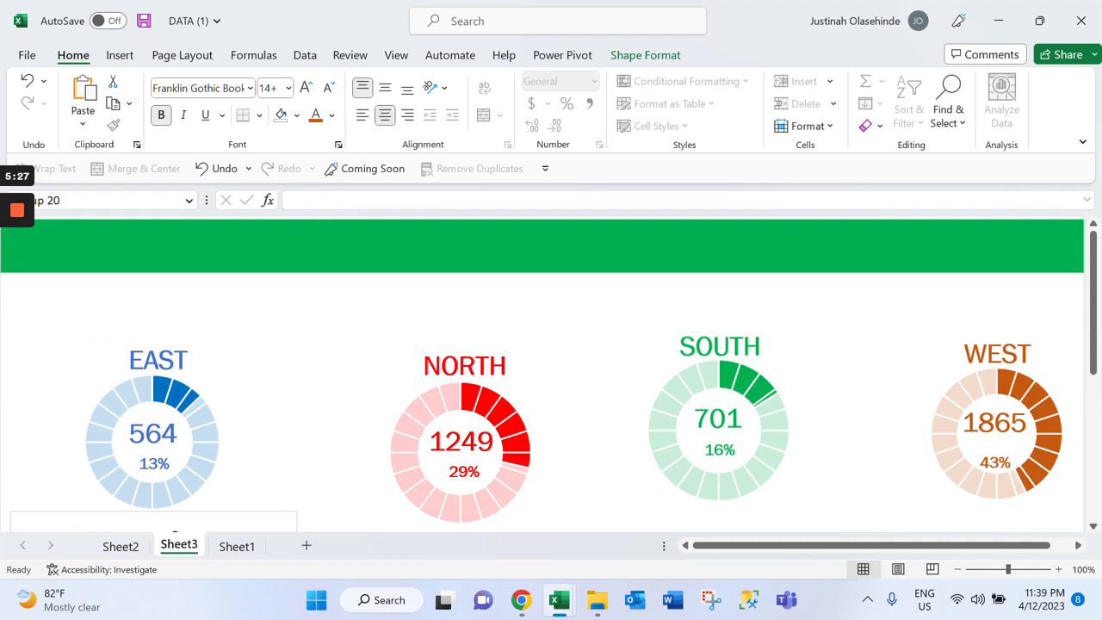
Insert a filled map chart on Sheet2 from the NORTH states and their bank counts in C24:D42
key("ctrl+Page_Up")
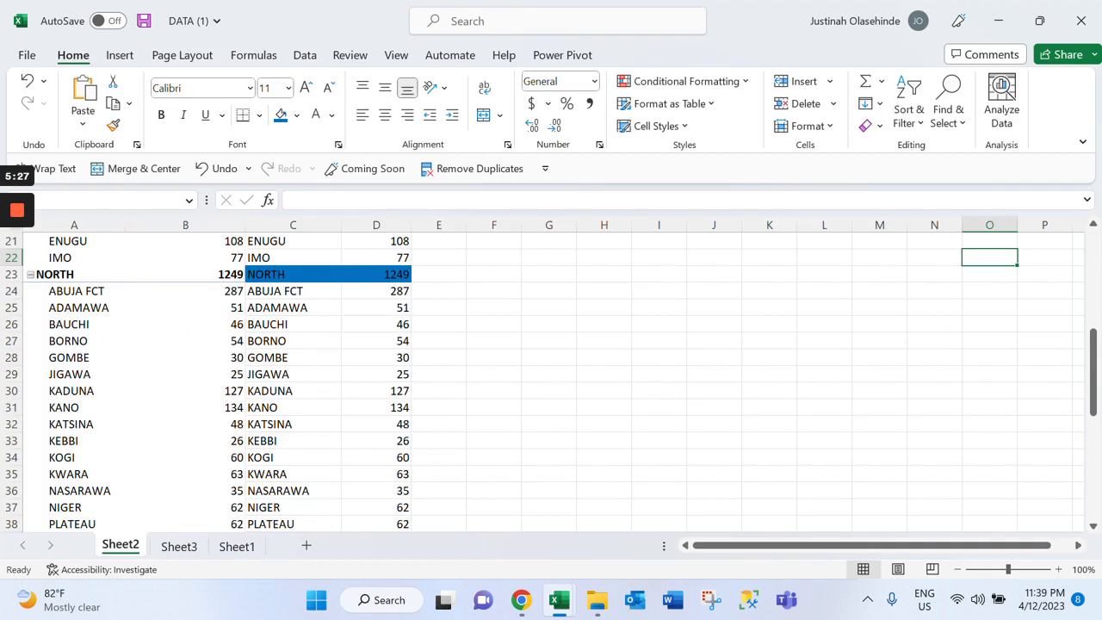
left_click_drag(276, 291, 405, 475)
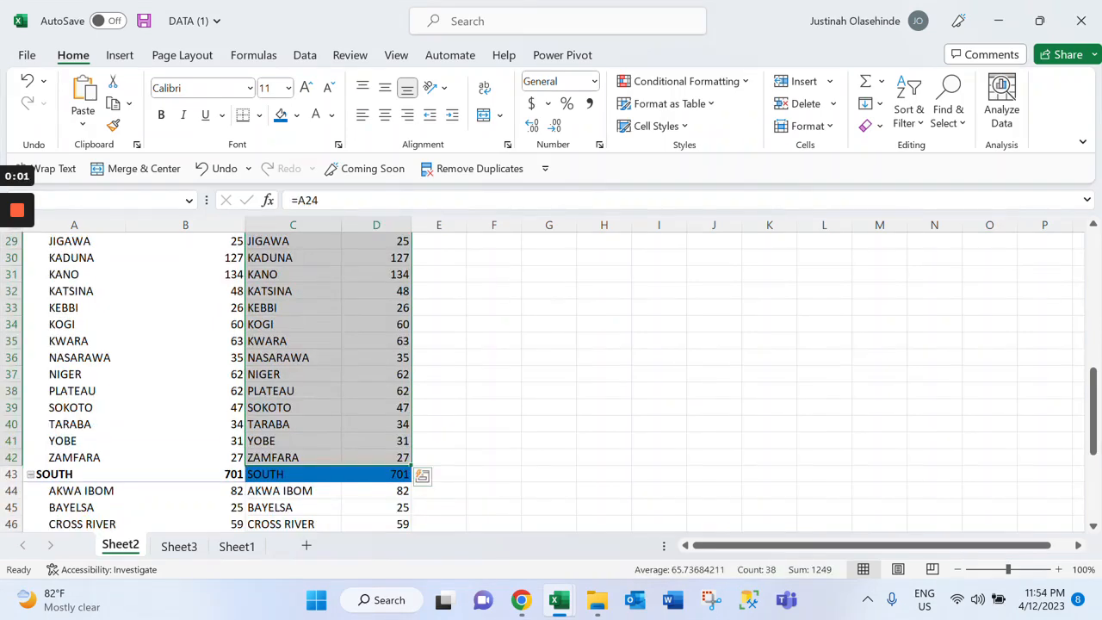
scroll(551, 382, "up", 1)
scroll(551, 382, "down", 3)
scroll(551, 382, "up", 3)
scroll(551, 382, "down", 3)
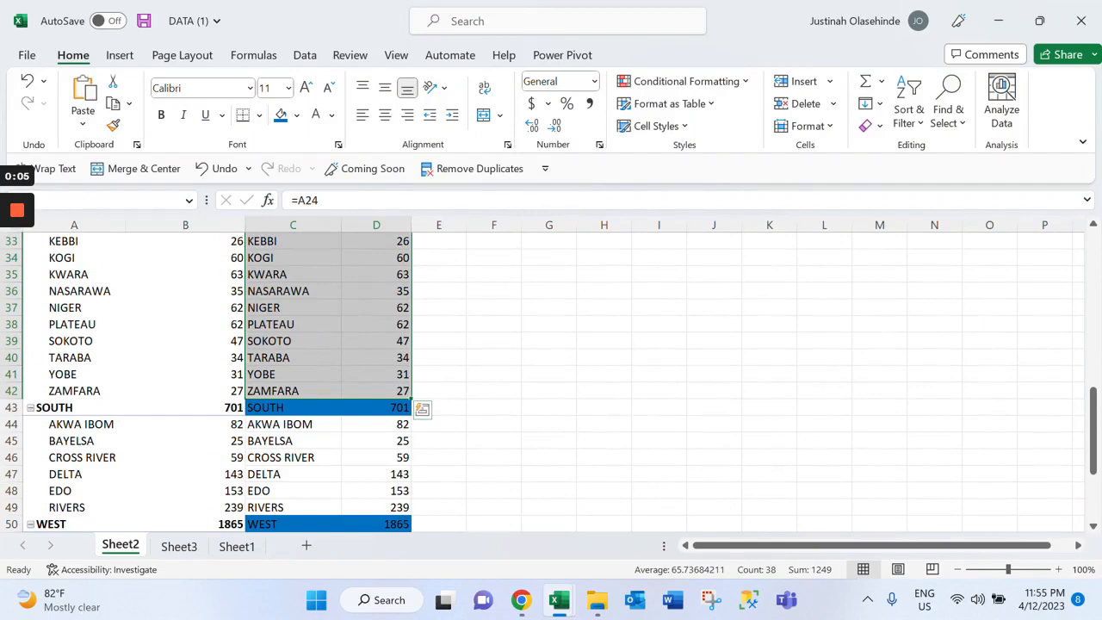
scroll(551, 382, "up", 7)
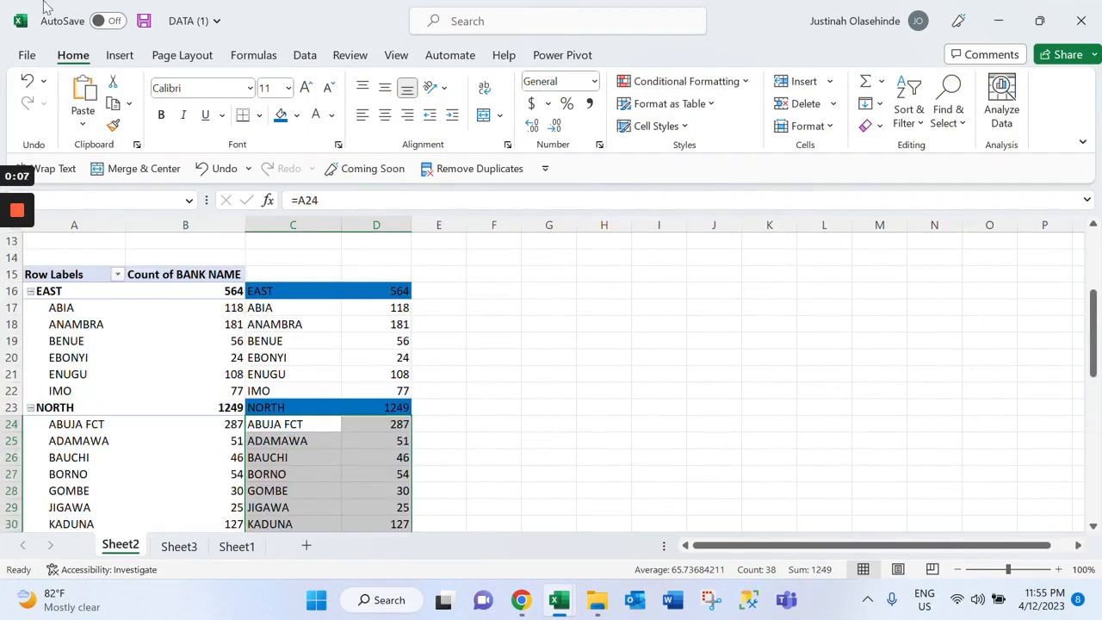
scroll(551, 382, "down", 2)
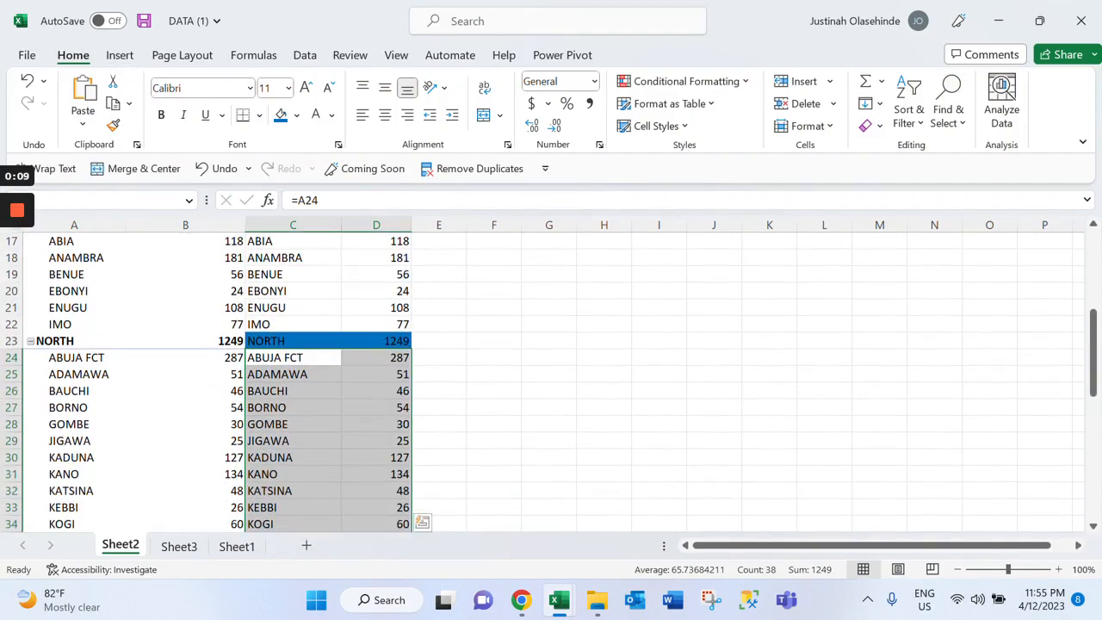
left_click(117, 57)
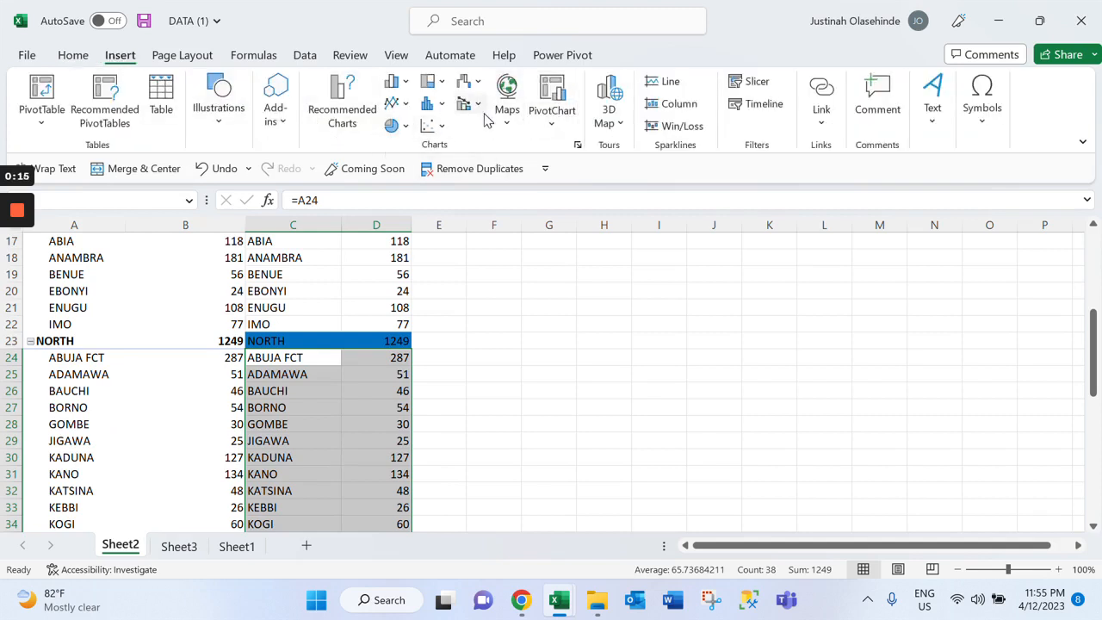
left_click(507, 97)
left_click(511, 187)
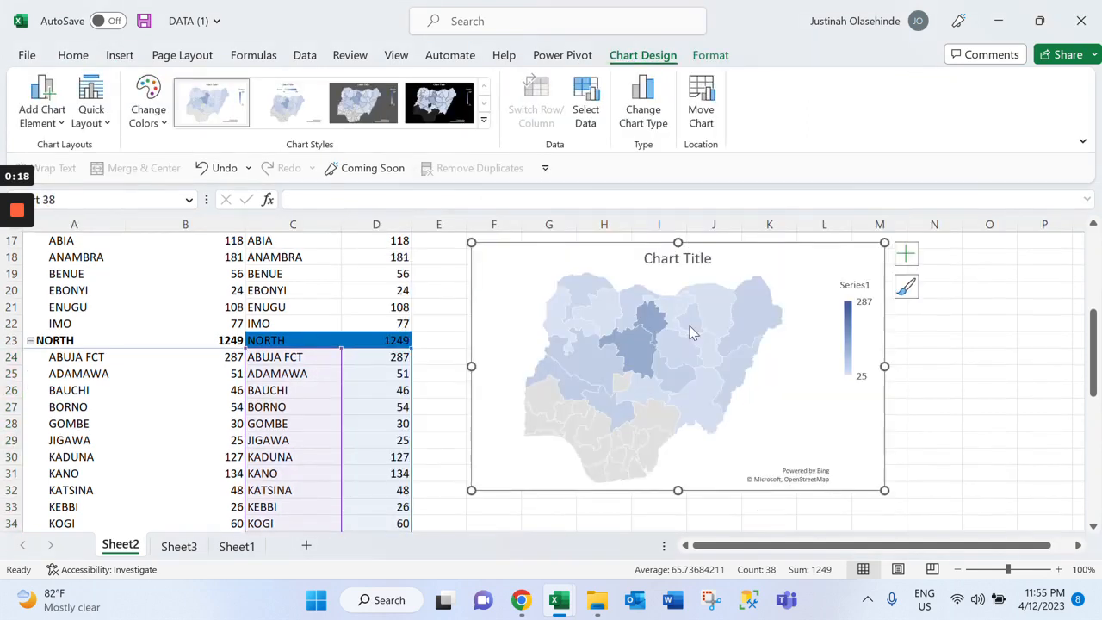
Set the North map's labels to Show all and its map area to Only regions with data
right_click(615, 366)
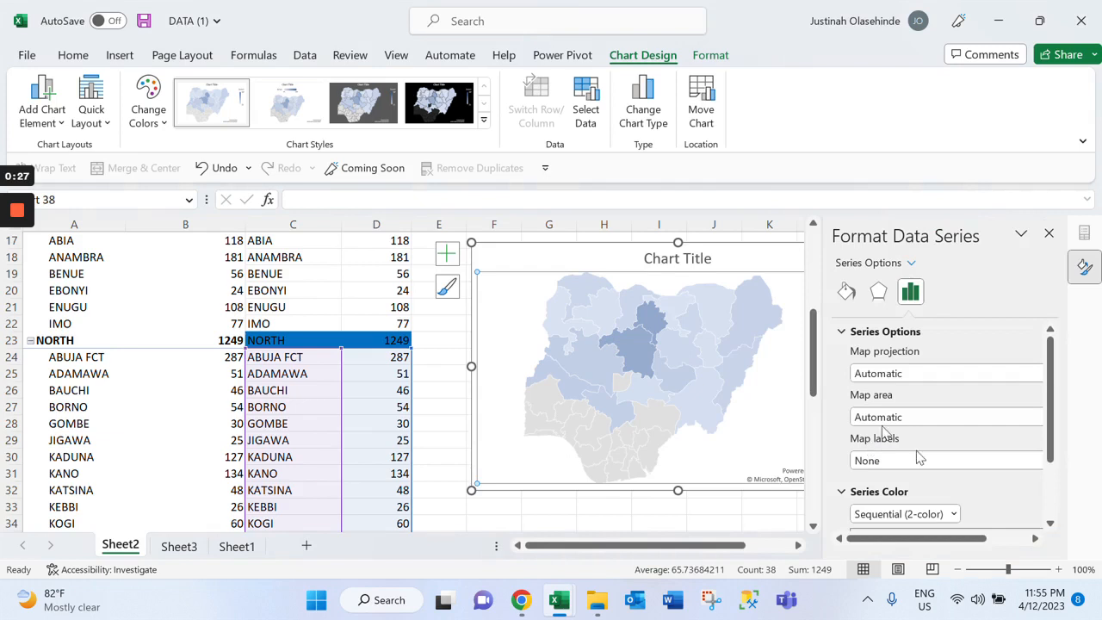
scroll(898, 432, "right", 1)
left_click(899, 434)
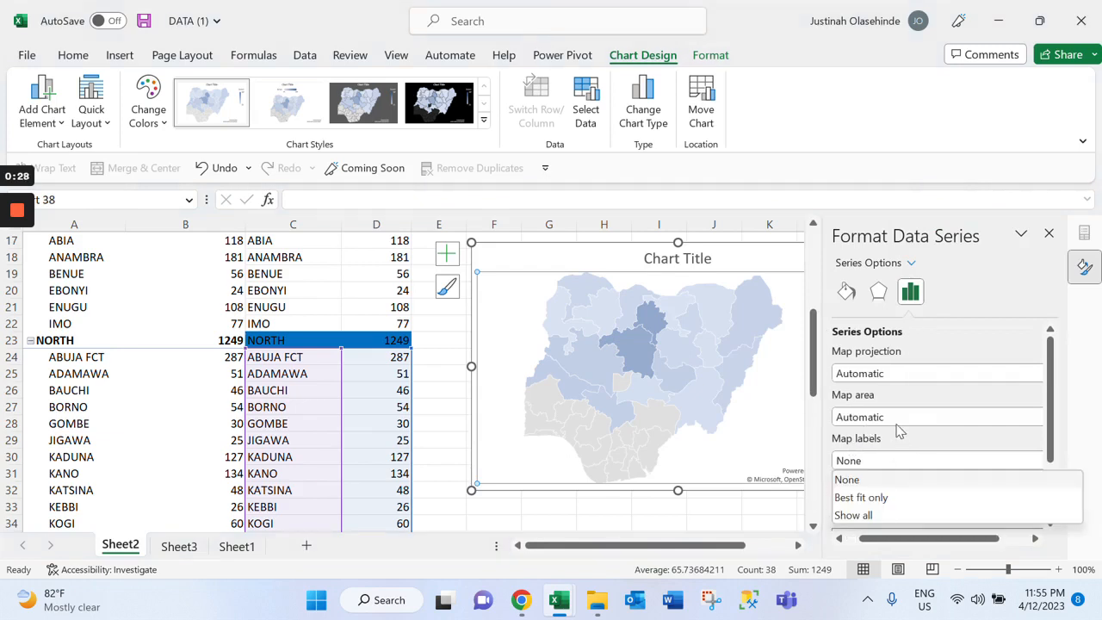
left_click(870, 515)
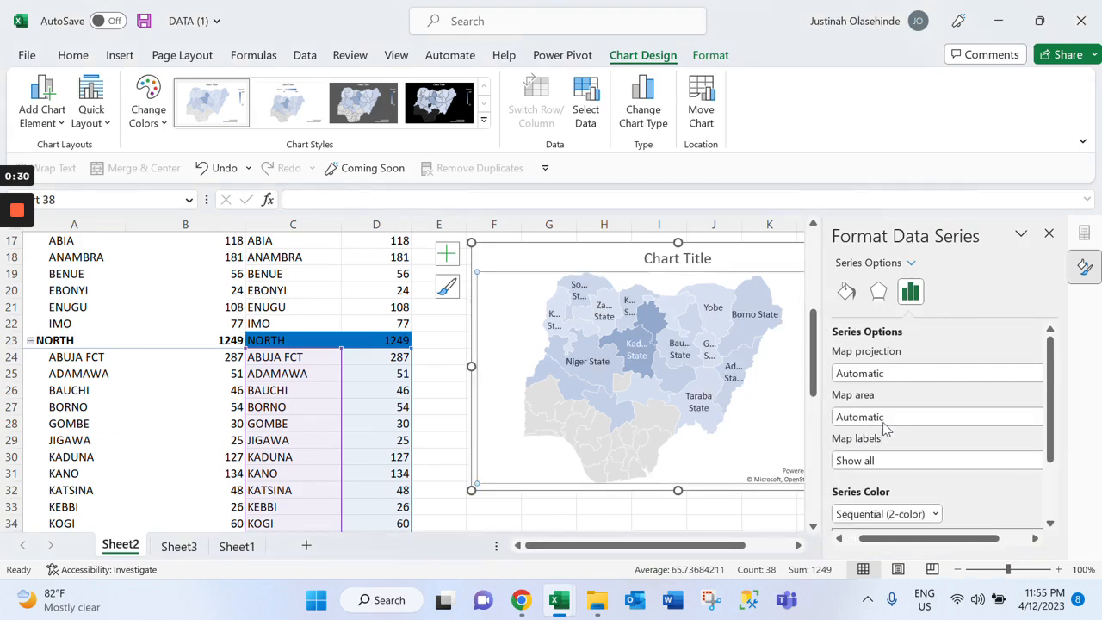
left_click(884, 420)
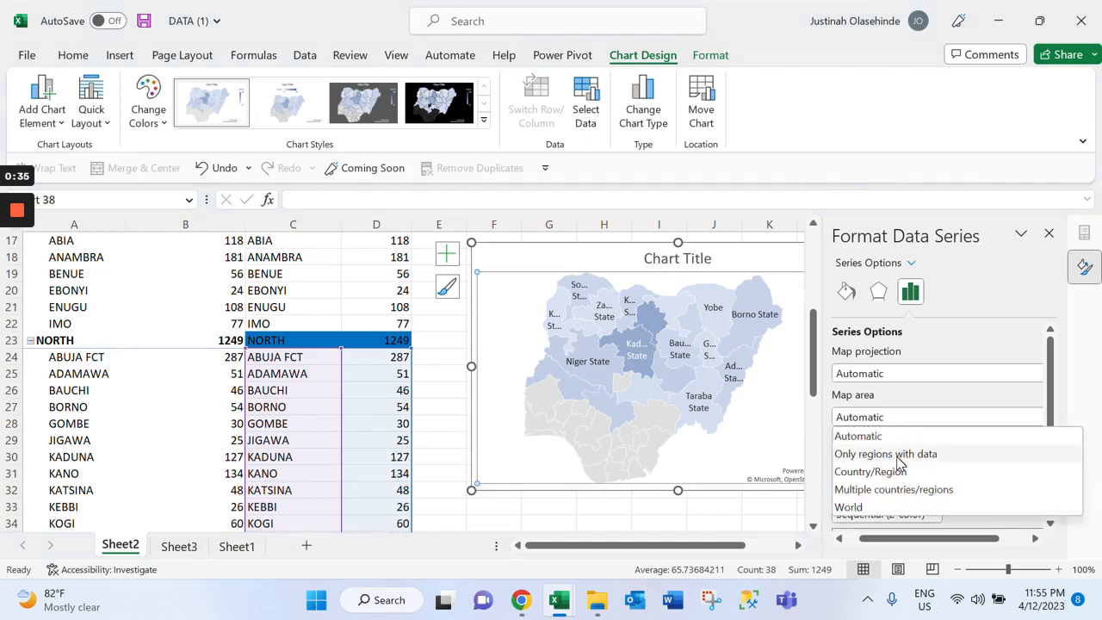
left_click(897, 457)
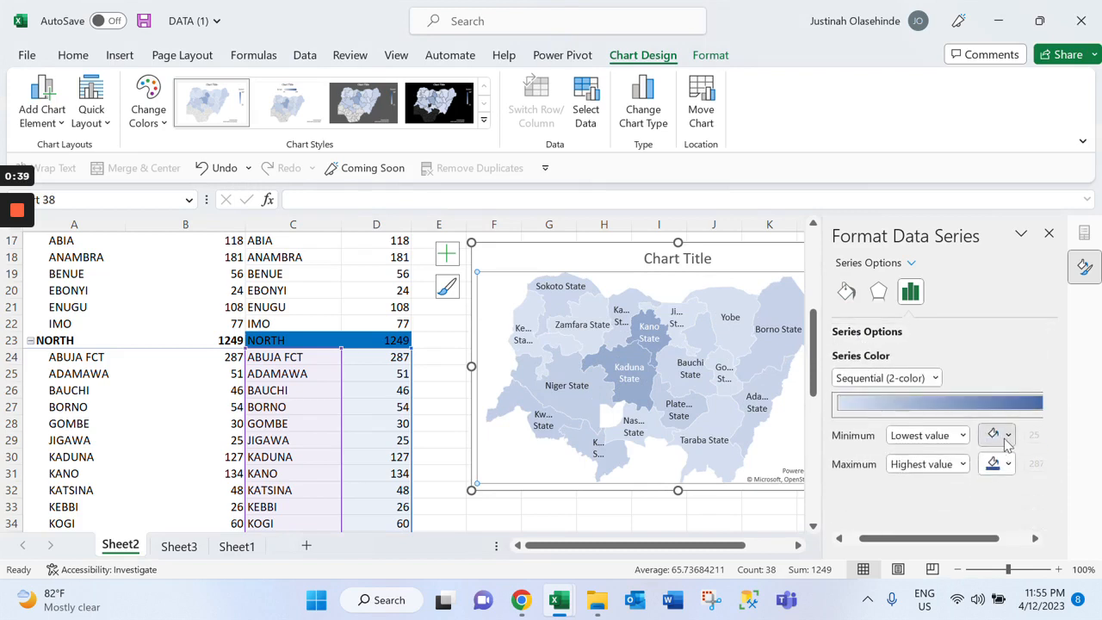
Set both the minimum and maximum colours of the North map's two-colour scale to the recently used red
left_click(1006, 437)
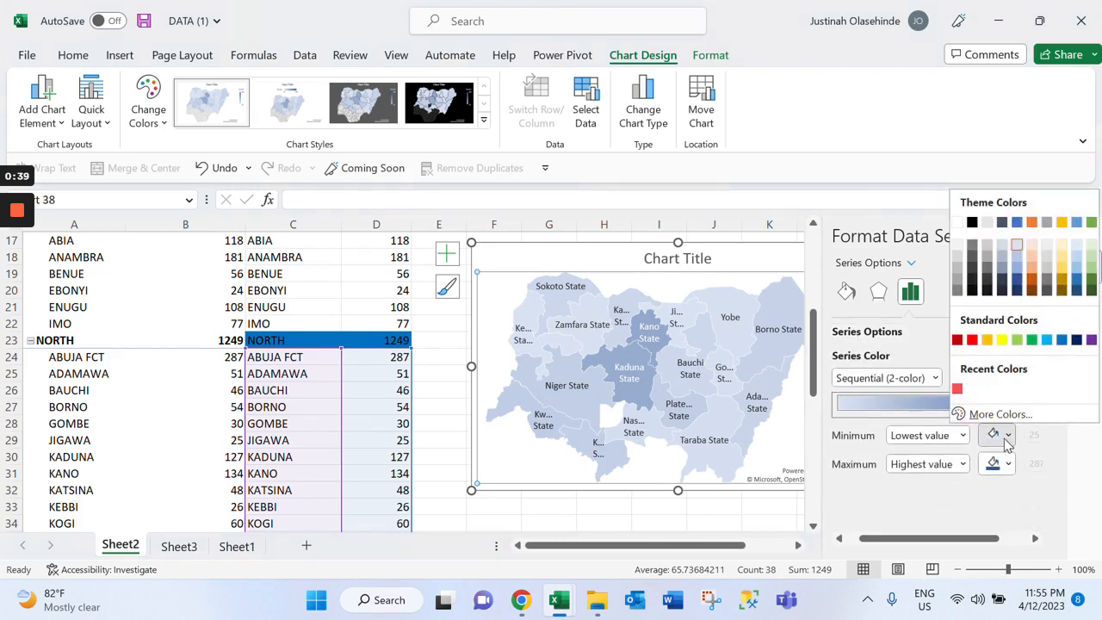
left_click(957, 389)
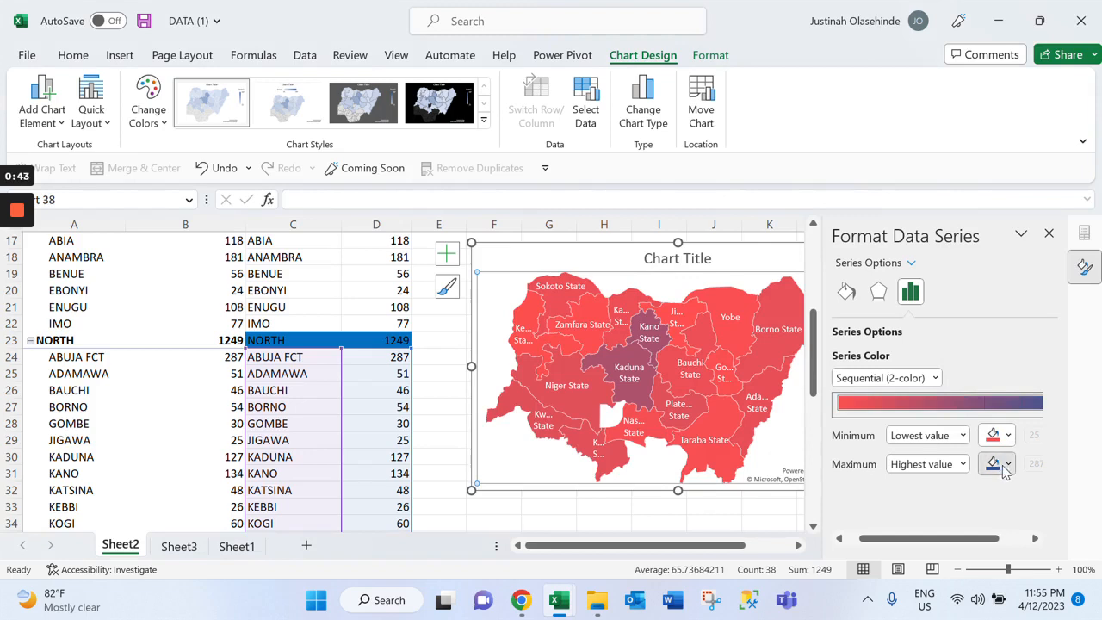
left_click(1005, 465)
left_click(963, 417)
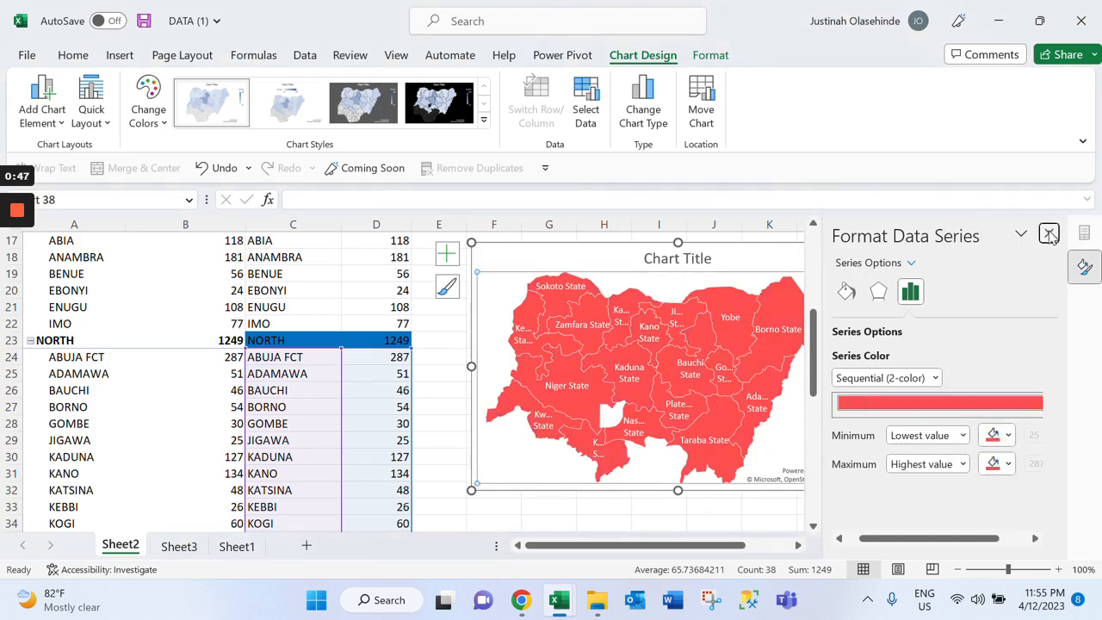
left_click(1048, 234)
Remove the legend and the chart title from the North map chart
left_click(713, 55)
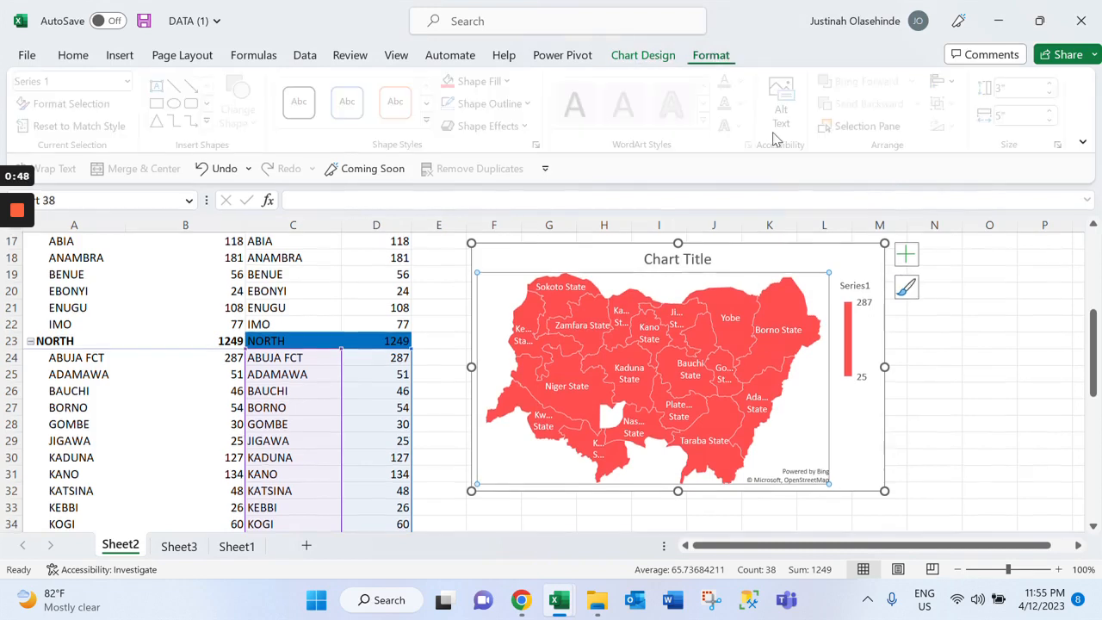
left_click(905, 253)
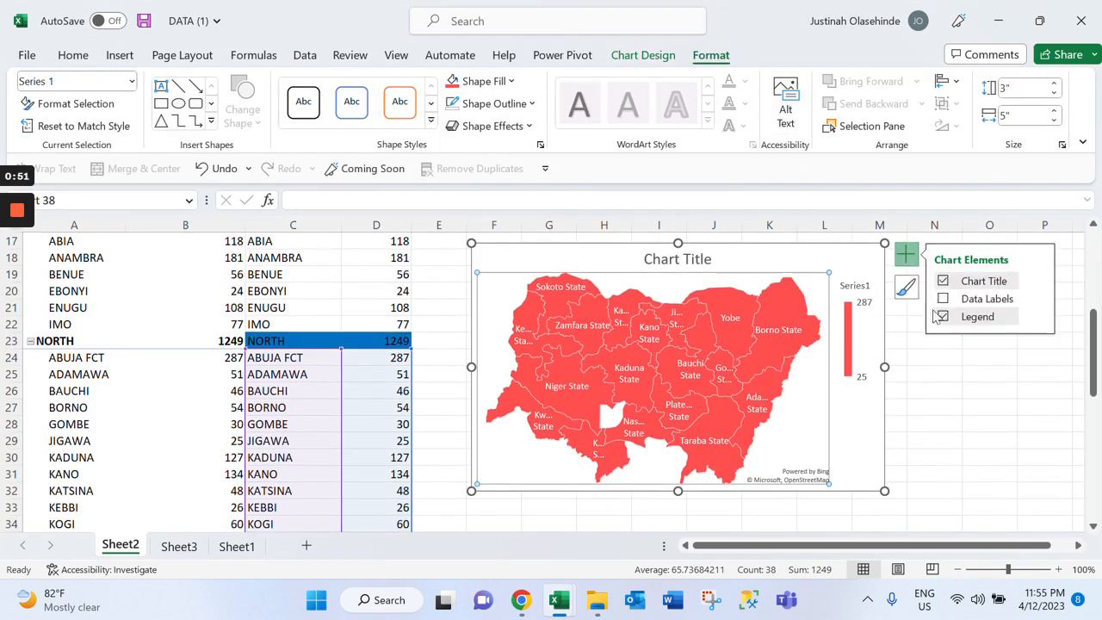
left_click(941, 317)
left_click(971, 282)
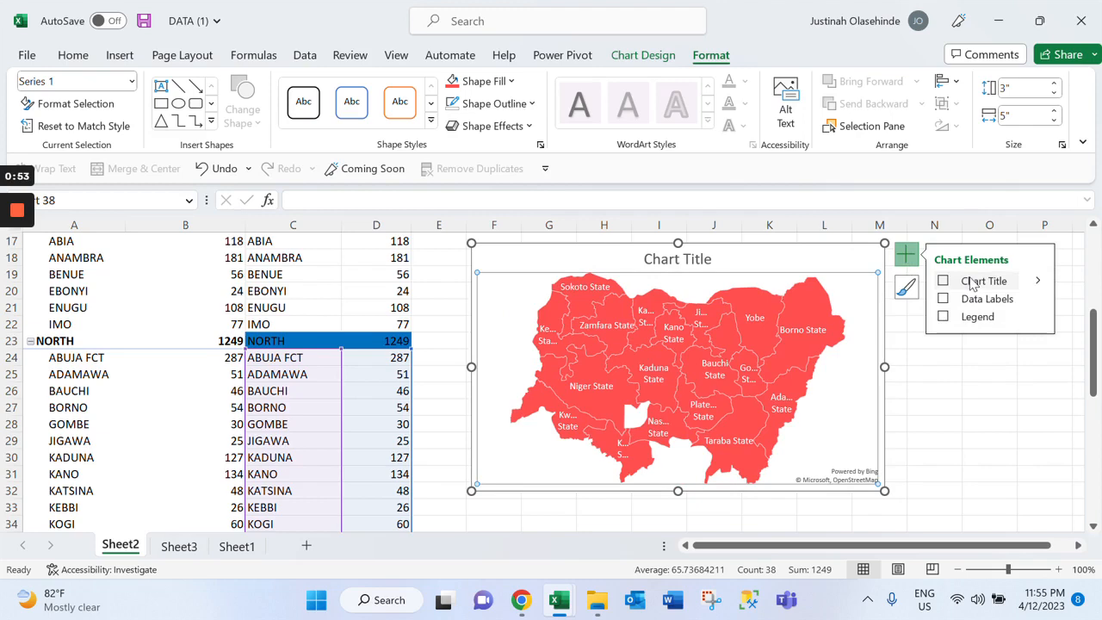
Set the North map series to no outline and no fill
left_click(492, 103)
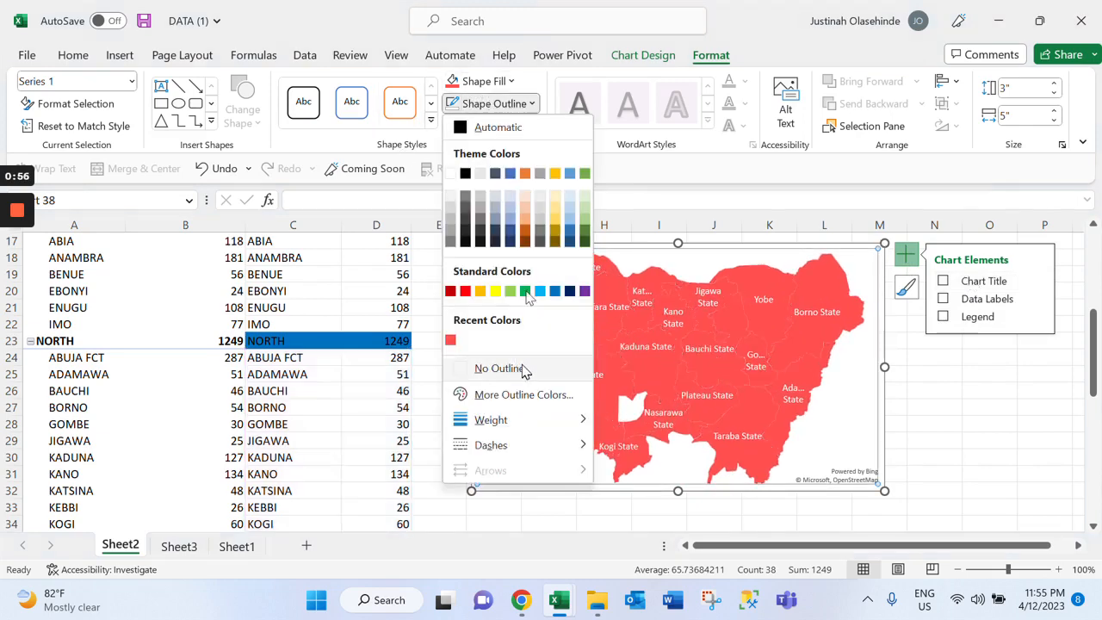
left_click(524, 368)
left_click(478, 80)
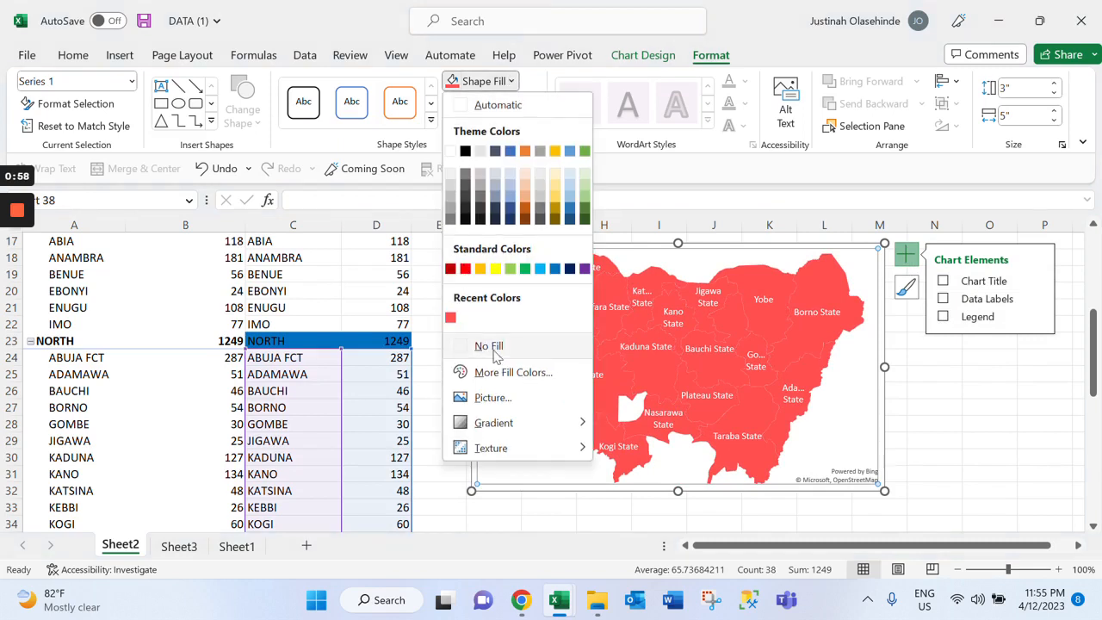
left_click(490, 347)
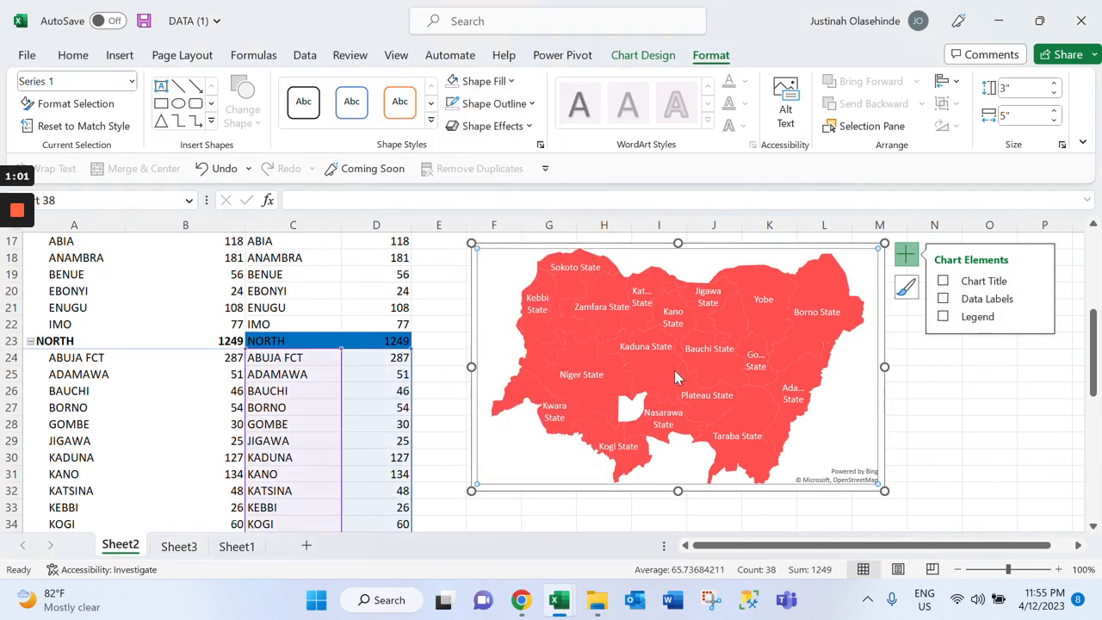
mouse_move(695, 372)
key("Down")
key("Escape")
key("Escape")
Give the North map's data series a solid line border 1 pt wide
right_click(778, 332)
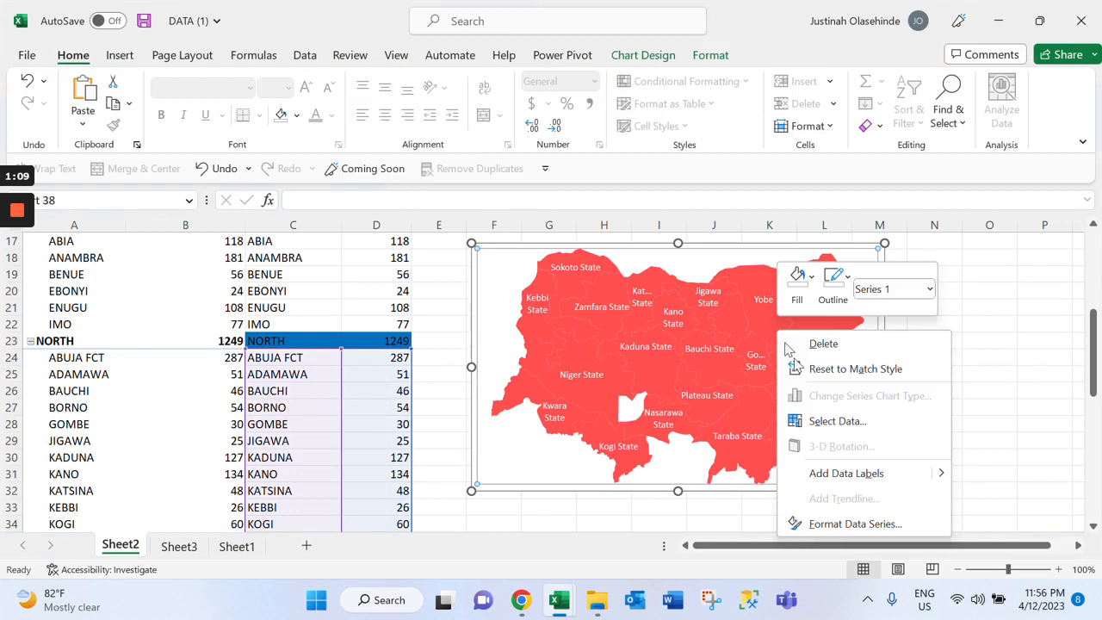
left_click(844, 526)
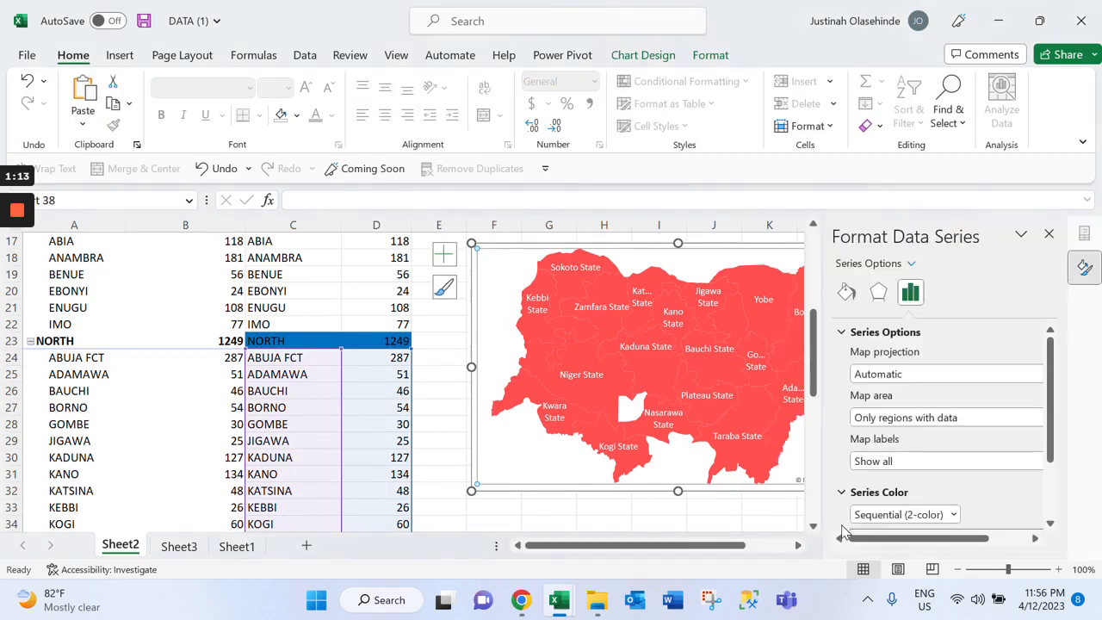
left_click(847, 294)
left_click(880, 406)
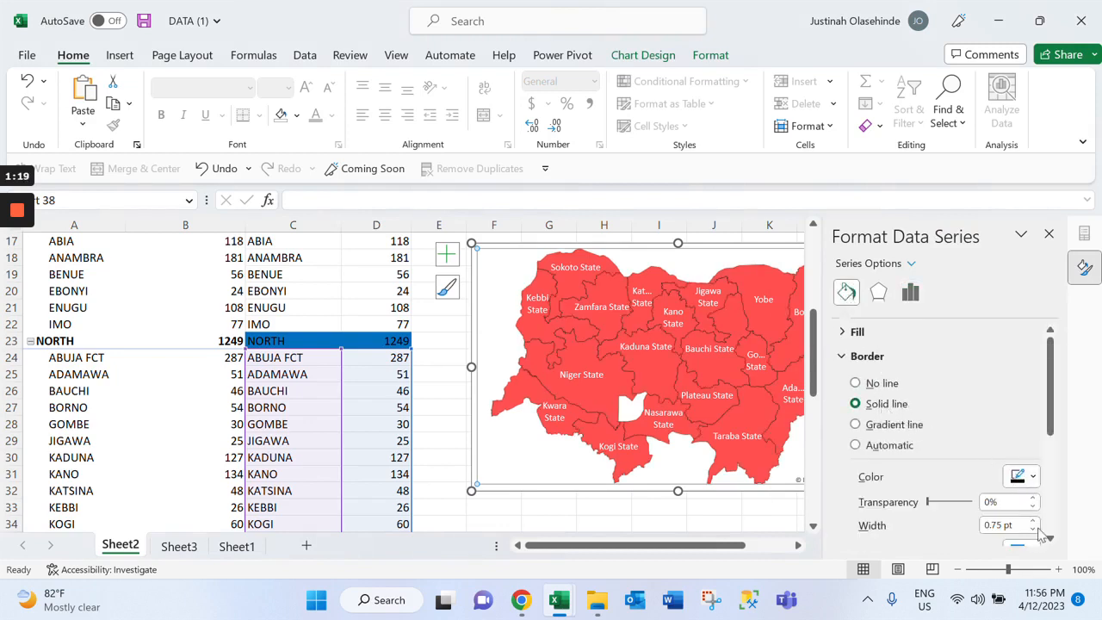
scroll(1039, 533, "down", 2)
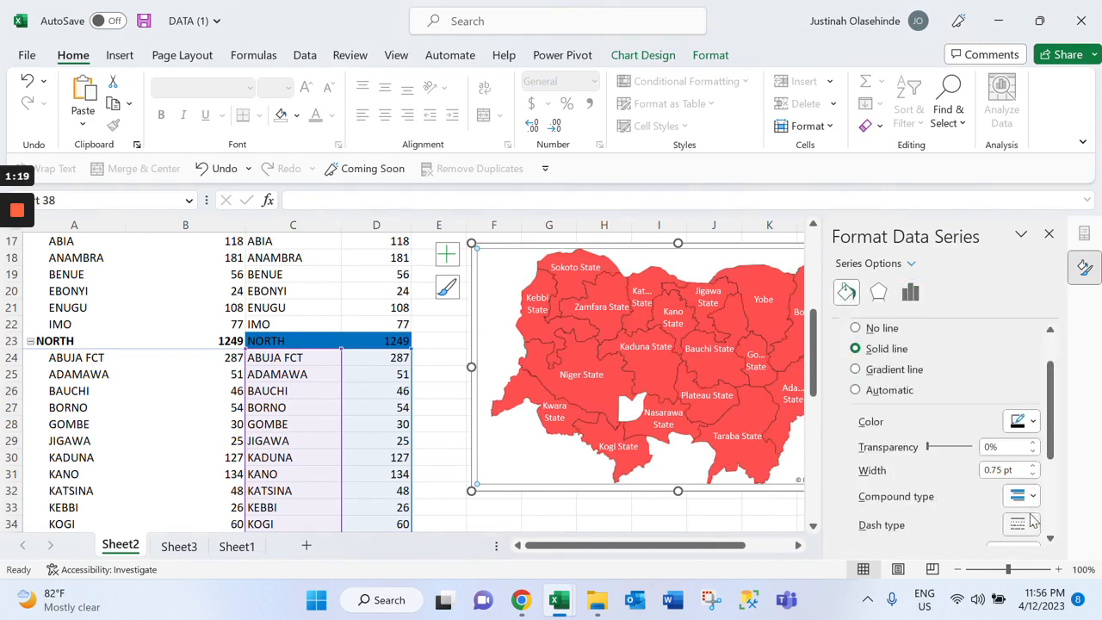
left_click(1033, 466)
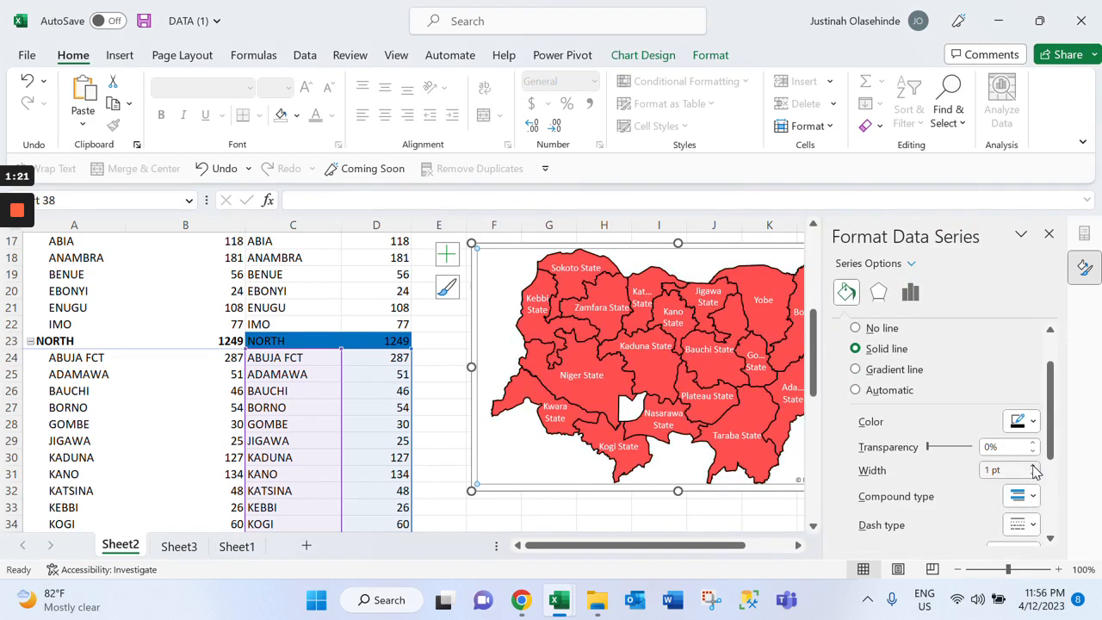
left_click(1048, 234)
left_click(989, 423)
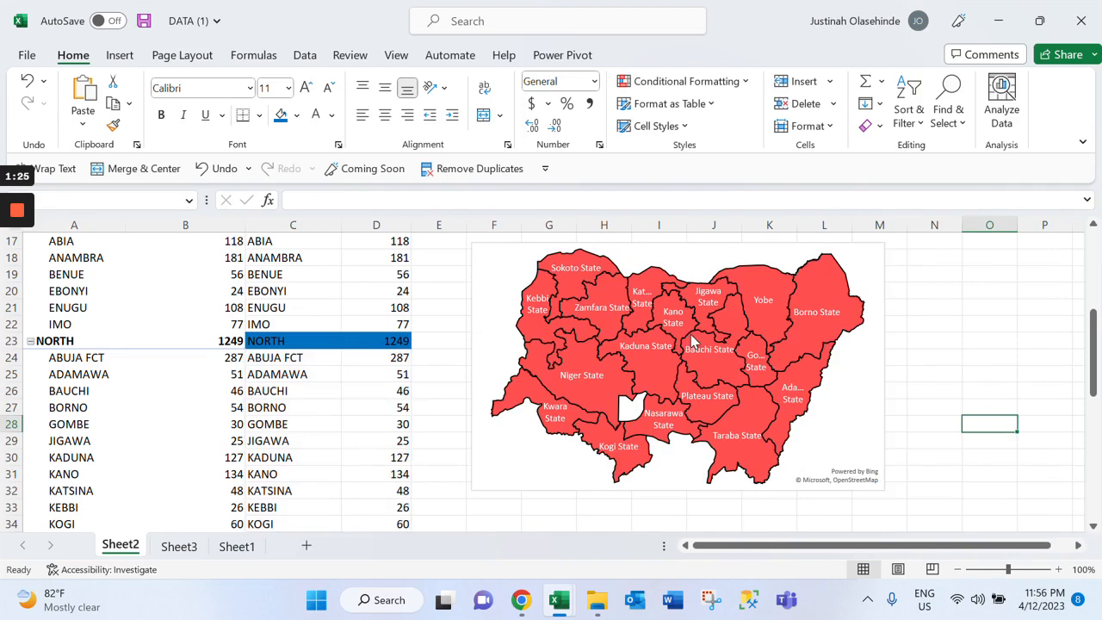
Draw a small empty text box beside the North map chart on Sheet2, around column N
scroll(551, 383, "up", 1)
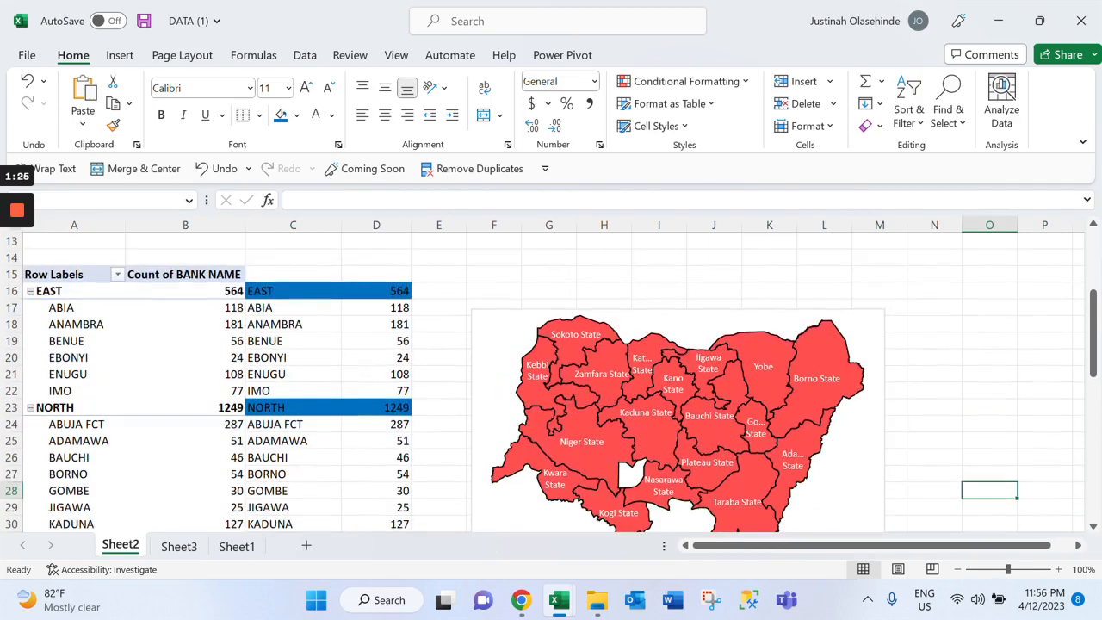
left_click(675, 367)
scroll(740, 336, "down", 3)
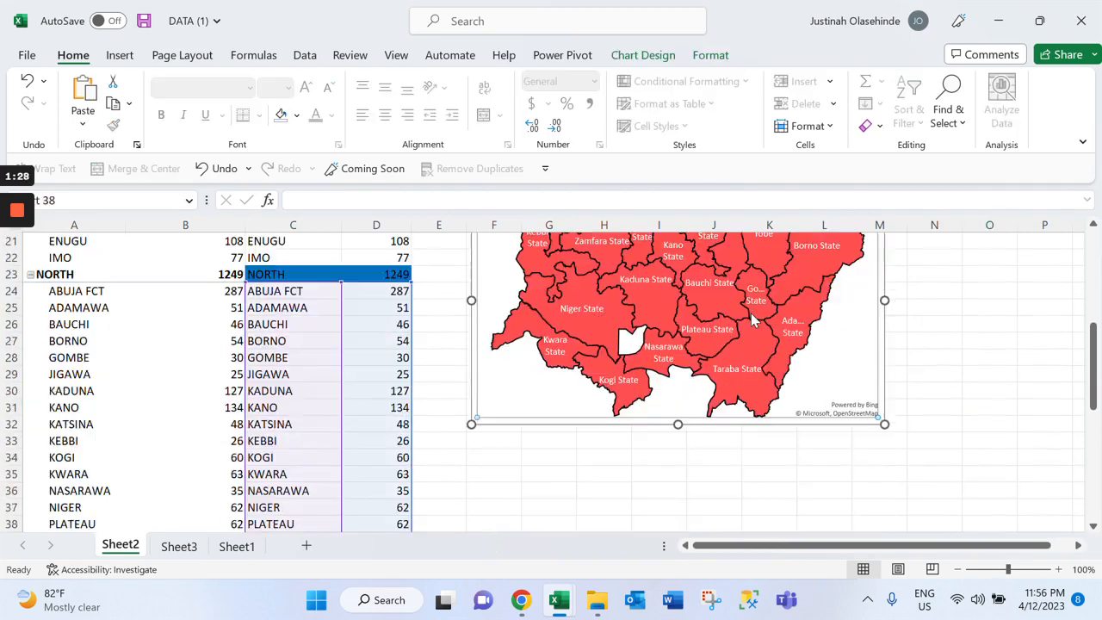
scroll(734, 337, "up", 2)
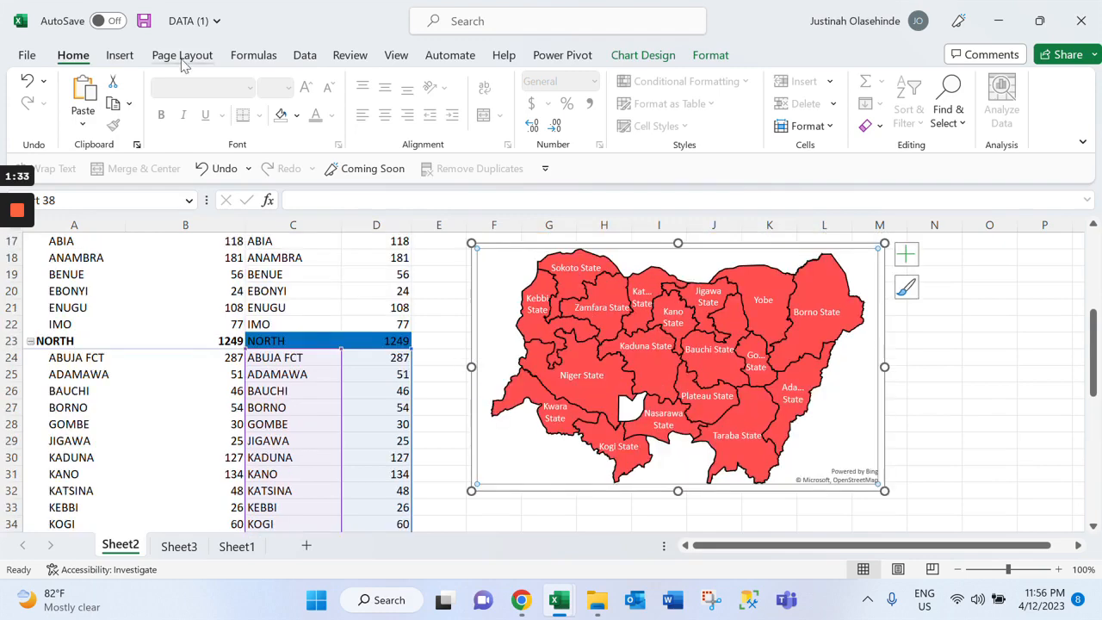
left_click(125, 57)
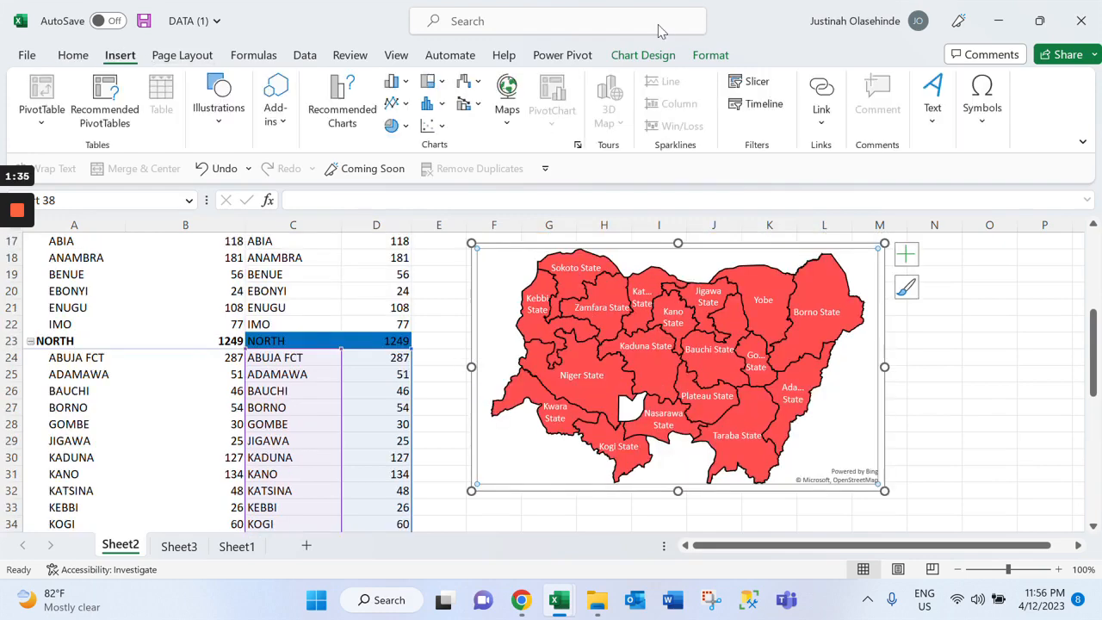
left_click(935, 112)
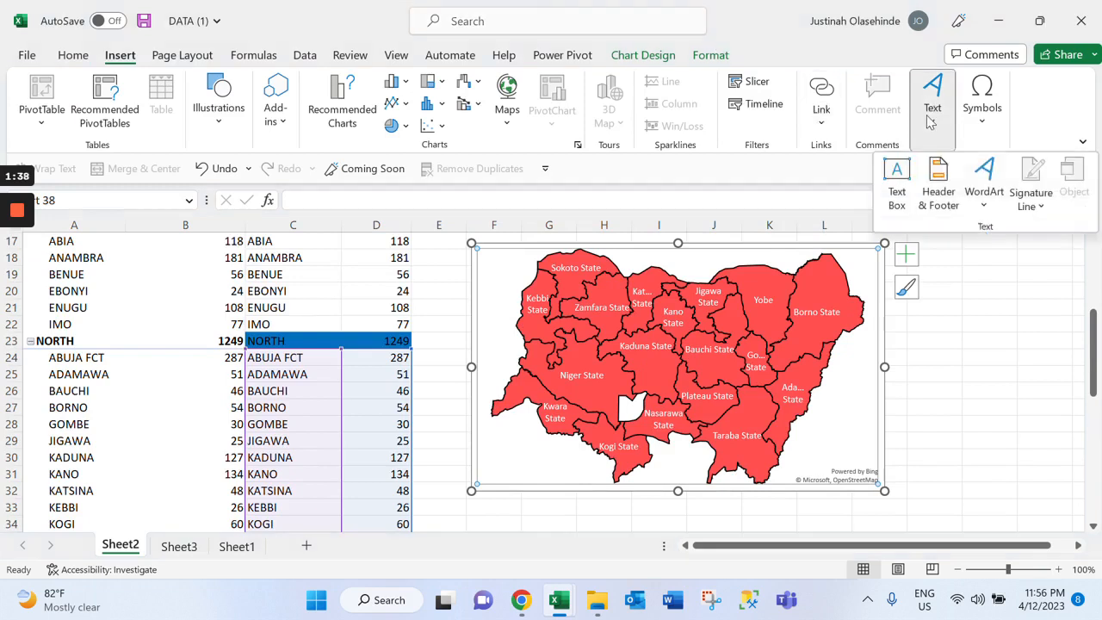
left_click(890, 181)
mouse_move(902, 341)
left_mouse_down()
mouse_move(926, 372)
mouse_move(977, 372)
mouse_move(962, 367)
left_mouse_up()
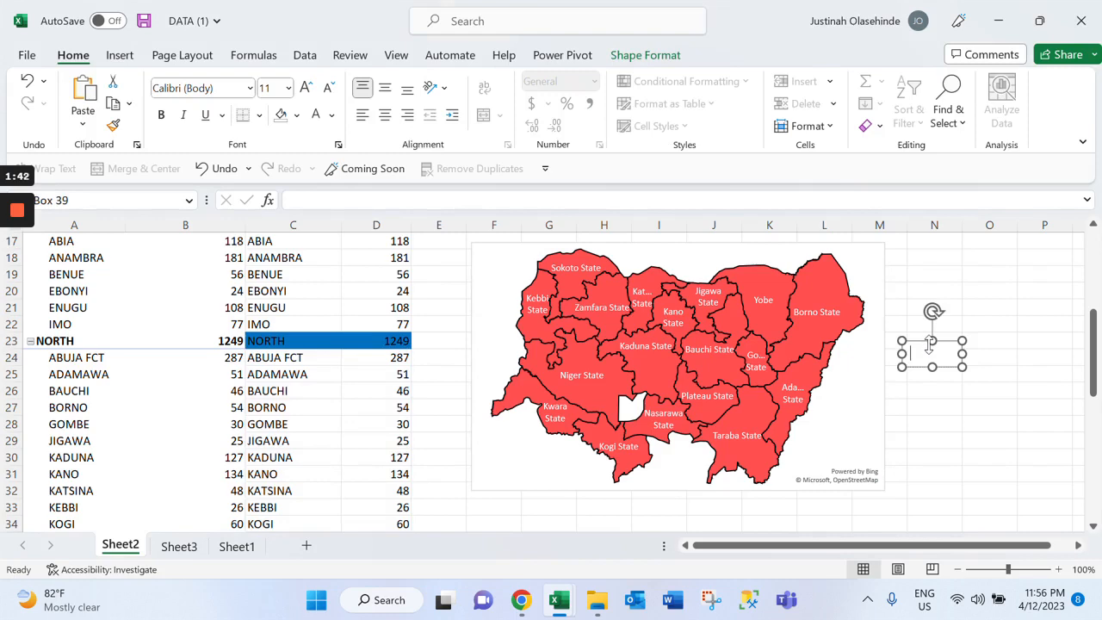
Link the new text box to cell C24 so that it displays the ABUJA FCT label
scroll(930, 344, "up", 2)
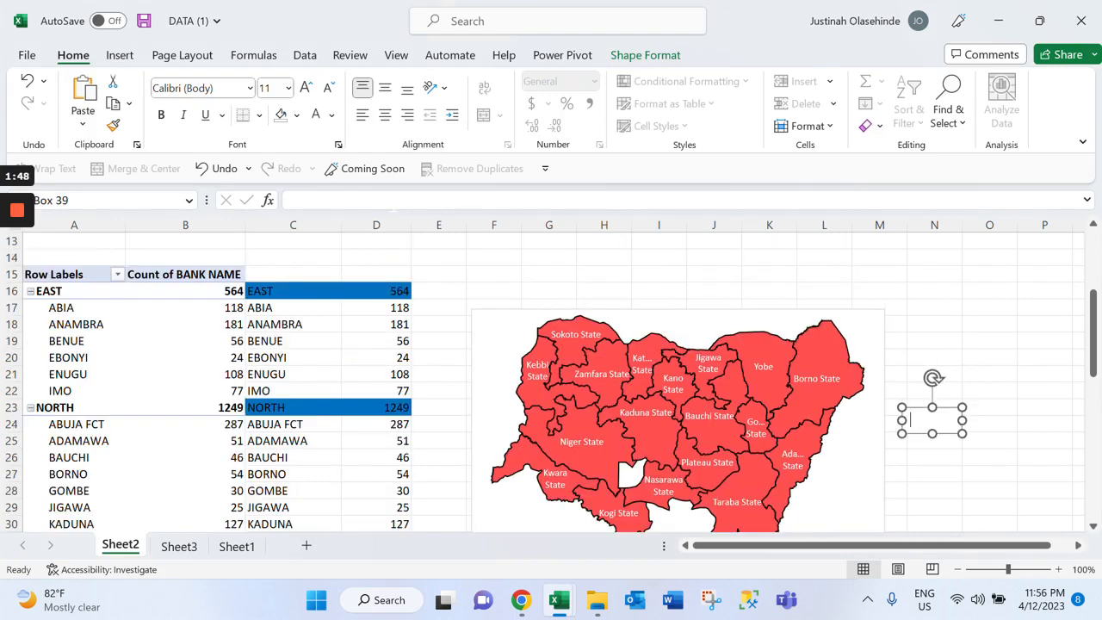
type("=")
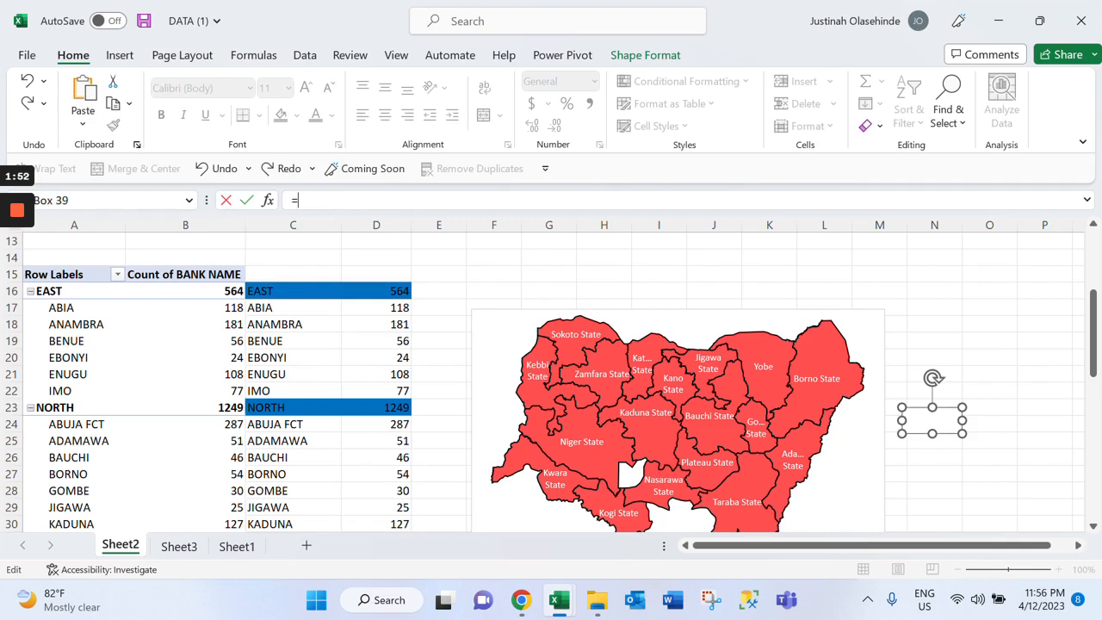
left_click(293, 425)
key("Return")
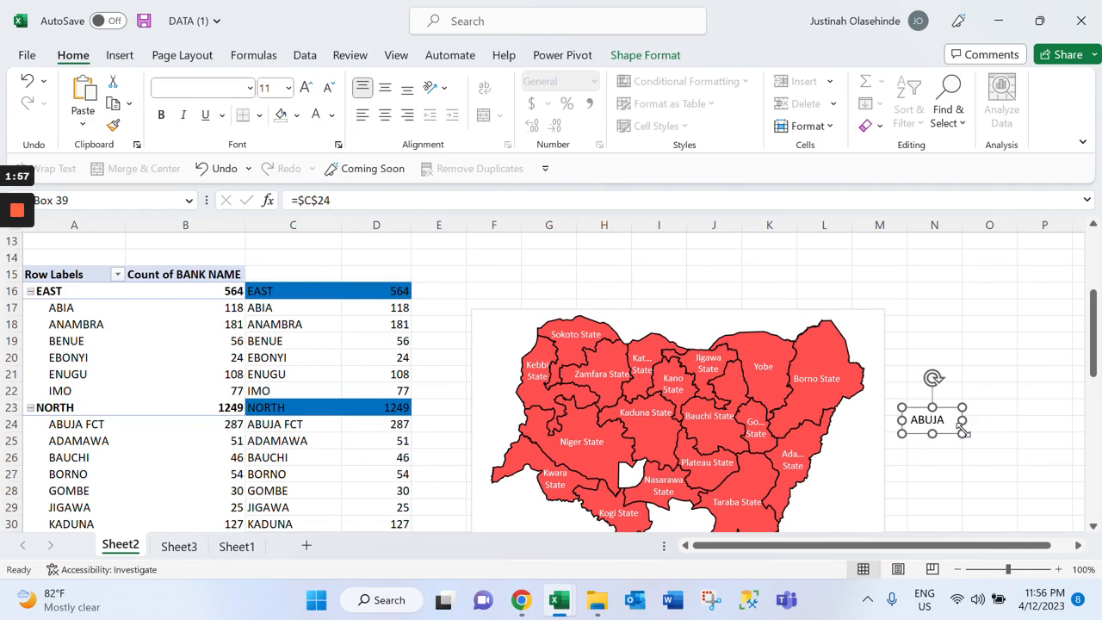
Reduce the ABUJA FCT text box's font size to 8 and make the box narrower
mouse_move(963, 434)
left_mouse_down()
mouse_move(951, 437)
mouse_move(971, 439)
left_mouse_up()
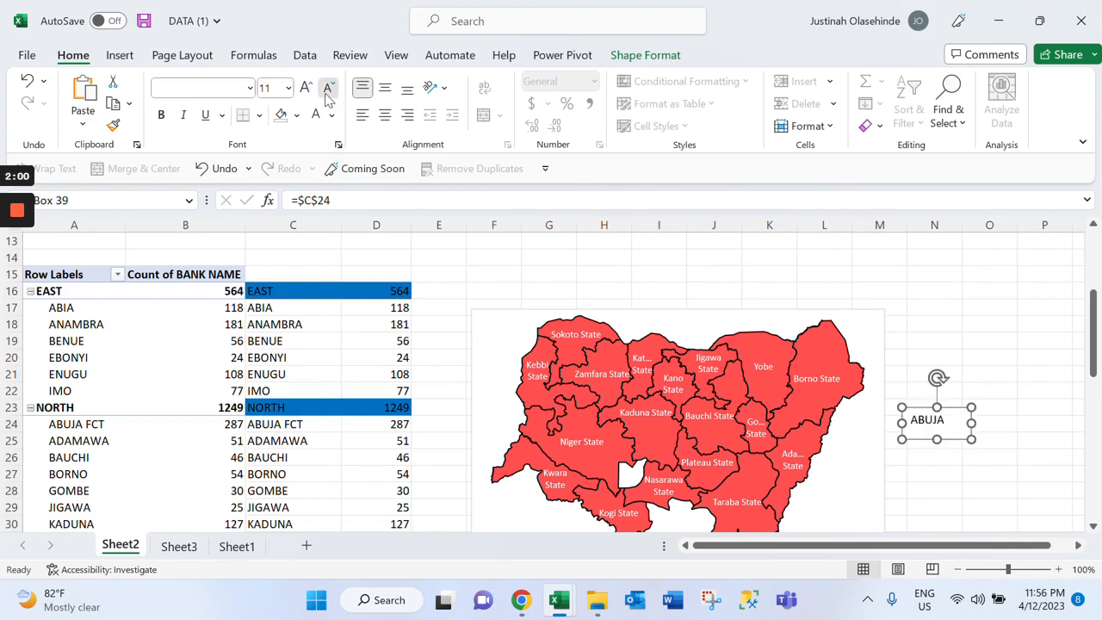
left_click(328, 89)
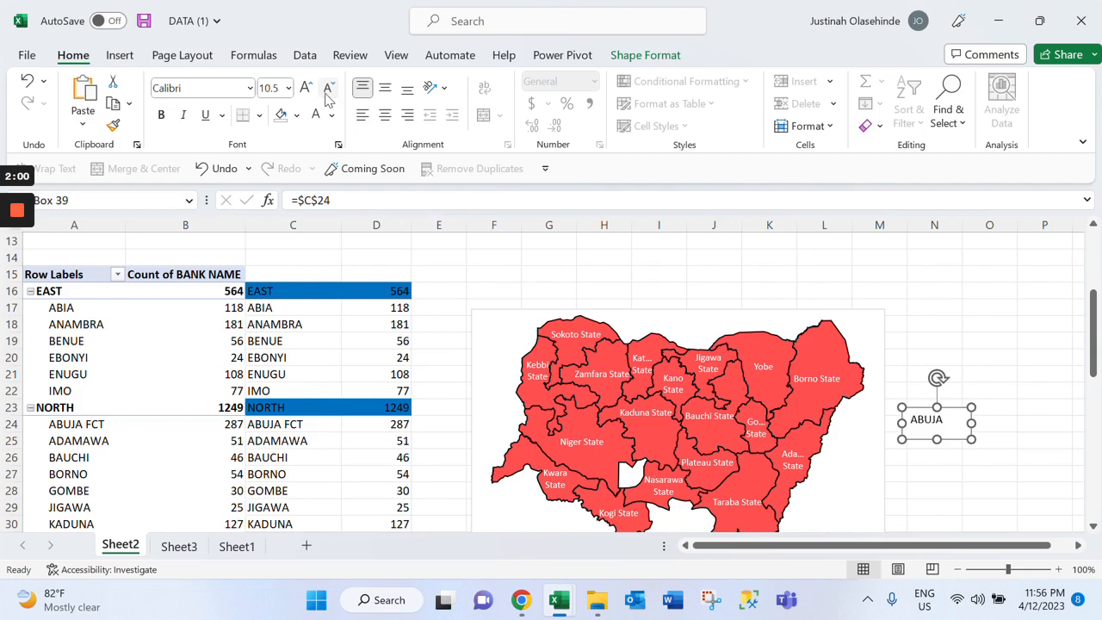
left_click(328, 89)
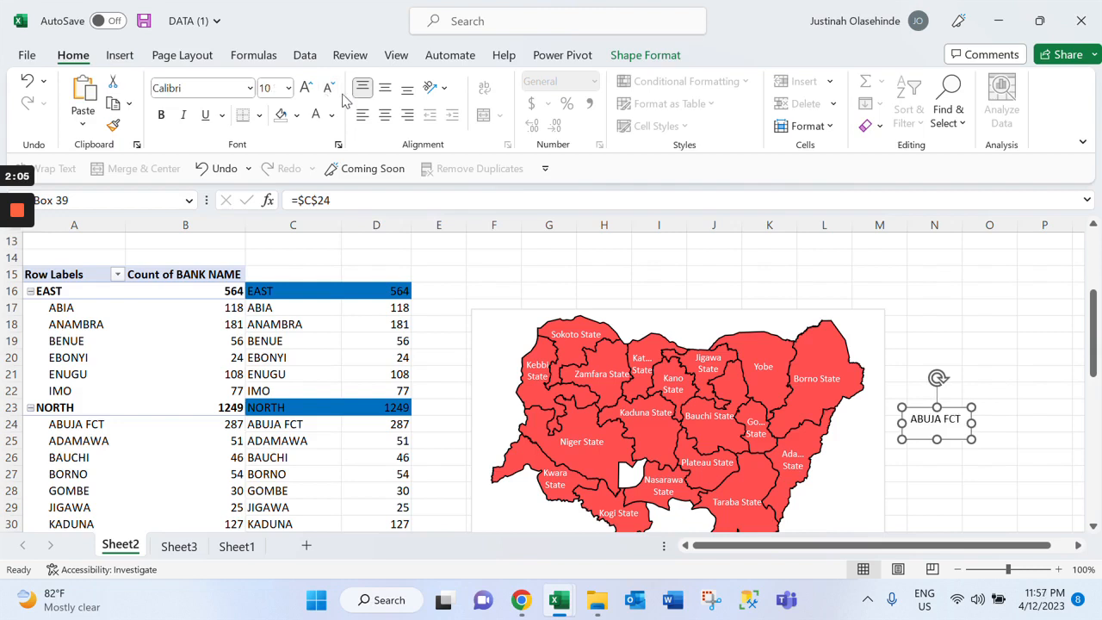
left_click(329, 90)
left_click(329, 90)
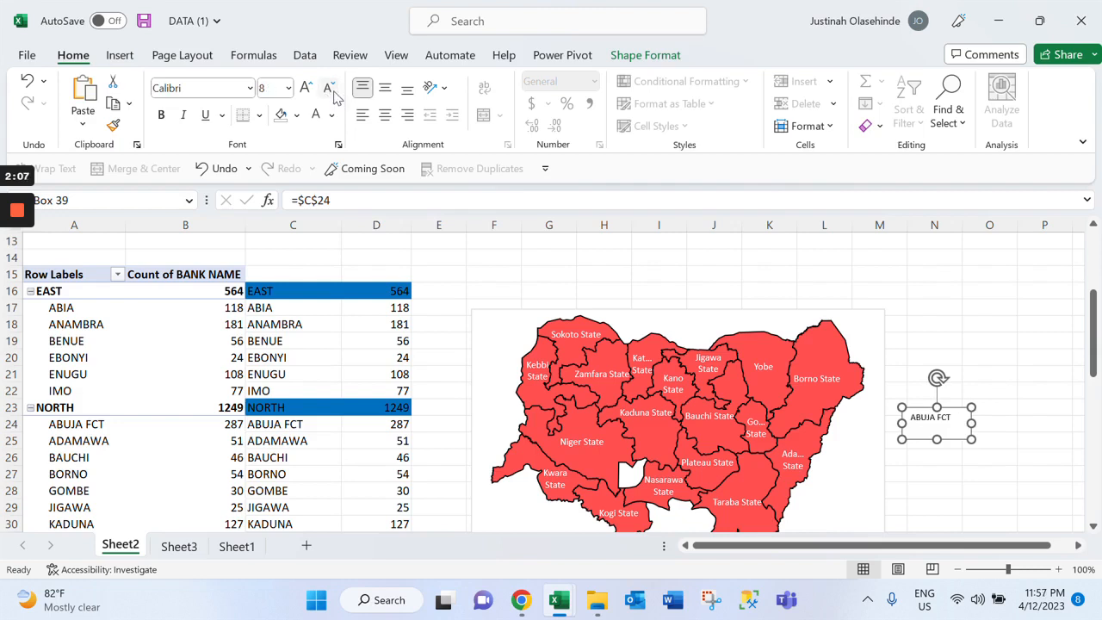
left_click_drag(941, 440, 939, 425)
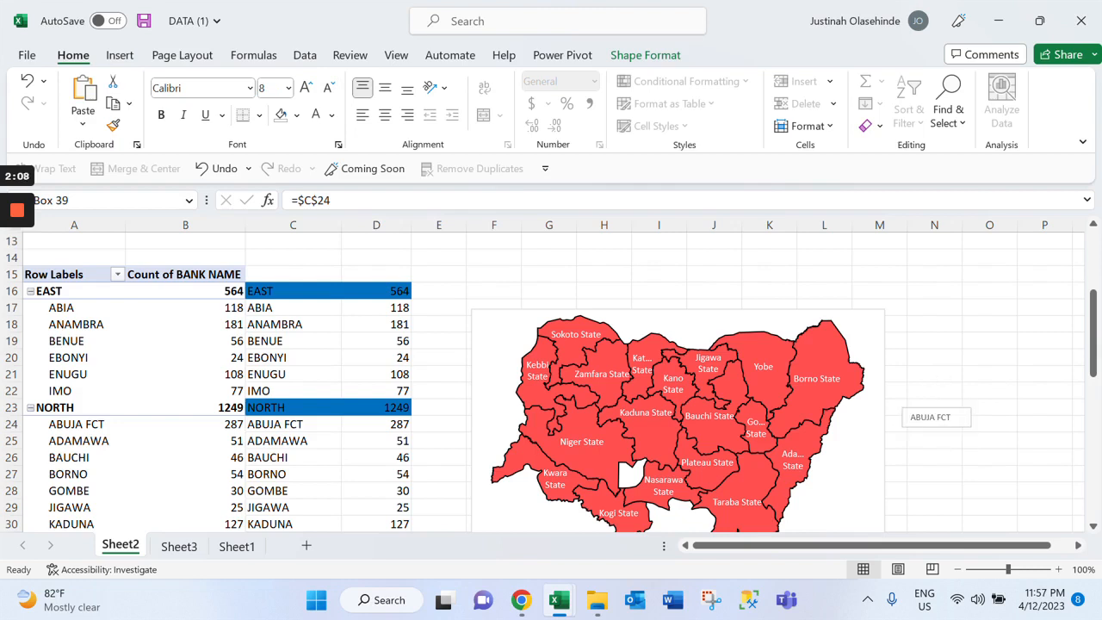
left_click_drag(938, 425, 937, 427)
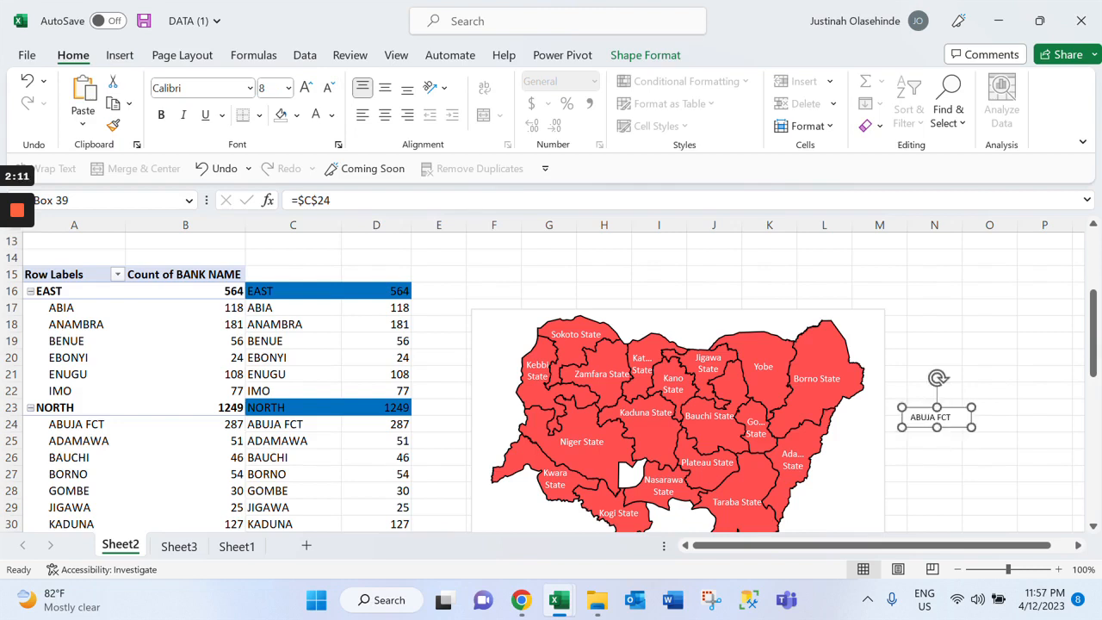
left_click_drag(971, 427, 950, 440)
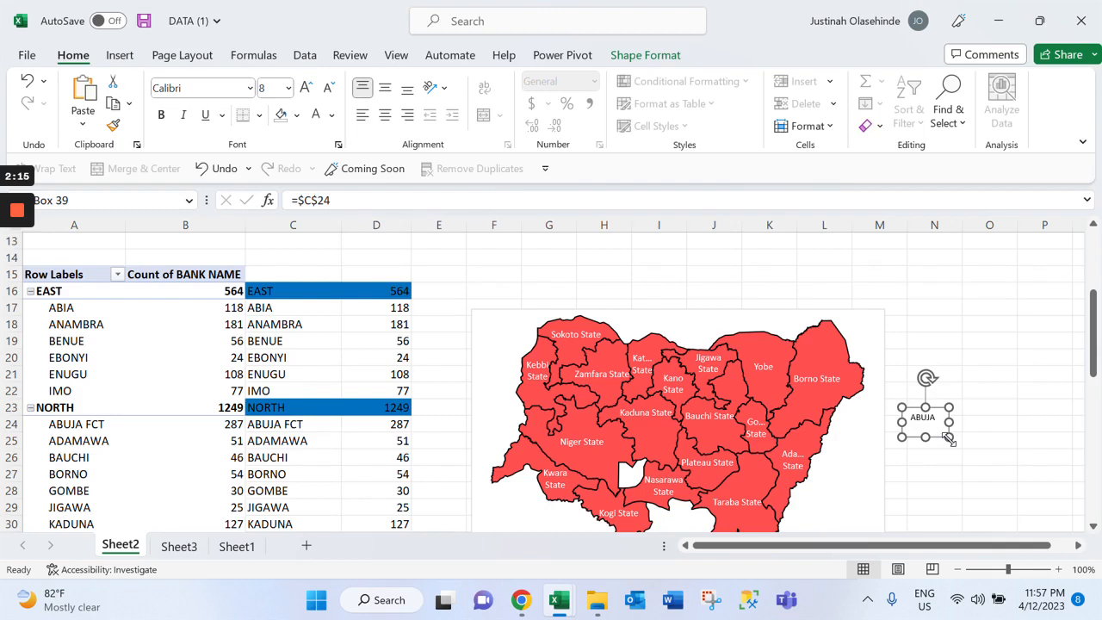
Duplicate the ABUJA text box directly below the original, link the copy to D24, and shrink it slightly
key("ctrl+d")
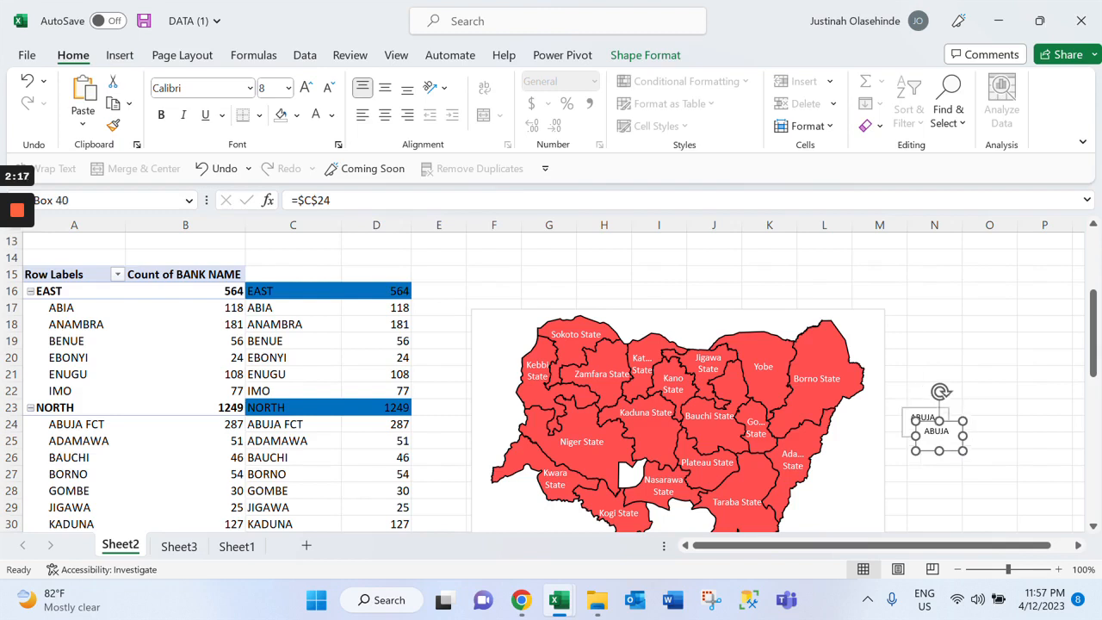
left_click_drag(938, 435, 926, 452)
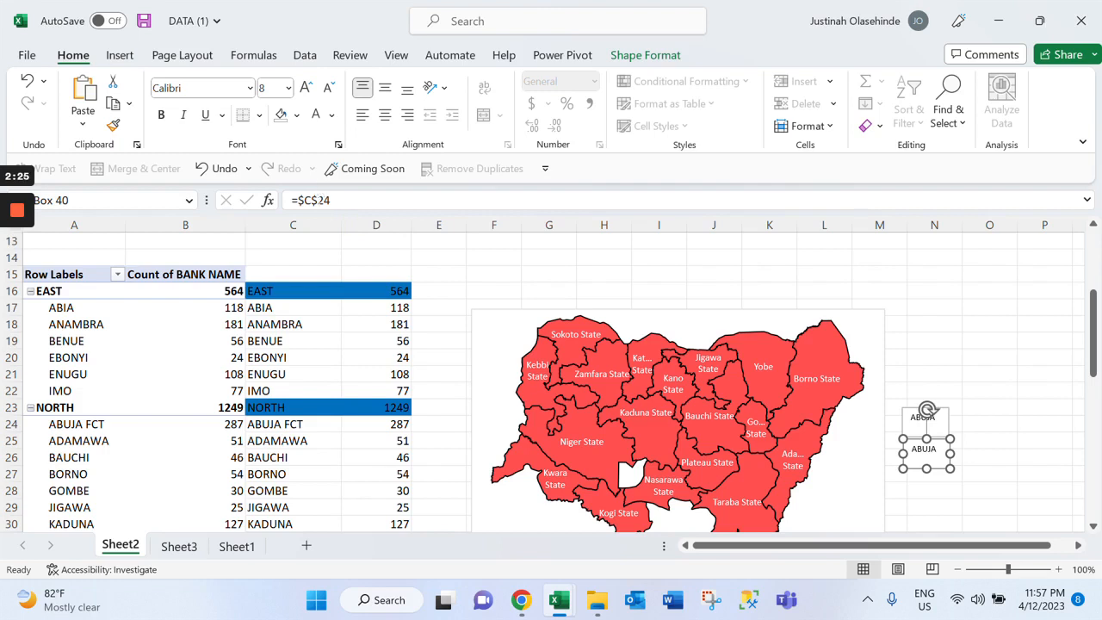
left_click(310, 200)
key("BackSpace")
type("D")
key("Return")
left_click_drag(948, 466, 946, 462)
Group the ABUJA text box with the count text box linked to D24 directly below it
left_click(923, 418)
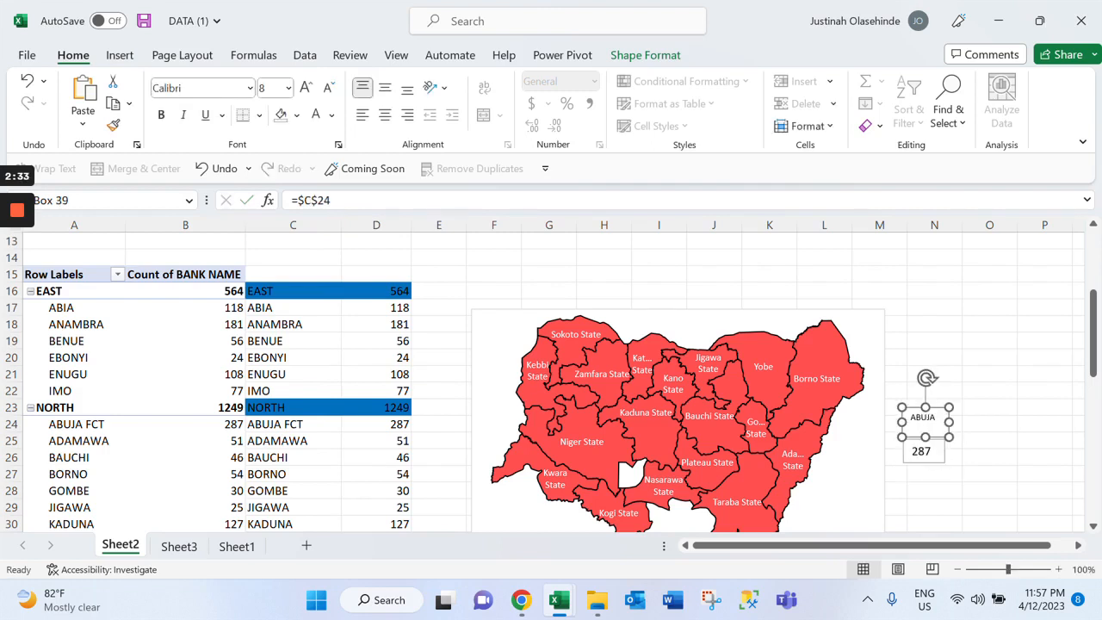
left_click(921, 451, "ctrl")
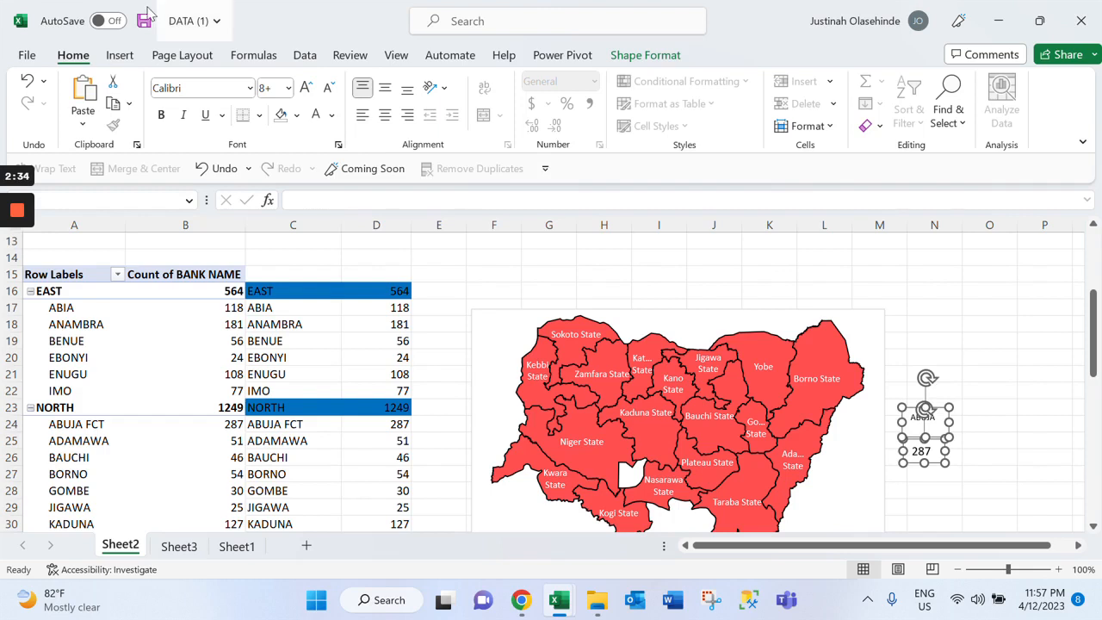
left_click(643, 57)
left_click(939, 105)
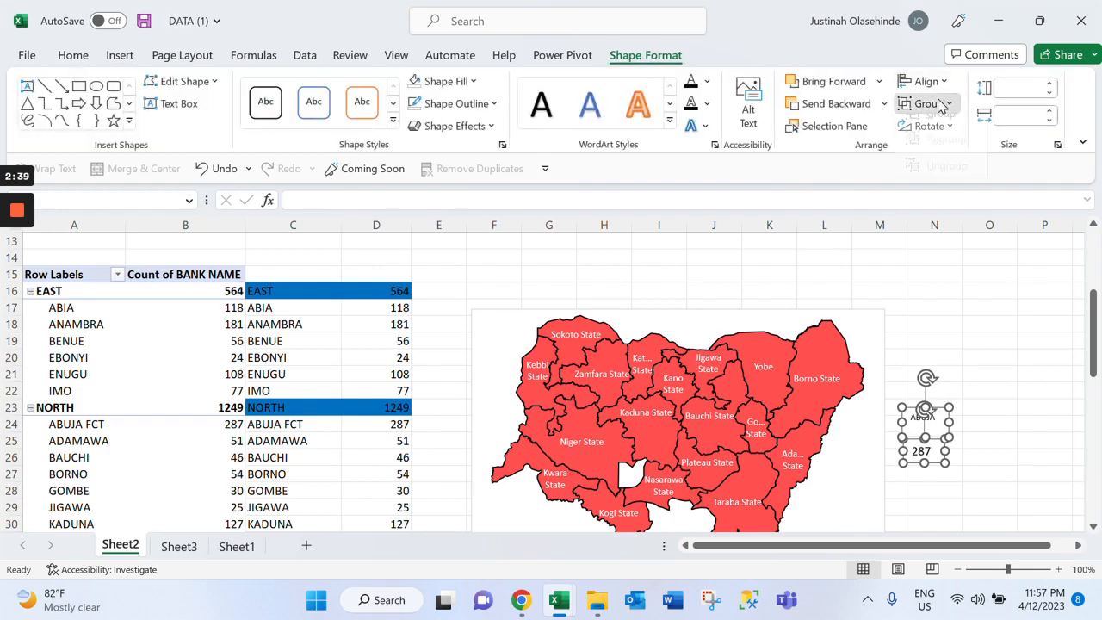
left_click(940, 128)
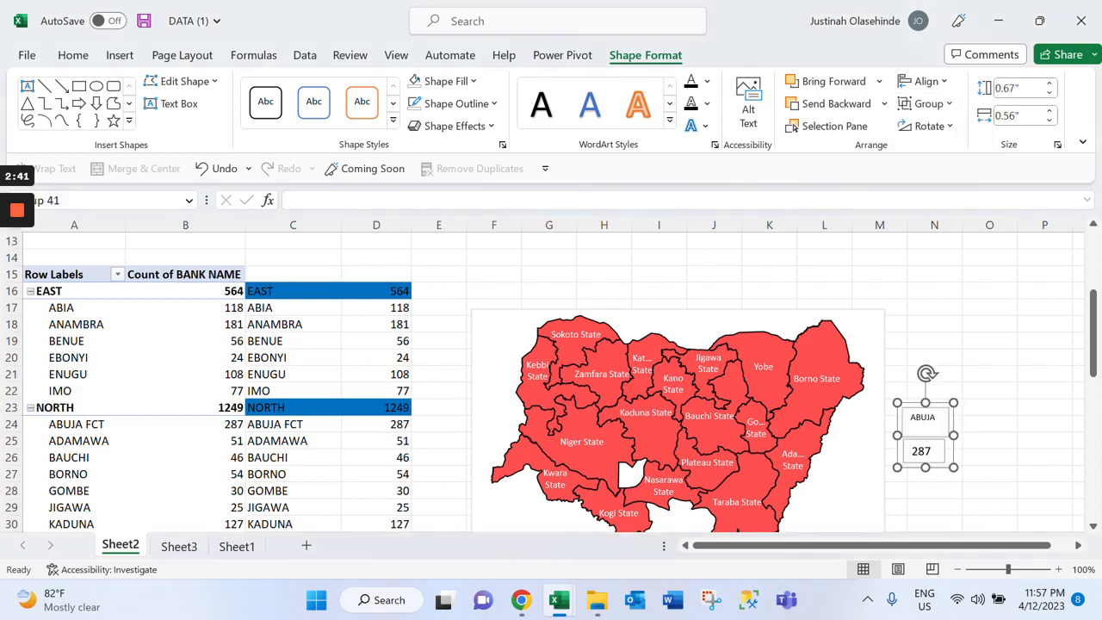
Remove the fill and the outline from the grouped ABUJA text boxes
left_click(471, 82)
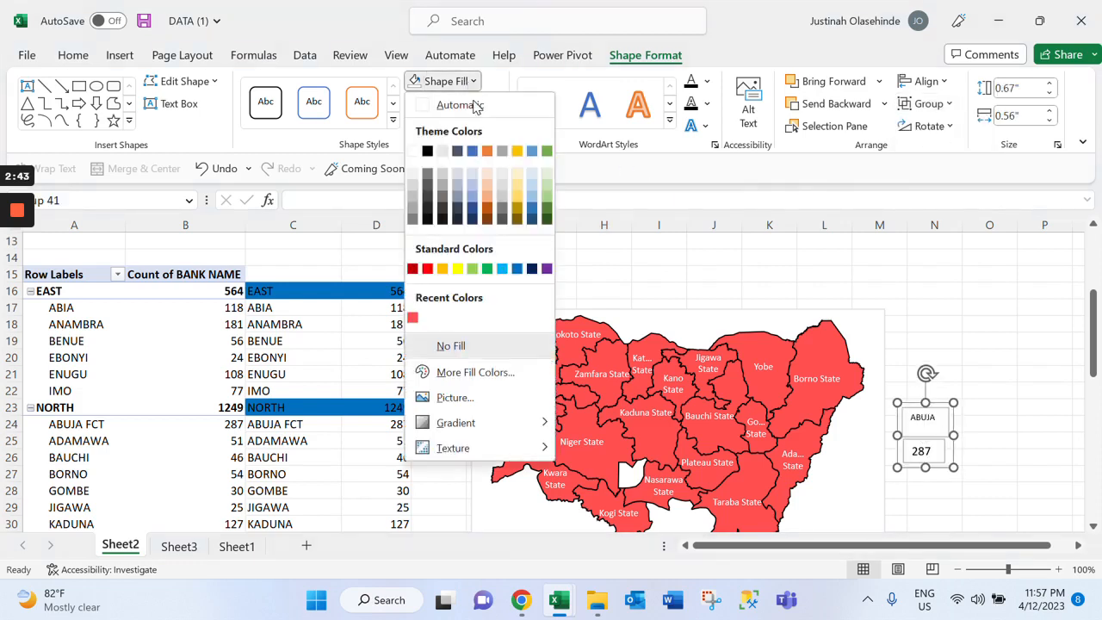
left_click(503, 344)
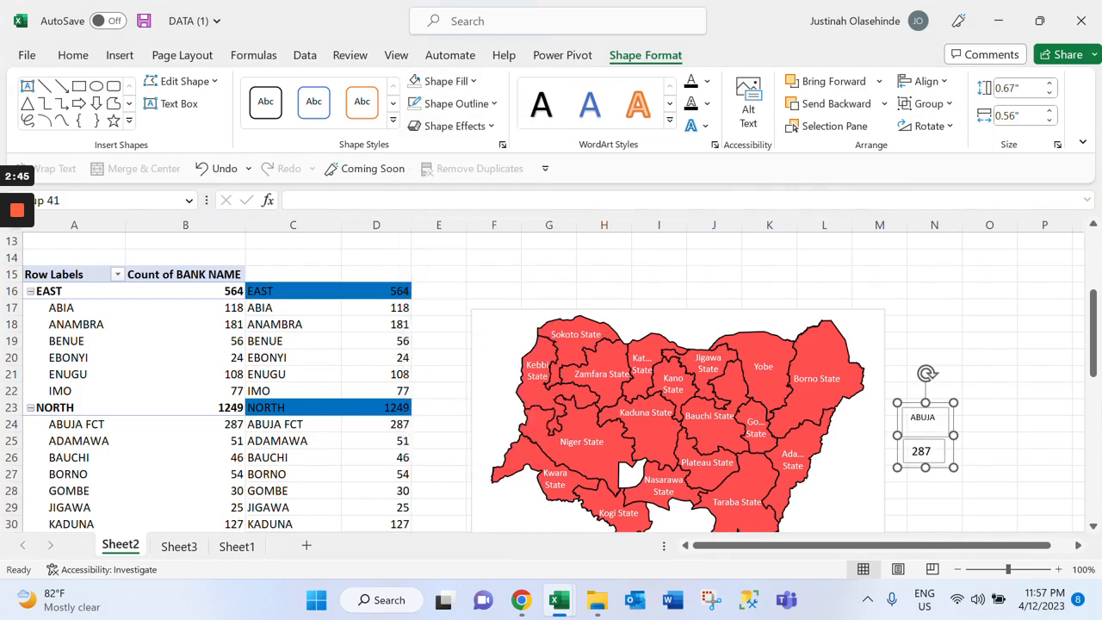
left_click(456, 103)
left_click(485, 366)
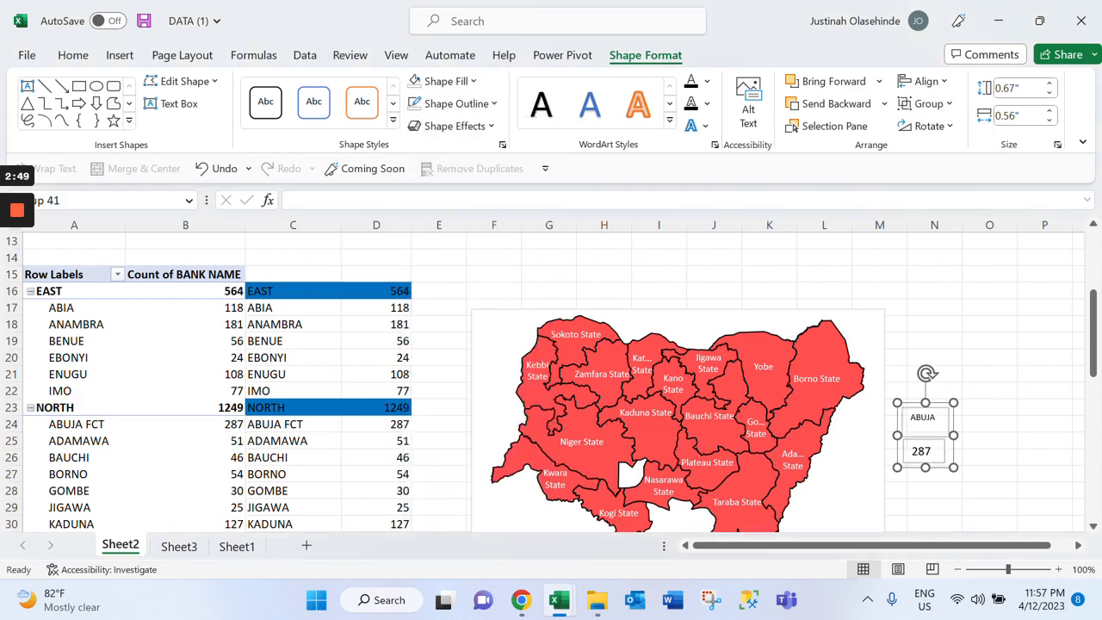
Move the grouped ABUJA text boxes up beside the North map and try making the group shorter
left_click_drag(924, 435, 621, 459)
key("ctrl+z")
key("ctrl+z")
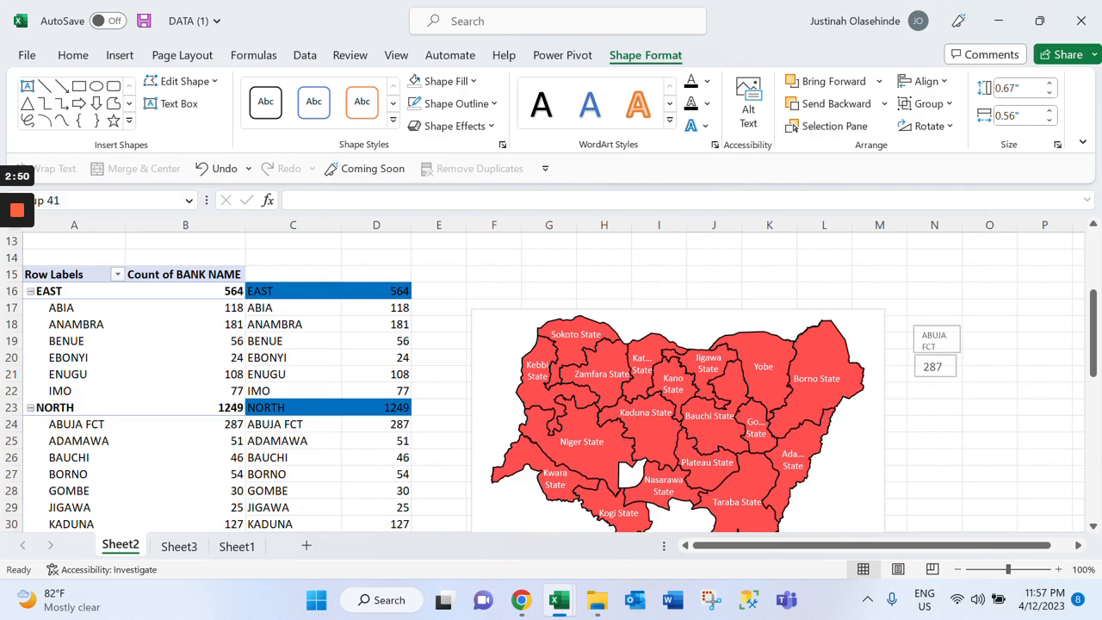
left_click_drag(937, 382, 937, 360)
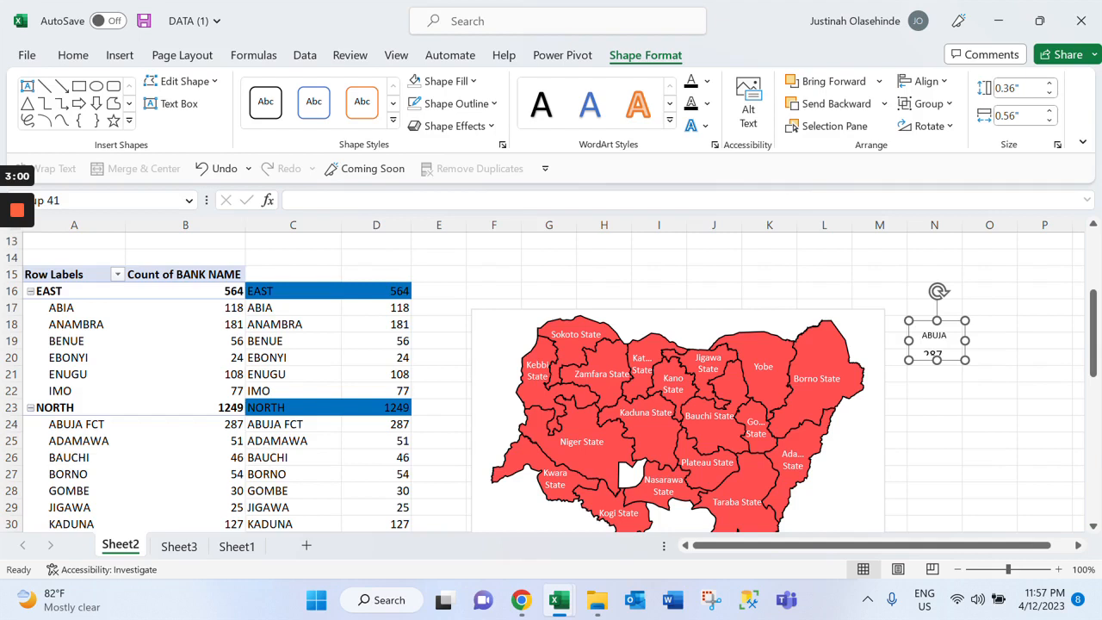
Reduce the font size of the count text box linked to D24 to 9
left_click(934, 355)
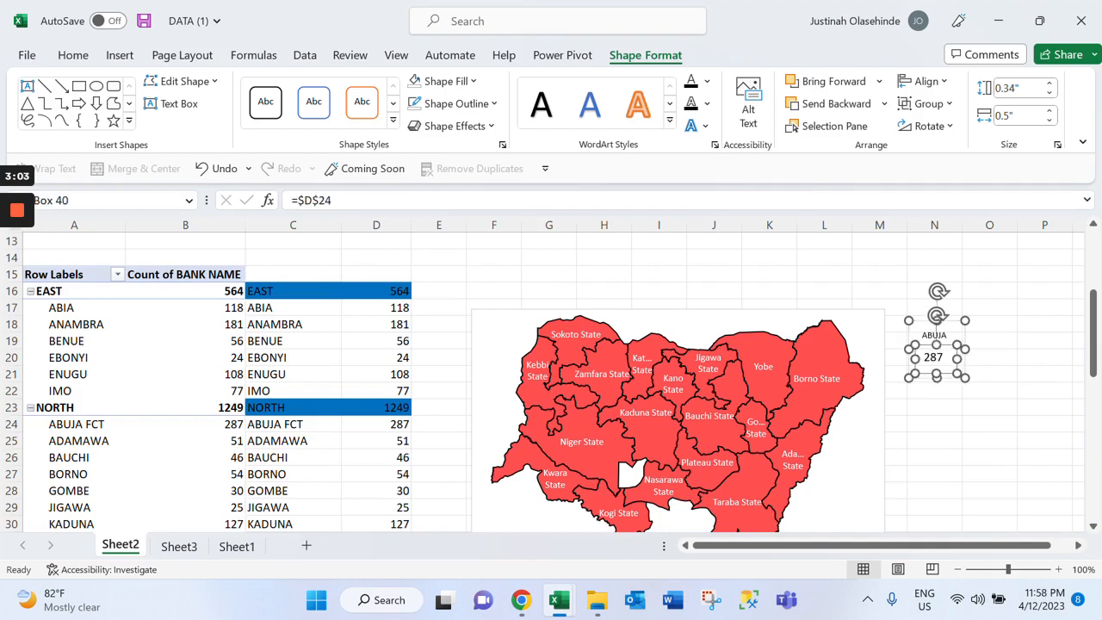
left_click(938, 357)
double_click(934, 356)
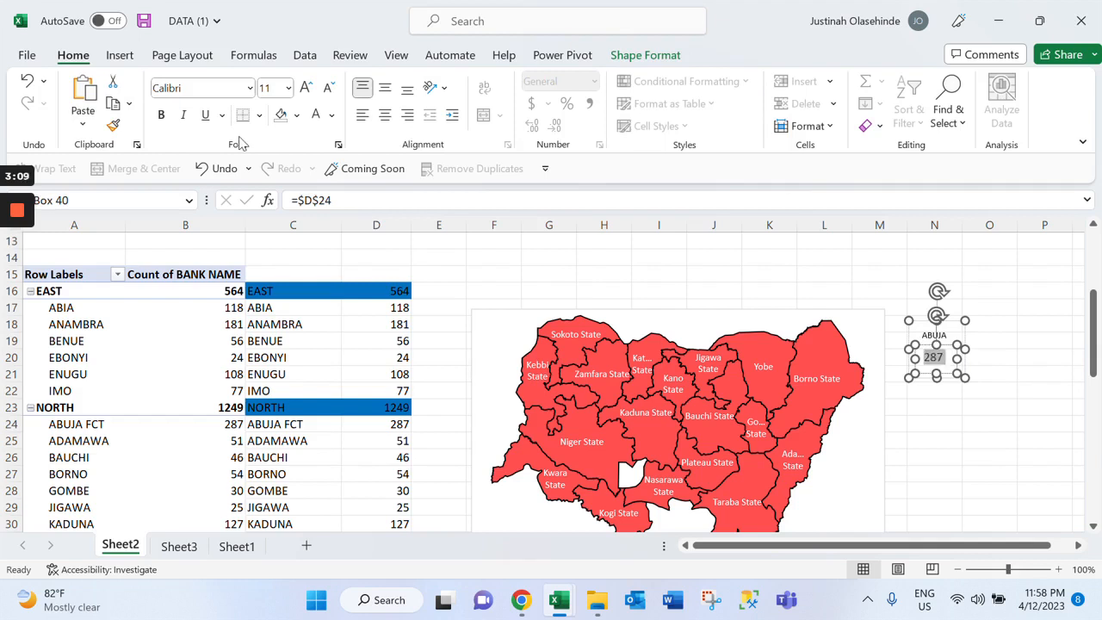
left_click(328, 93)
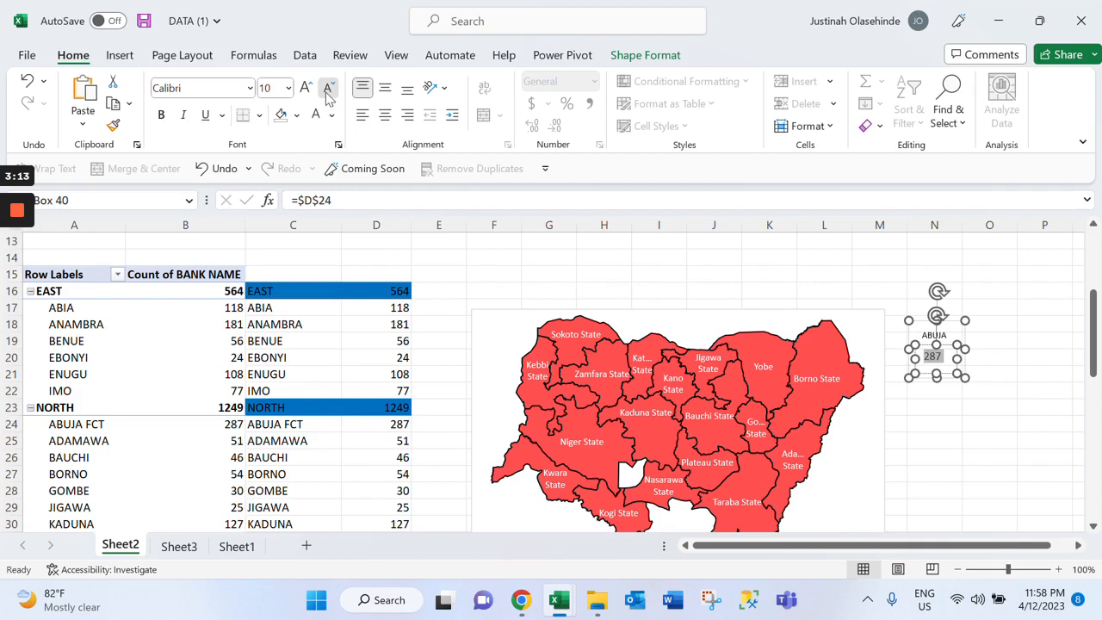
left_click(327, 93)
left_click(935, 407)
left_click(934, 374)
left_click(932, 356)
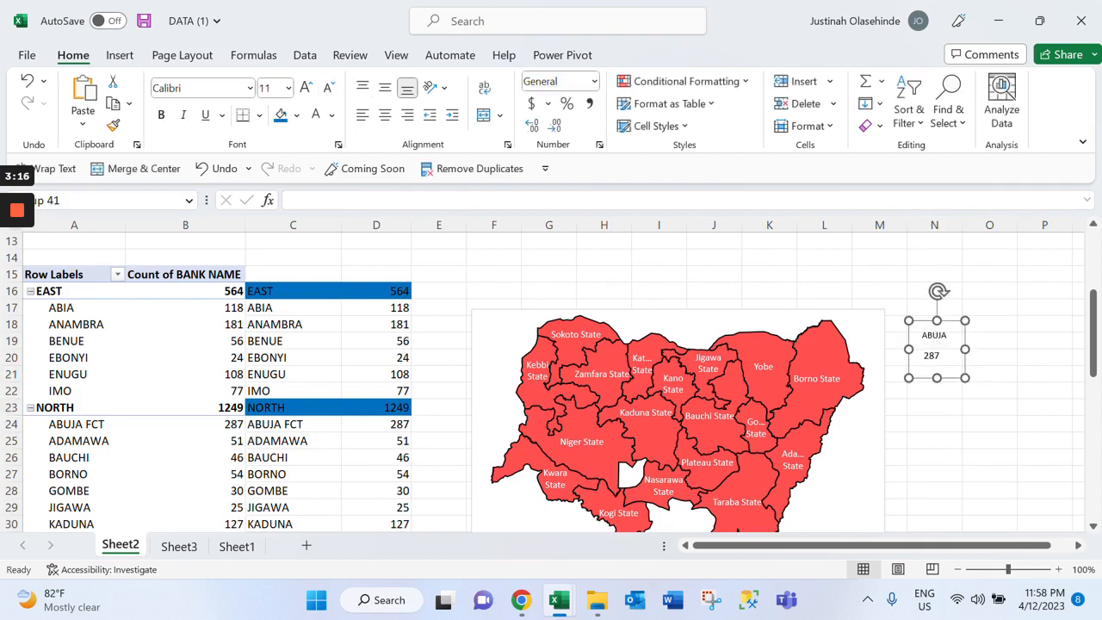
Move the grouped ABUJA text boxes into the blank Abuja area of the North map and fill them with the map's red
left_click(934, 352)
left_click_drag(937, 368, 635, 473)
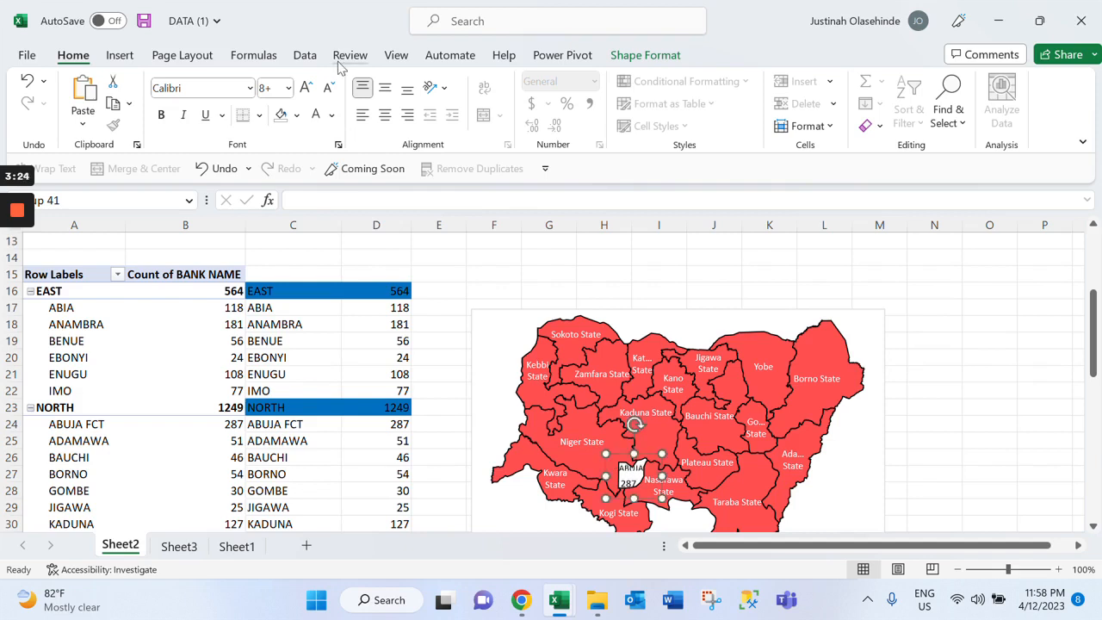
left_click(645, 54)
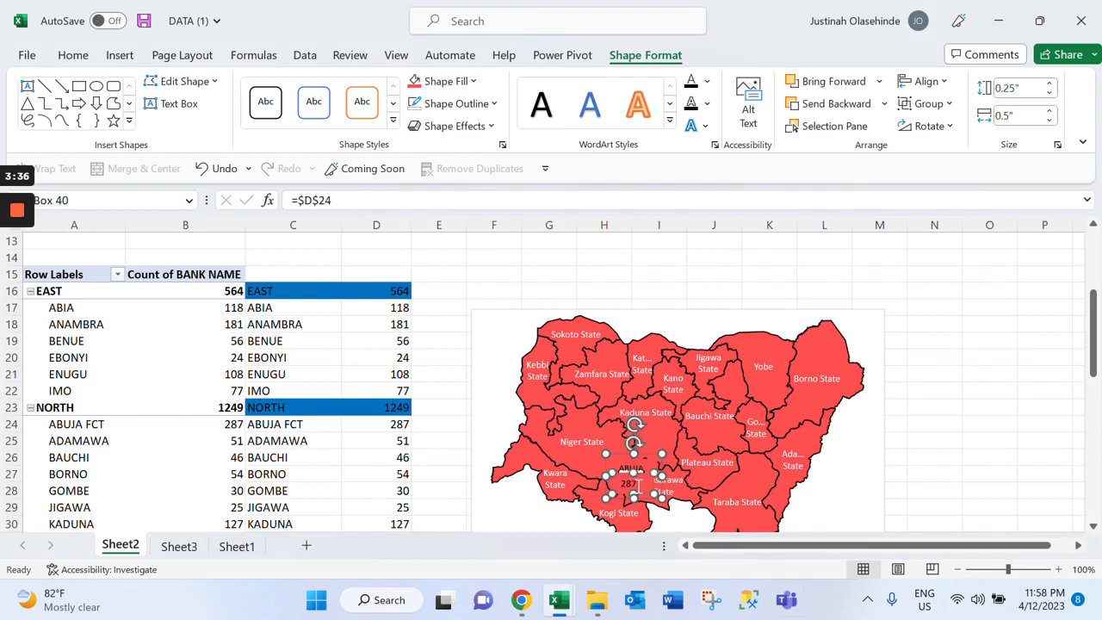
Make the count text linked to D24 white and bold
double_click(635, 485)
left_click(73, 57)
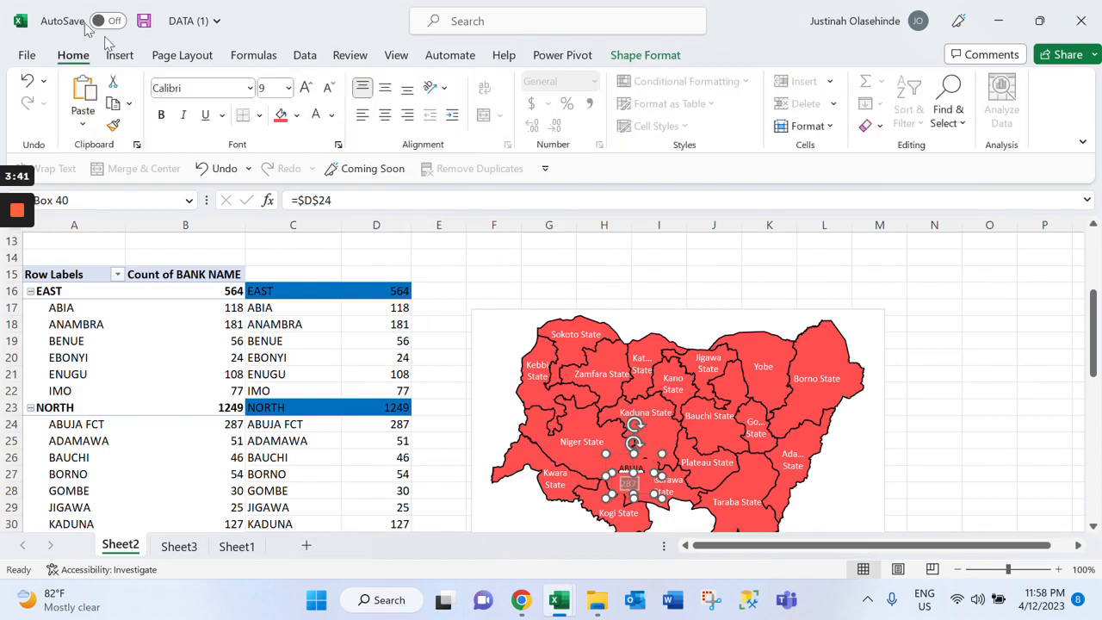
left_click(161, 115)
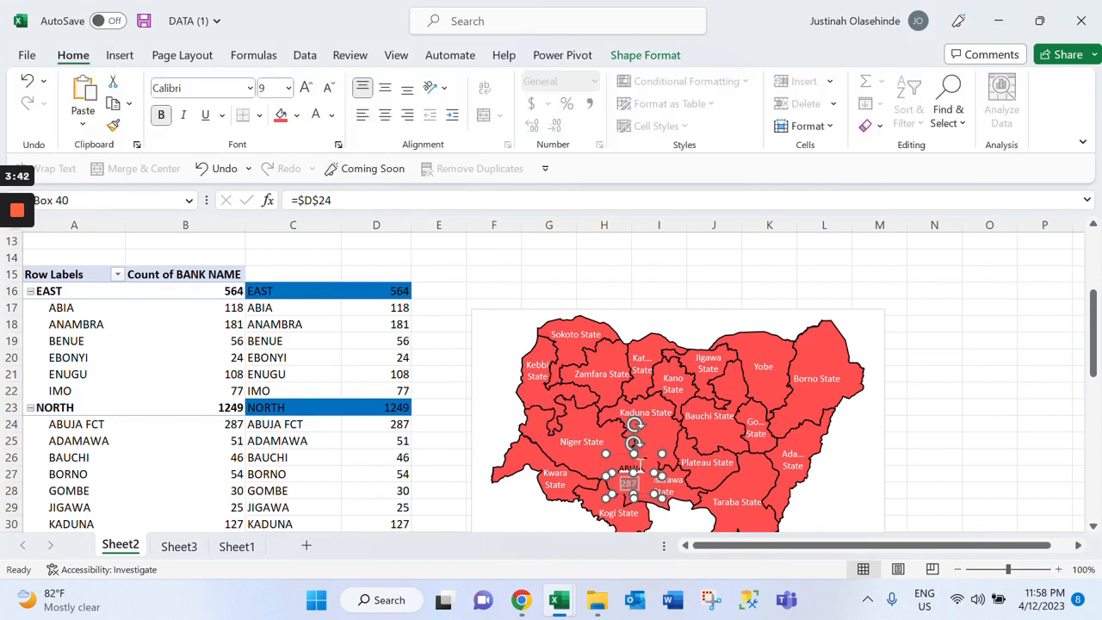
left_click(716, 242)
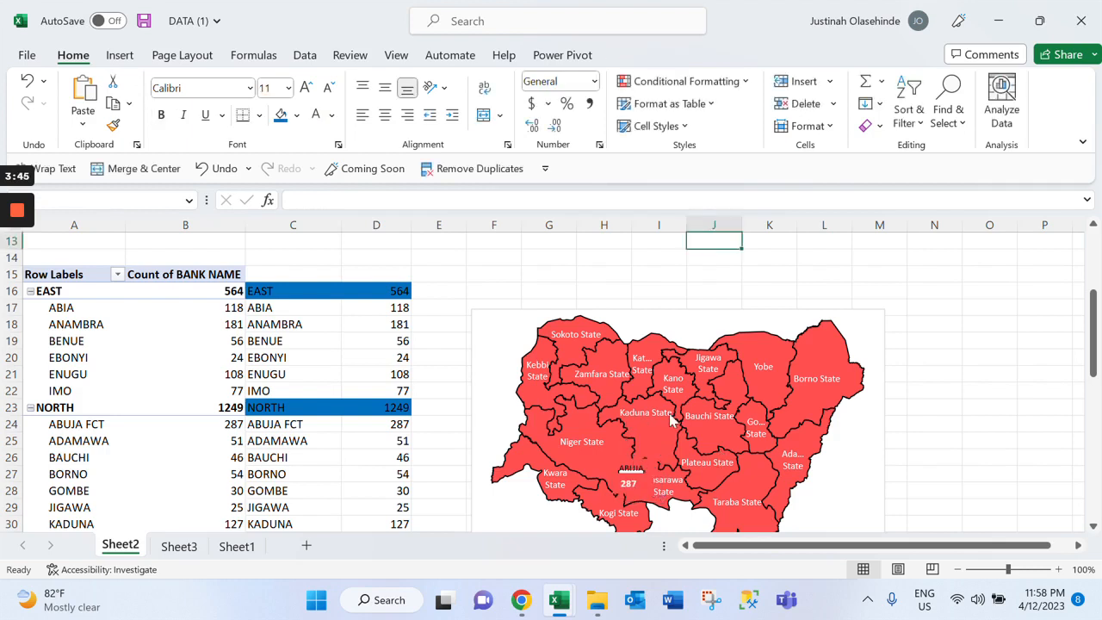
Make the ABUJA label text white and bold, and lower the group's upper edge slightly
left_click(629, 467)
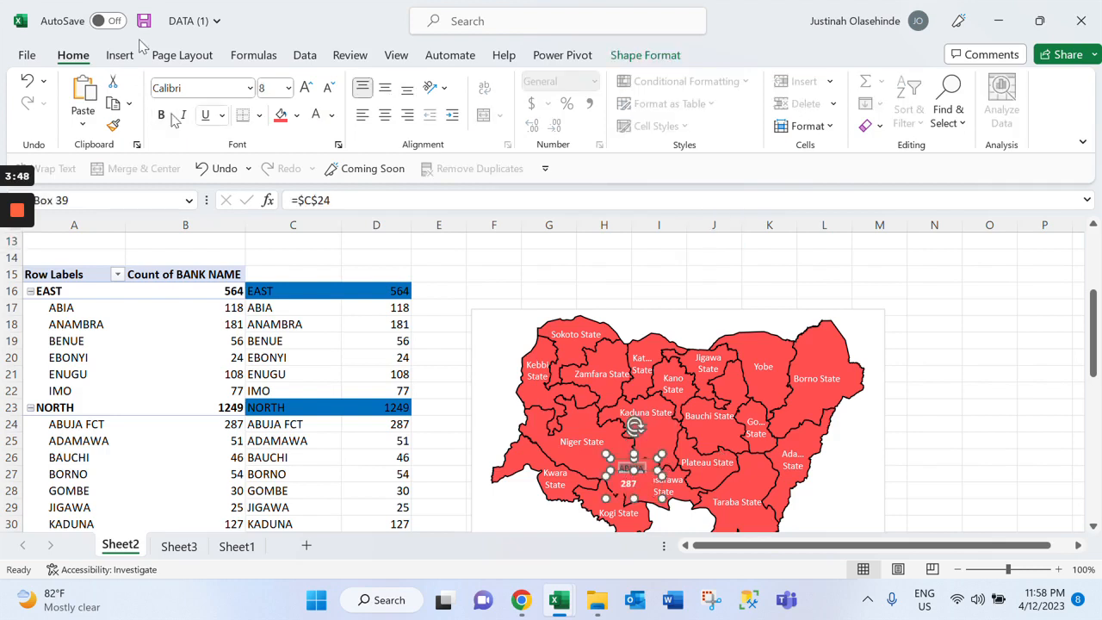
left_click(319, 122)
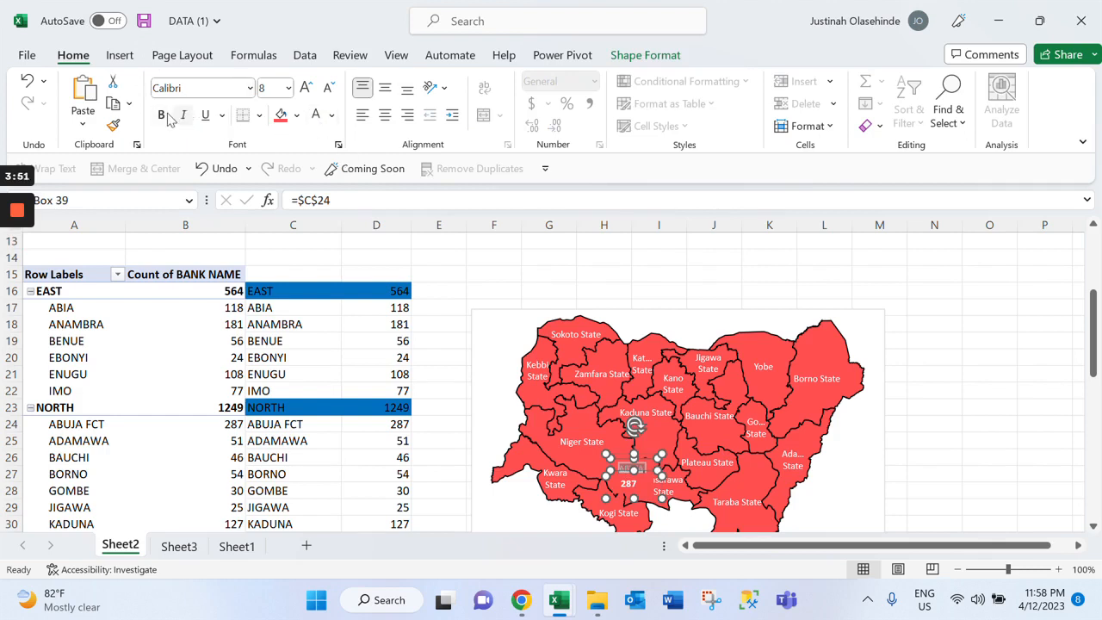
left_click(654, 450)
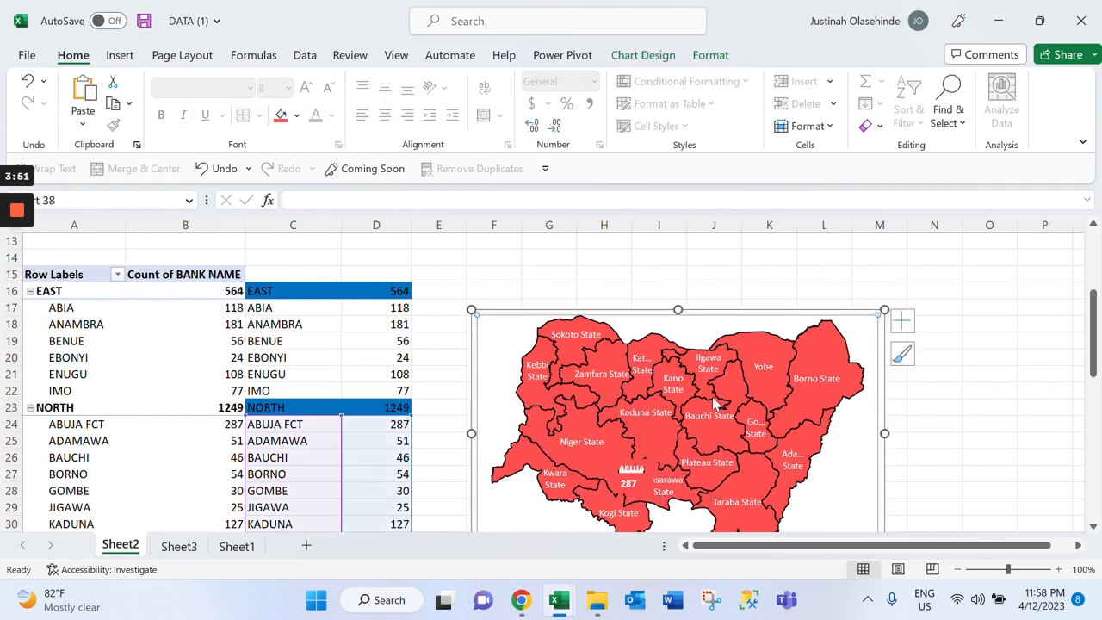
left_click(633, 470)
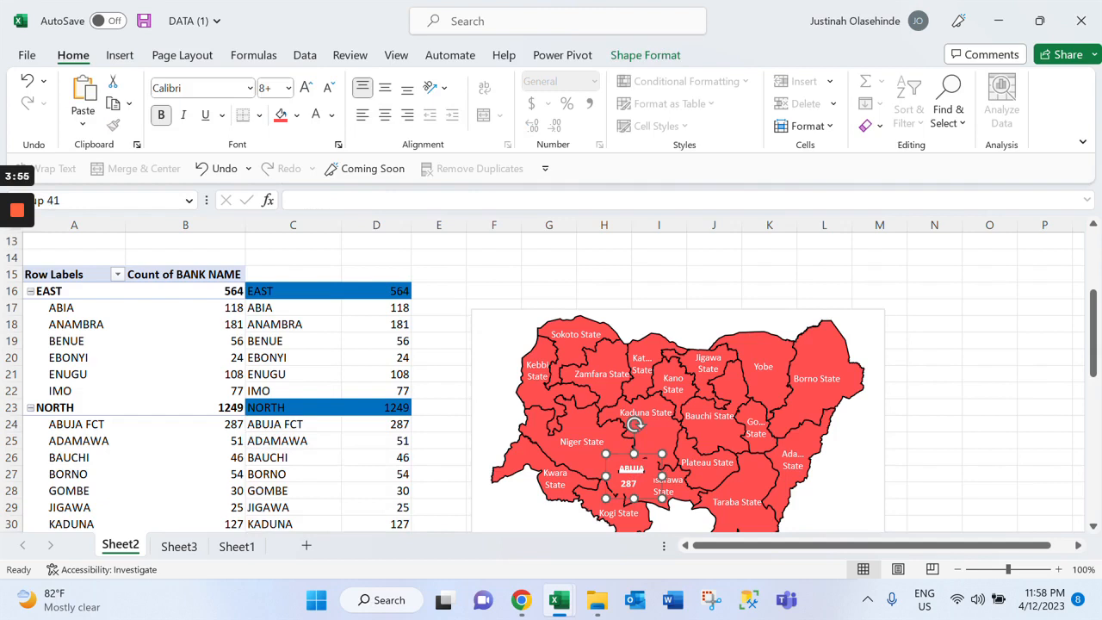
left_click_drag(634, 454, 634, 456)
left_click(630, 485)
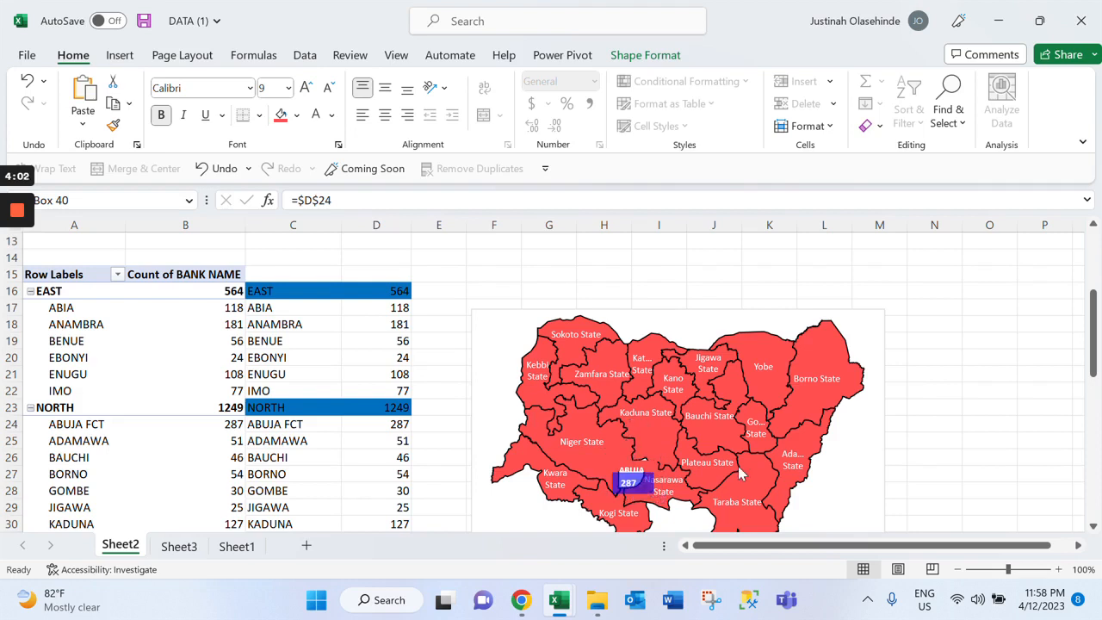
key("Escape")
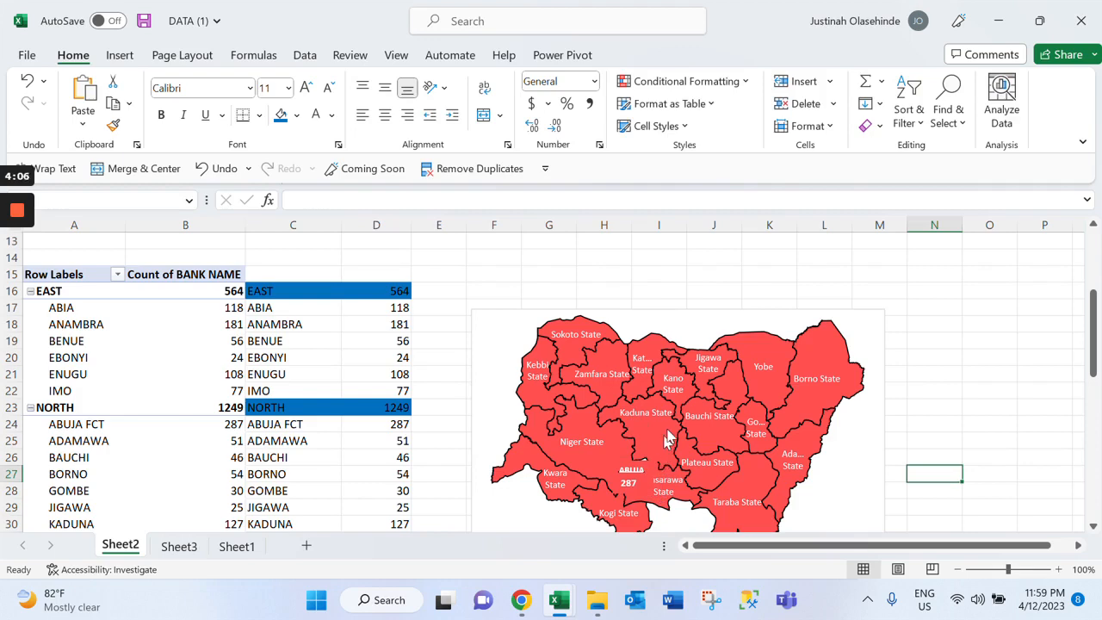
Add data labels to the North map chart so that each state shows its count
right_click(668, 439)
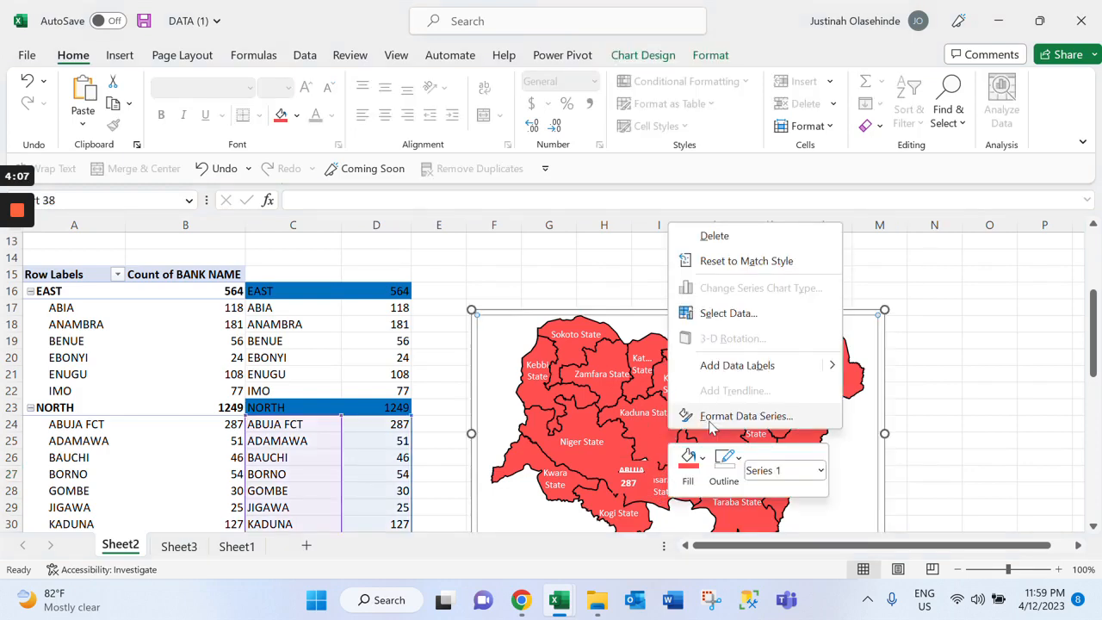
left_click(741, 366)
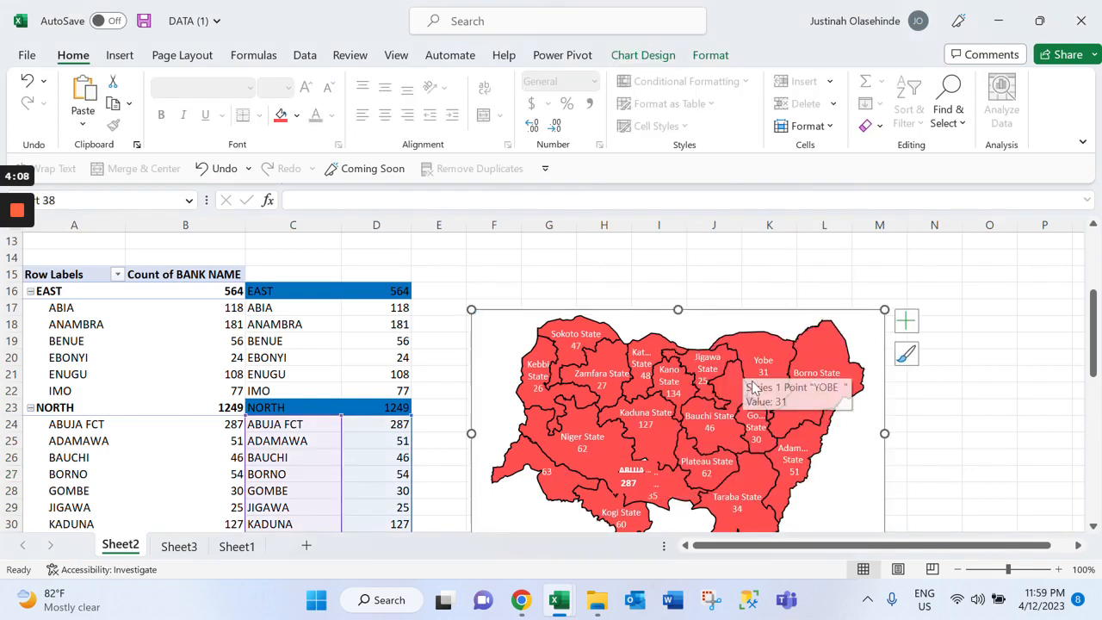
scroll(753, 389, "down", 3)
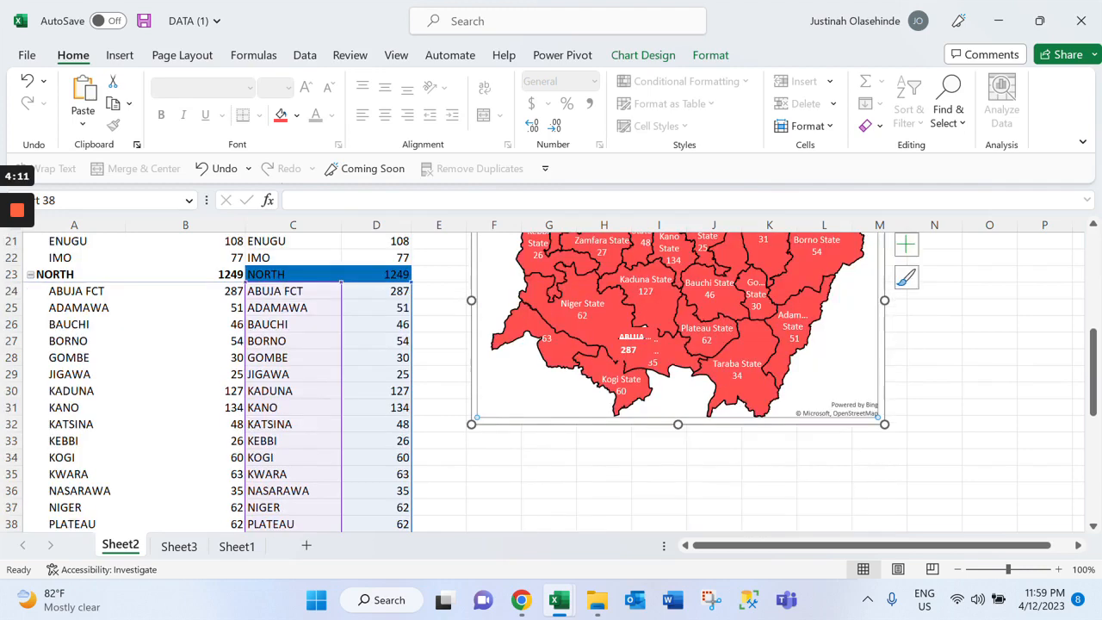
scroll(678, 379, "up", 3)
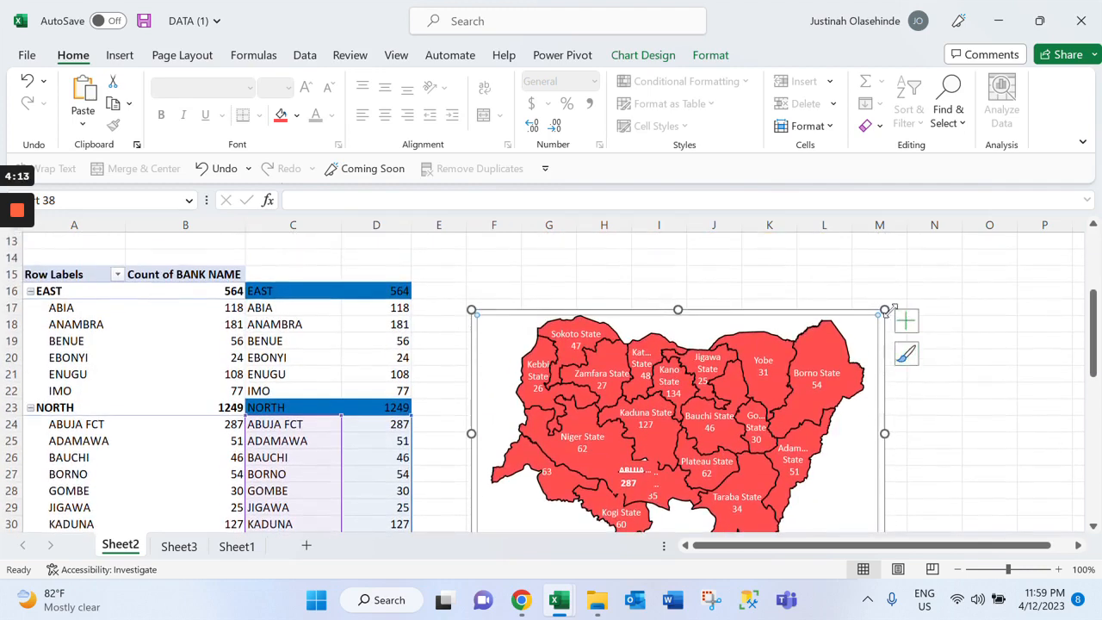
Group the North map chart with the ABUJA label group, and remove the combined group from Sheet2
key("Delete")
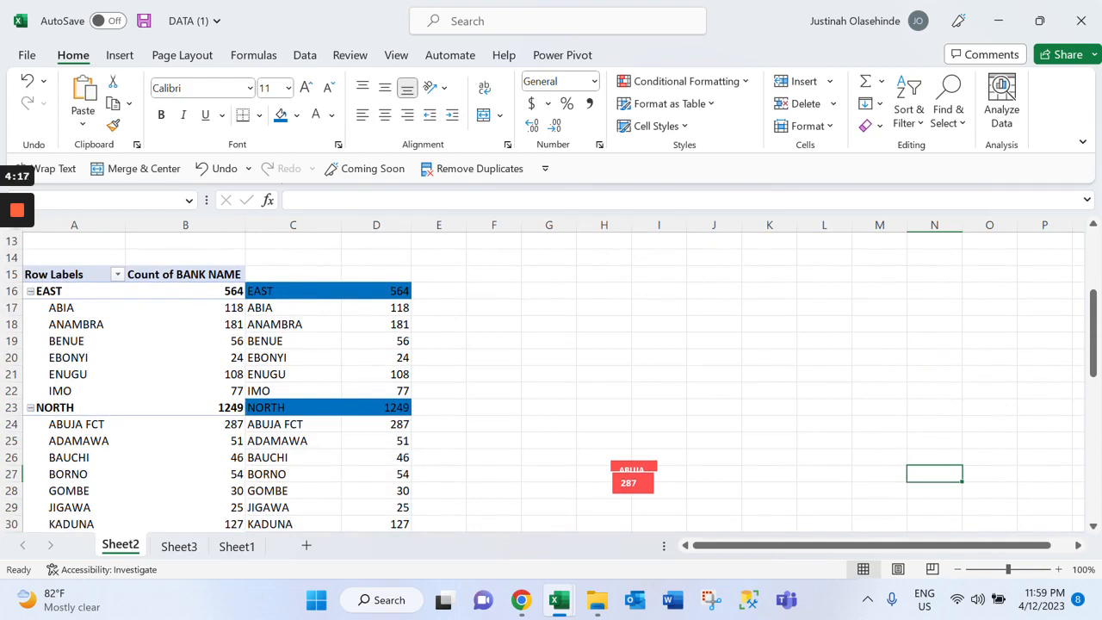
key("ctrl+z")
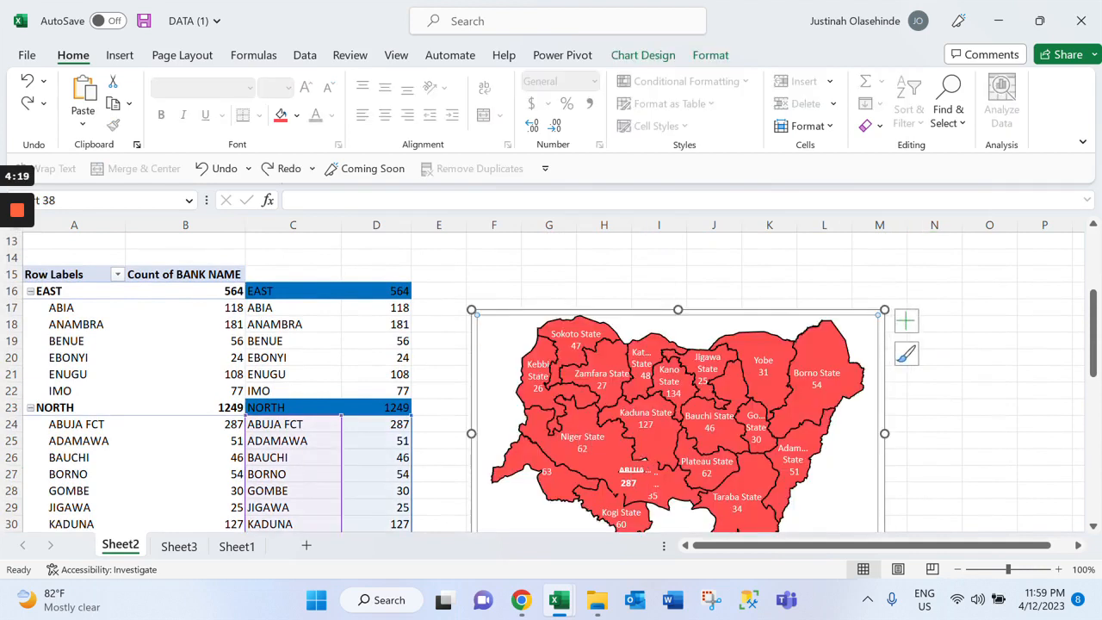
left_click(822, 360)
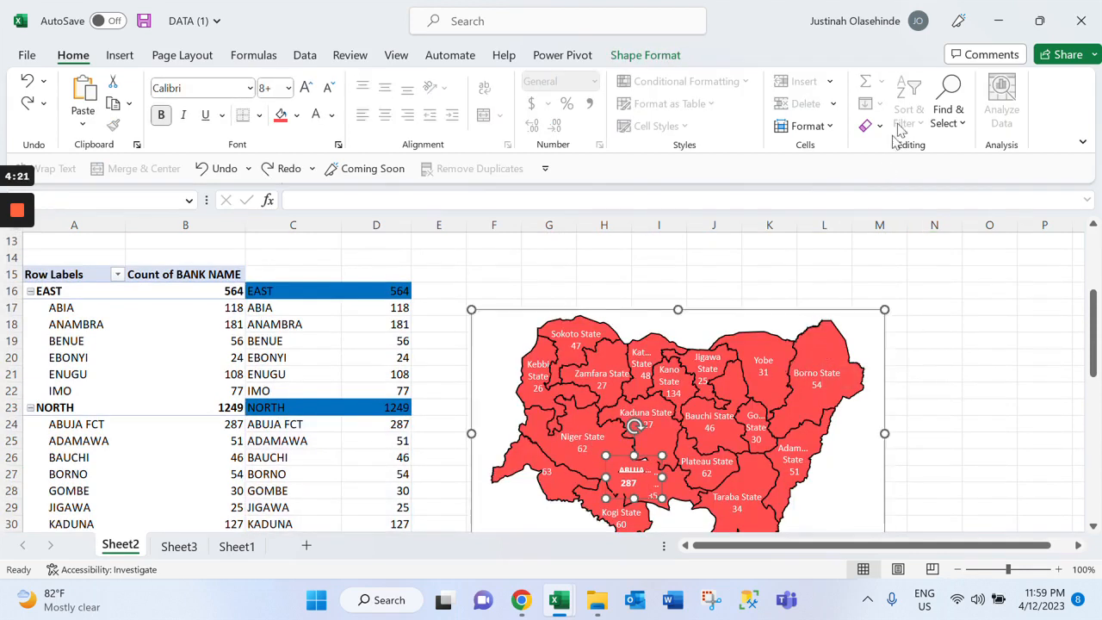
left_click(645, 55)
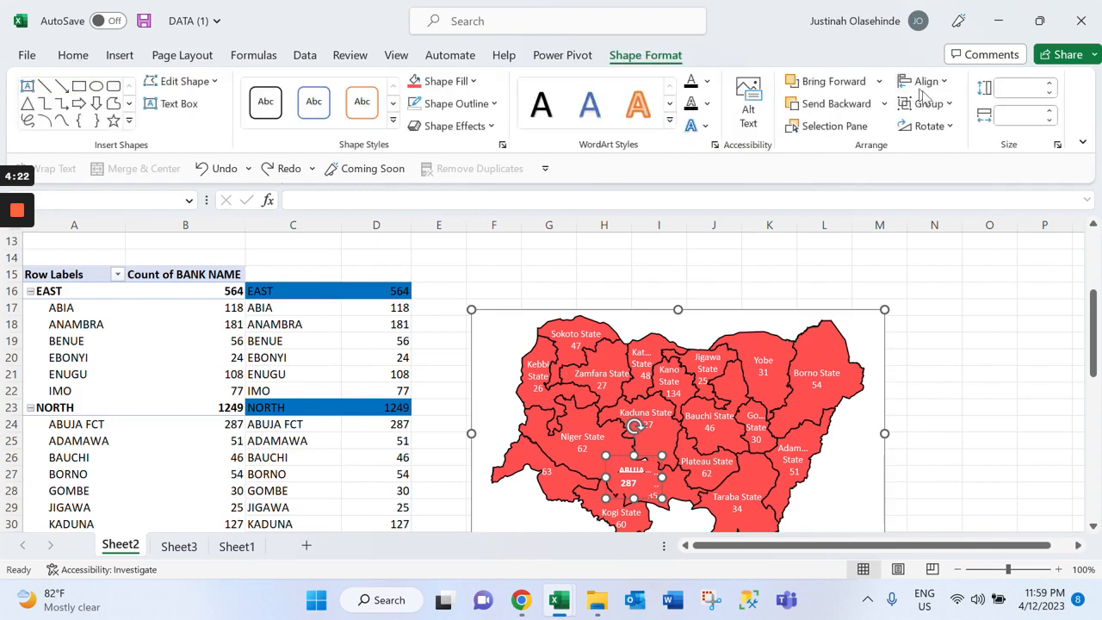
left_click(934, 104)
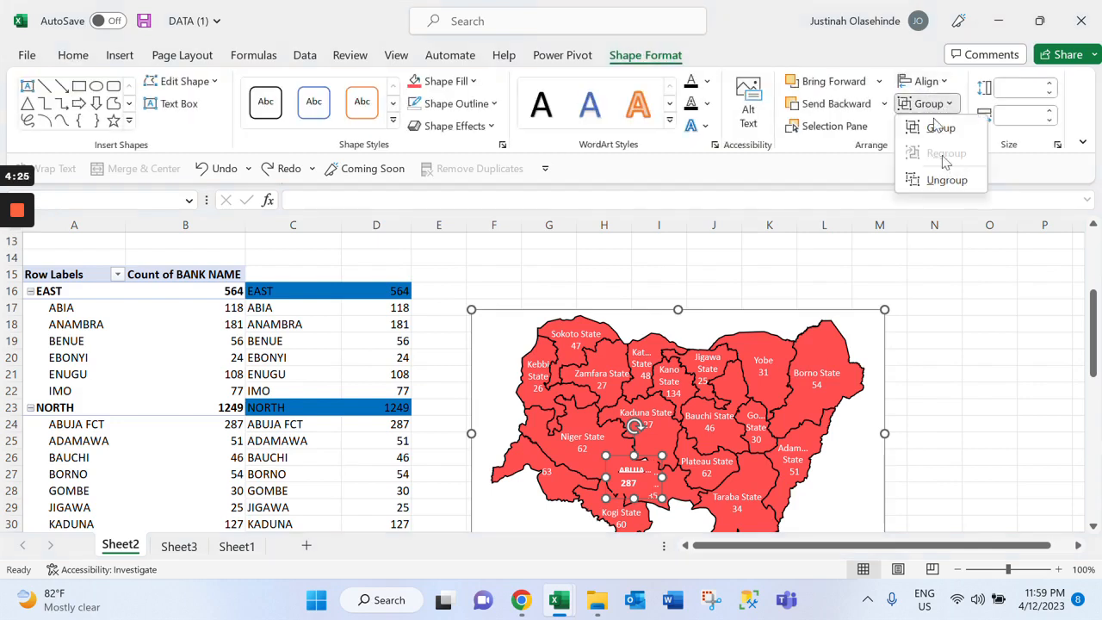
left_click(941, 128)
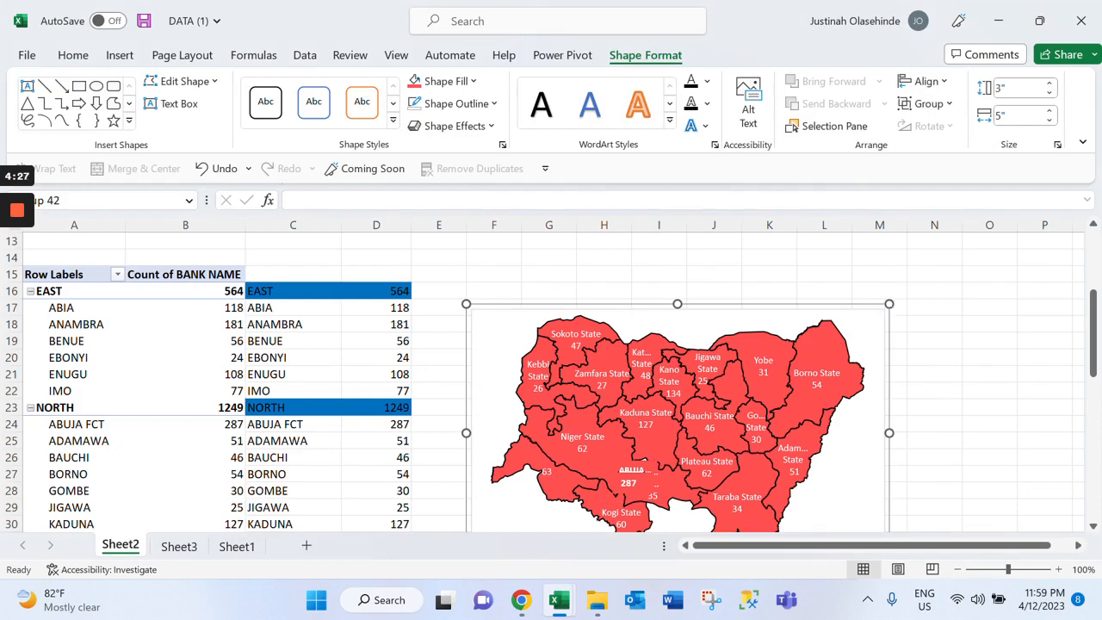
key("Delete")
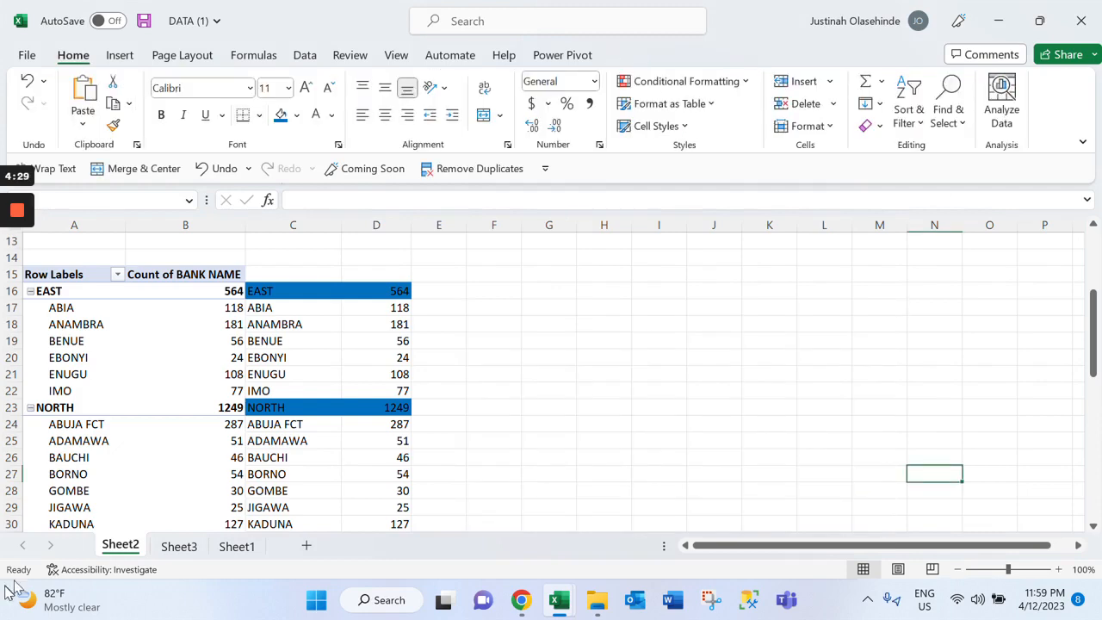
Paste the combined North map group into Sheet3 and position it below the North doughnut, beside the East map
left_click(178, 546)
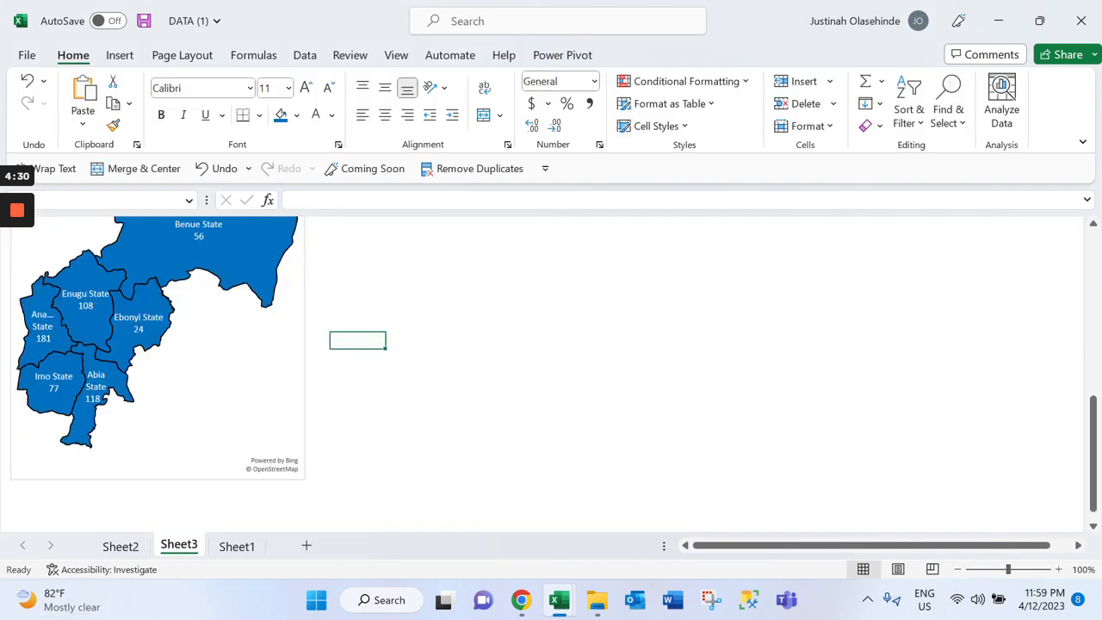
scroll(551, 375, "up", 4)
left_click(468, 339)
key("ctrl+v")
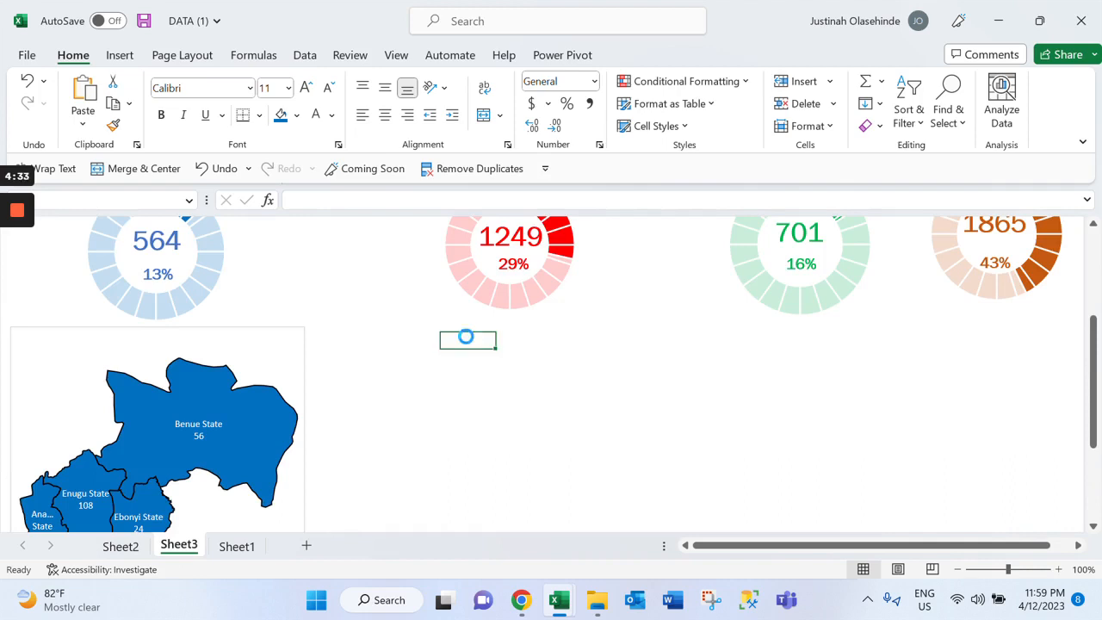
left_click_drag(648, 431, 561, 430)
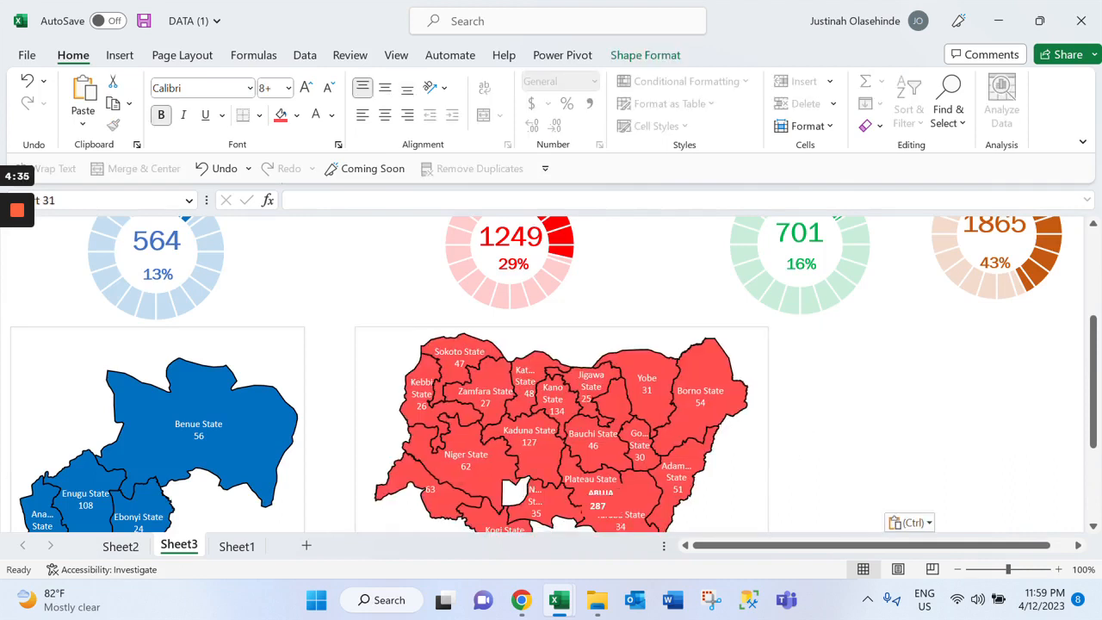
left_click_drag(524, 364, 522, 355)
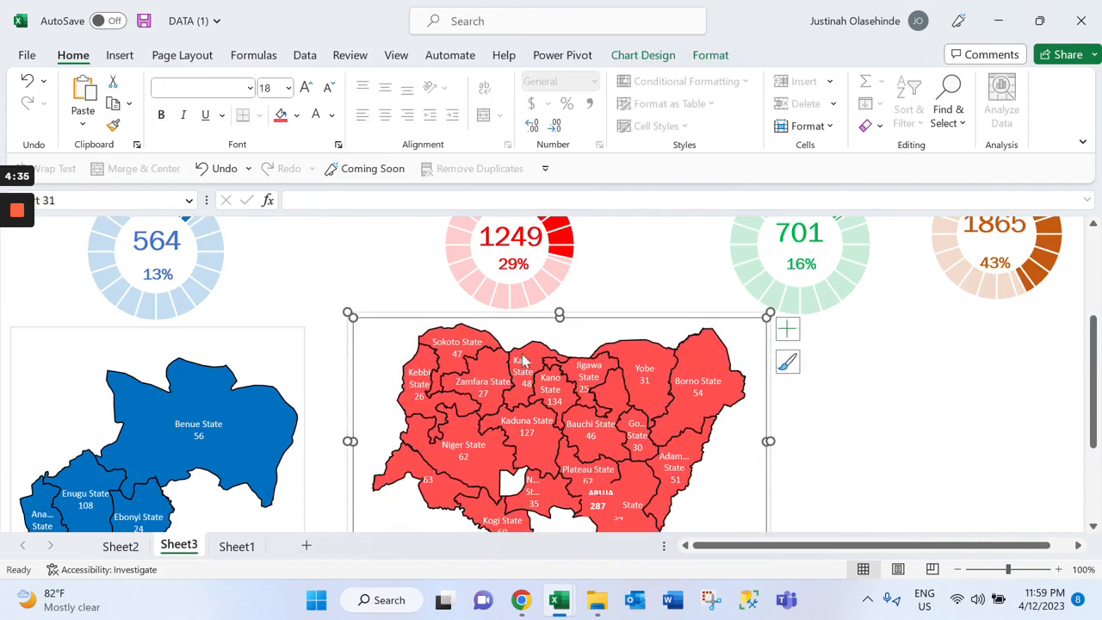
Move the count linked to D24 and the ABUJA label over the blank Abuja gap beside Niger State on the North map
scroll(572, 412, "down", 1)
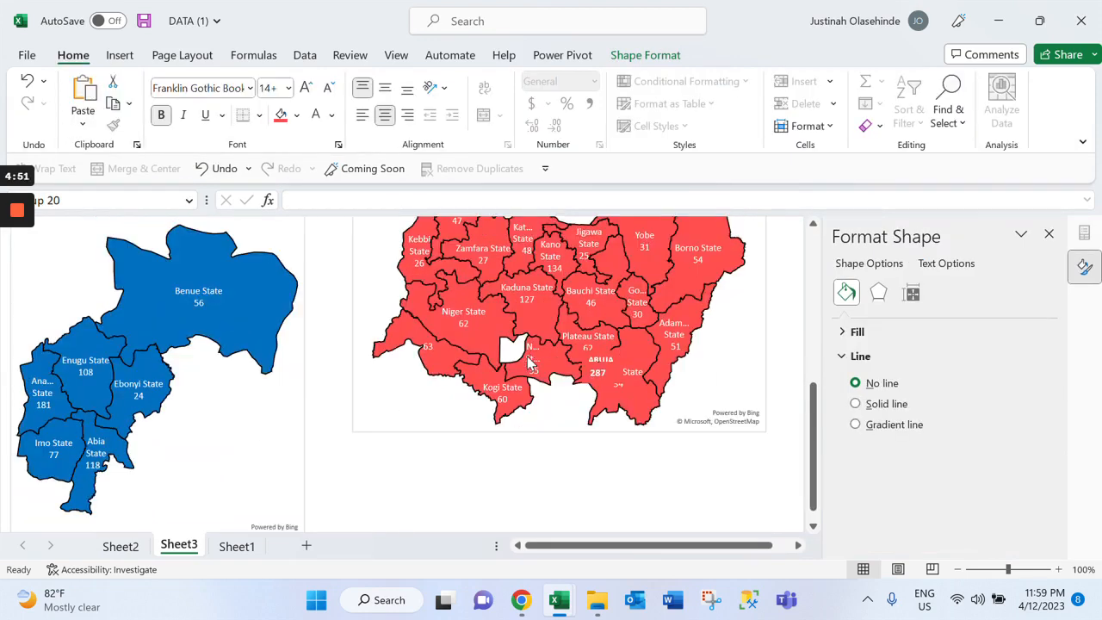
left_click(525, 364)
left_click(525, 363)
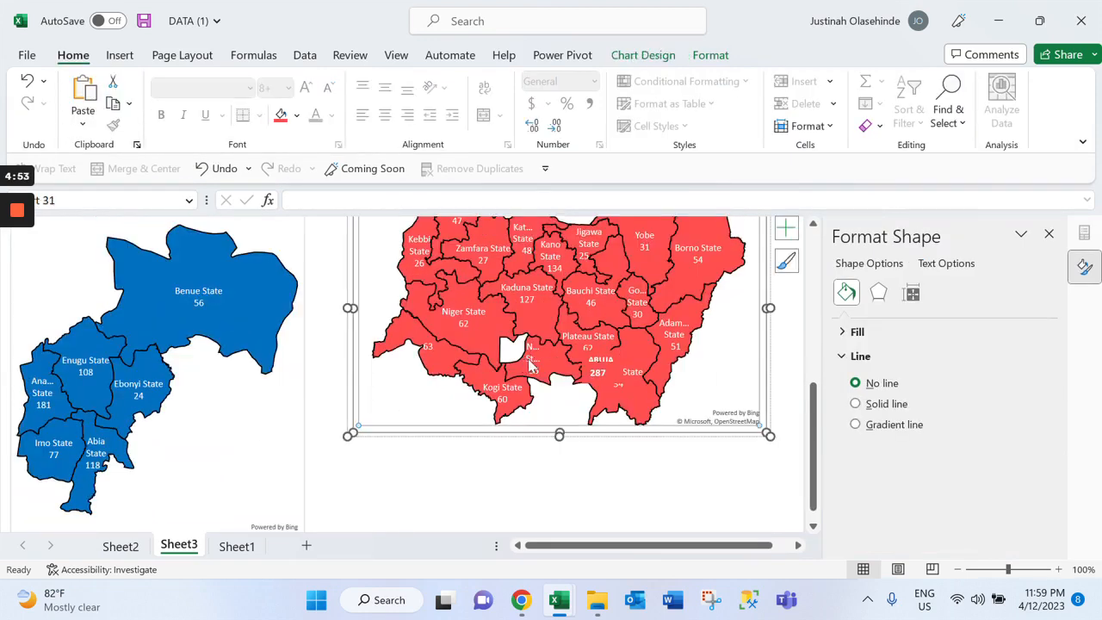
left_click(527, 362)
scroll(573, 401, "up", 3)
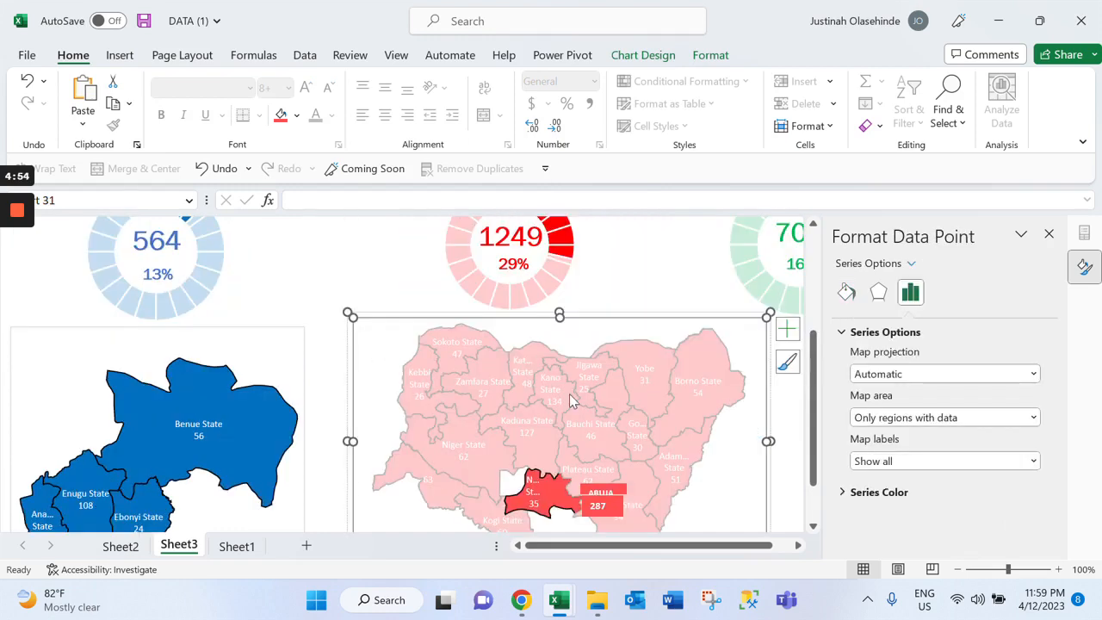
left_click(607, 474)
left_click(632, 508)
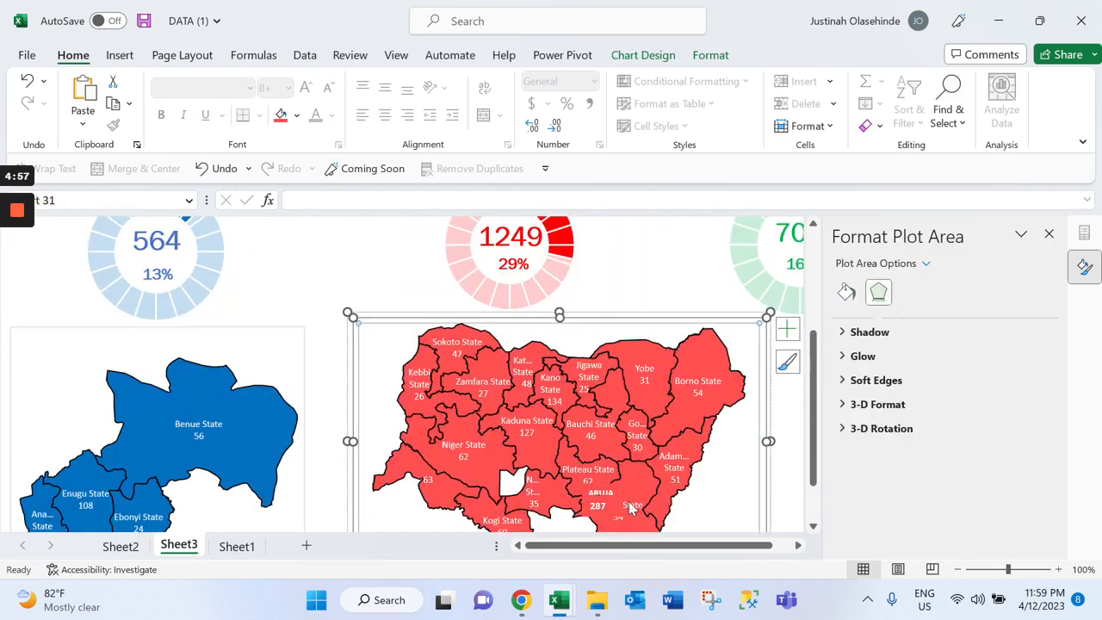
left_click_drag(609, 498, 516, 478)
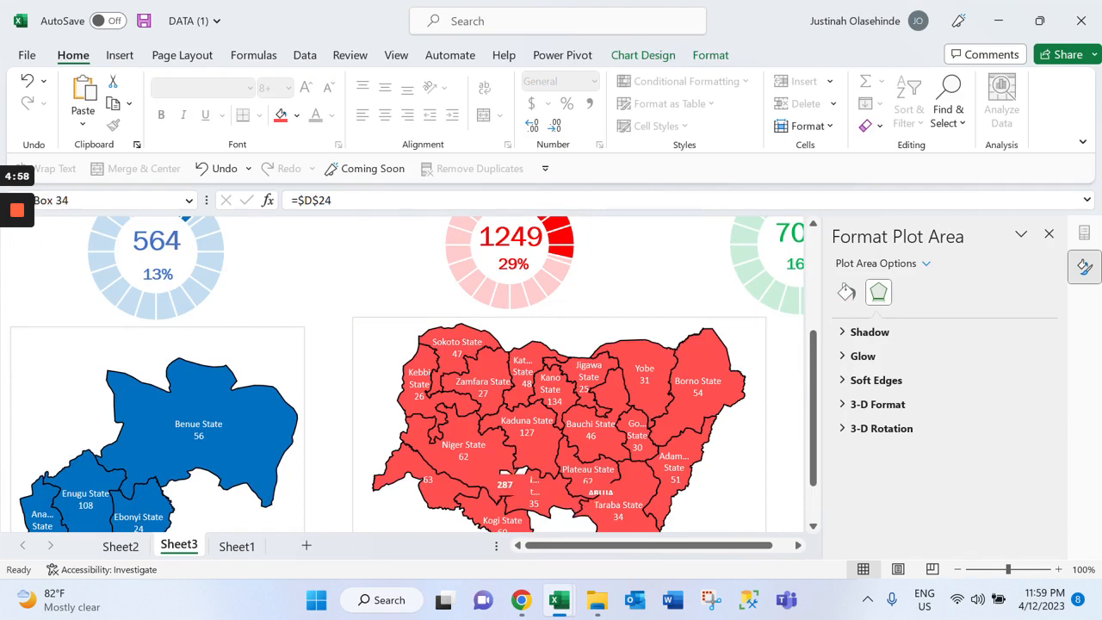
left_click_drag(601, 493, 515, 472)
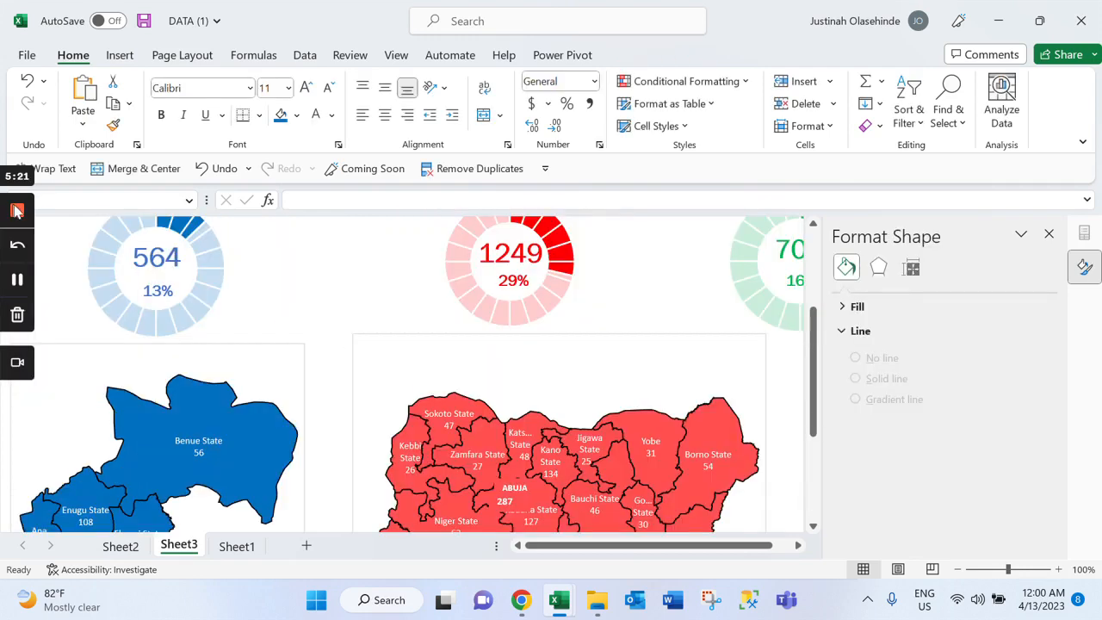
left_click(20, 212)
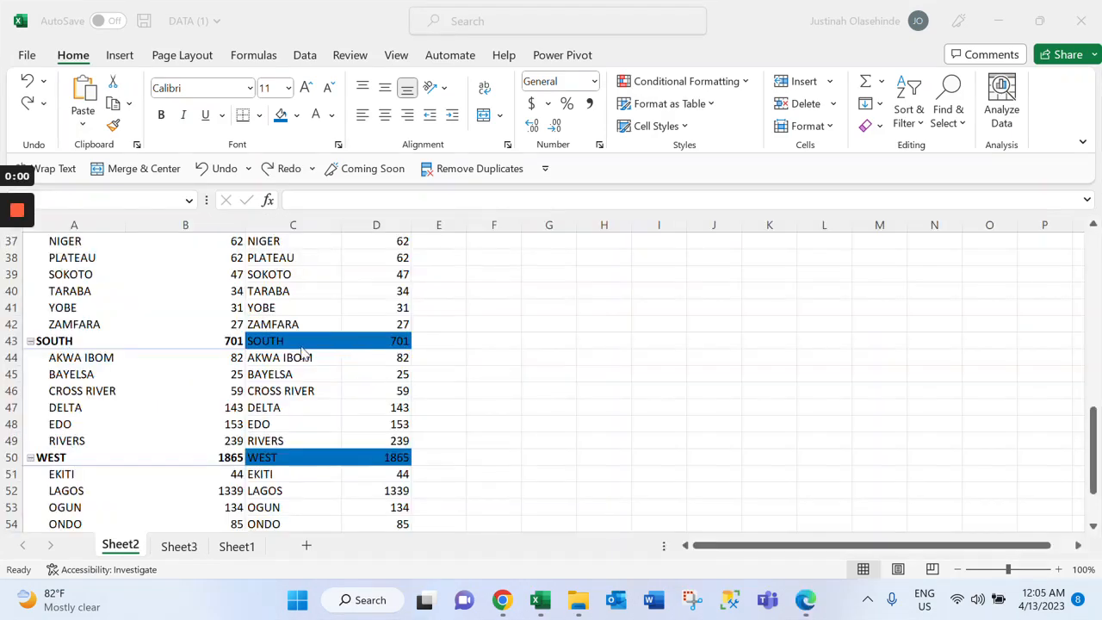
Insert a filled map chart from the South states in C44:D49, showing only regions with data and all map labels
left_click_drag(293, 357, 376, 440)
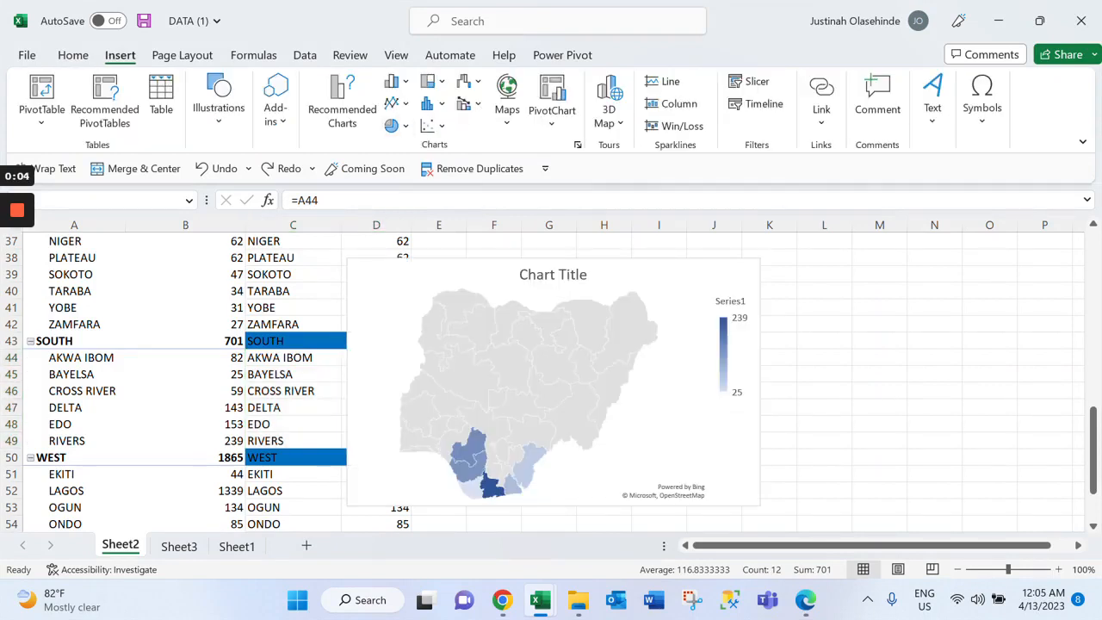
left_click(613, 337)
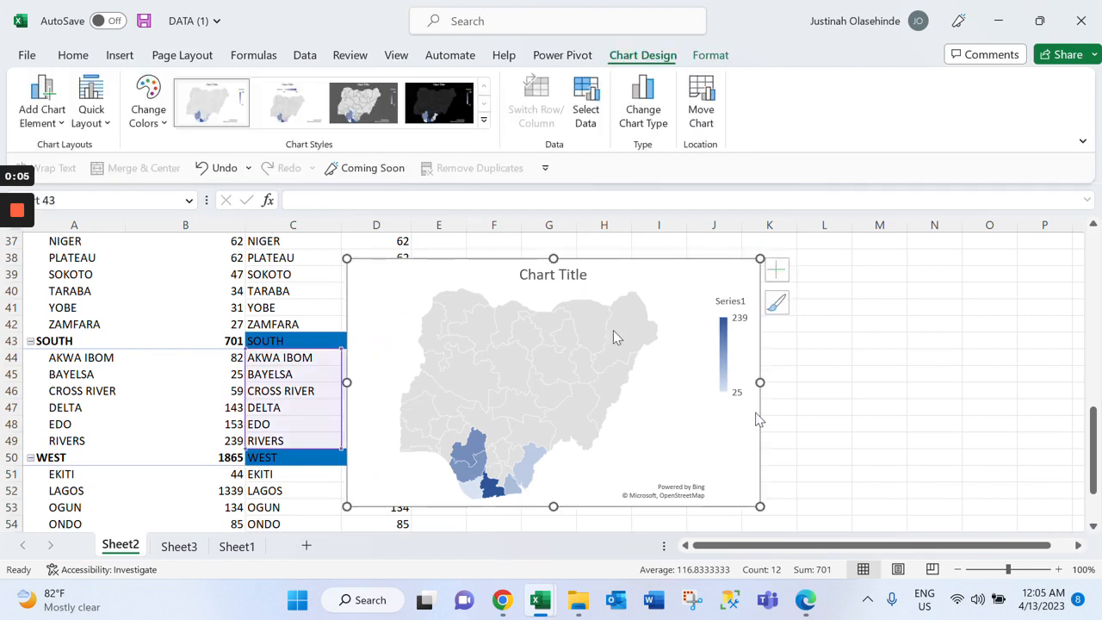
left_click(614, 337)
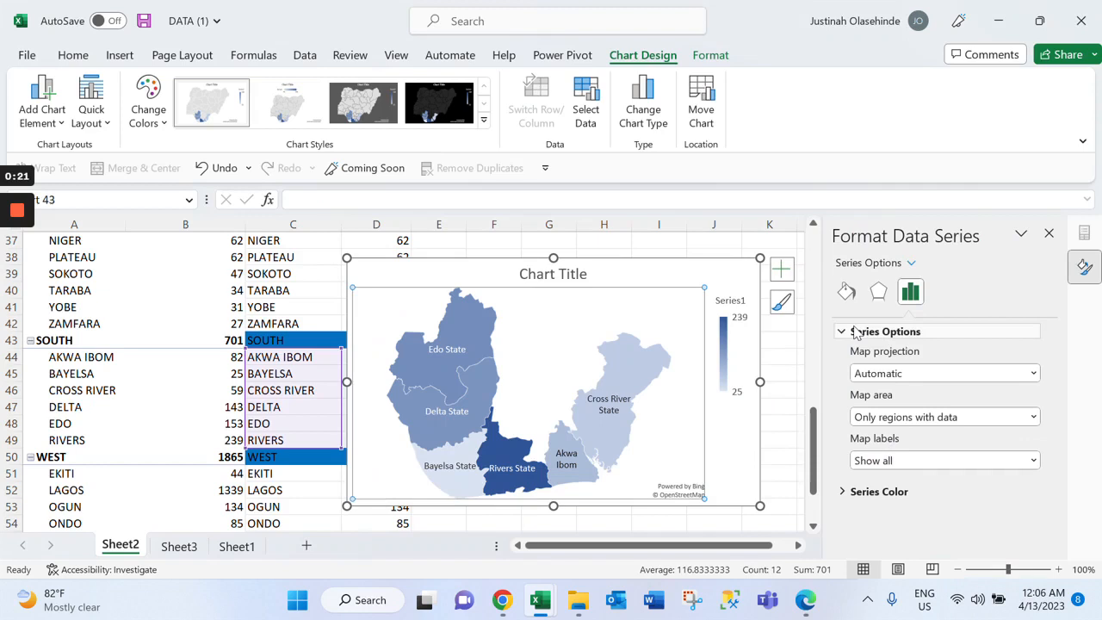
left_click(857, 332)
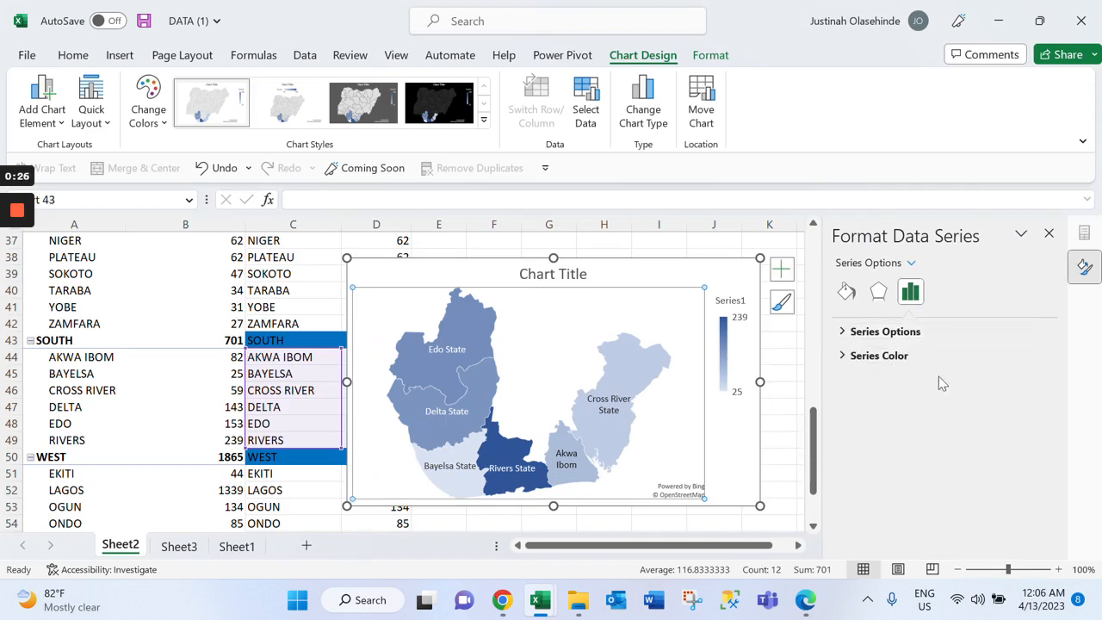
Set the South map's minimum and maximum series colors to standard green, and add data labels with each state's count
left_click(871, 355)
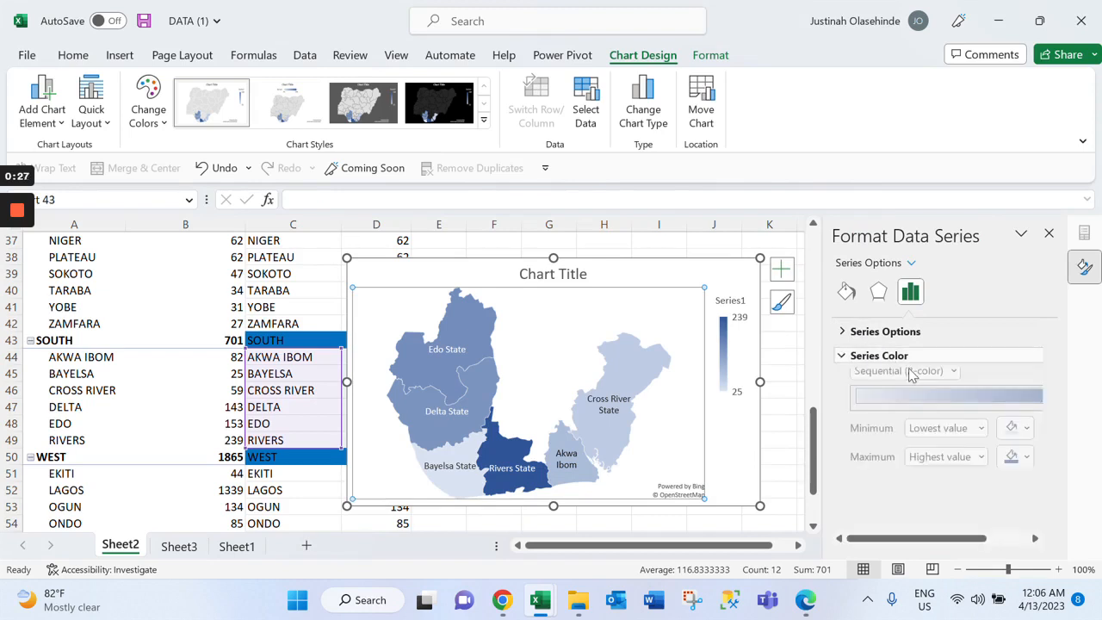
left_click(1012, 434)
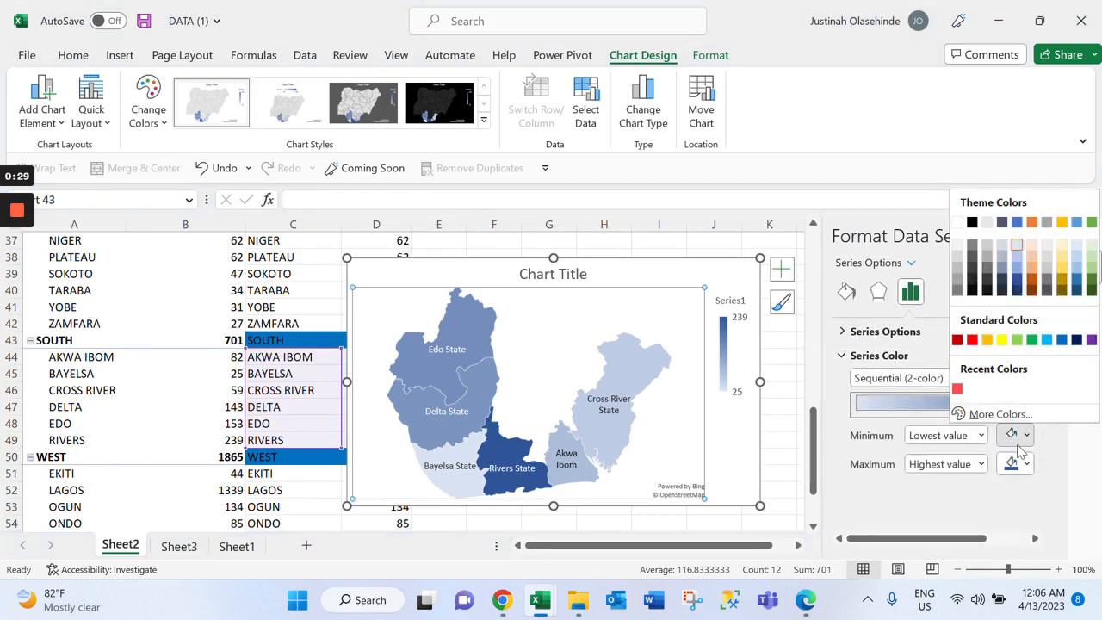
left_click(1032, 341)
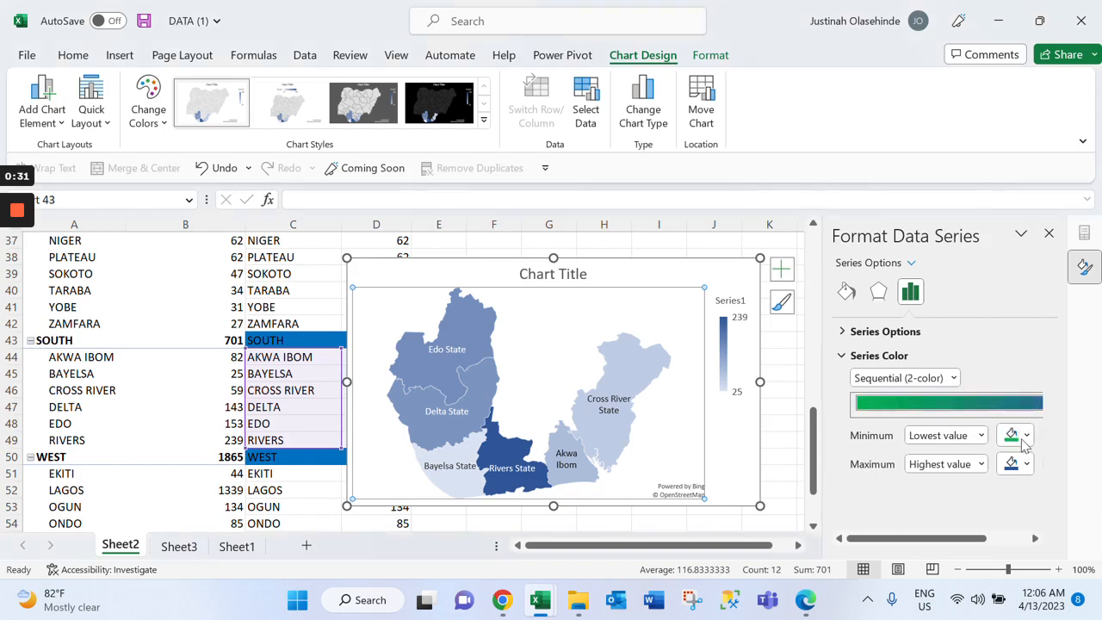
left_click(1025, 465)
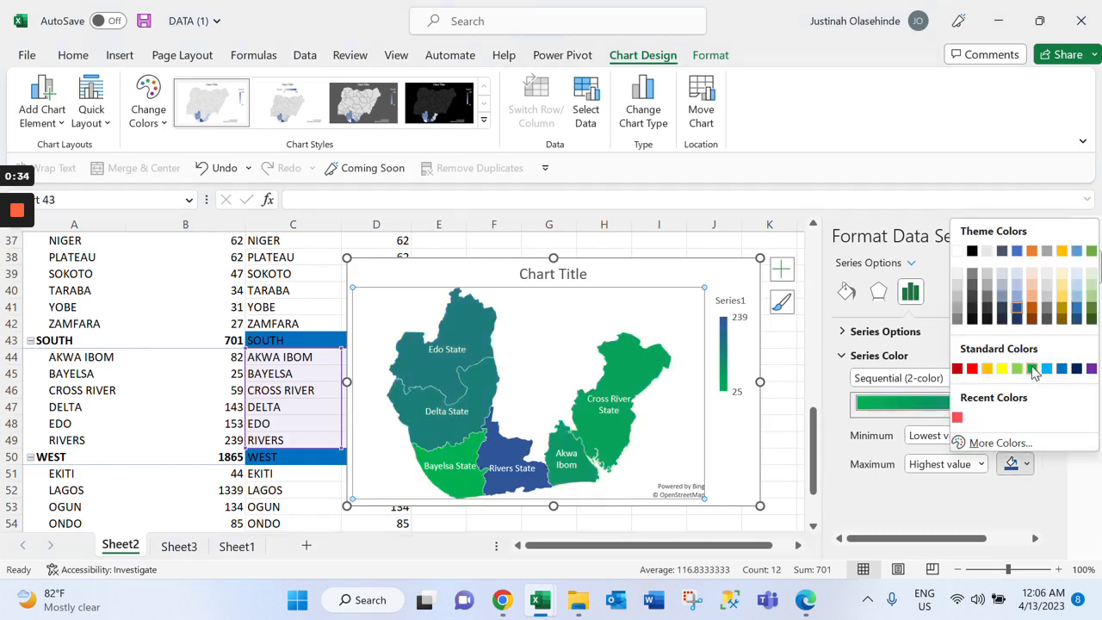
left_click(1003, 374)
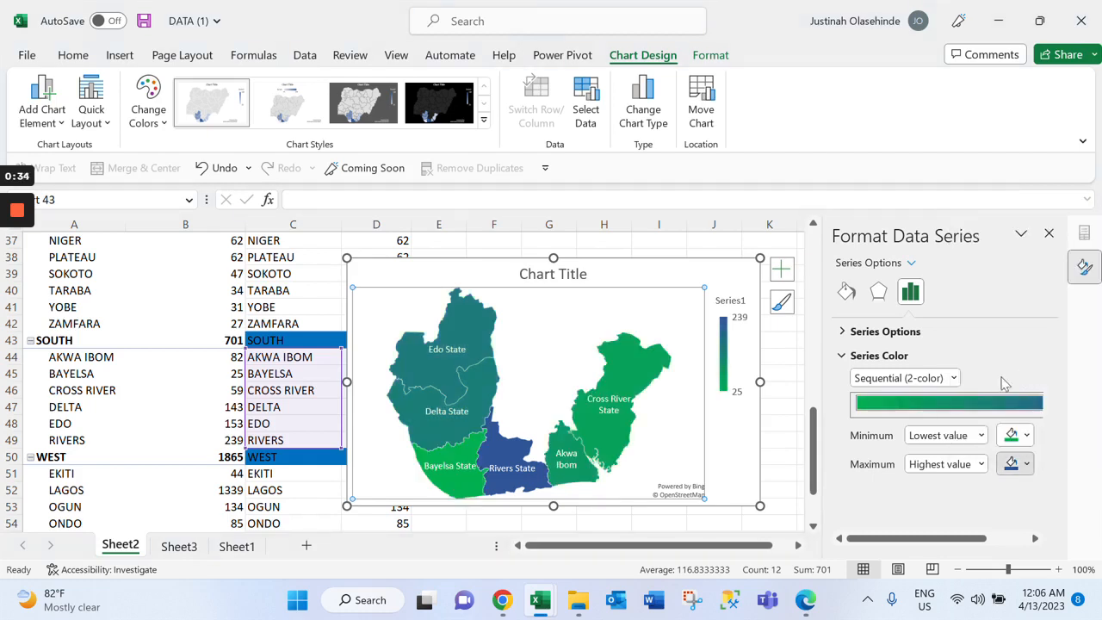
right_click(619, 433)
left_click(677, 371)
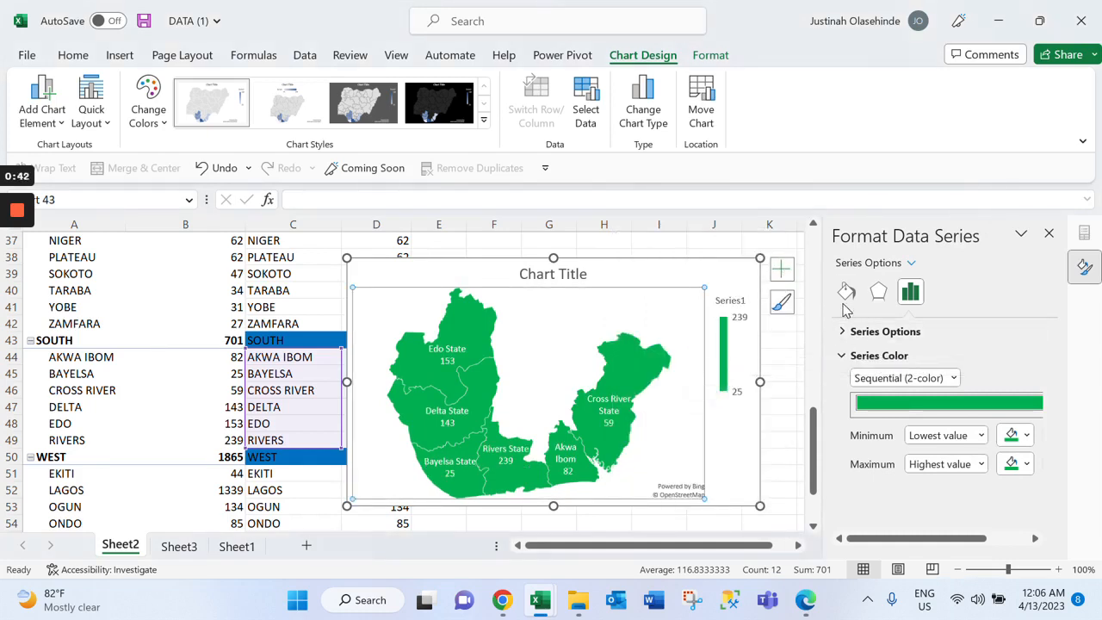
Give the South map's data series a solid black border 1 pt wide
left_click(846, 291)
left_click(1016, 477)
left_click(1018, 476)
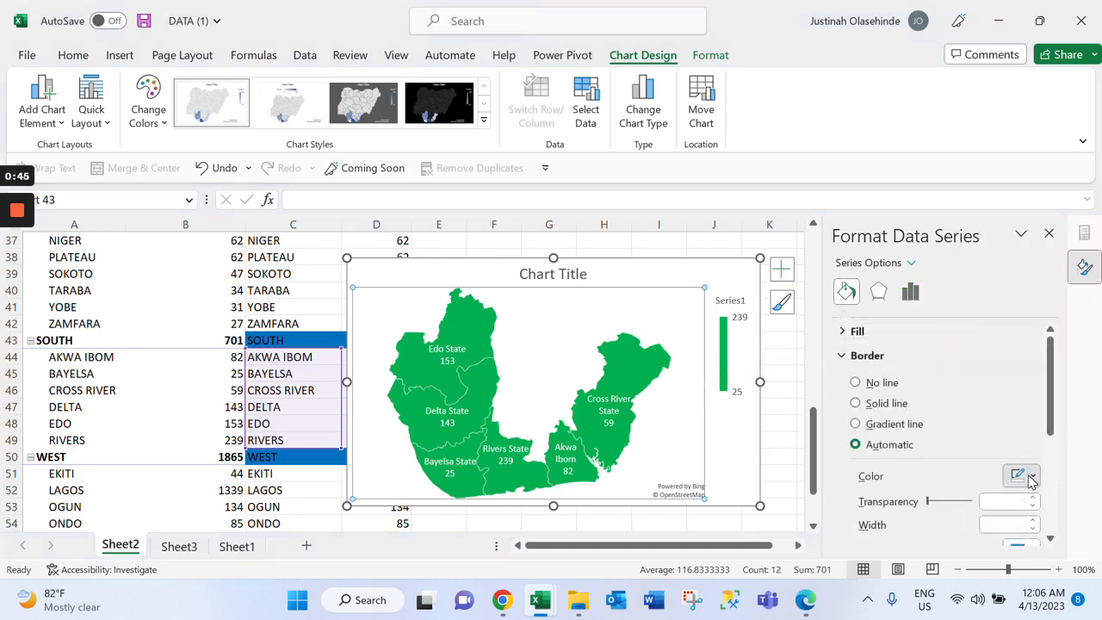
left_click(894, 404)
left_click(1034, 519)
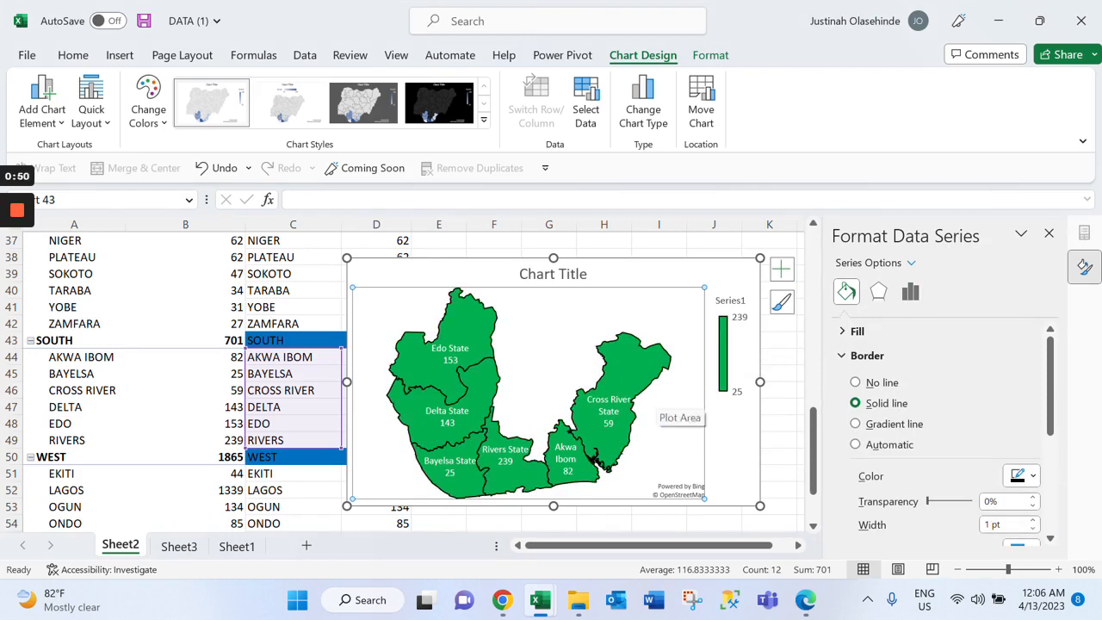
Remove the legend and the chart title from the South map chart
left_click(780, 270)
left_click(842, 334)
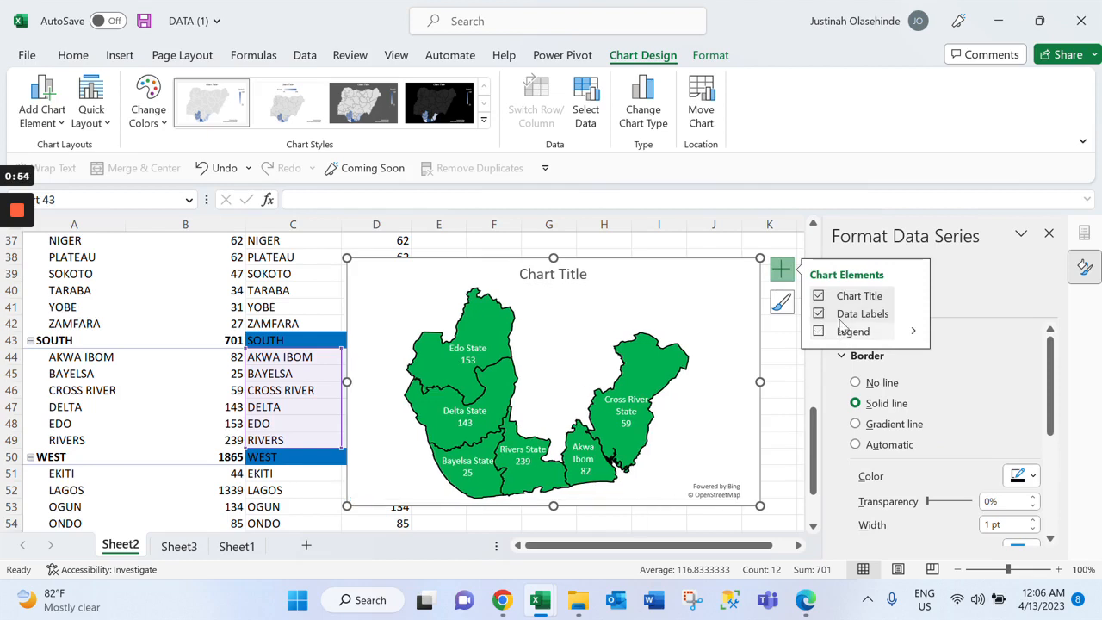
left_click(844, 298)
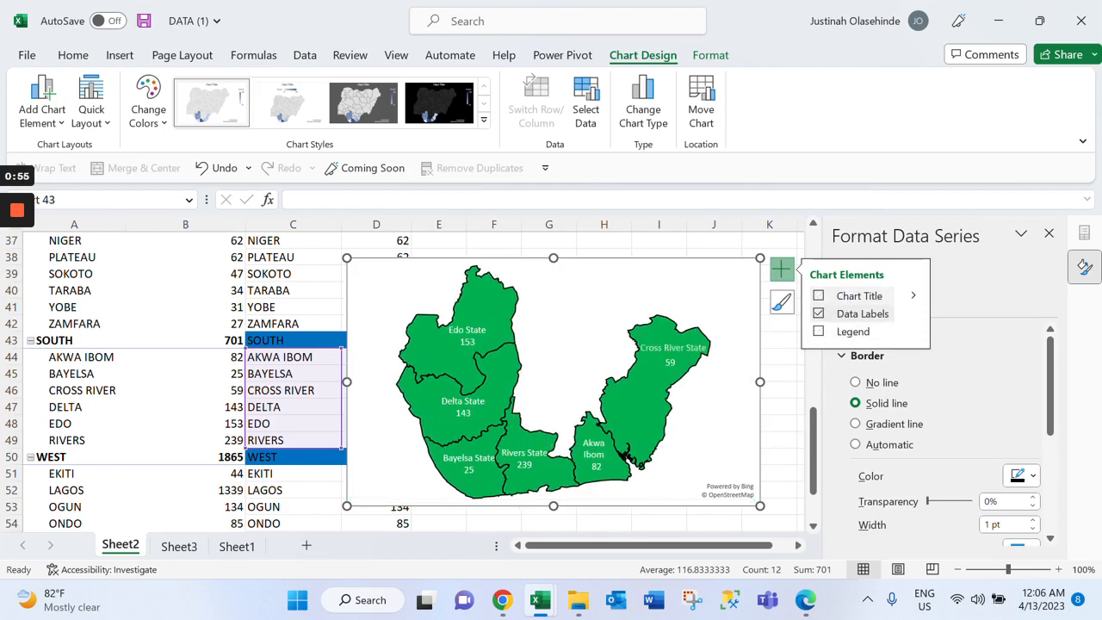
Apply No Fill and then no outline to the South map series
left_click(711, 56)
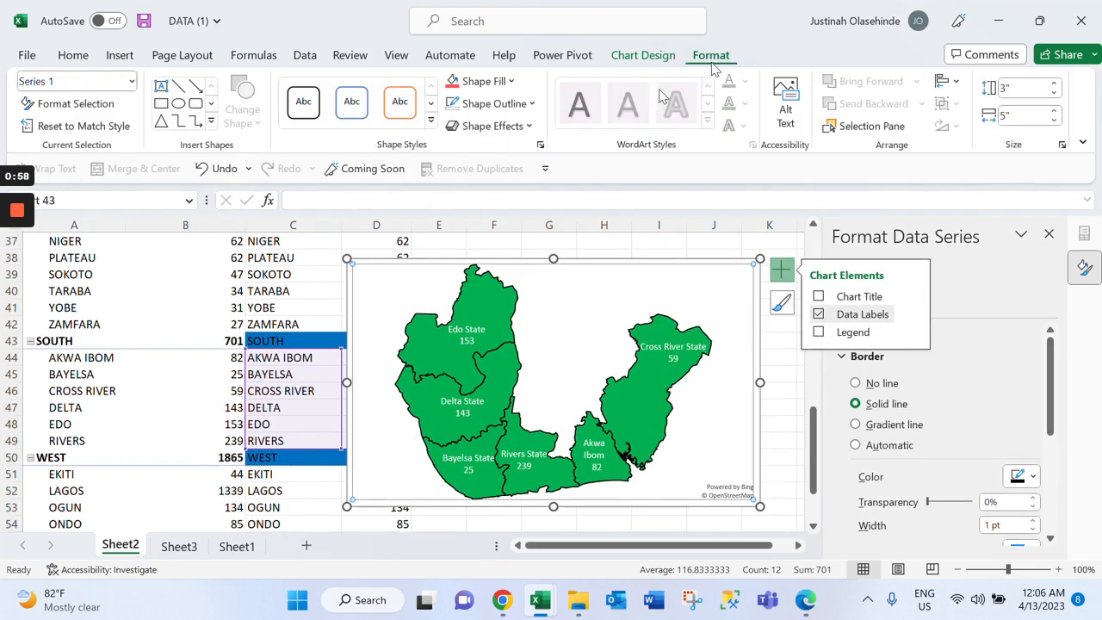
left_click(513, 81)
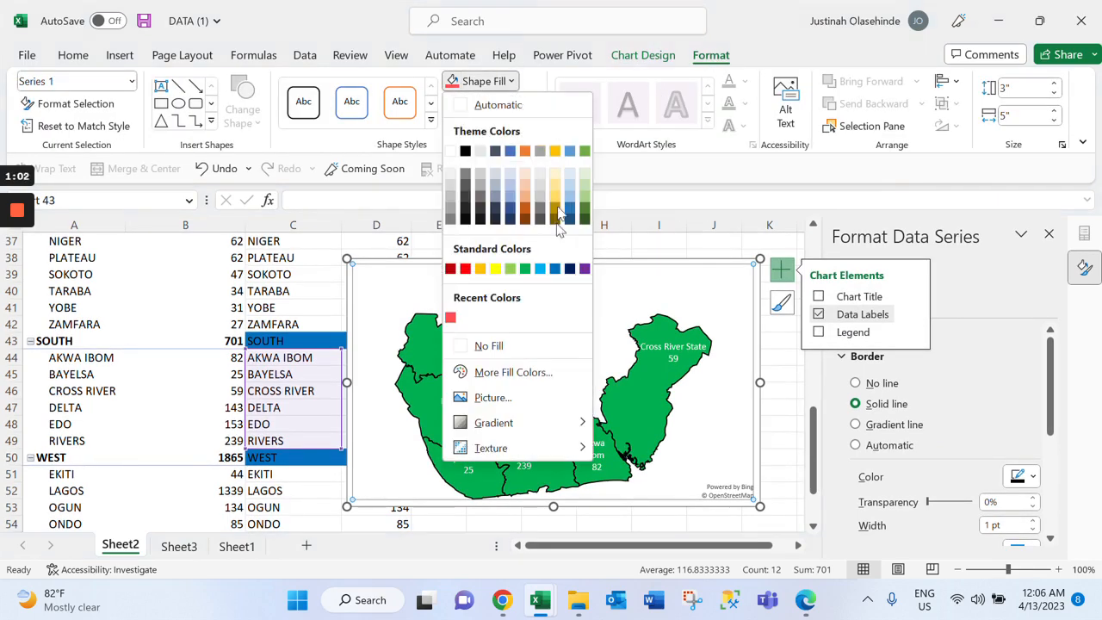
left_click(544, 345)
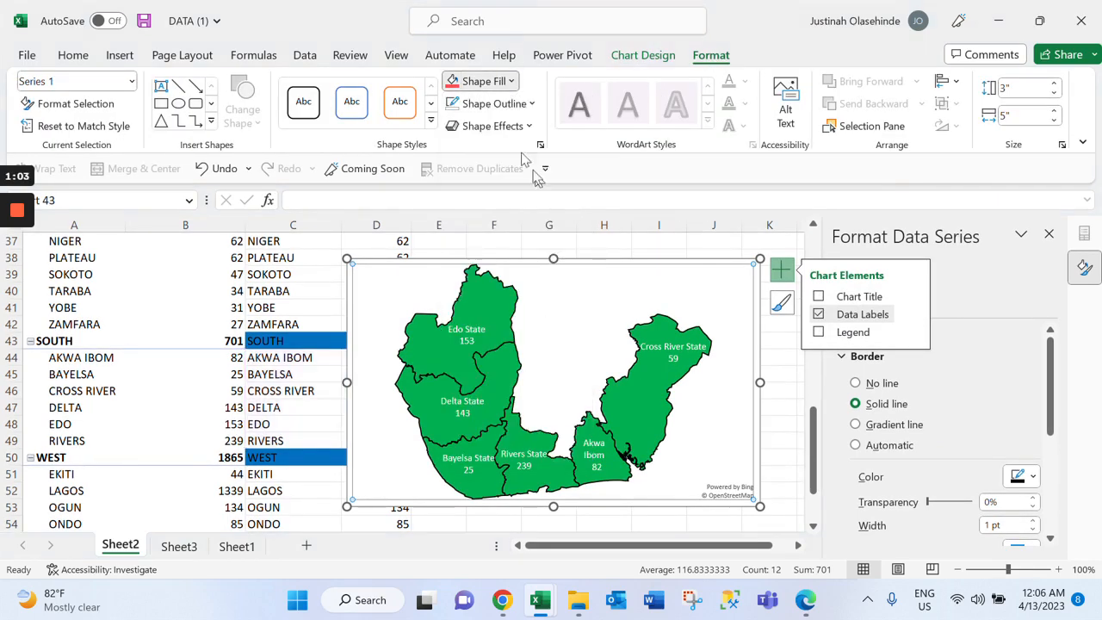
left_click(527, 104)
left_click(531, 377)
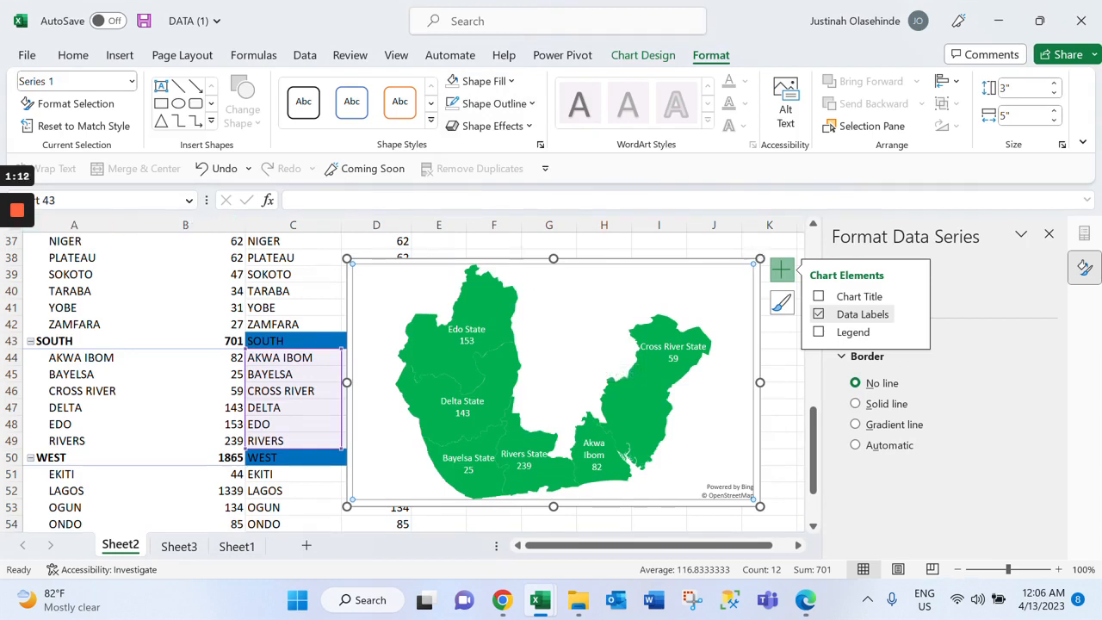
Resize the South map chart to 2.97" high by 4.97" wide, and move it from Sheet2 to below the South doughnut on Sheet3
left_click_drag(760, 258, 758, 260)
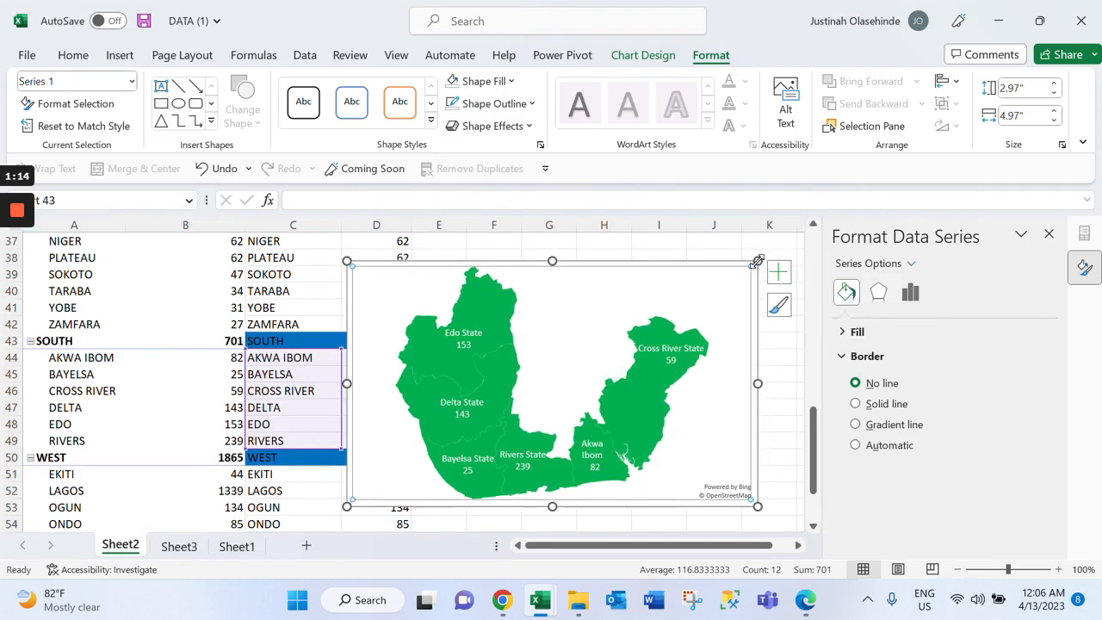
key("Delete")
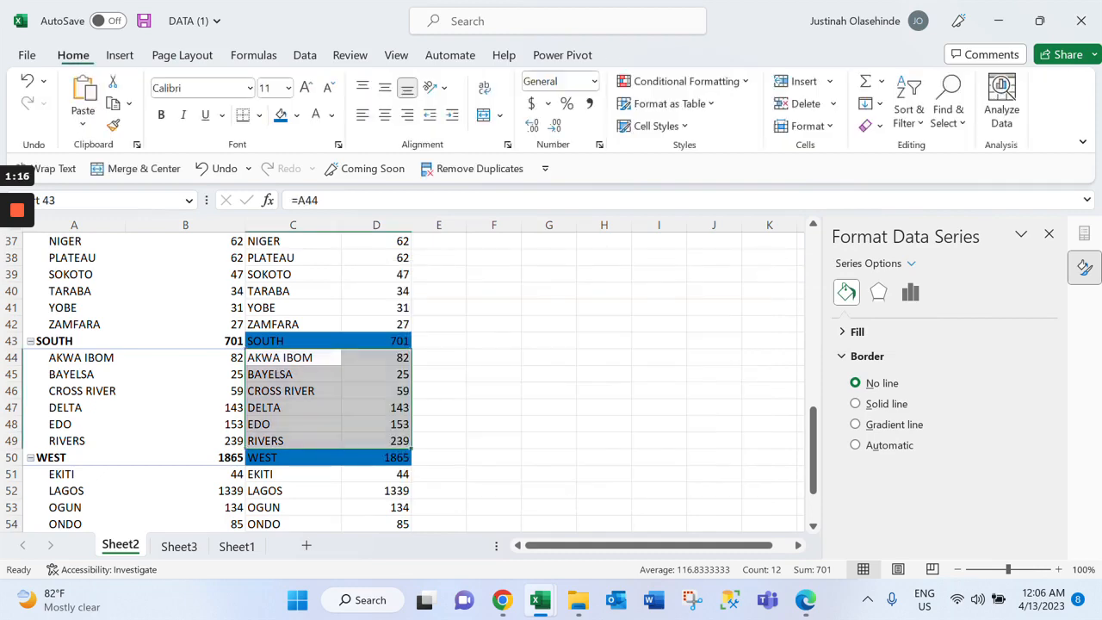
left_click(179, 546)
scroll(405, 374, "down", 3)
scroll(405, 374, "up", 3)
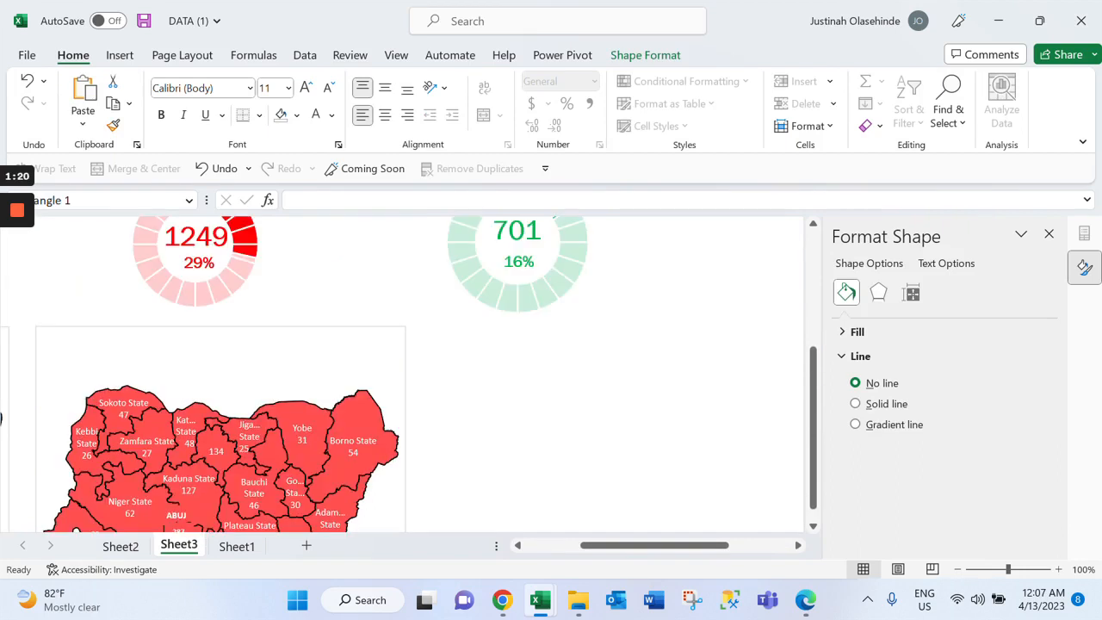
left_click(516, 267)
left_click(558, 358)
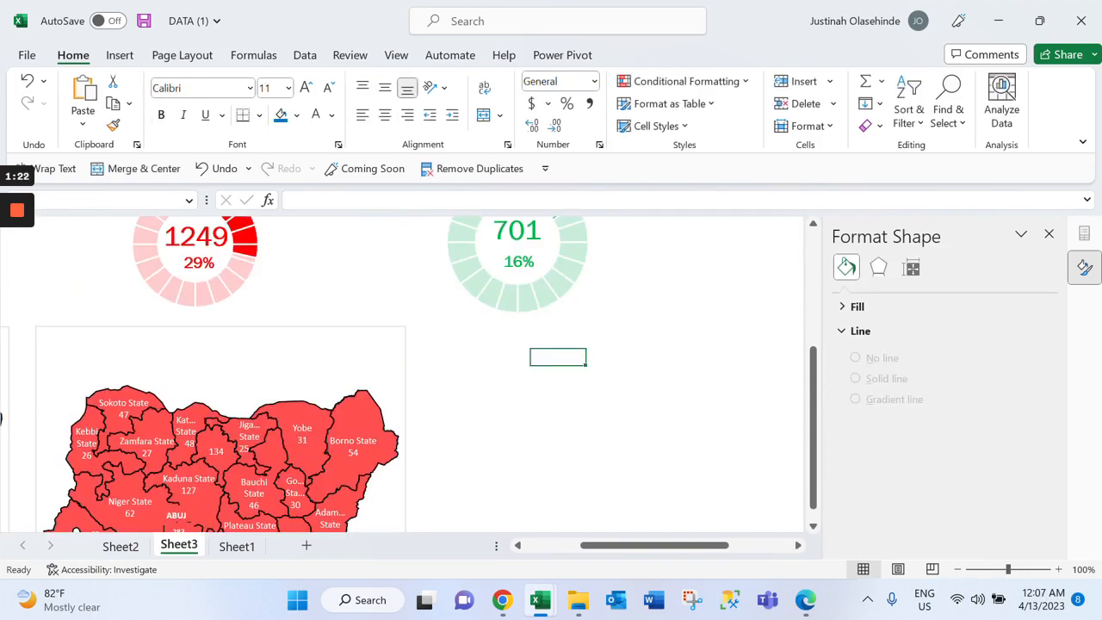
key("ctrl+v")
left_click(534, 353)
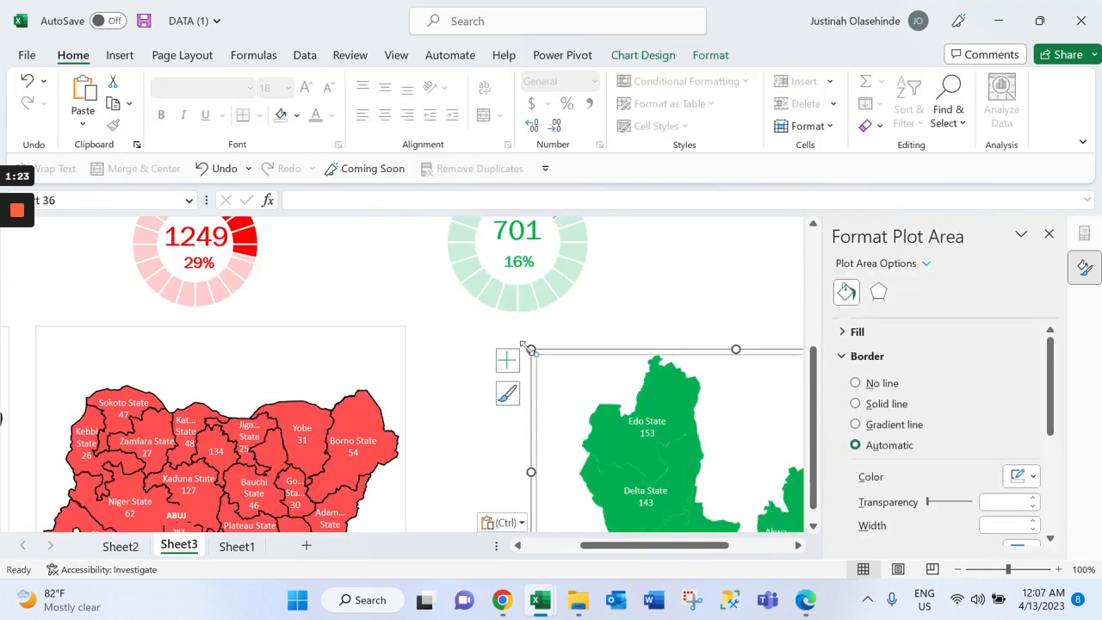
left_click(17, 210)
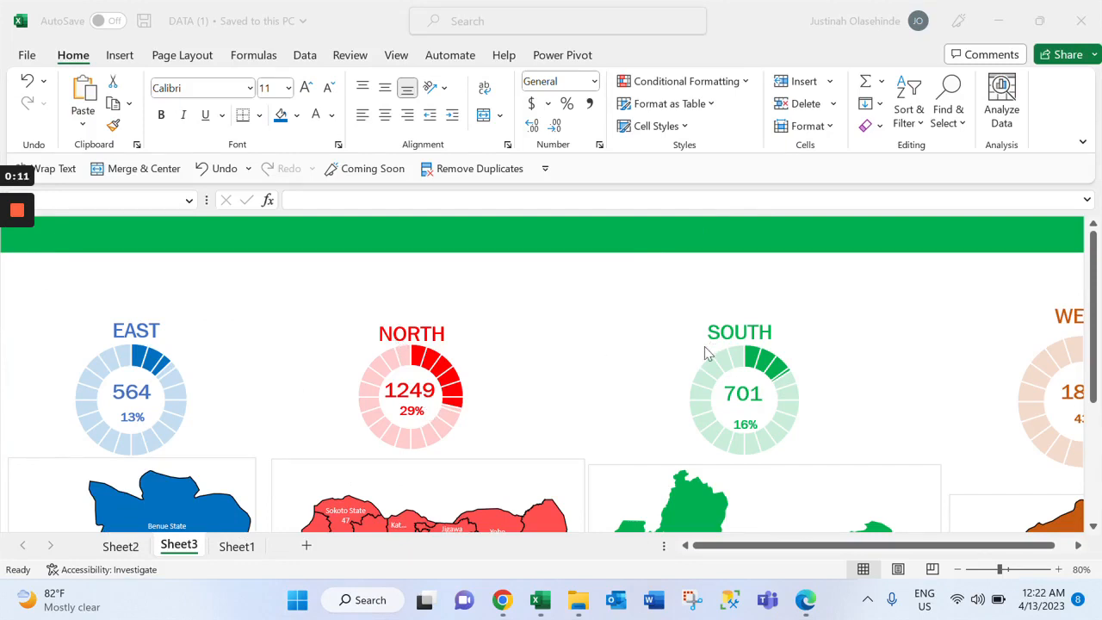
Insert a BANK NAME slicer for the region pivot table on Sheet2 and place it over columns G to I
left_click(111, 553)
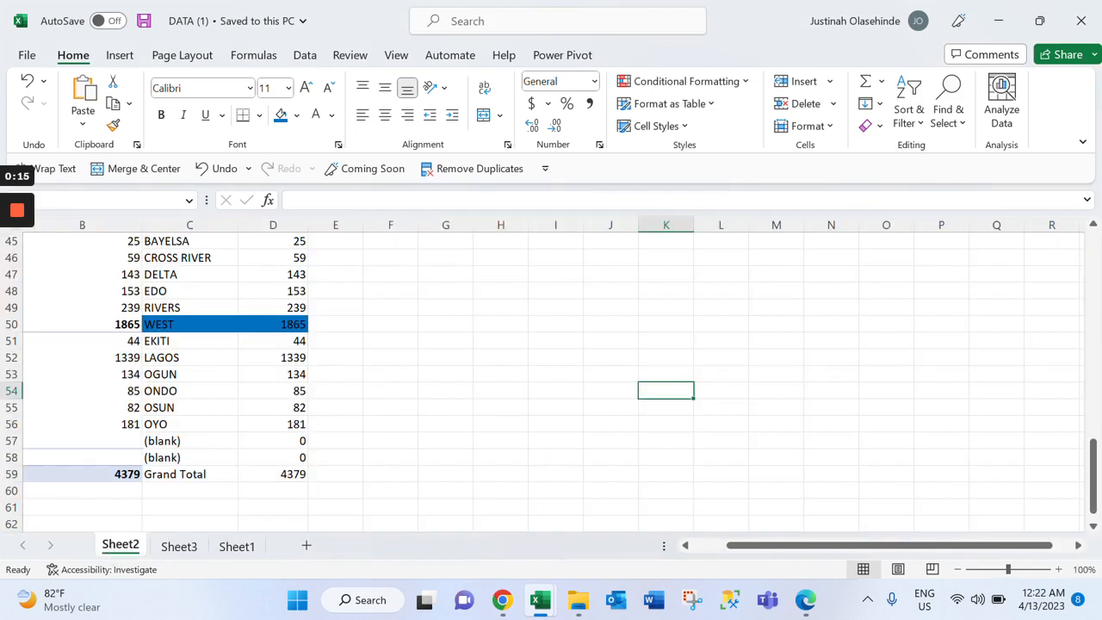
scroll(344, 379, "up", 15)
left_click(83, 325)
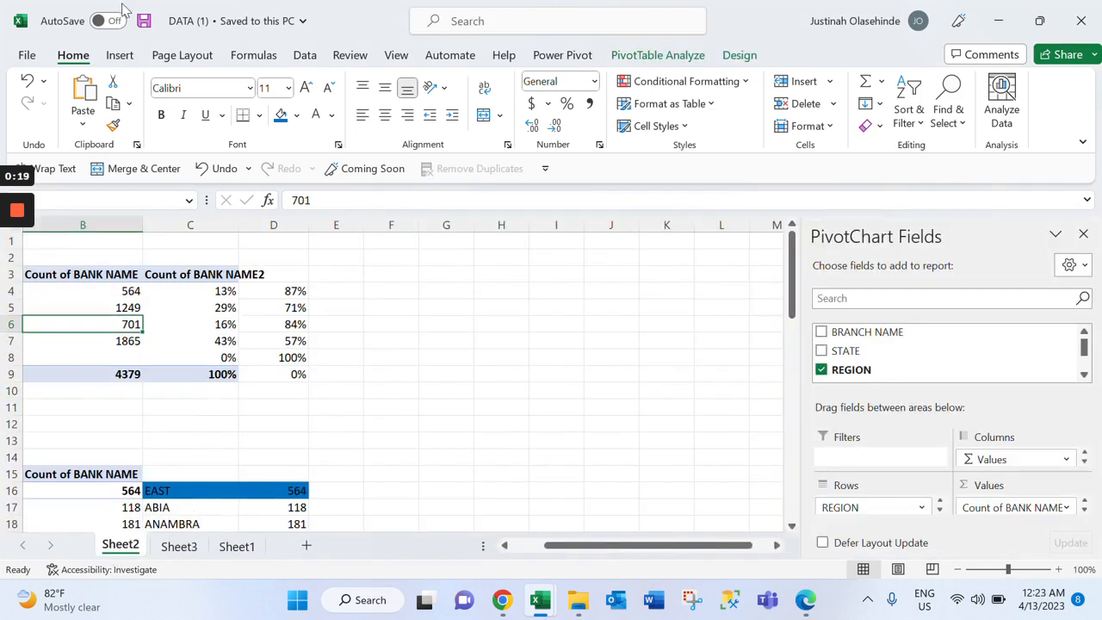
left_click(119, 56)
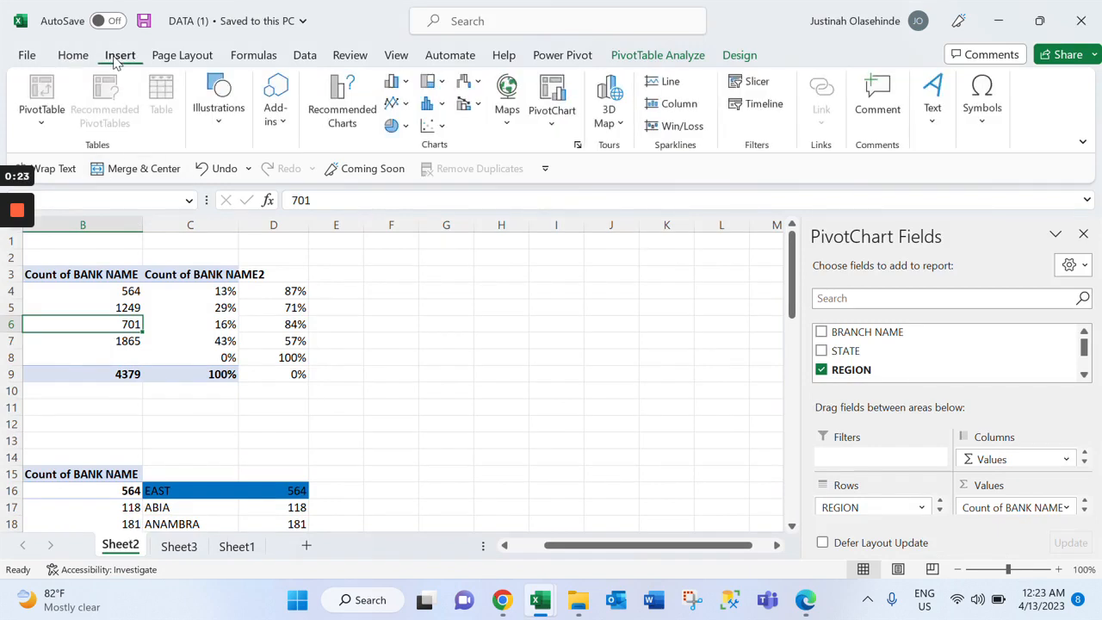
left_click(742, 95)
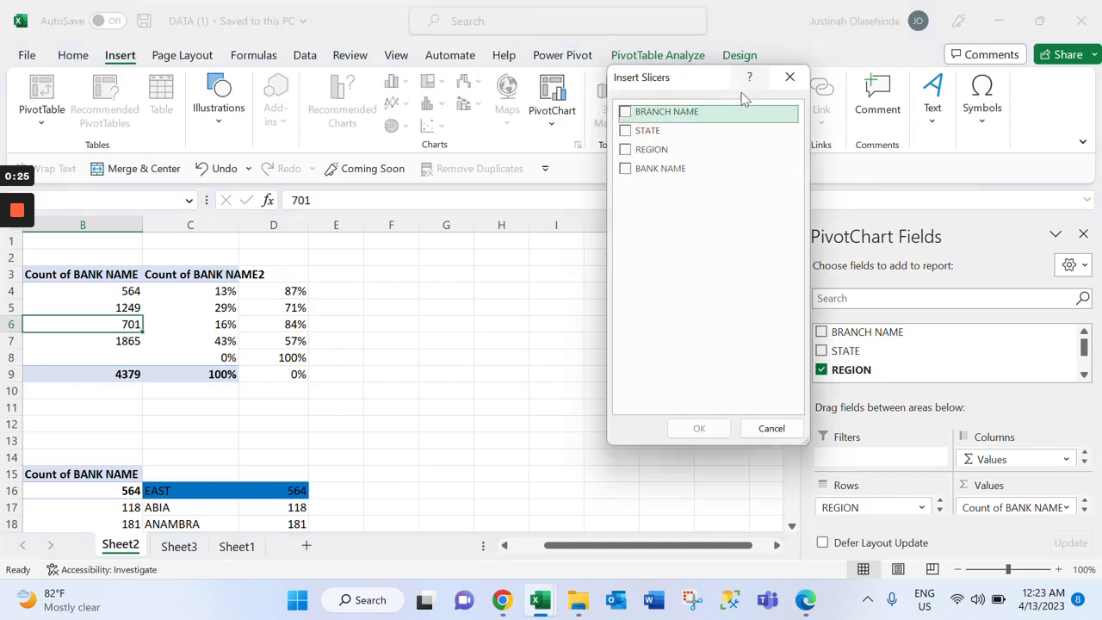
left_click(630, 171)
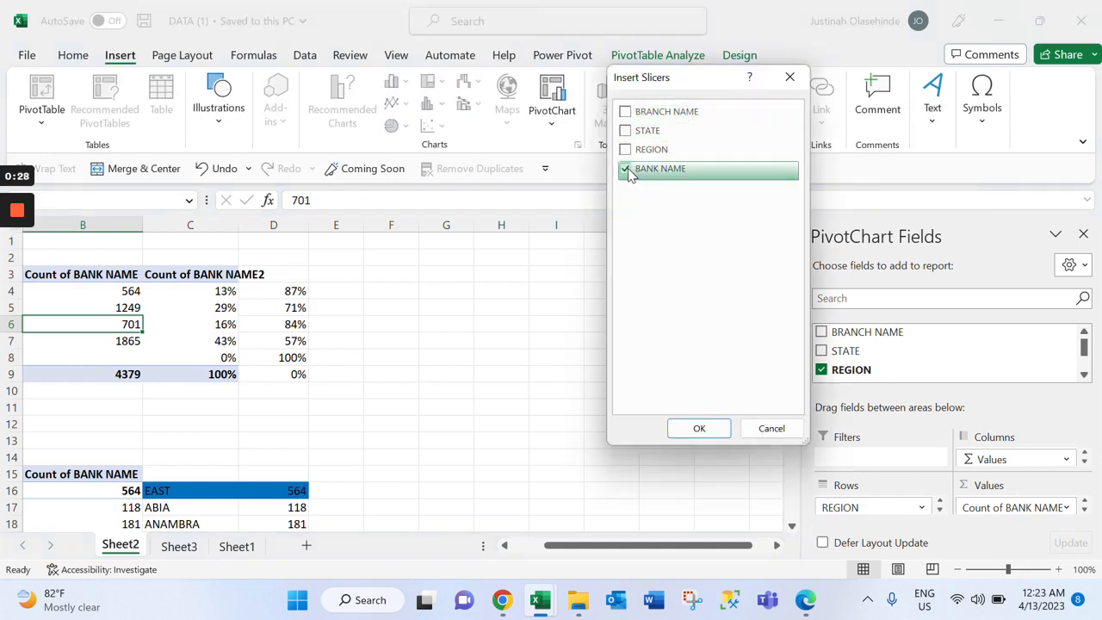
left_click(698, 429)
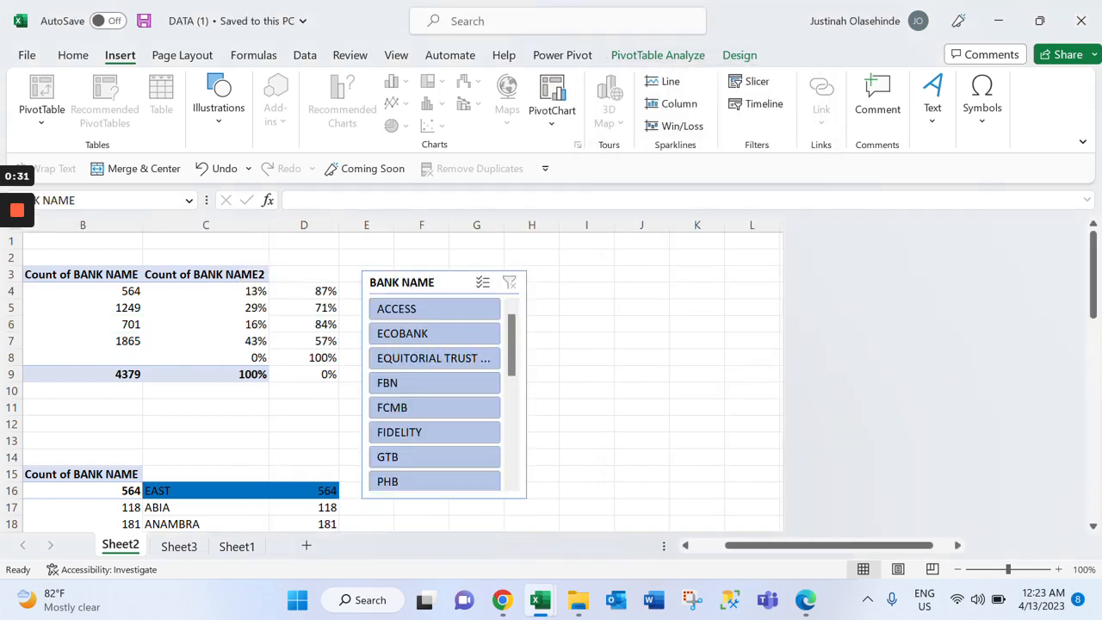
left_click_drag(528, 274, 615, 261)
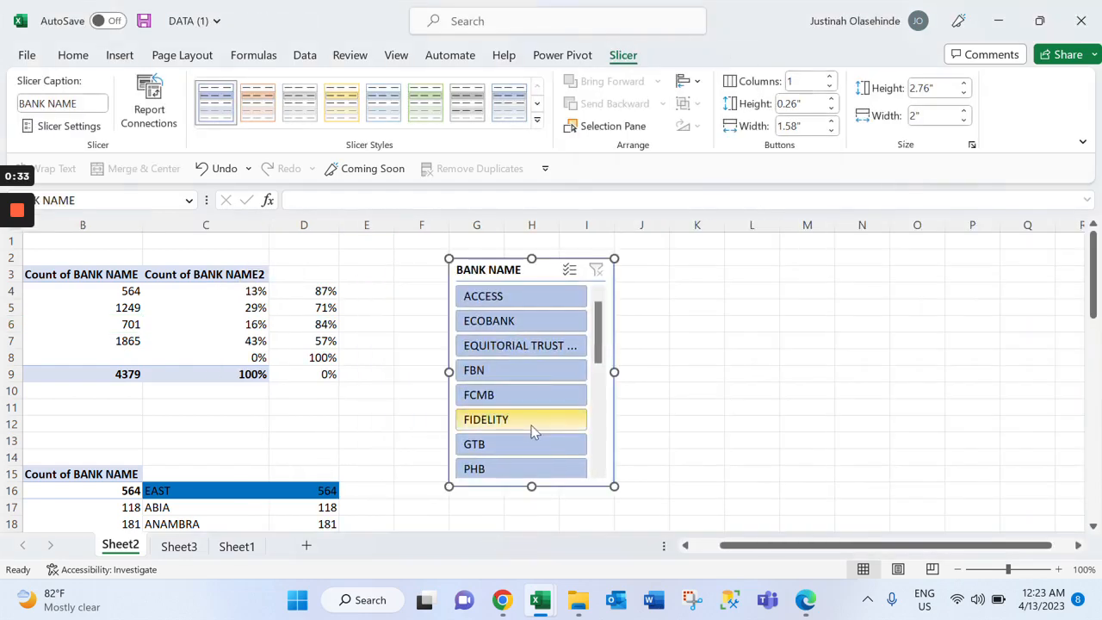
right_click(604, 413)
key("Escape")
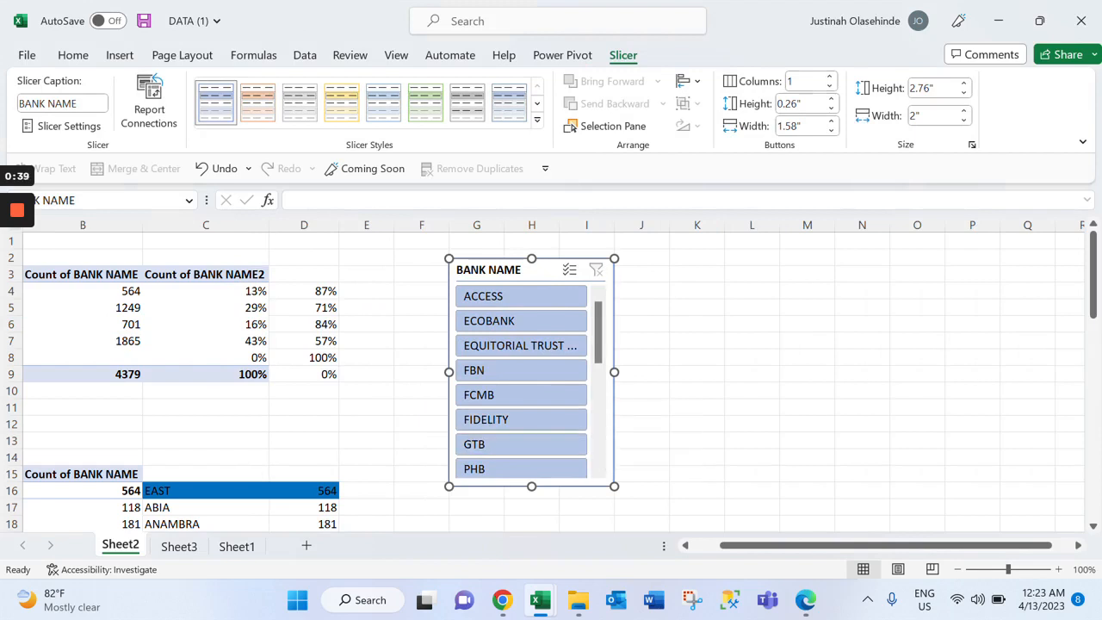
right_click(611, 413)
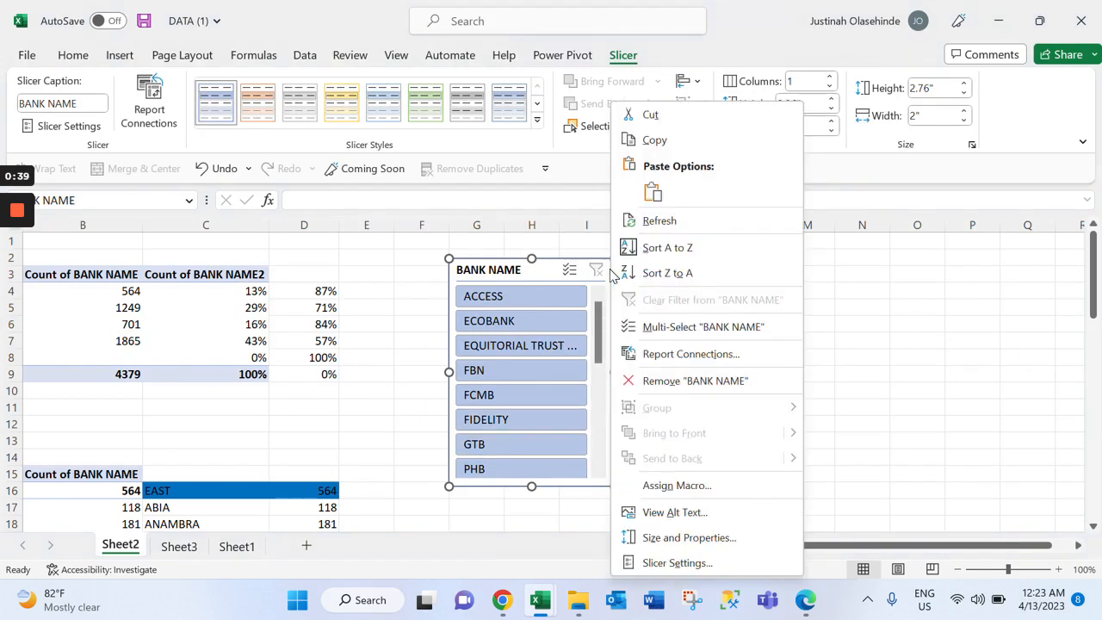
left_click(736, 565)
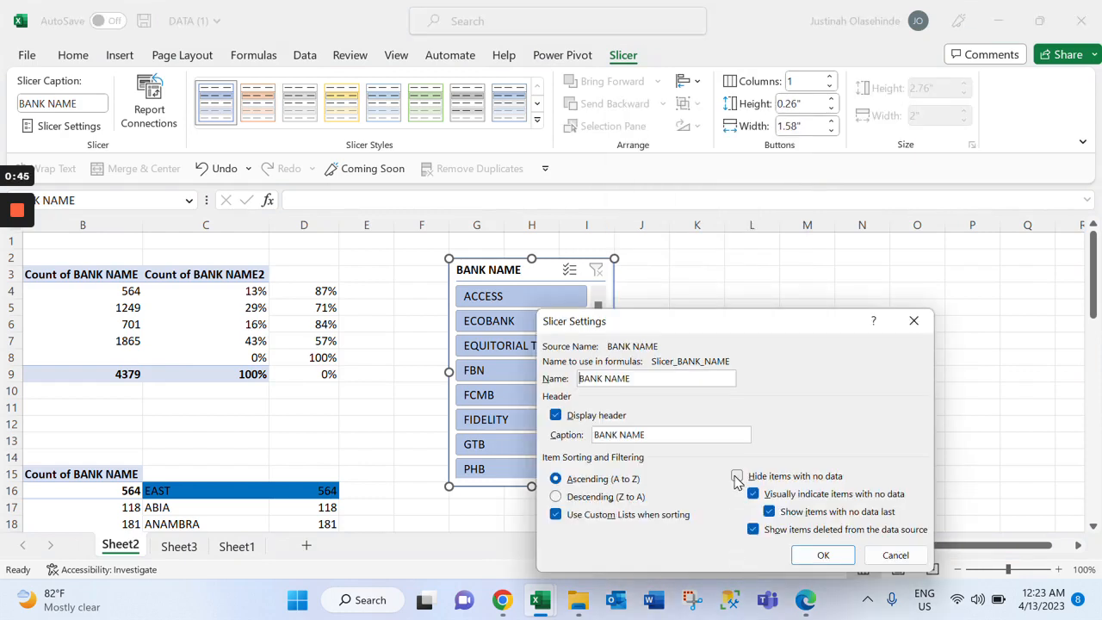
left_click(913, 320)
left_click_drag(614, 486, 615, 487)
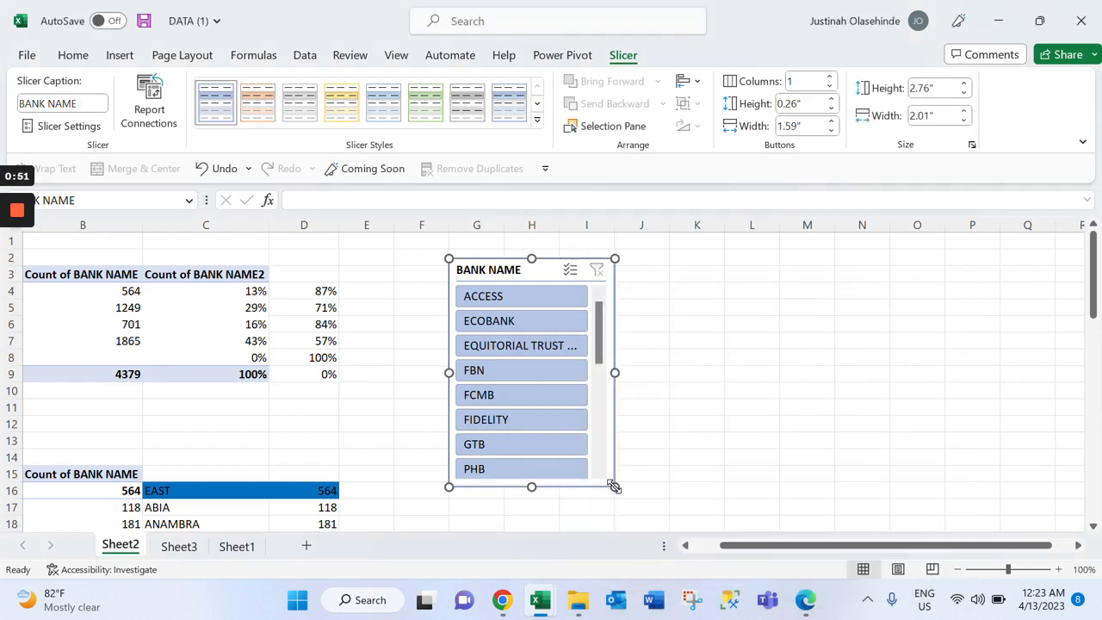
right_click(615, 487)
left_click(700, 449)
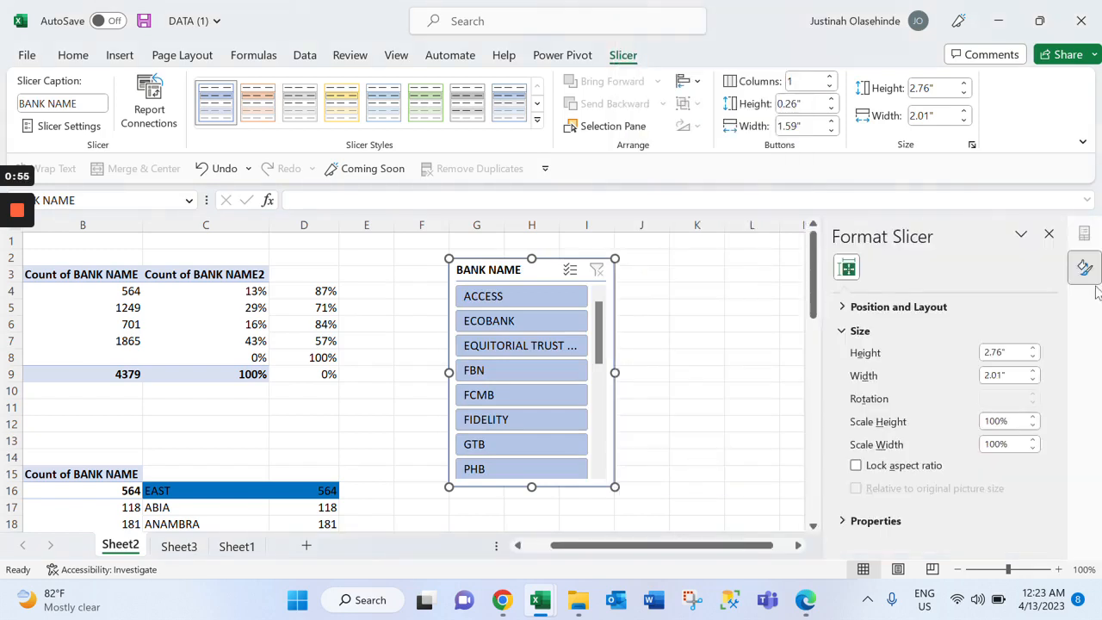
left_click(1049, 233)
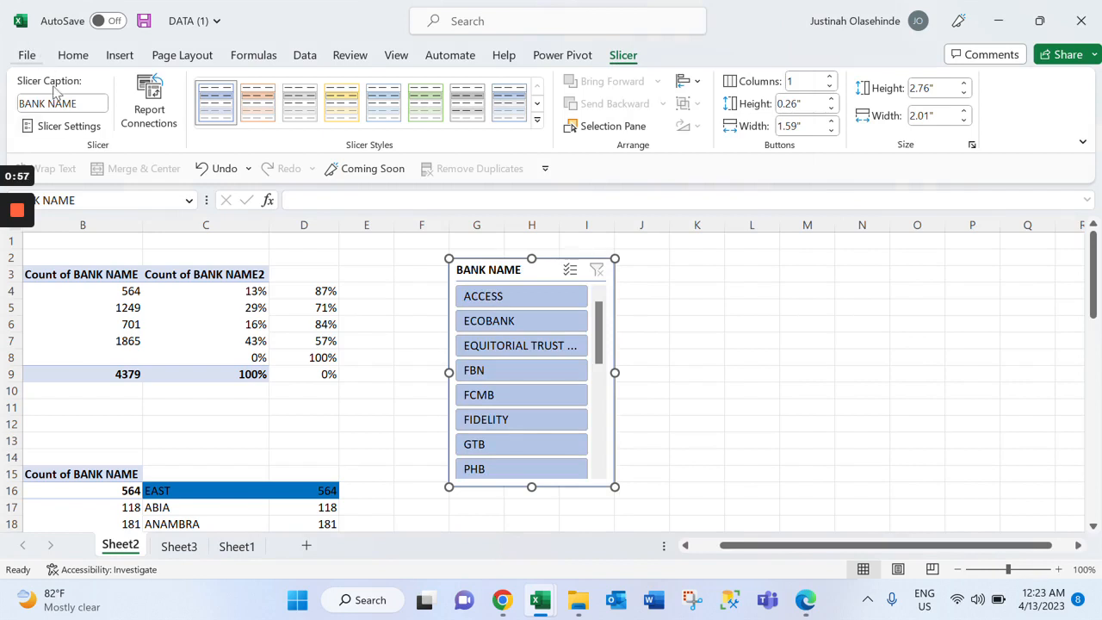
Connect the BANK NAME slicer to PivotTable6 in addition to PivotTable1
scroll(522, 382, "down", 4)
scroll(522, 382, "up", 4)
scroll(522, 382, "down", 4)
scroll(521, 382, "up", 4)
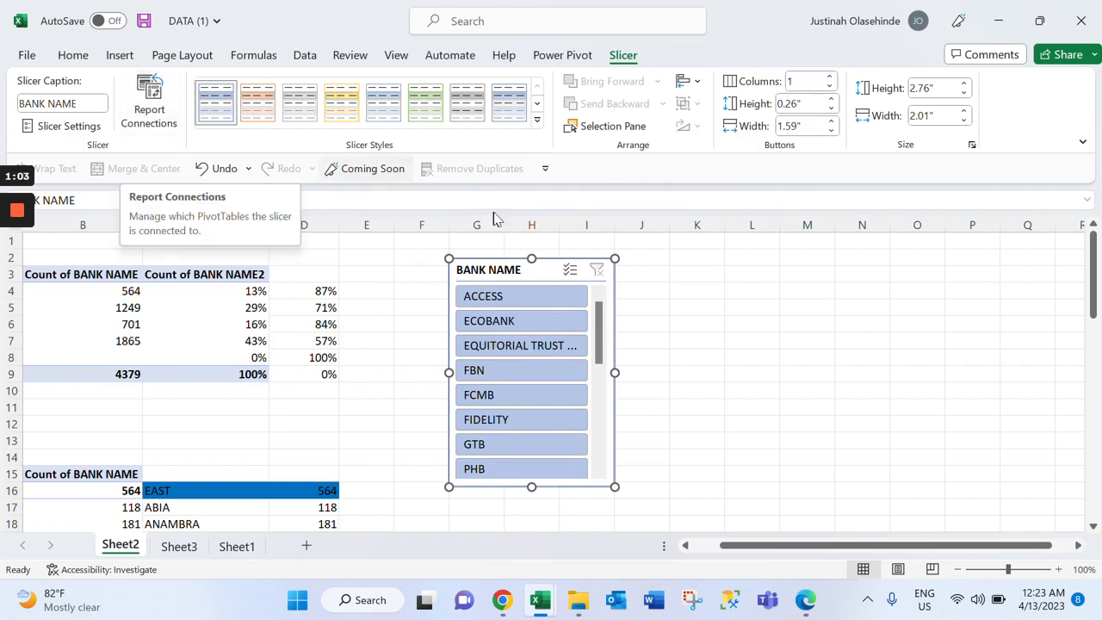
left_click(149, 103)
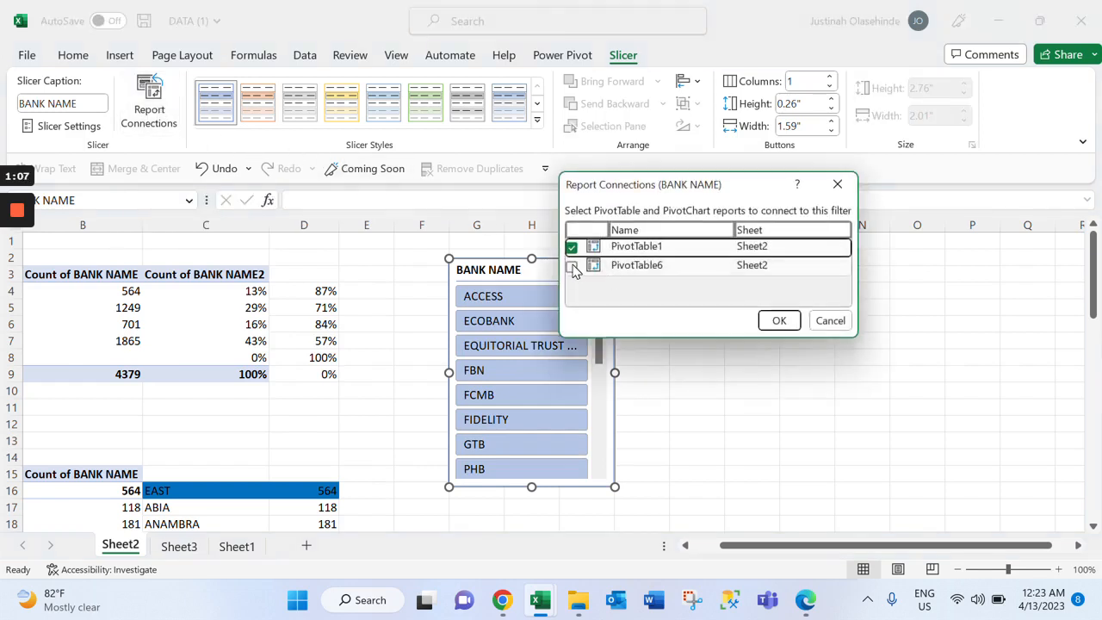
left_click(574, 267)
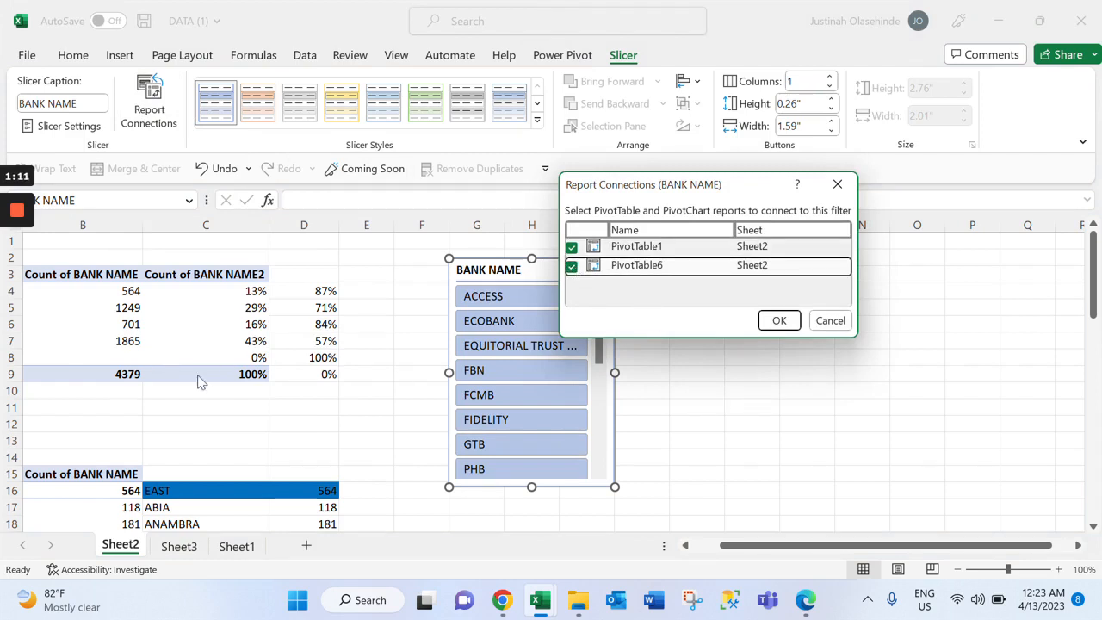
left_click(765, 317)
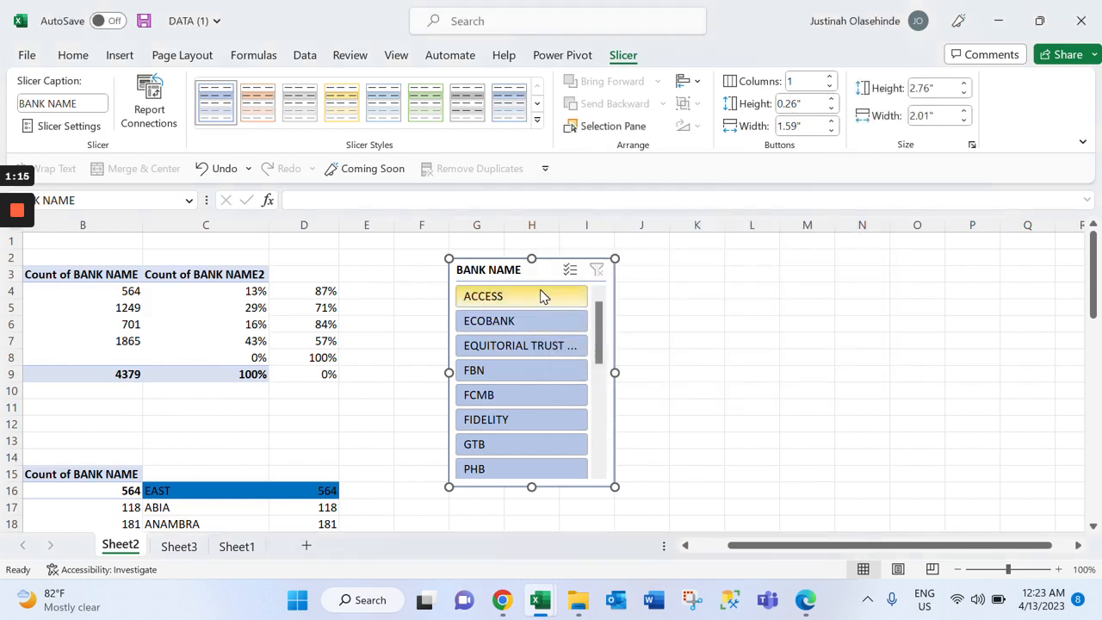
Test the slicer by filtering on single banks such as ACCESS, ECOBANK and EQUITORIAL TRUST BANK, and clear the filter
left_click(542, 297)
left_click(542, 322)
left_click(558, 365)
left_click(557, 352)
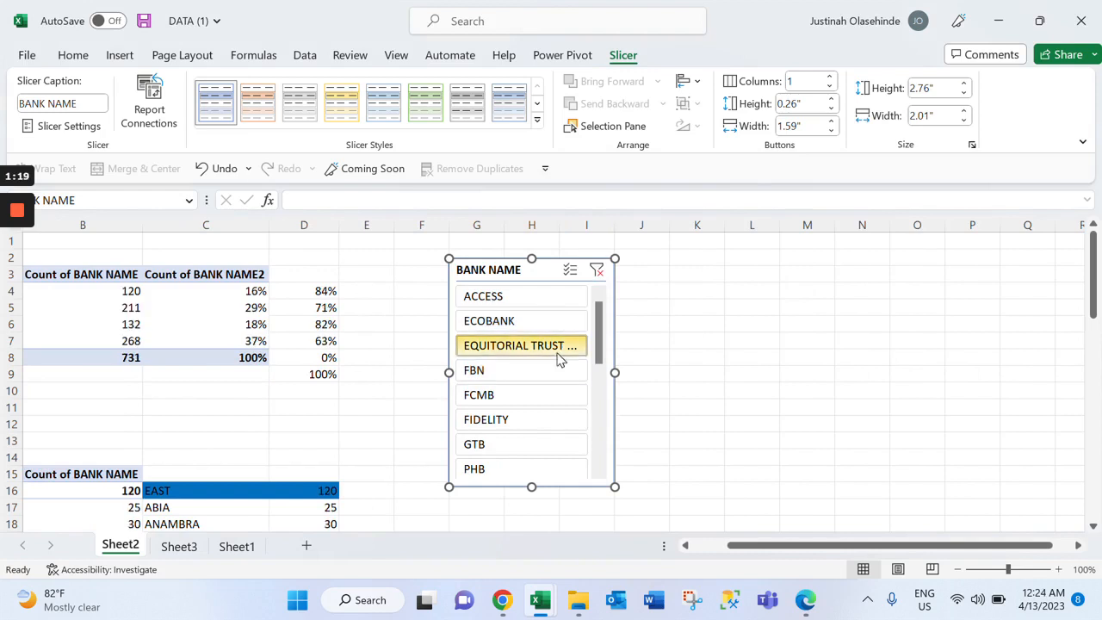
left_click(597, 270)
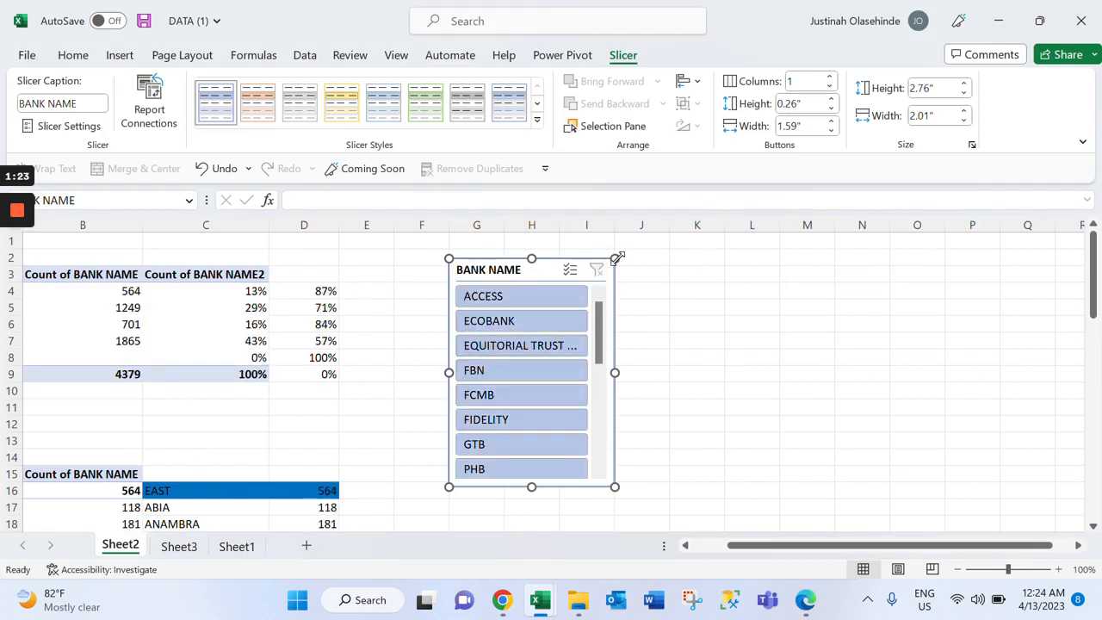
Resize the BANK NAME slicer to 2.71" high by 2.49" wide and start a new slicer style
left_click_drag(616, 258, 655, 262)
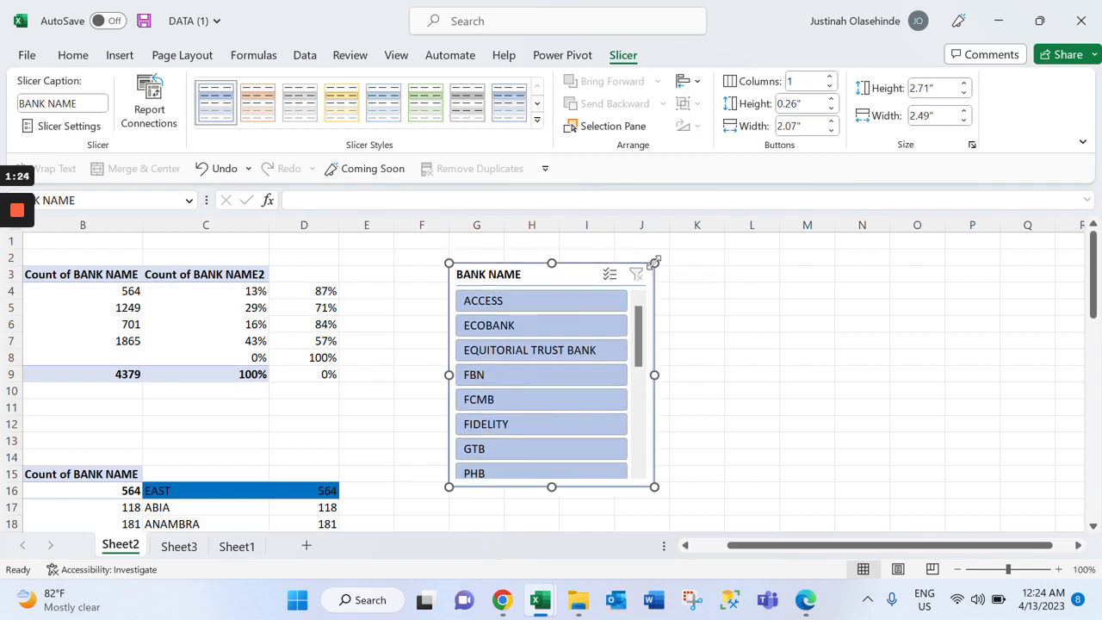
left_click(538, 125)
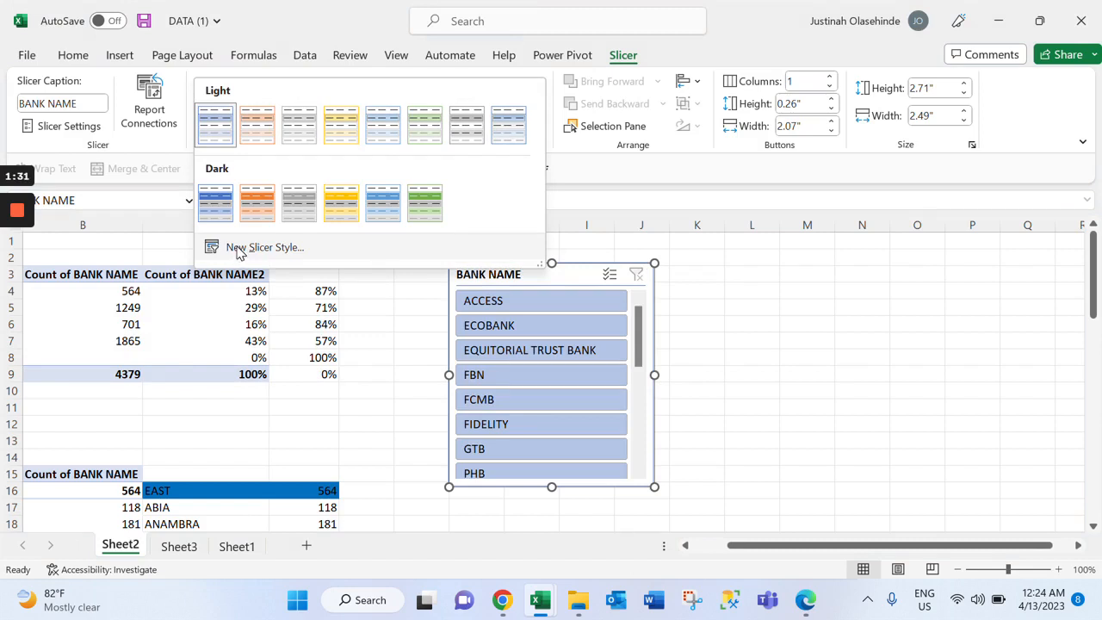
left_click(241, 247)
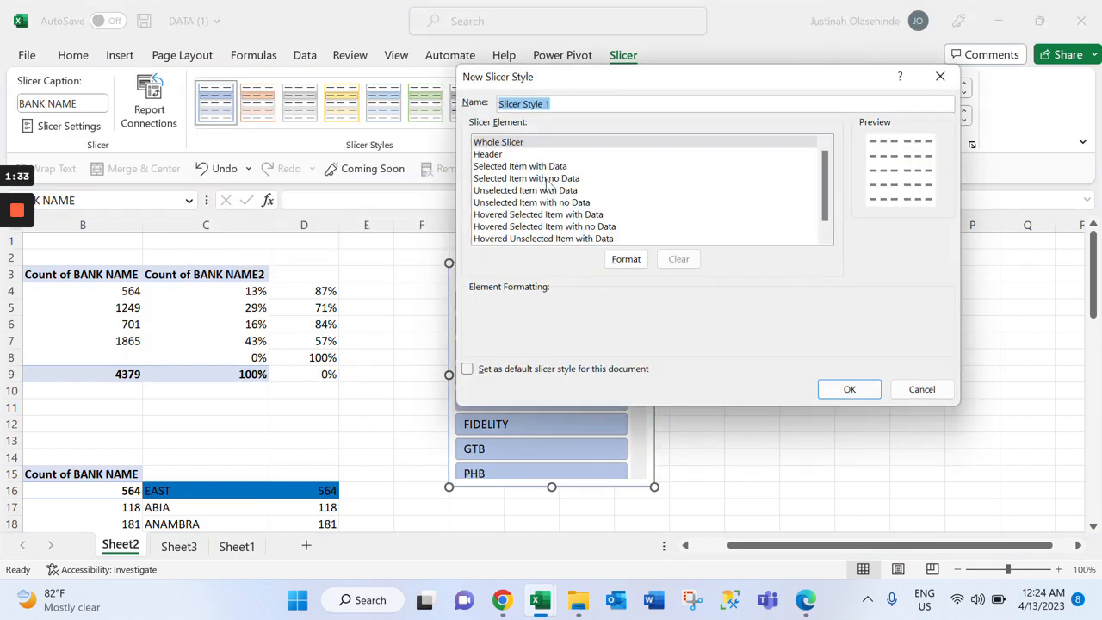
Try a white-to-blue gradient for the Whole Slicer element and replace it with a solid green background fill
left_click(645, 262)
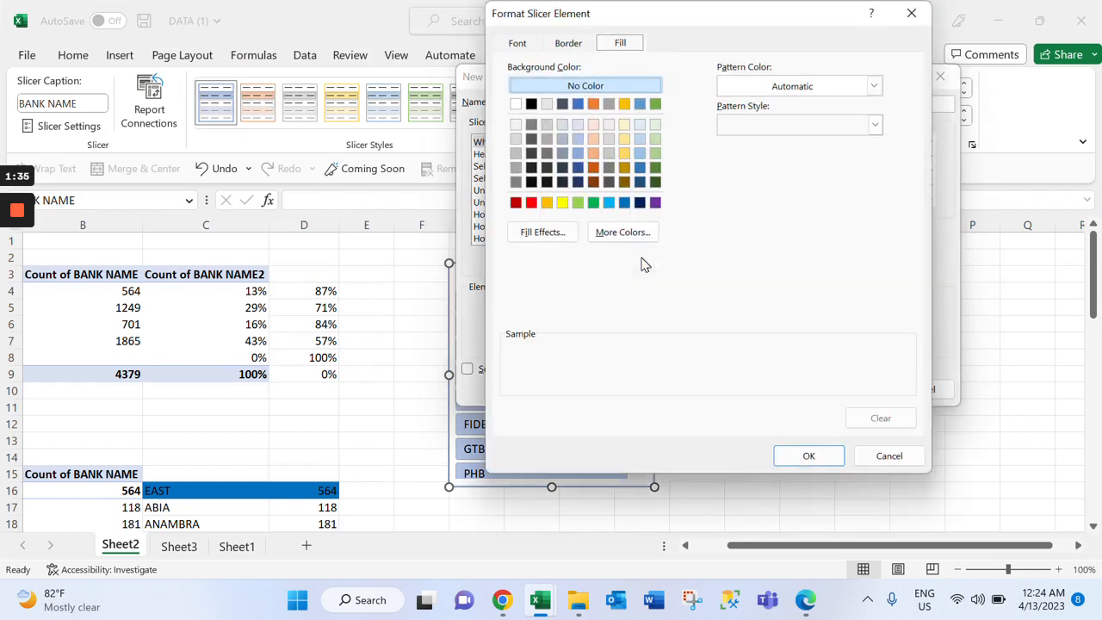
left_click(593, 204)
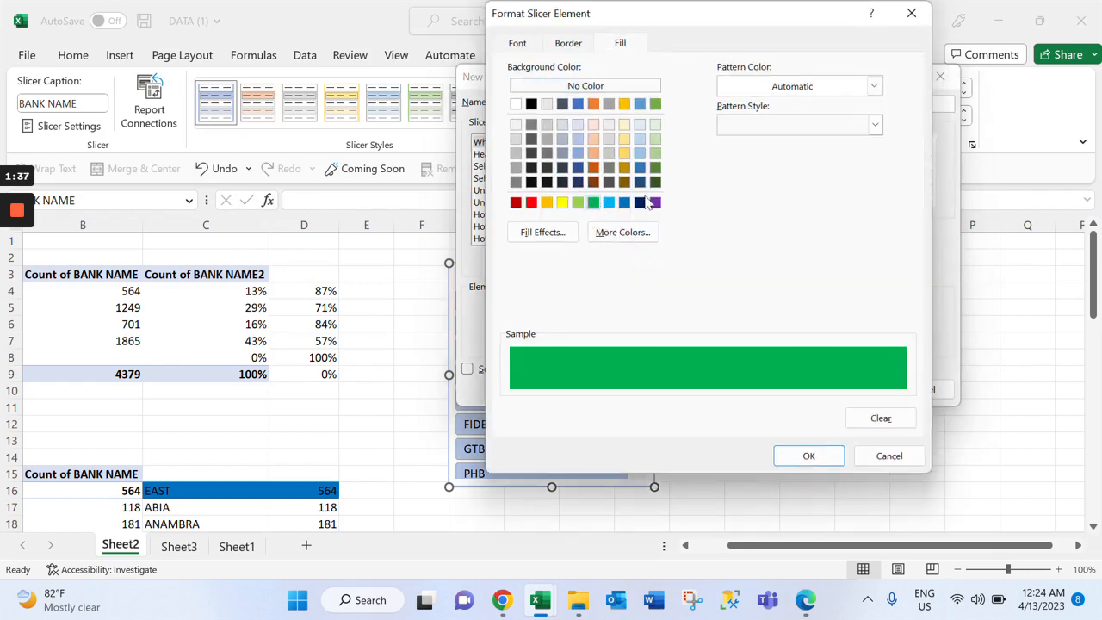
left_click(551, 241)
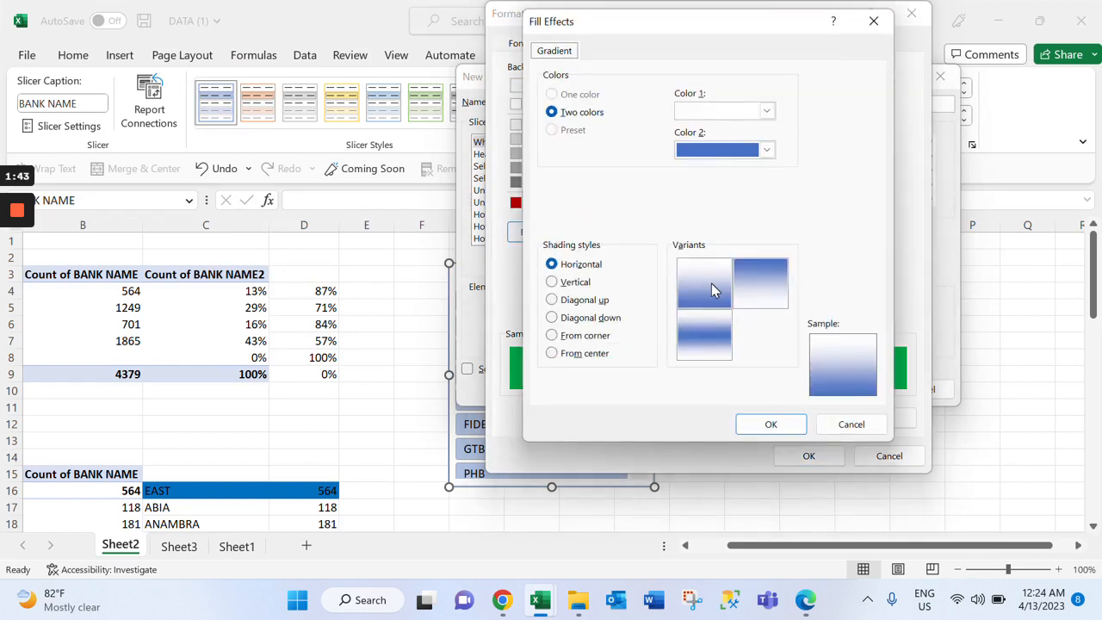
left_click(720, 291)
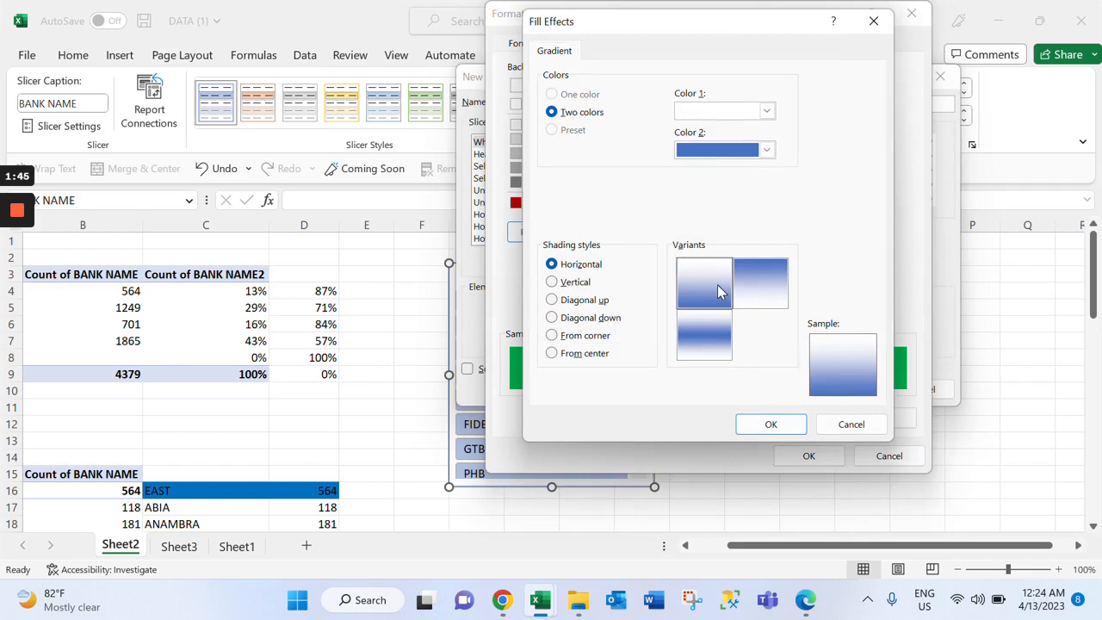
left_click(771, 423)
left_click(593, 202)
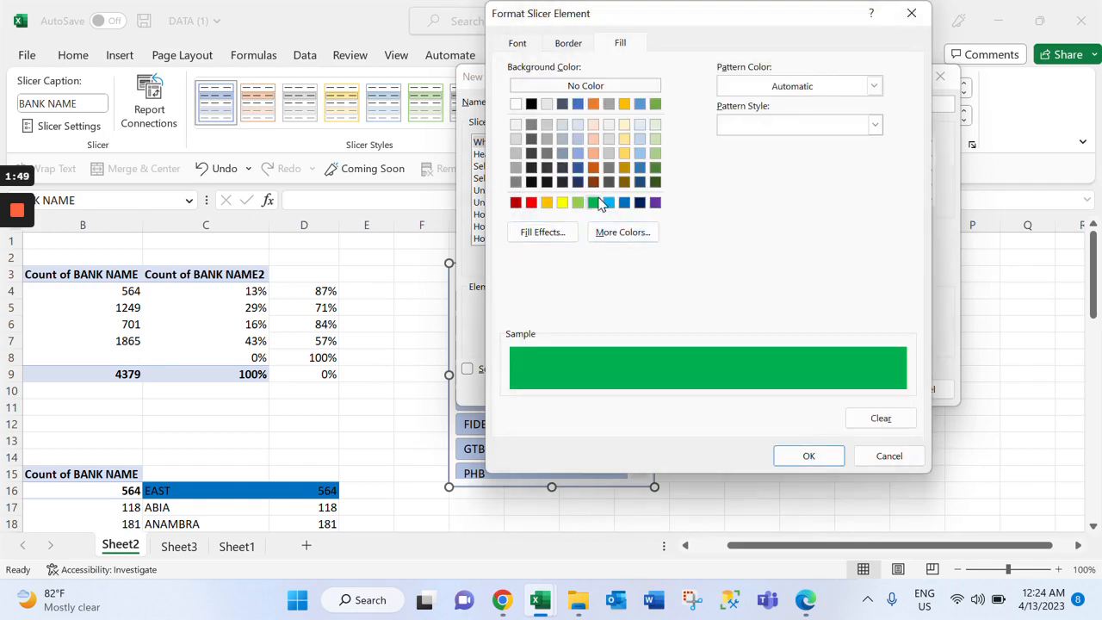
left_click(812, 457)
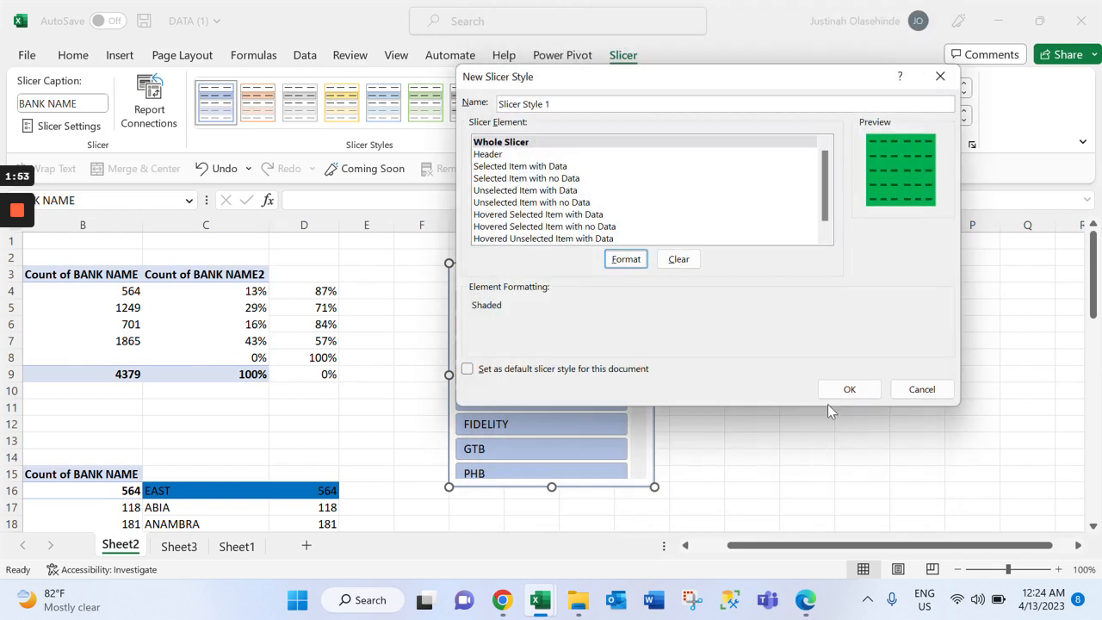
Fill the Whole Slicer element with a horizontal white-to-green gradient and save the new slicer style
left_click(623, 259)
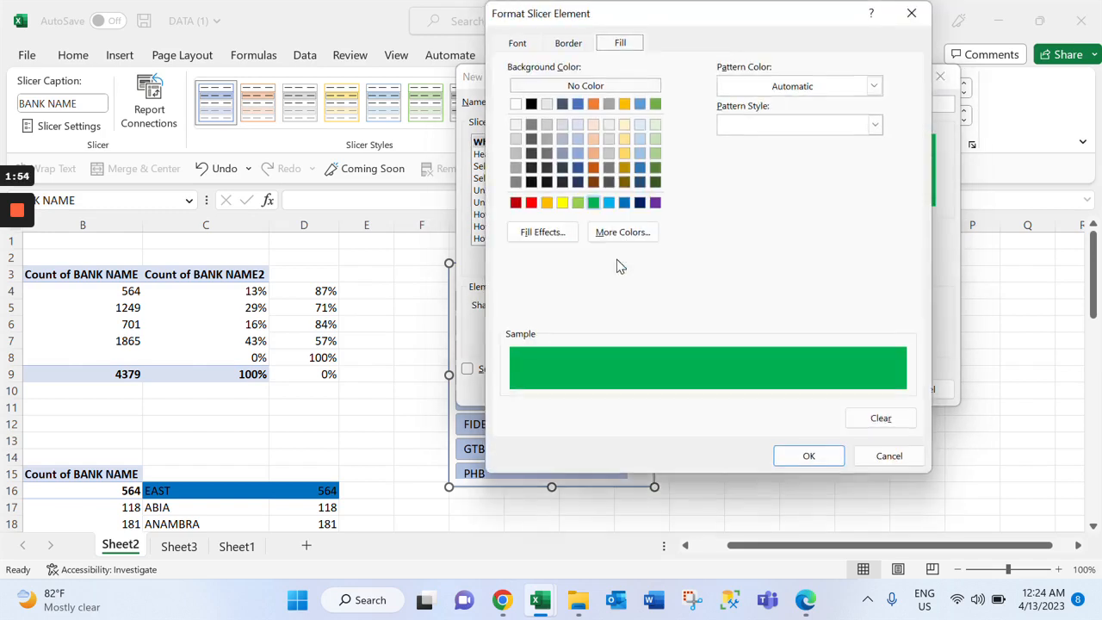
left_click(544, 234)
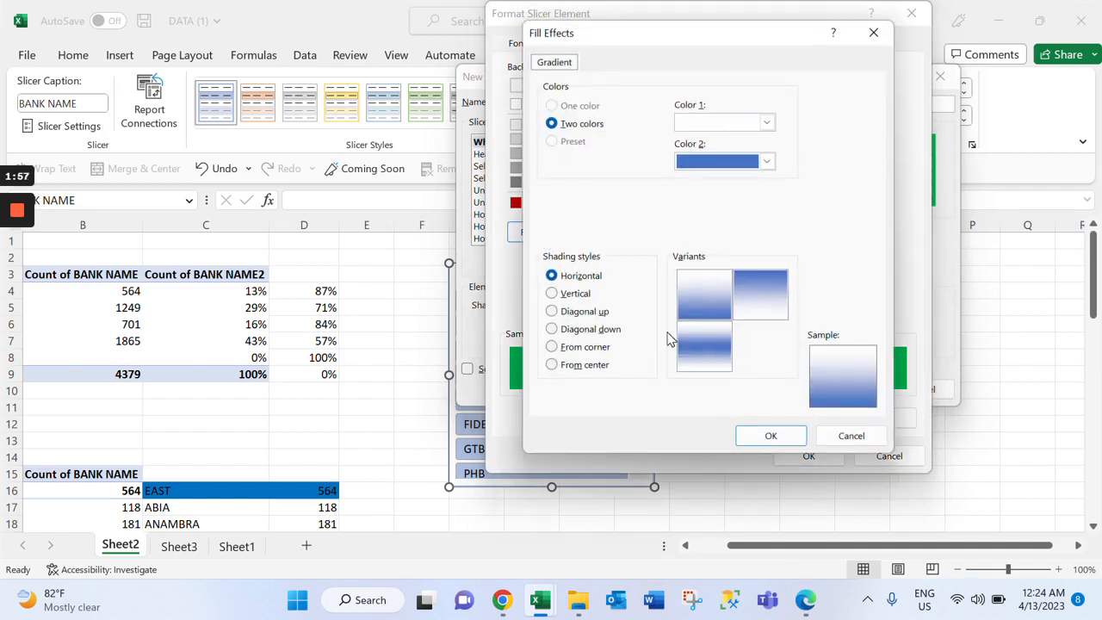
left_click(767, 161)
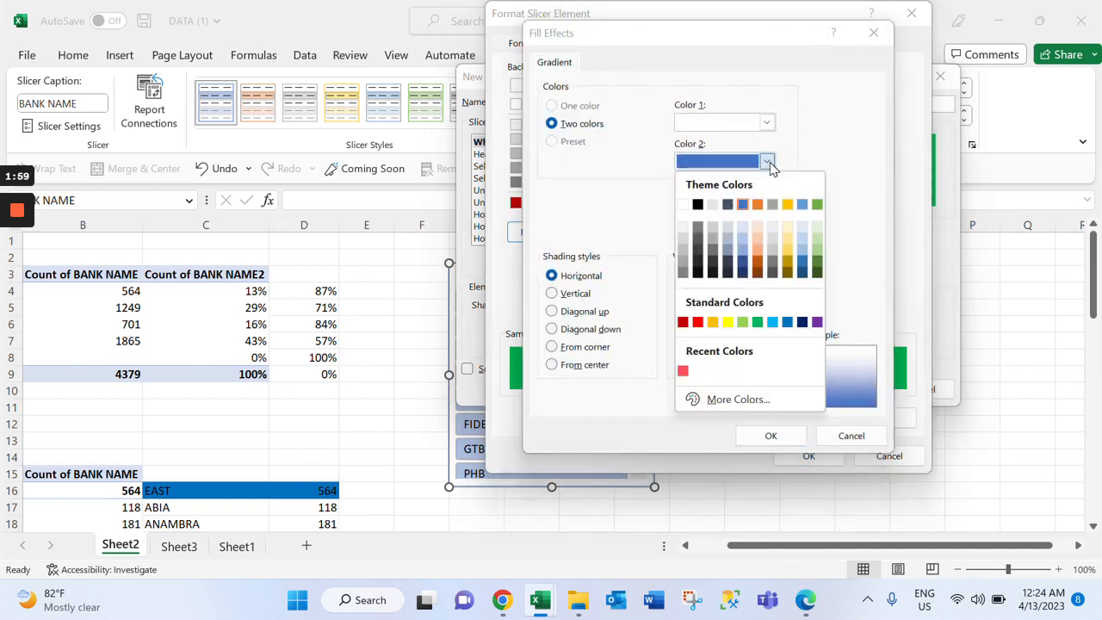
left_click(757, 322)
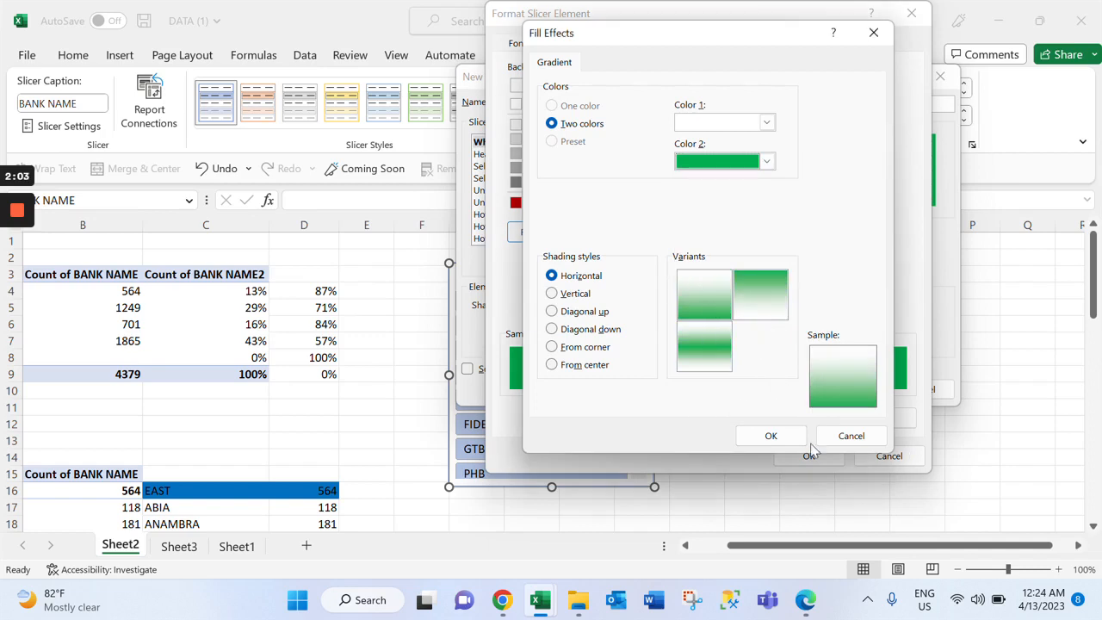
left_click(772, 436)
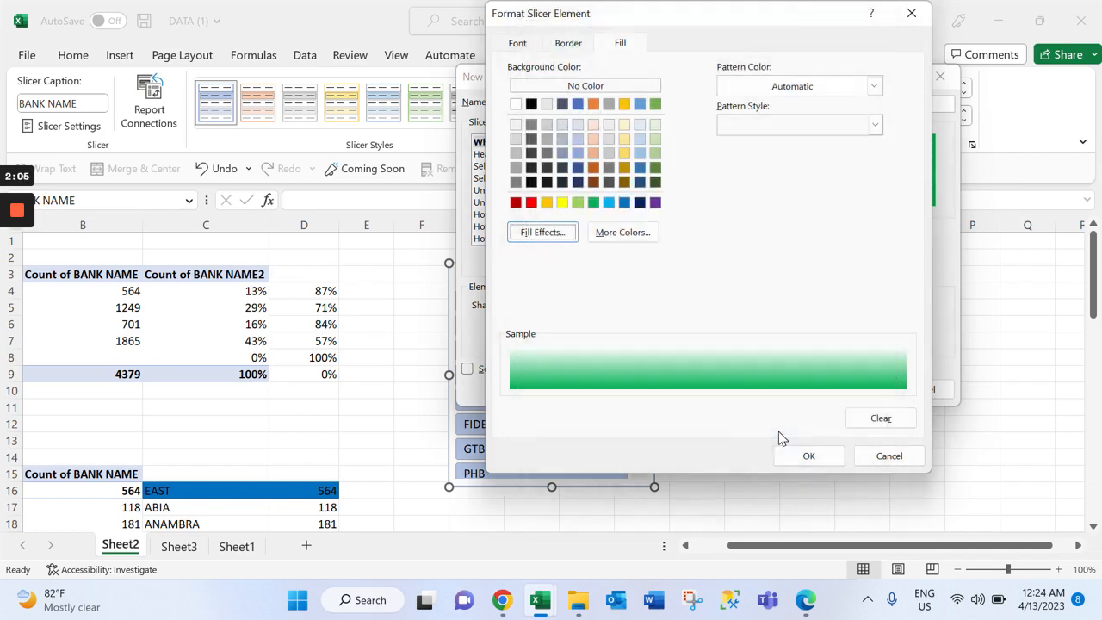
left_click(804, 458)
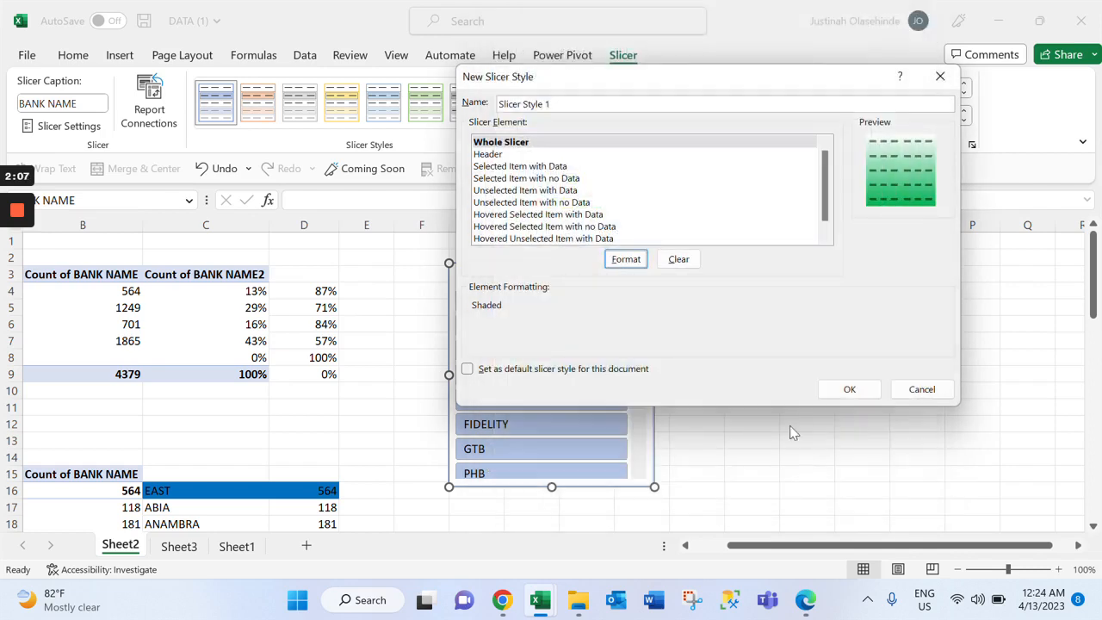
left_click(849, 392)
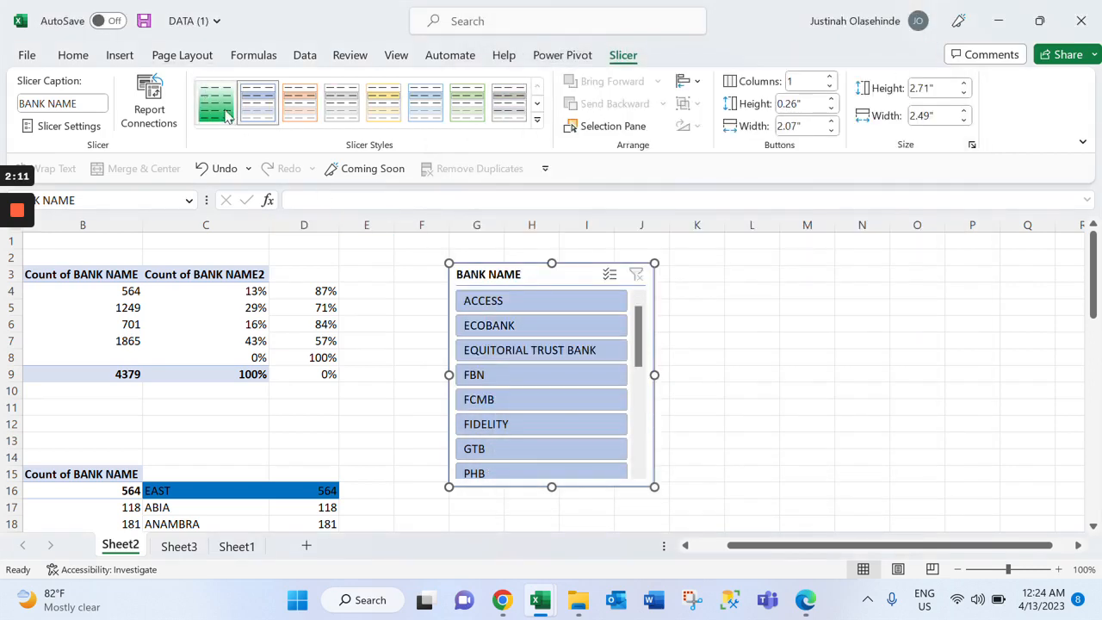
Apply the custom green gradient style to the BANK NAME slicer and lay it out in 8 columns, 1.47" high by 5.67" wide
left_click(216, 103)
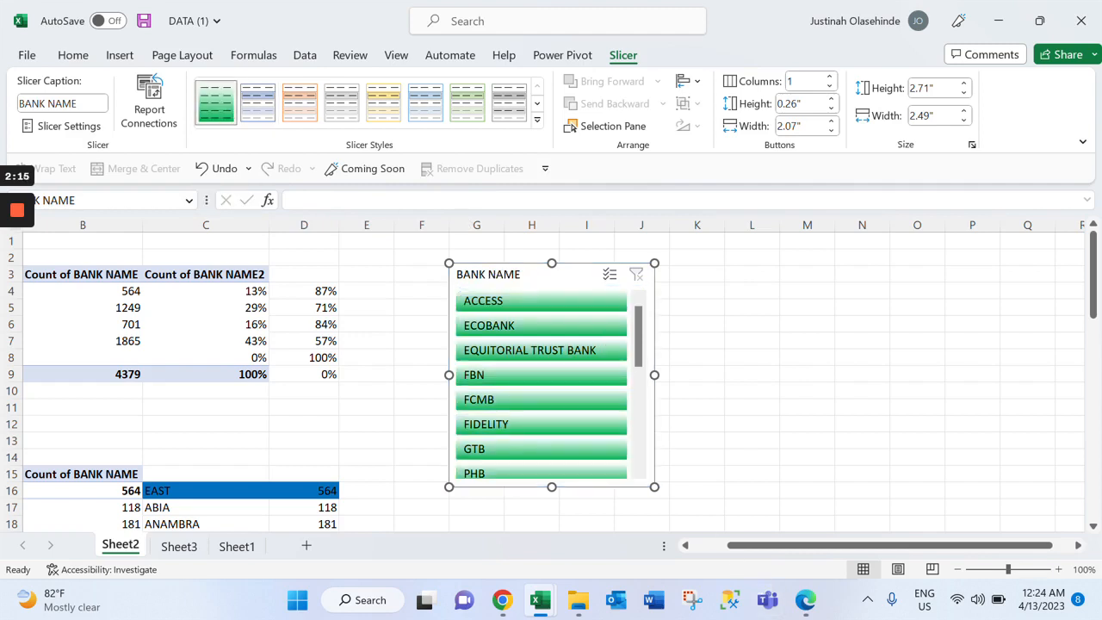
left_click_drag(654, 487, 747, 477)
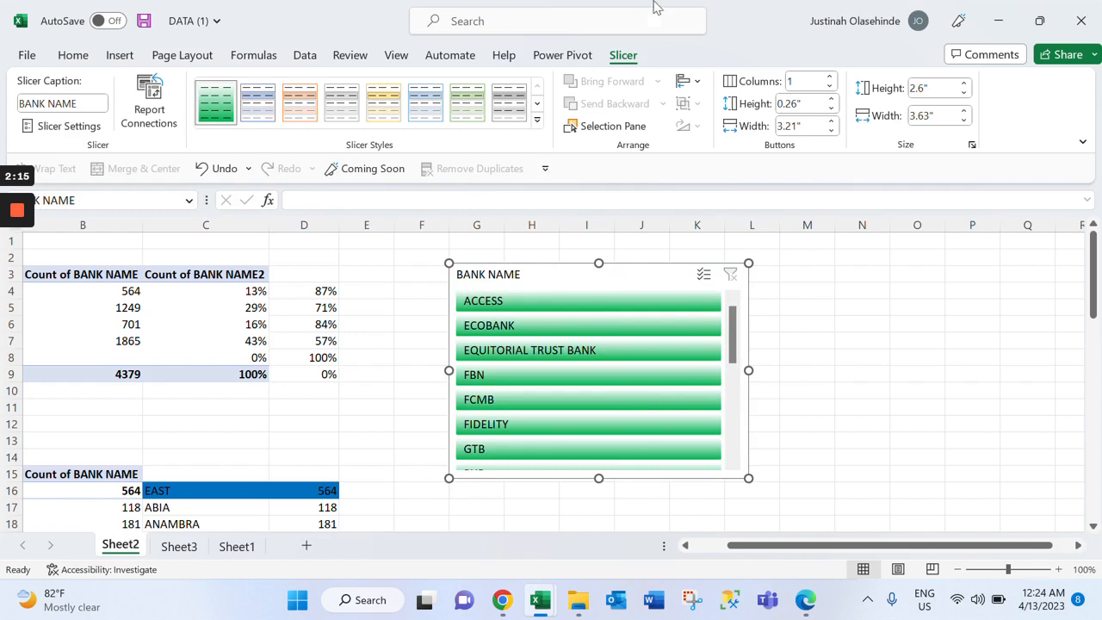
left_click(830, 77)
left_click(830, 77)
left_click(830, 77)
left_click(829, 78)
left_click(830, 77)
left_click(829, 78)
left_click(830, 77)
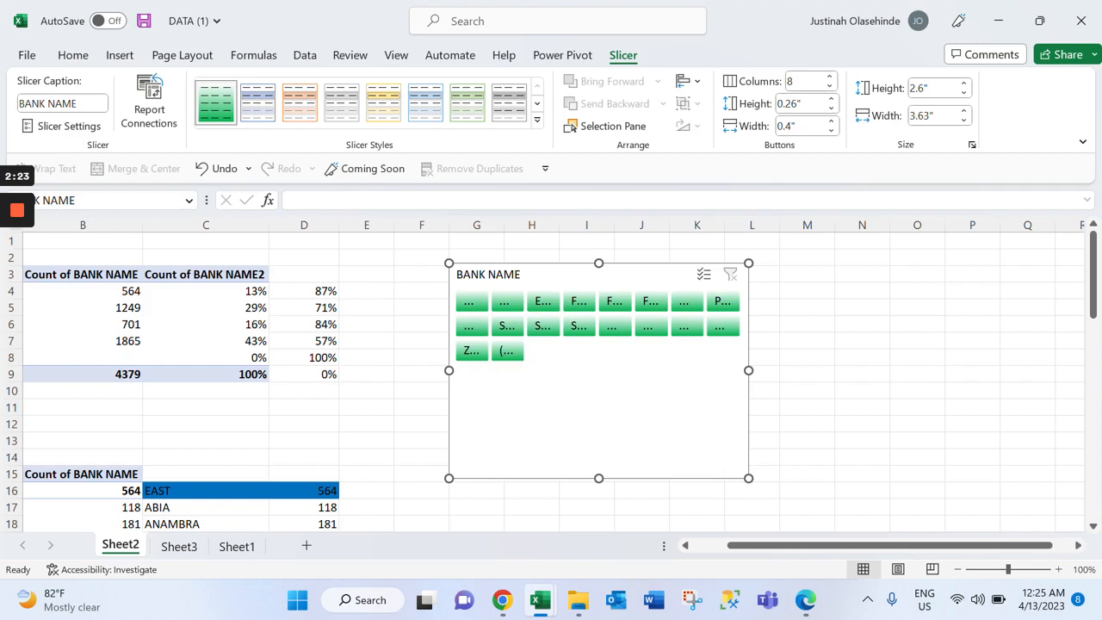
left_click_drag(748, 478, 917, 423)
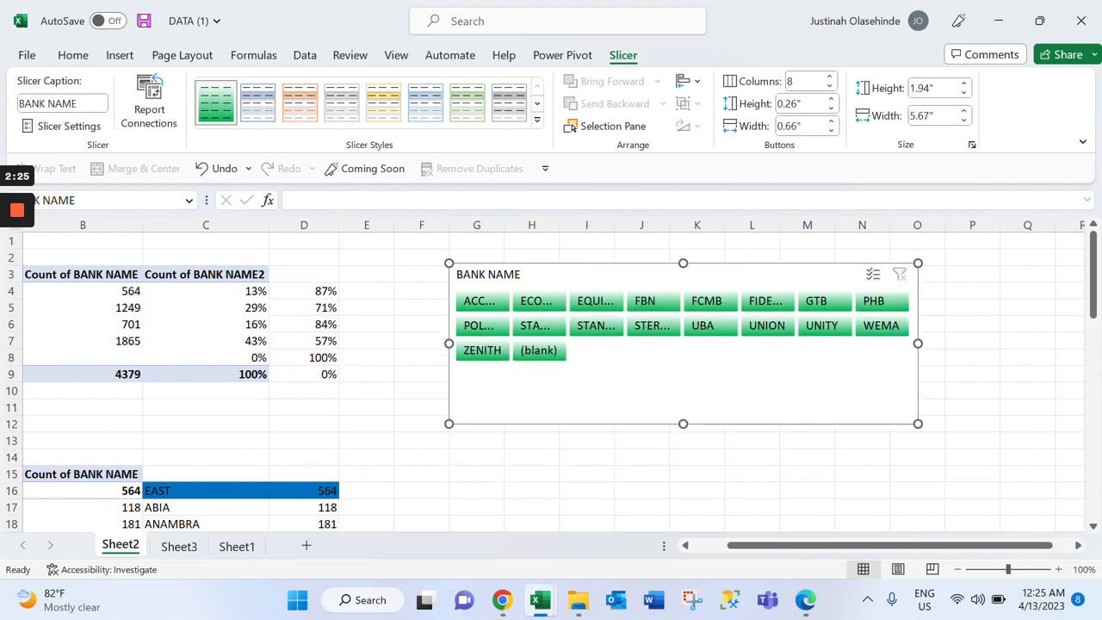
left_click_drag(683, 424, 682, 384)
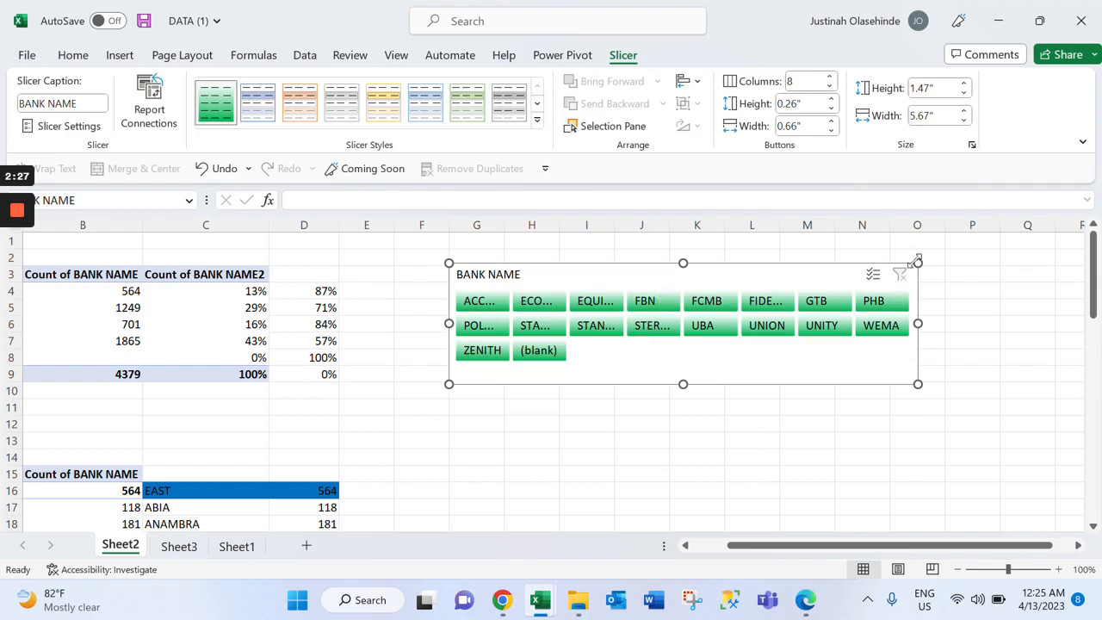
Move the BANK NAME slicer from Sheet2 to Sheet3 and stretch it above the doughnut charts to about 0.63" high by 14.68" wide
key("ctrl+x")
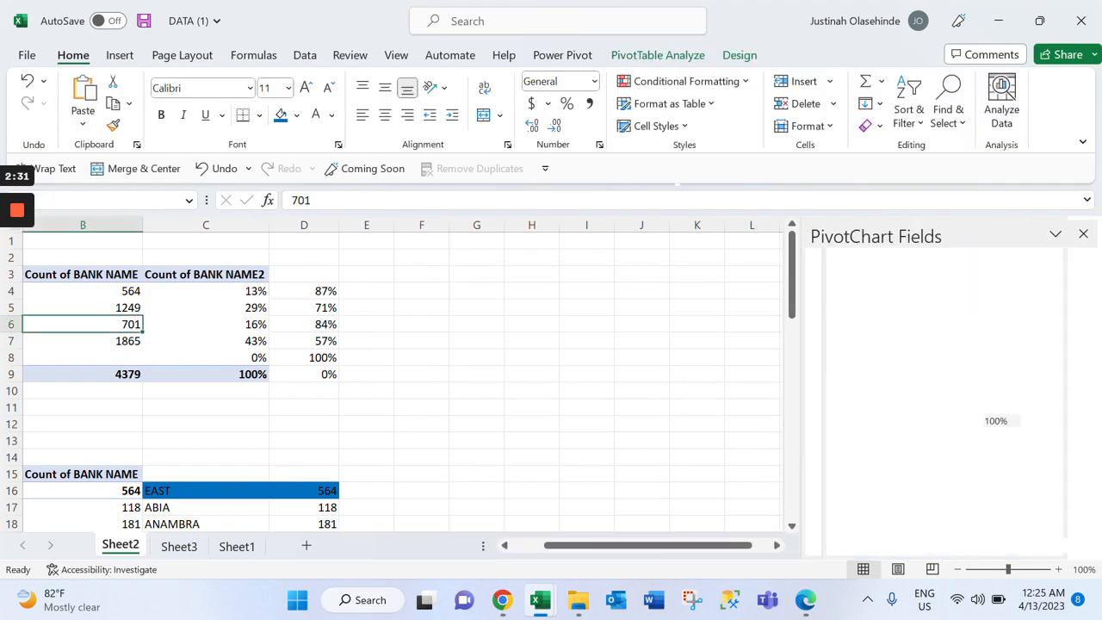
key("ctrl+Page_Down")
left_click(110, 274)
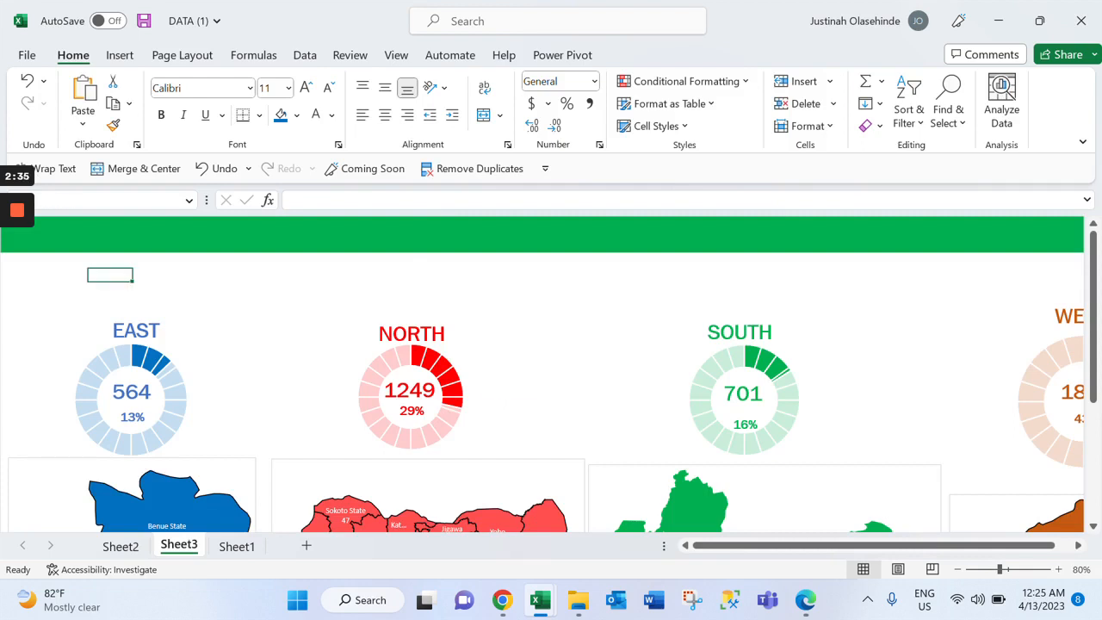
key("ctrl+v")
left_click_drag(463, 364, 971, 327)
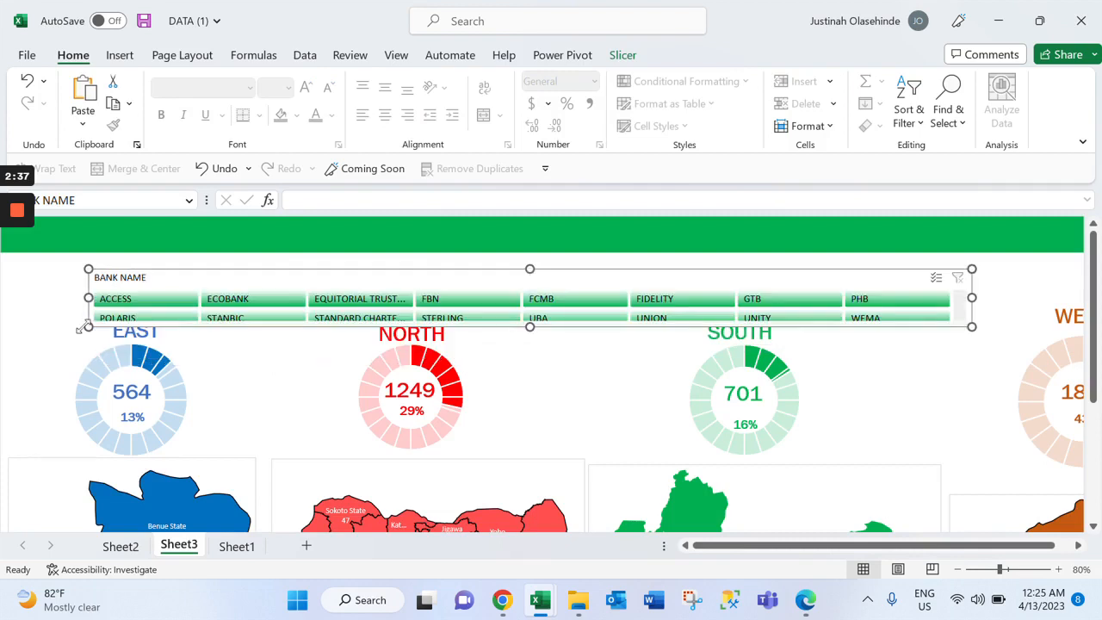
left_click_drag(86, 326, 3, 309)
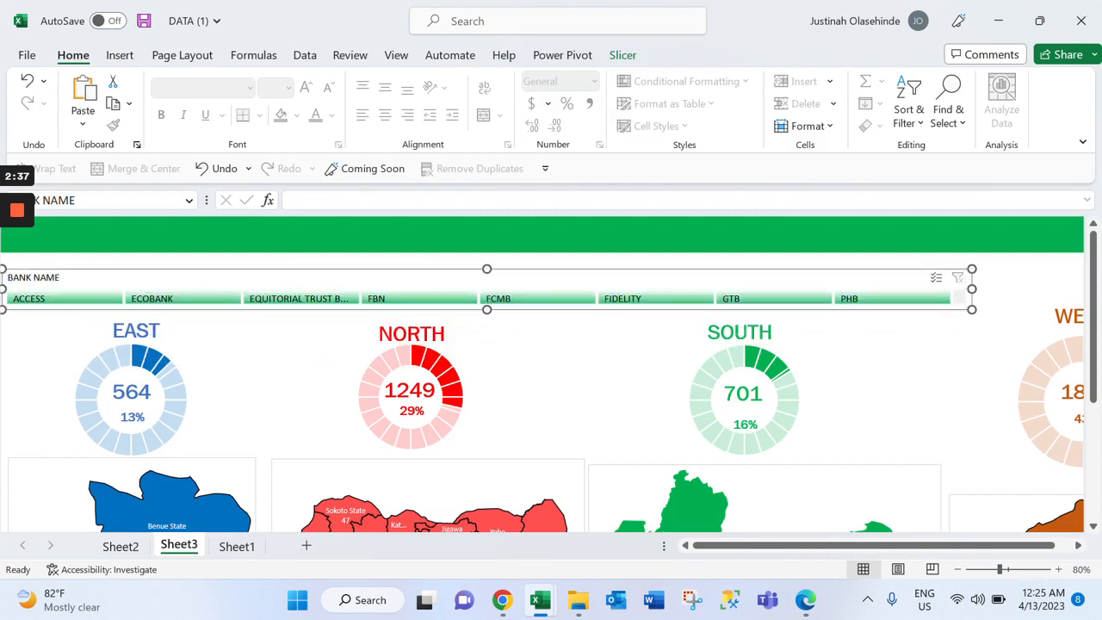
Set the slicer to 18 columns at 0.84" high by 16.21" wide and position it directly against the green banner
left_click(624, 55)
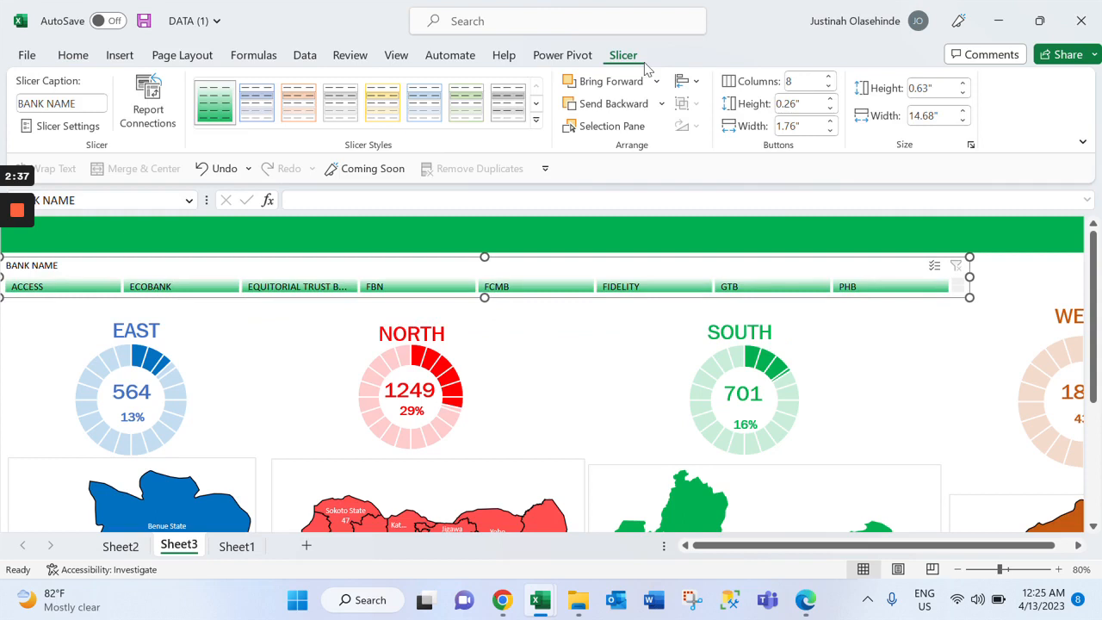
left_click(828, 76)
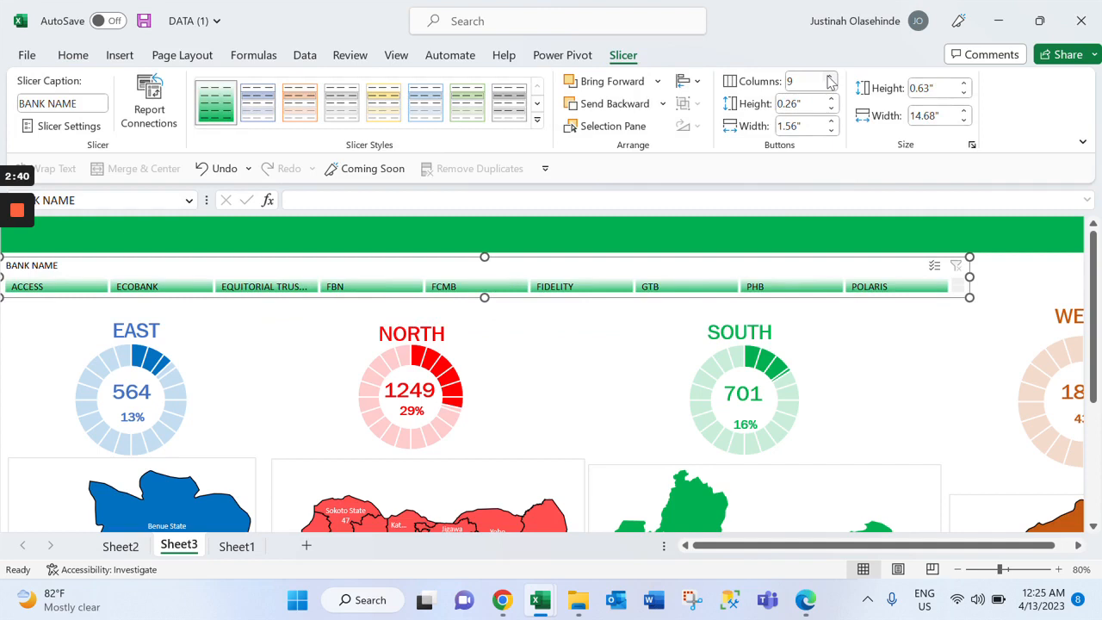
left_click_drag(969, 298, 1033, 311)
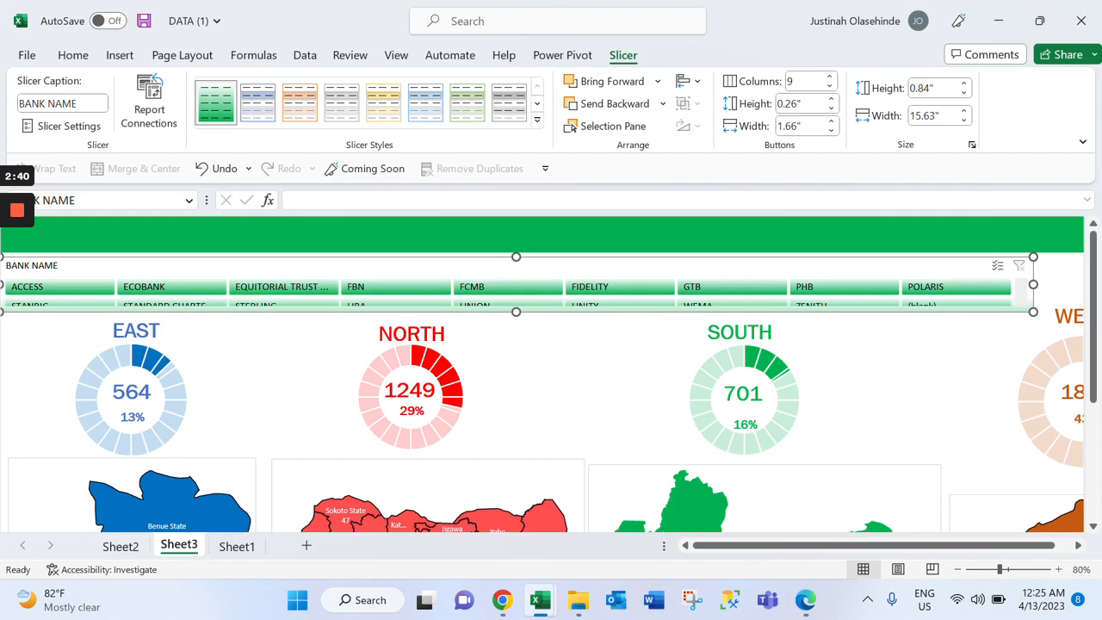
left_click(830, 76)
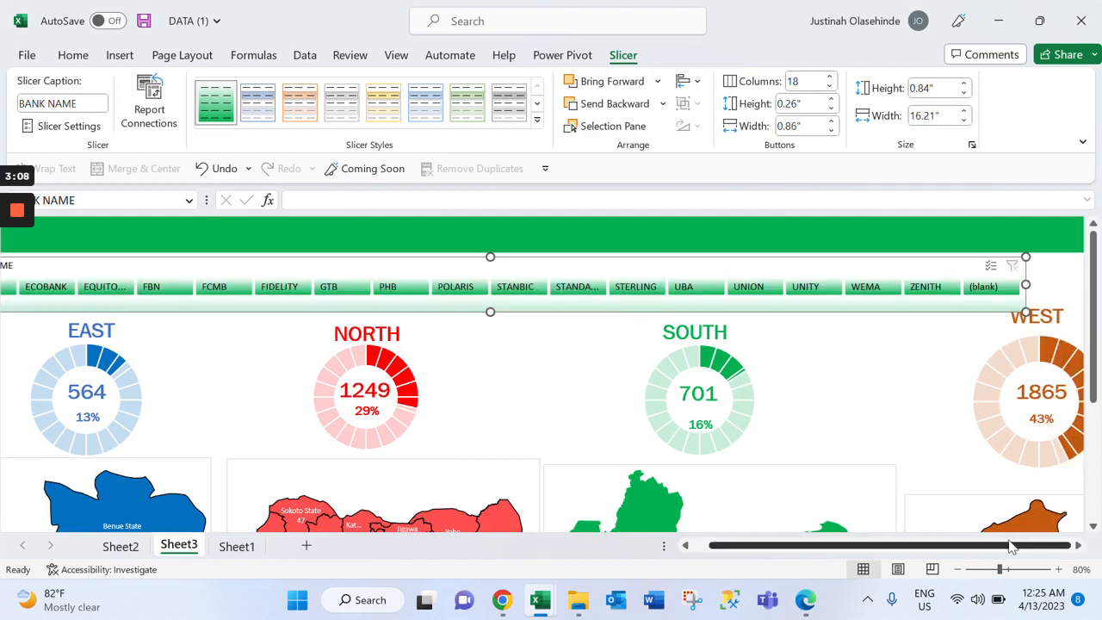
left_click_drag(930, 266, 970, 258)
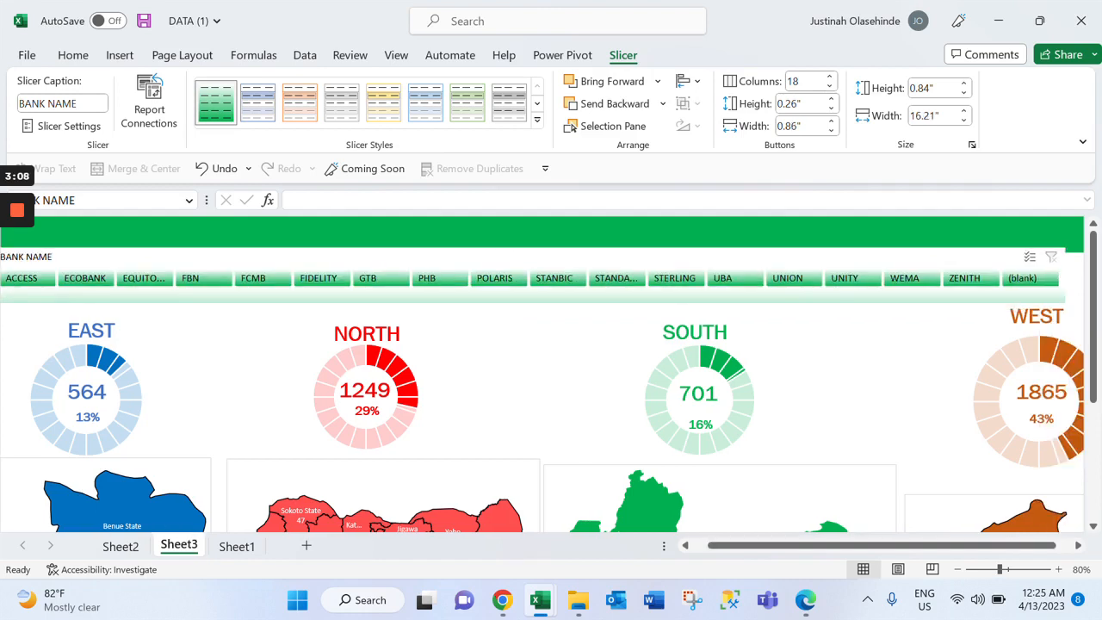
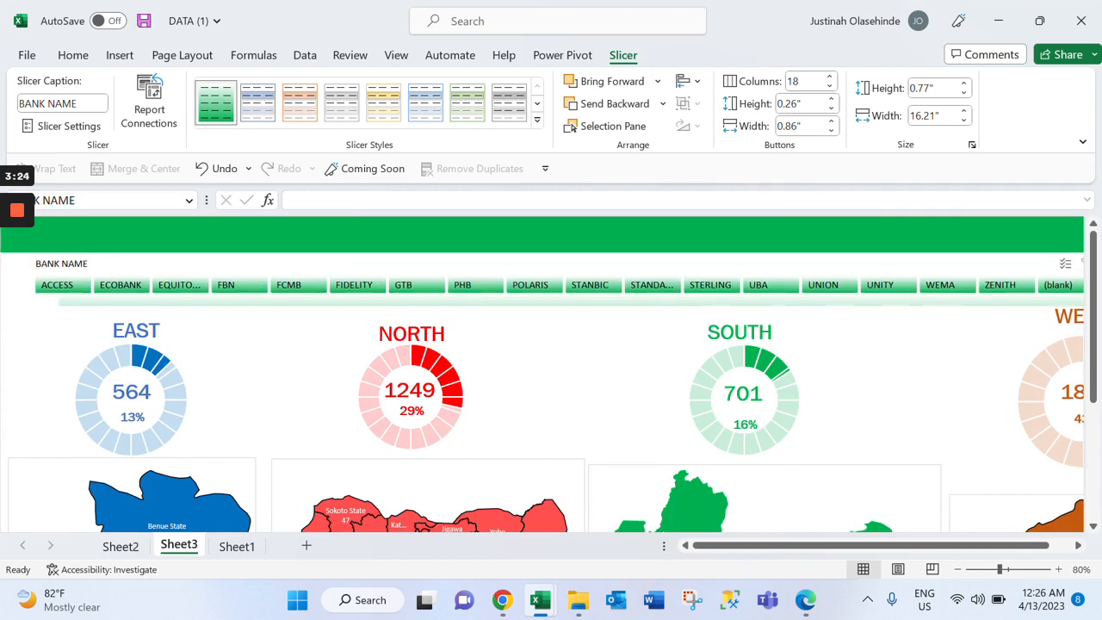
Filter the dashboard by ACCESS, FBN, GTB and POLARIS in the BANK NAME slicer, examining how the doughnuts and maps respond
left_click(86, 287)
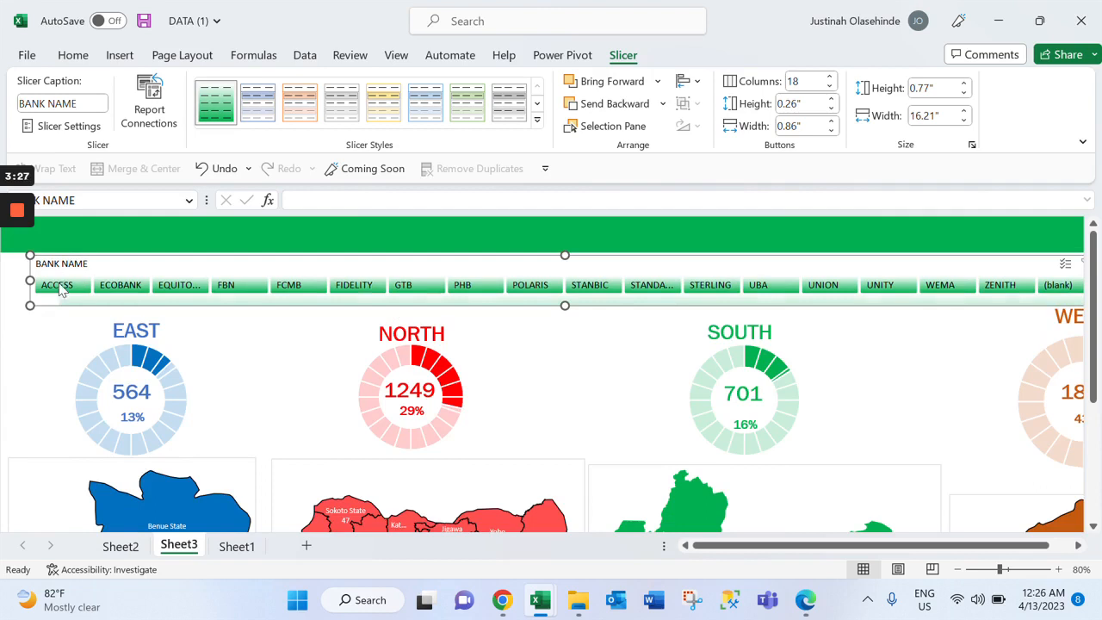
left_click(60, 290)
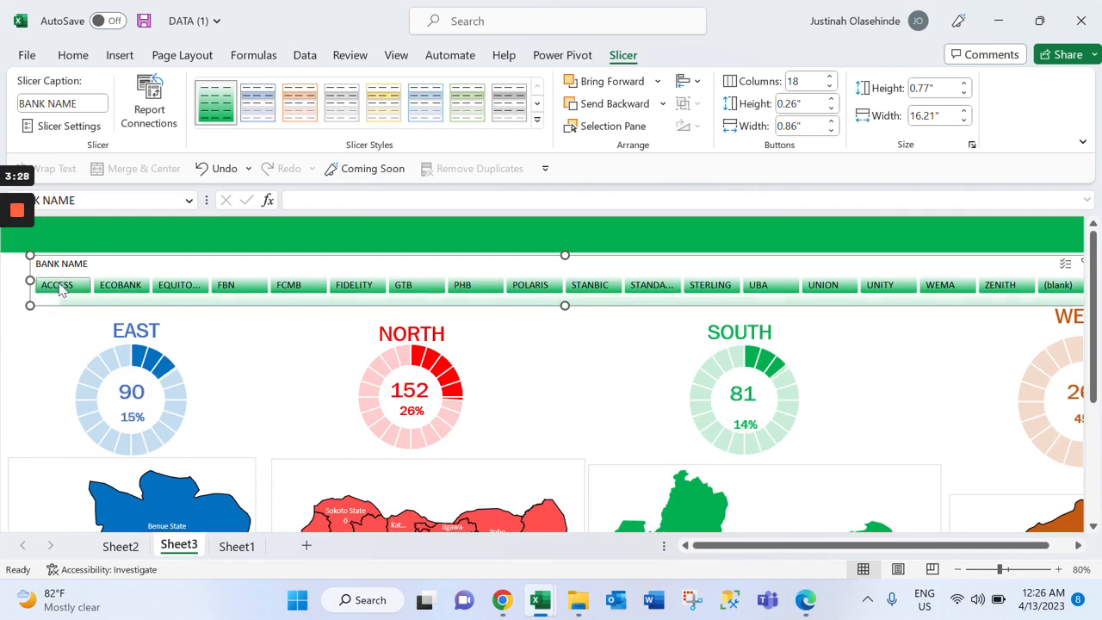
left_click(232, 285)
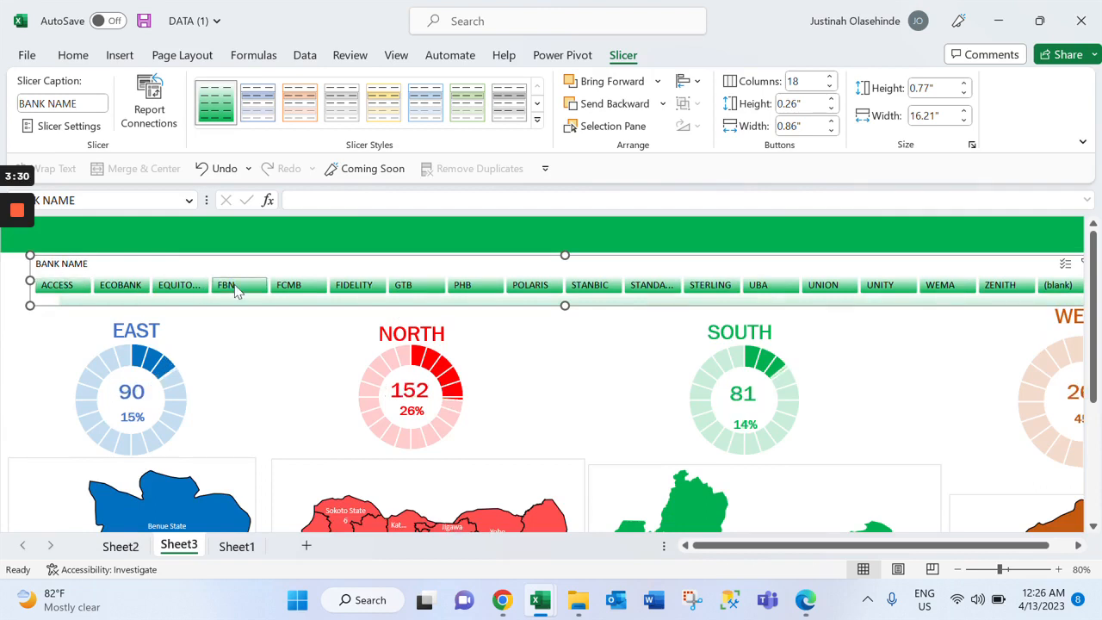
left_click(432, 290)
left_click(523, 291)
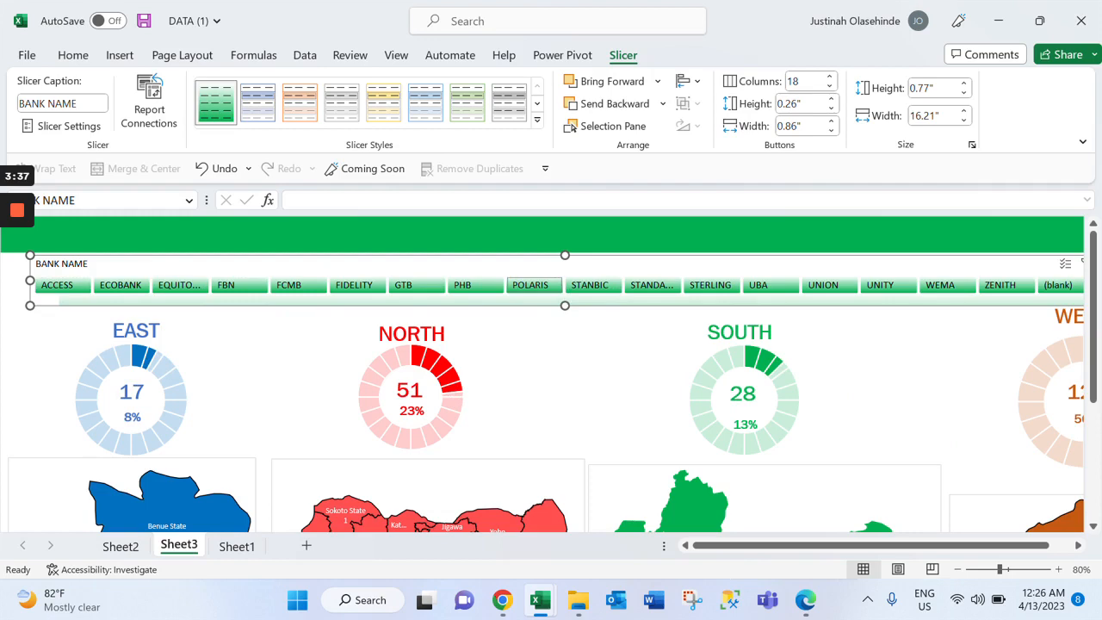
left_click(596, 353)
scroll(596, 353, "down", 3)
scroll(596, 354, "up", 3)
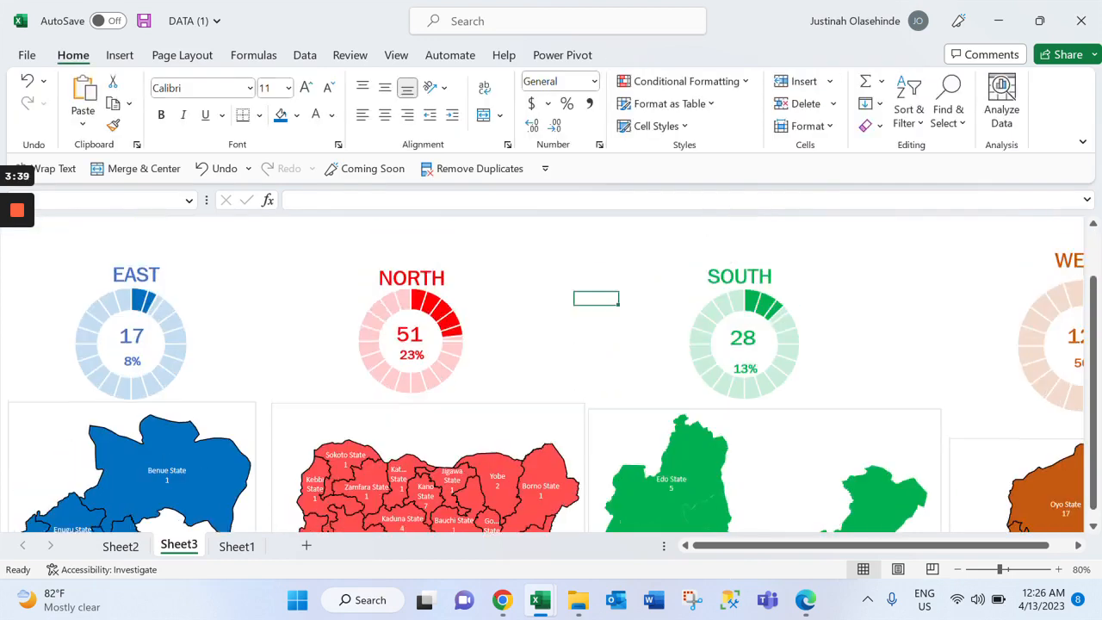
scroll(595, 354, "down", 2)
Draw a text box about 5.41" wide over the green banner of the DASHBOARD sheet
left_click(551, 234)
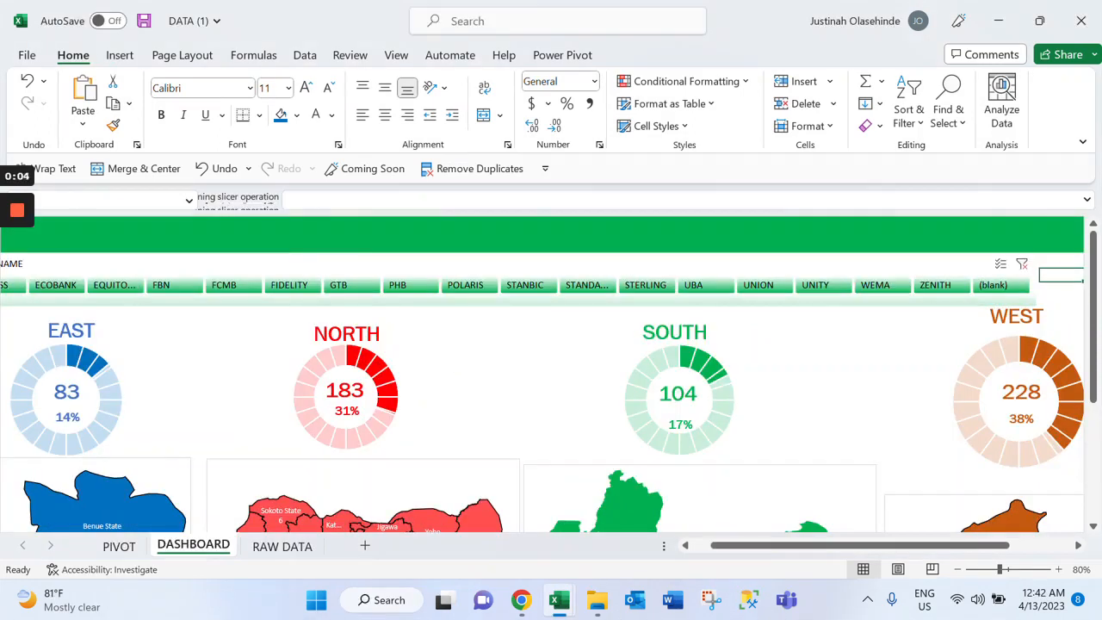
left_click(452, 236)
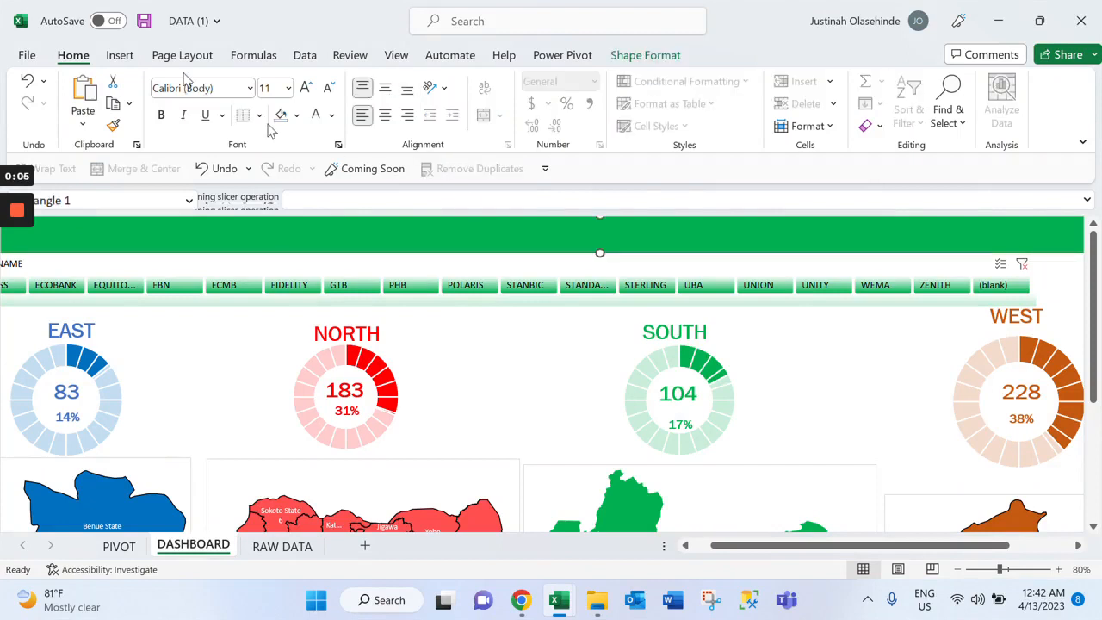
left_click(122, 57)
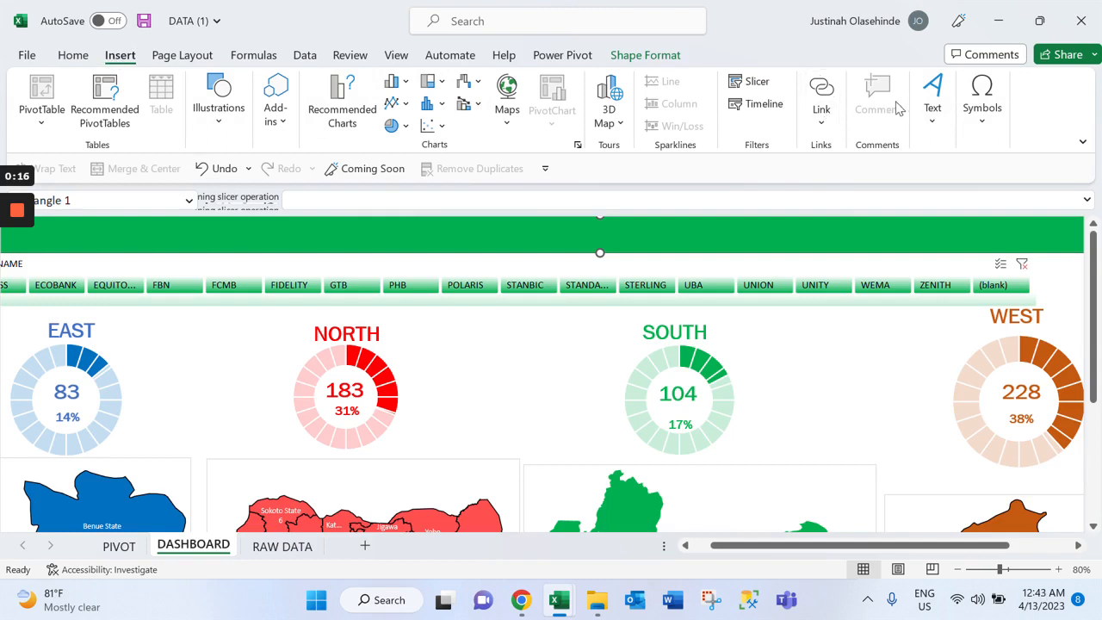
left_click(942, 98)
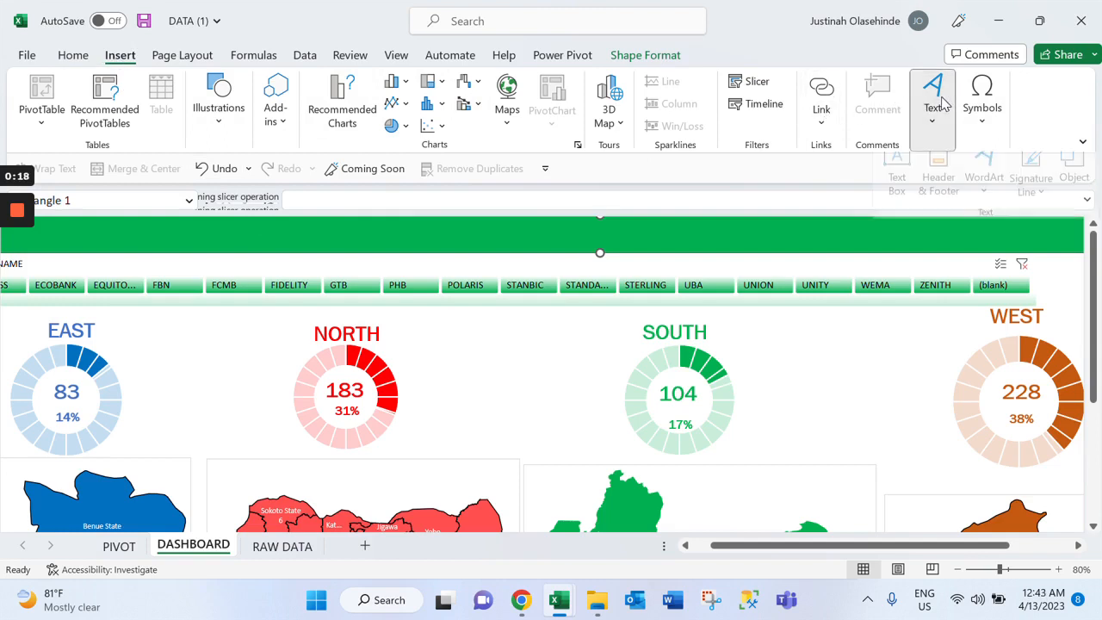
left_click(893, 174)
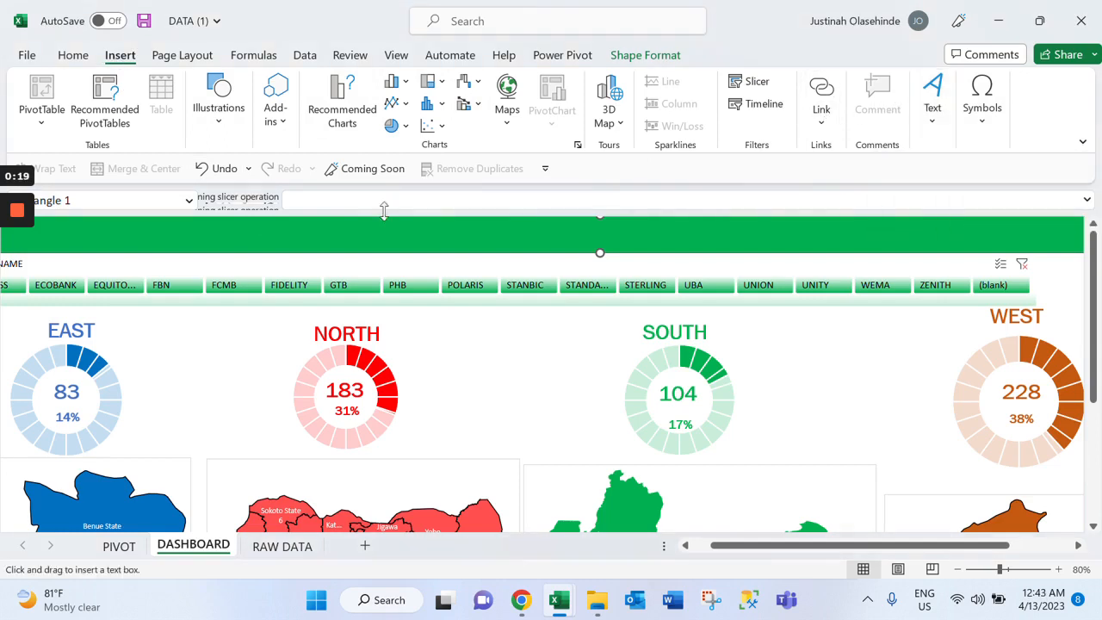
left_click_drag(356, 234, 714, 277)
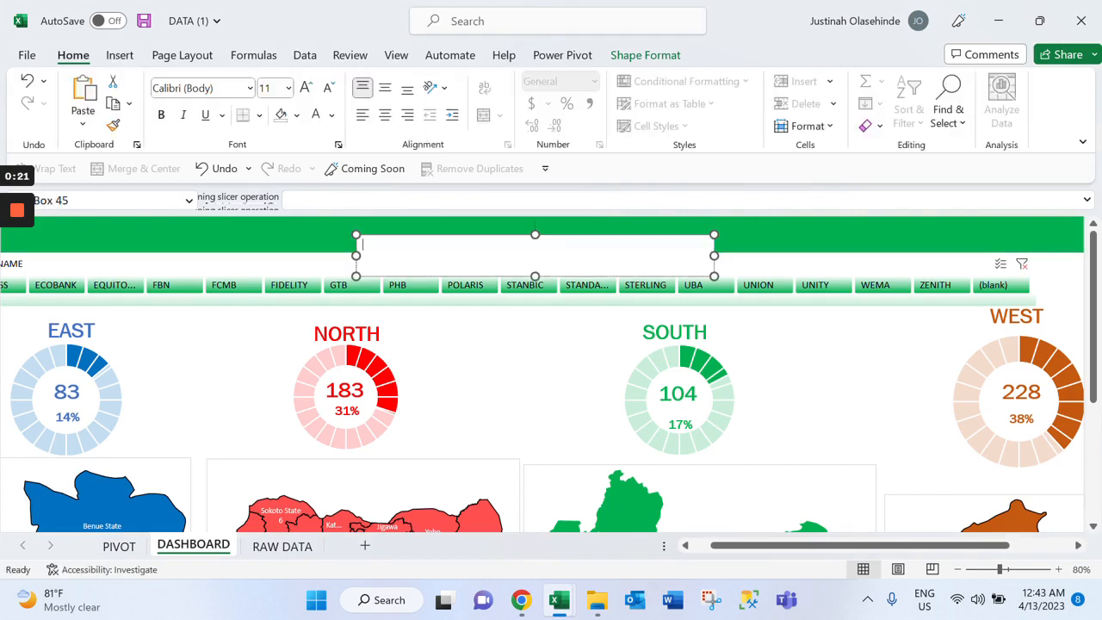
Enter the title ANALYSIS OF COMMERCIAL BANKS IN NIGERIA in the new text box
type("ANA")
type("LYSIS OF C")
type("OMMERC")
type("IAKL")
key("BackSpace")
key("BackSpace")
type("L ")
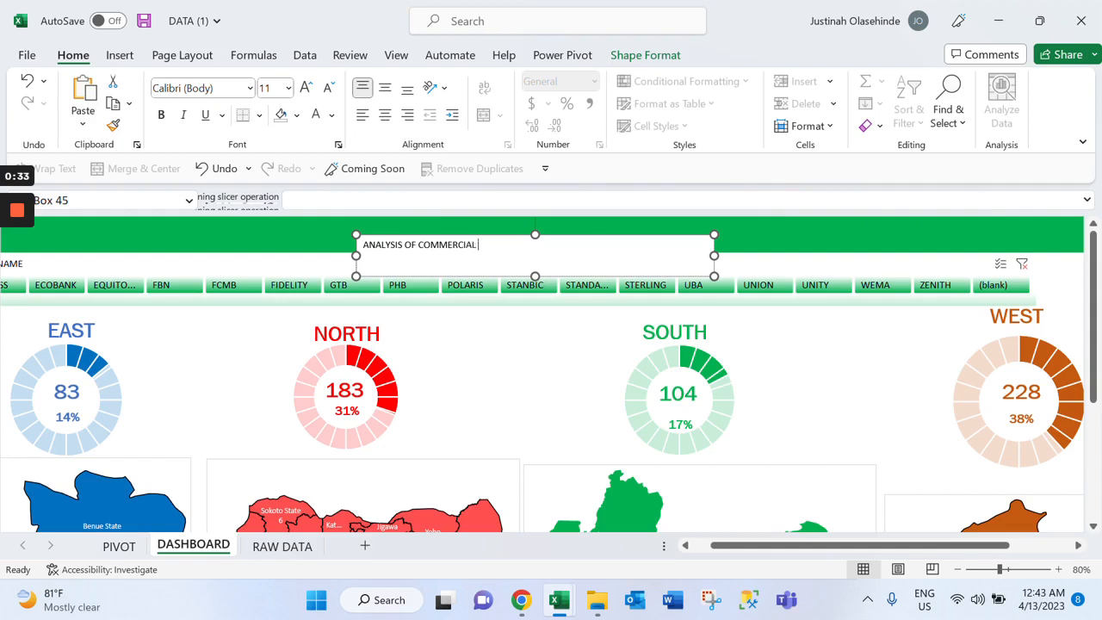
type("BANKS IN NIGERIA")
Reduce the title text box to about 0.42" high and enlarge its text to 16 pt
left_click(535, 247)
left_click_drag(535, 276, 536, 263)
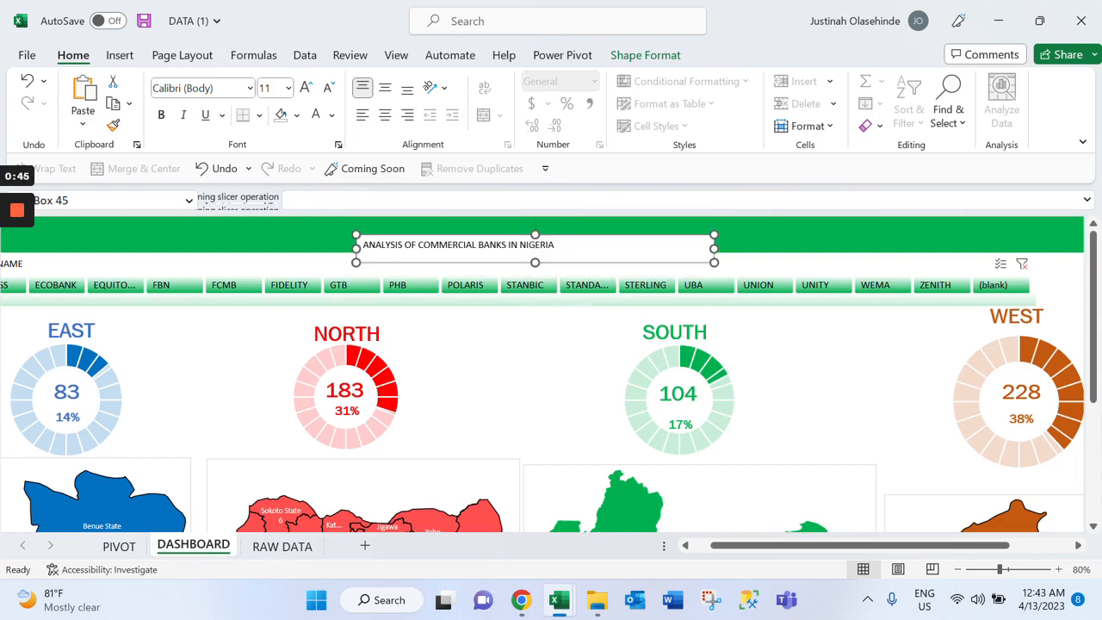
left_click(307, 89)
left_click(308, 89)
left_click(307, 89)
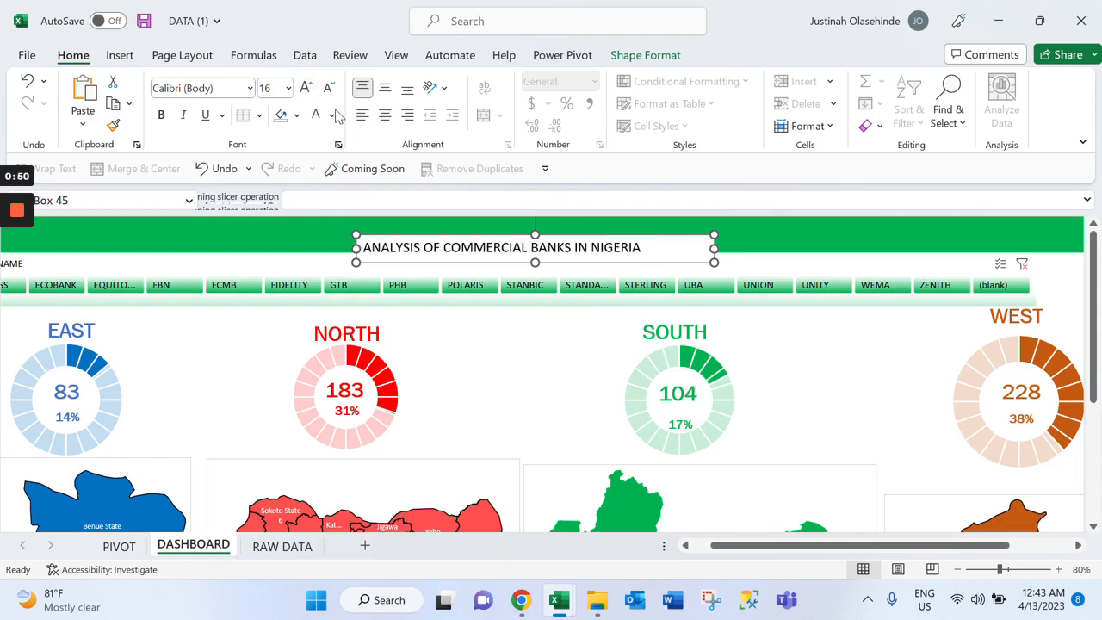
Remove the fill and outline from the title text box
left_click(645, 55)
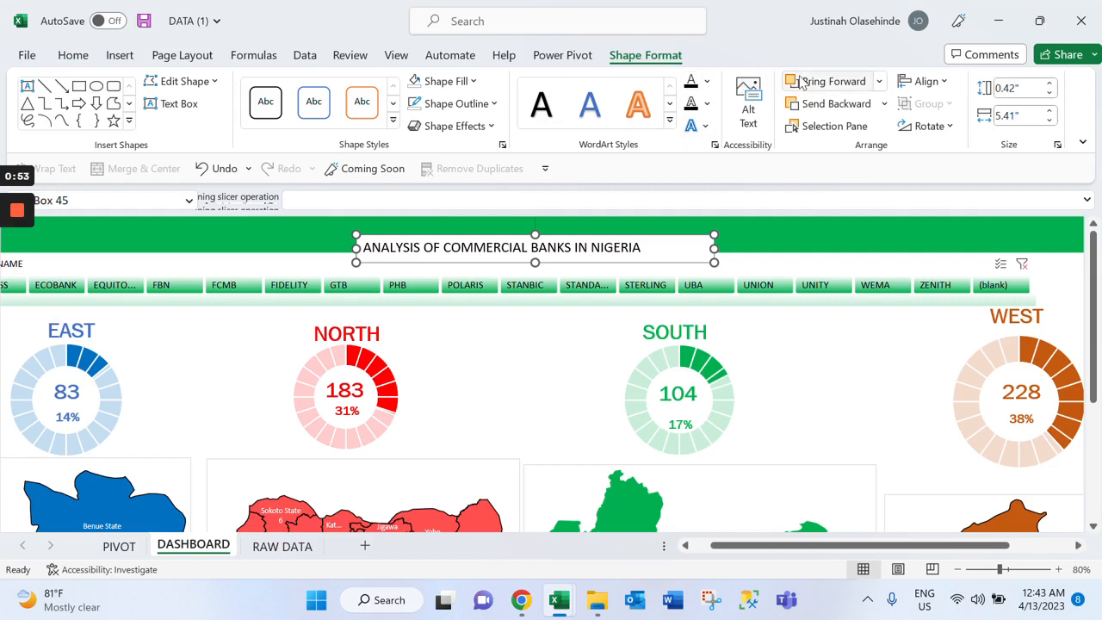
left_click(448, 81)
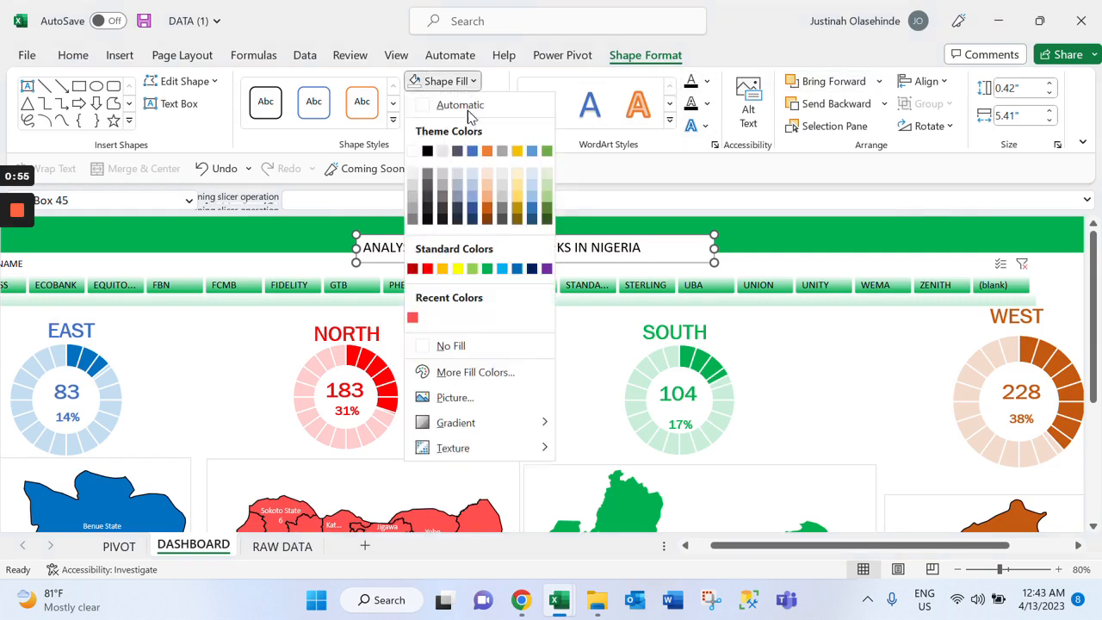
left_click(454, 103)
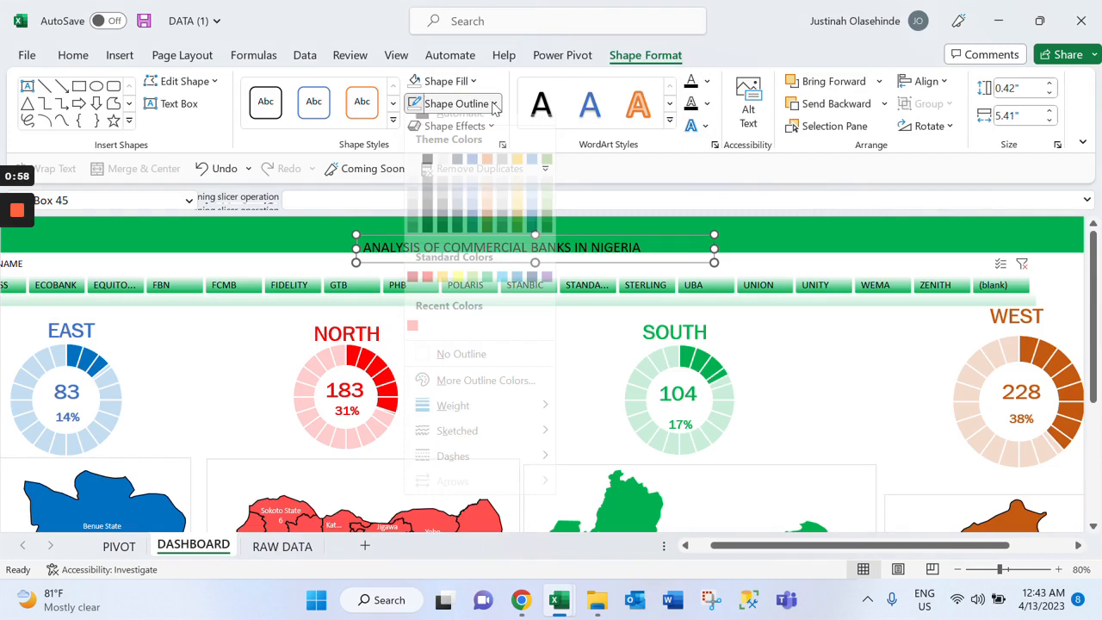
left_click(443, 369)
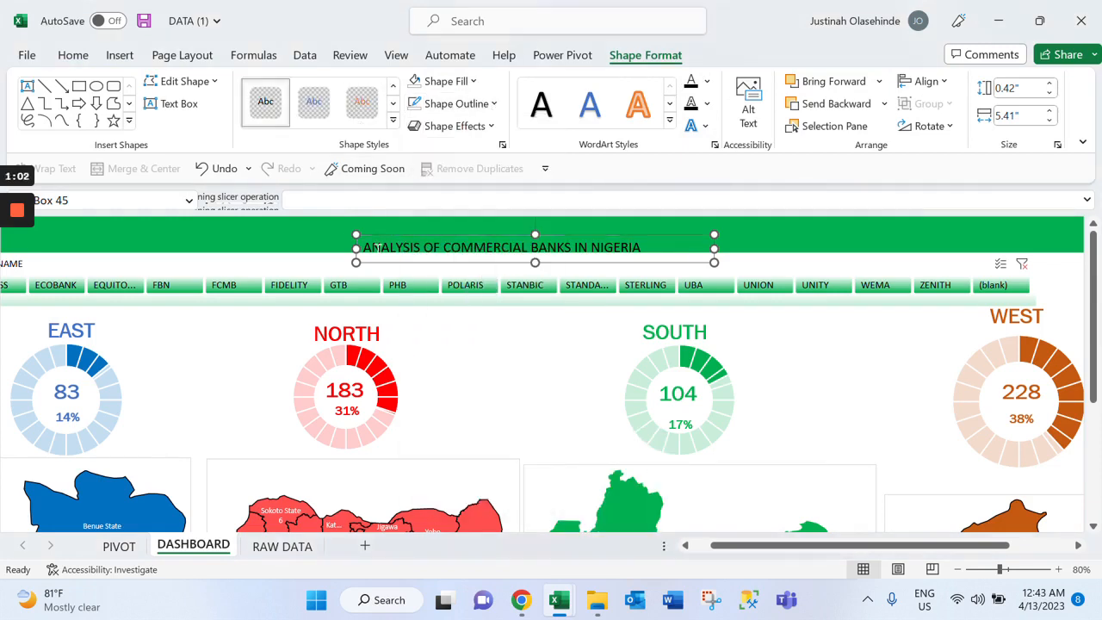
Format the banner title text as white, bold Franklin Gothic Book at 20 pt
triple_click(383, 247)
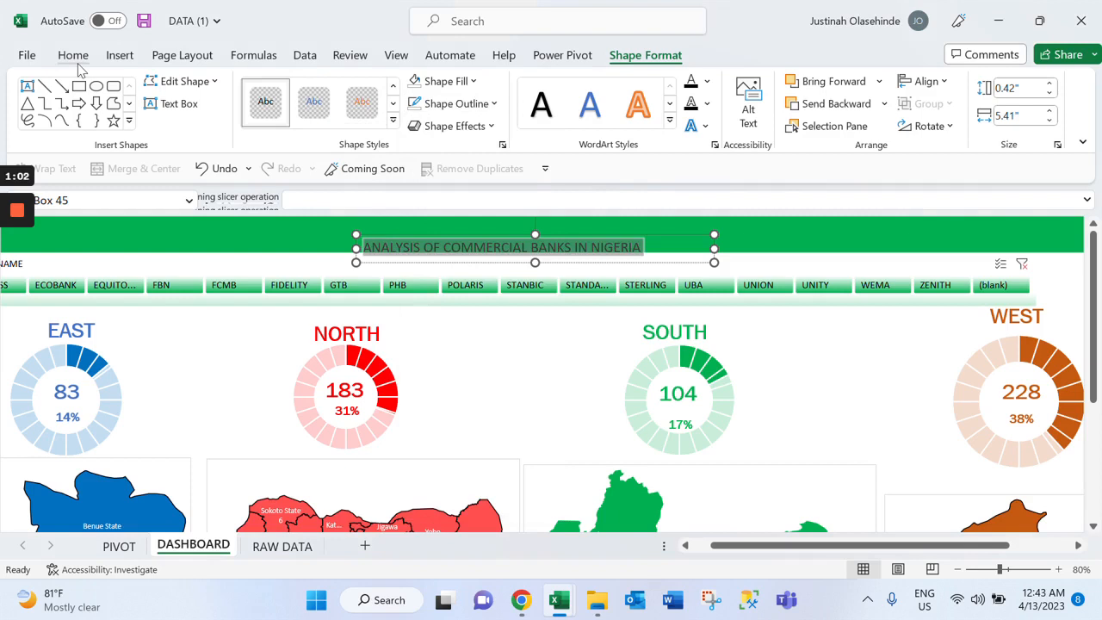
left_click(74, 55)
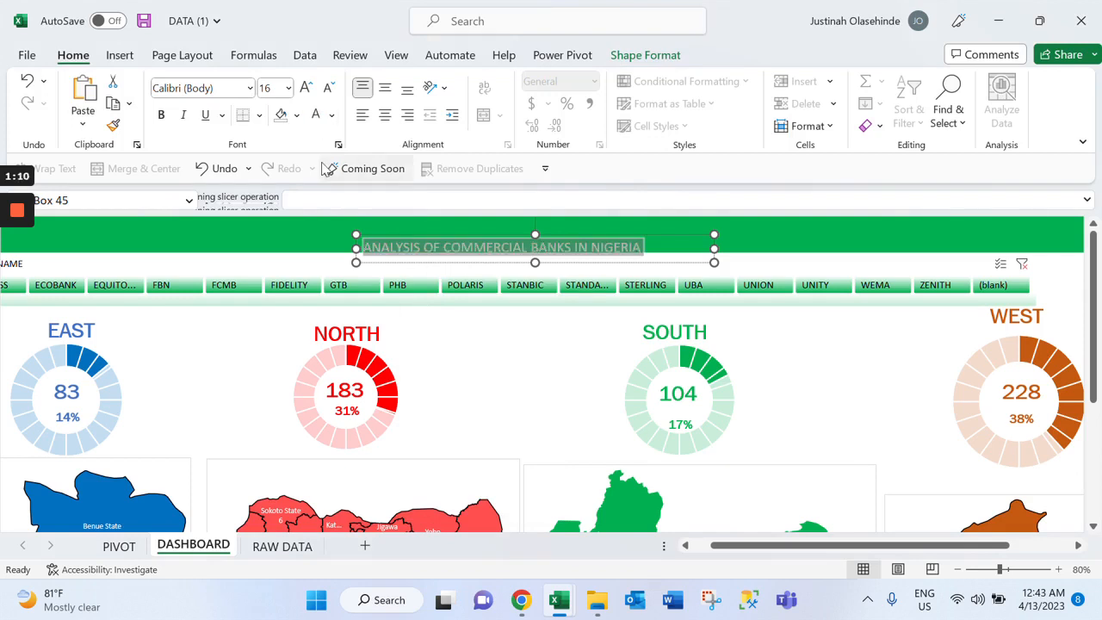
left_click(297, 115)
left_click(350, 379)
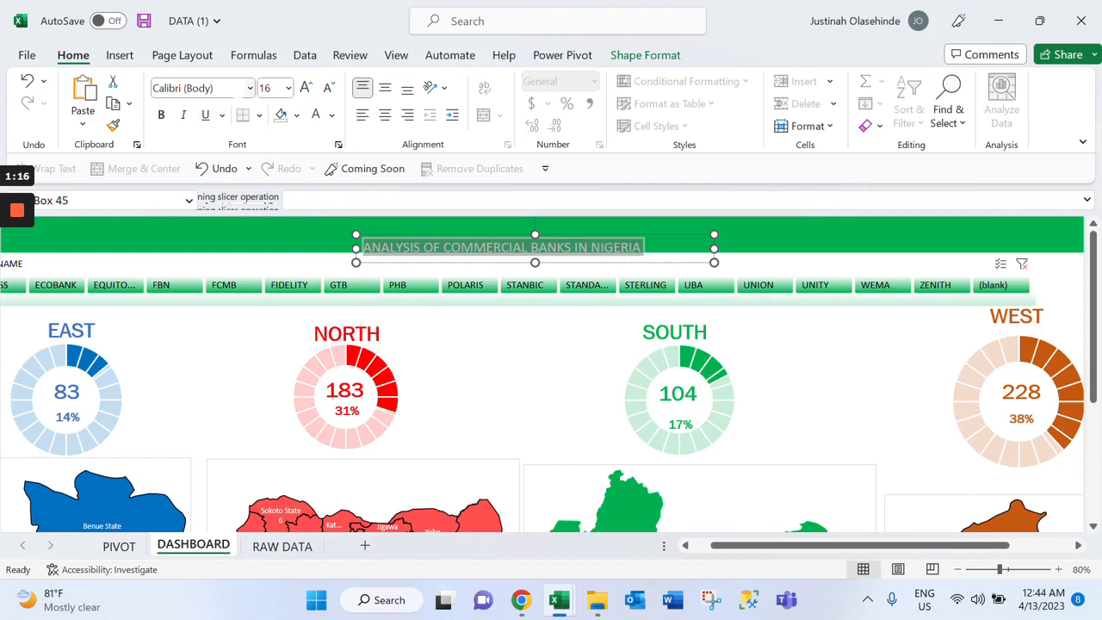
left_click(251, 88)
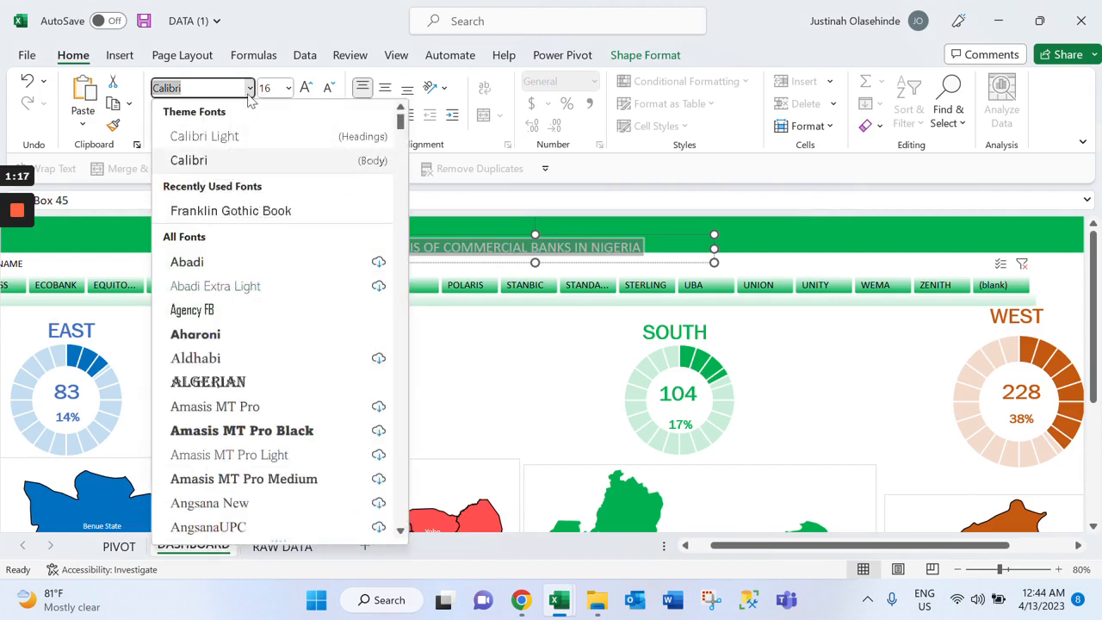
left_click(268, 213)
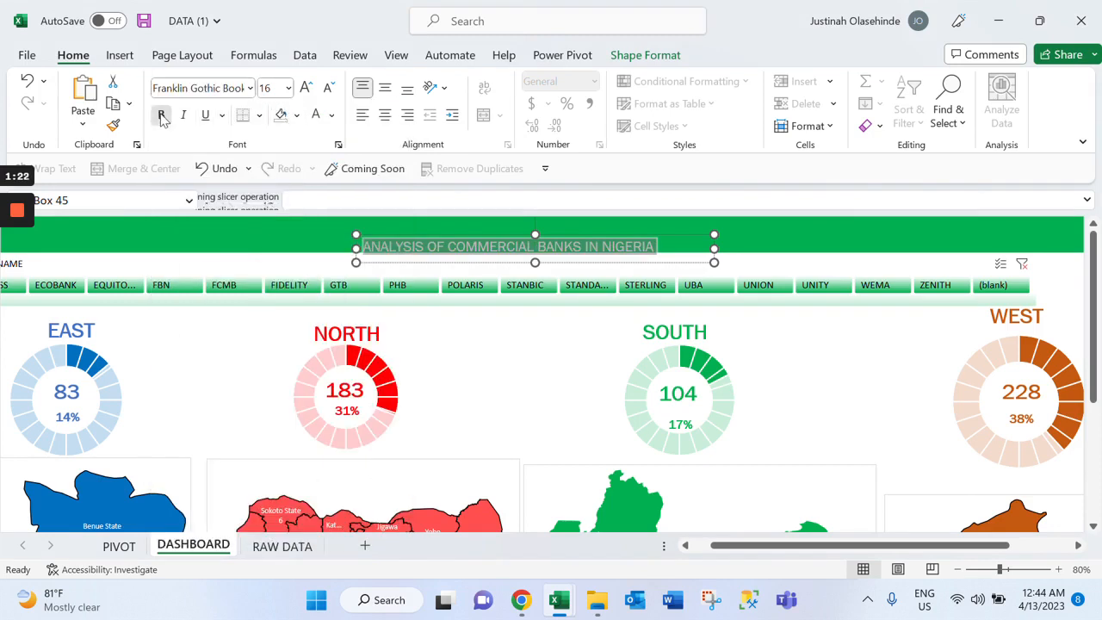
left_click(304, 90)
left_click(304, 90)
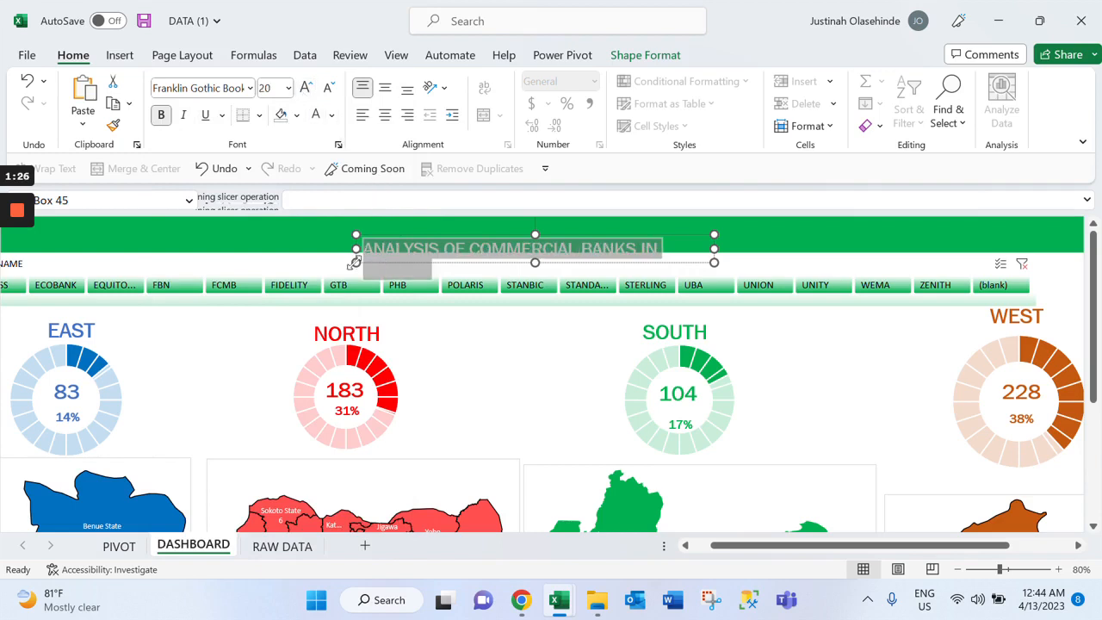
Move the title text box to the start of the banner and size it so the title fits on one line
left_click_drag(355, 263, 262, 245)
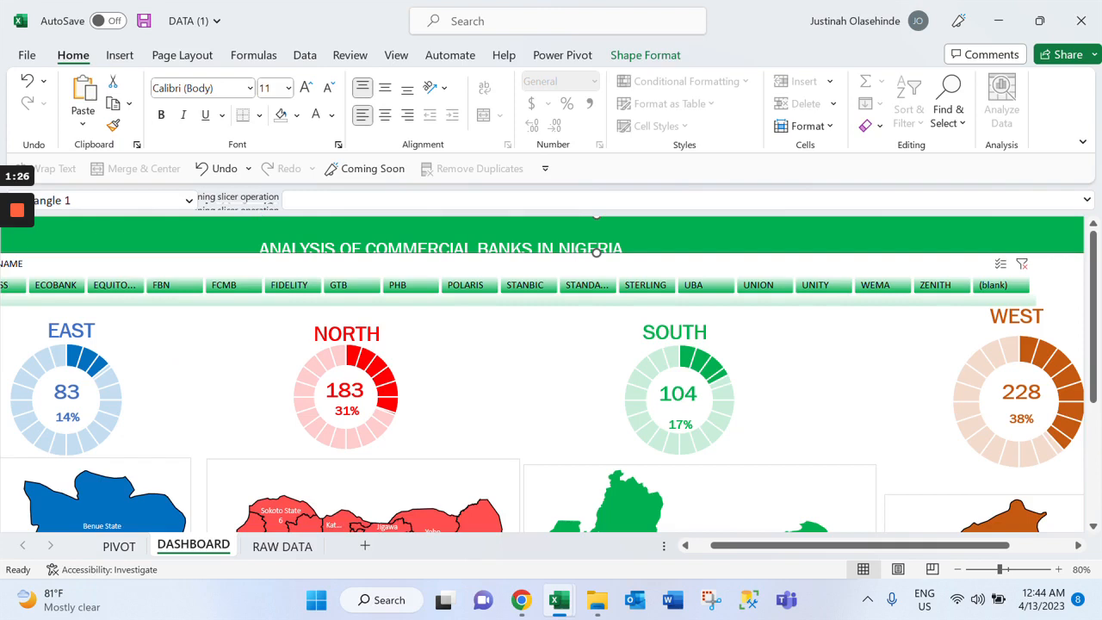
left_click_drag(622, 249, 613, 249)
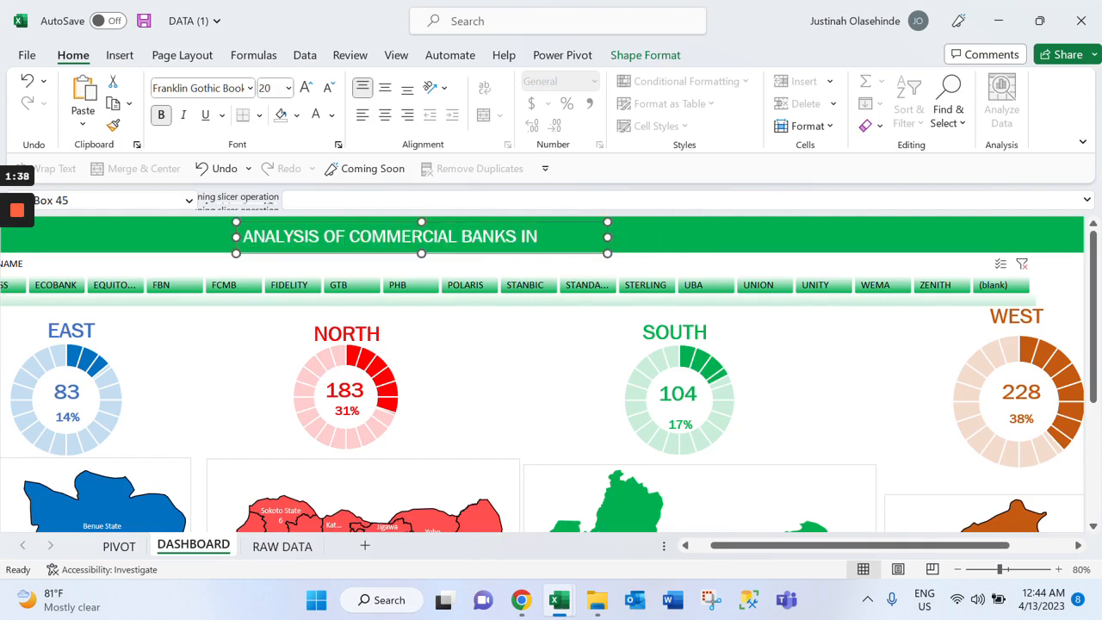
left_click_drag(607, 237, 682, 237)
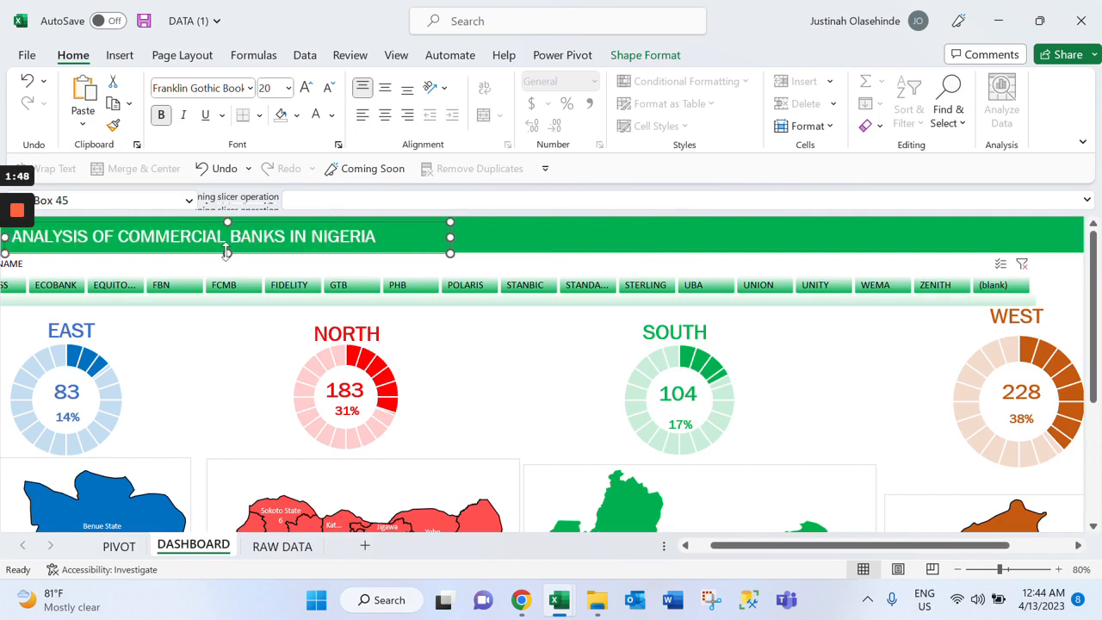
left_click_drag(226, 251, 229, 250)
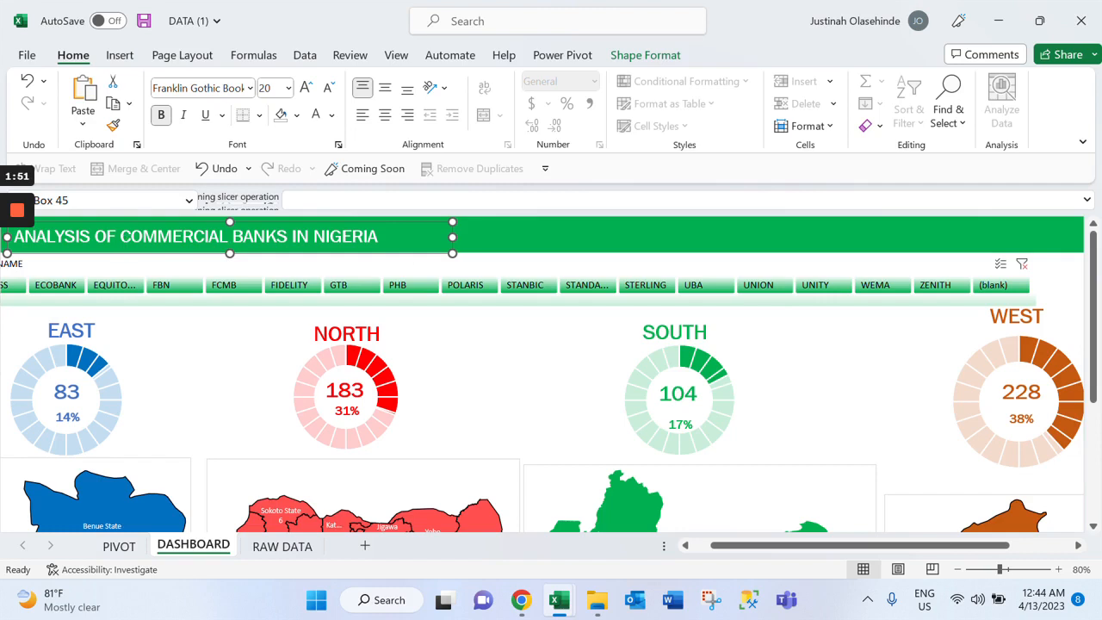
left_click_drag(452, 237, 406, 237)
Switch to the finished ANALYSIS OF COMMERCIAL BANK workbook and examine how its banner's RAW DATA and PIVOT links navigate between sheets
mouse_move(561, 606)
left_click(499, 517)
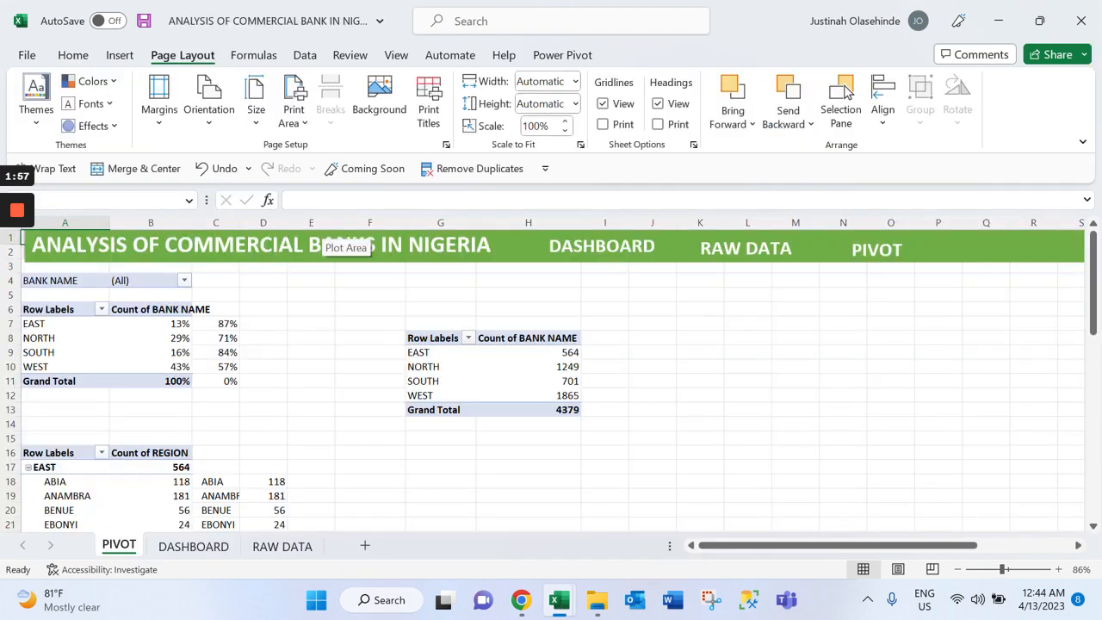
left_click(195, 548)
left_click(721, 256)
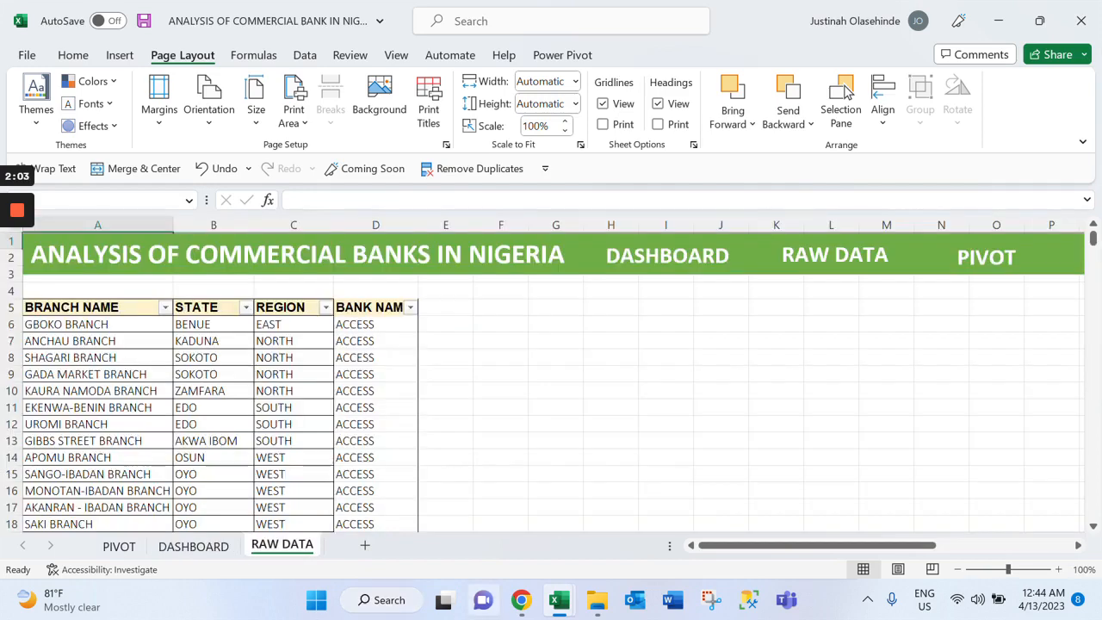
left_click(977, 261)
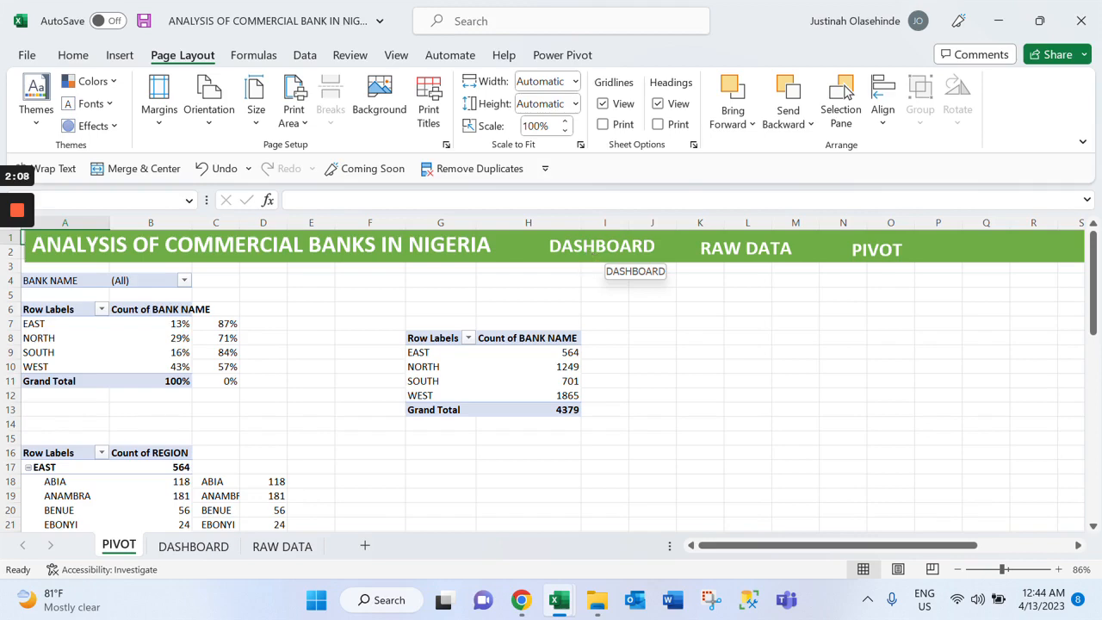
Return to the DATA (1) workbook, duplicate the title text box and position the copy beside the original on the green banner
mouse_move(559, 602)
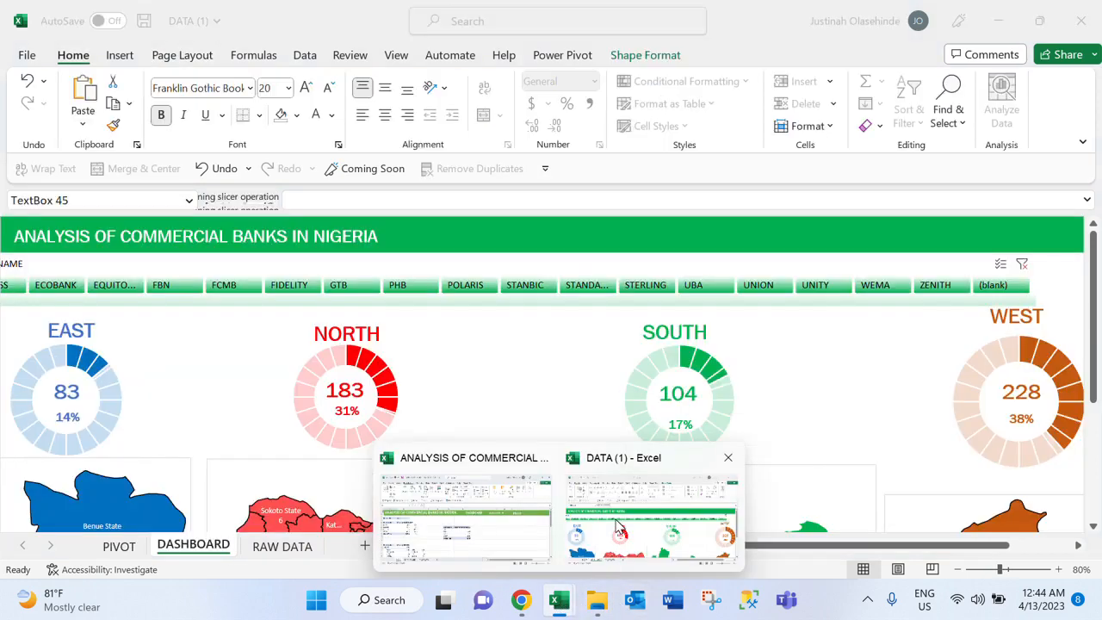
left_click(616, 527)
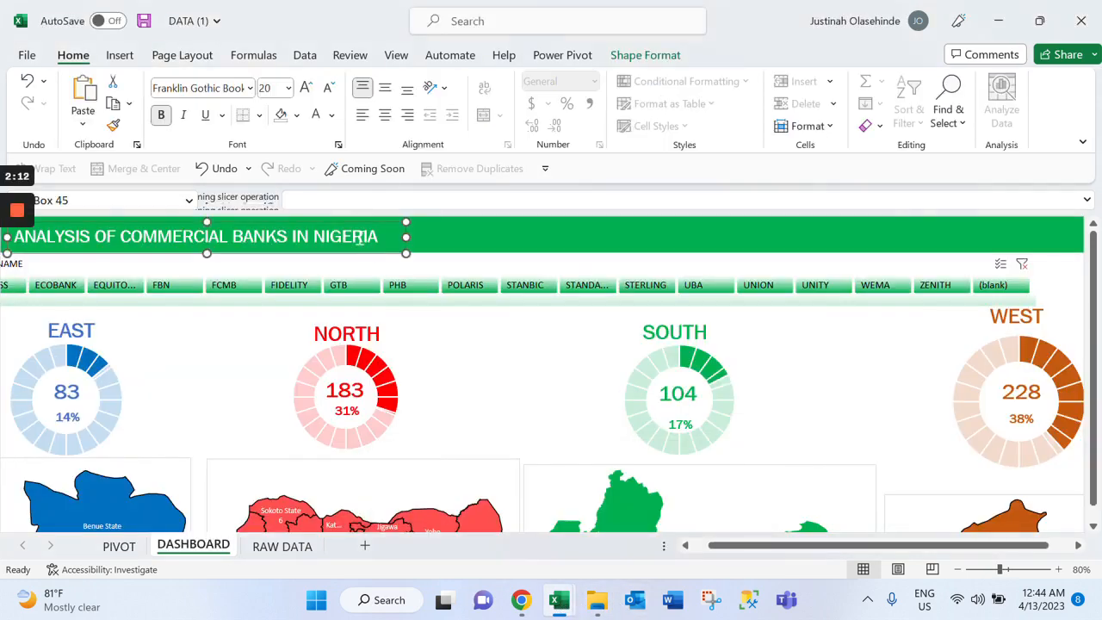
key("ctrl+d")
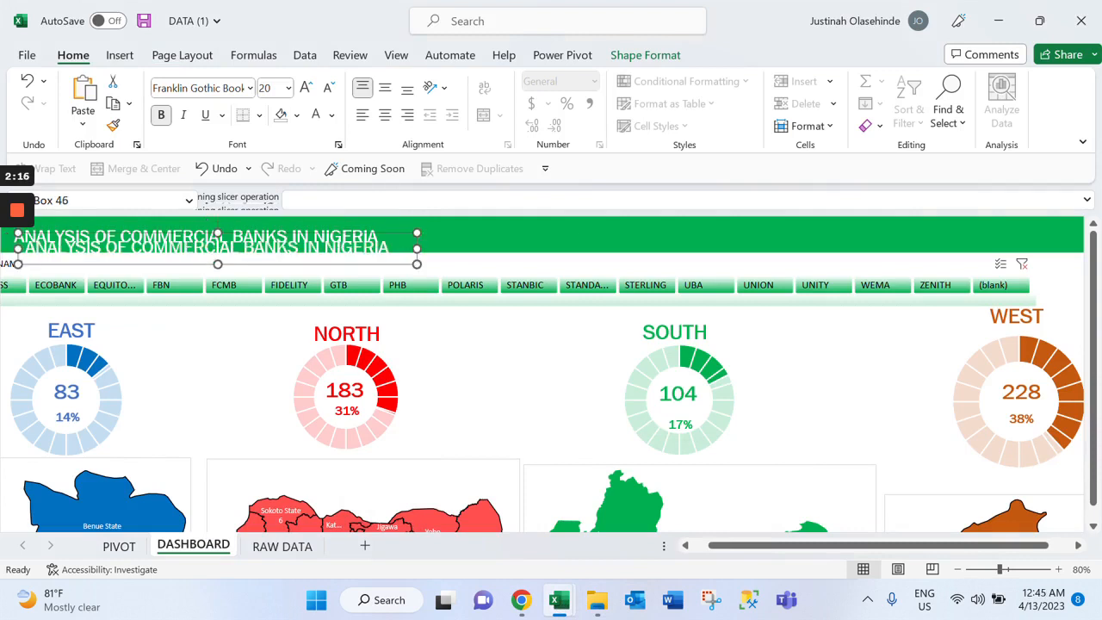
left_click_drag(215, 248, 617, 238)
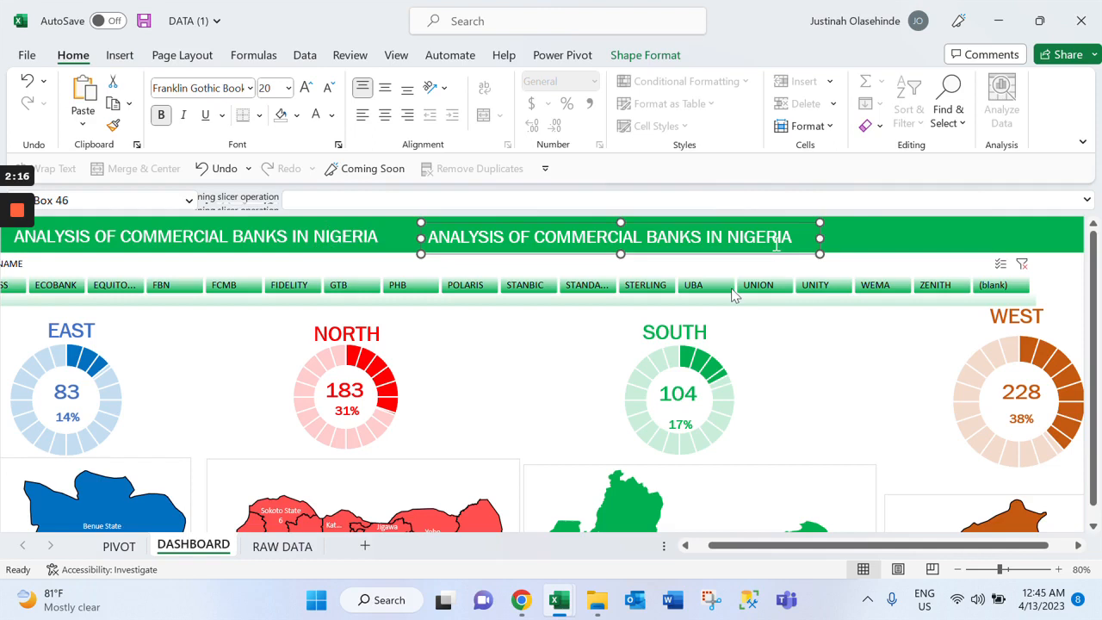
left_click_drag(593, 237, 534, 238)
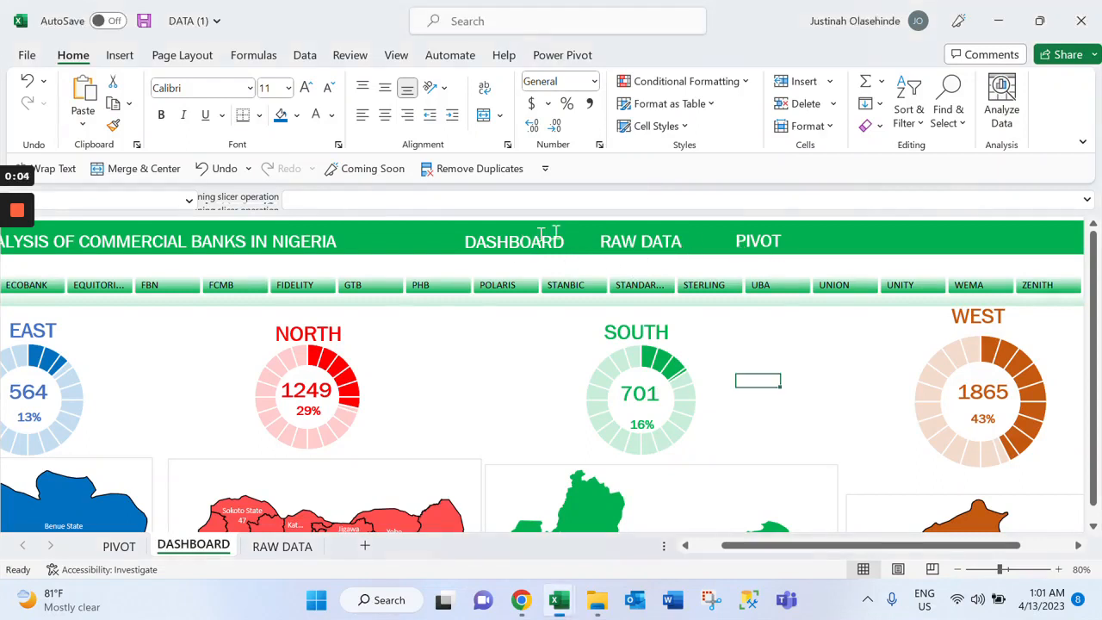
Hyperlink the DASHBOARD label in the DASHBOARD sheet's banner to cell A1 of the DASHBOARD sheet, with the ScreenTip DASHBOARD
left_click(645, 241)
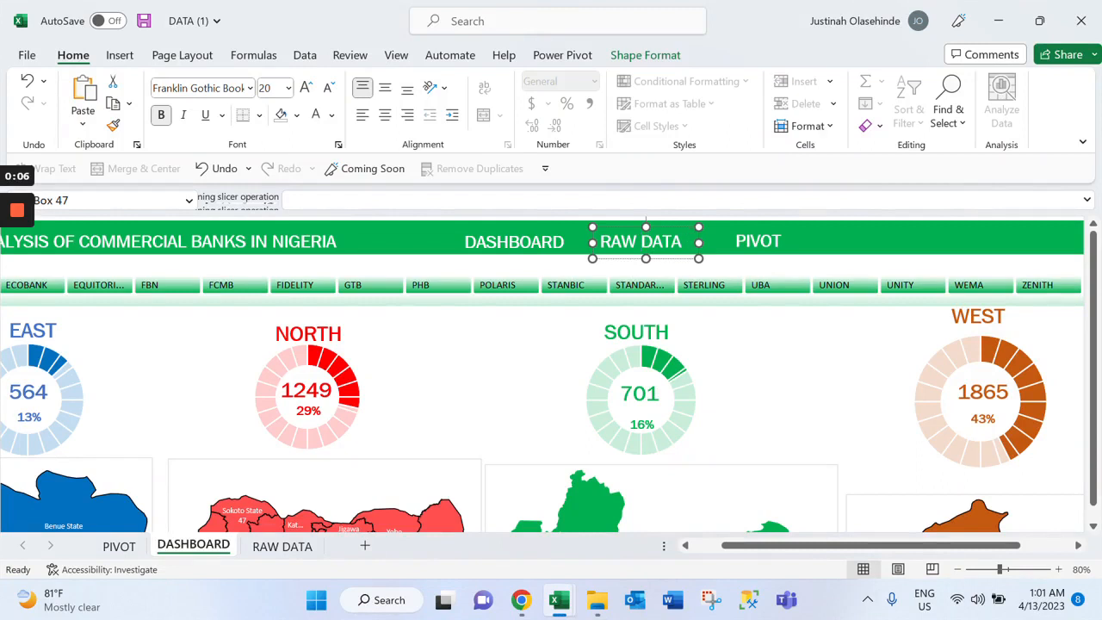
left_click(758, 242)
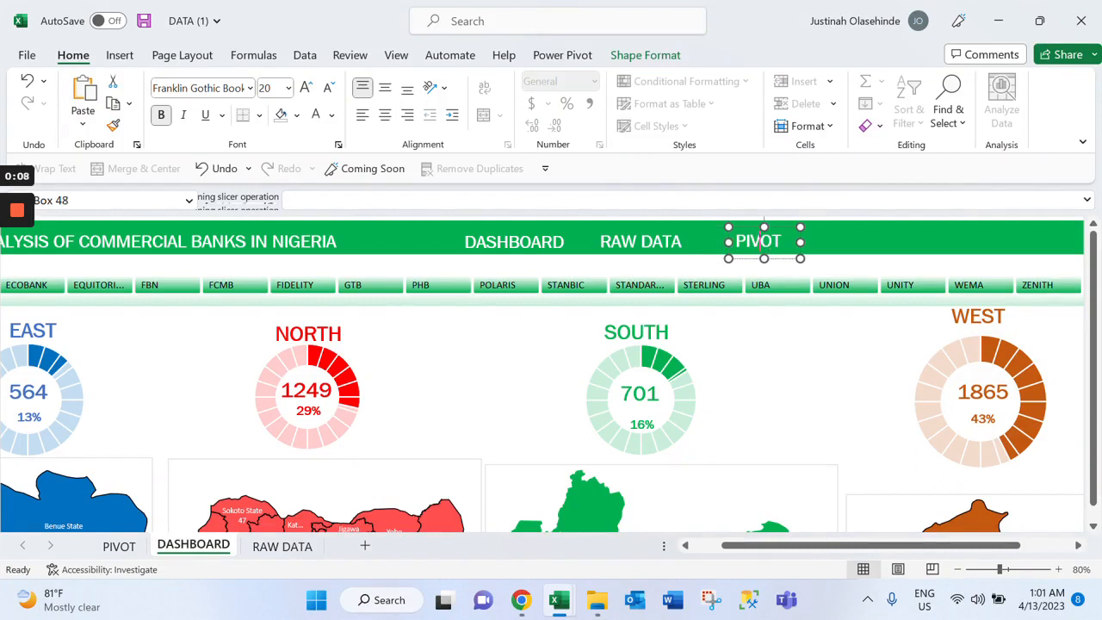
left_click(522, 242)
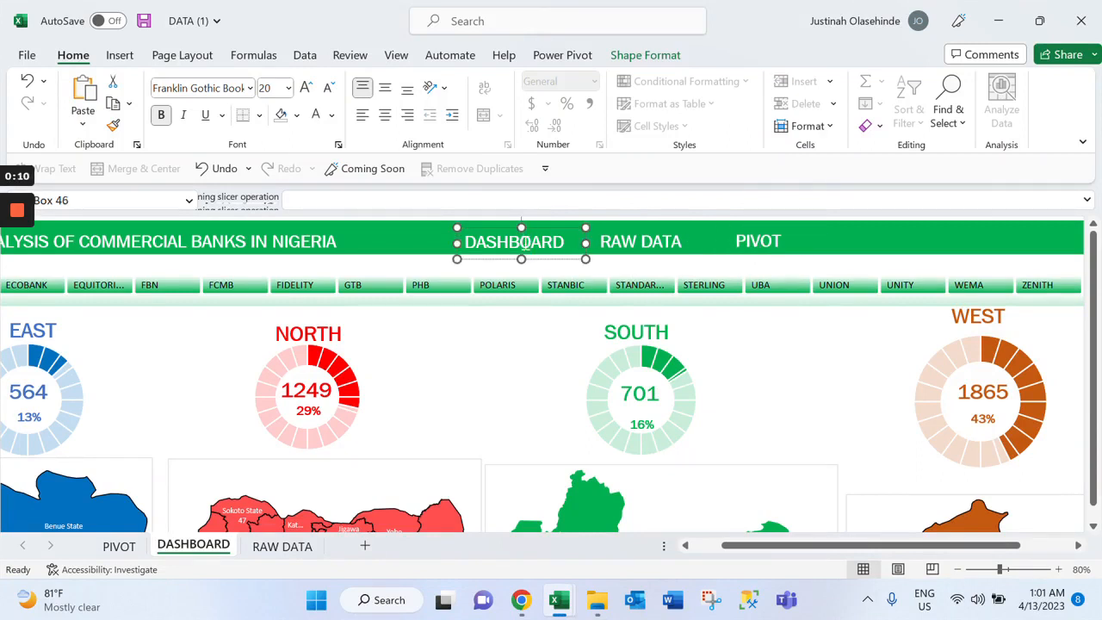
right_click(525, 242)
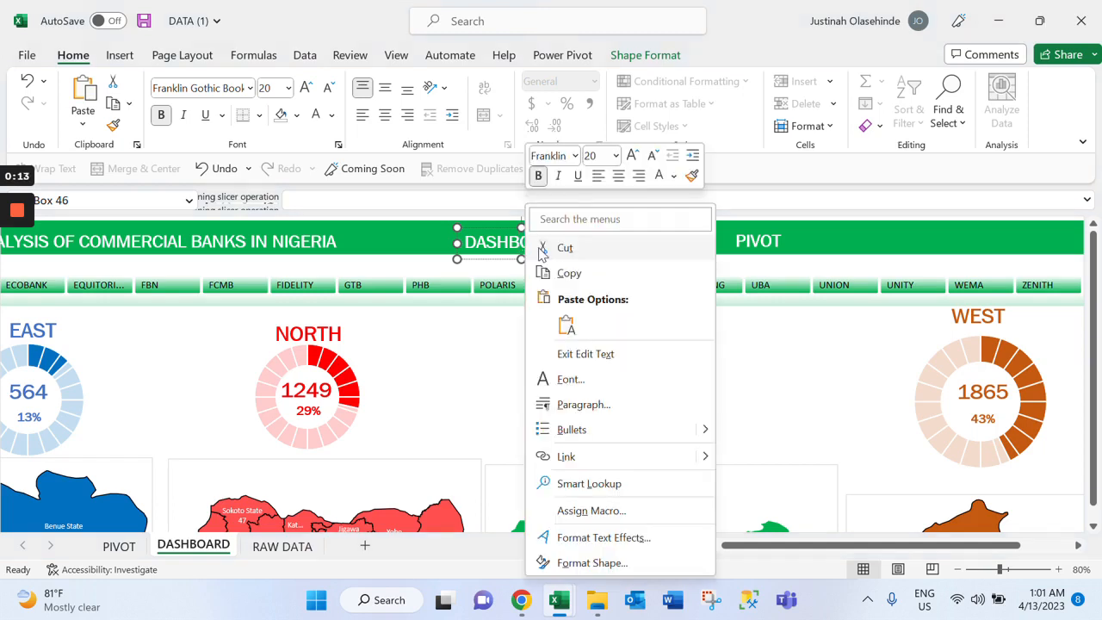
left_click(605, 458)
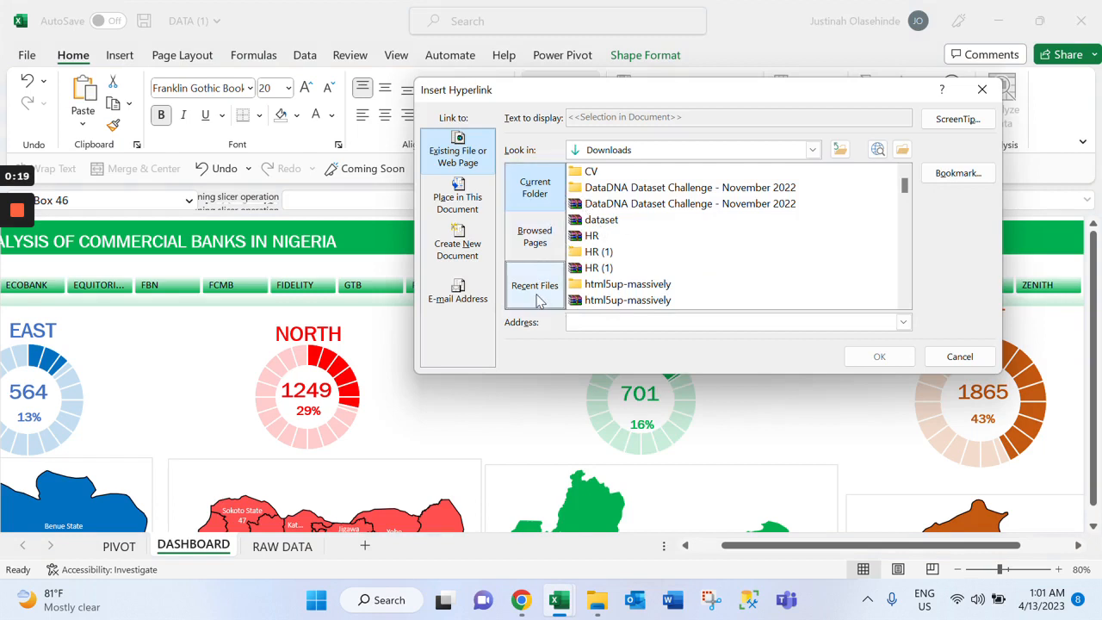
left_click(457, 199)
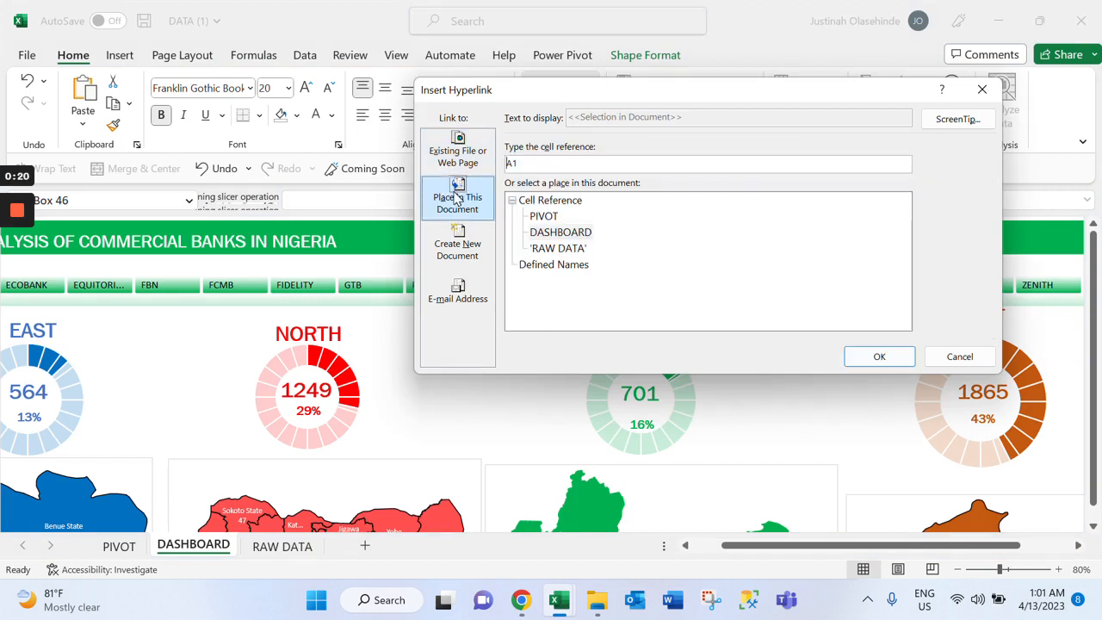
left_click(566, 240)
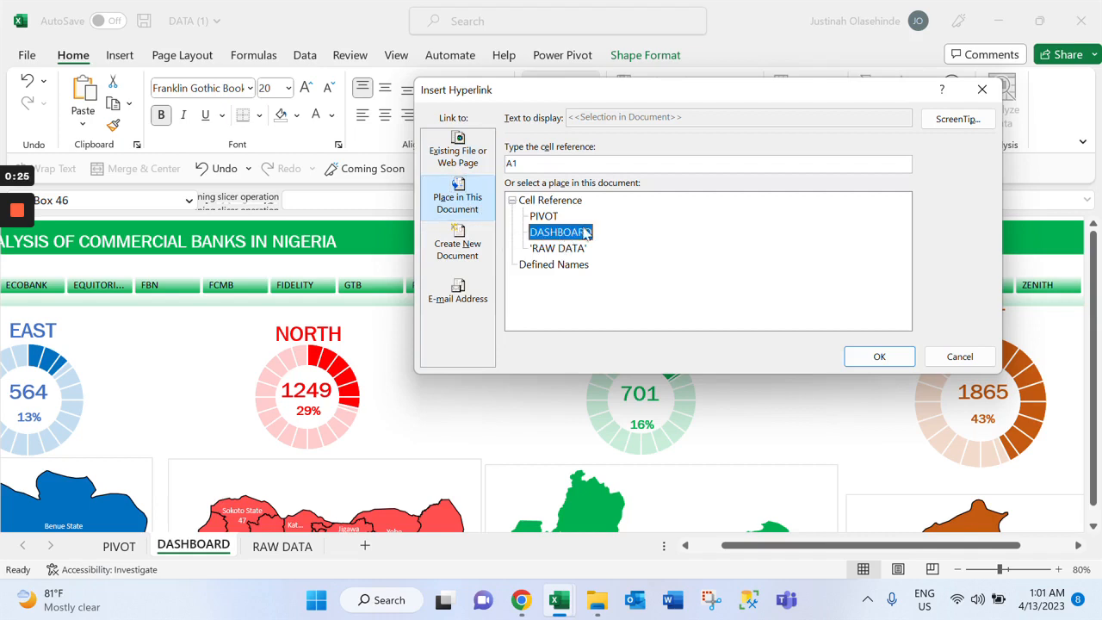
left_click(952, 126)
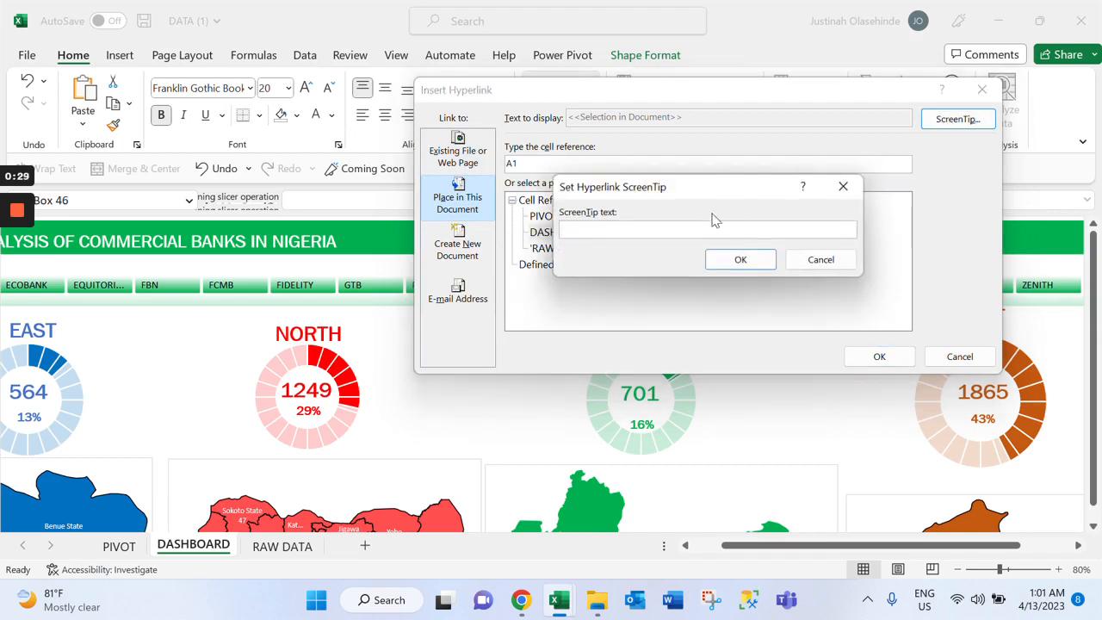
type("DASHBOARD")
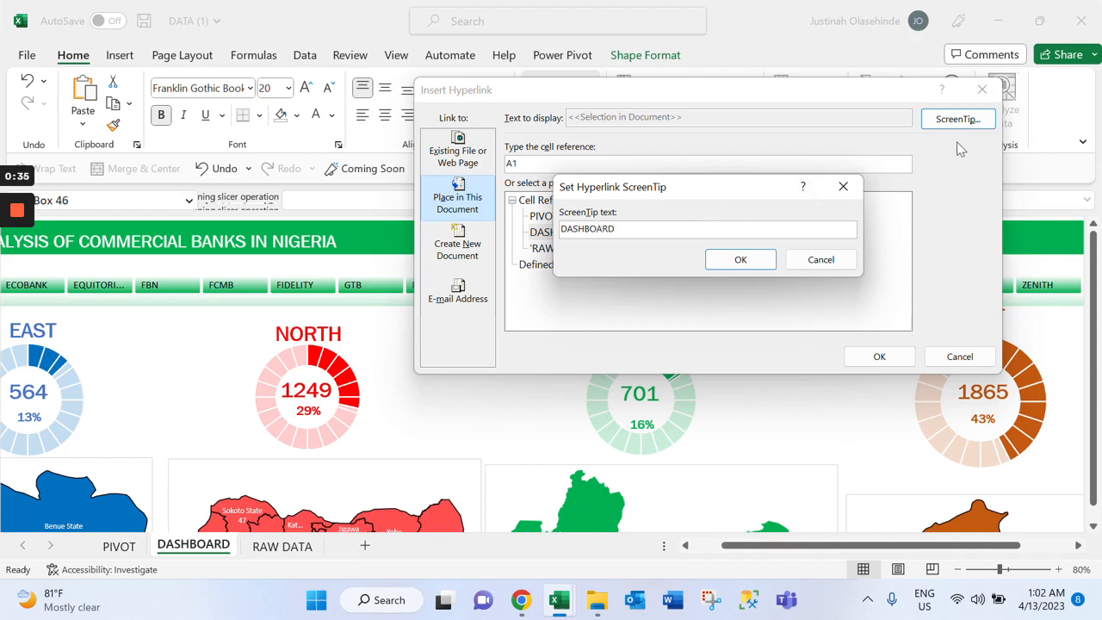
left_click(751, 260)
left_click(879, 366)
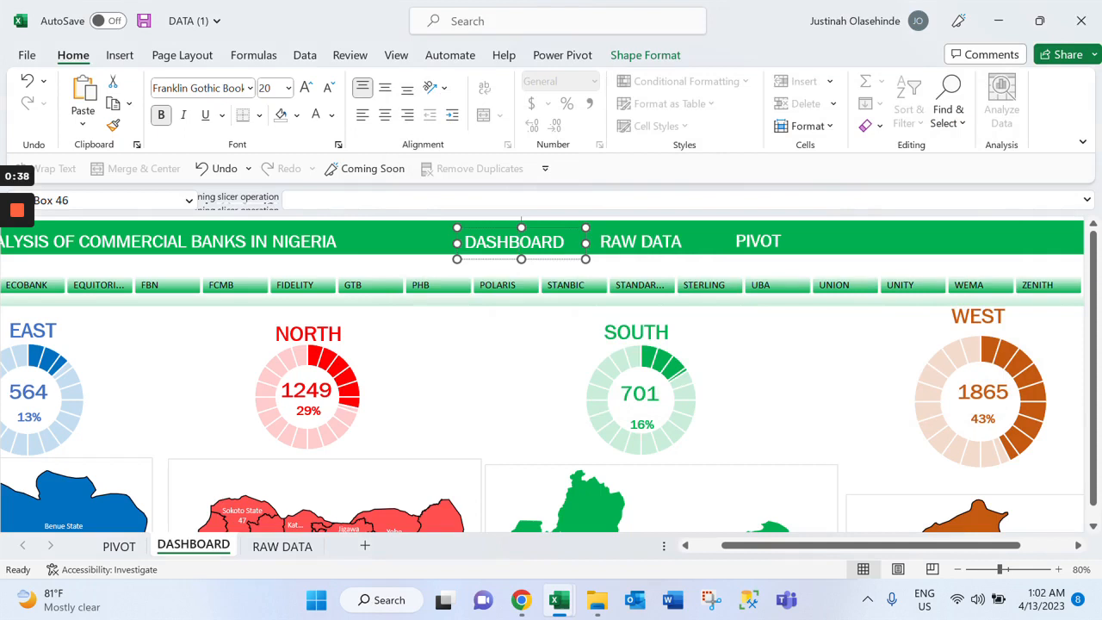
On the PIVOT sheet, hyperlink the banner's DASHBOARD label to the DASHBOARD sheet's cell A1, with the ScreenTip DASHBOARD
left_click(118, 544)
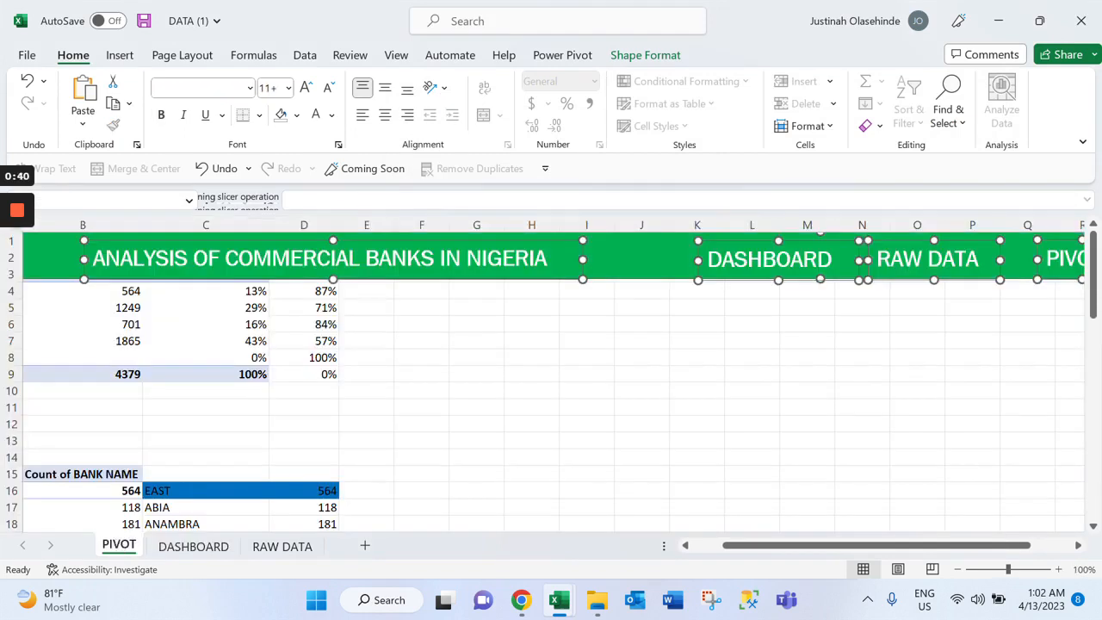
left_click(760, 266)
left_click(804, 272)
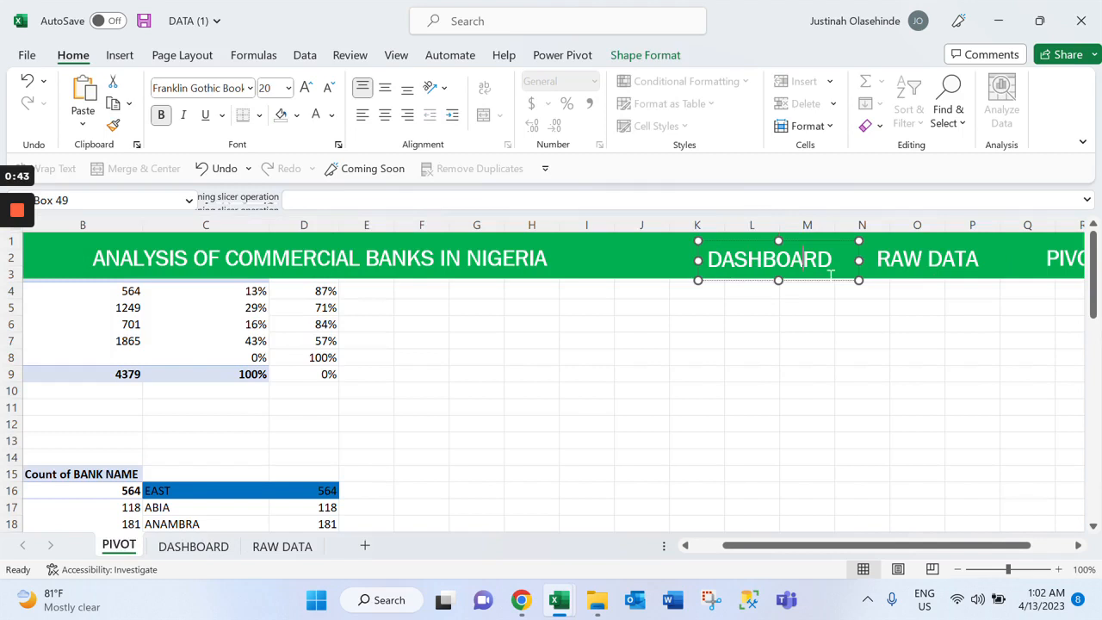
right_click(859, 280)
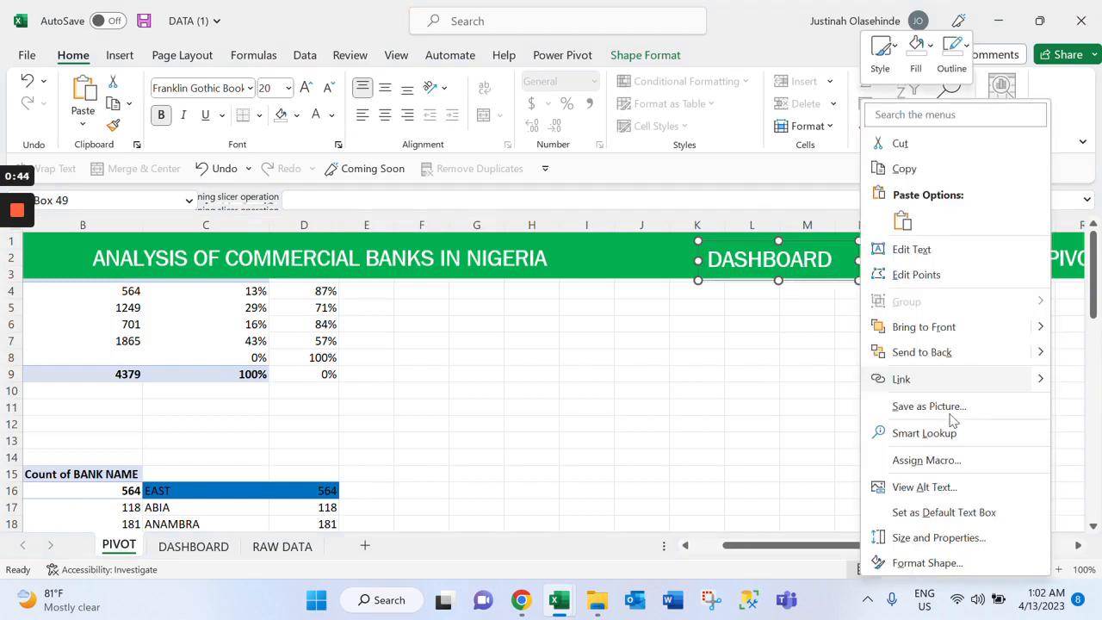
left_click(900, 379)
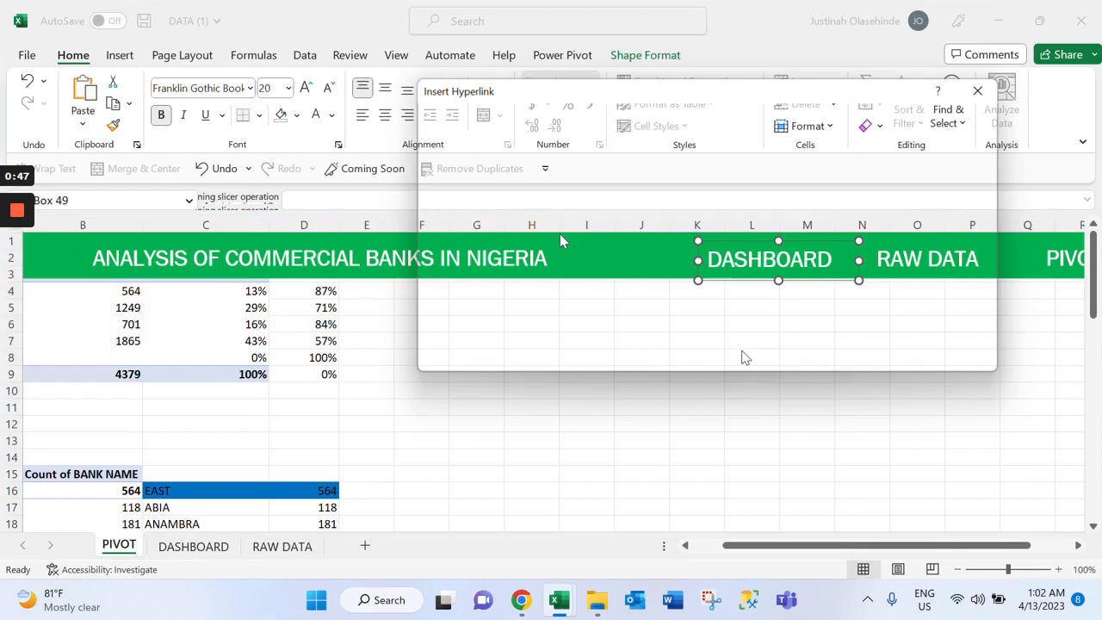
left_click(559, 232)
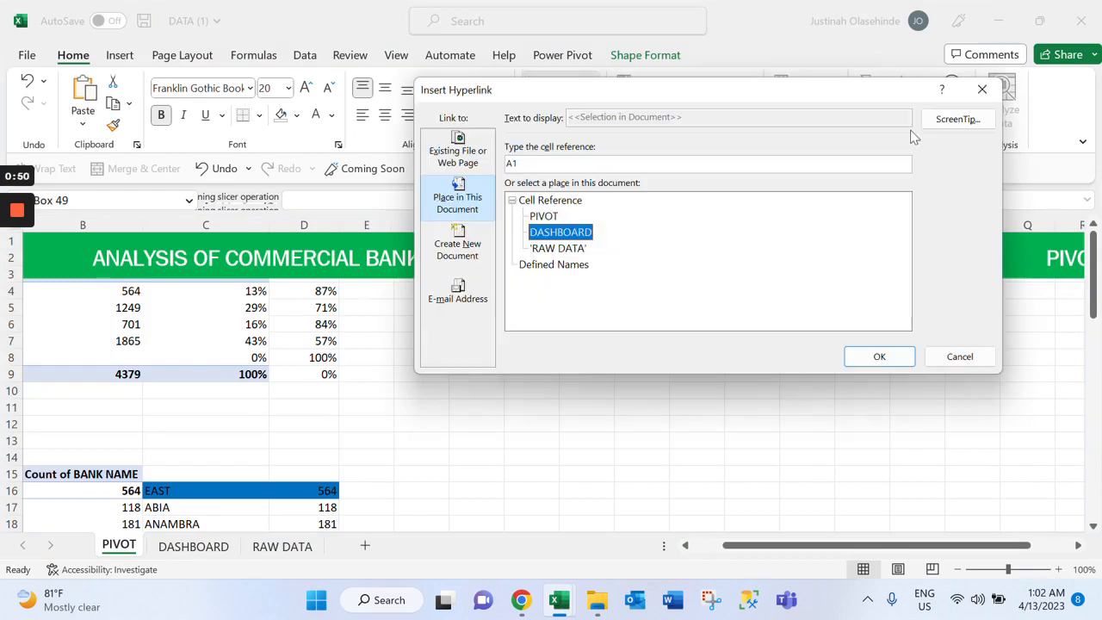
left_click(958, 120)
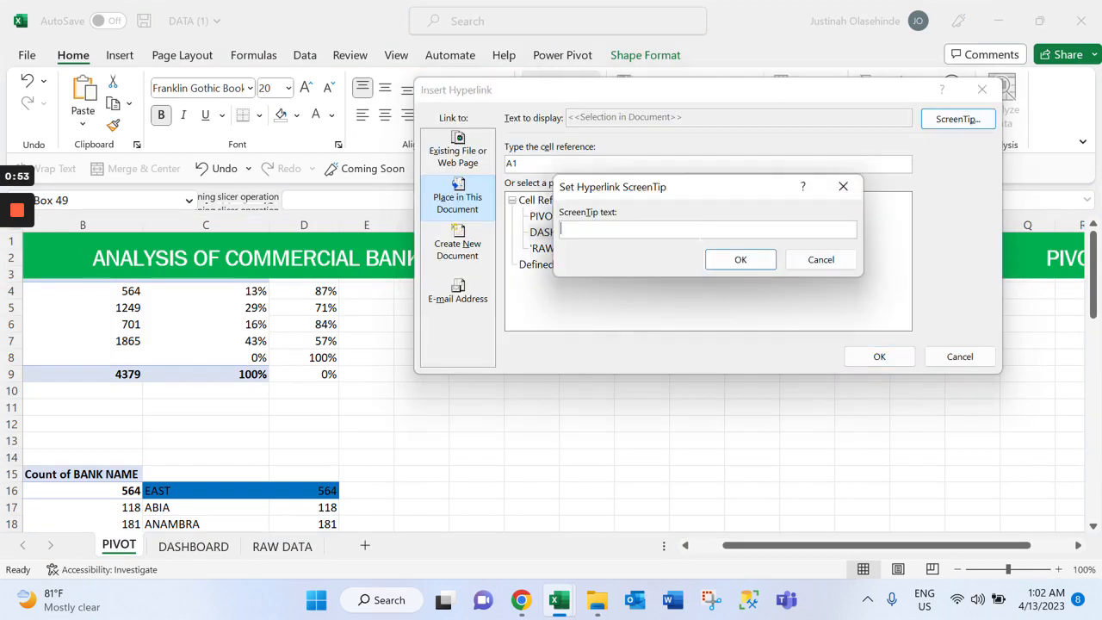
type("DASHBOARD")
key("ctrl+a")
key("ctrl+c")
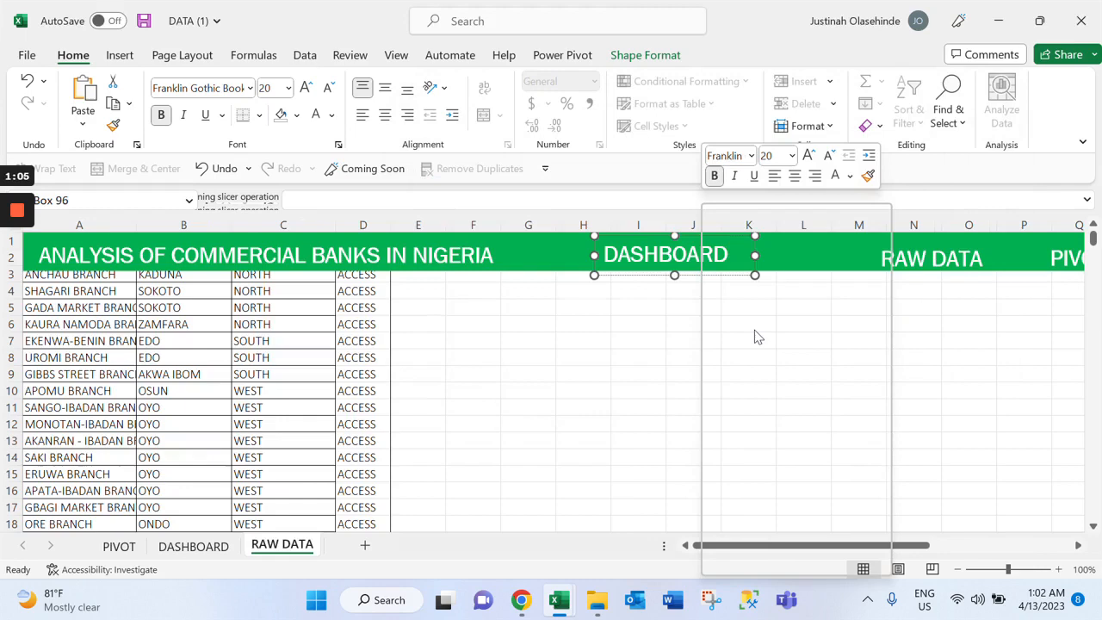
On the RAW DATA sheet, hyperlink the banner's DASHBOARD label to the DASHBOARD sheet with the ScreenTip DASHBOARD, and follow the link
key("ctrl+k")
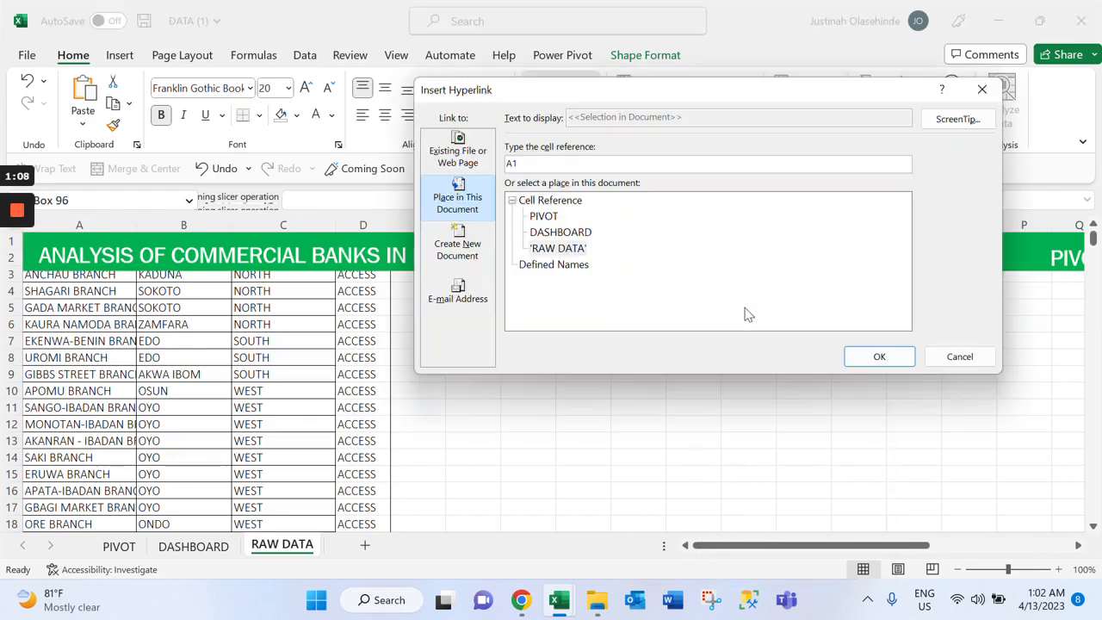
left_click(561, 231)
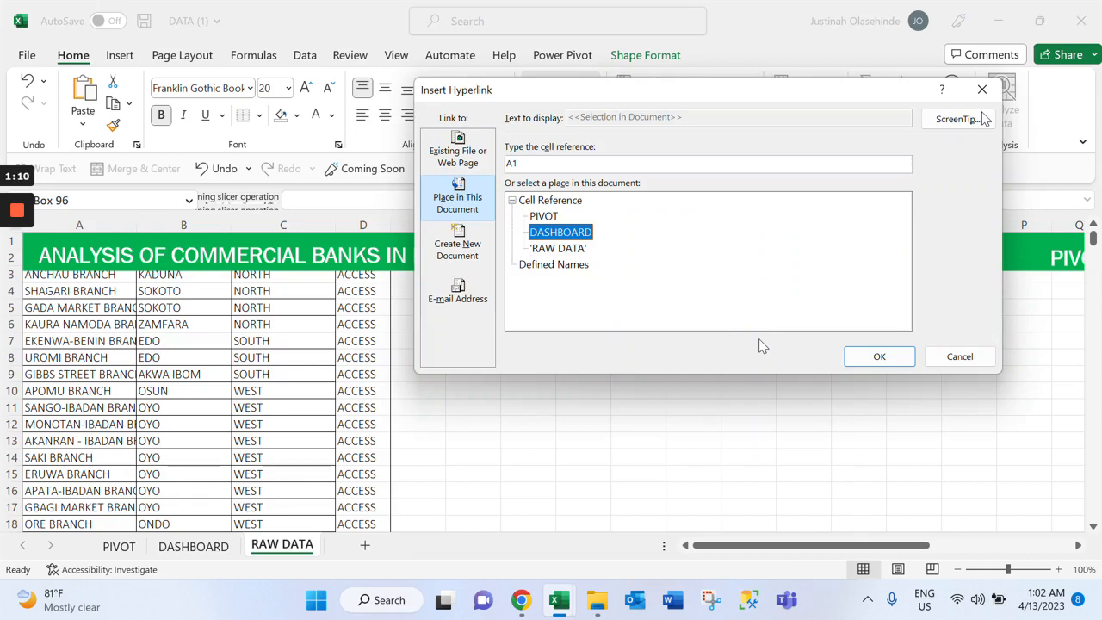
left_click(957, 119)
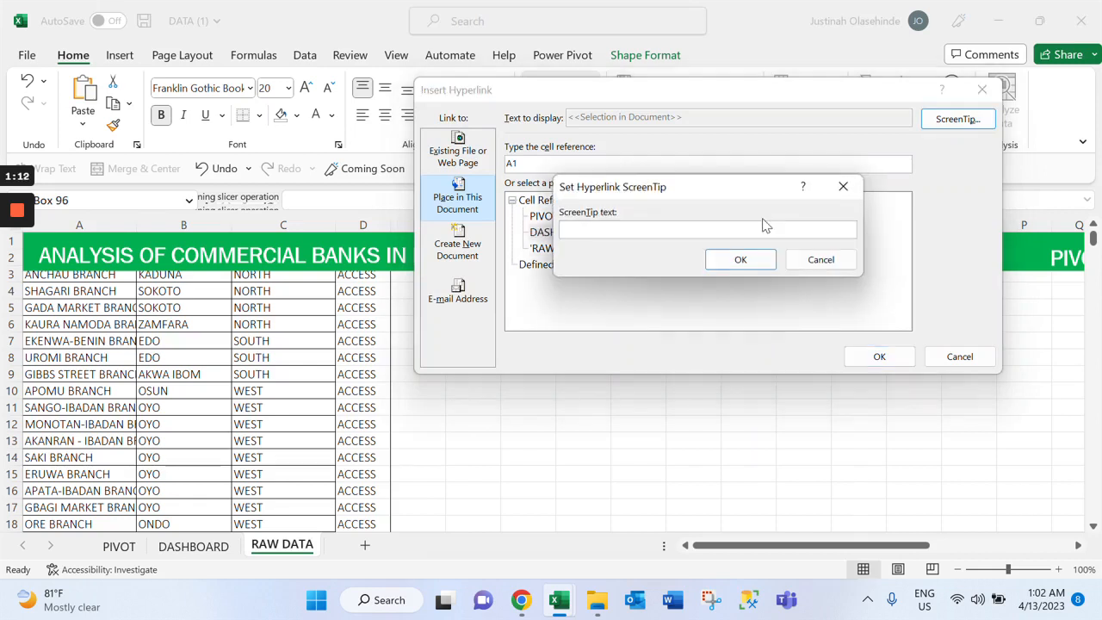
key("ctrl+v")
left_click(740, 259)
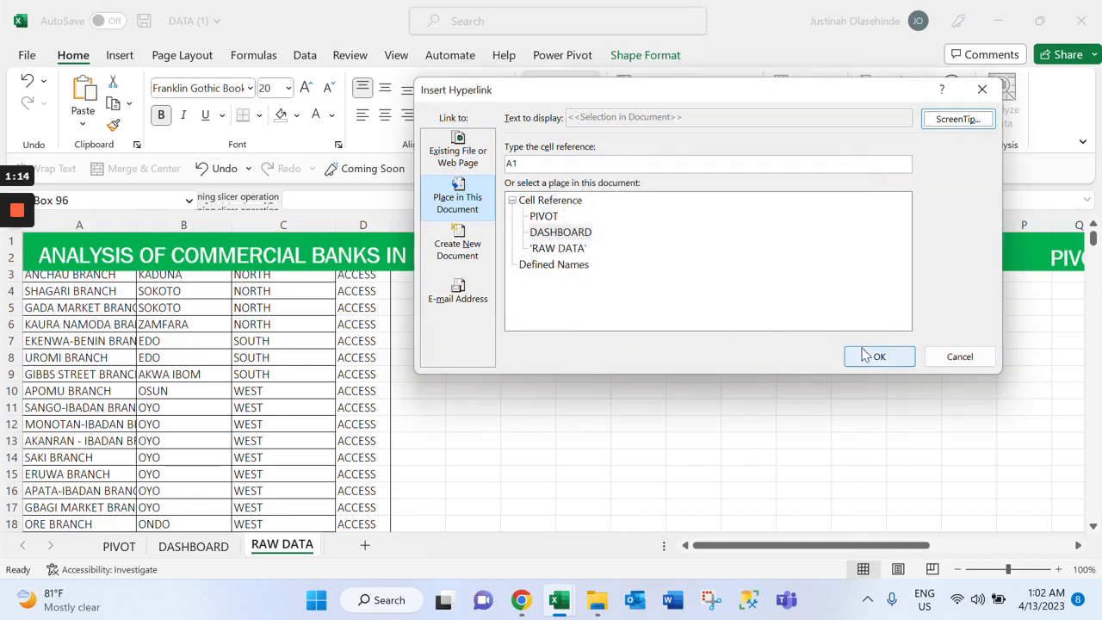
left_click(870, 354)
key("Escape")
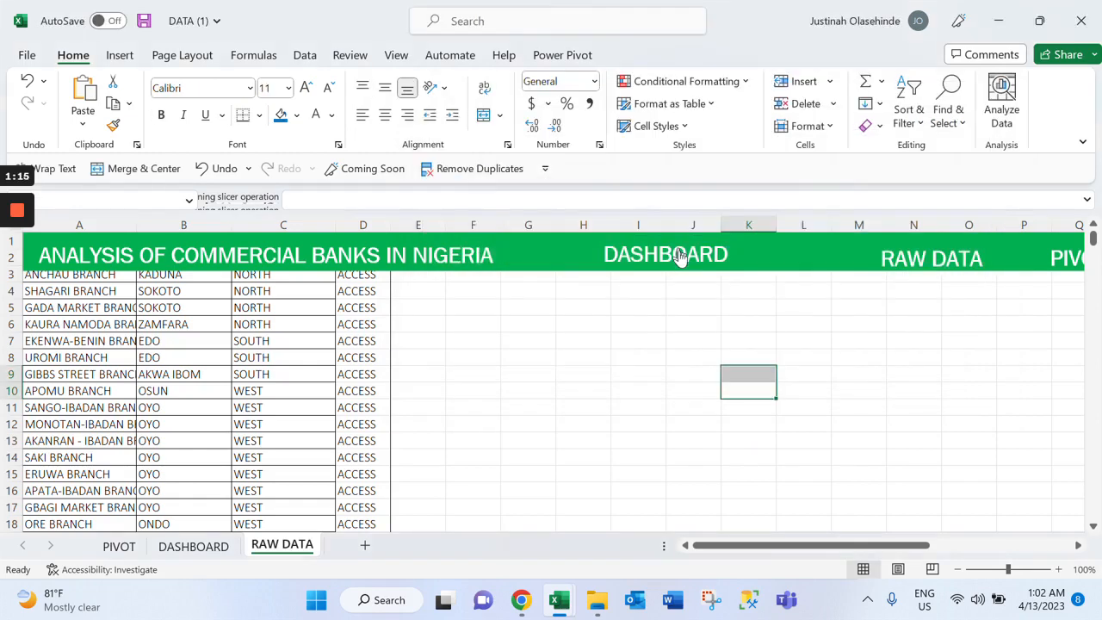
left_click(679, 256)
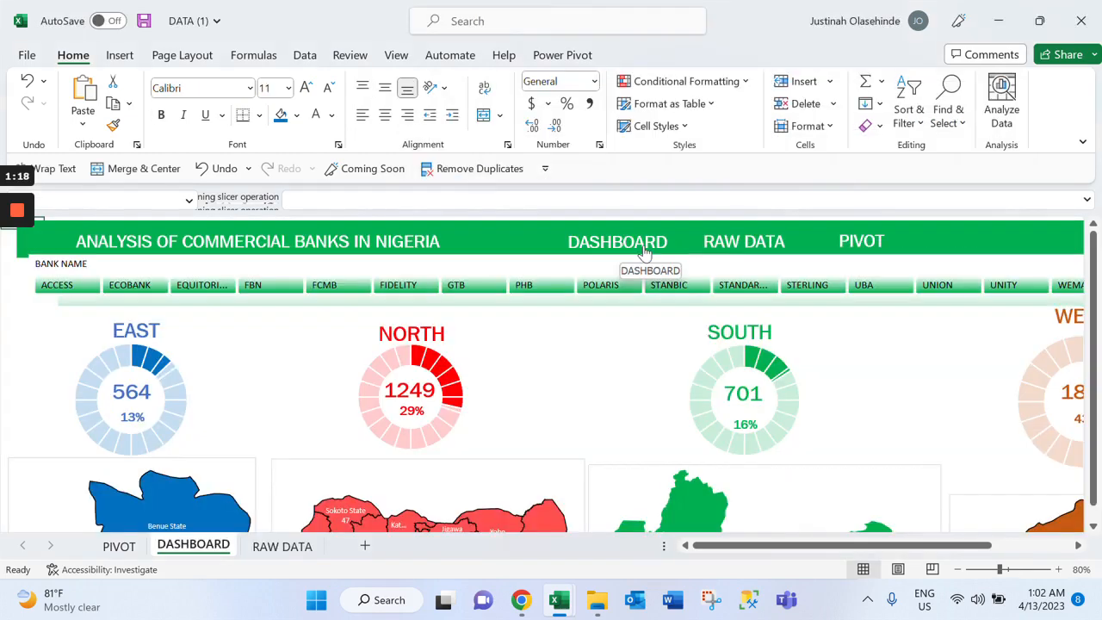
On the DASHBOARD sheet, hyperlink the banner's RAW DATA label to the RAW DATA sheet with the ScreenTip RAW DATA, and follow the link
left_click(725, 245, "ctrl")
right_click(764, 237)
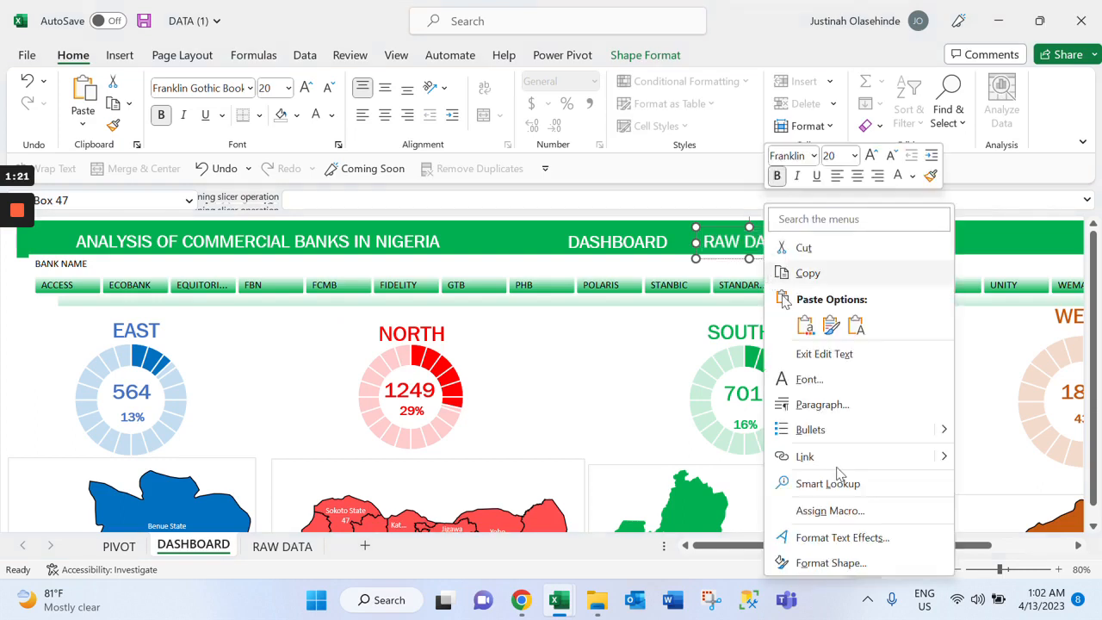
left_click(805, 456)
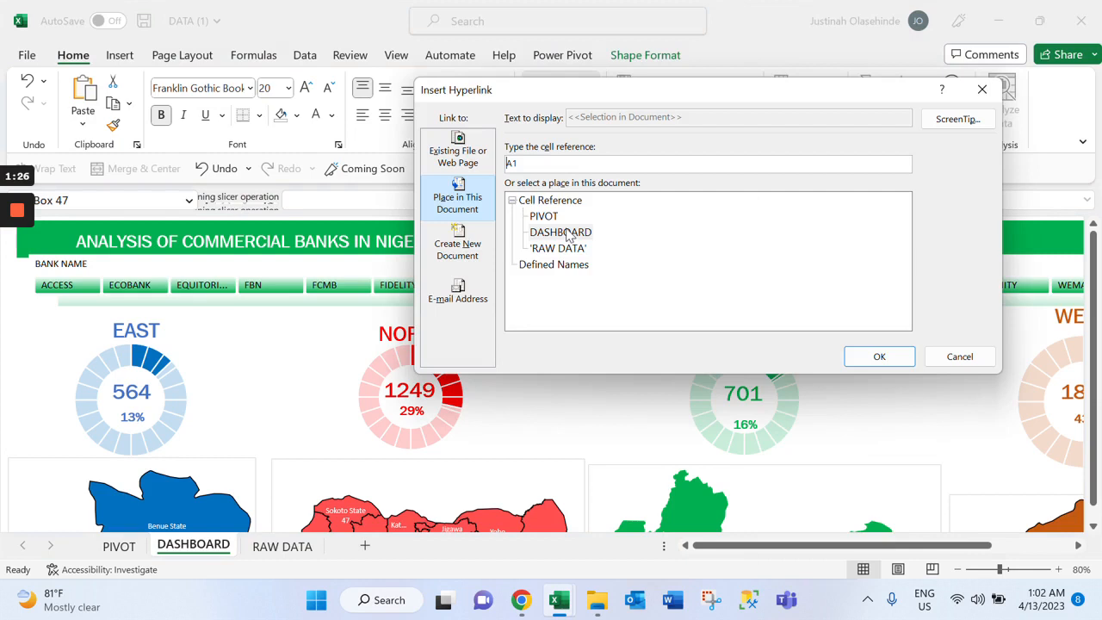
left_click(558, 249)
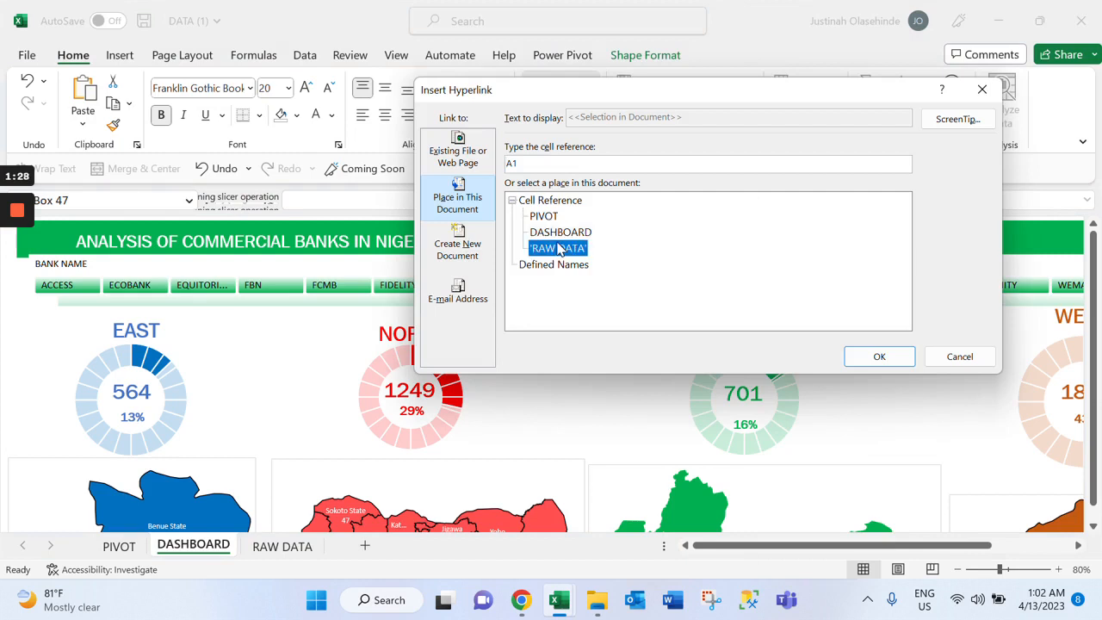
left_click(982, 122)
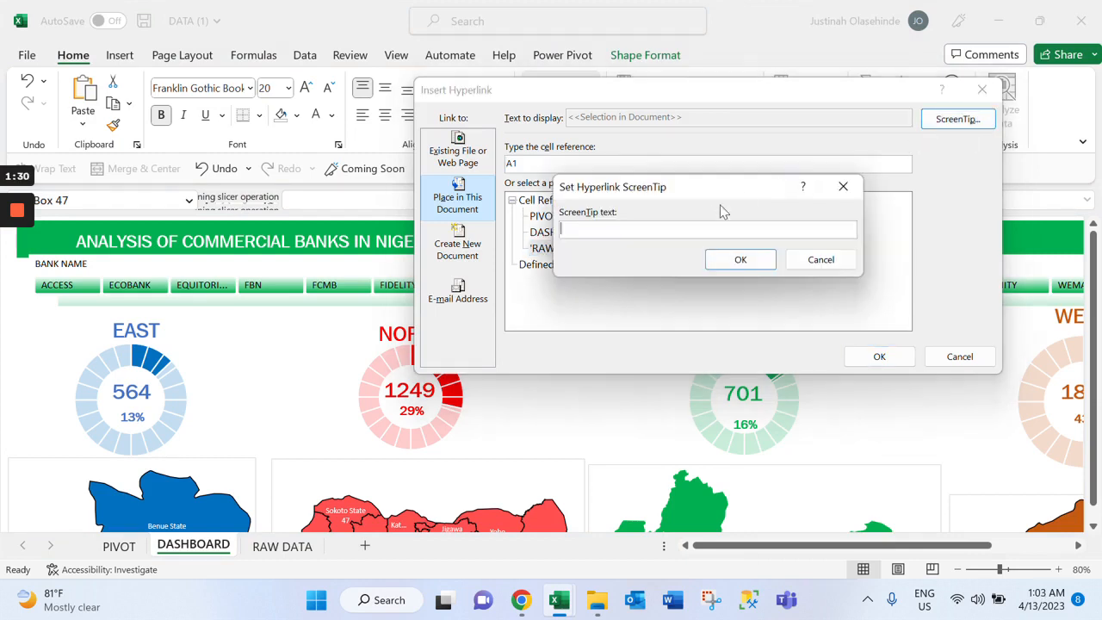
type("RAW DATA")
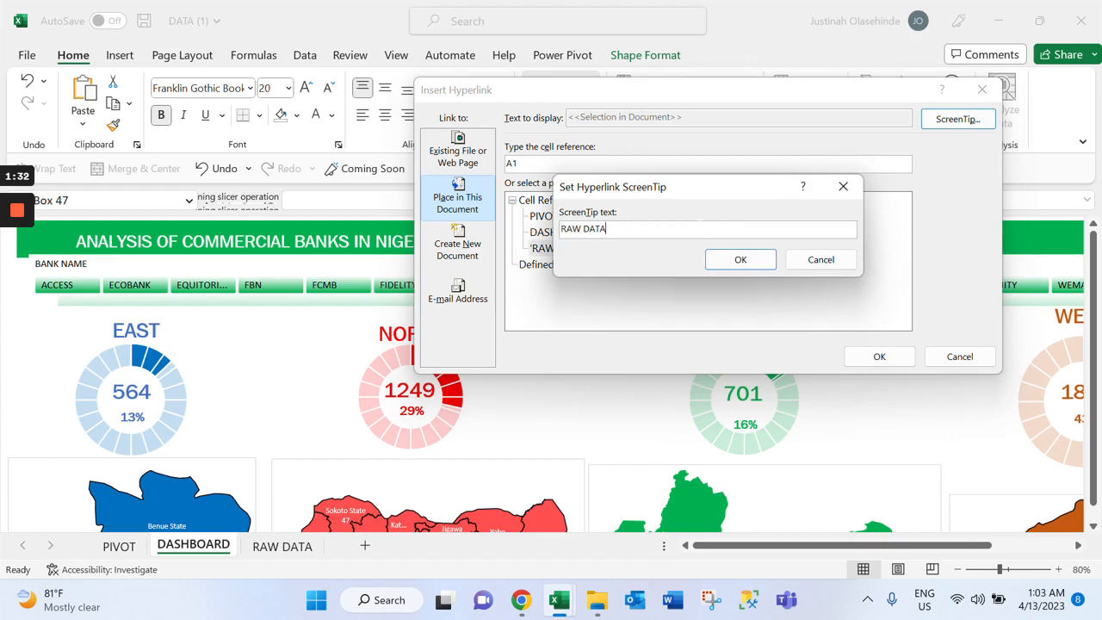
left_click(733, 260)
left_click(879, 357)
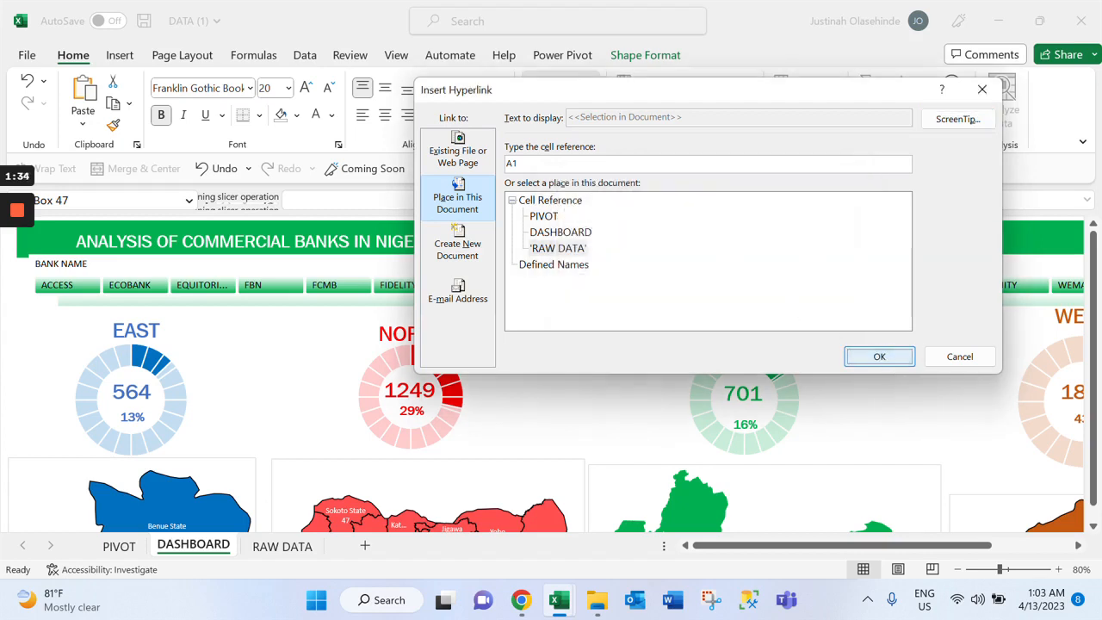
left_click(801, 264)
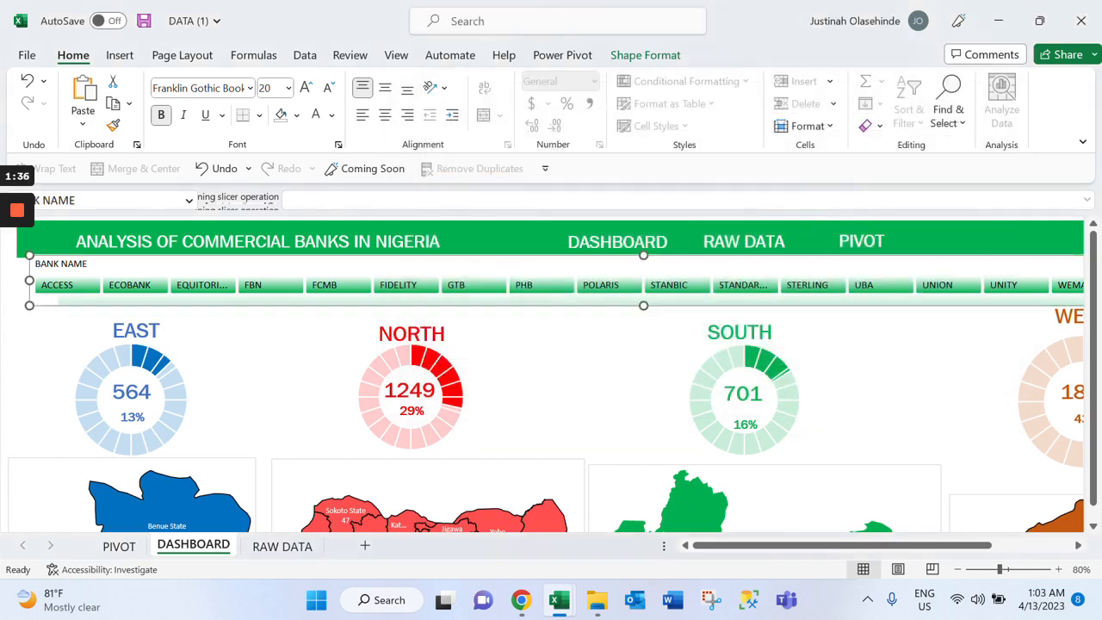
left_click(757, 243)
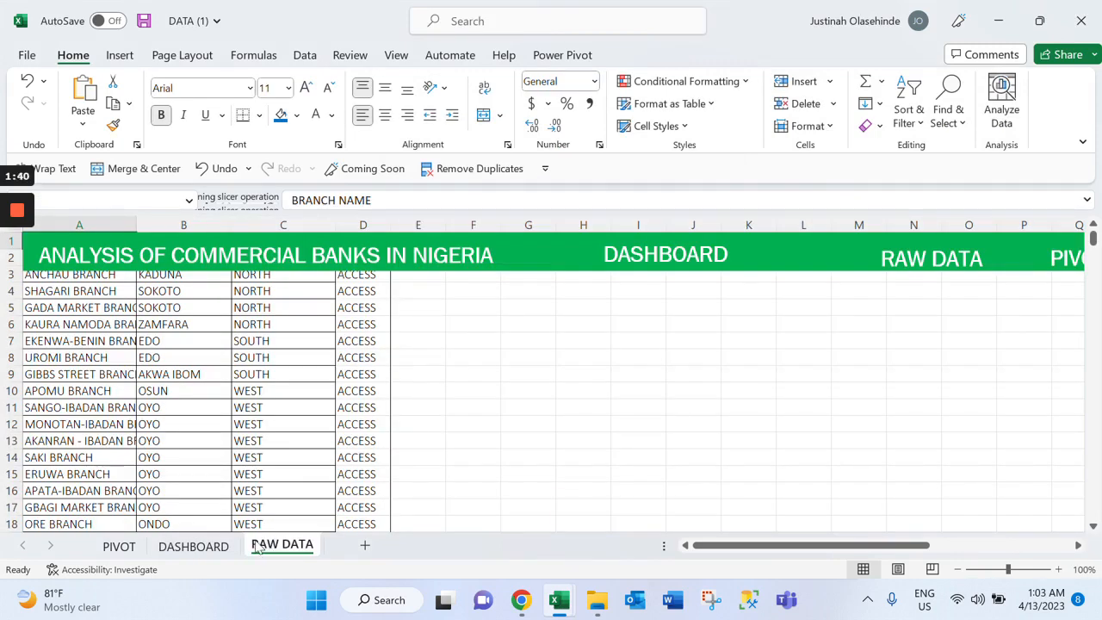
On the PIVOT sheet, hyperlink the banner's PIVOT label to the RAW DATA sheet with the ScreenTip RAW DATA, and follow the link
left_click(120, 547)
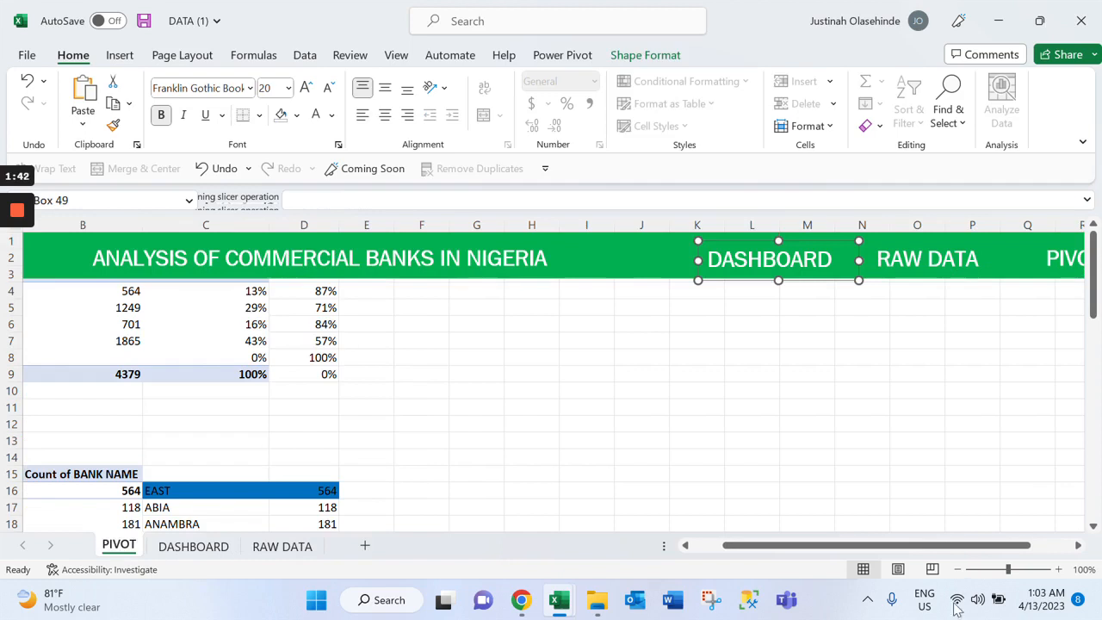
left_click_drag(927, 547, 966, 548)
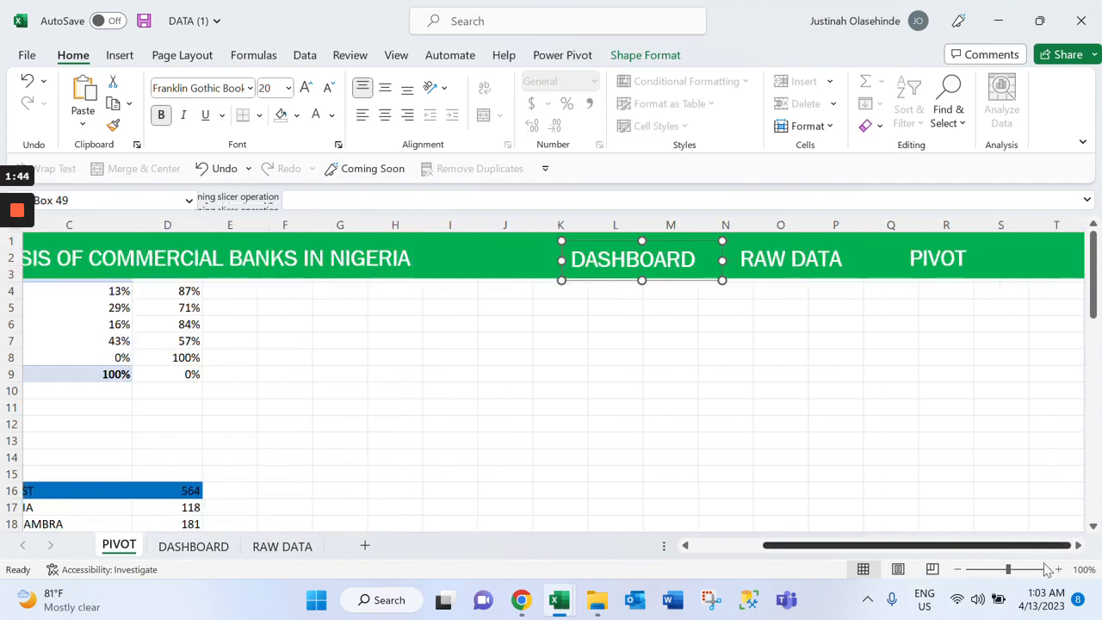
right_click(917, 267)
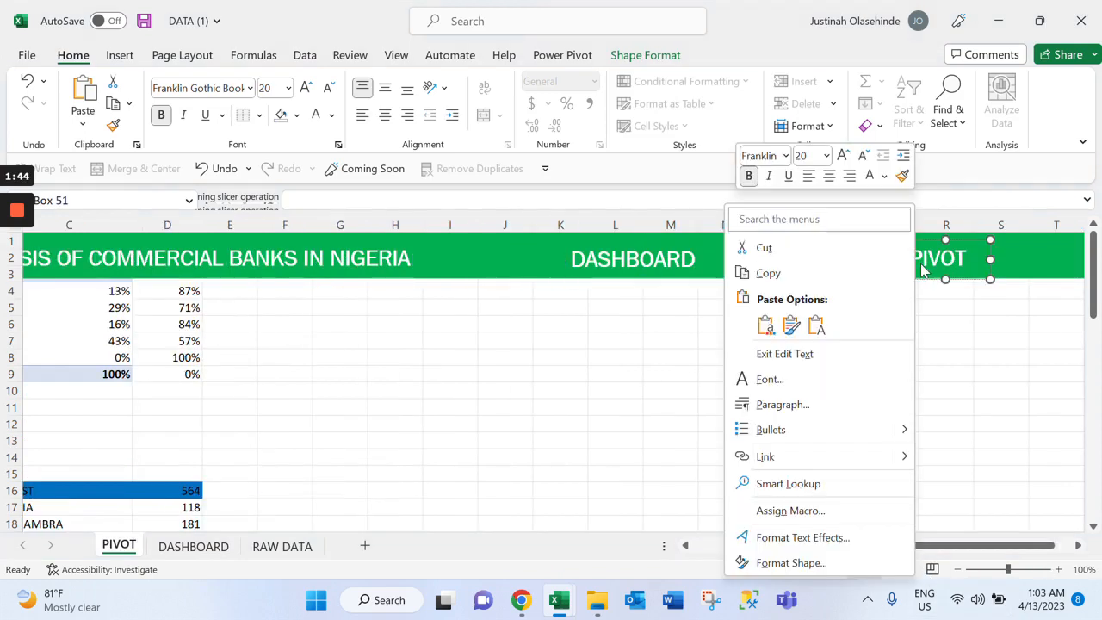
left_click(825, 463)
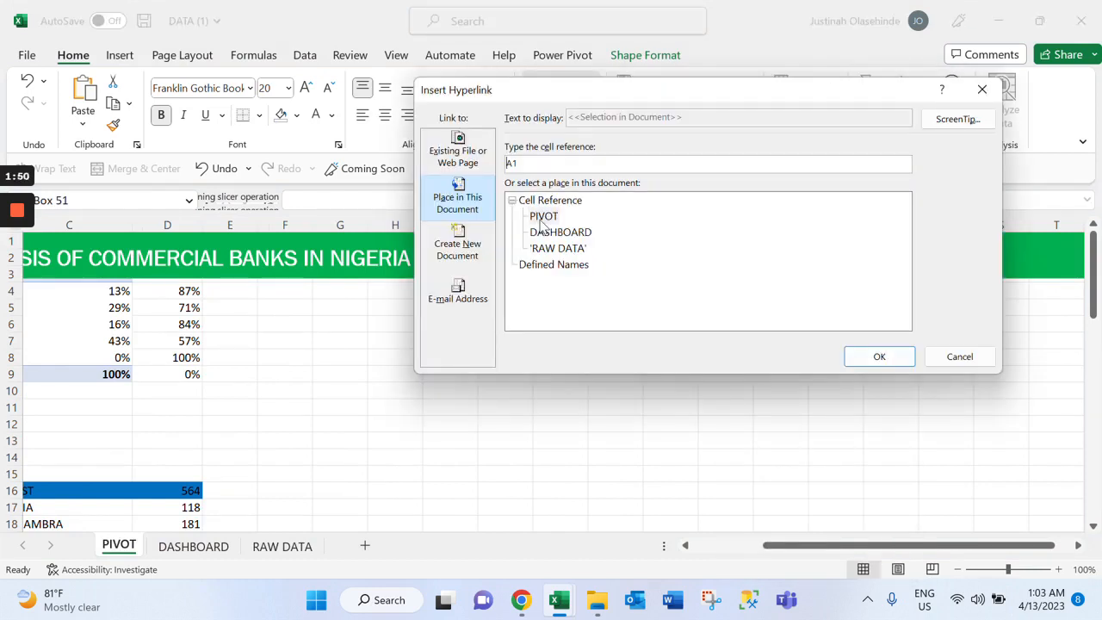
left_click(575, 249)
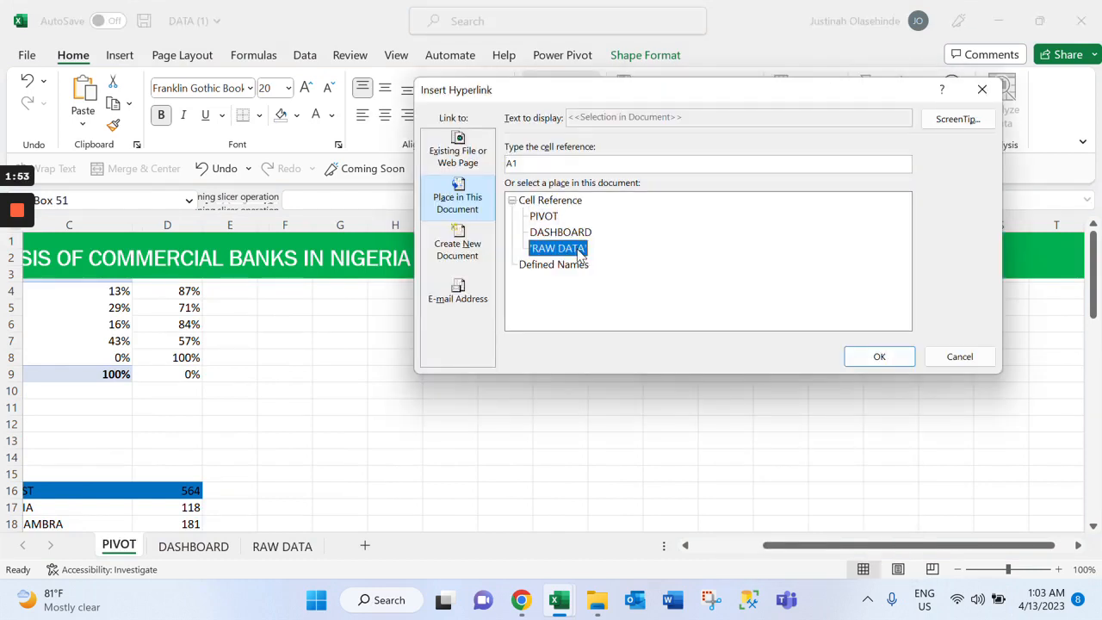
left_click(957, 124)
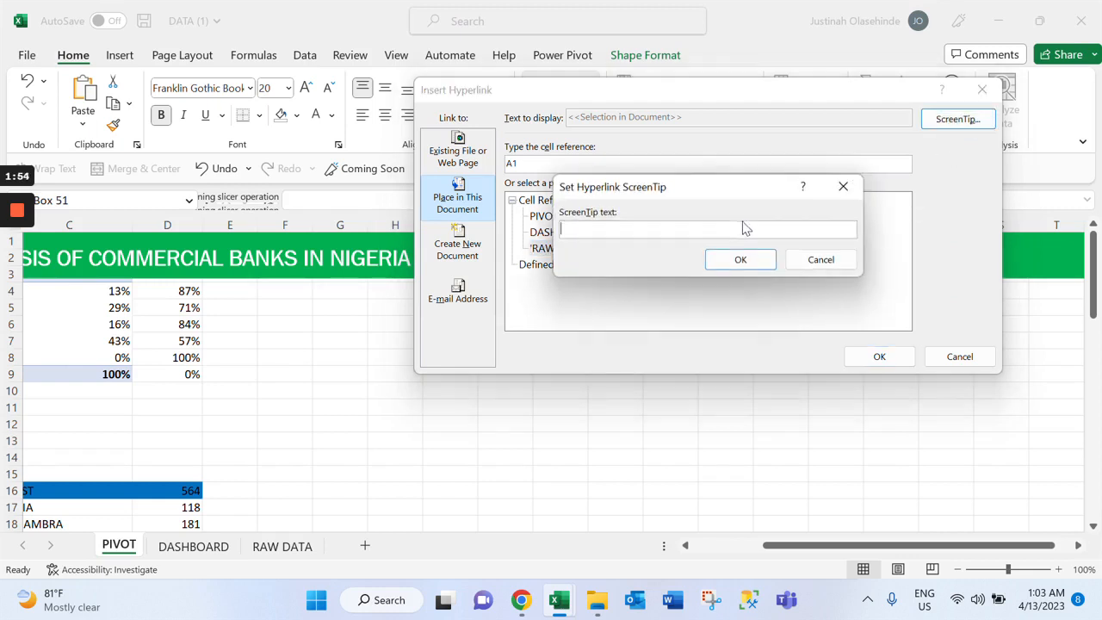
type("RAW DATA")
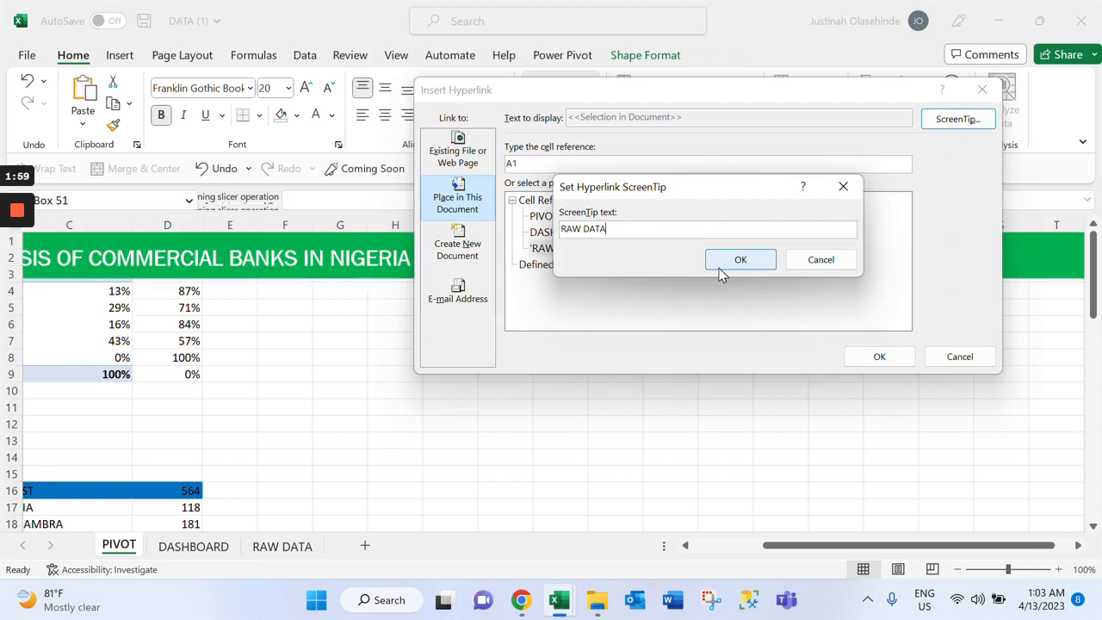
left_click(751, 269)
left_click(899, 357)
left_click(891, 373)
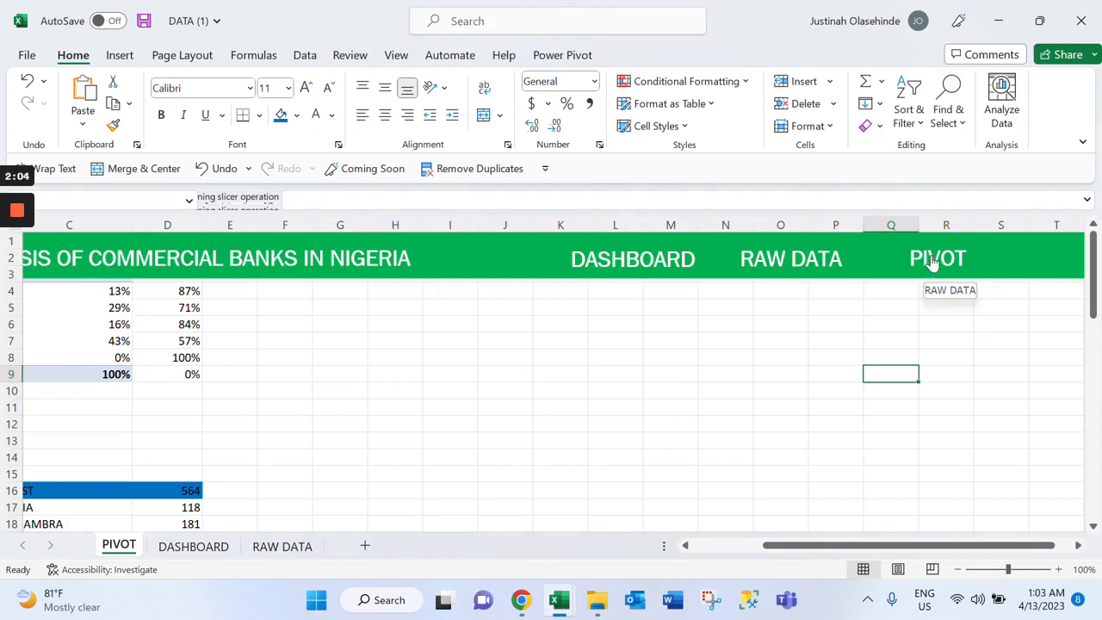
left_click(931, 262)
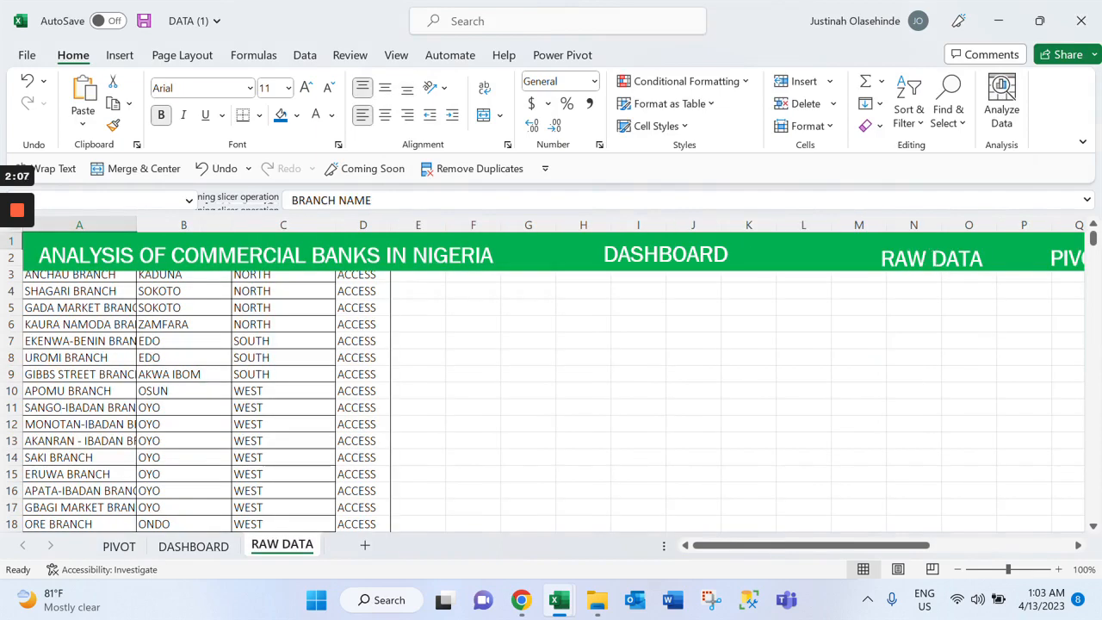
On the DASHBOARD sheet, hyperlink the banner's PIVOT label to cell A1 of the PIVOT sheet, with the ScreenTip PIVOT
left_click(643, 263)
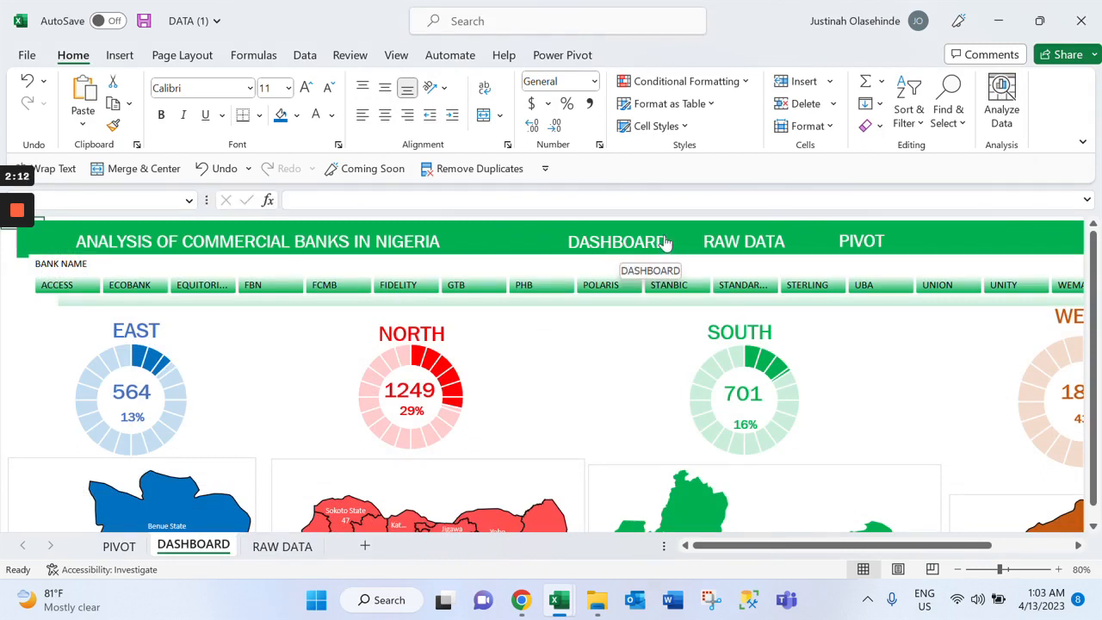
left_click(861, 247)
right_click(861, 246)
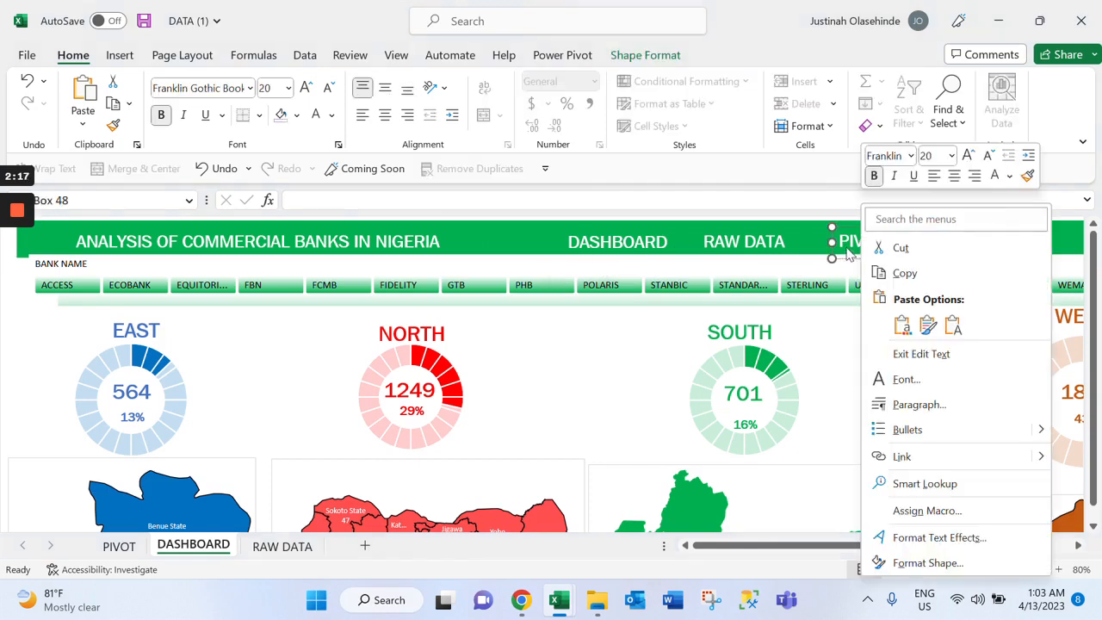
left_click(904, 456)
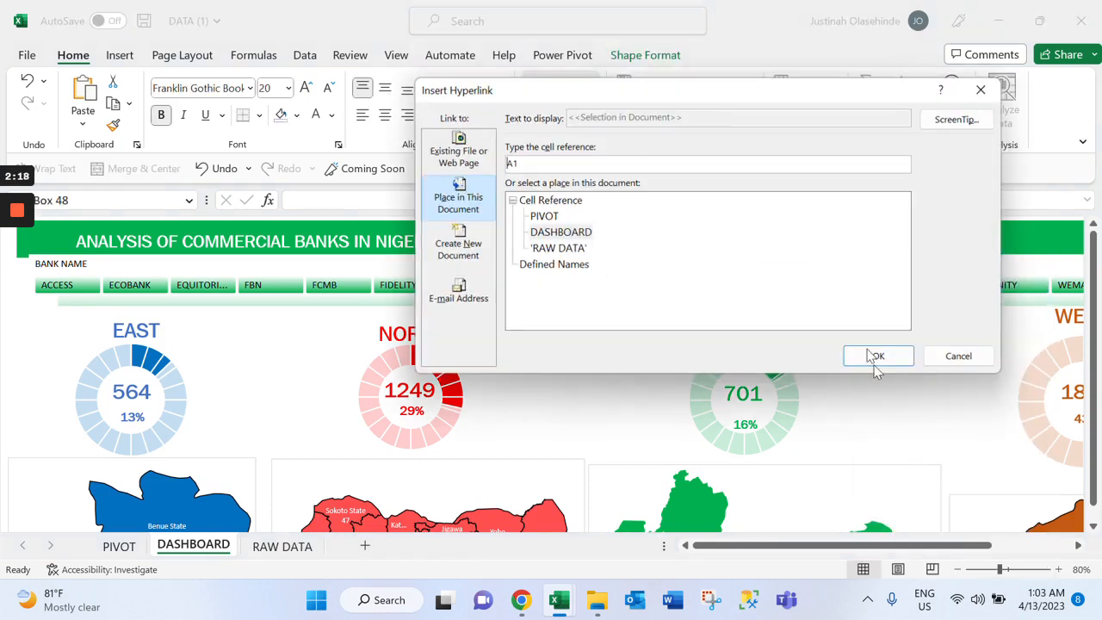
left_click(551, 218)
left_click(953, 126)
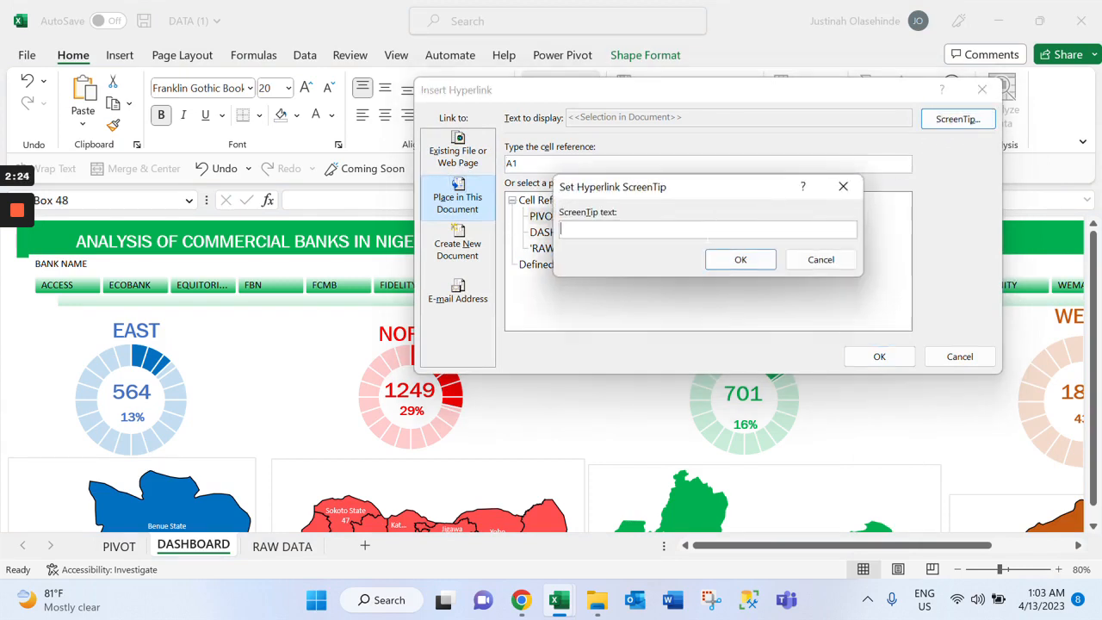
type("PIVOT")
key("ctrl+a")
left_click(755, 267)
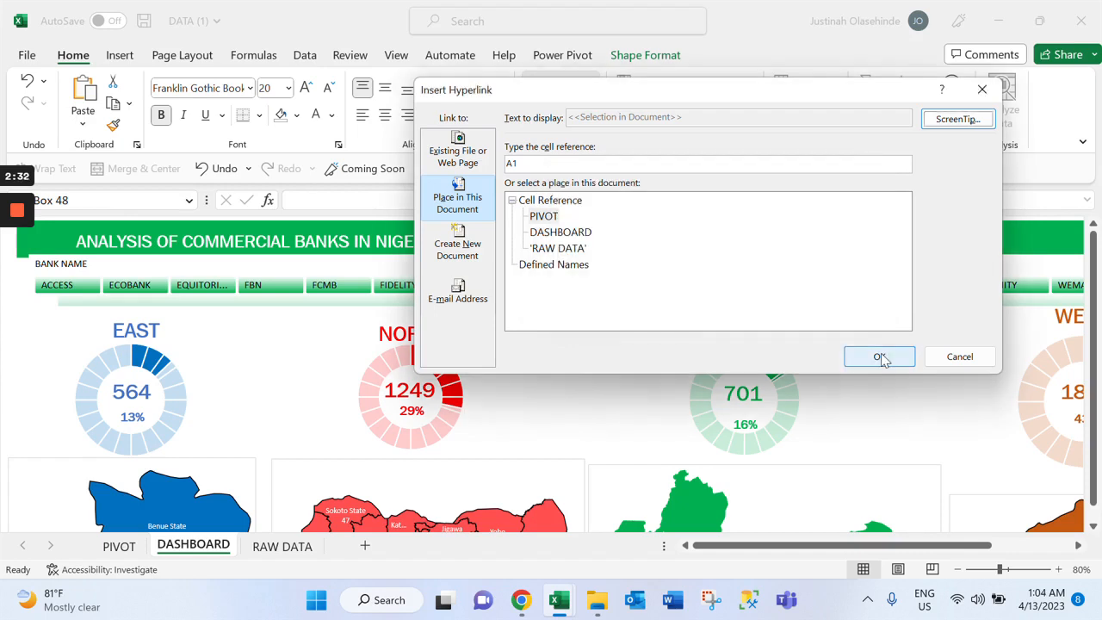
left_click(879, 356)
Follow the RAW DATA link in the DASHBOARD sheet's banner to open the RAW DATA sheet
left_click(776, 244)
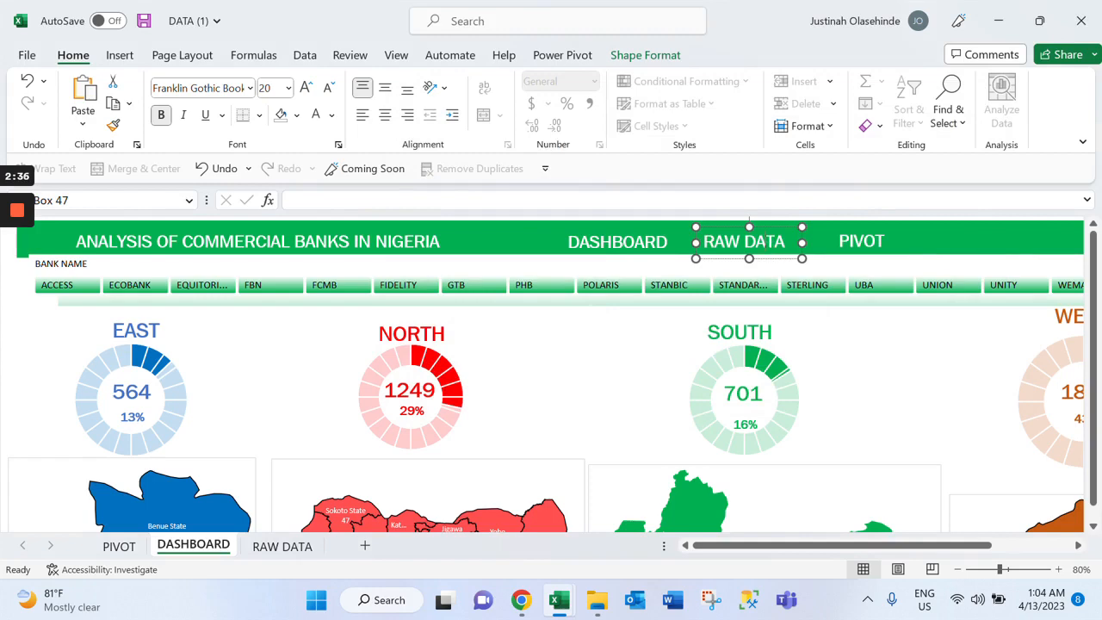
key("Escape")
left_click(757, 250)
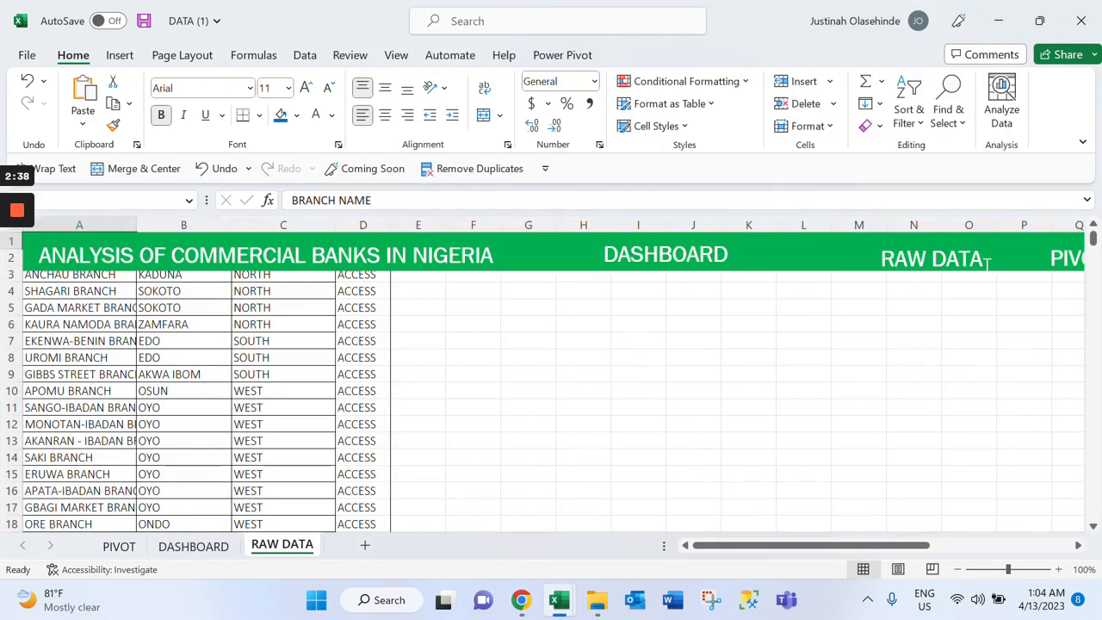
On the RAW DATA sheet, hyperlink the banner's PIVOT label to cell A1 of the PIVOT sheet, with the ScreenTip PIVOT
left_click(1062, 260)
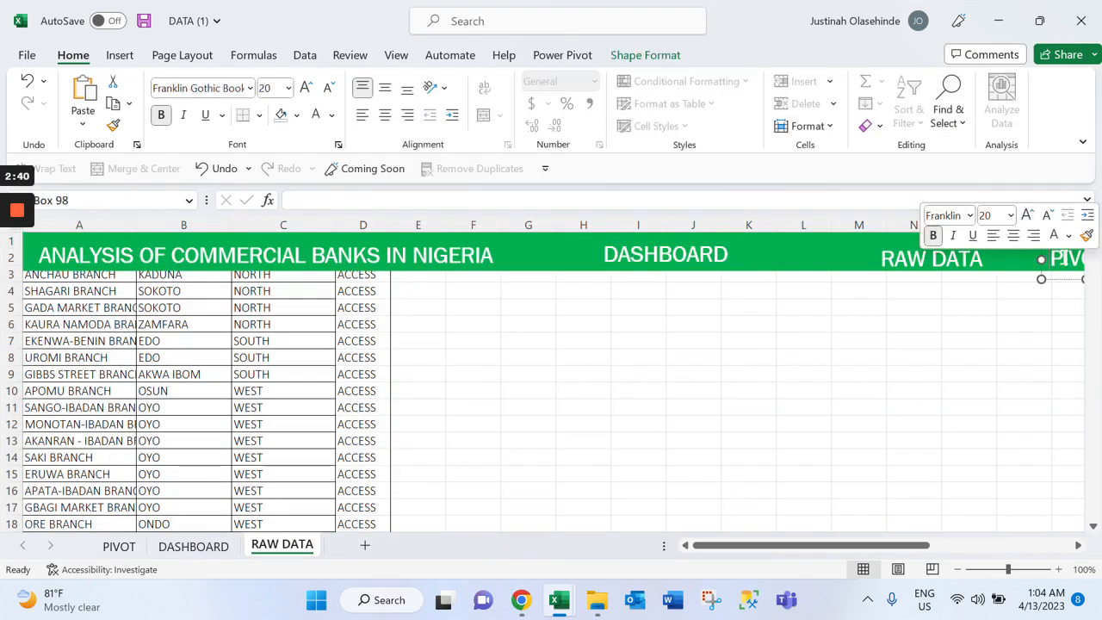
right_click(1064, 262)
left_click(1079, 545)
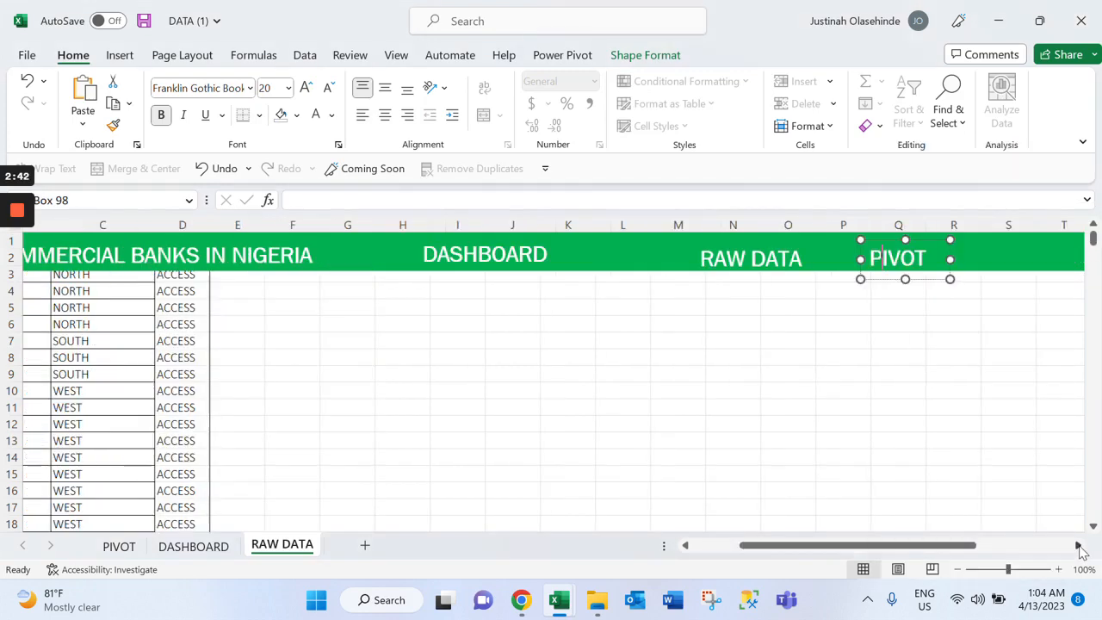
left_click(1078, 545)
right_click(757, 259)
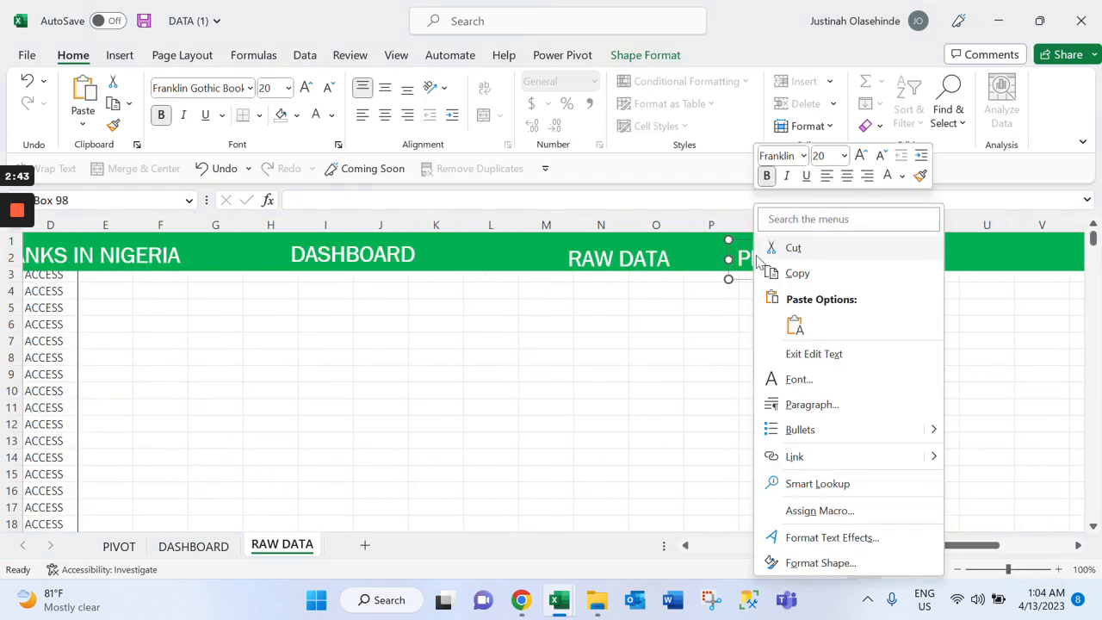
left_click(847, 459)
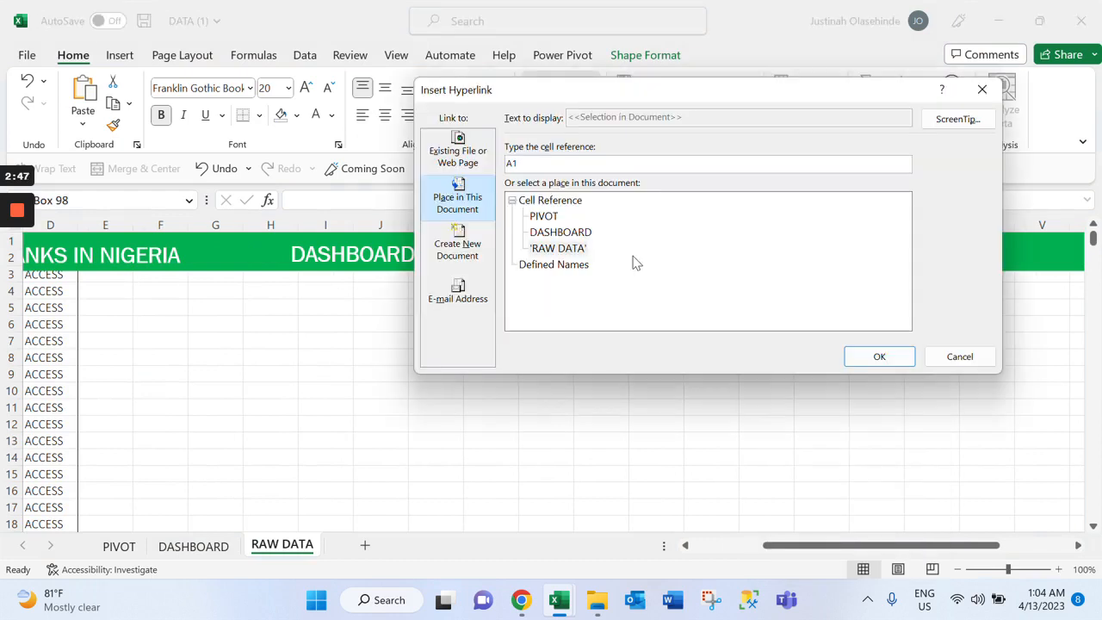
left_click(543, 216)
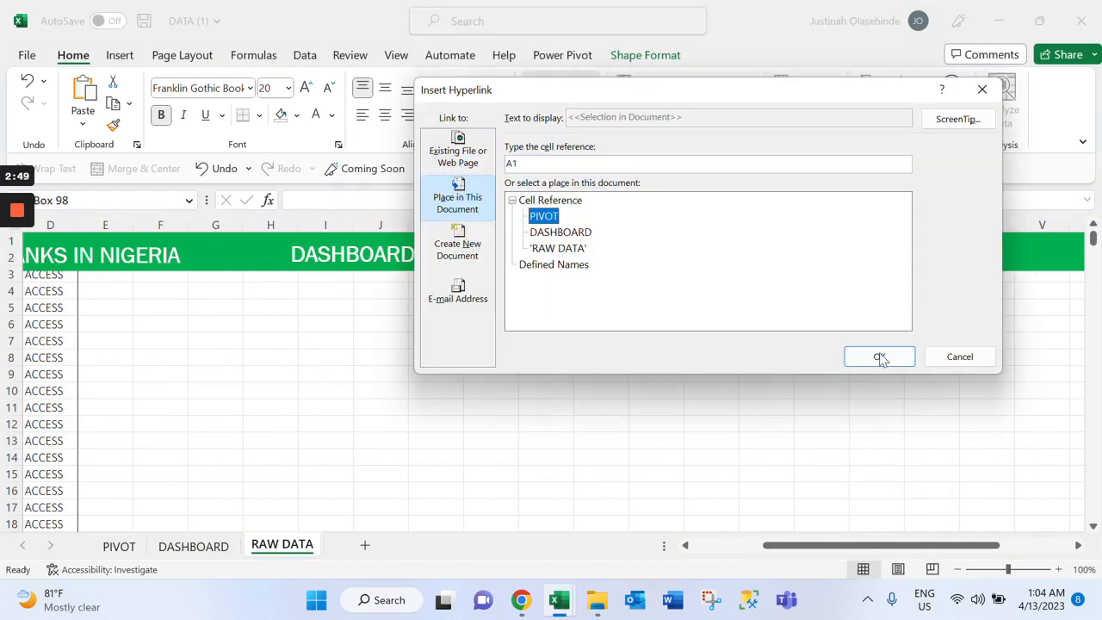
left_click(956, 124)
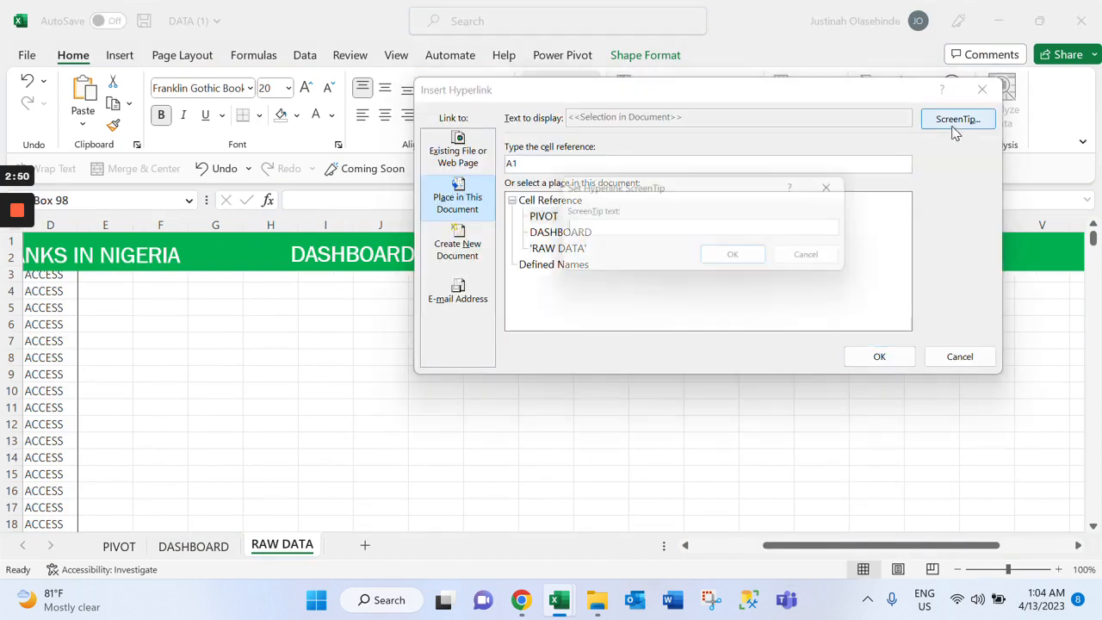
type("PIVOT")
left_click(744, 264)
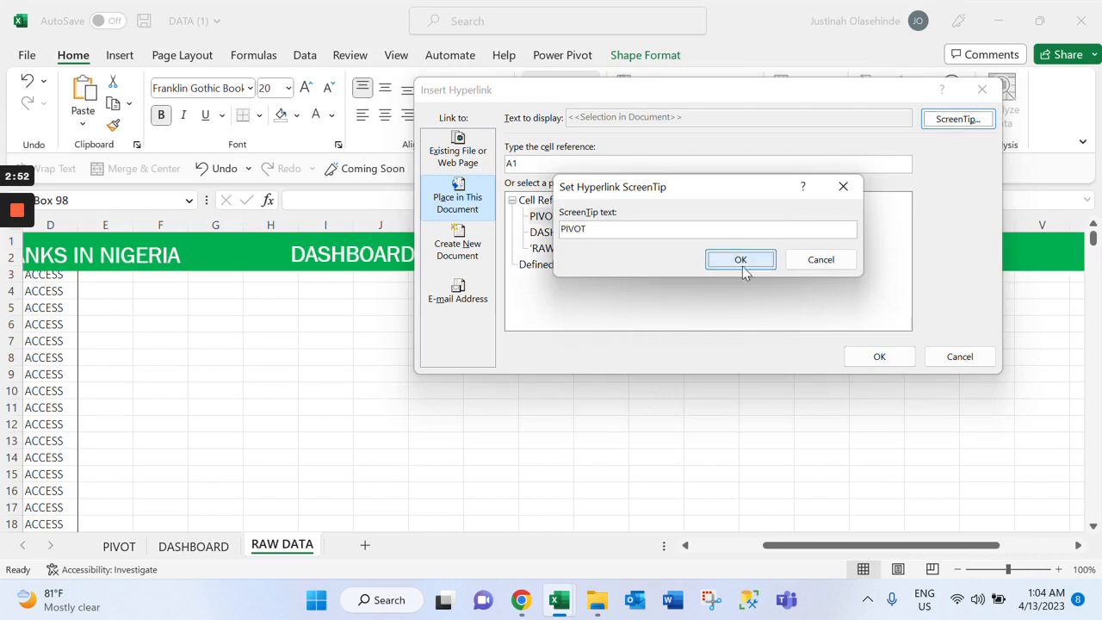
left_click(878, 357)
left_click(711, 407)
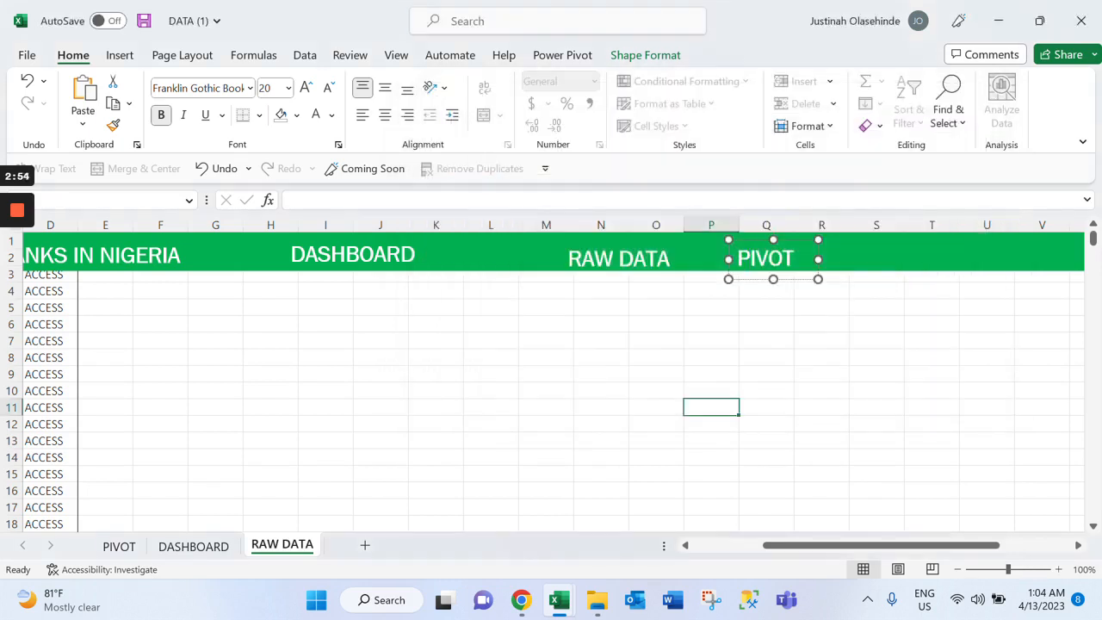
Move the RAW DATA label closer to the DASHBOARD label in the RAW DATA sheet's banner
left_click(581, 266)
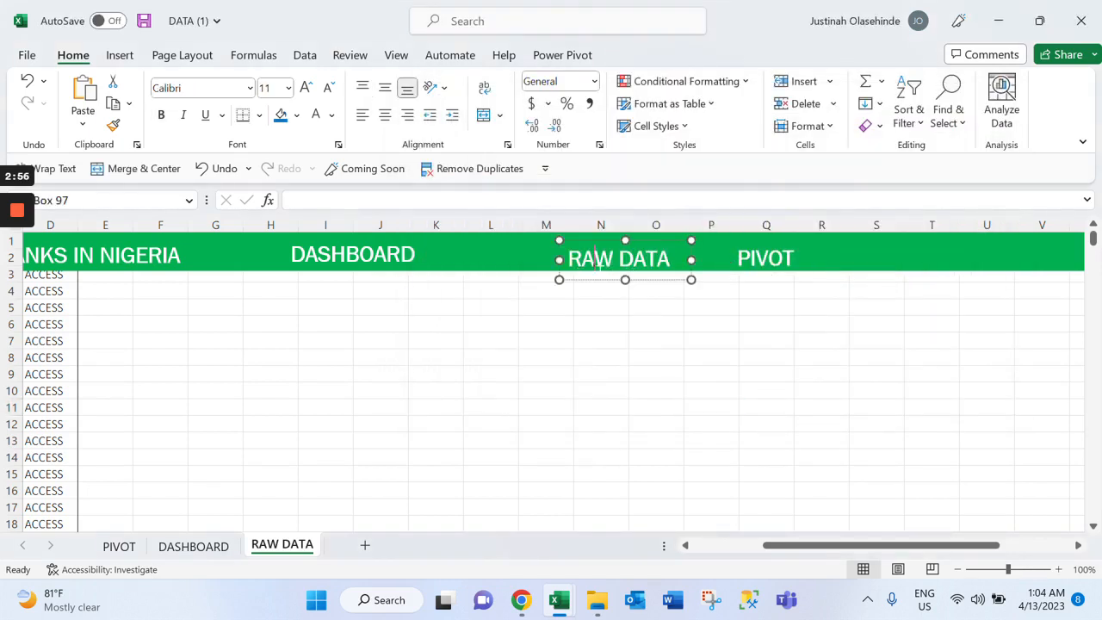
left_click_drag(592, 279, 493, 275)
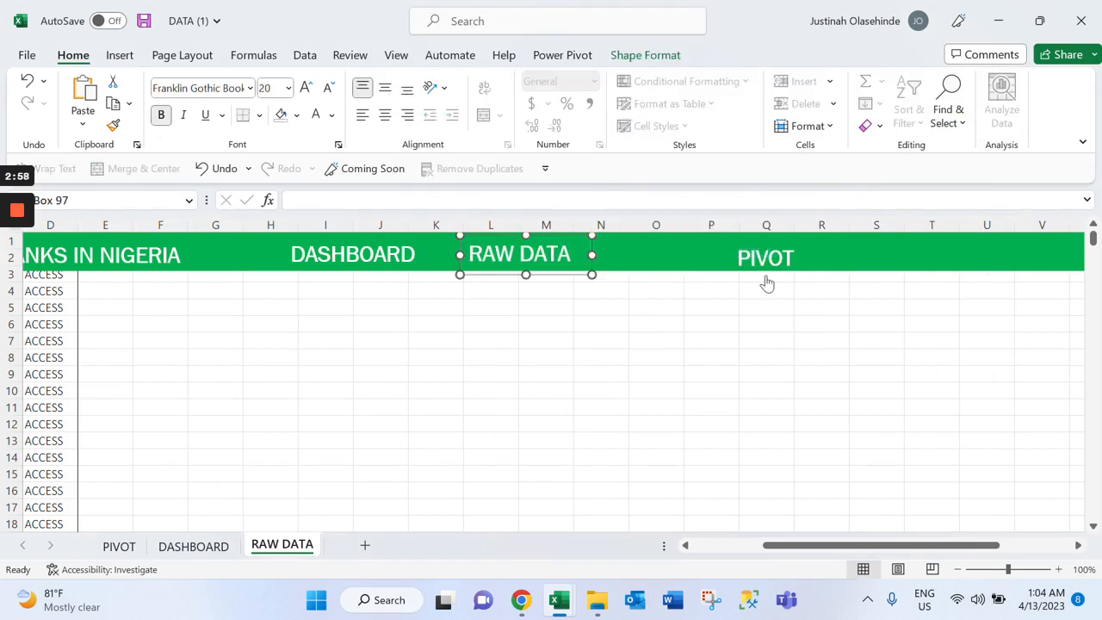
Follow the banner's PIVOT link and shift the left end of the PIVOT sheet's banner to the start of column A
left_click(766, 280)
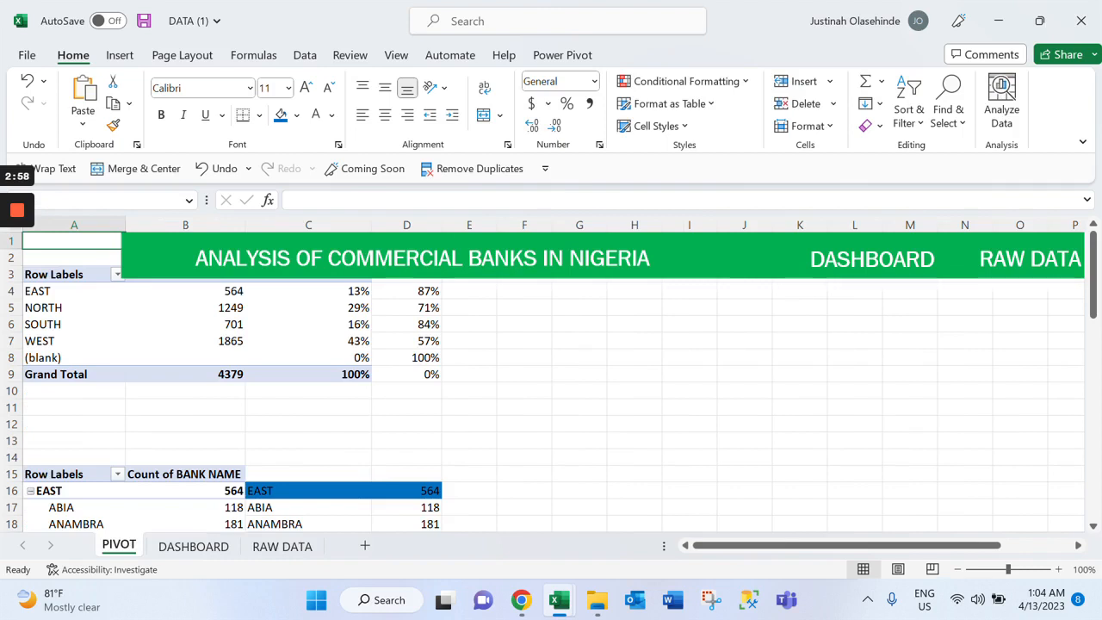
left_click(634, 373)
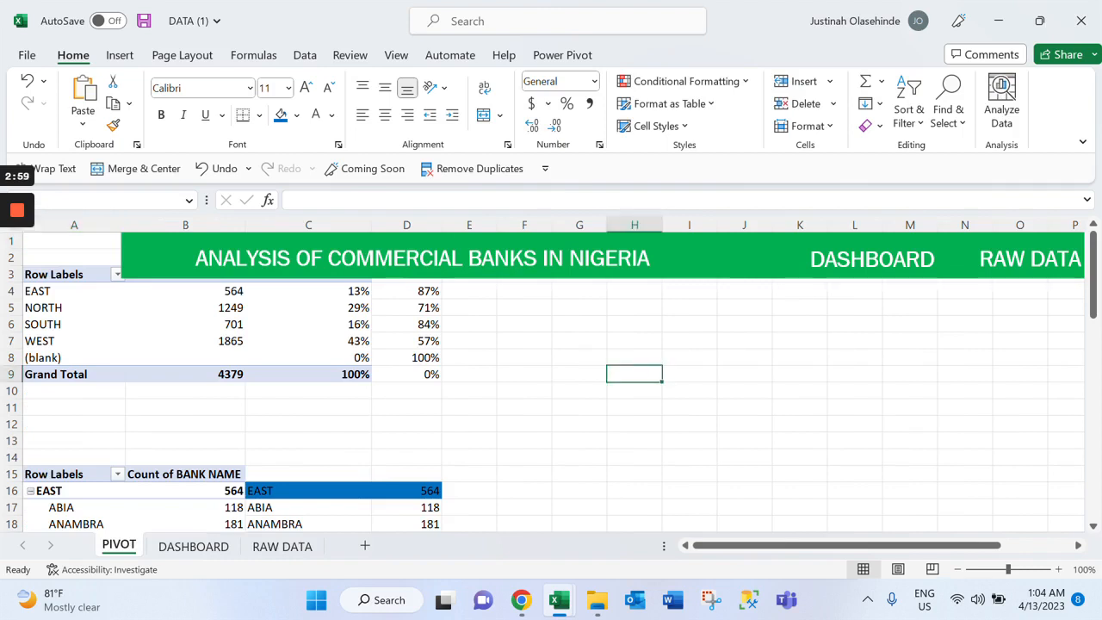
left_click_drag(122, 255, 27, 255)
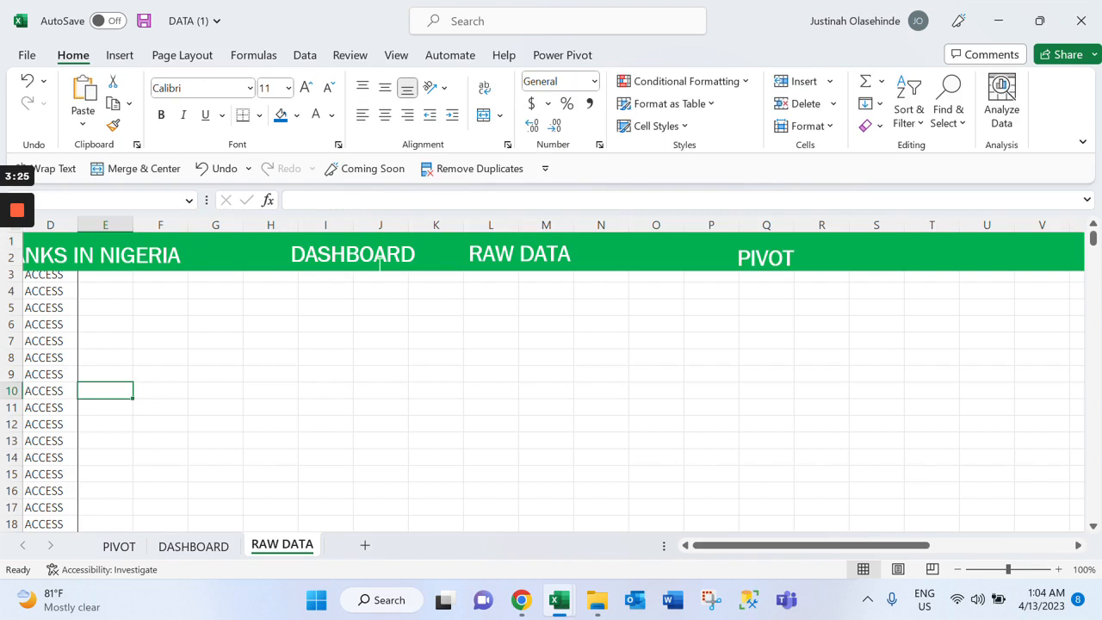
On the RAW DATA sheet, try to hyperlink the banner's DASHBOARD label to the DASHBOARD sheet's cell A1, with the ScreenTip DASHBOARD
left_click(379, 258)
right_click(380, 258)
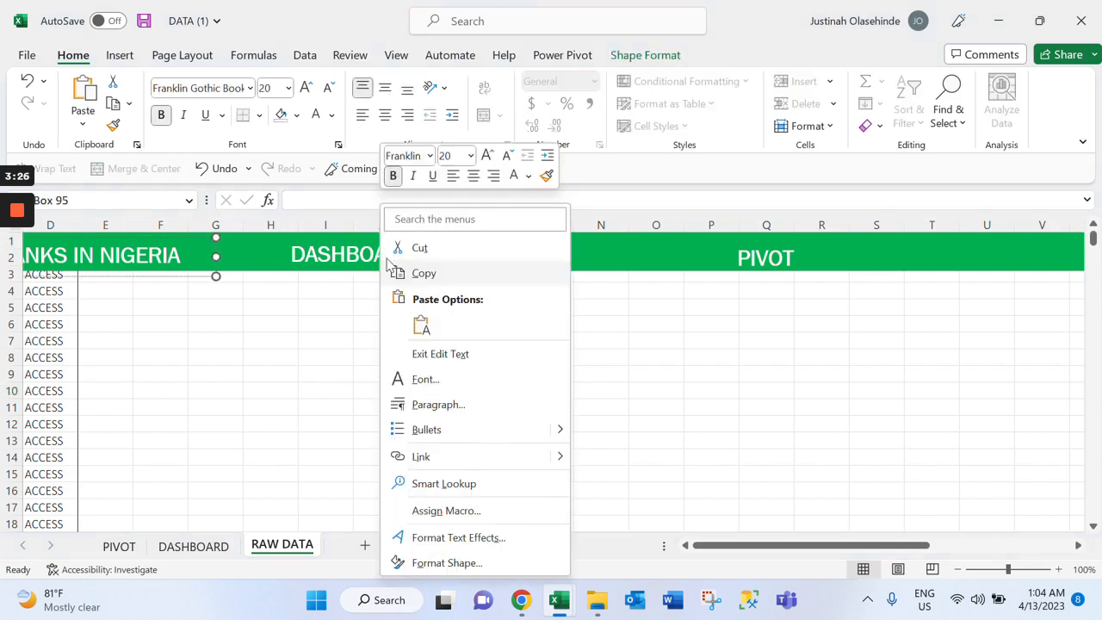
key("Escape")
key("ctrl+k")
left_click(585, 233)
left_click(949, 121)
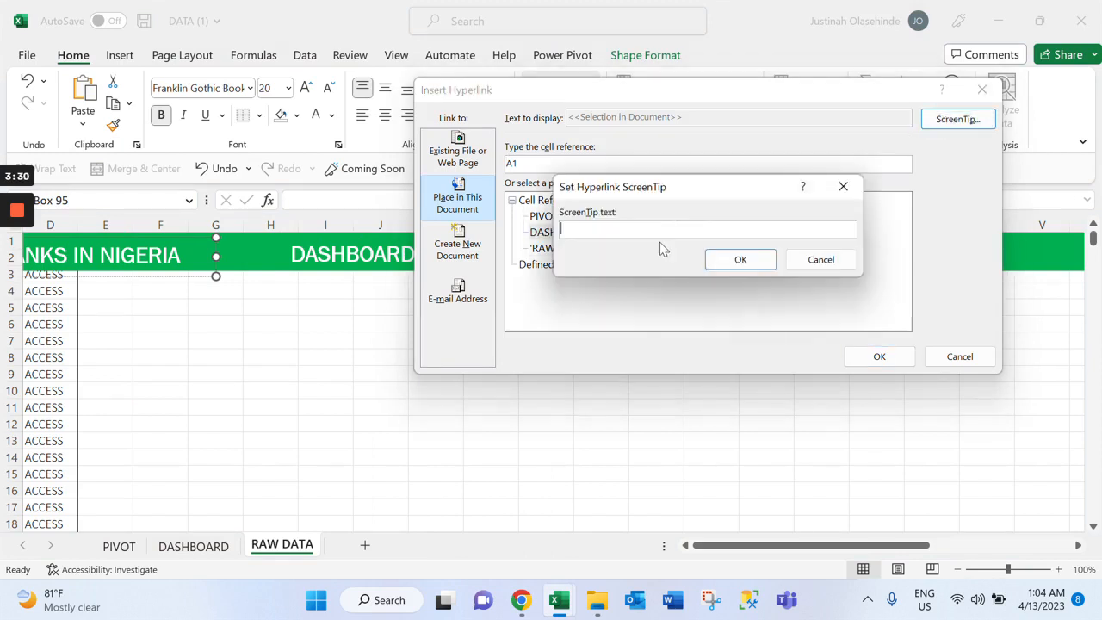
type("DASHBOARD")
left_click(735, 263)
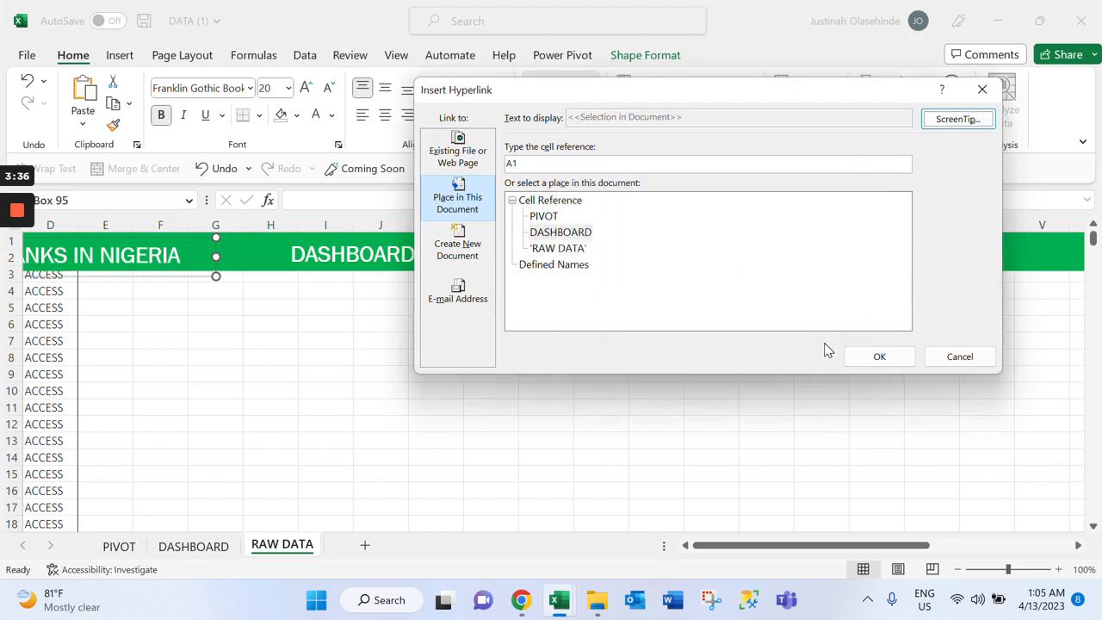
left_click(879, 358)
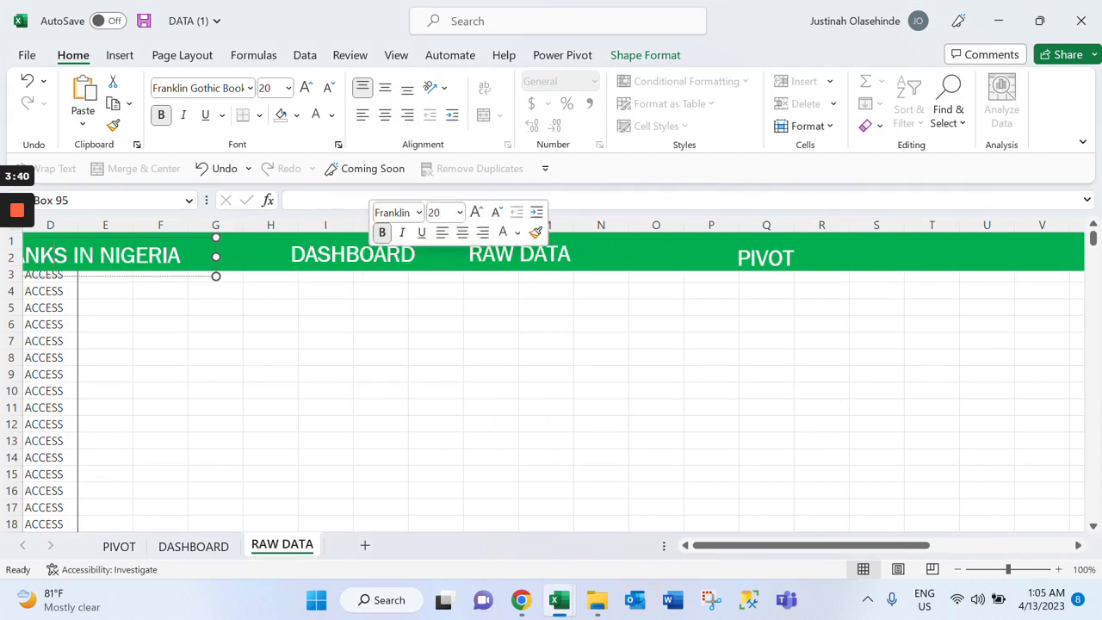
key("Escape")
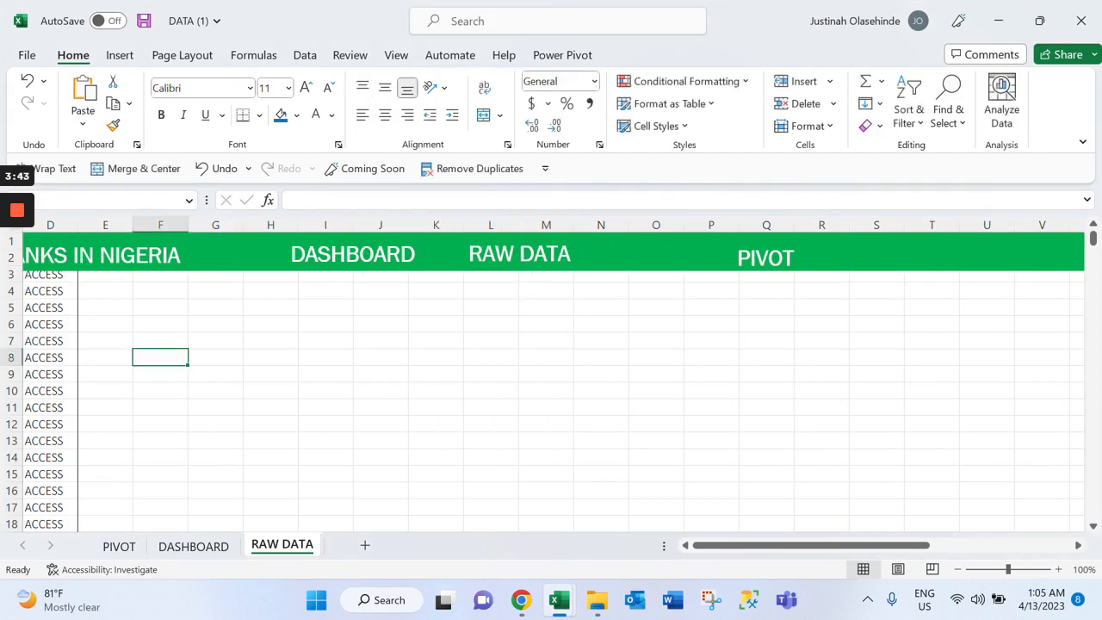
right_click(764, 263)
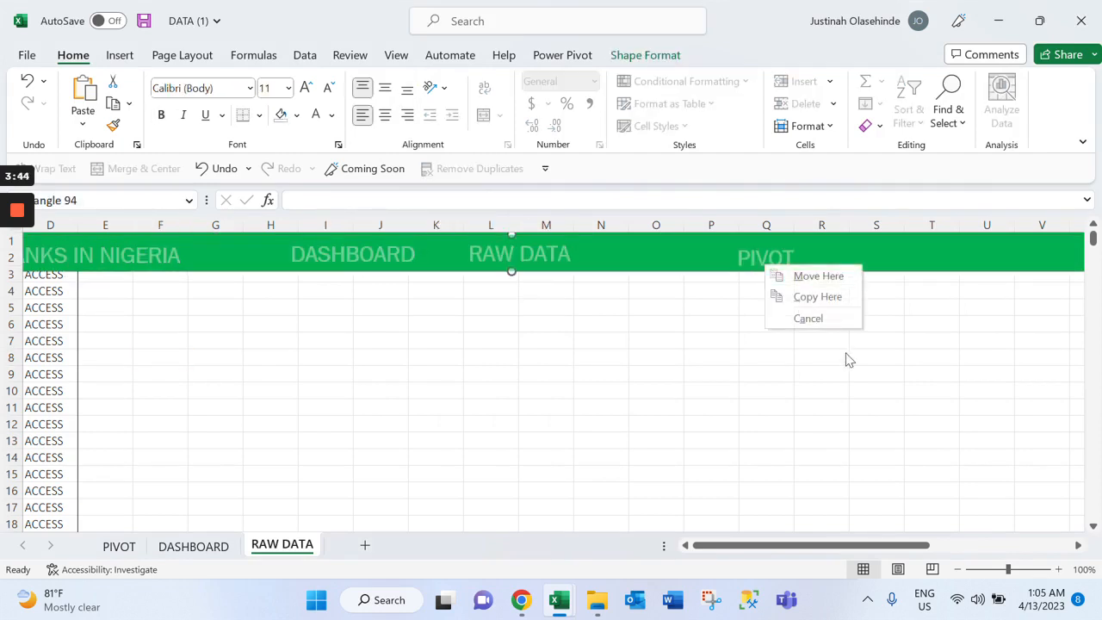
left_click(435, 357)
right_click(759, 265)
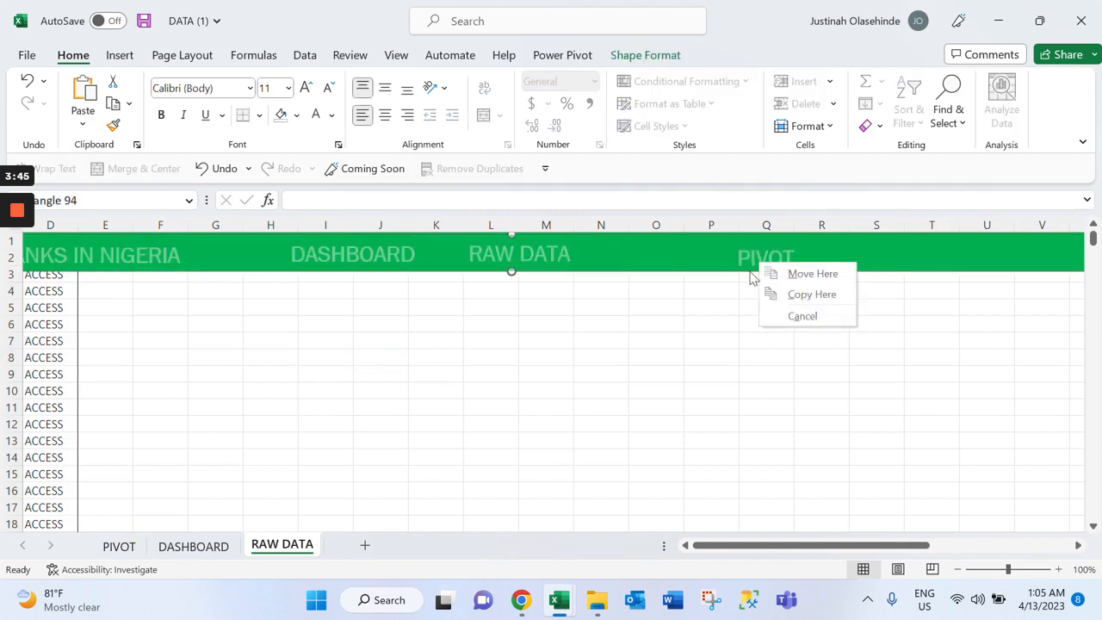
left_click(381, 341)
left_click(370, 257)
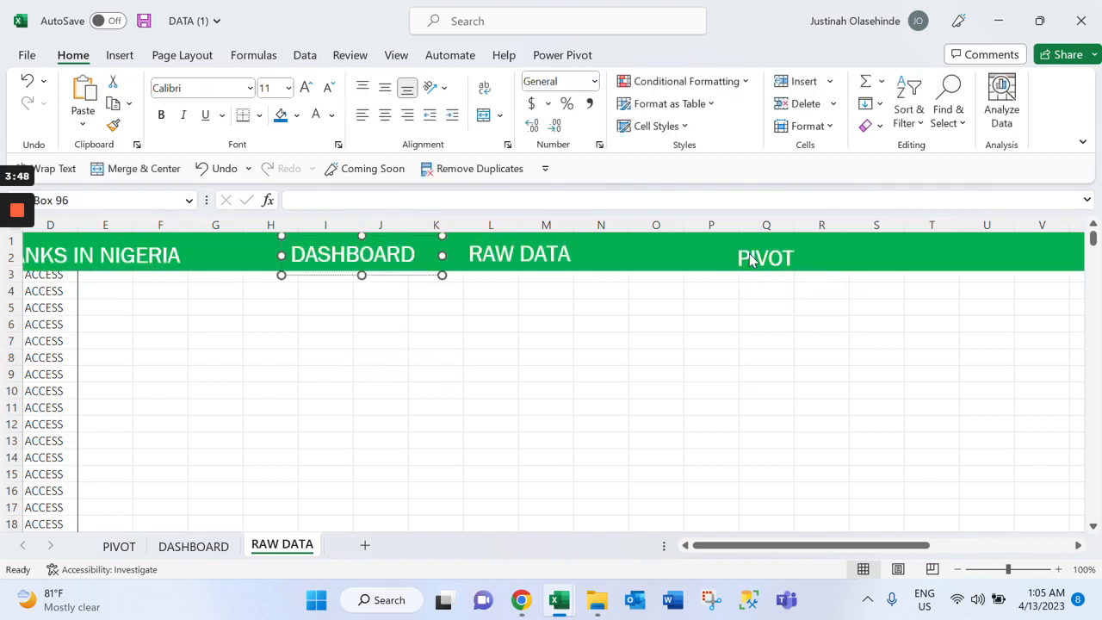
right_click(750, 260)
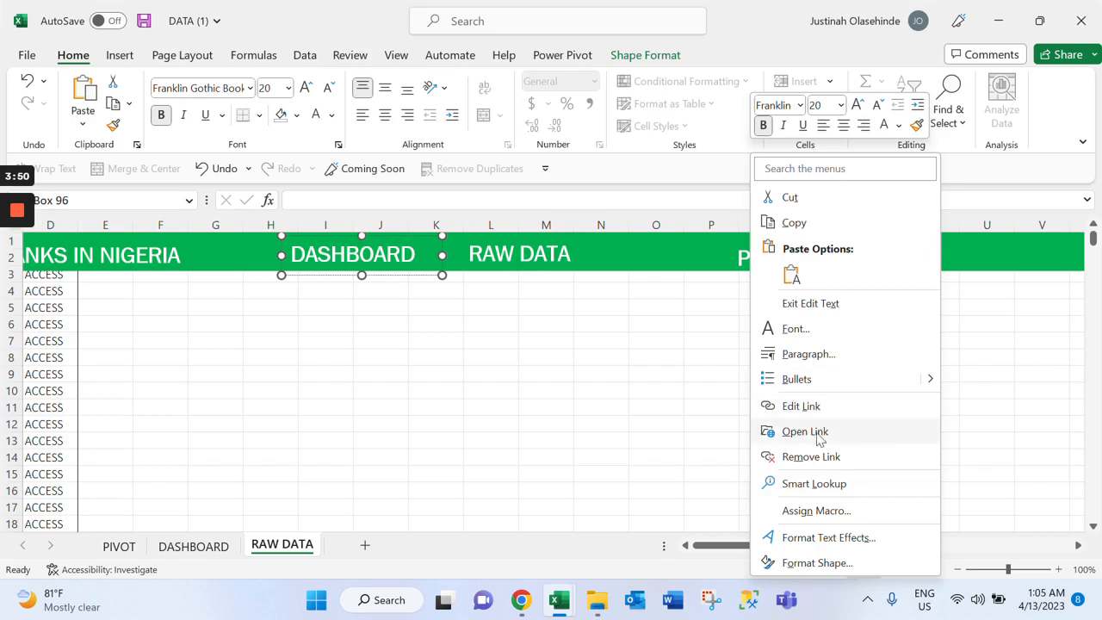
left_click(759, 406)
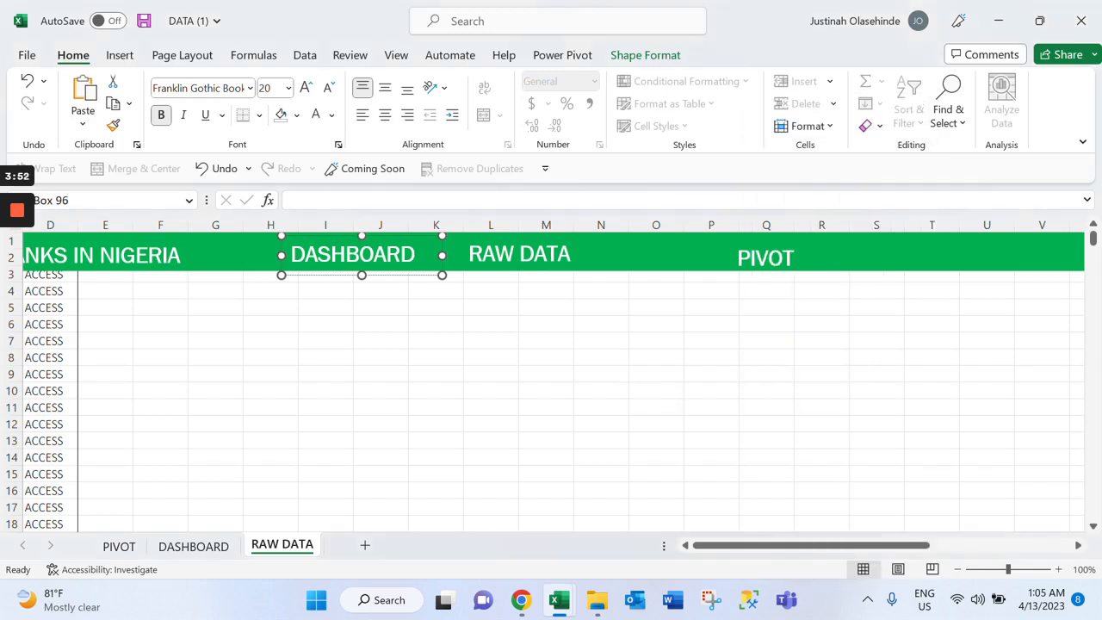
key("Escape")
Test the DASHBOARD link in the RAW DATA sheet's banner and look over the dashboard's regional charts and maps
left_click(389, 258)
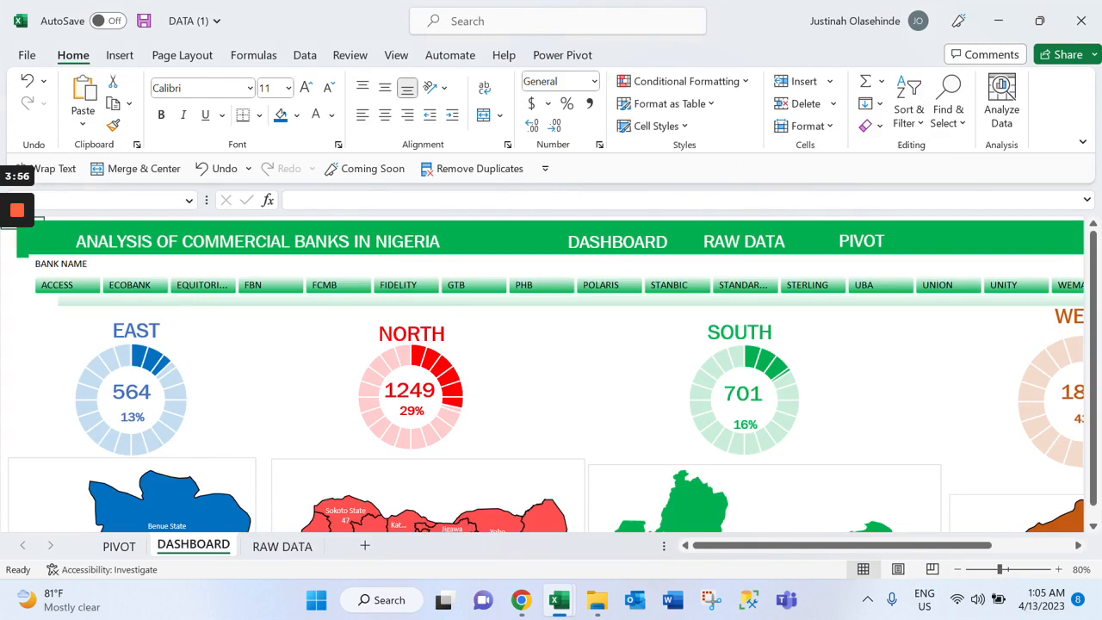
scroll(551, 370, "down", 6)
scroll(551, 370, "up", 6)
scroll(551, 370, "down", 3)
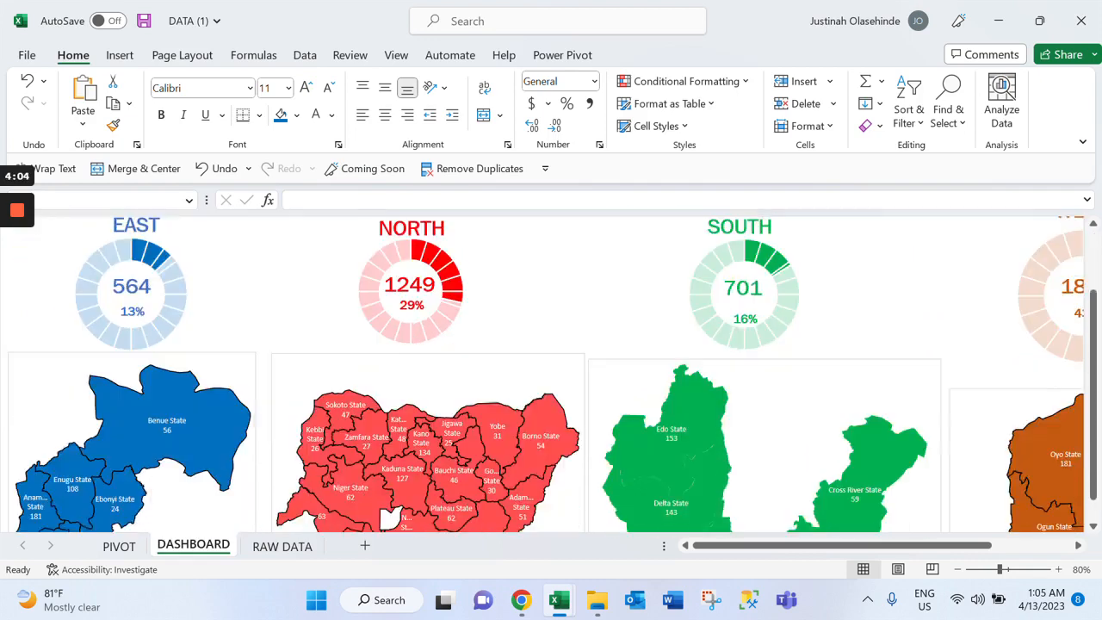
scroll(551, 370, "up", 3)
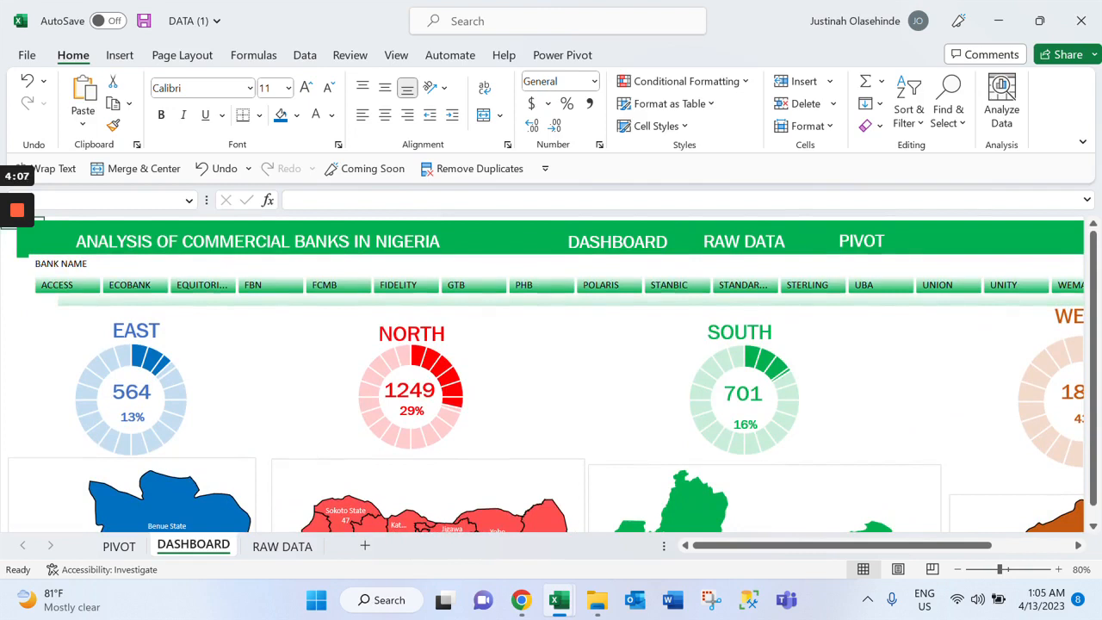